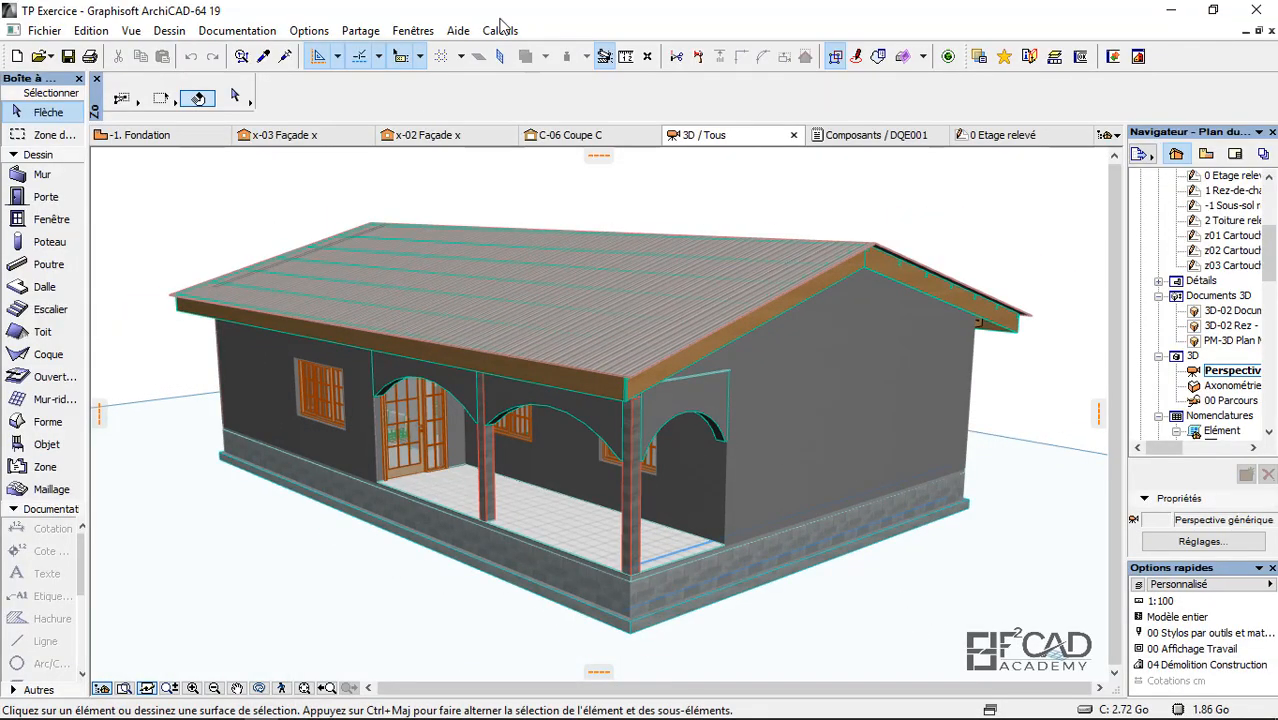
Step: Create a new property object and open its component list
click(500, 30)
click(533, 104)
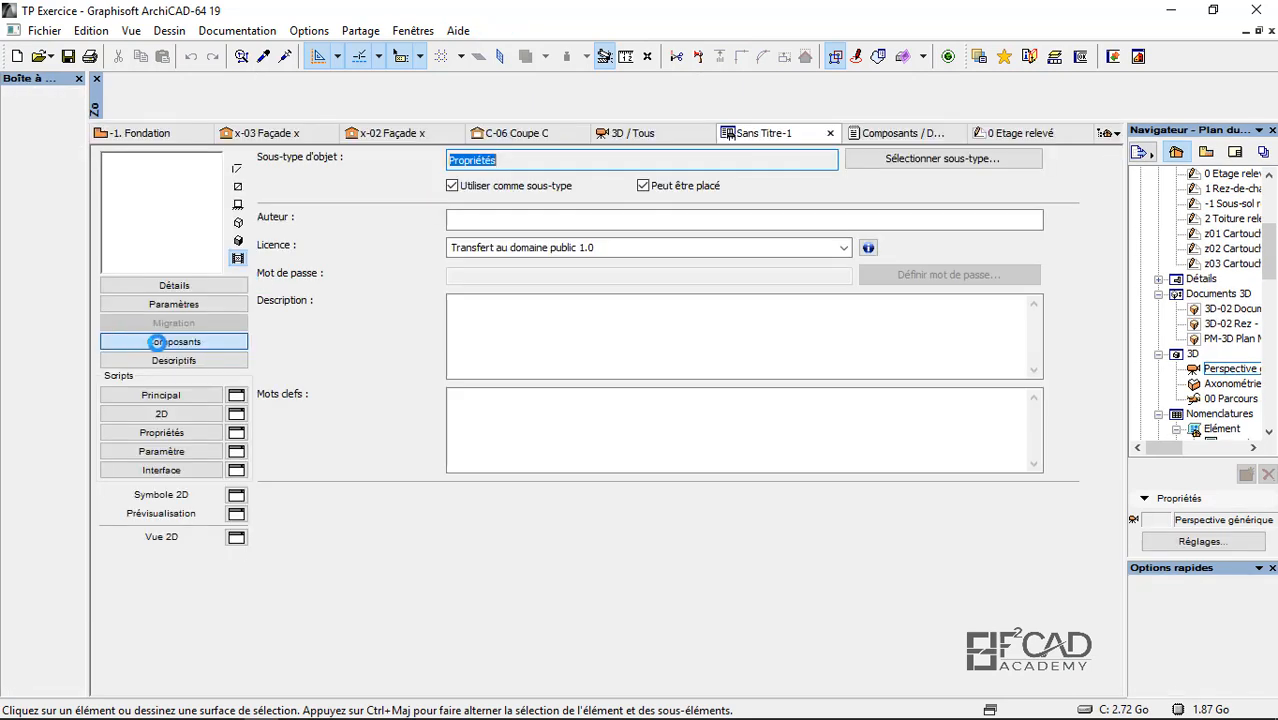
click(175, 343)
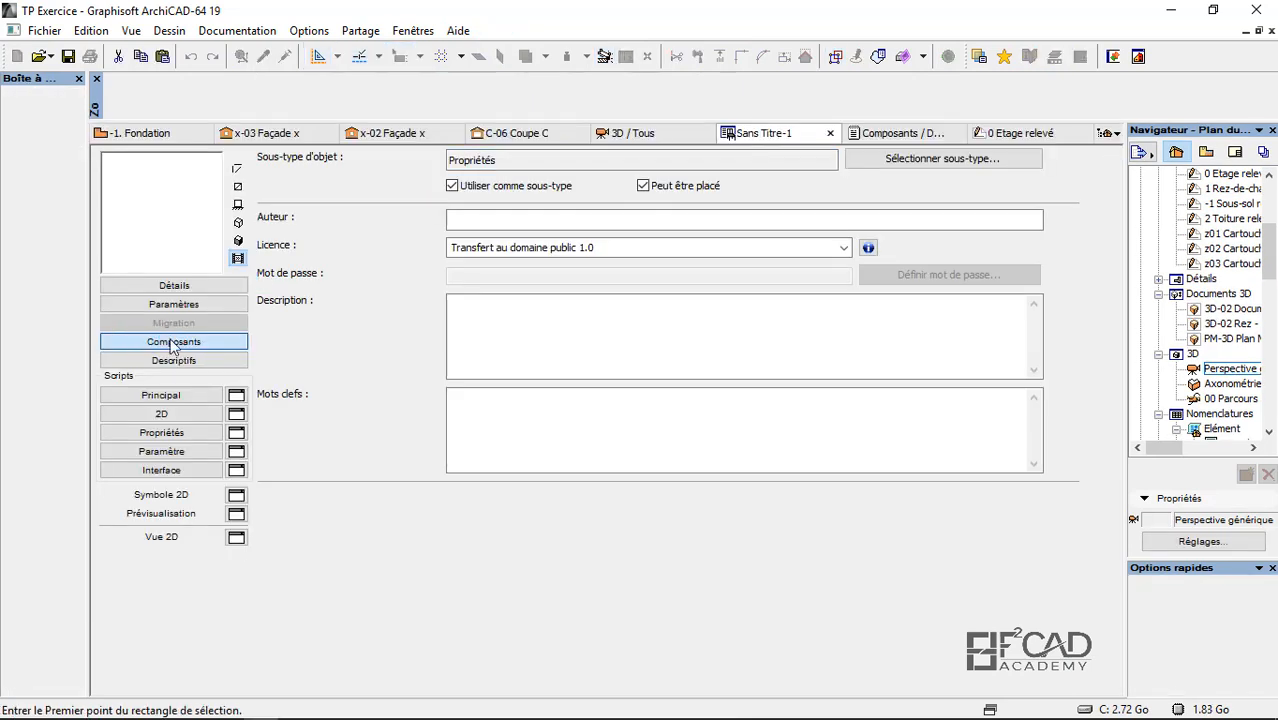
click(172, 343)
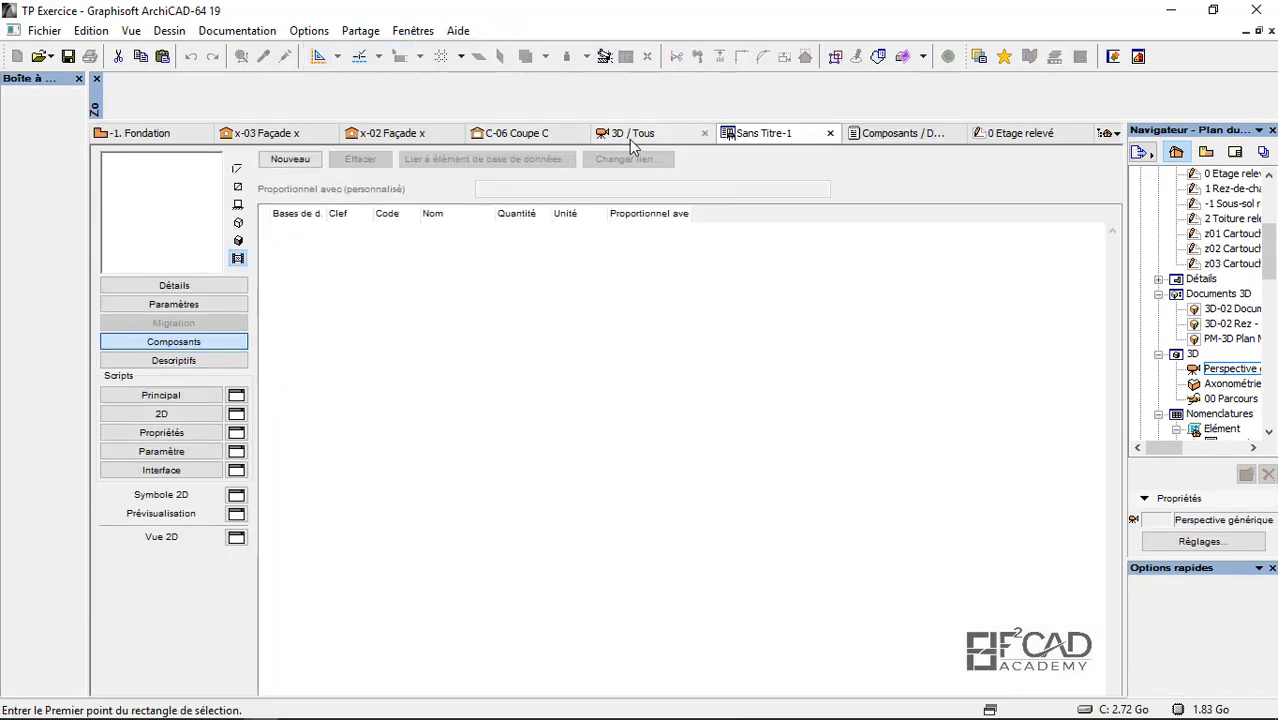
click(631, 135)
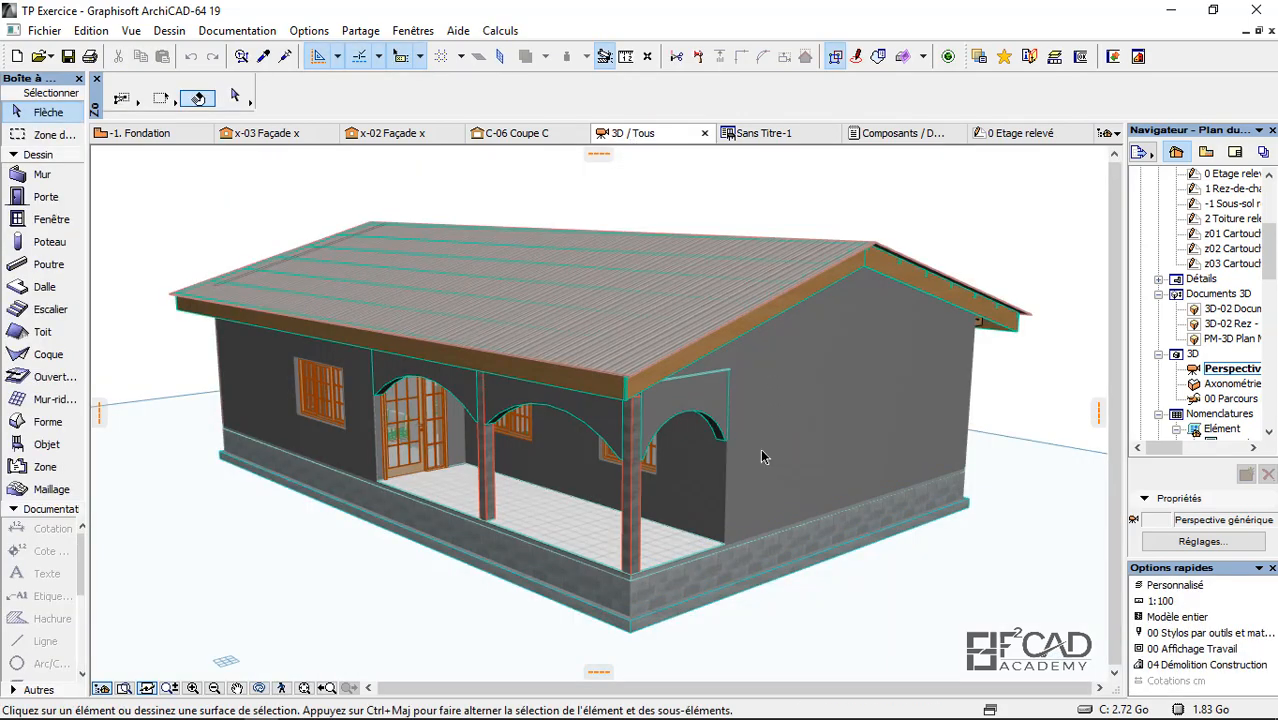
click(768, 132)
Step: Add a component linked to "Murs en agglos de 15x20x40" from the Maçonnerie - Elévation group of the DQE_EXERCICE database
click(312, 163)
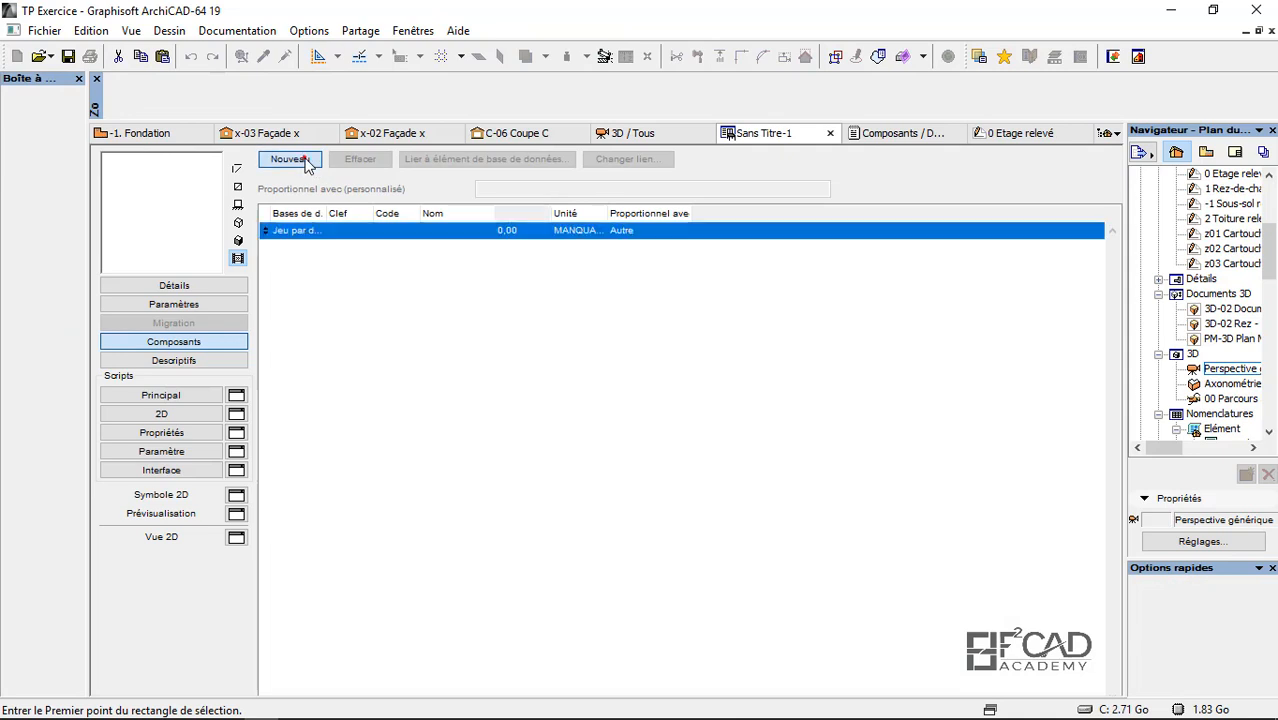
click(499, 160)
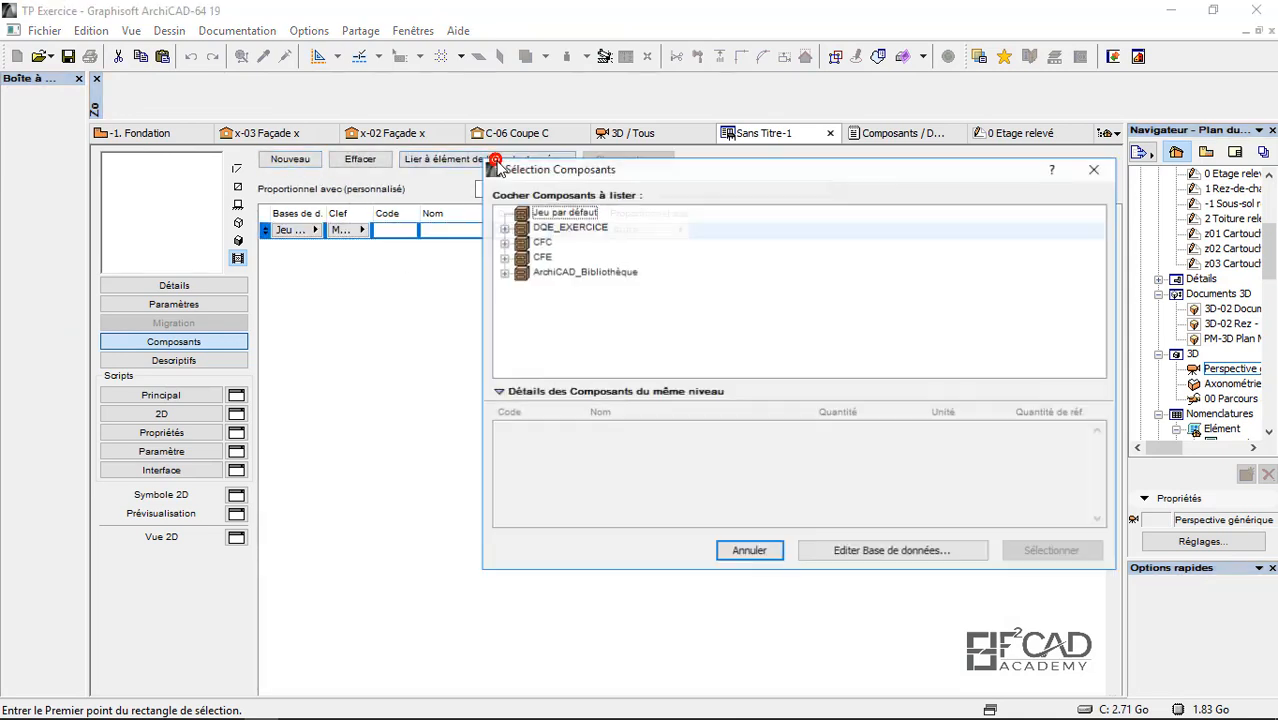
click(503, 227)
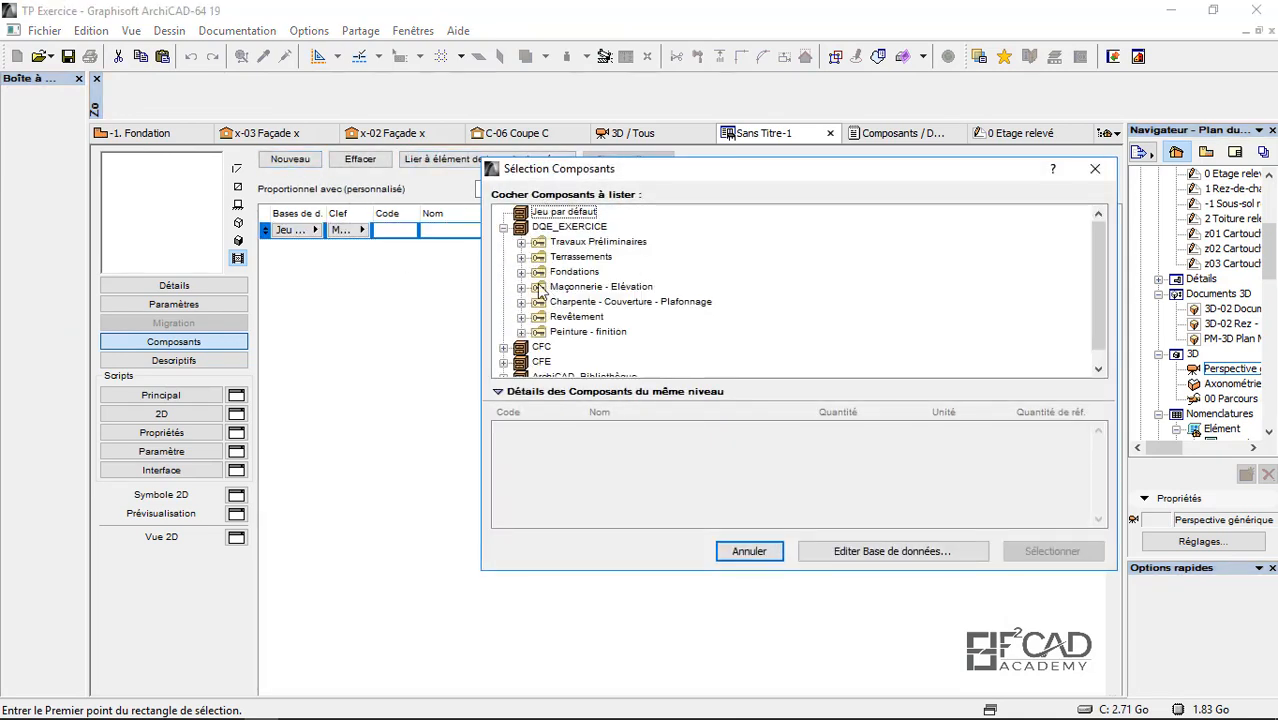
click(520, 287)
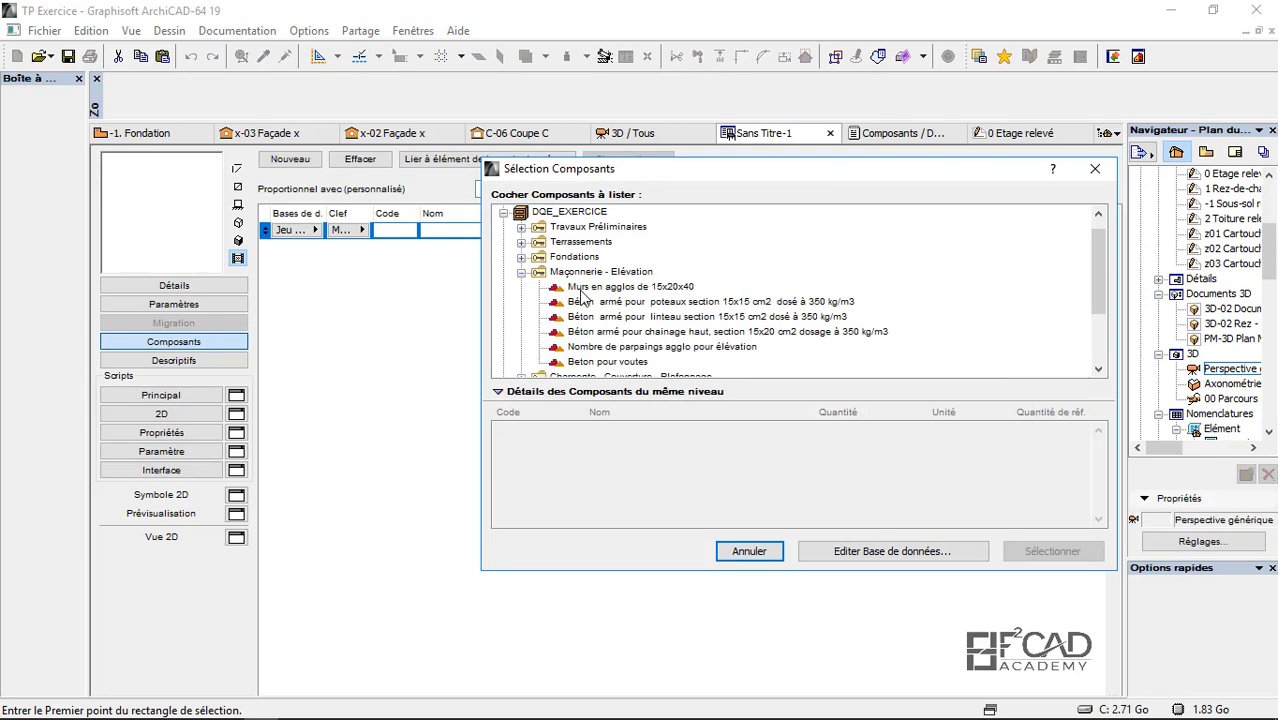
click(581, 288)
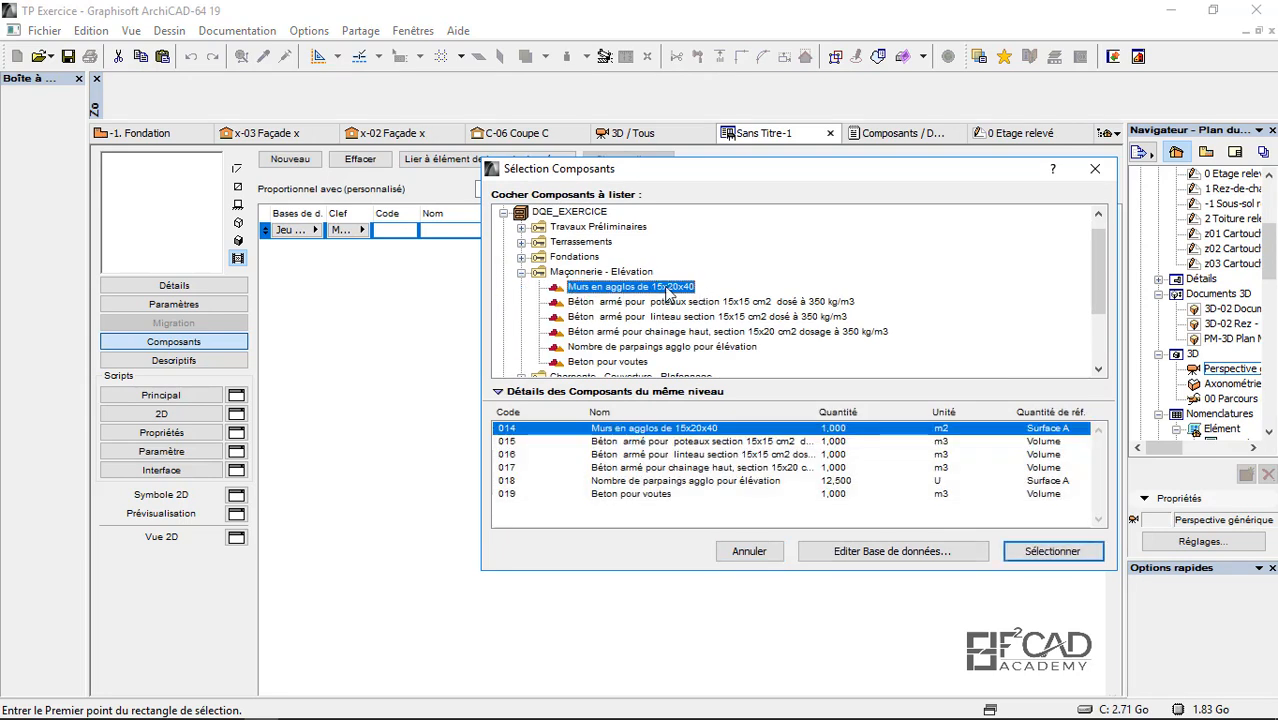
click(1045, 556)
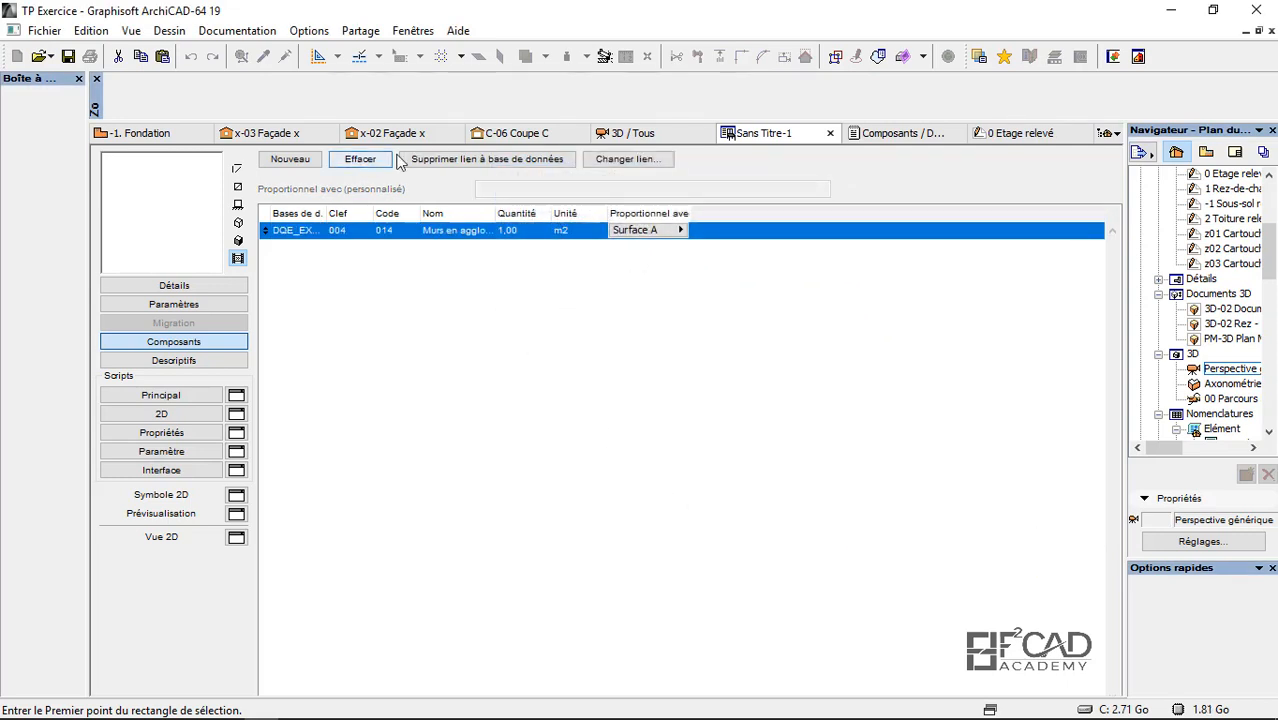
Step: Add a second component linked to "Nombre de parpaings agglo pour élévation" from DQE_EXERCICE's Maçonnerie - Elévation group
click(637, 133)
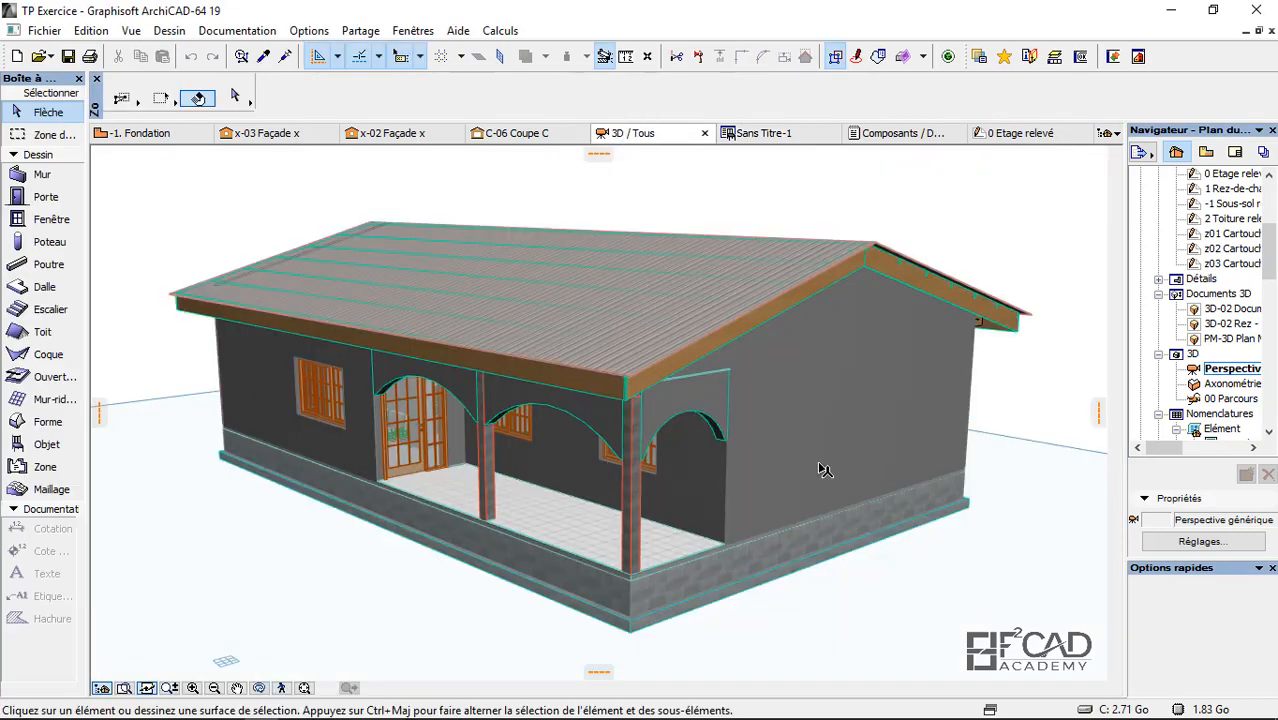
click(745, 135)
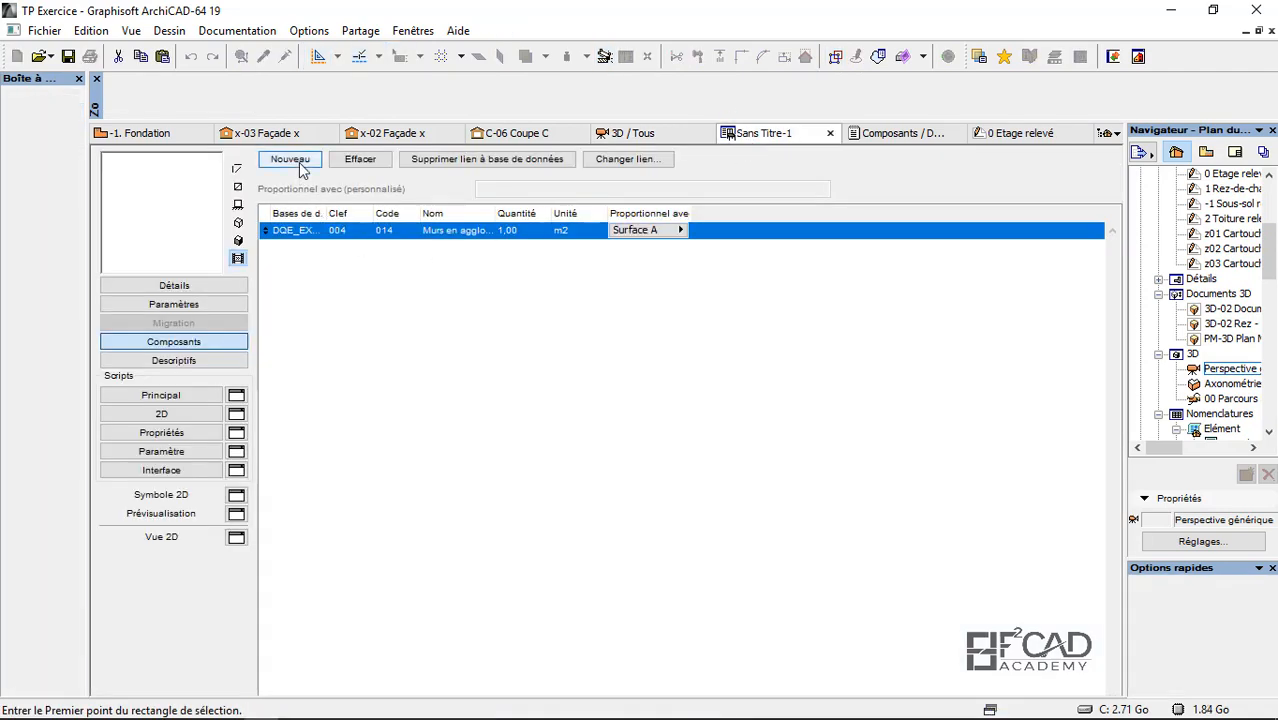
click(290, 159)
click(440, 159)
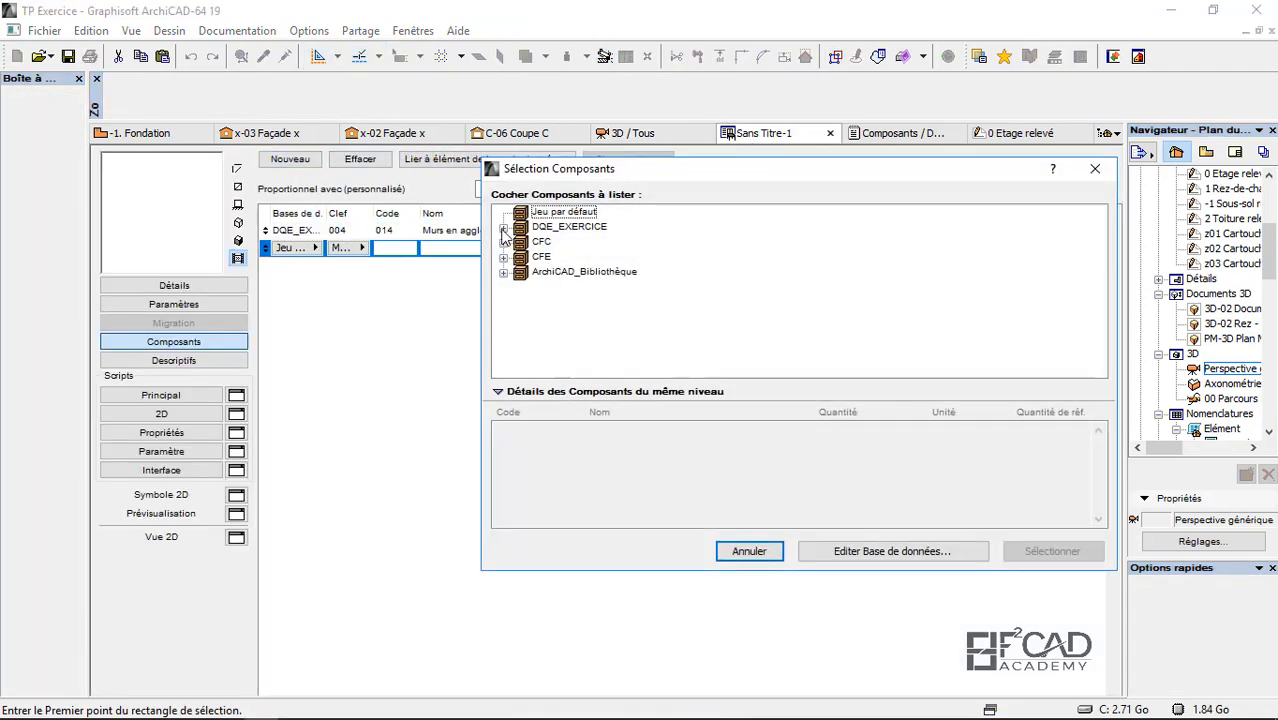
click(503, 228)
click(520, 287)
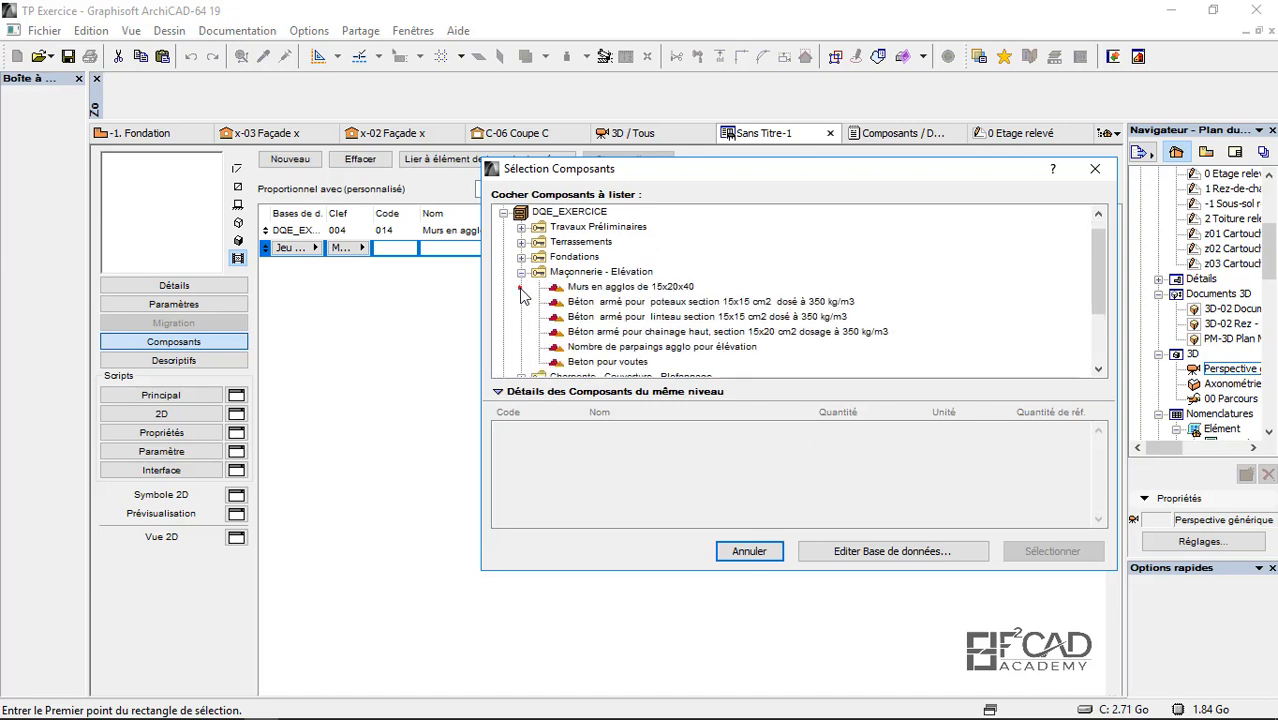
click(605, 287)
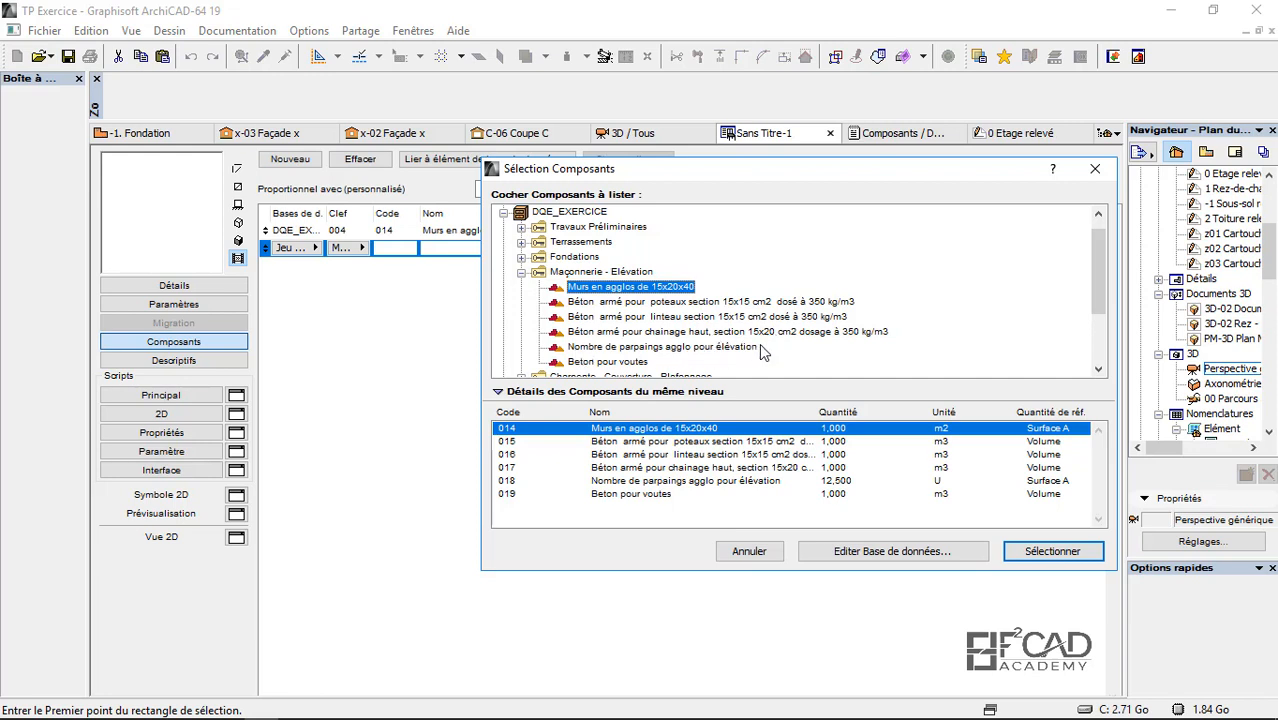
click(656, 348)
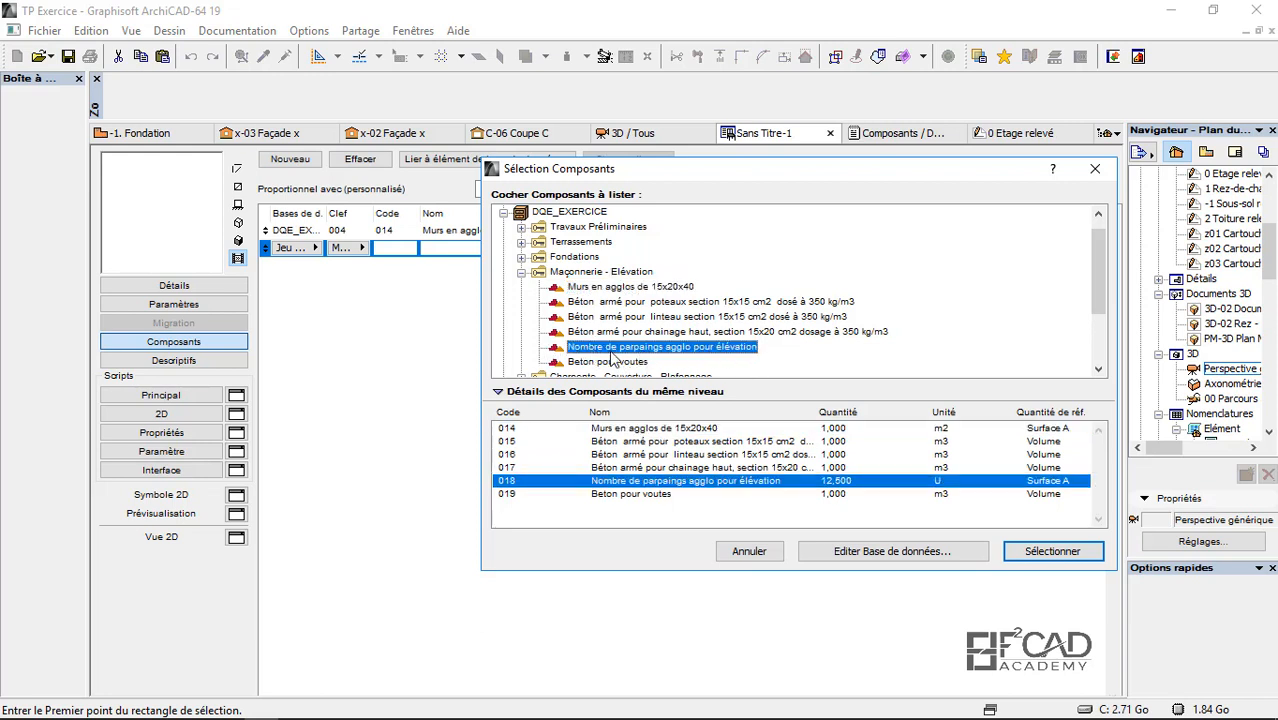
click(1052, 551)
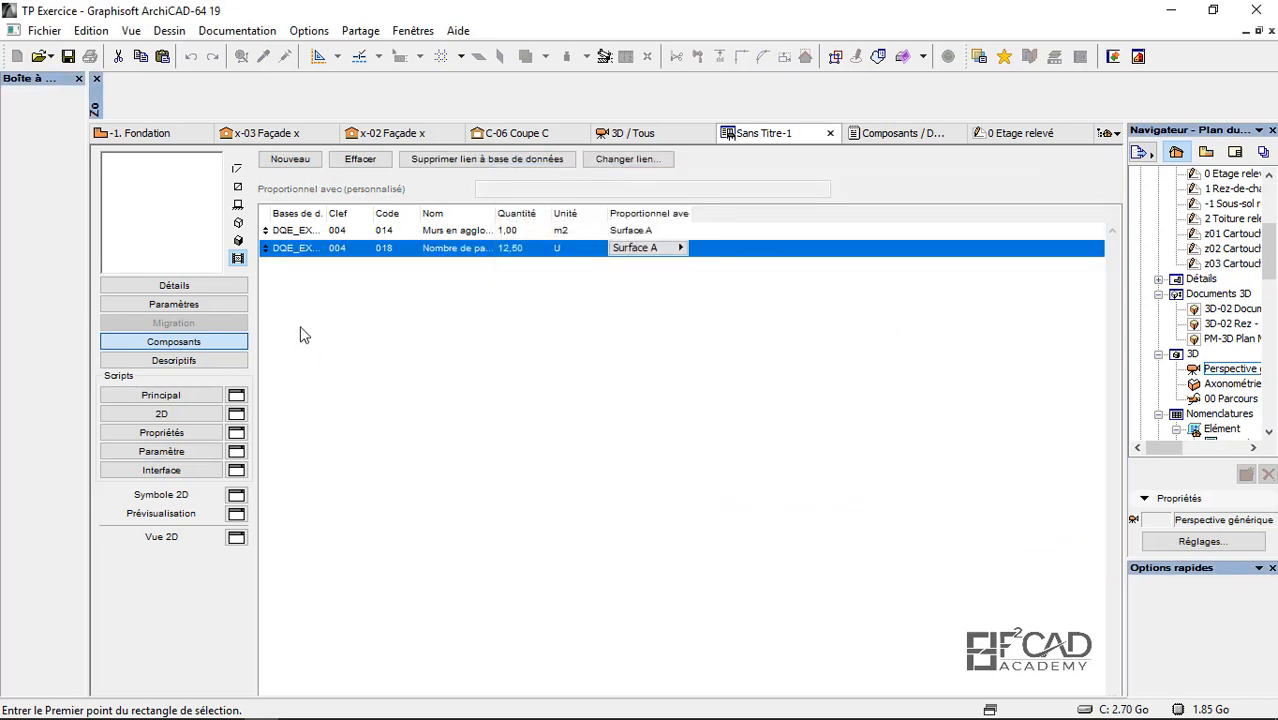
click(293, 159)
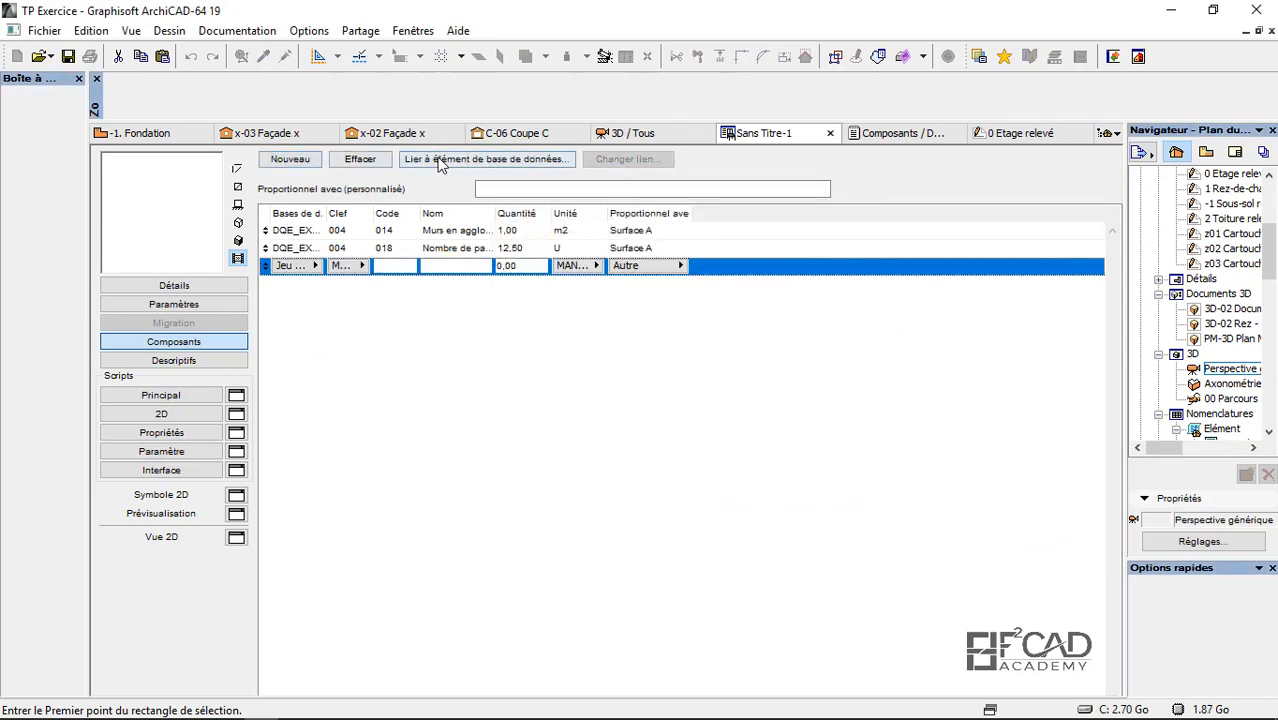
click(437, 159)
click(504, 228)
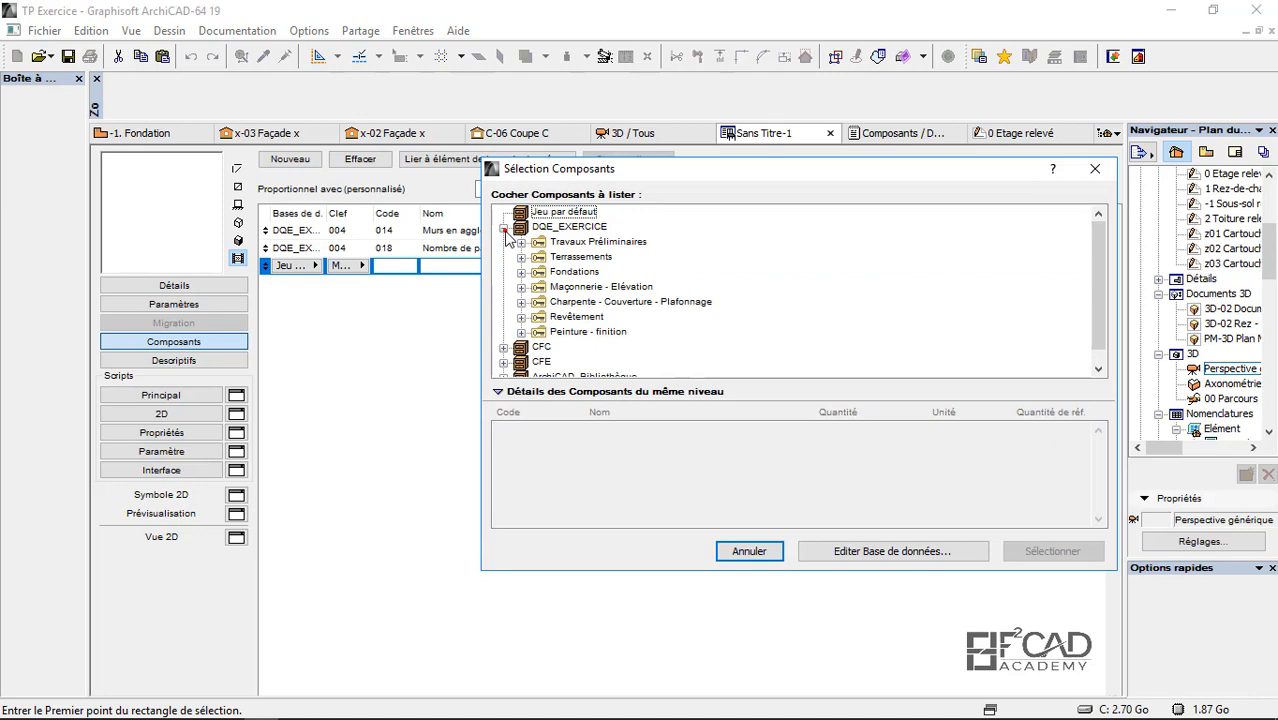
double_click(595, 287)
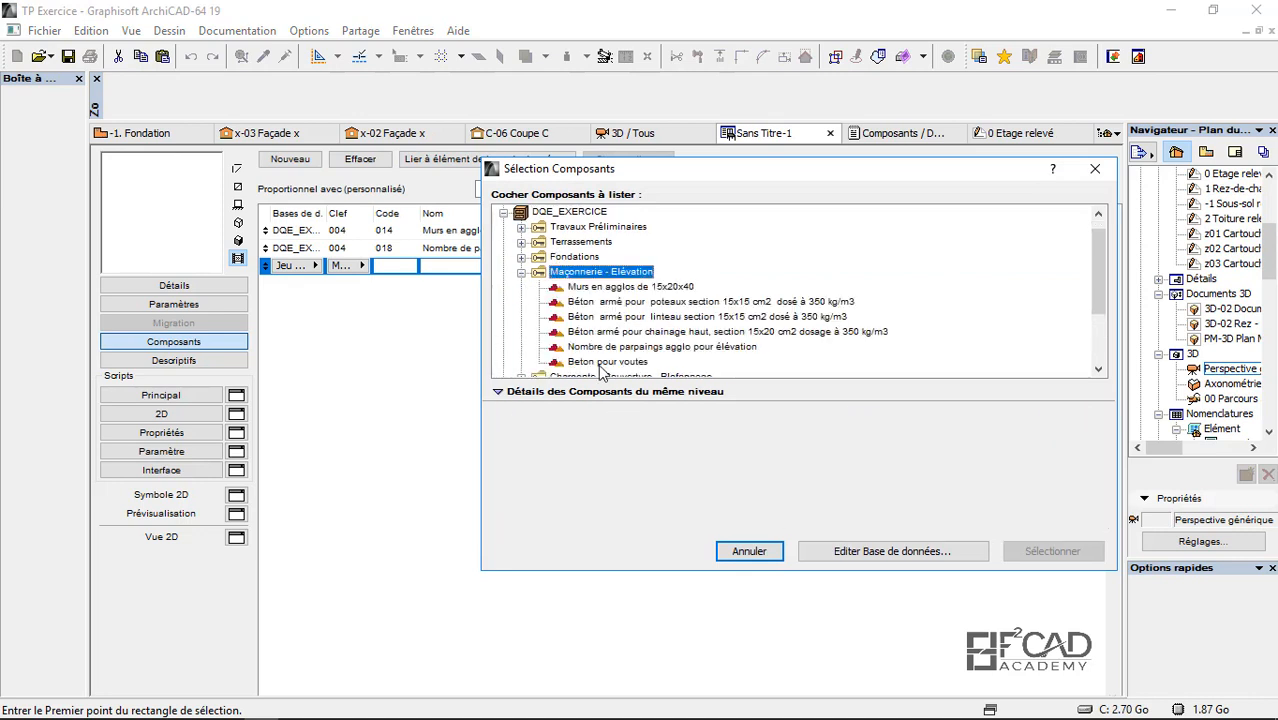
click(1095, 168)
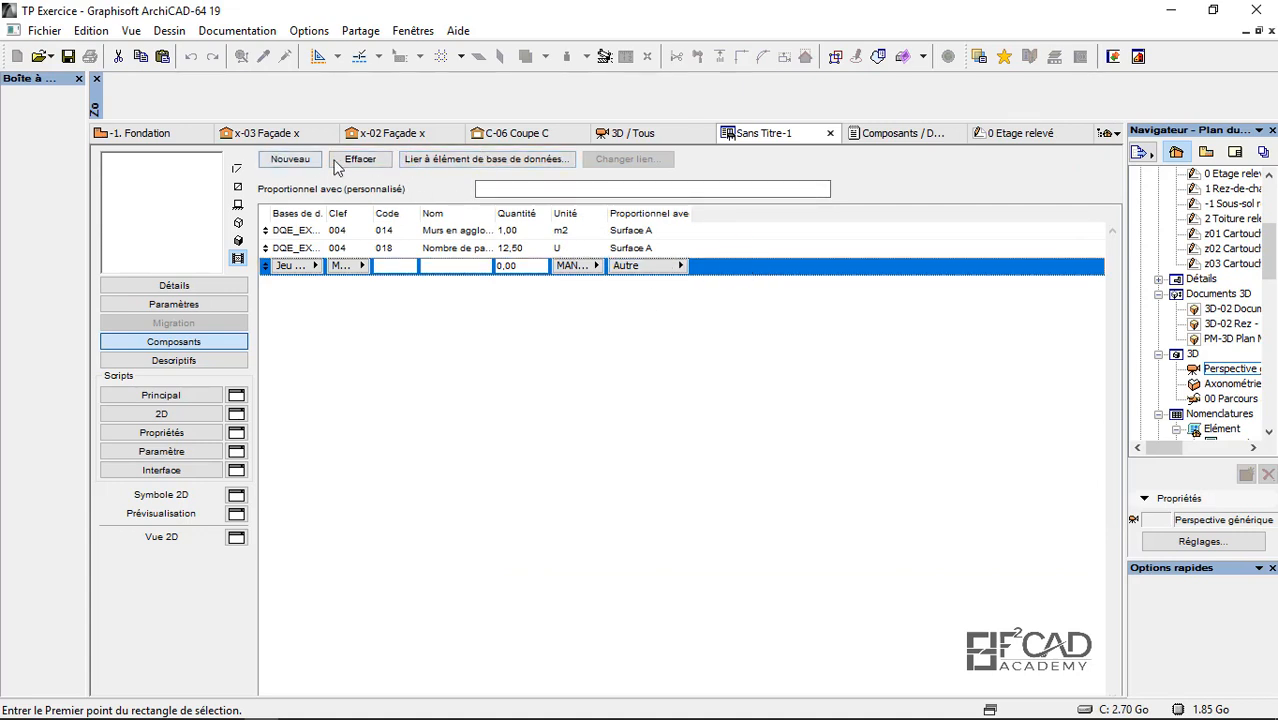
click(361, 165)
Step: Widen the Nom column of the component list to fit the full component names
click(480, 232)
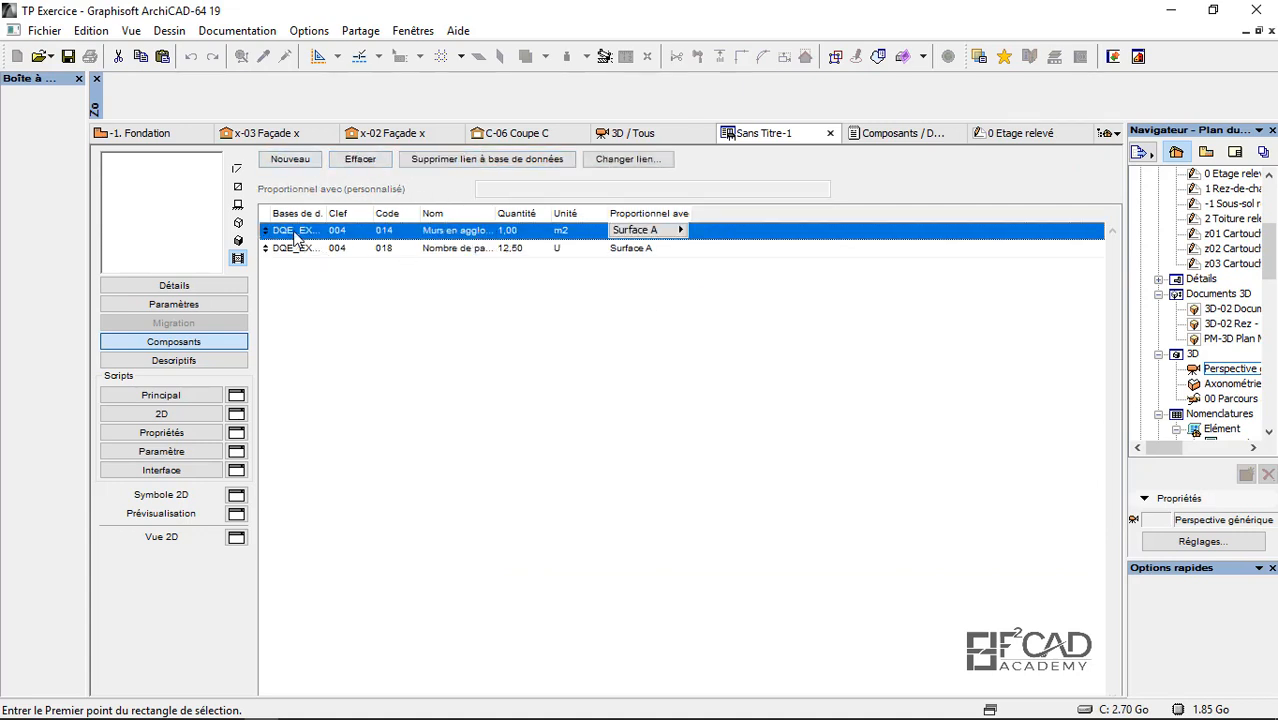
drag(490, 208, 703, 210)
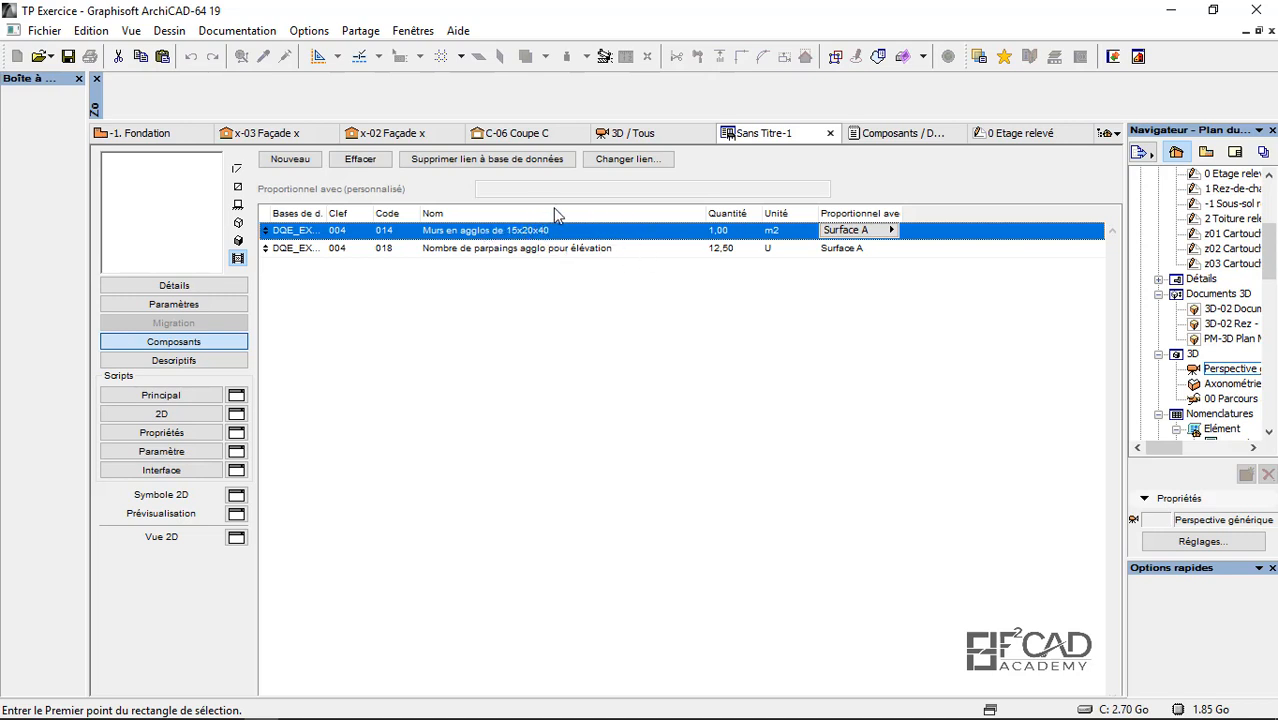
Step: Examine the house walls in the 3D view against the two components listed in the property object
click(628, 137)
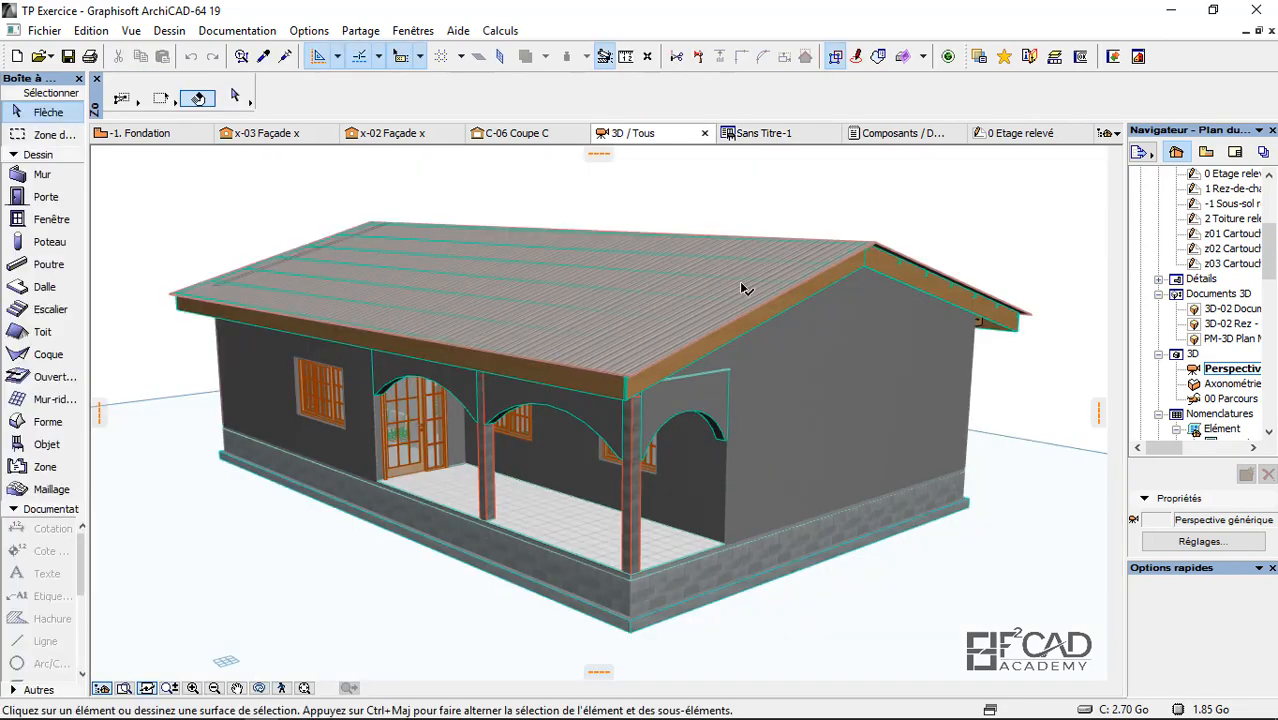
click(768, 135)
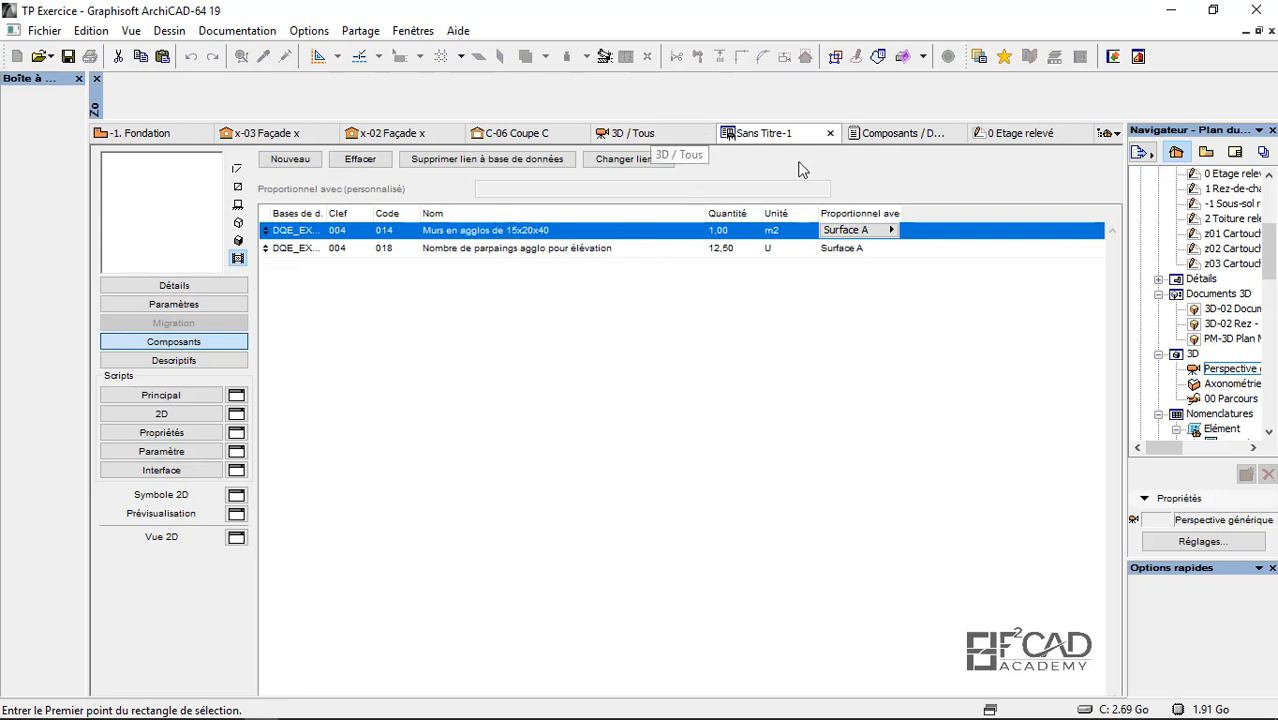
click(645, 135)
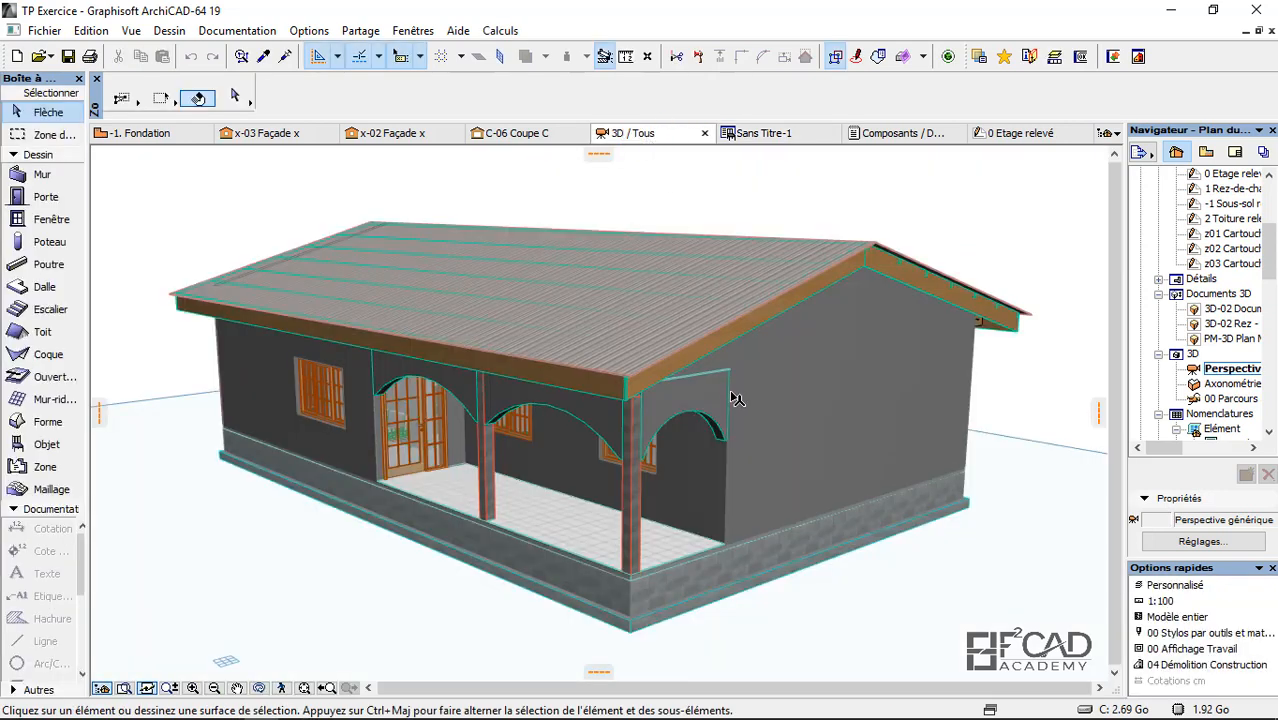
click(733, 524)
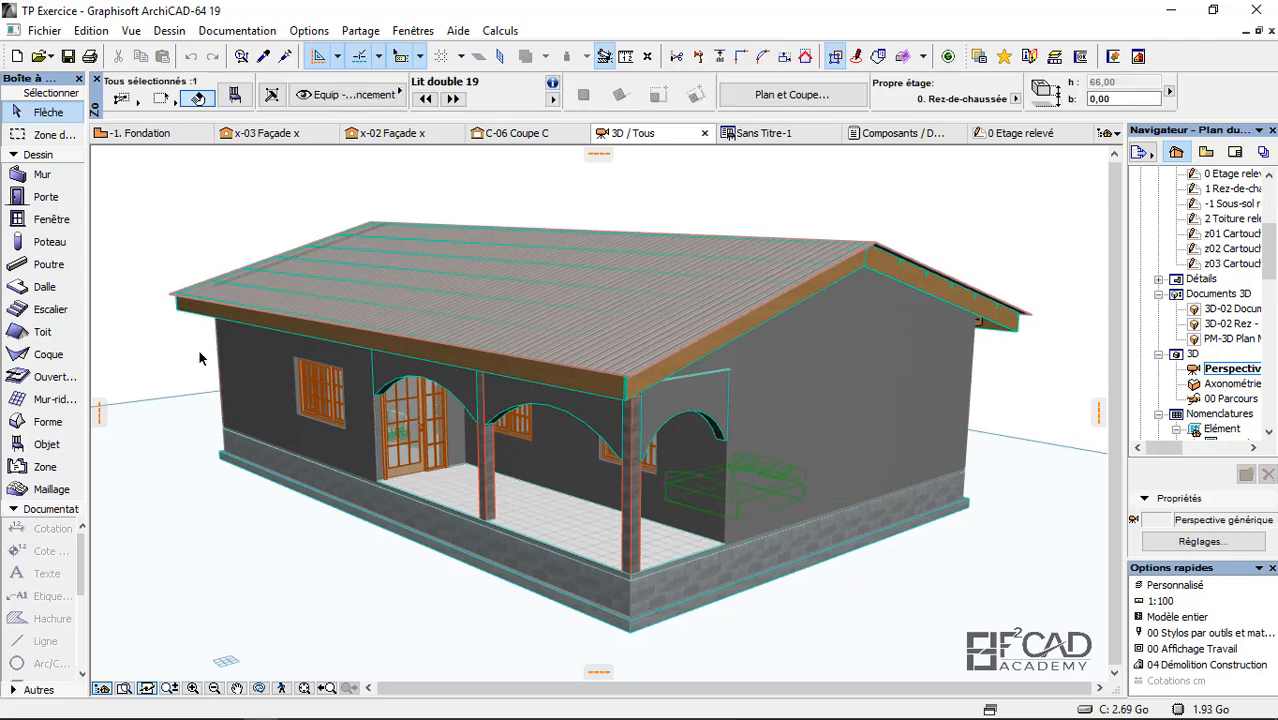
click(170, 314)
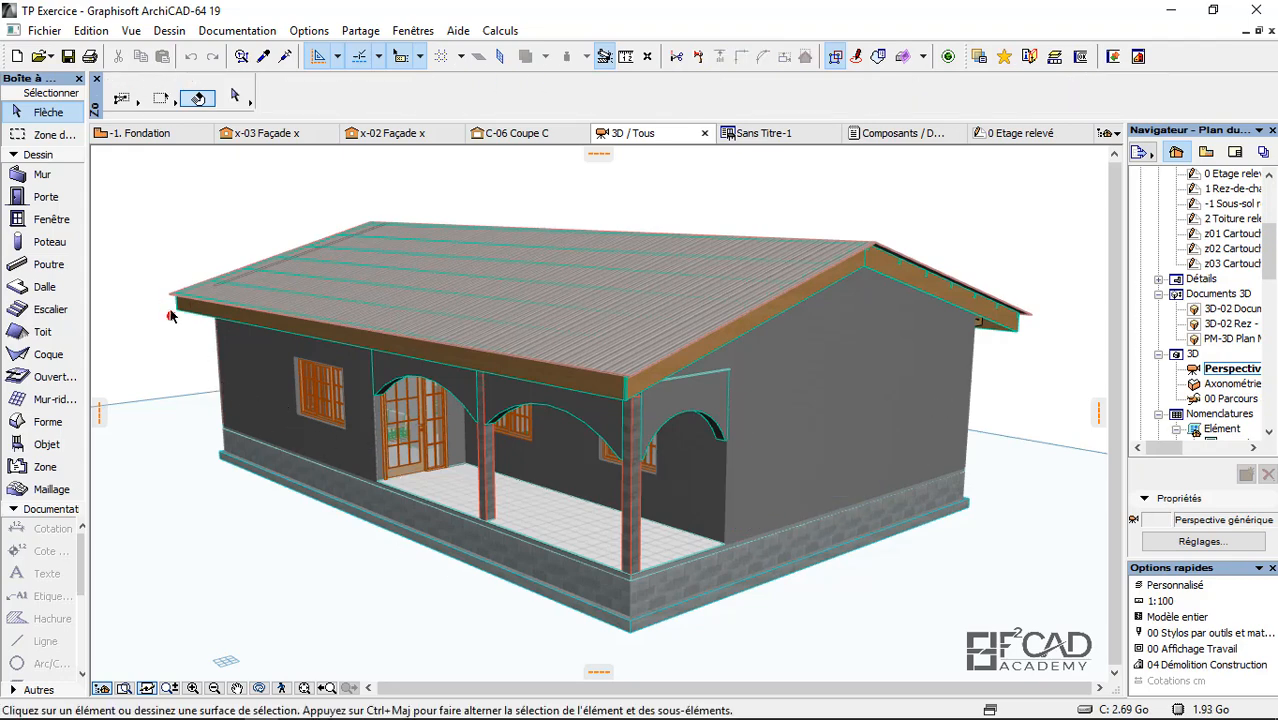
click(755, 135)
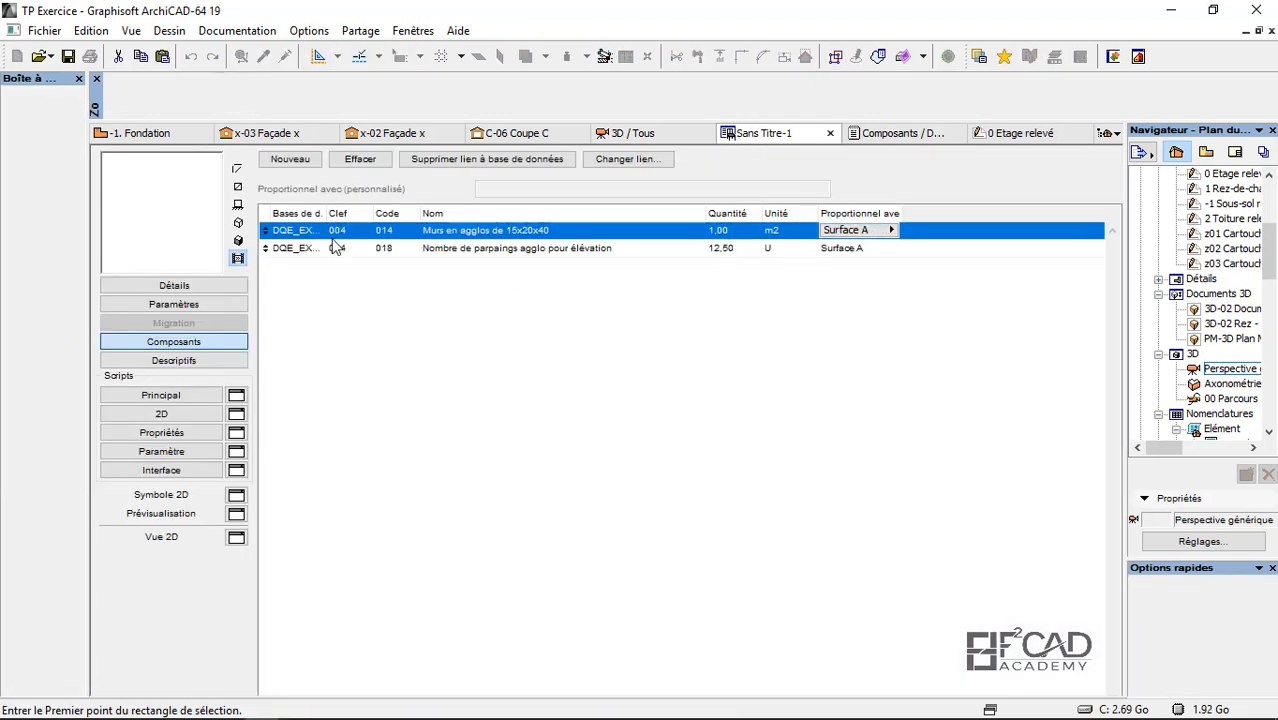
click(552, 256)
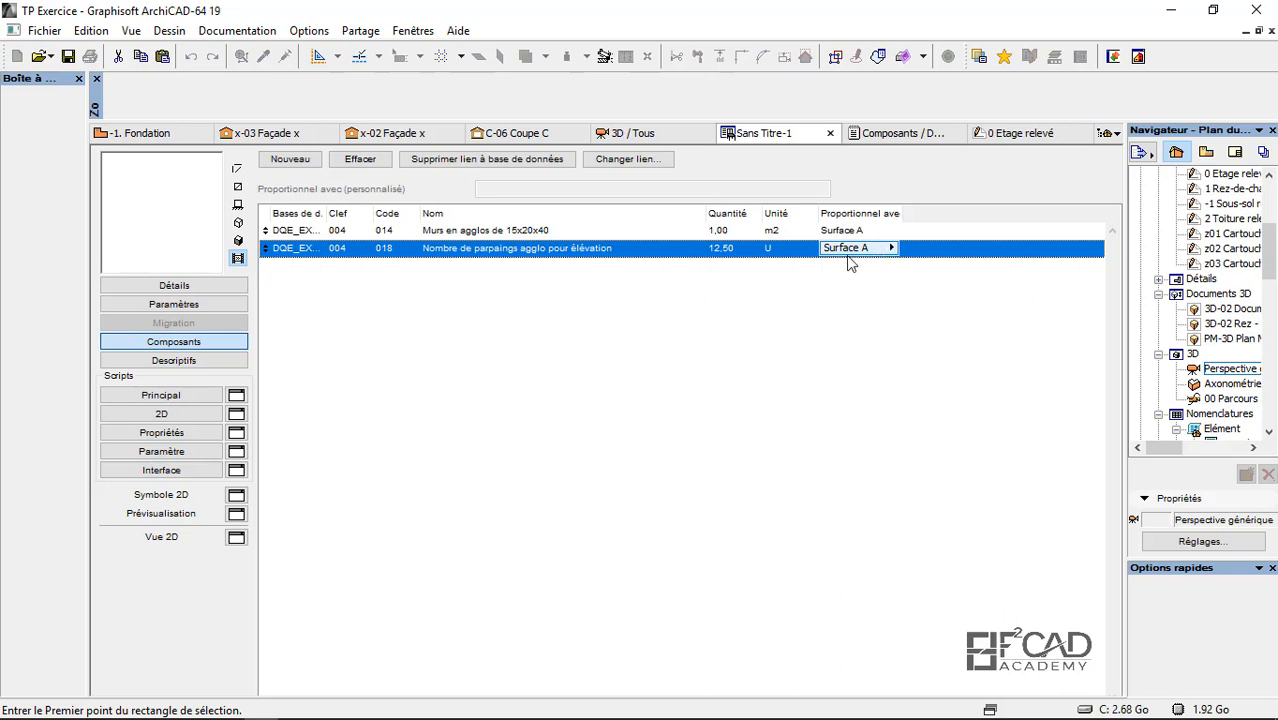
click(660, 133)
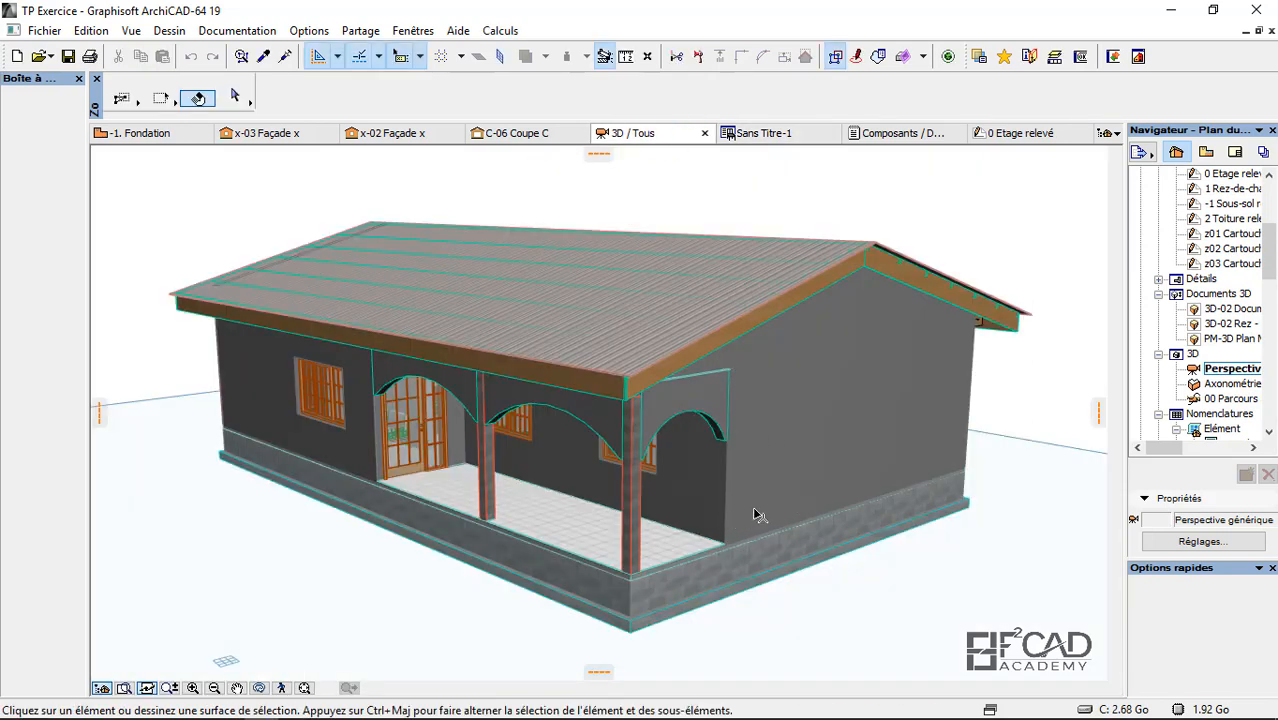
click(770, 134)
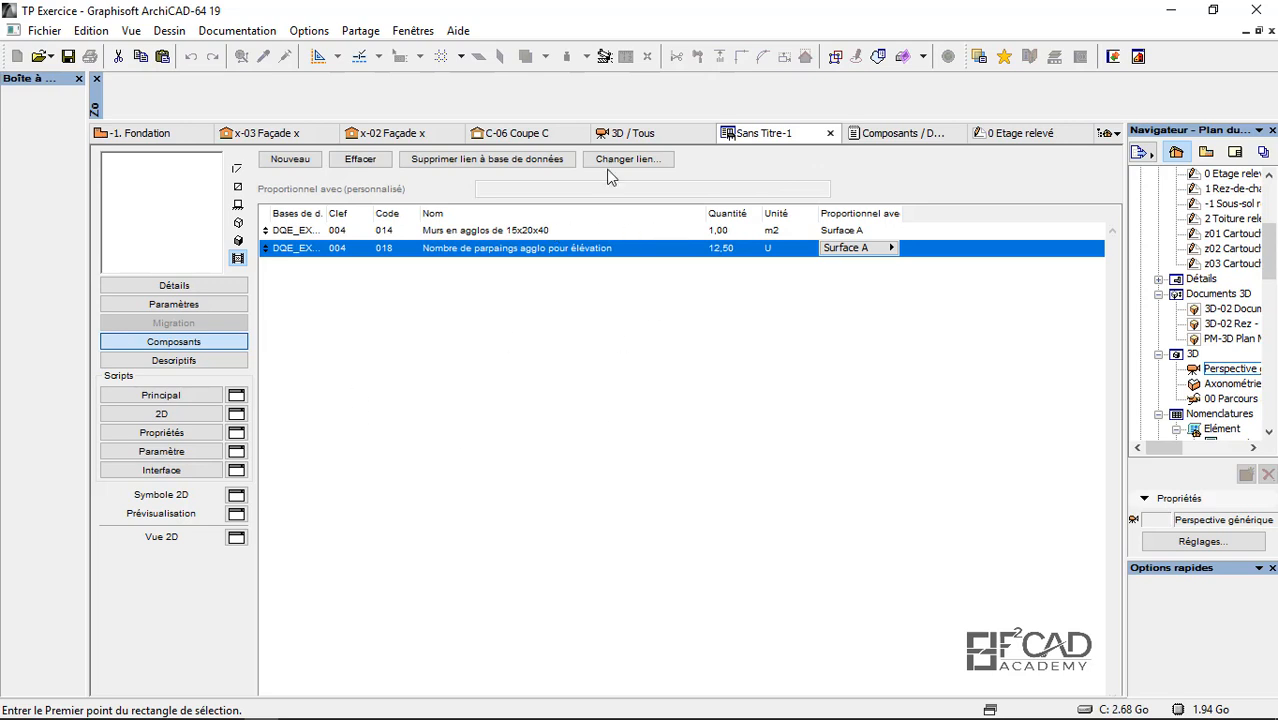
Step: Save the property object as MursElevation in the embedded library and close its window
click(830, 133)
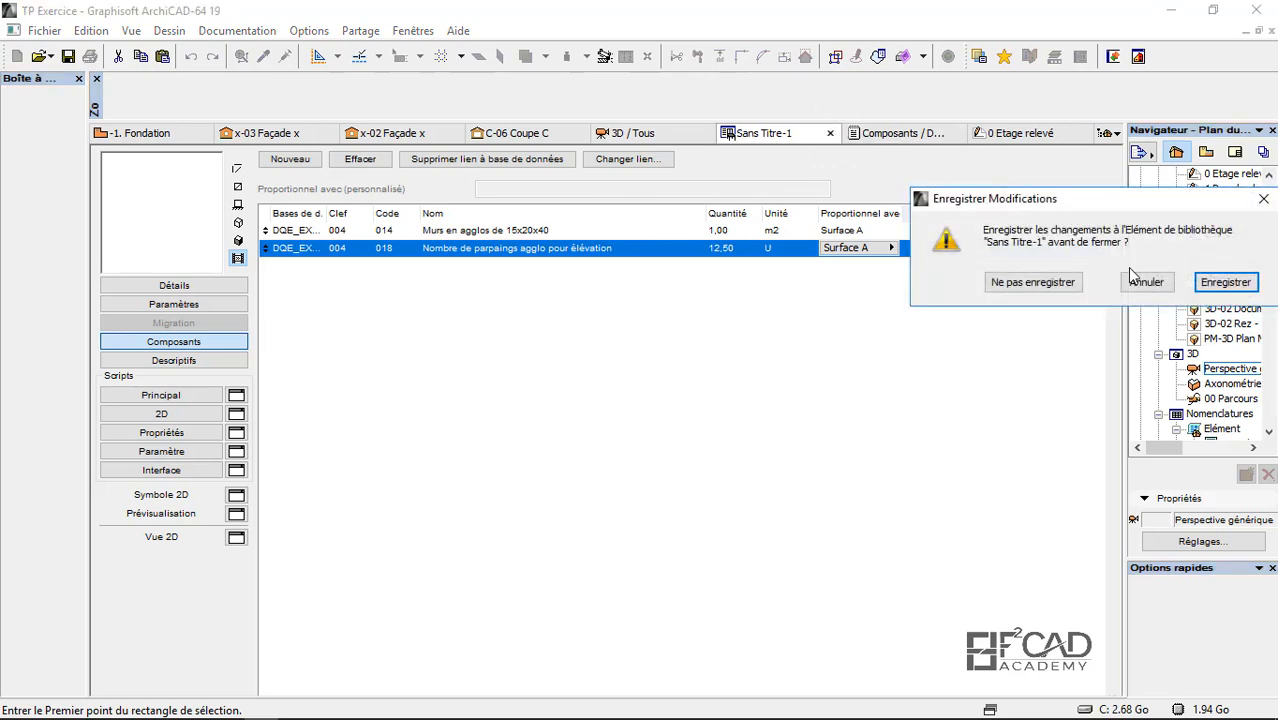
click(1230, 283)
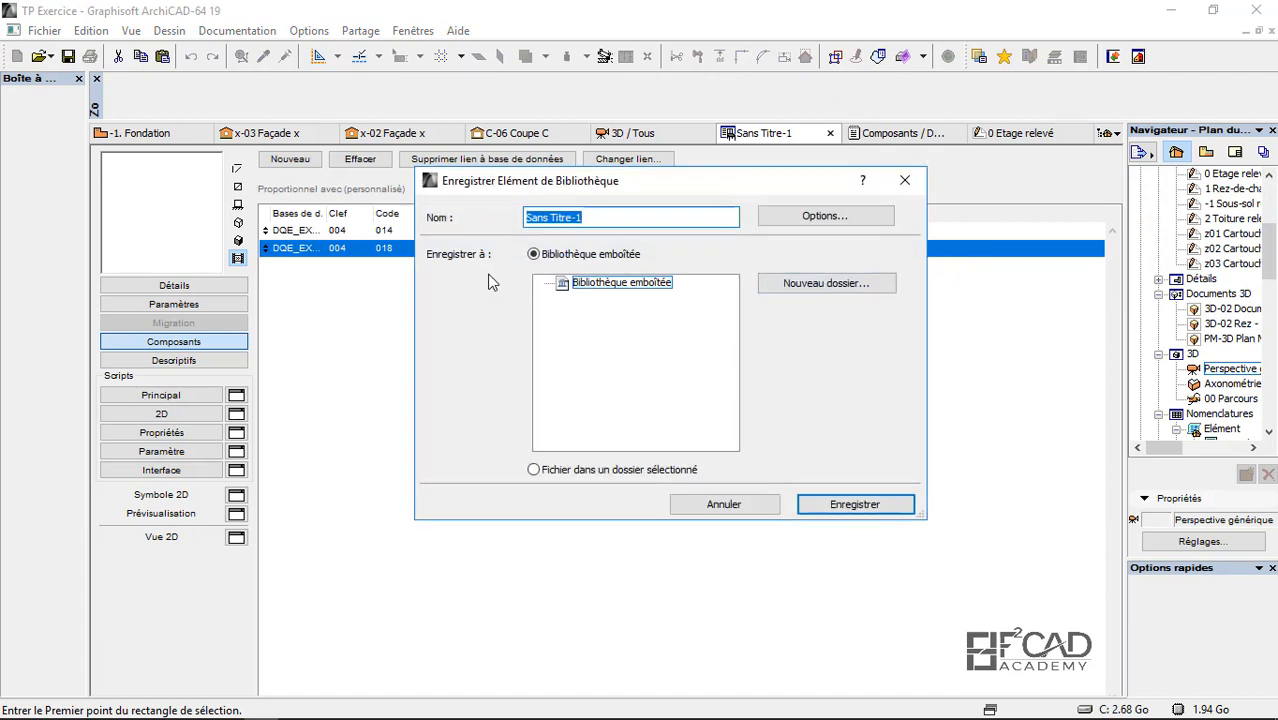
text(Pa)
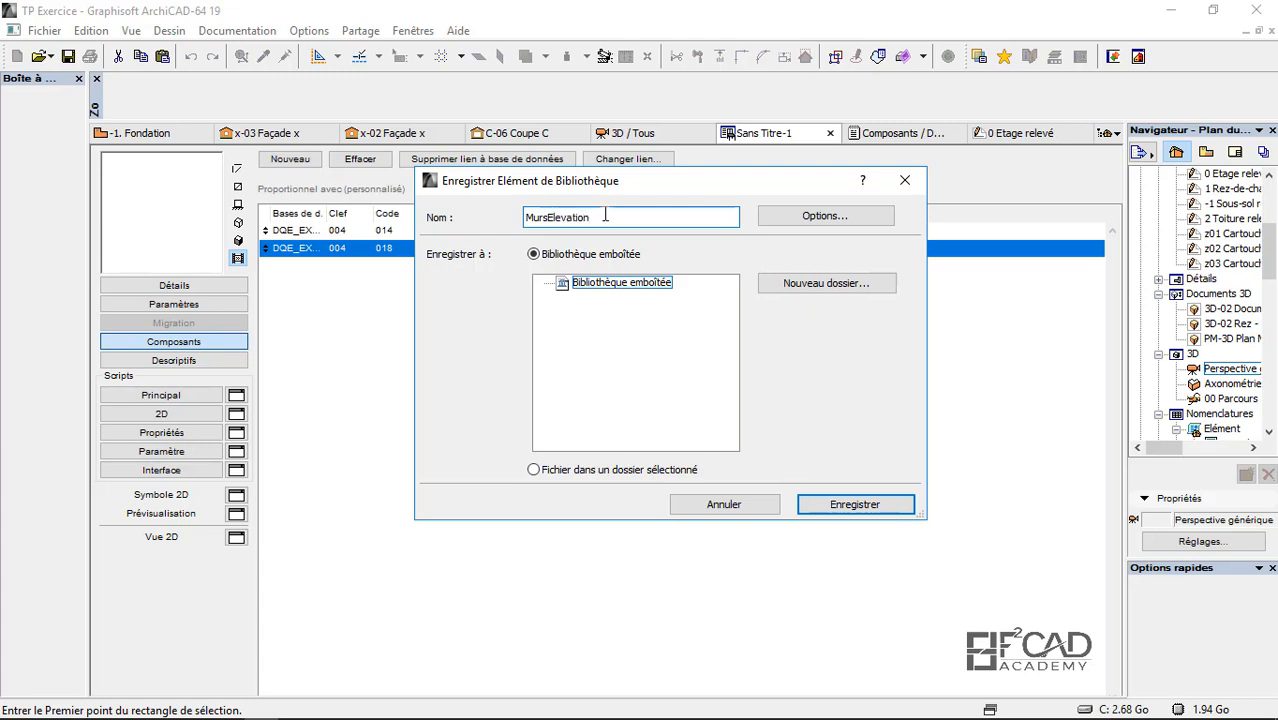
click(850, 505)
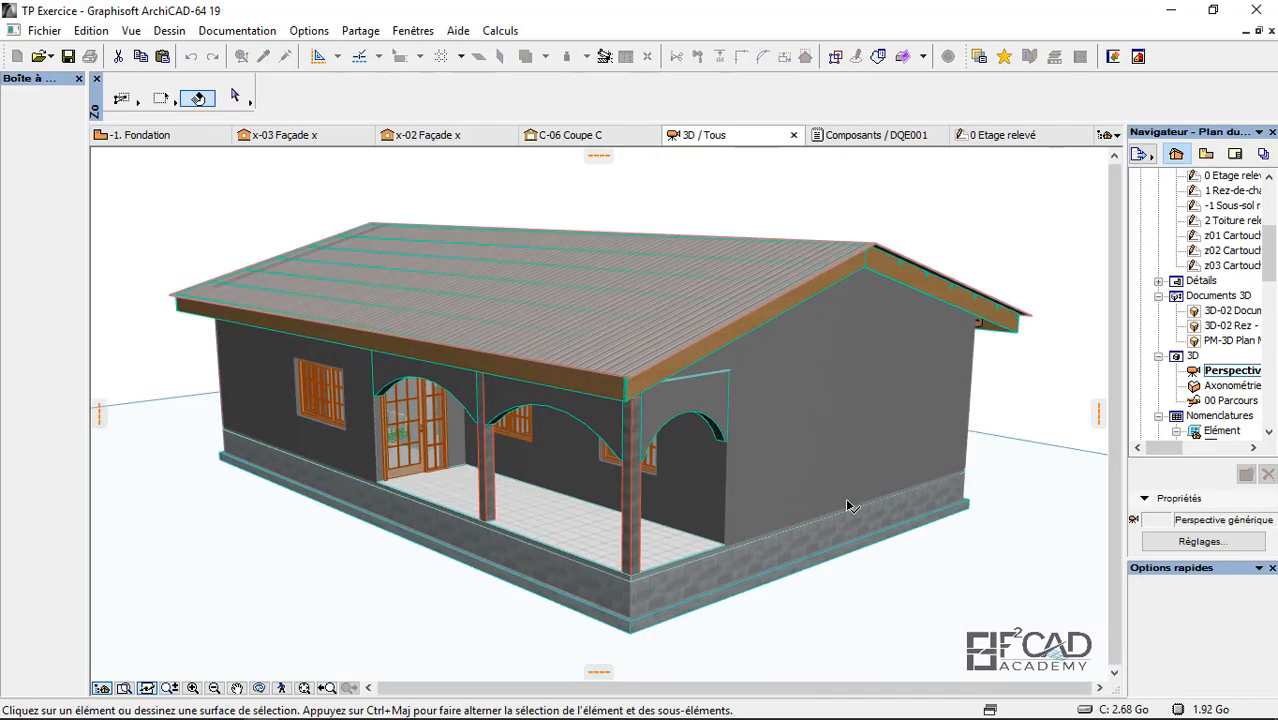
scroll(656, 528, down, 3)
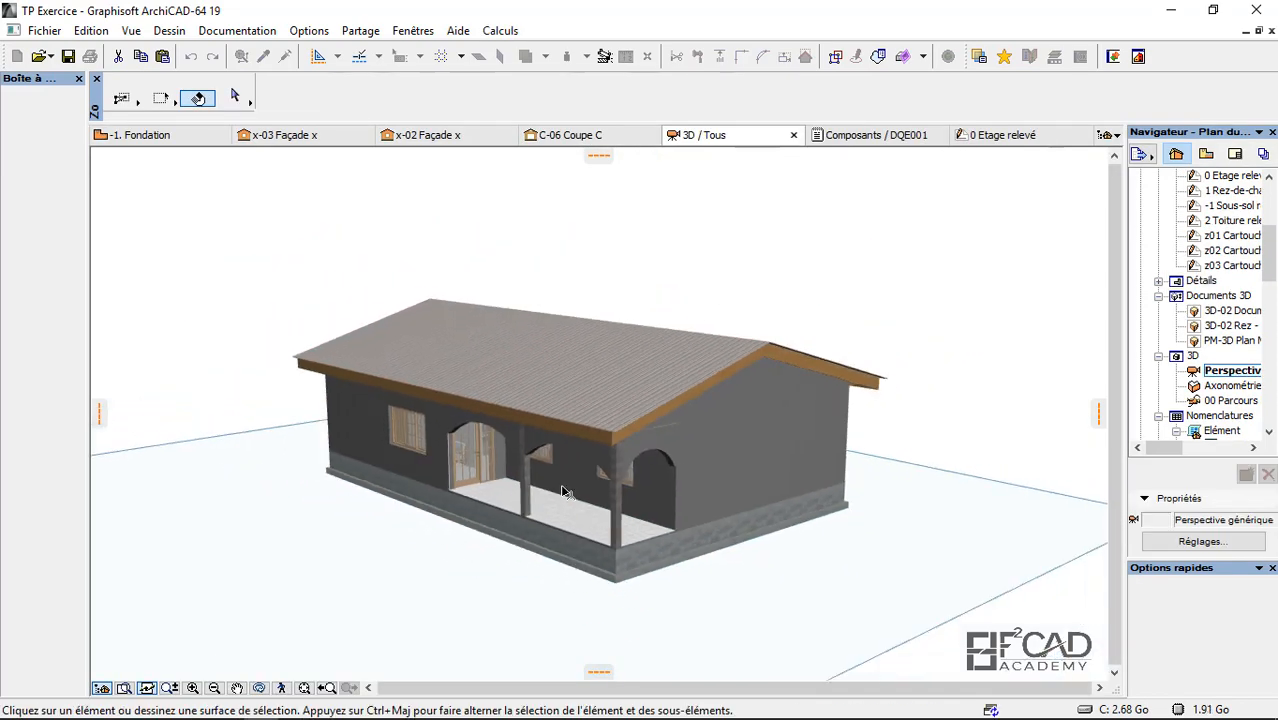
scroll(619, 497, up, 4)
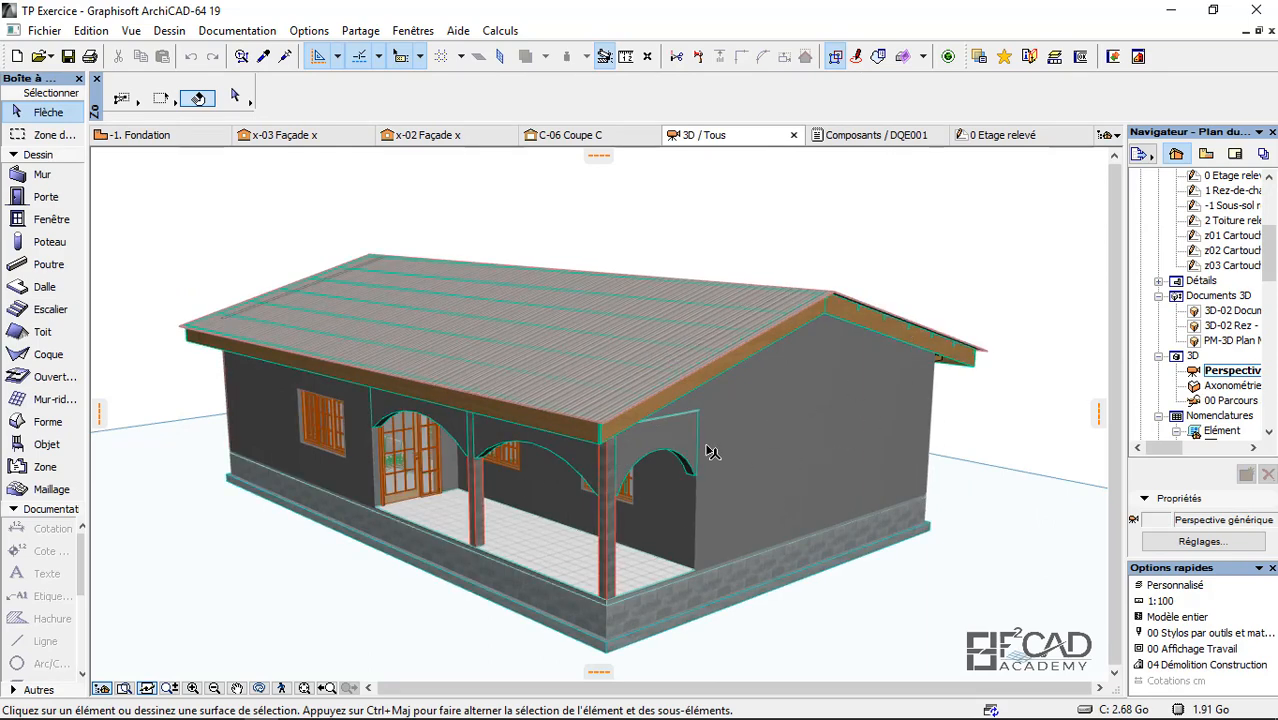
scroll(700, 480, up, 3)
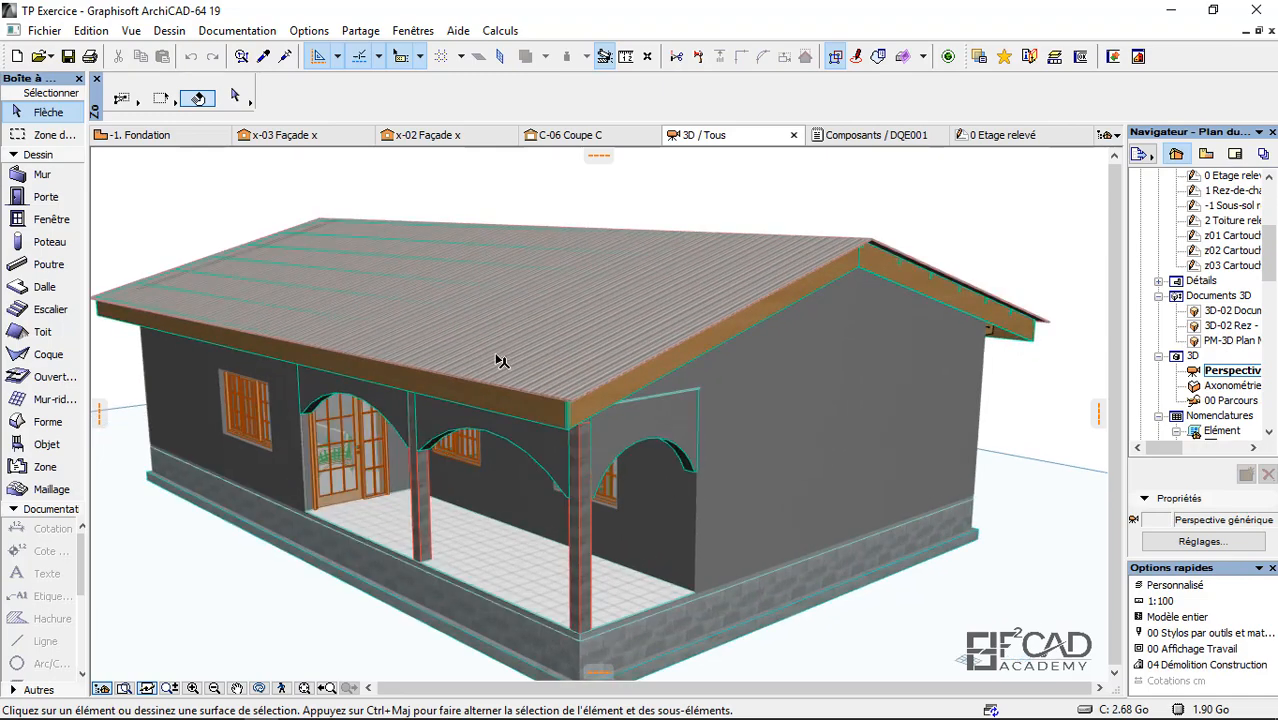
scroll(583, 495, down, 2)
scroll(585, 437, up, 5)
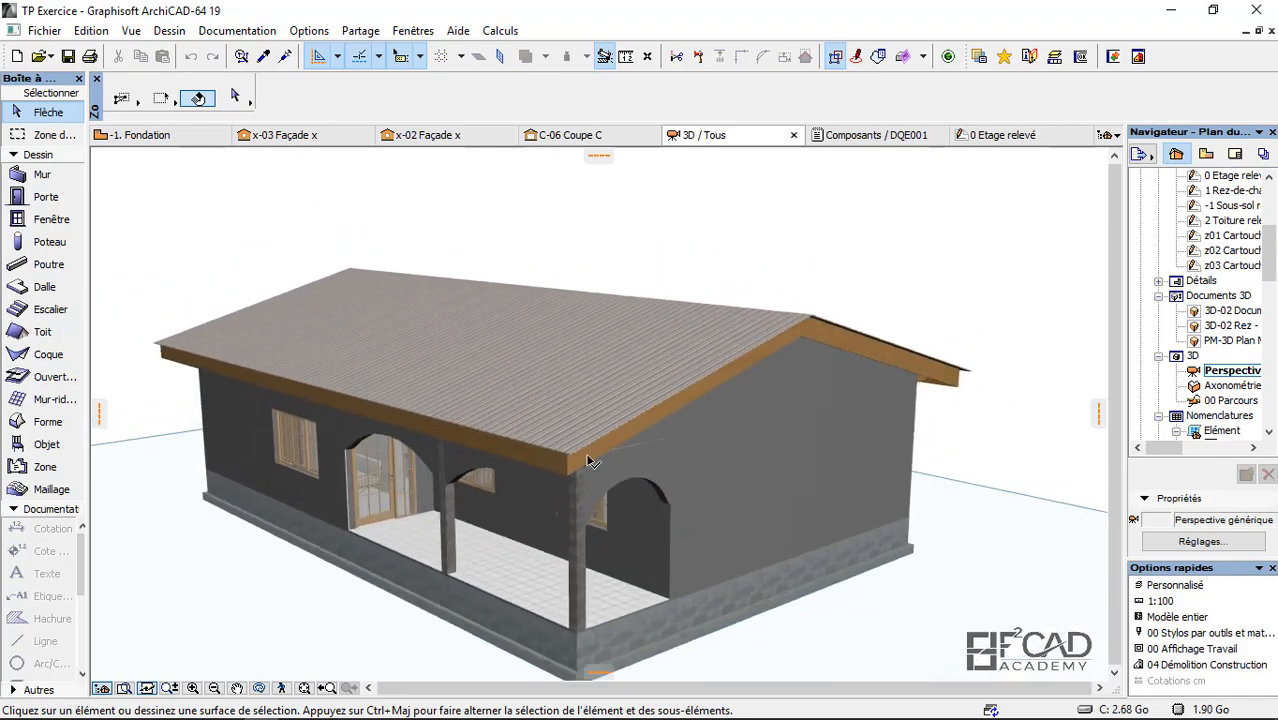
scroll(724, 465, down, 3)
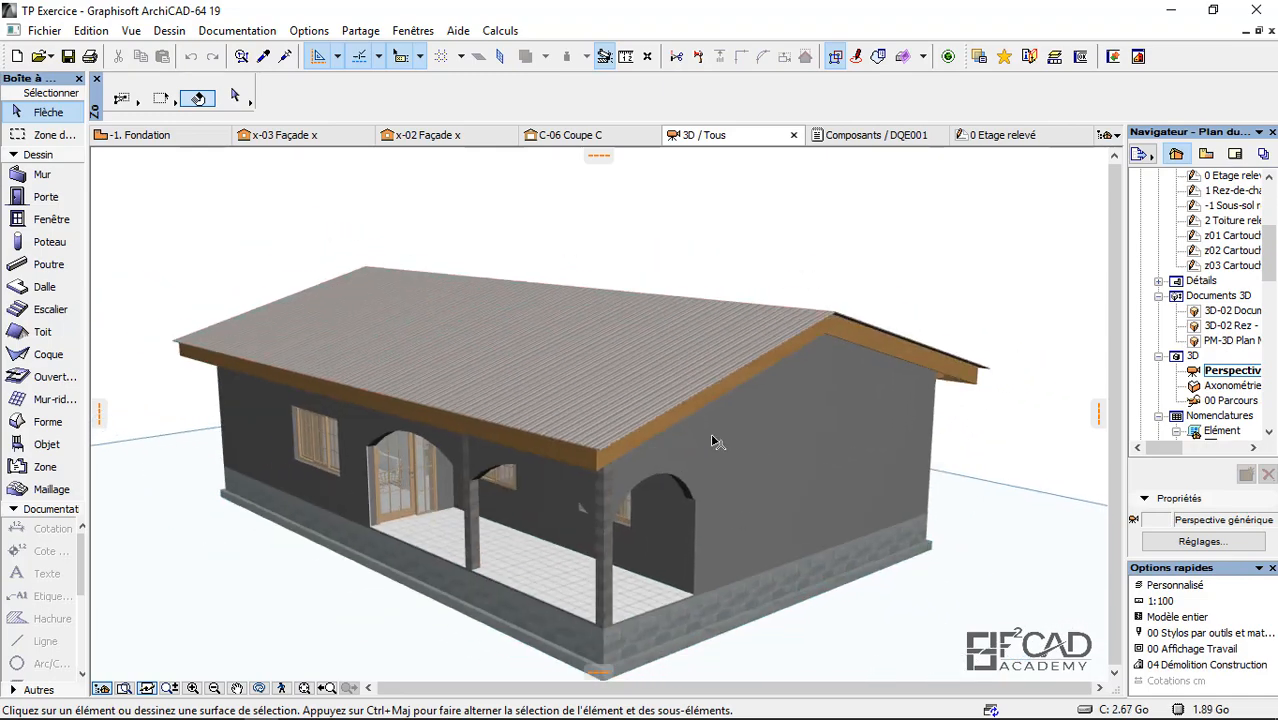
scroll(455, 379, up, 3)
scroll(550, 197, down, 3)
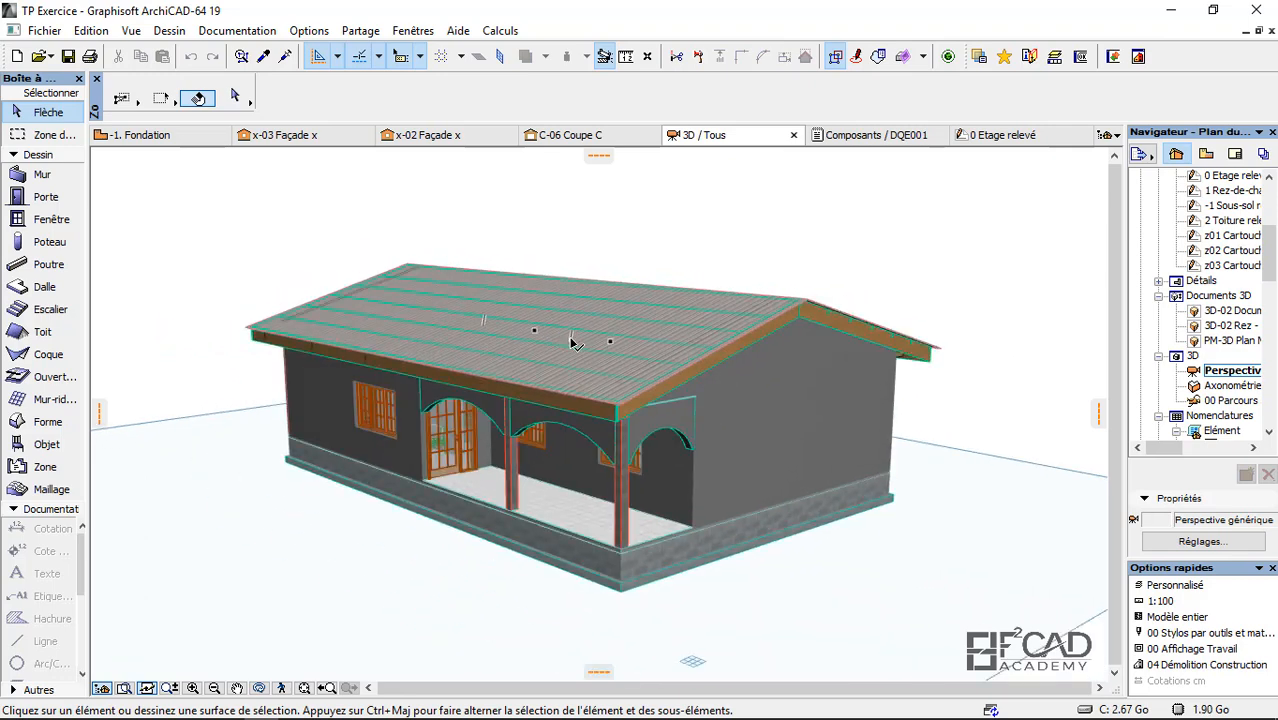
Step: Hide the Toit - Toitures layer of the roof covering in the 3D view
scroll(570, 402, up, 2)
click(569, 384)
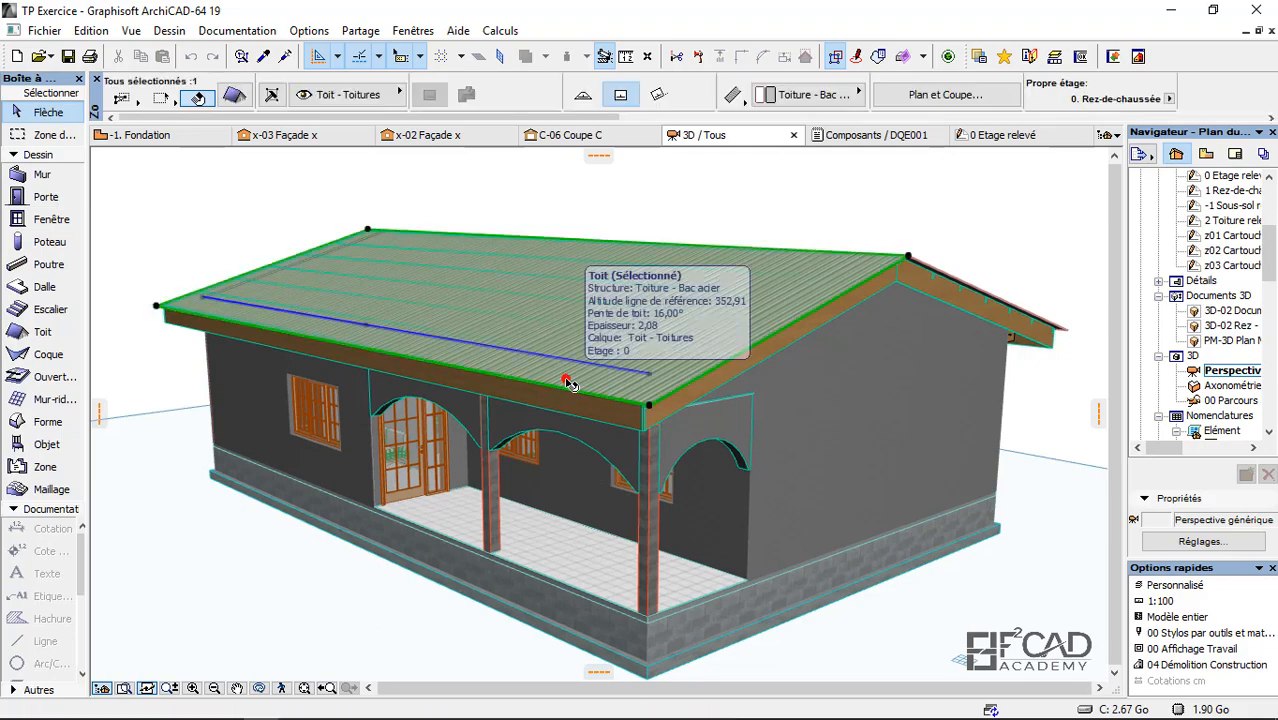
right_click(569, 384)
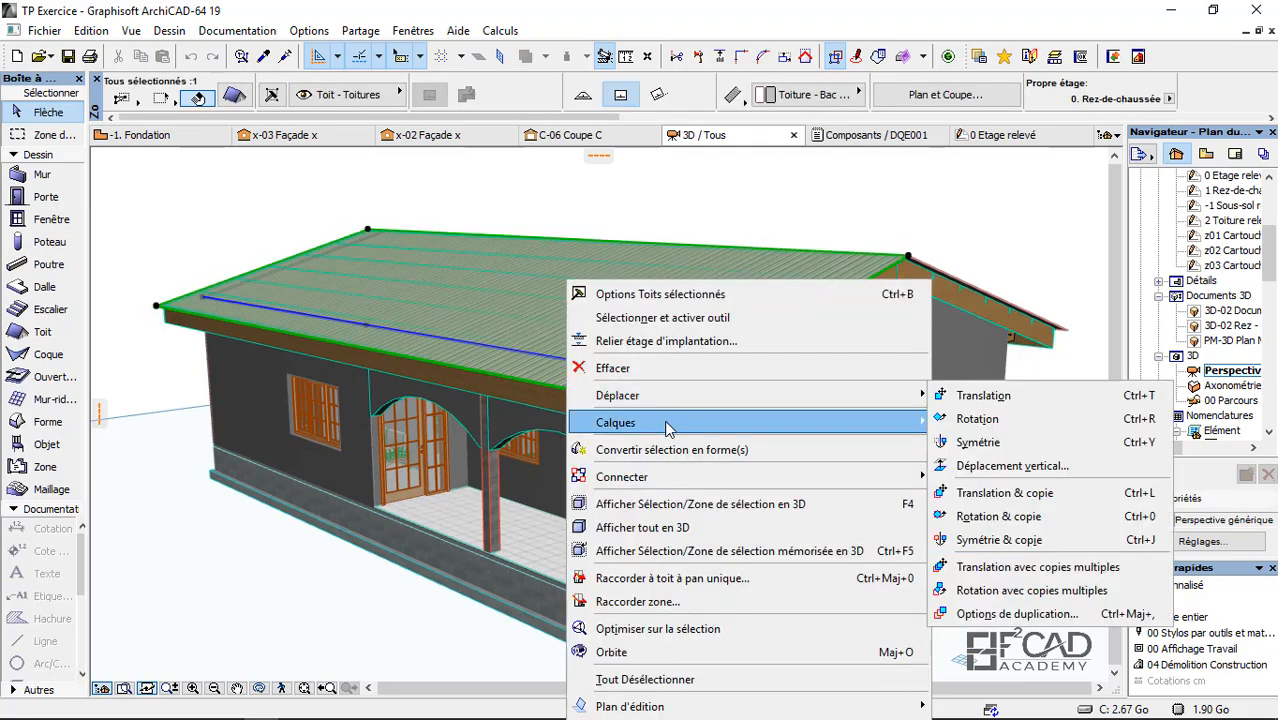
mouse_move(815, 428)
click(970, 446)
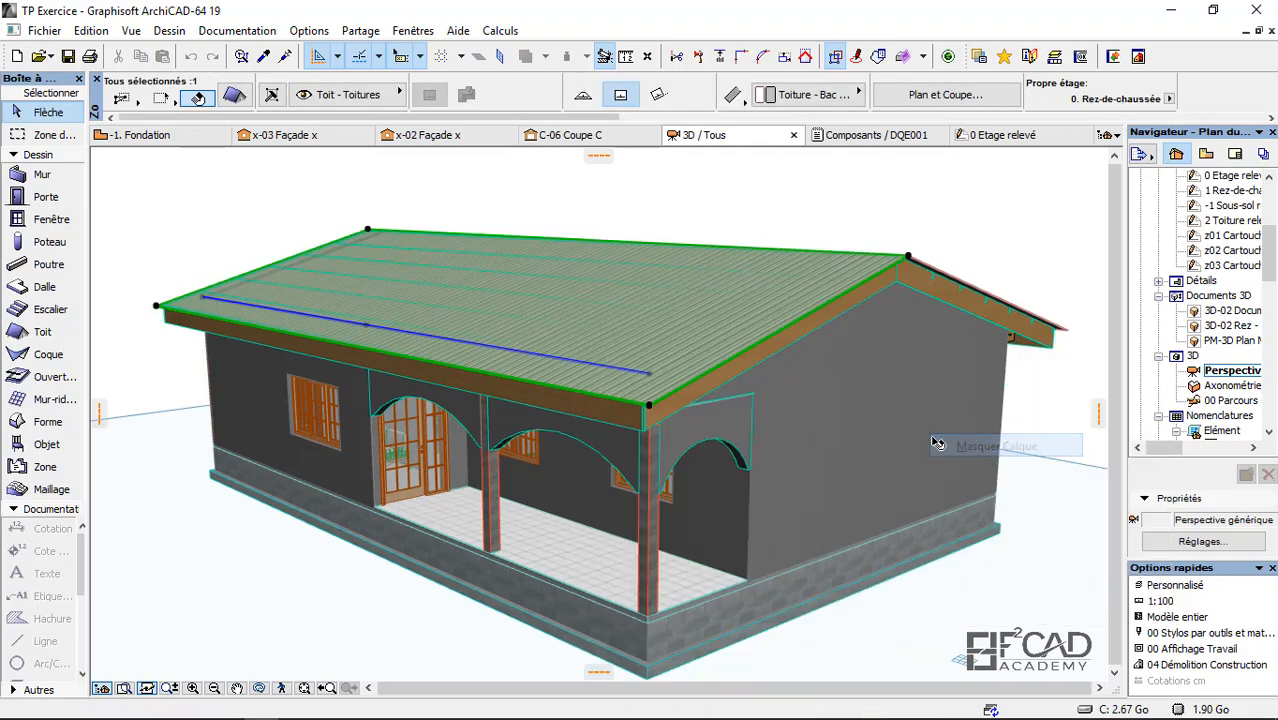
click(697, 397)
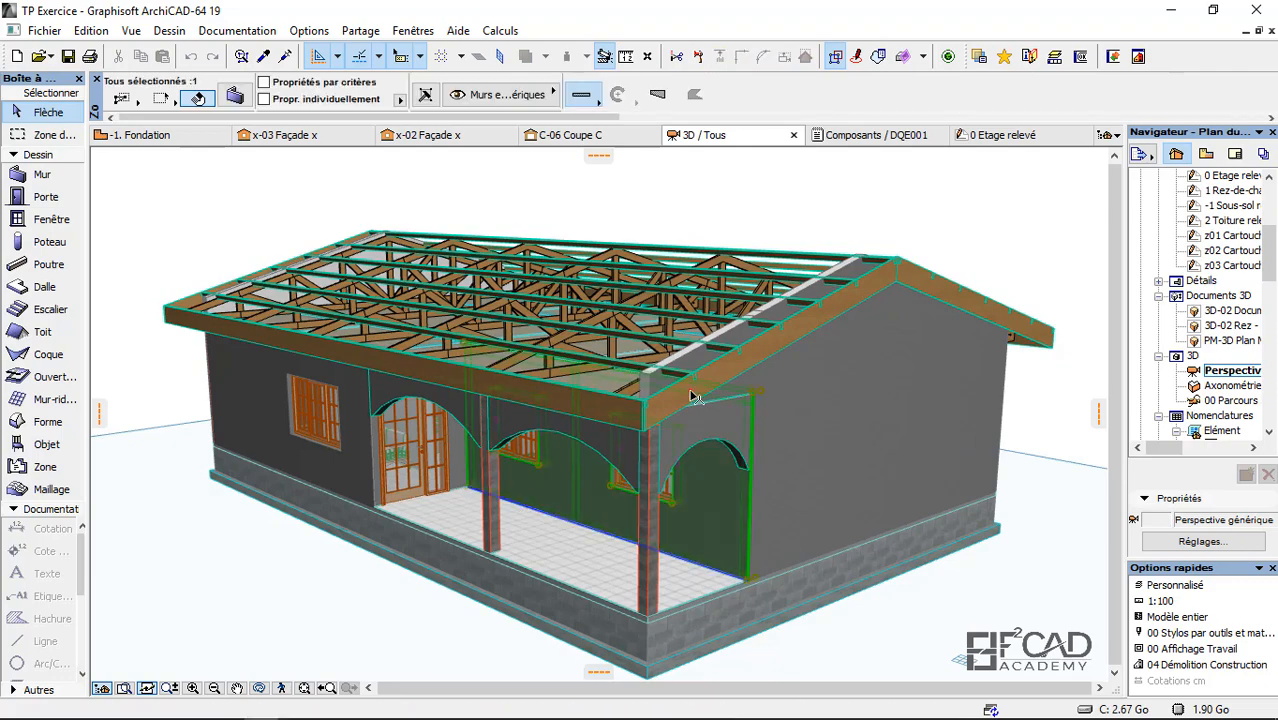
click(762, 362)
key(Escape)
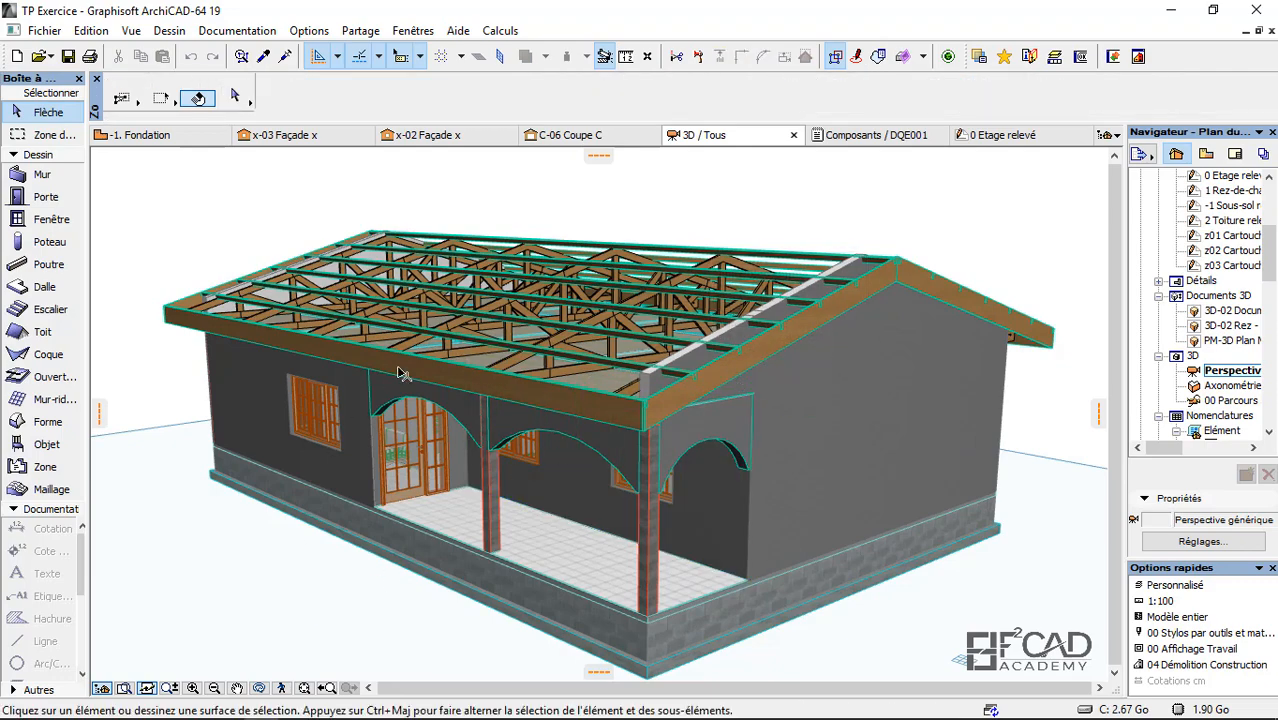
click(449, 333)
scroll(470, 376, up, 5)
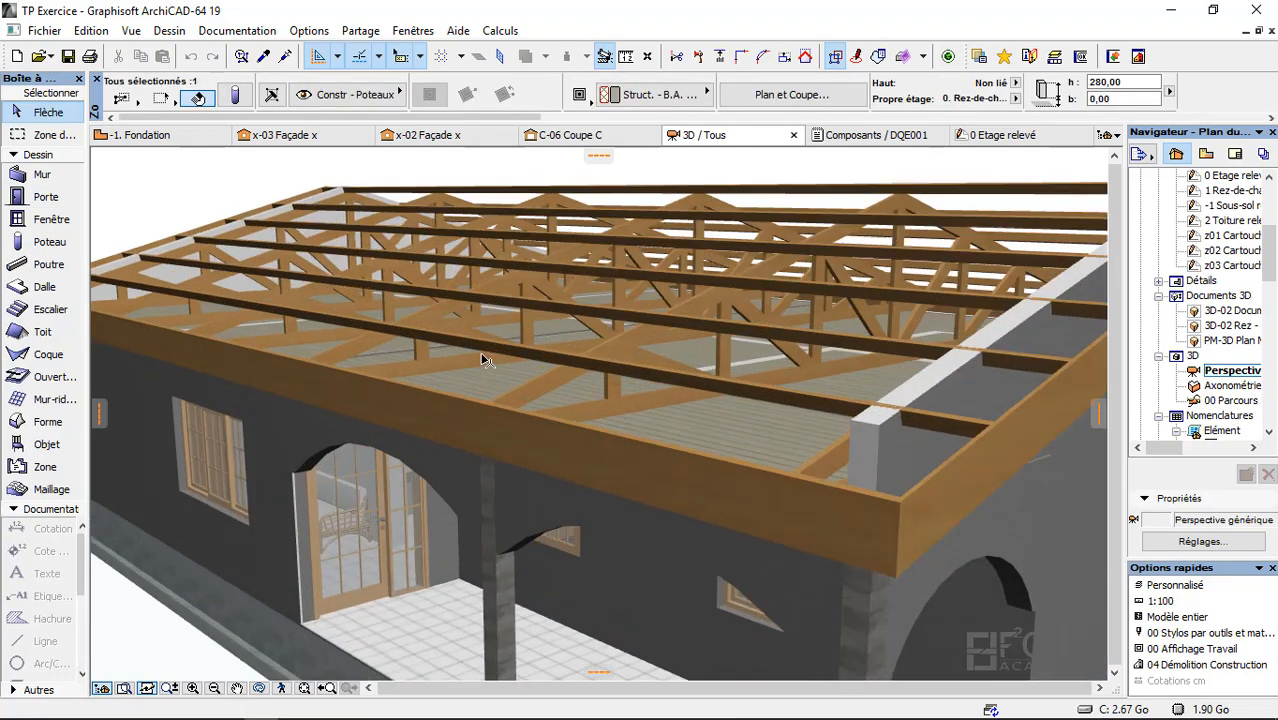
click(490, 418)
scroll(490, 416, down, 4)
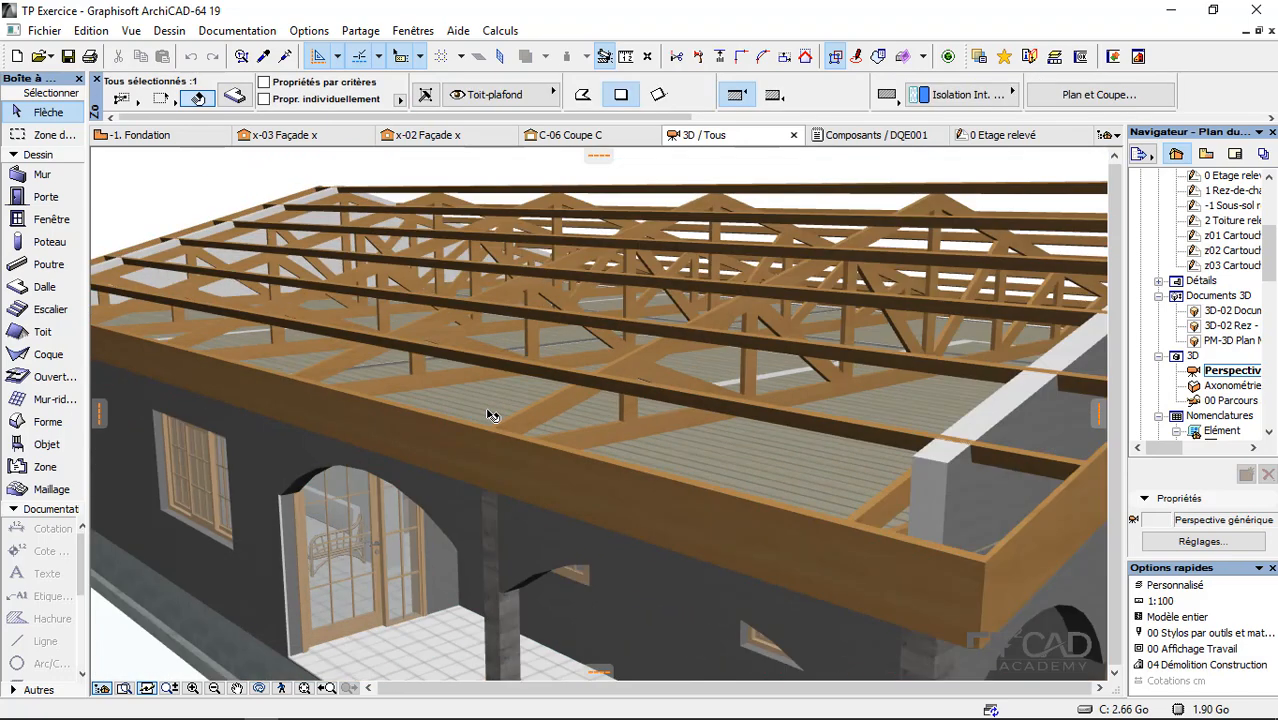
right_click(487, 411)
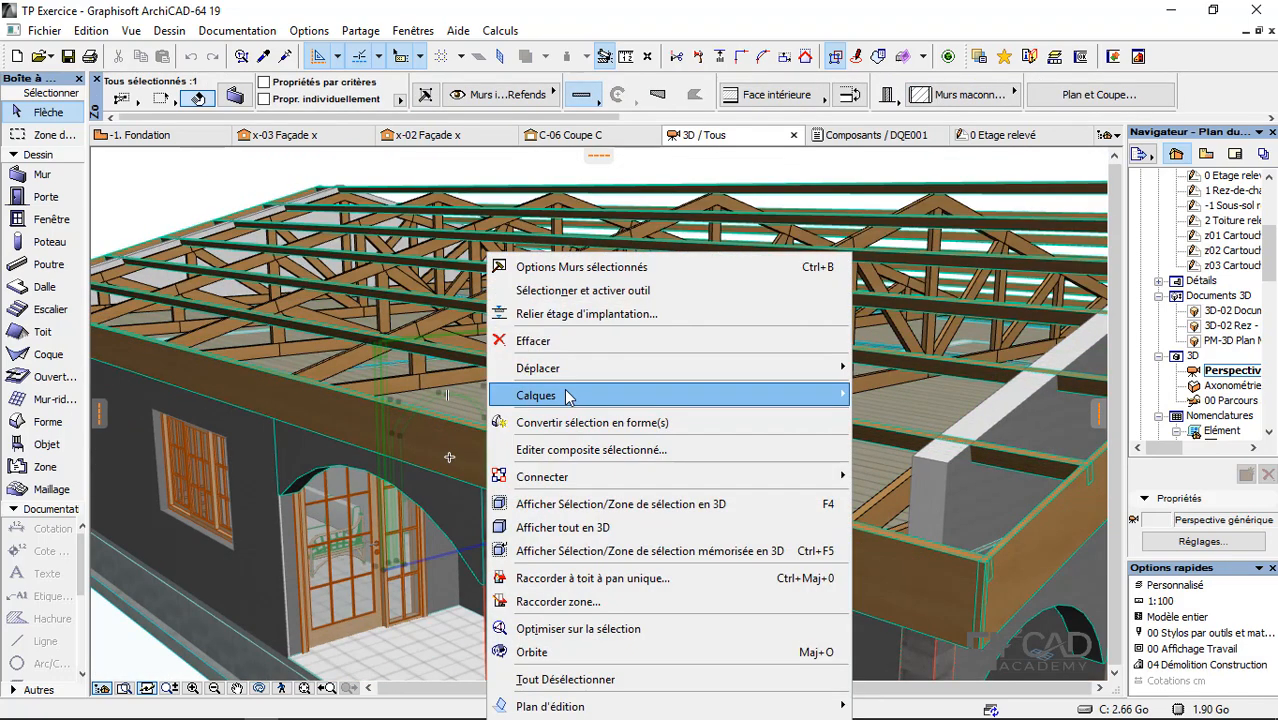
click(156, 203)
click(157, 203)
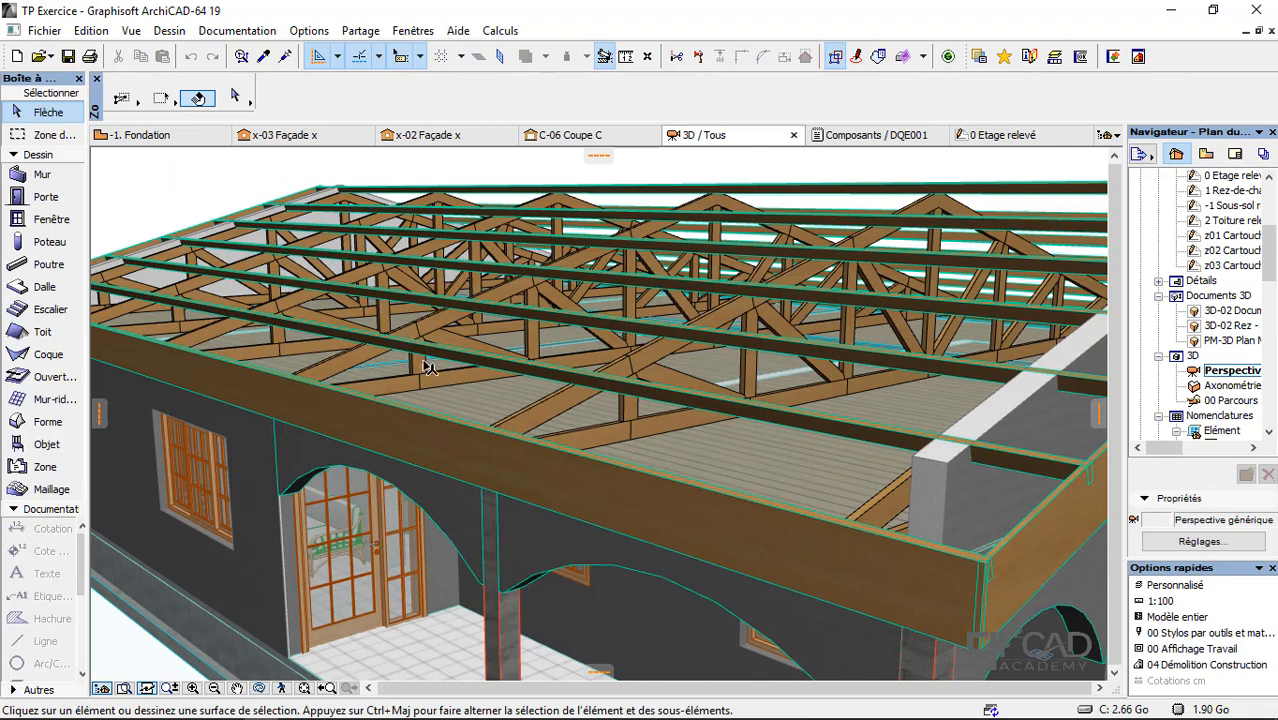
Step: Hide the Toit-plafond layer of the ceiling slab beneath the trusses
click(724, 477)
right_click(724, 477)
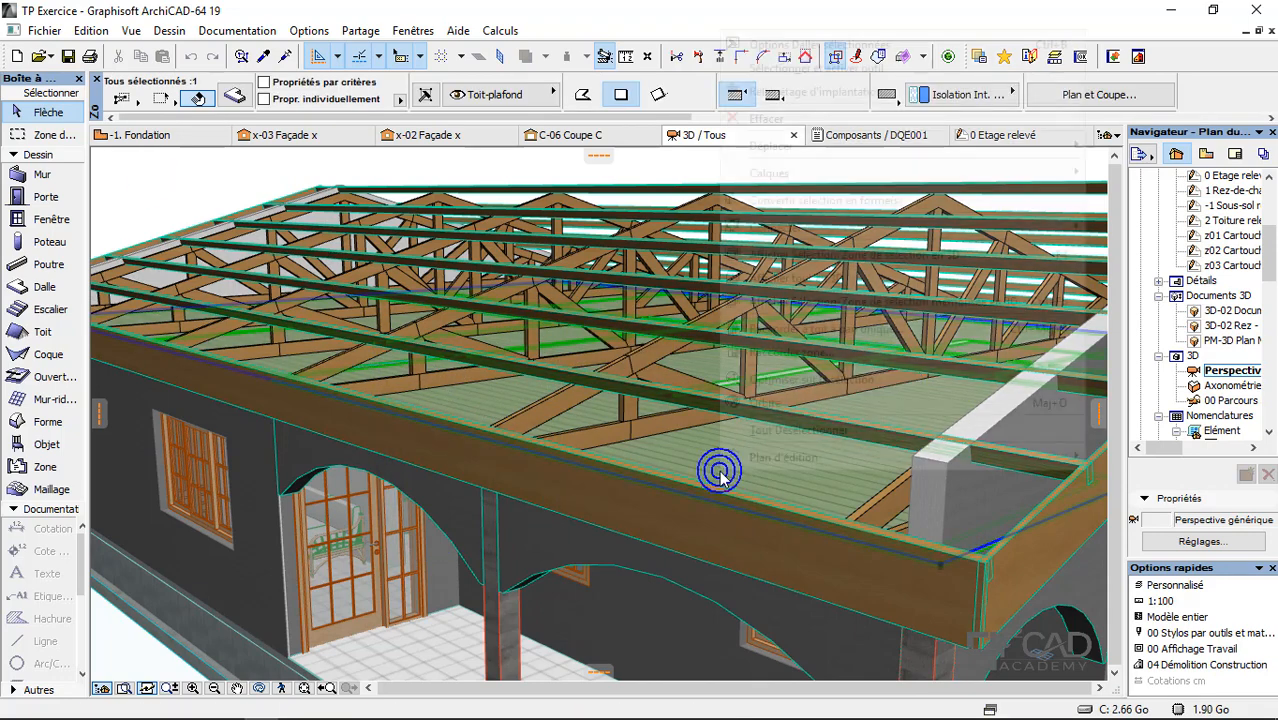
mouse_move(818, 173)
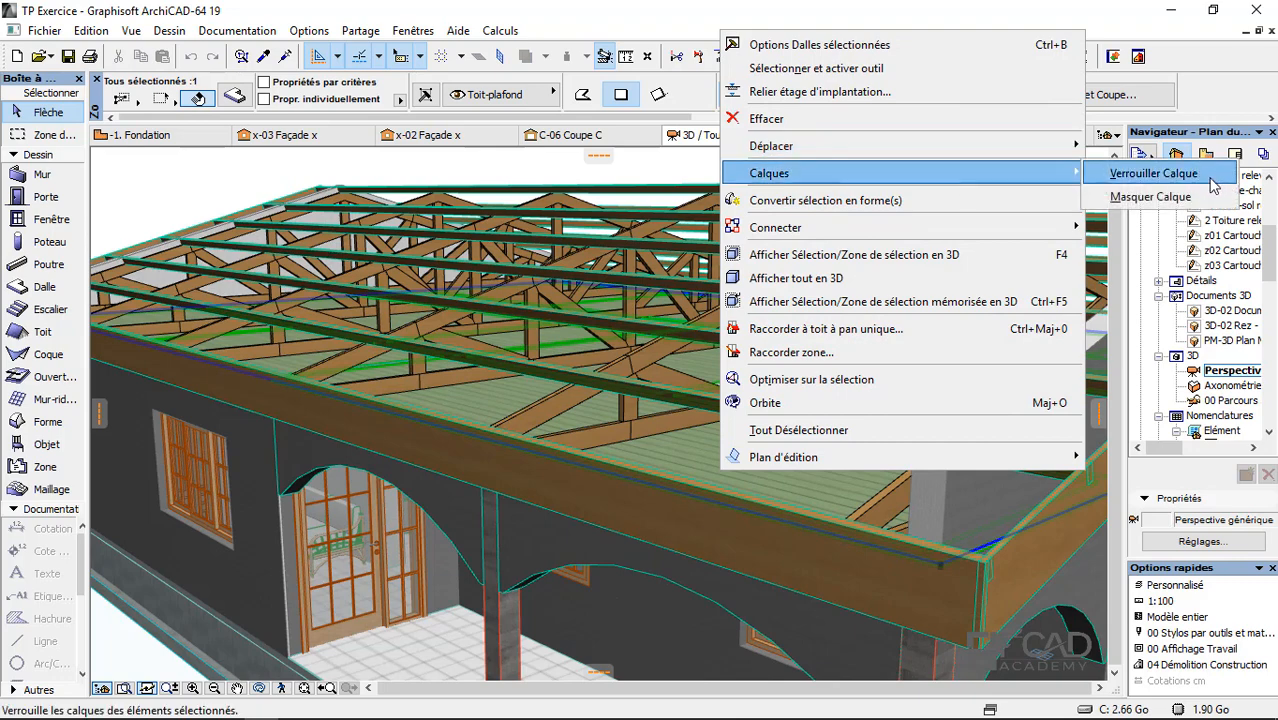
click(1165, 198)
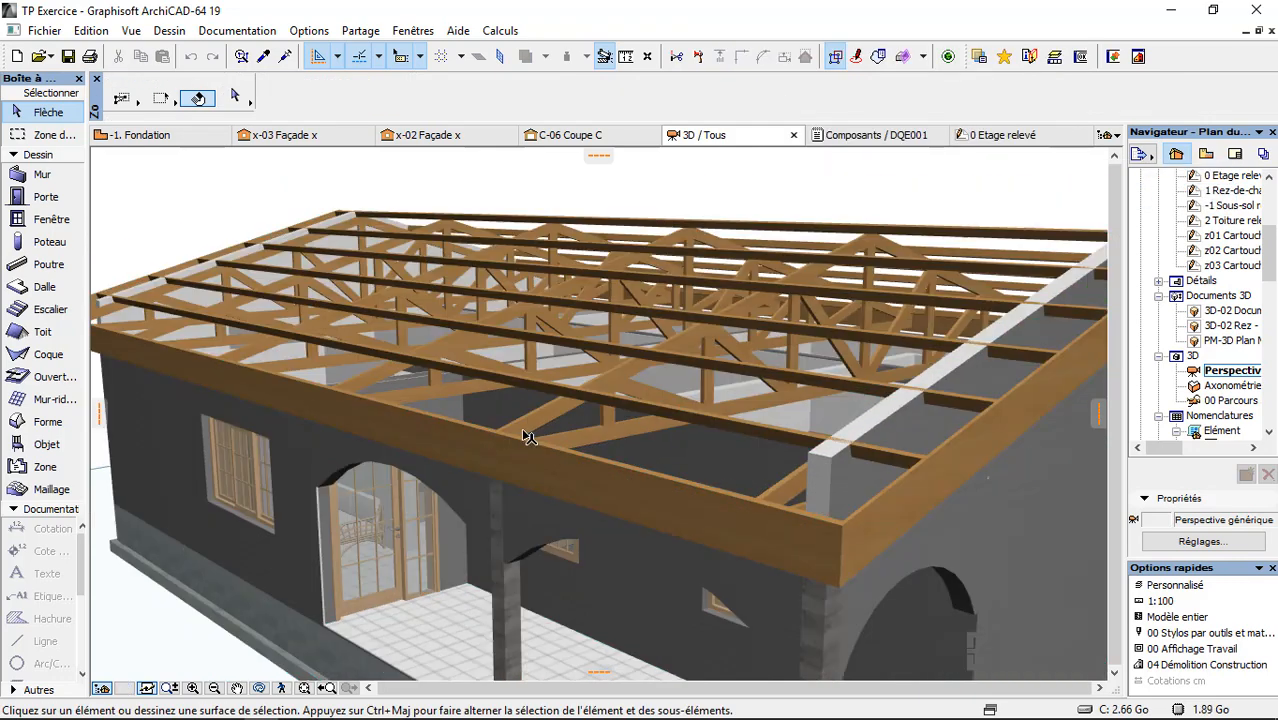
Step: Hide the Toit - Charpente layer of the wooden roof trusses
click(533, 424)
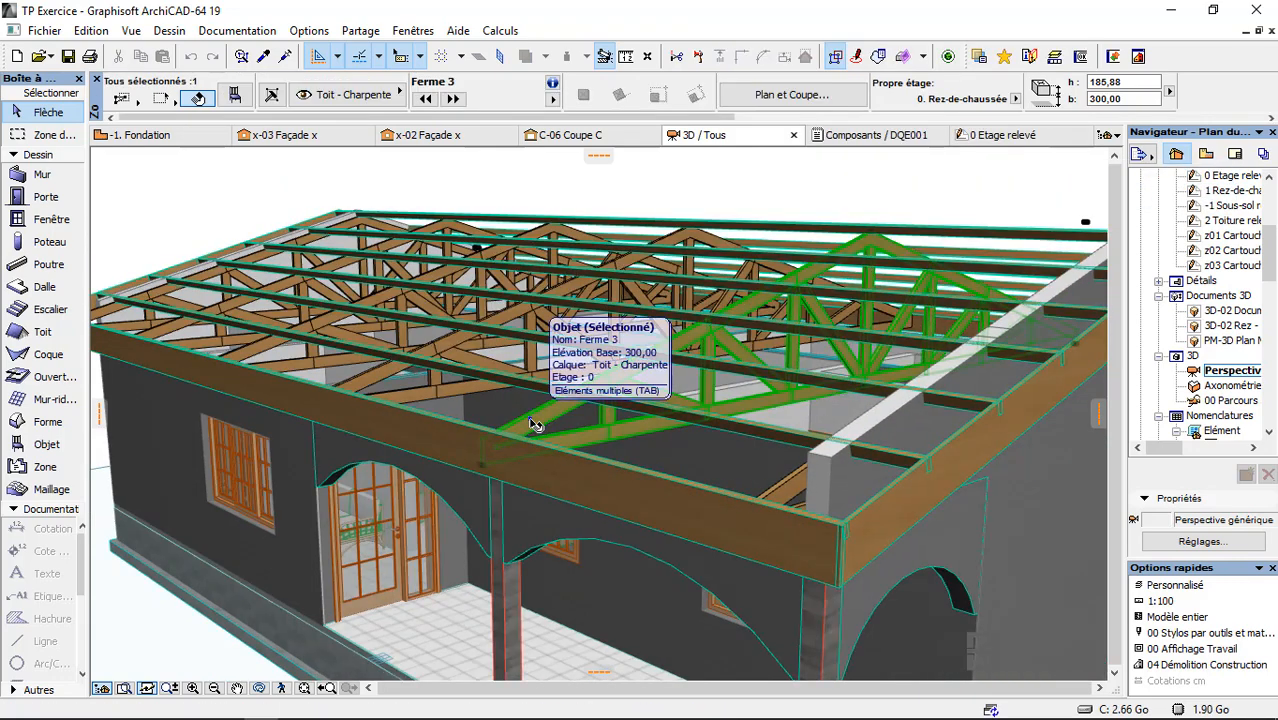
right_click(532, 425)
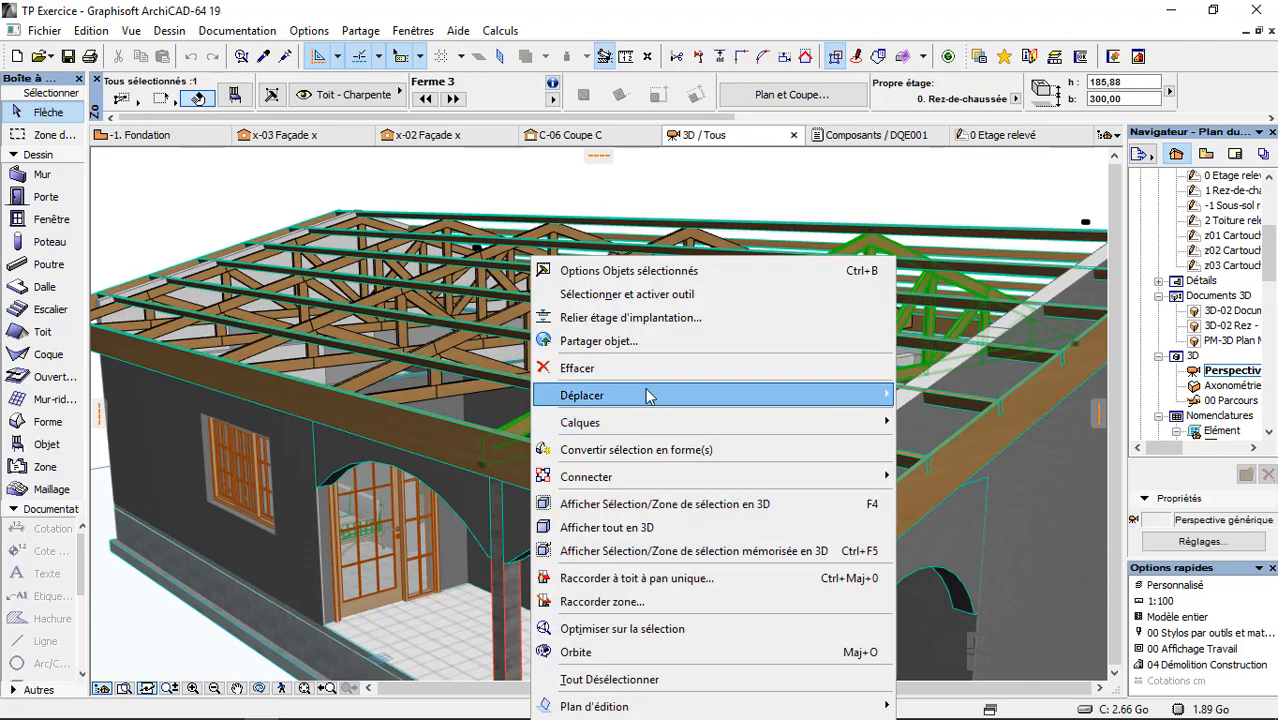
mouse_move(697, 428)
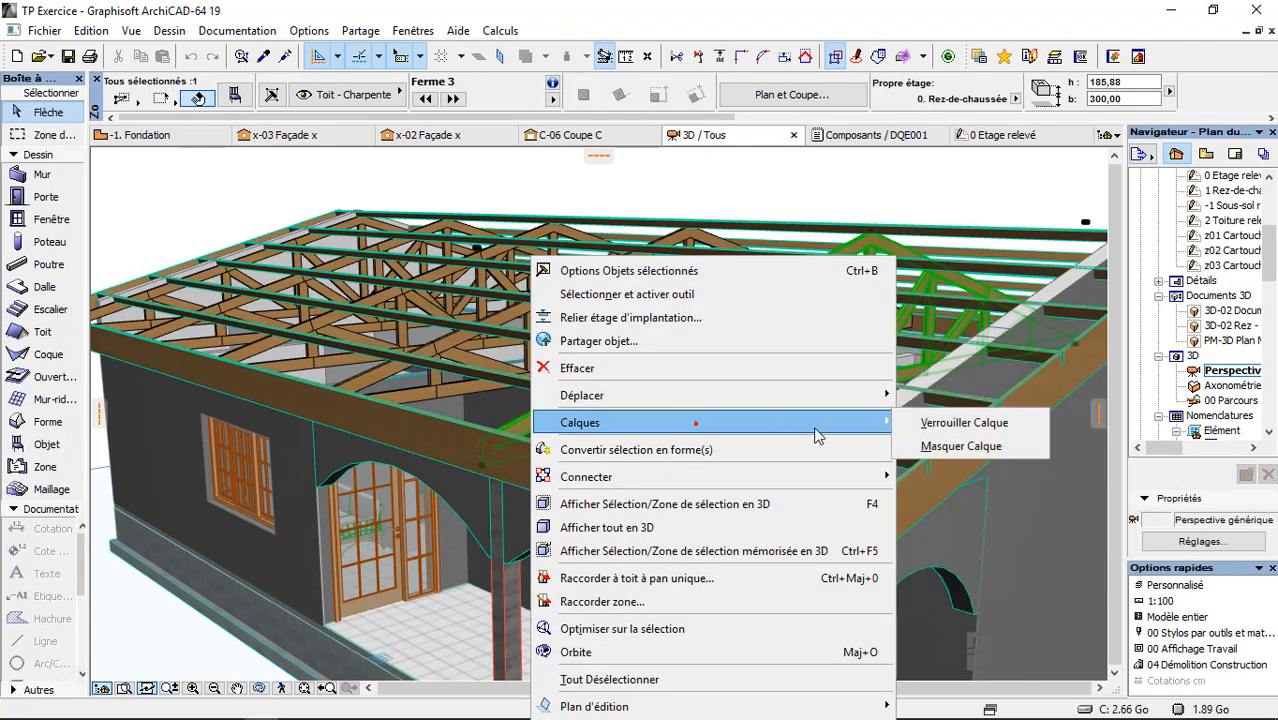
click(972, 443)
scroll(493, 442, down, 2)
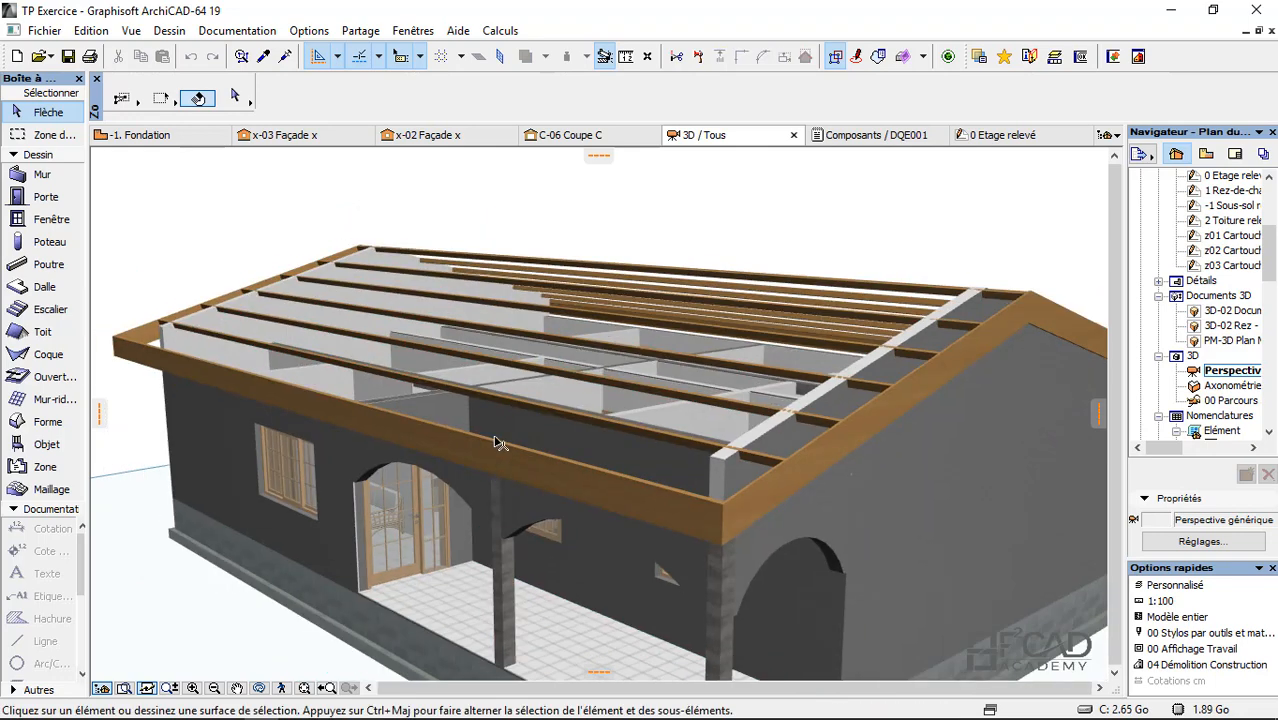
Step: Hide the Toit-pannes layer of the roof purlins
click(515, 409)
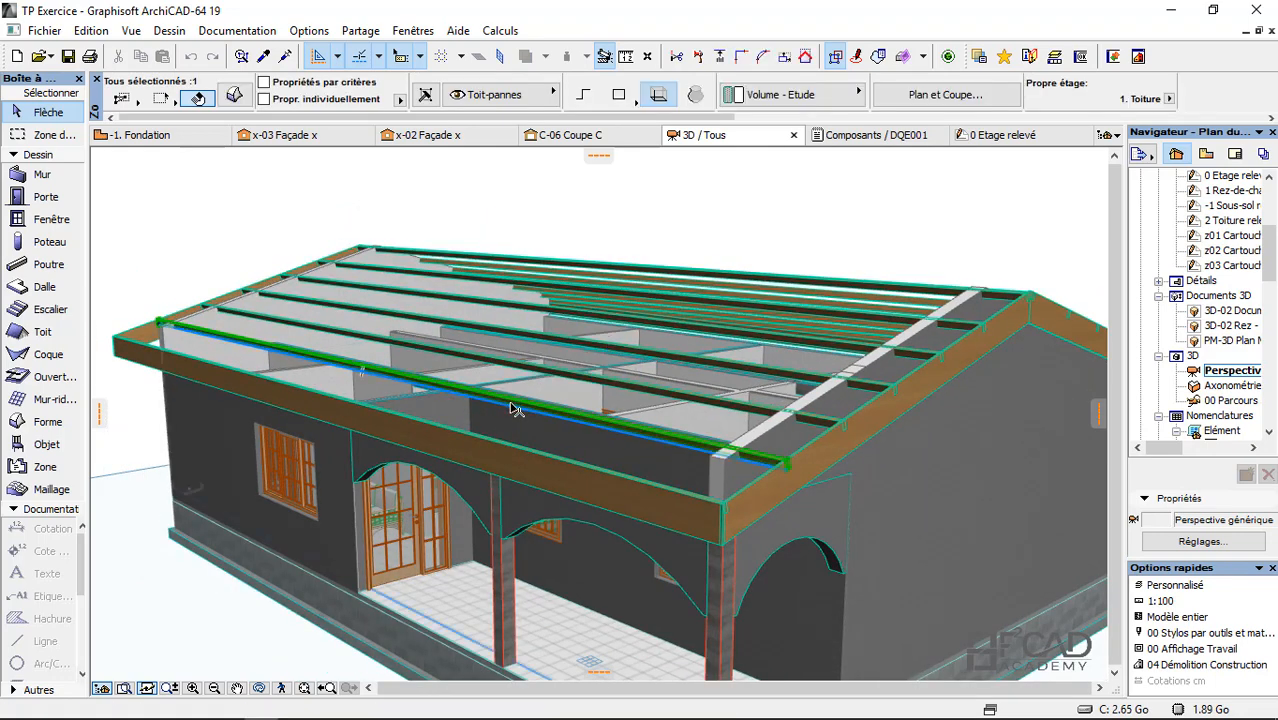
right_click(513, 323)
mouse_move(610, 398)
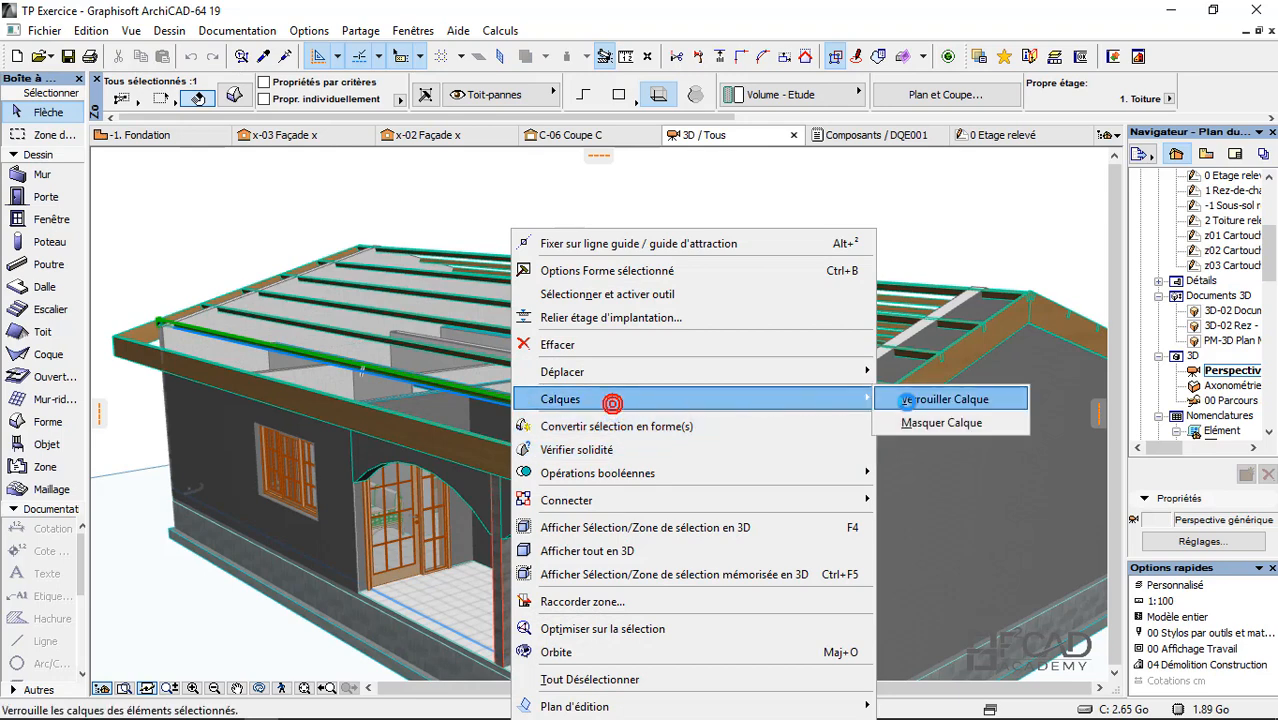
click(957, 423)
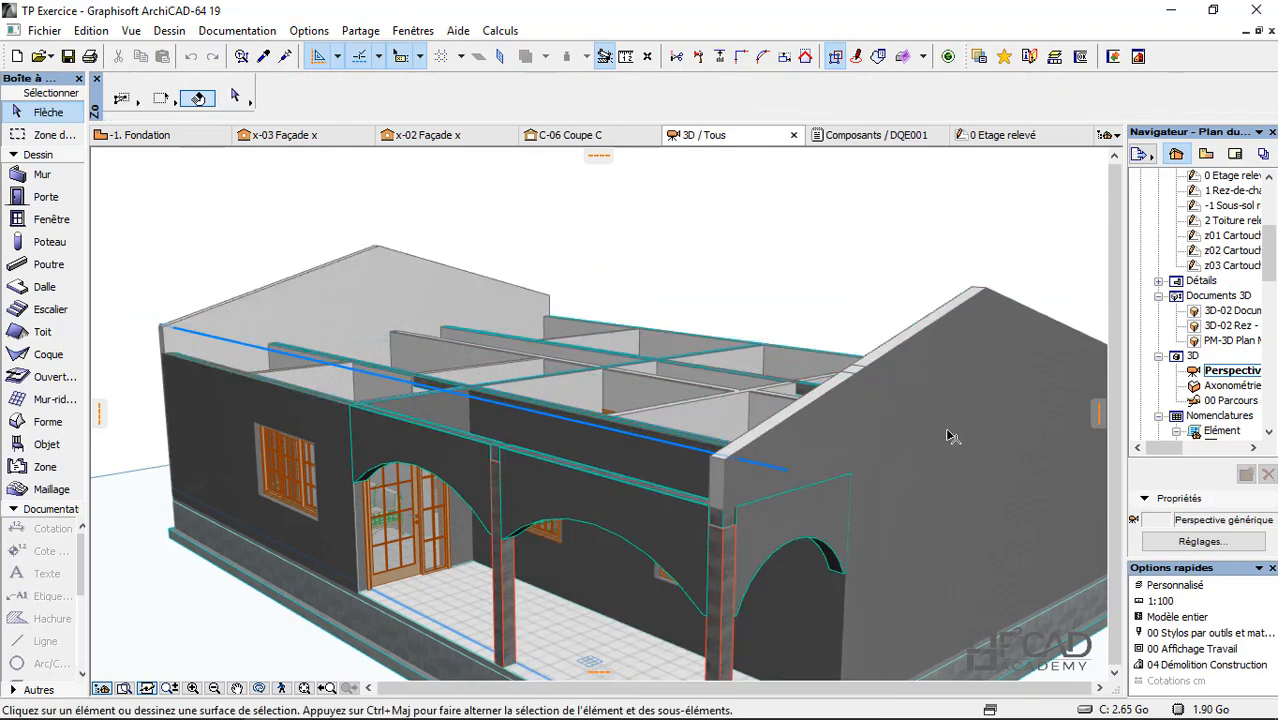
Step: Orbit the house without its roof to examine the exterior and interior walls from above
key(ctrl+a)
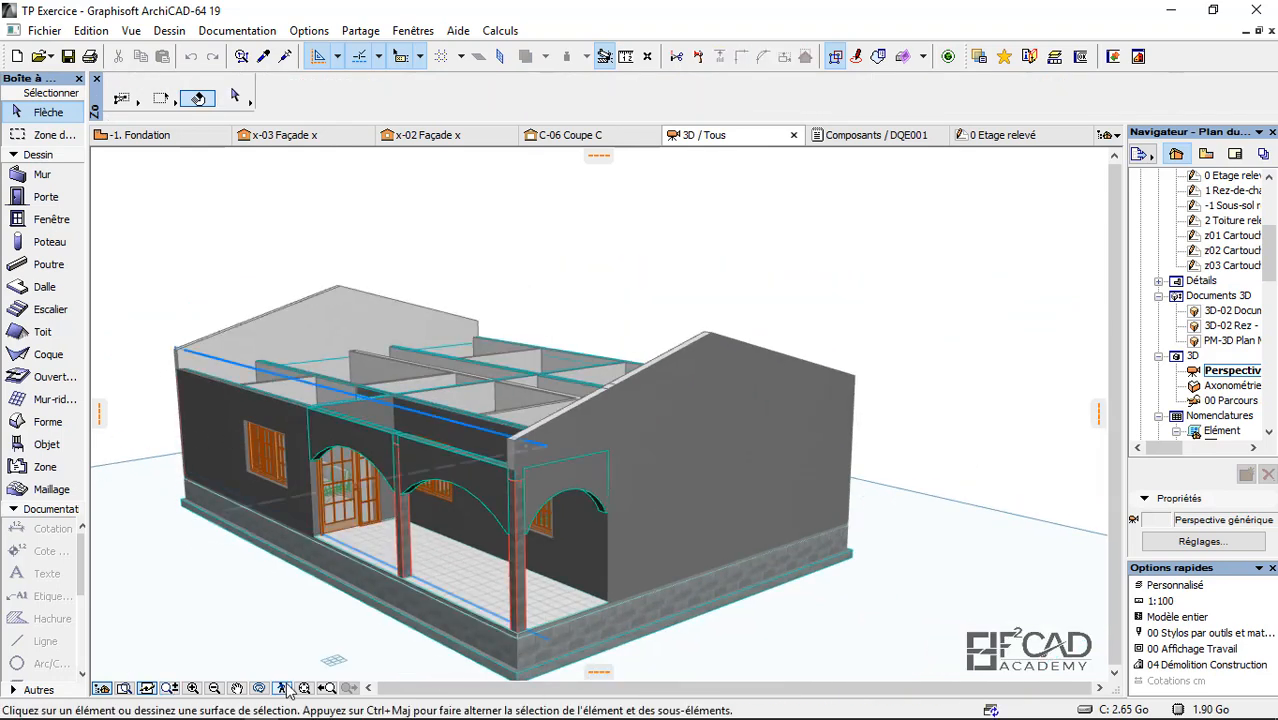
click(261, 689)
drag(380, 600, 958, 556)
scroll(921, 558, down, 2)
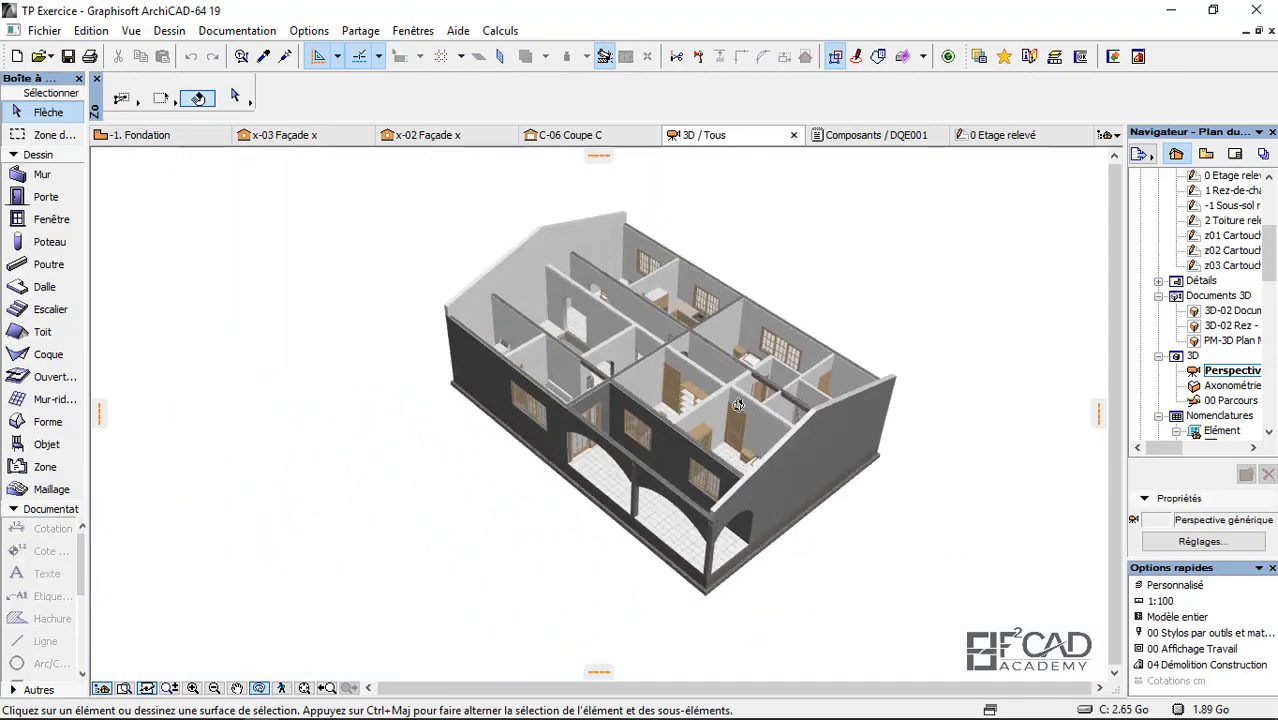
scroll(737, 404, up, 5)
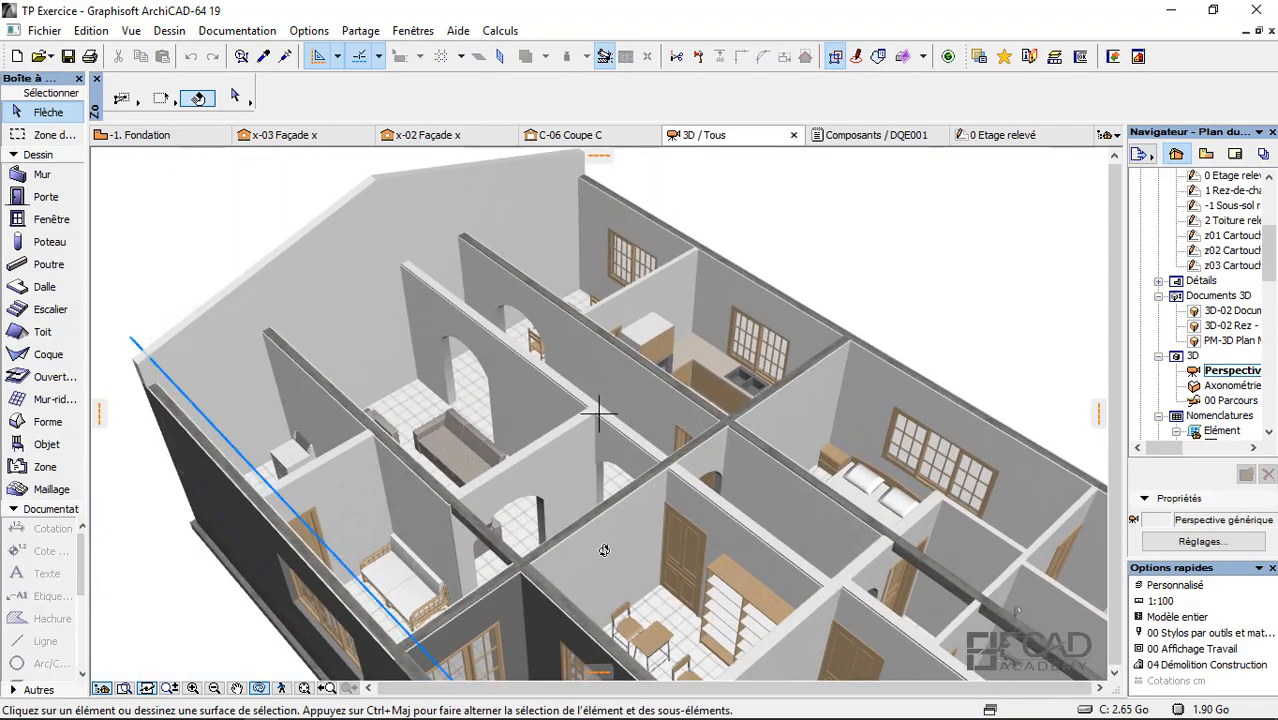
scroll(604, 550, down, 5)
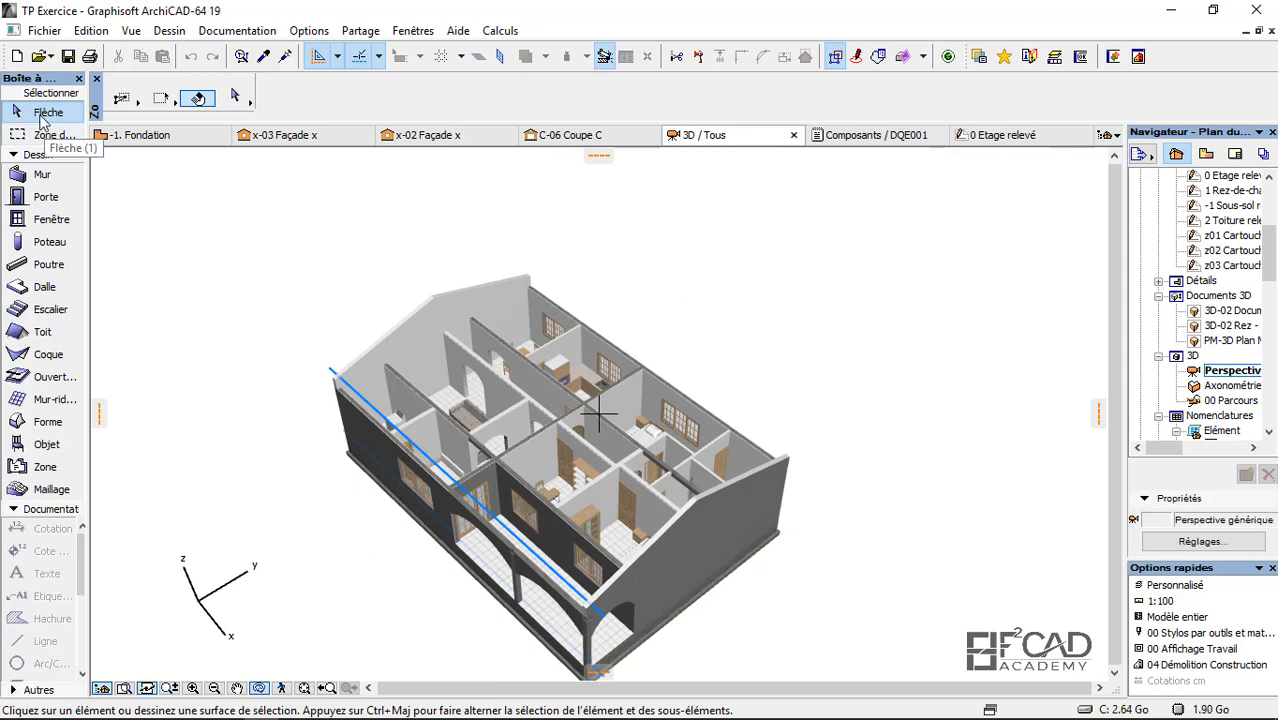
click(41, 118)
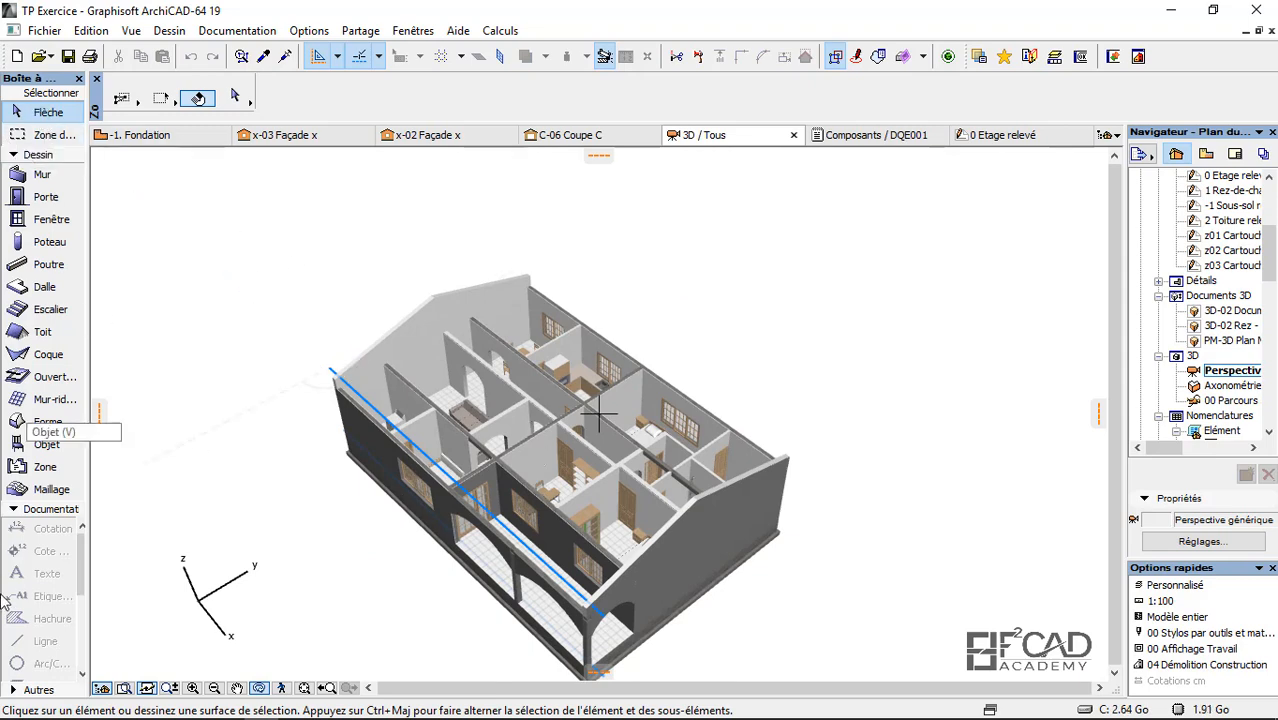
scroll(561, 482, up, 3)
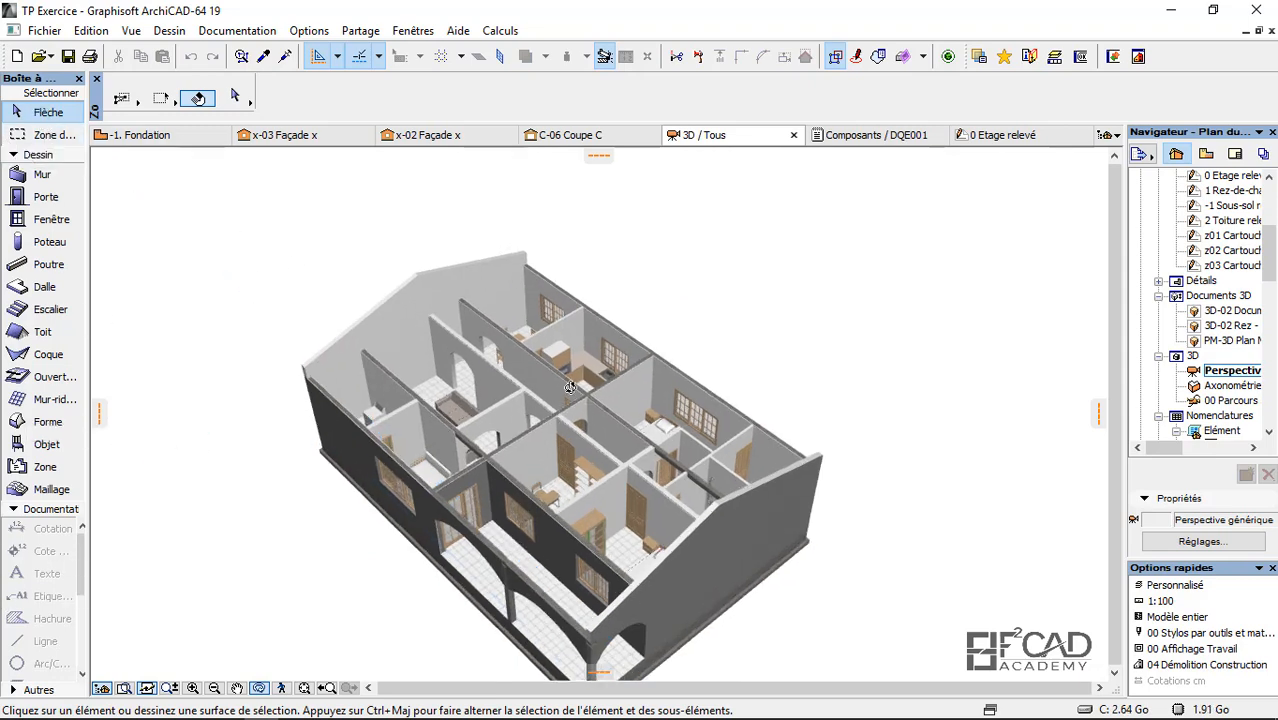
Step: Select the gable wall at the far end of the house and check its element ID
scroll(575, 370, down, 3)
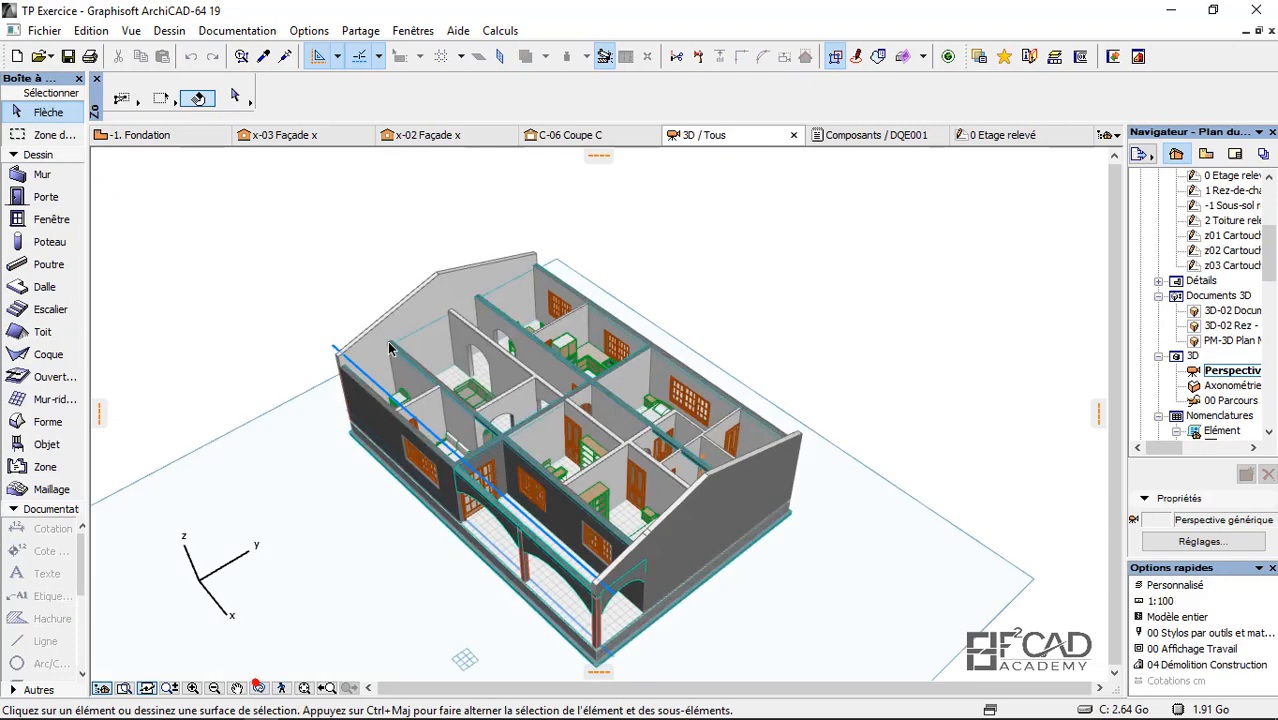
scroll(428, 301, up, 2)
click(432, 296)
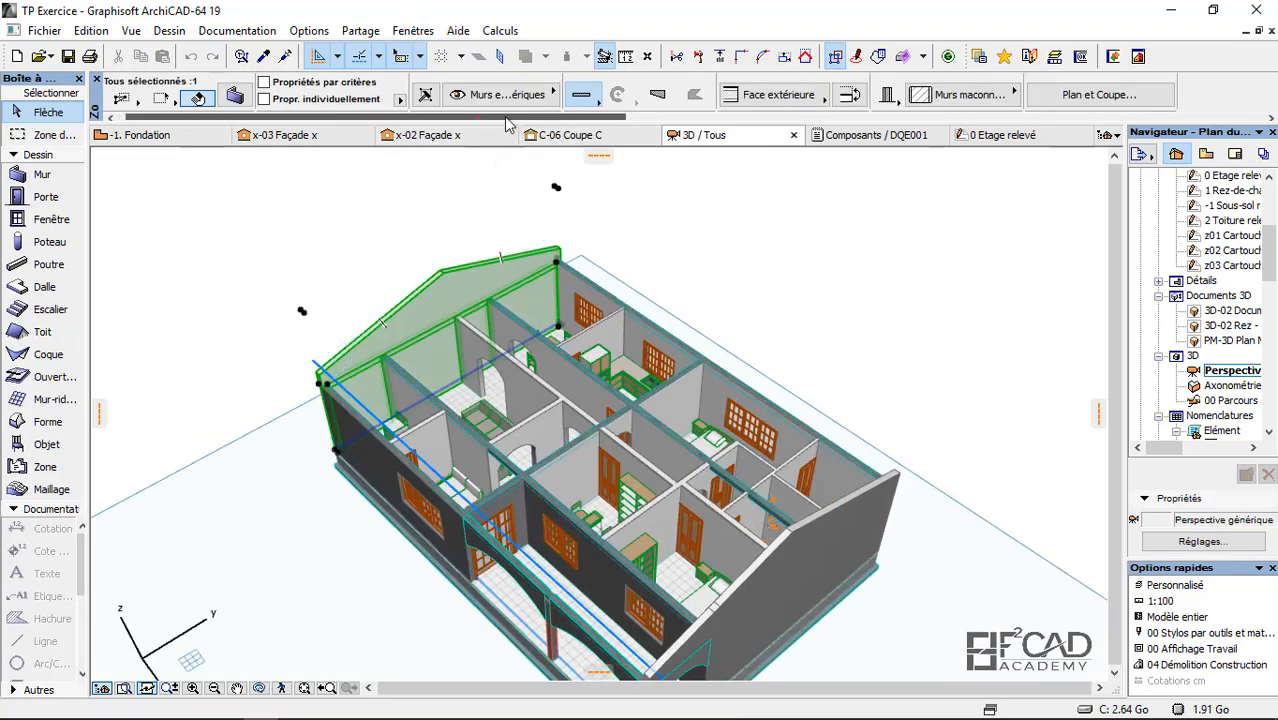
drag(478, 118, 1112, 117)
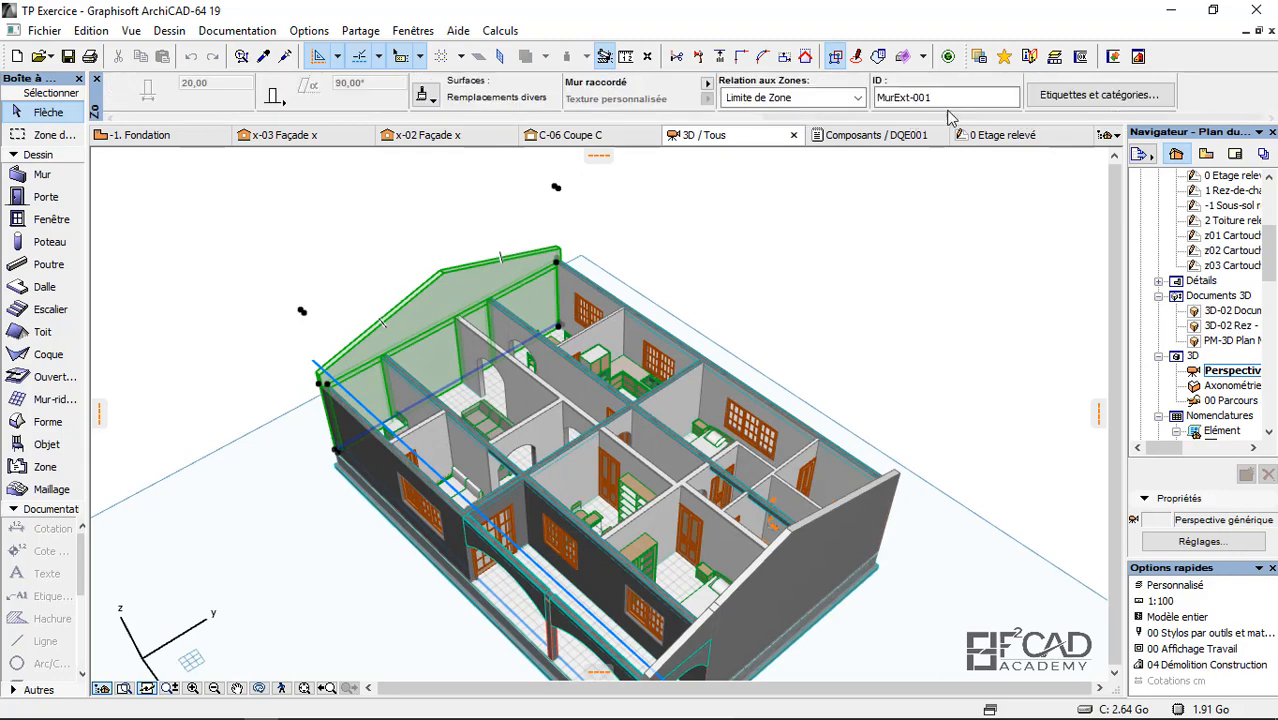
click(884, 495)
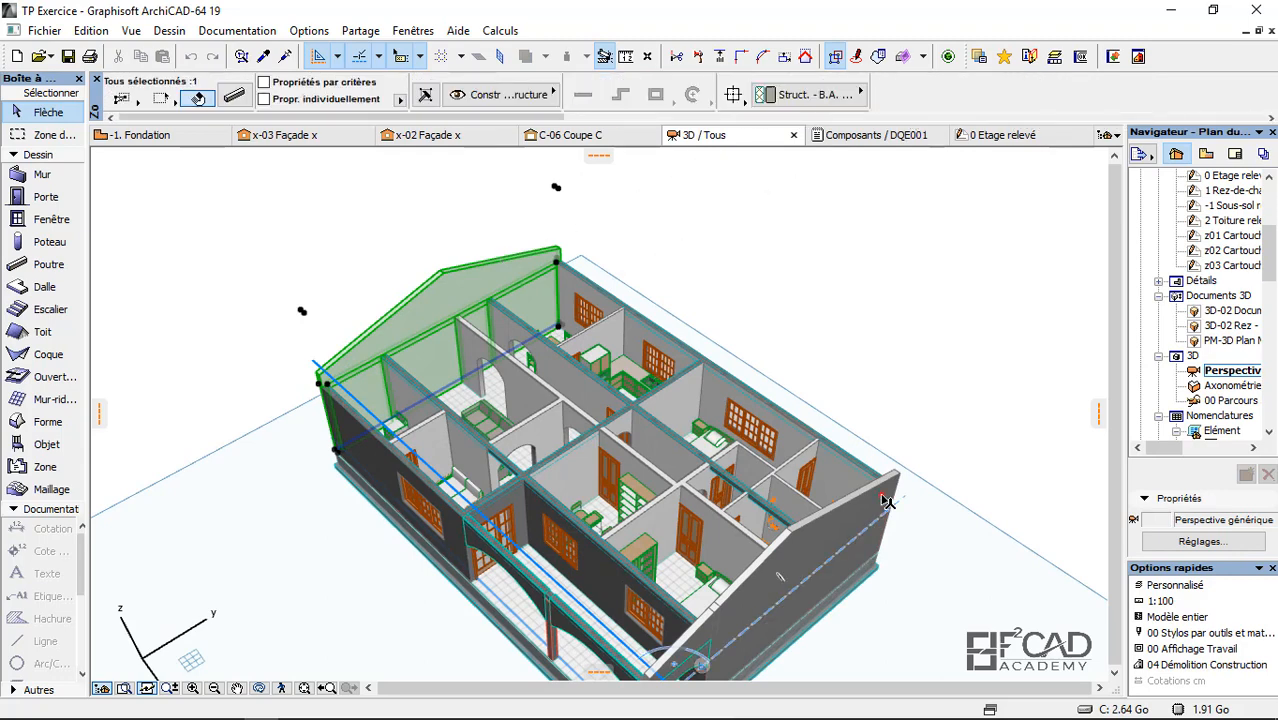
click(886, 488)
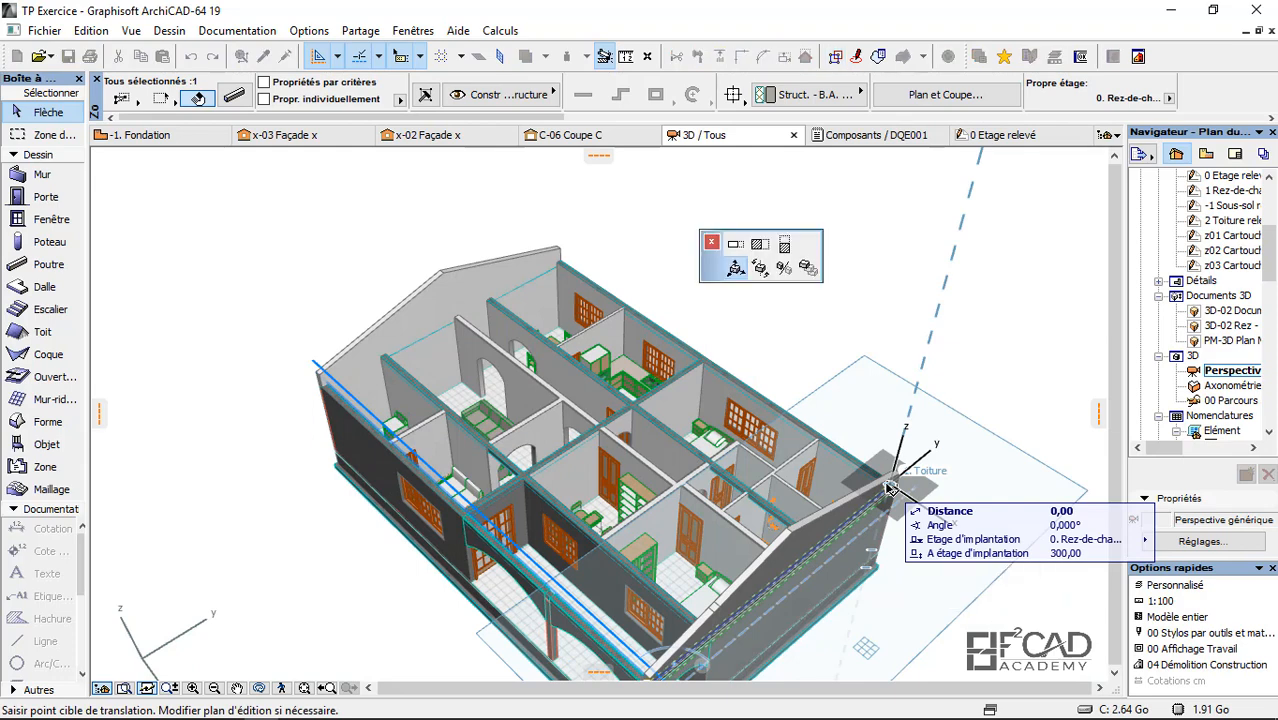
key(Escape)
key(Escape)
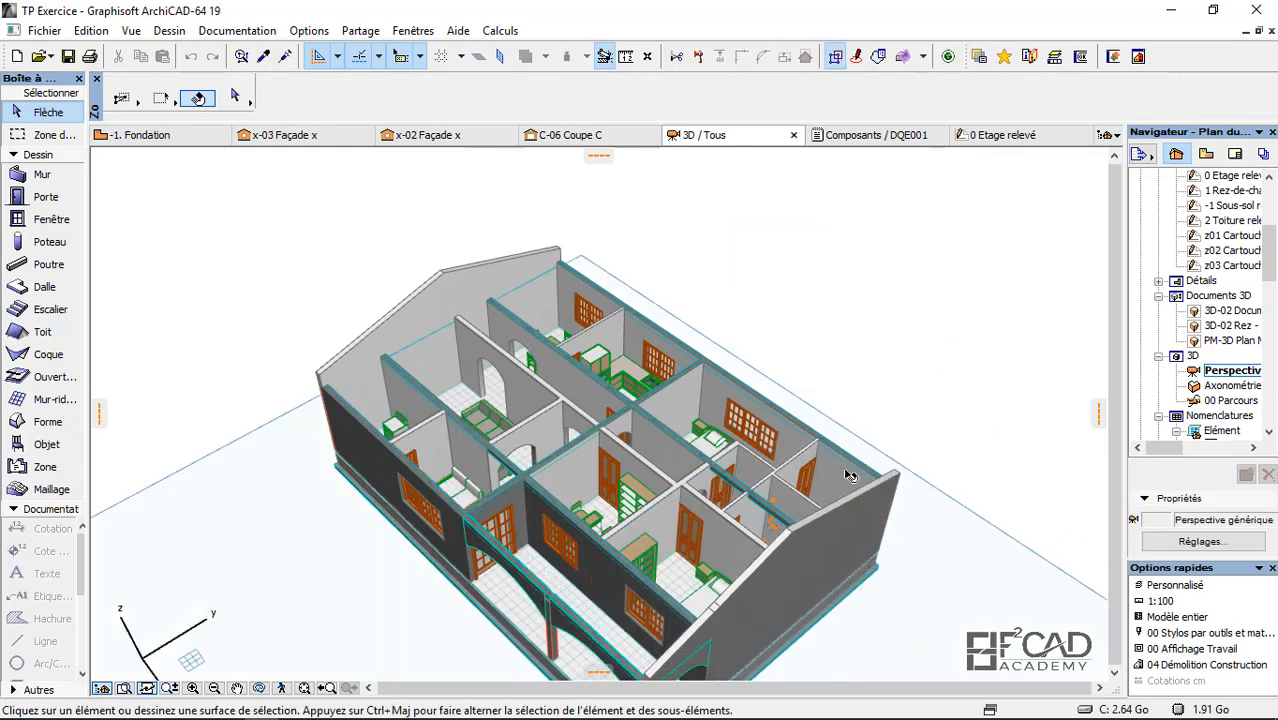
Step: Check the element ID of the long rear exterior wall and inspect the gable wall section beside the veranda
click(847, 473)
drag(558, 115, 1168, 133)
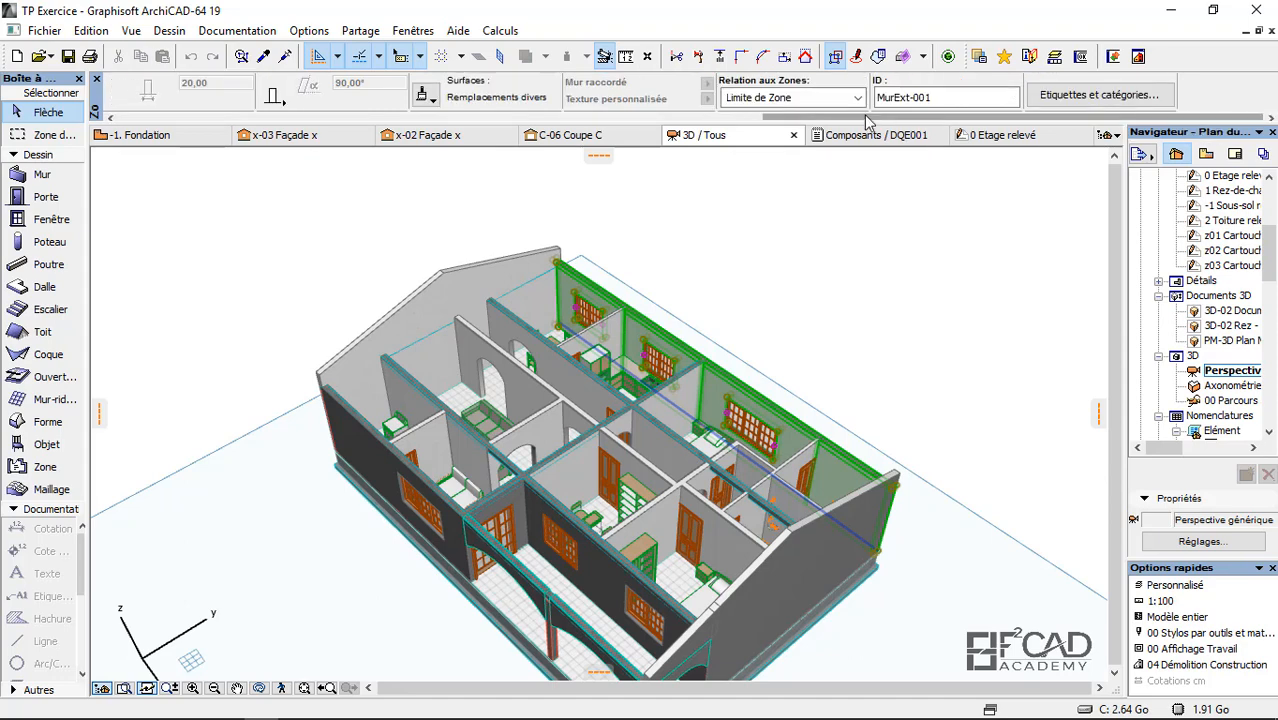
click(902, 226)
scroll(706, 625, up, 5)
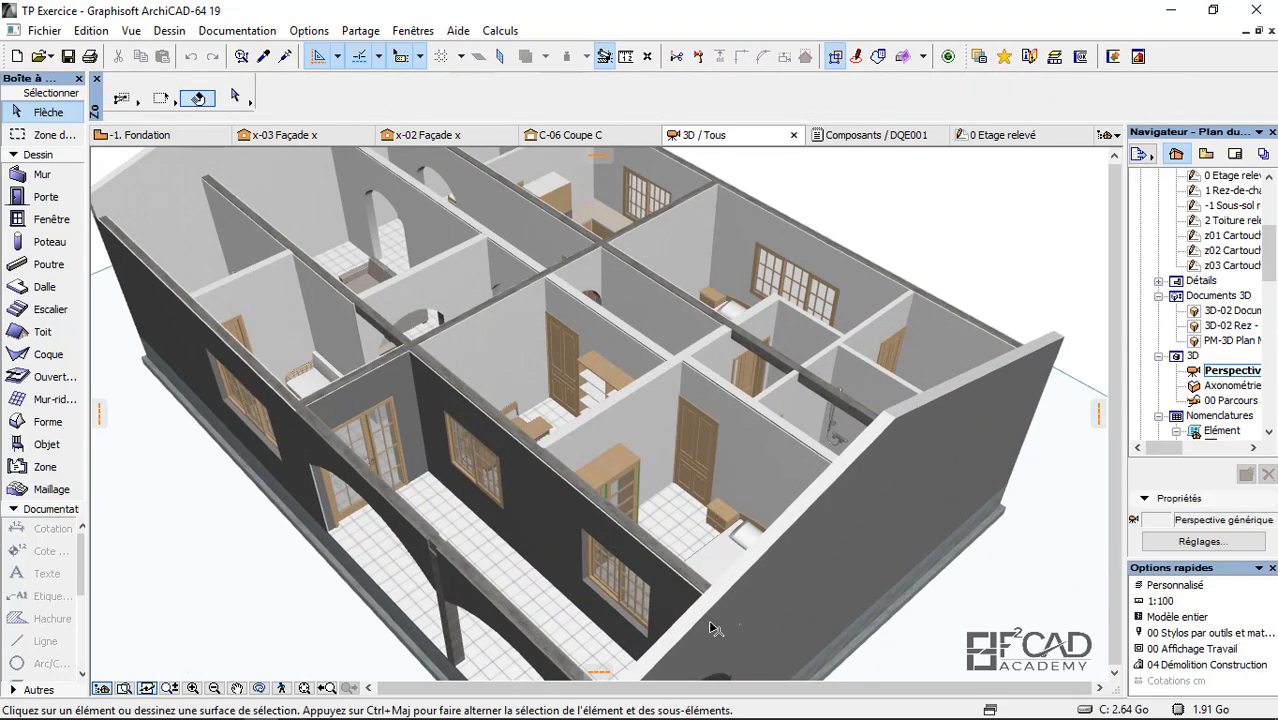
click(706, 625)
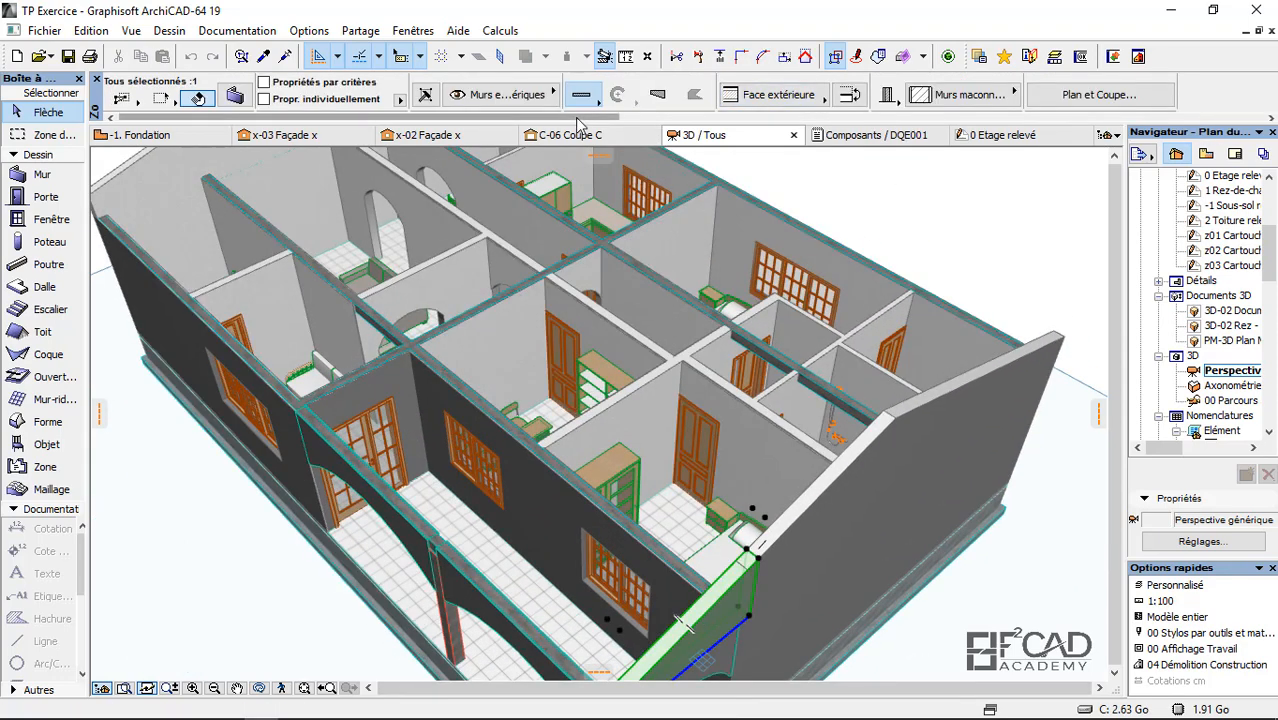
key(Escape)
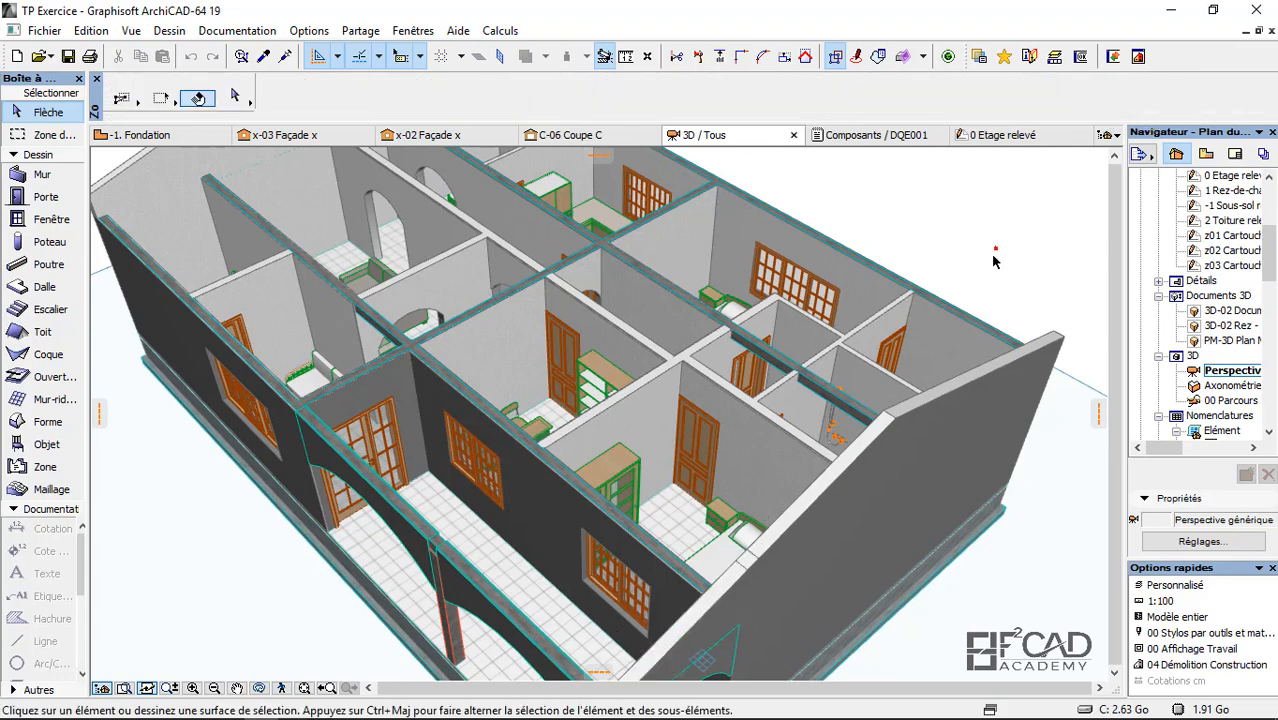
Step: Select the interior wall containing the bedroom door and check its element ID
scroll(603, 465, up, 4)
click(605, 465)
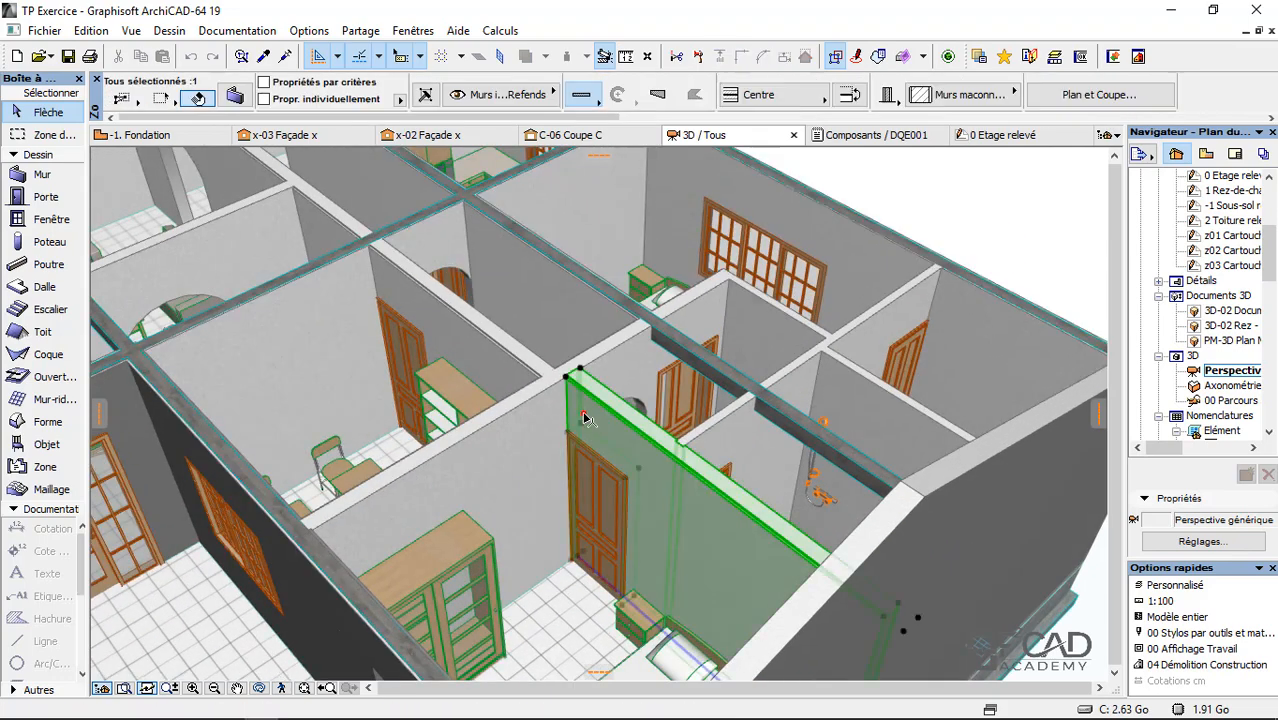
drag(535, 118, 1122, 126)
click(1095, 97)
key(ctrl+c)
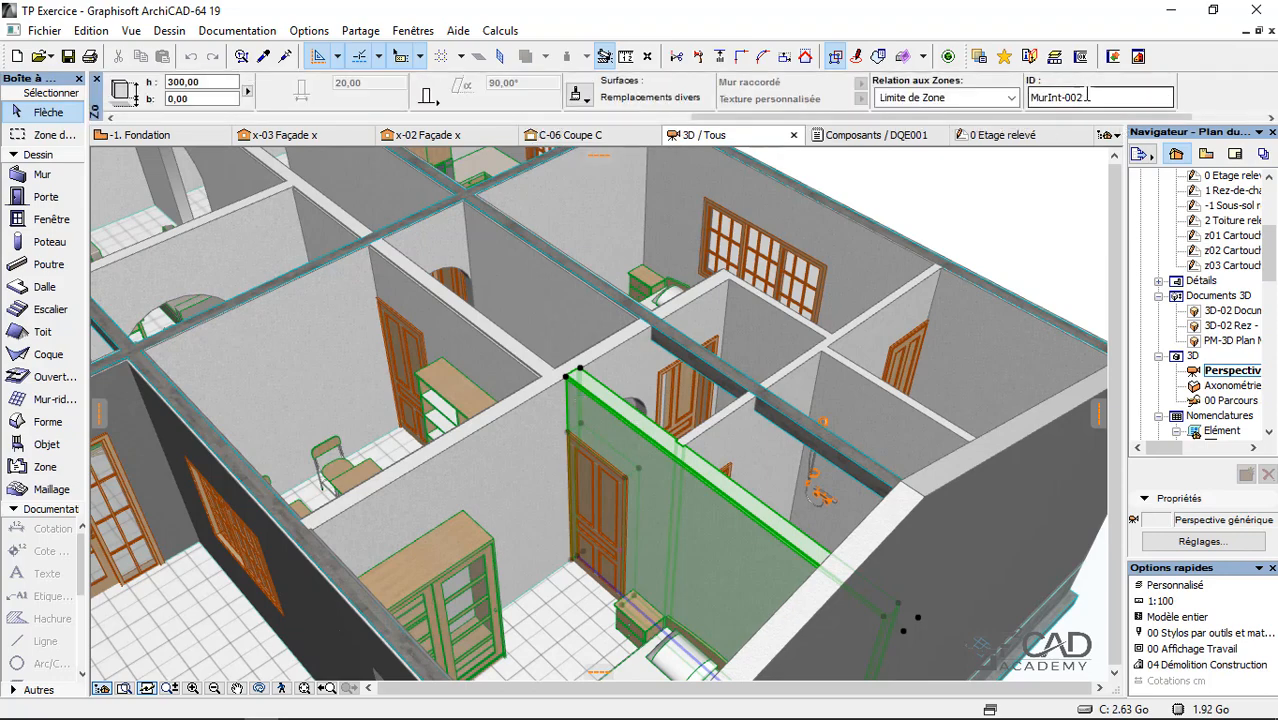
click(964, 224)
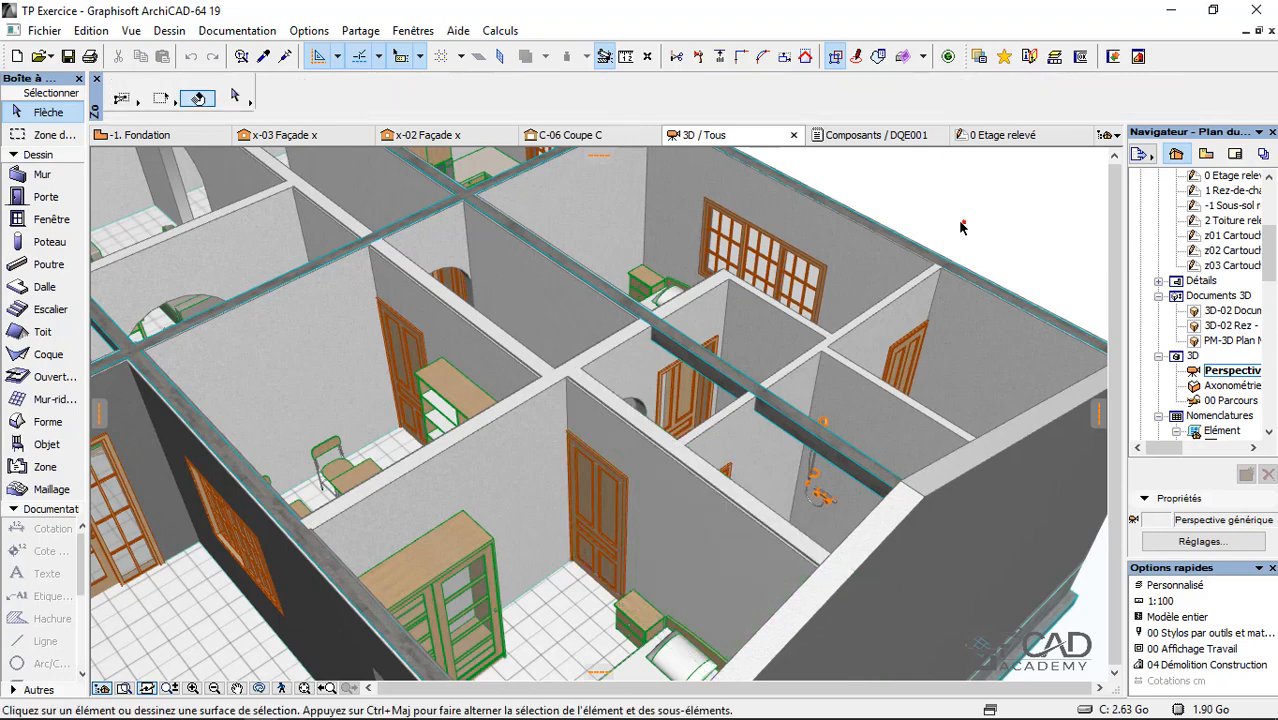
Step: Open Chercher & Sélectionner and restrict the element type criterion to Mur
scroll(545, 441, down, 4)
key(ctrl+a)
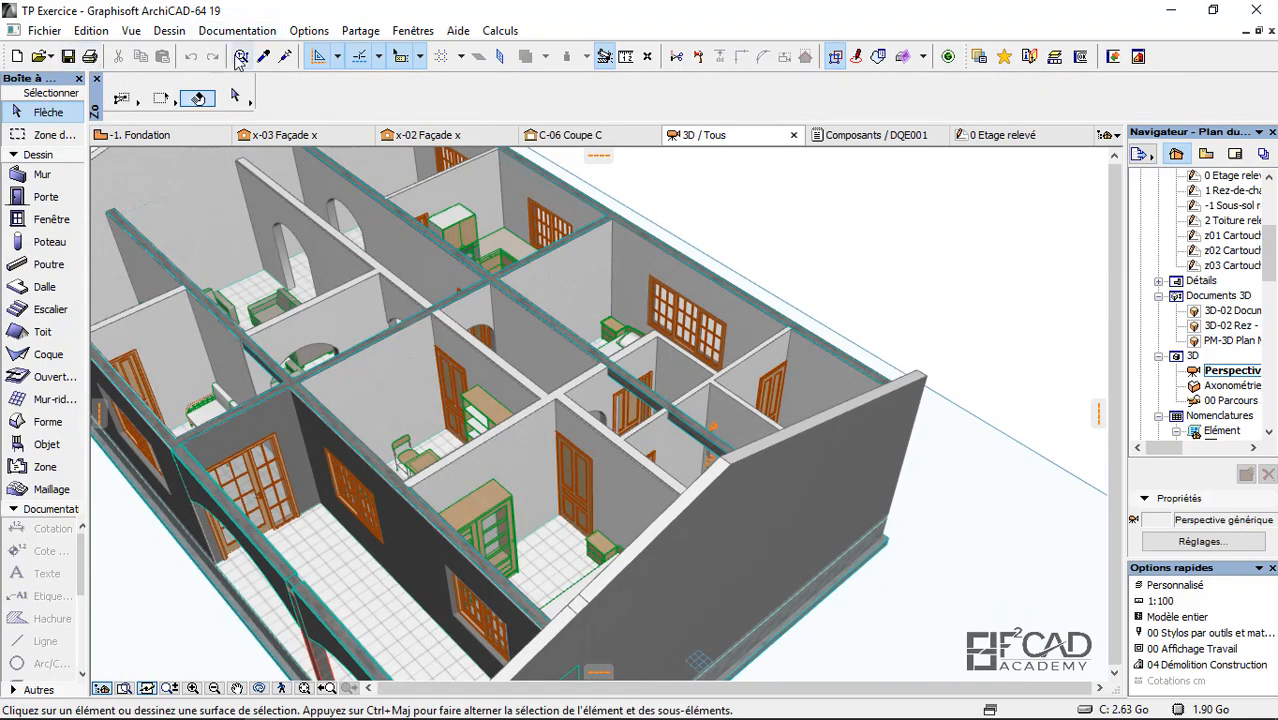
click(241, 57)
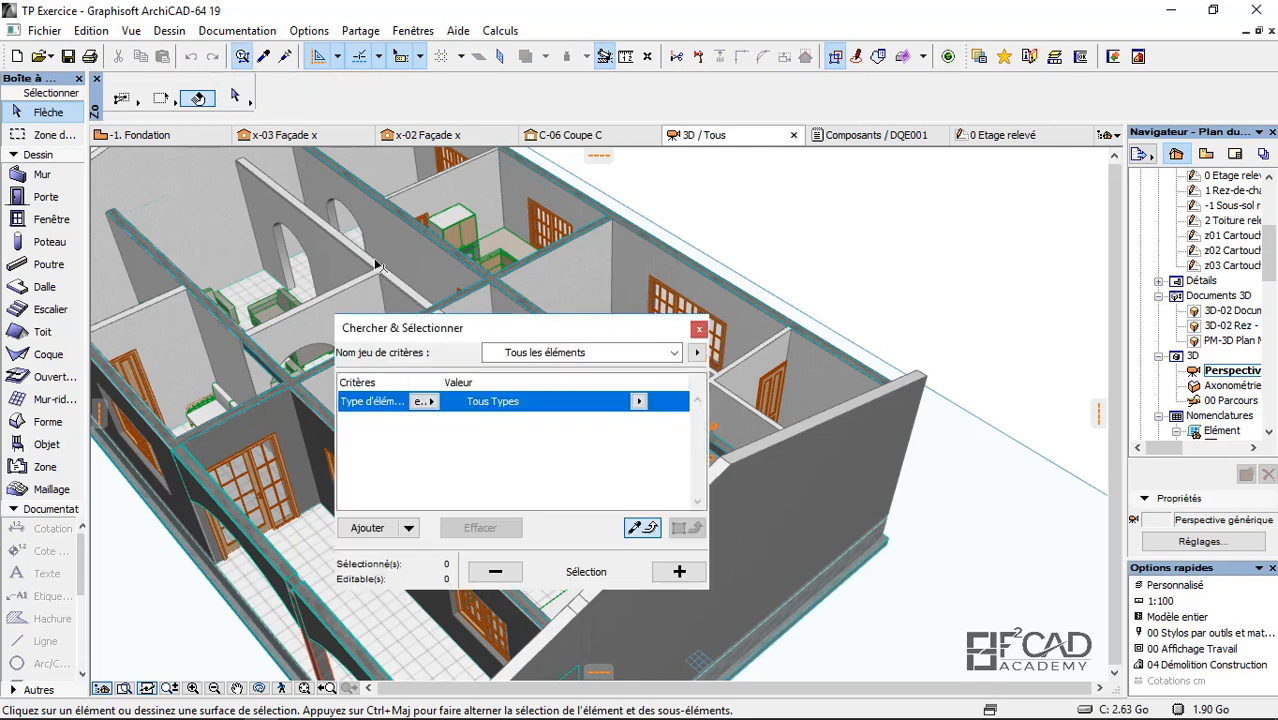
drag(460, 338, 702, 231)
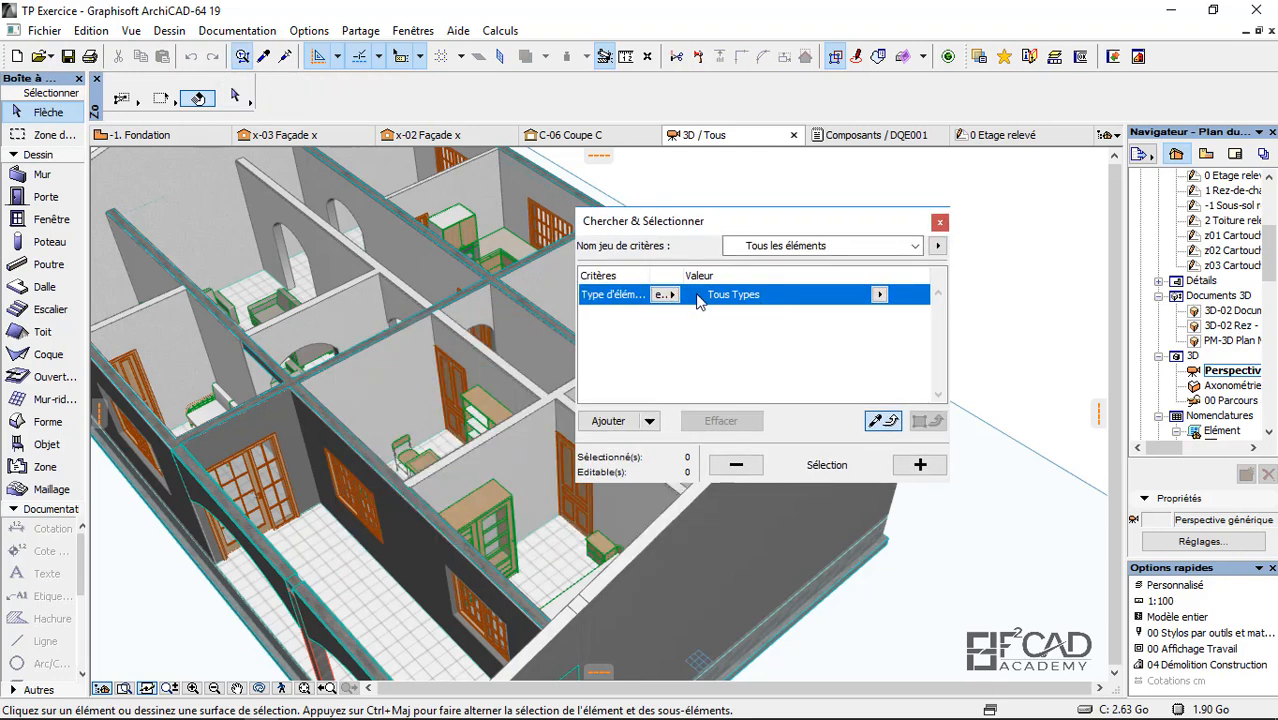
click(879, 294)
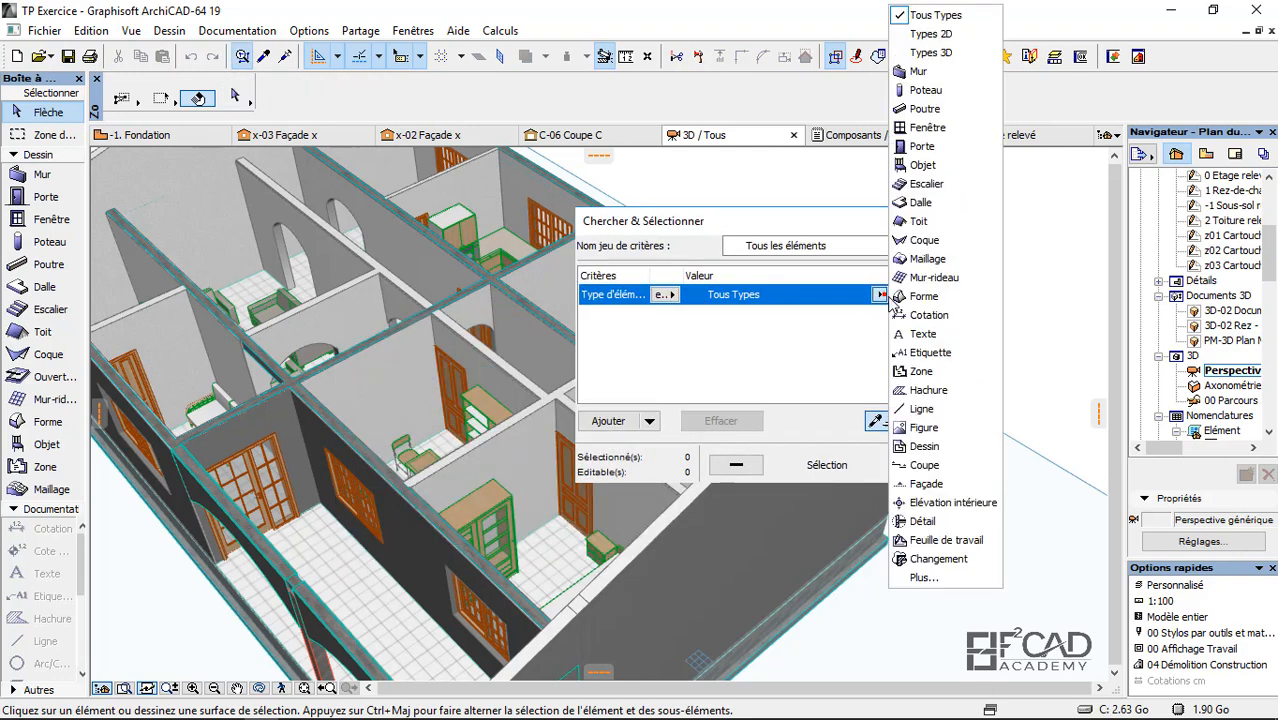
click(915, 63)
Step: Add an ID Elément search criterion with the operator "est"
click(607, 421)
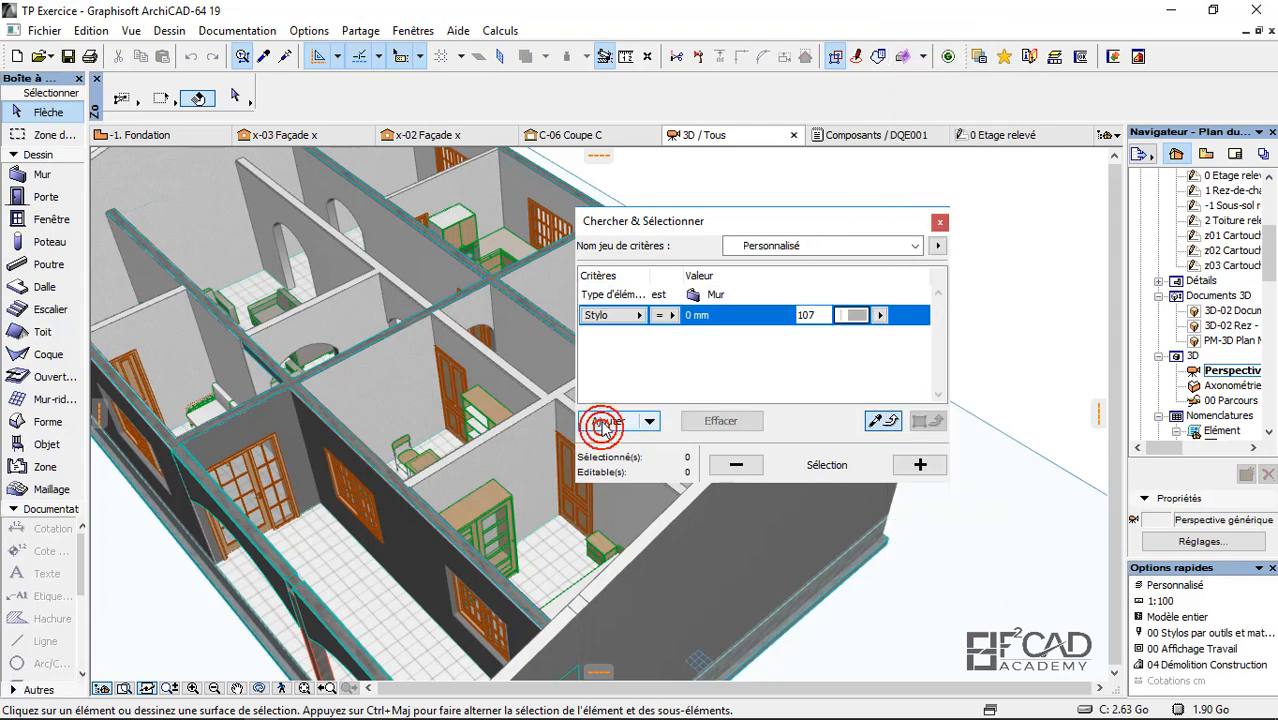
click(621, 315)
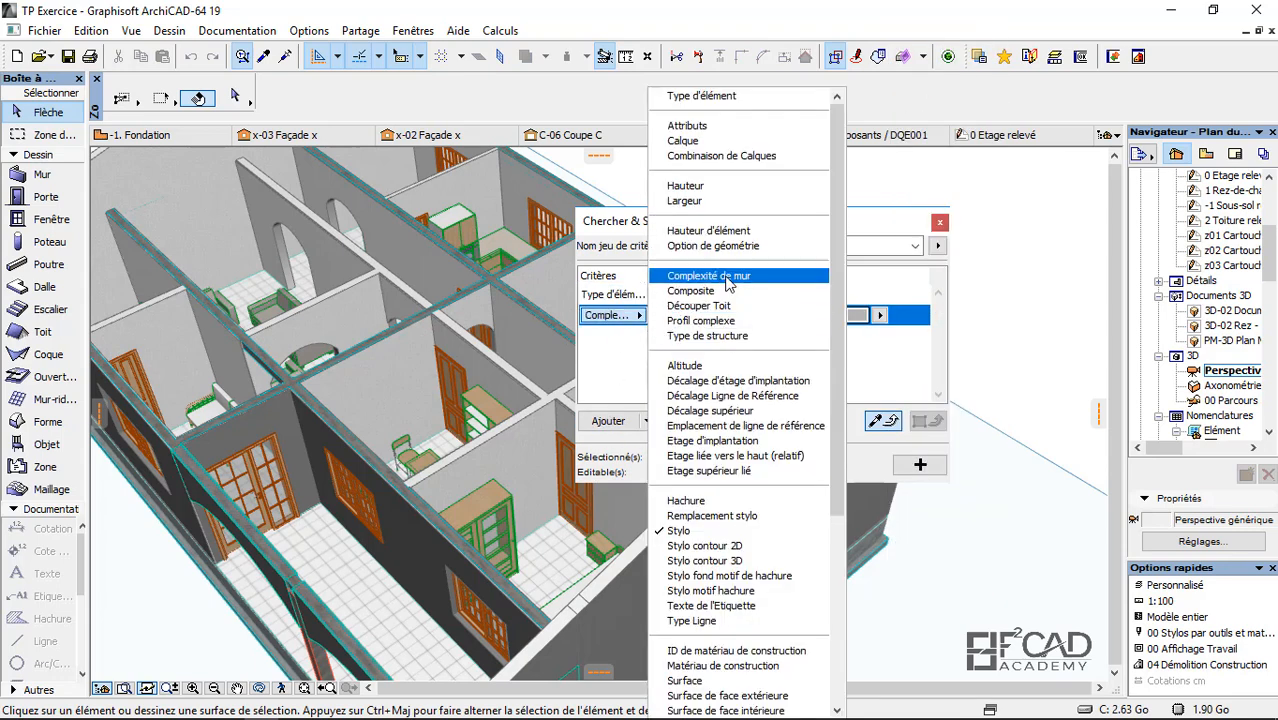
scroll(740, 630, down, 2)
scroll(740, 630, down, 3)
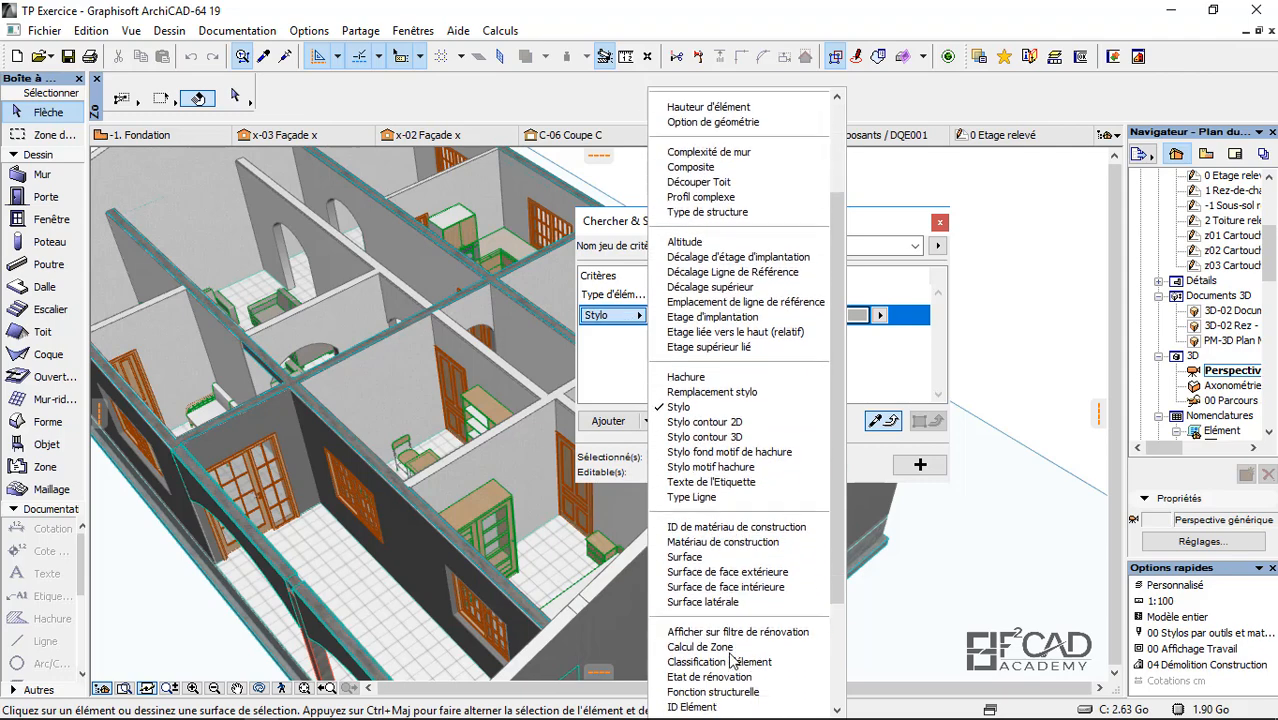
click(740, 565)
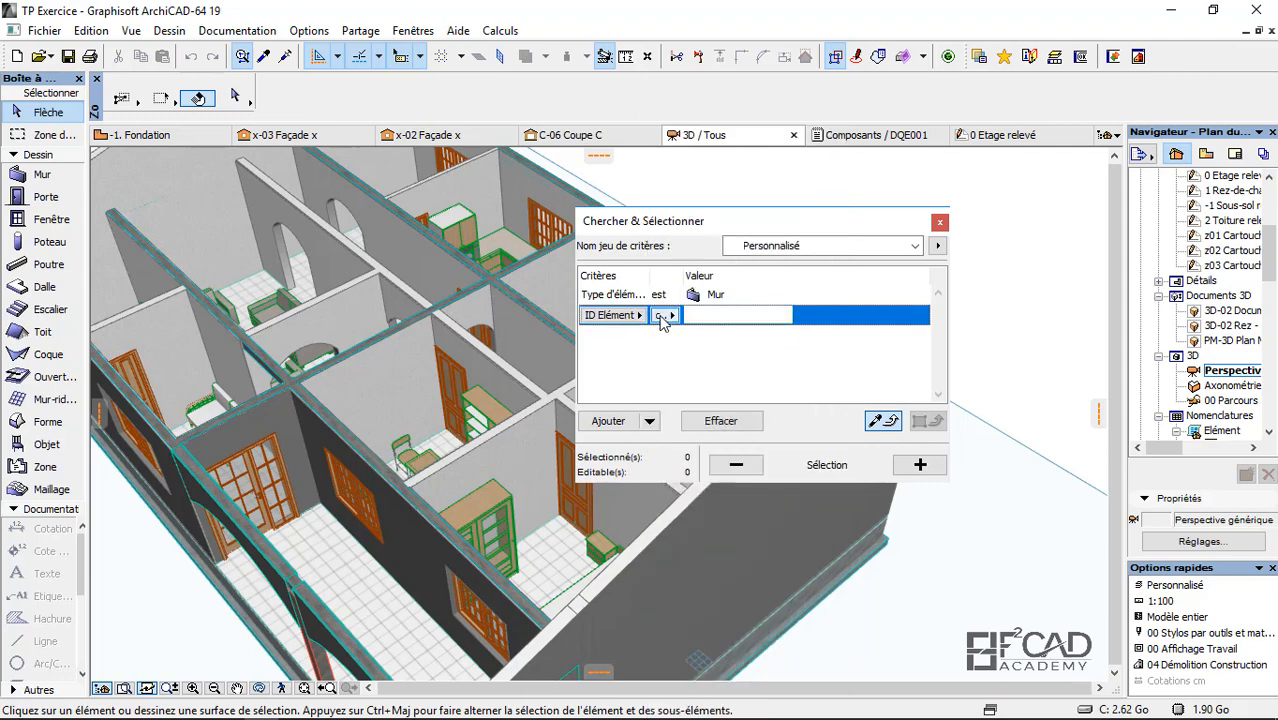
click(661, 317)
click(705, 315)
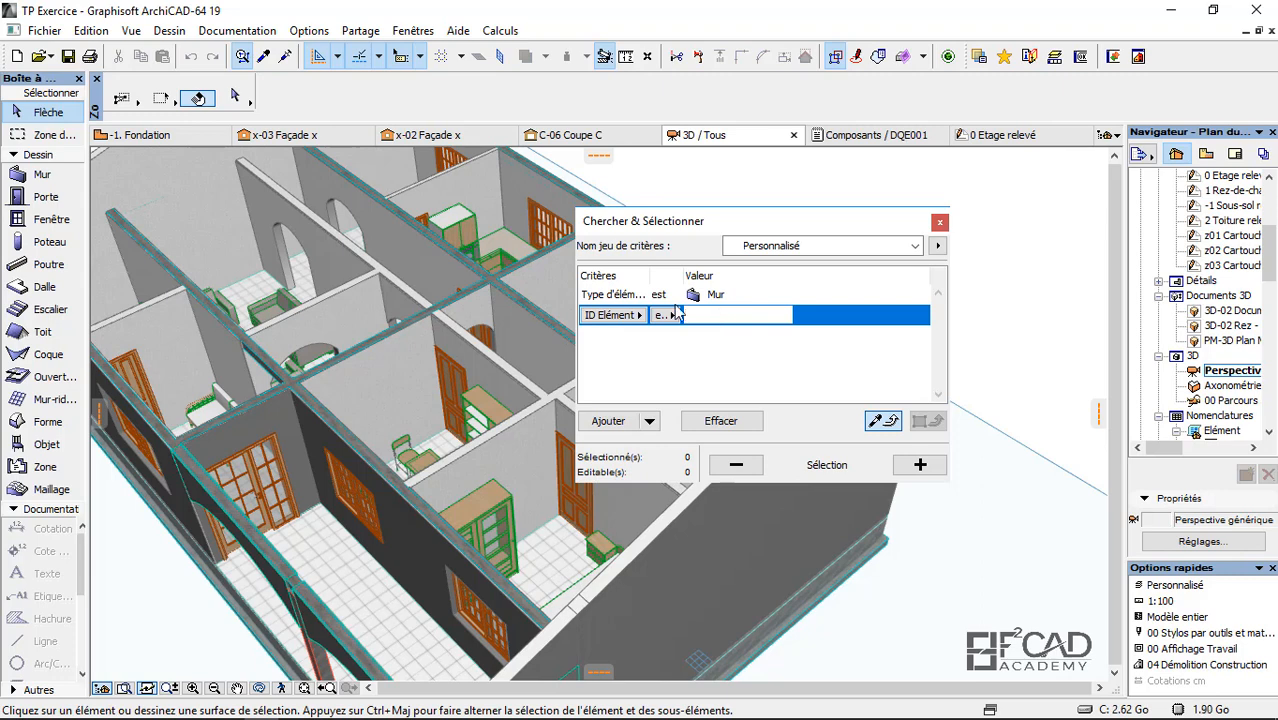
Step: Copy the ID MurInt-002 from an interior wall and paste it as the value of the ID Elément criterion
click(422, 251)
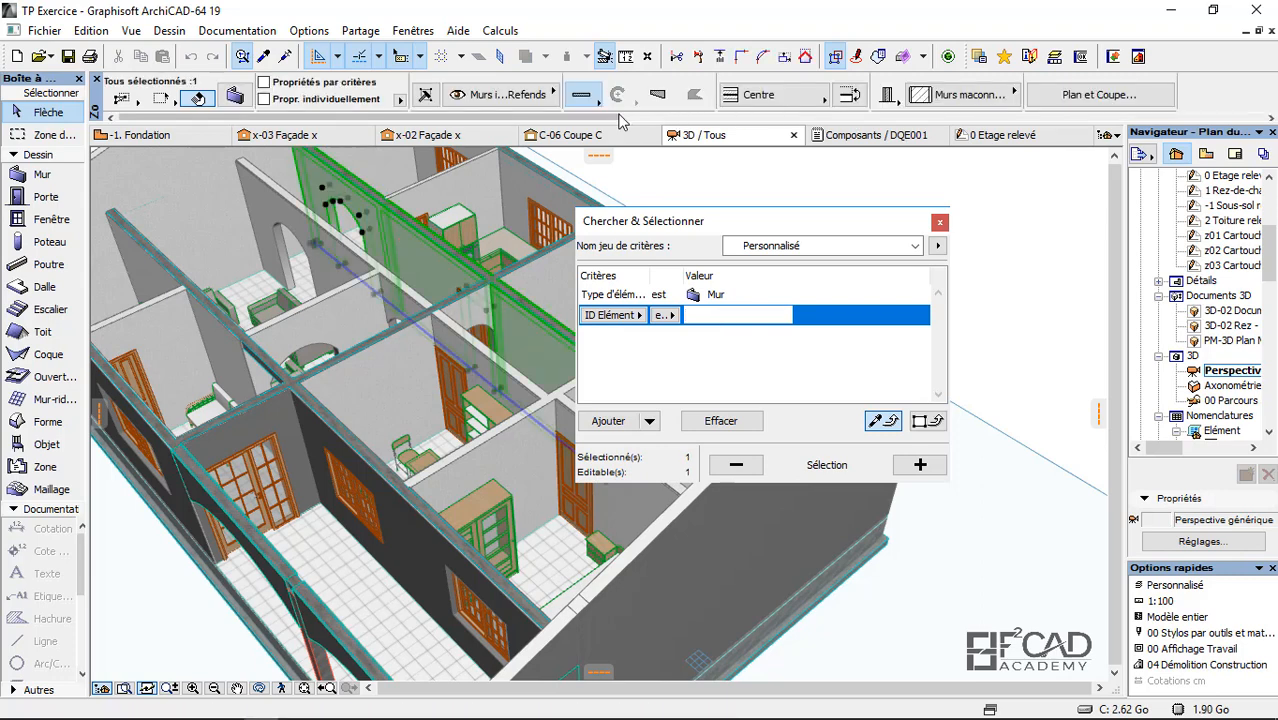
drag(572, 118, 985, 95)
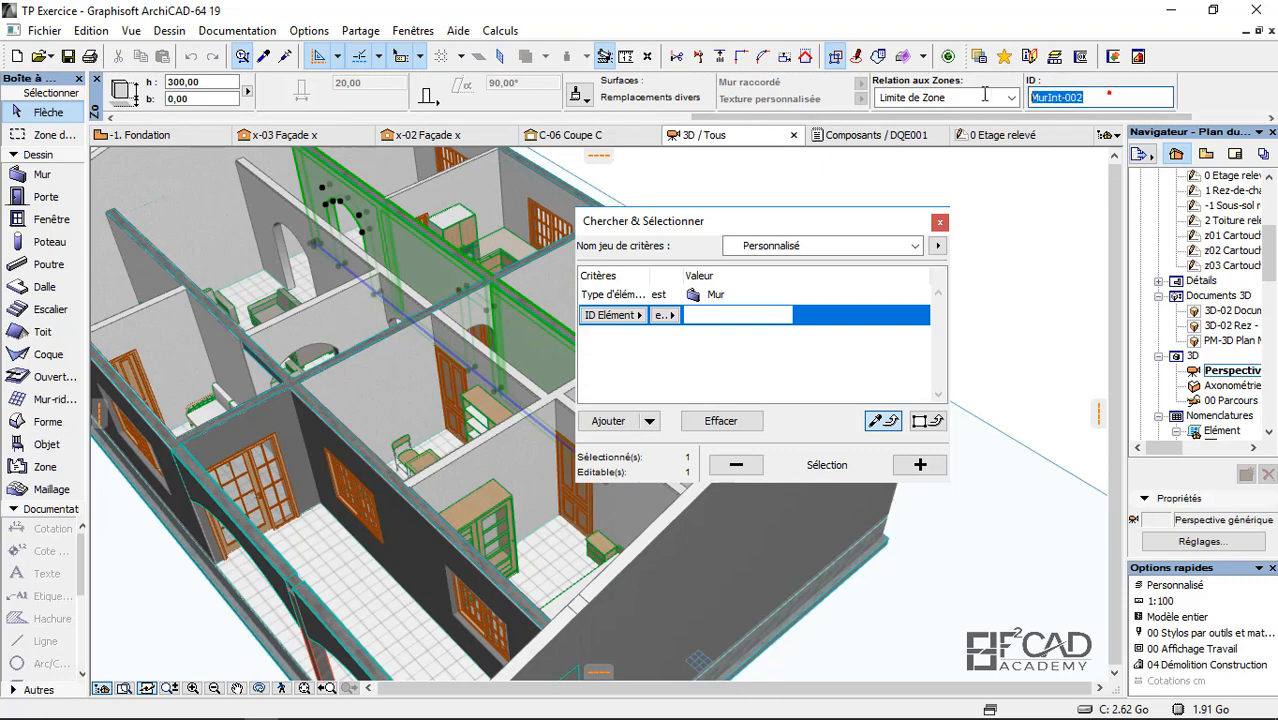
right_click(1045, 98)
click(1198, 177)
click(745, 314)
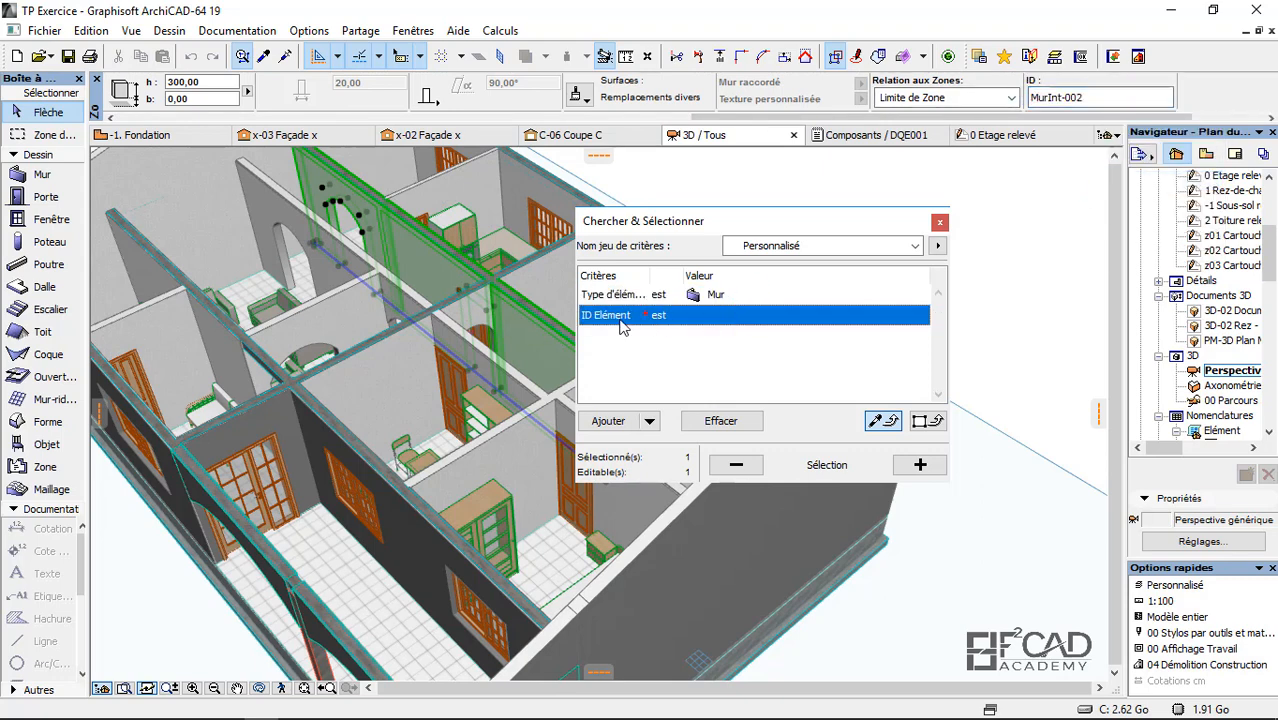
click(733, 315)
right_click(733, 318)
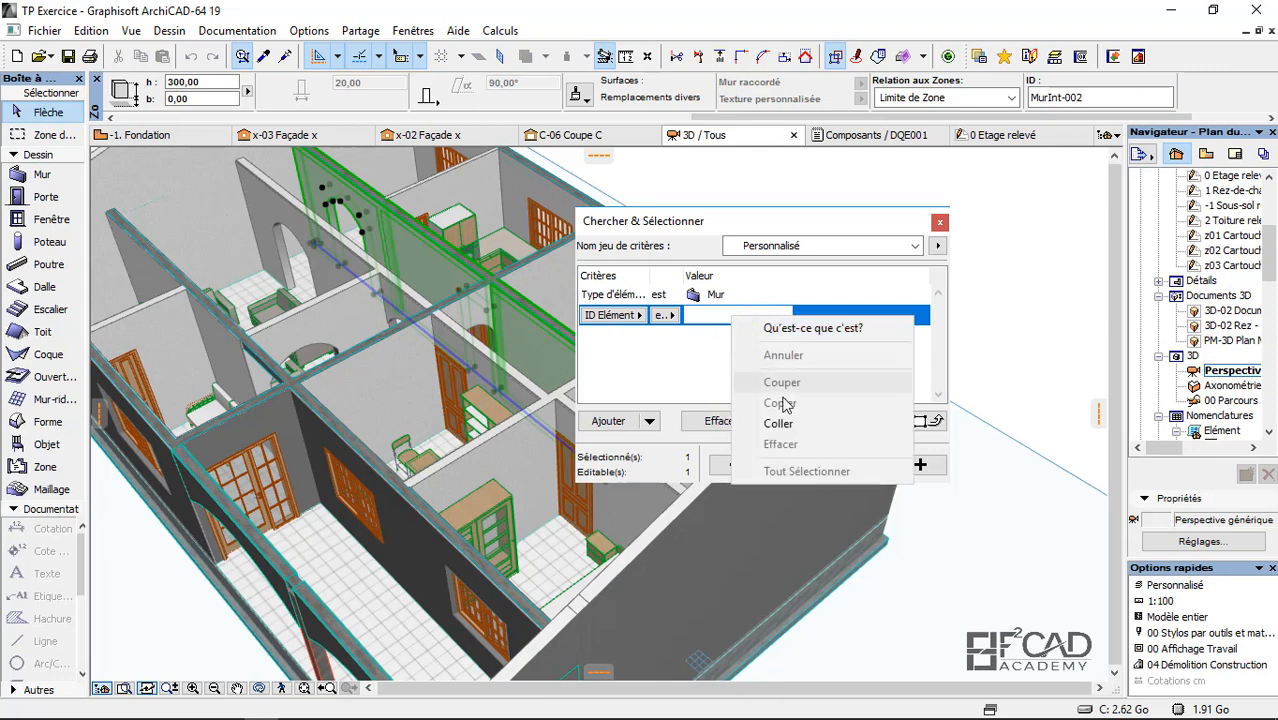
click(765, 423)
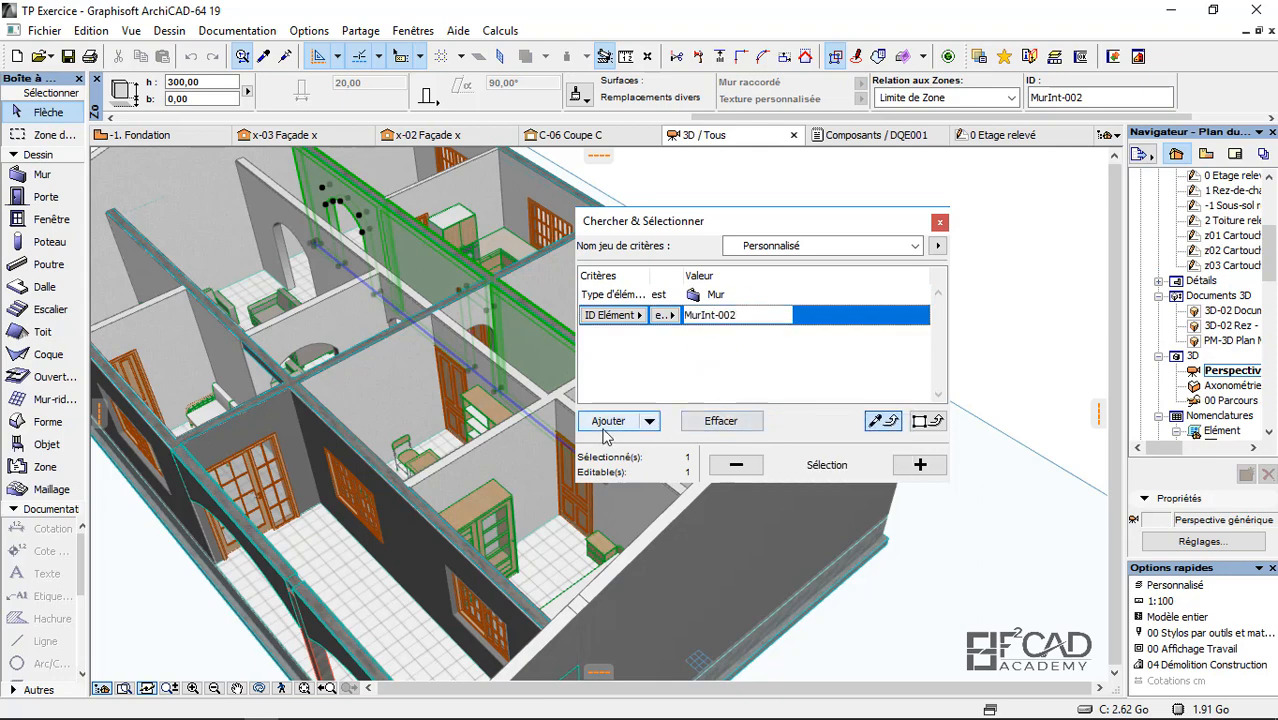
Step: Add a second ID Elément criterion to the wall search with the operator "est"
click(608, 421)
click(616, 337)
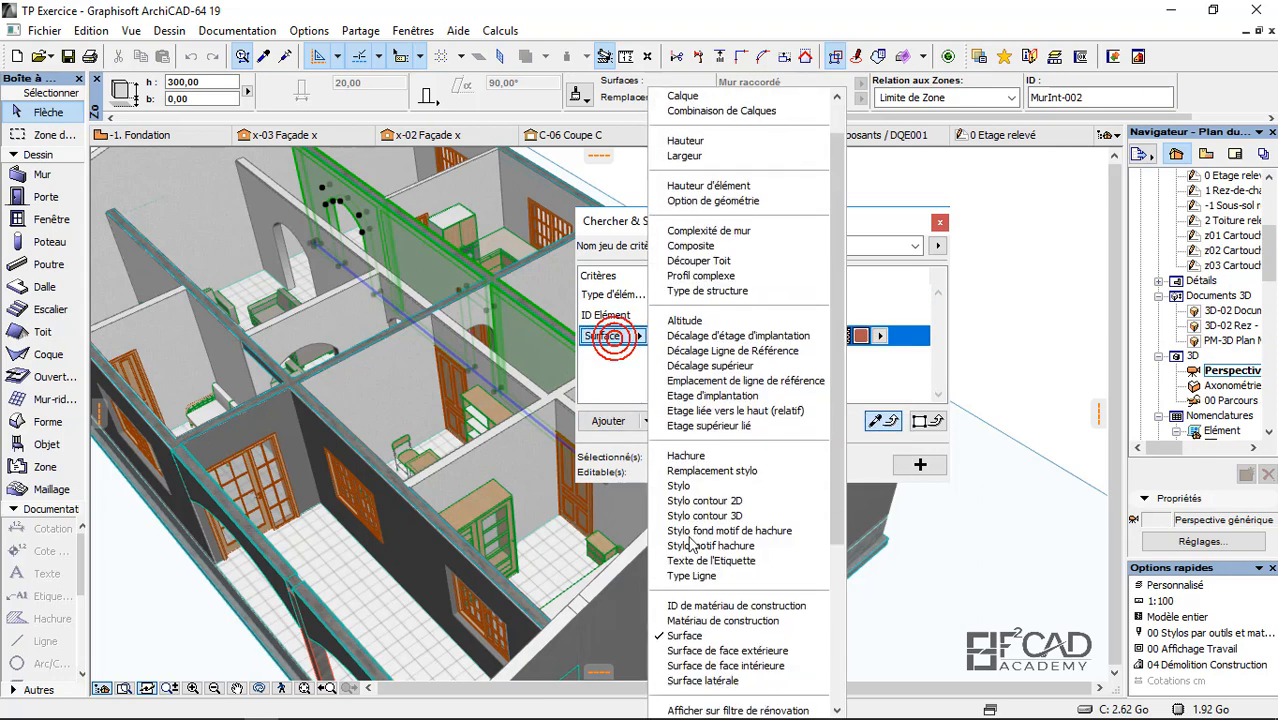
scroll(679, 600, down, 6)
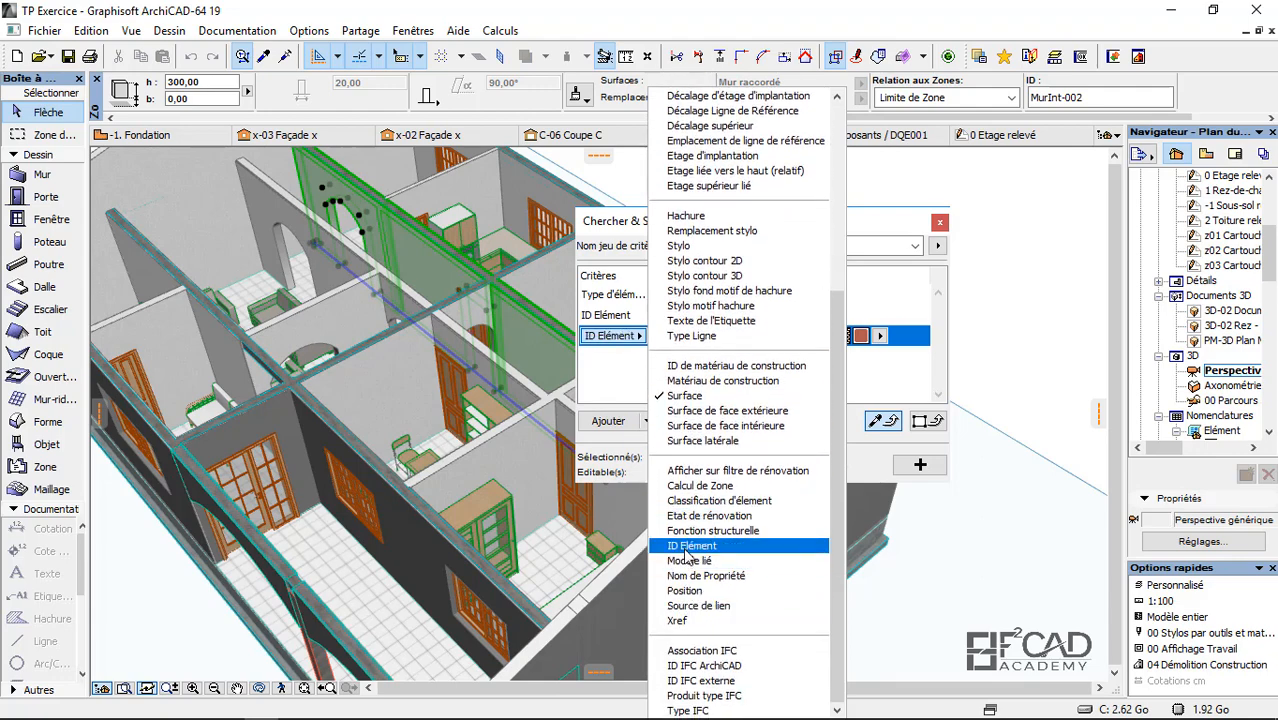
click(690, 546)
click(665, 336)
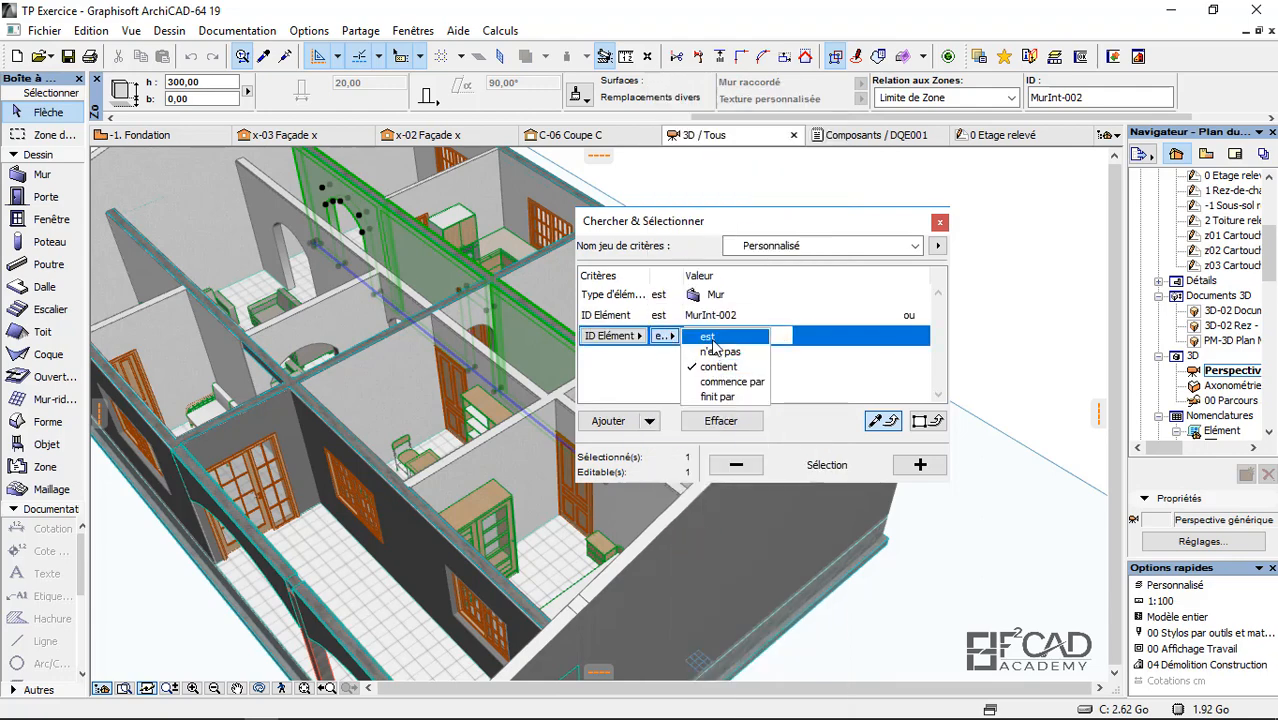
click(711, 341)
Step: Copy the ID MurExt-001 from the near gable wall and paste it as the second ID Elément criterion's value
click(704, 552)
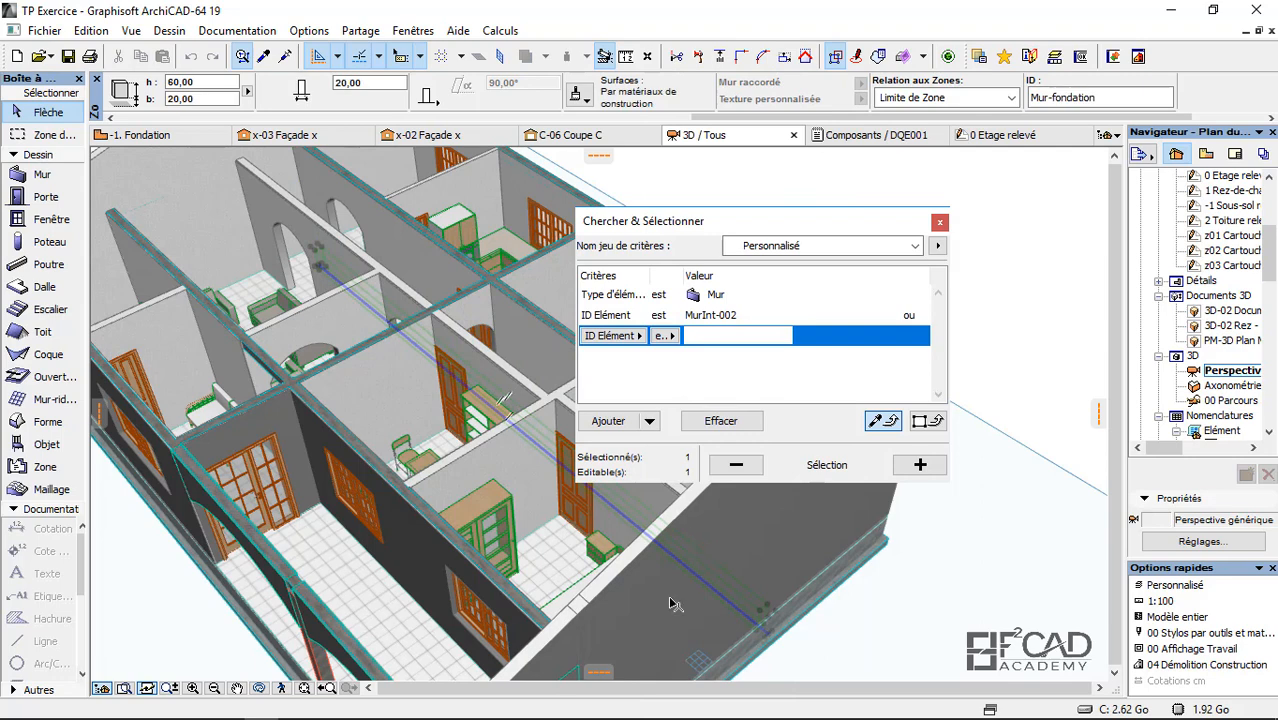
click(620, 577)
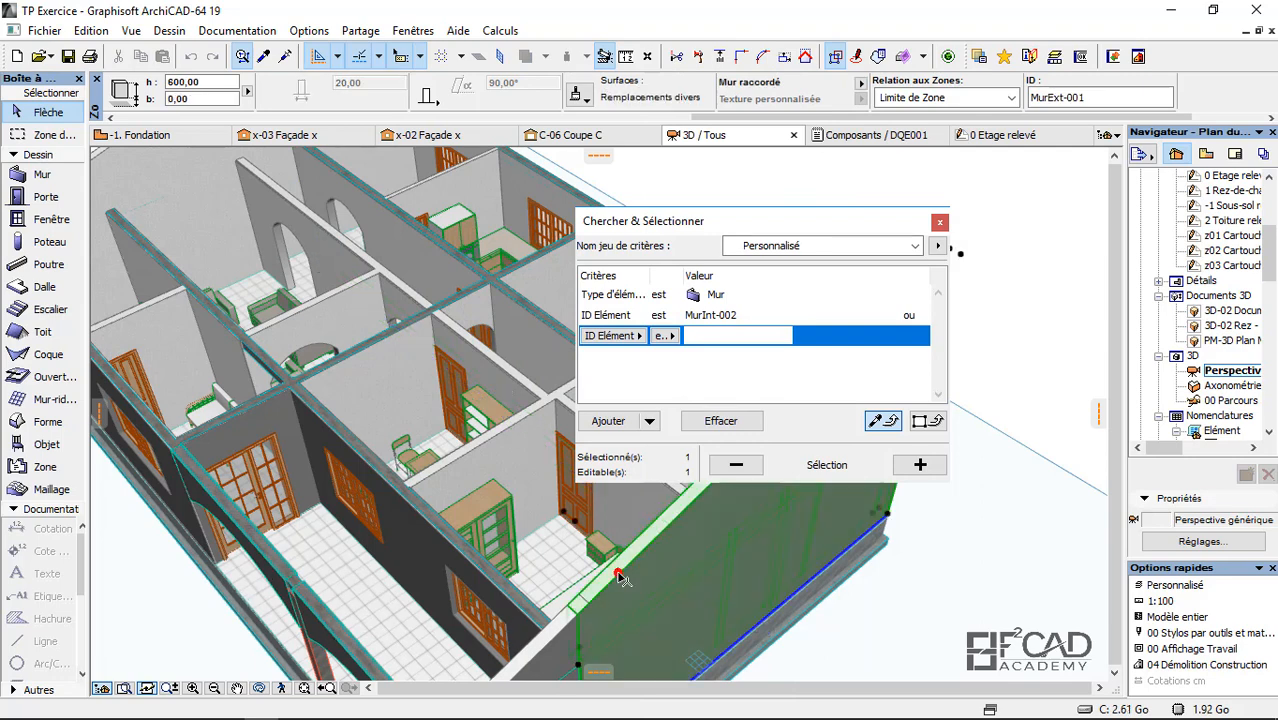
click(707, 335)
drag(1111, 98, 993, 97)
right_click(1050, 100)
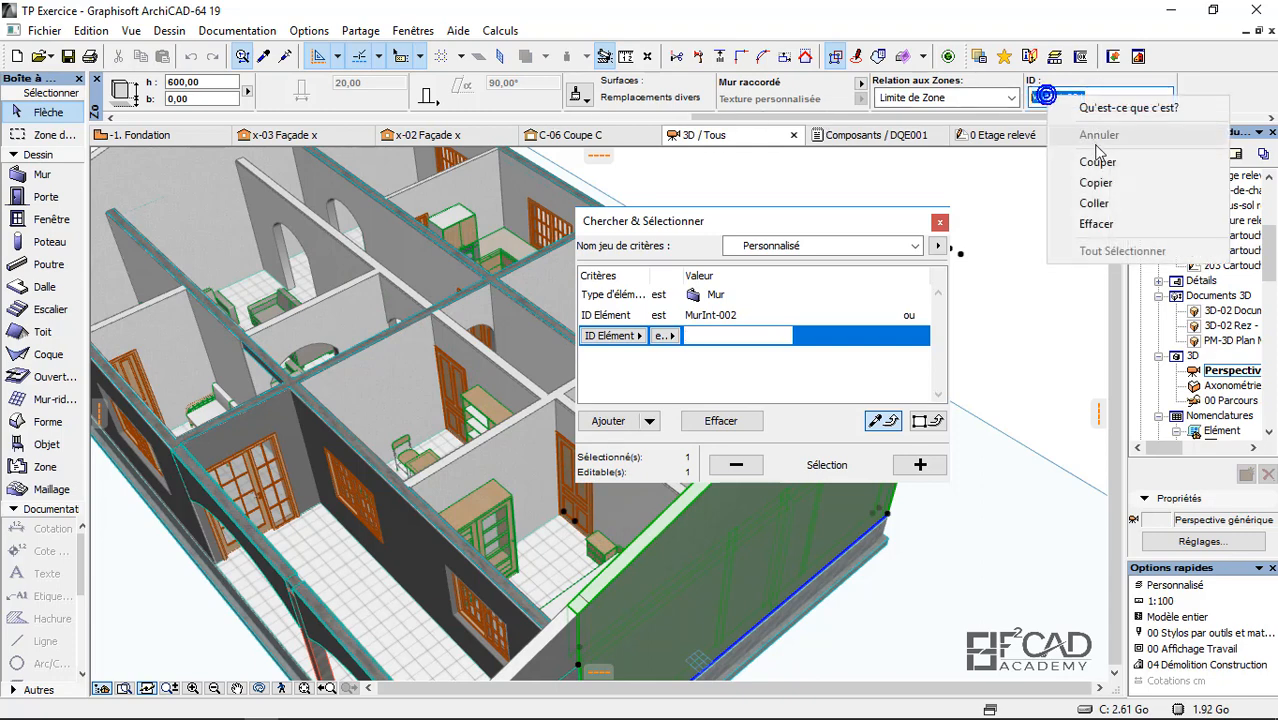
click(1100, 183)
click(735, 335)
right_click(735, 335)
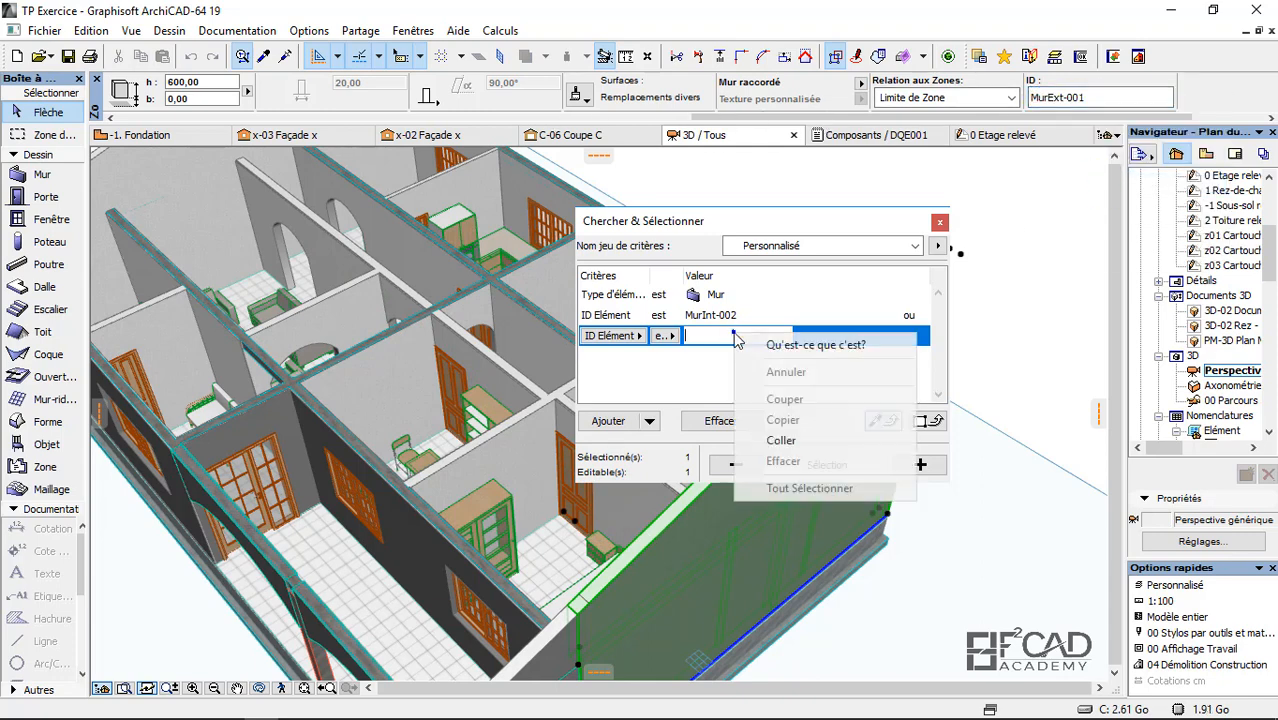
click(810, 443)
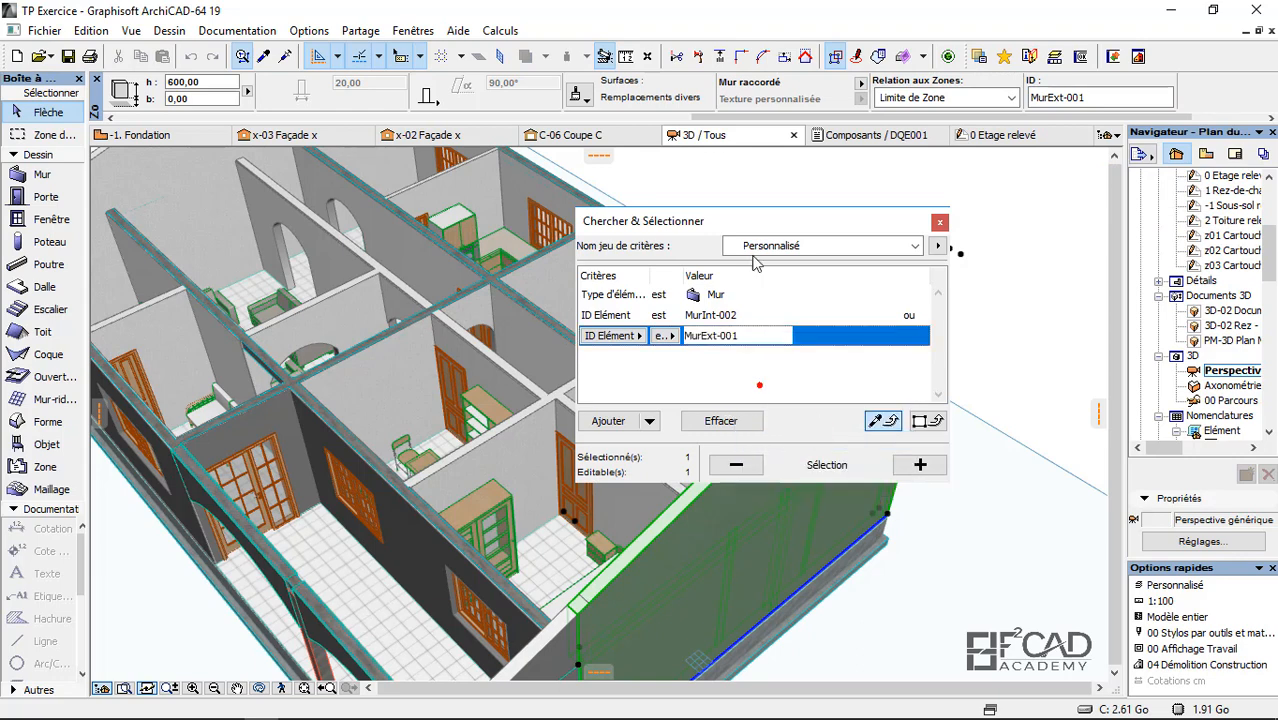
Step: Clear the single-wall selection, select all walls matching the MurInt-002 or MurExt-001 criteria, and check them in 3D
drag(724, 220, 905, 205)
click(686, 190)
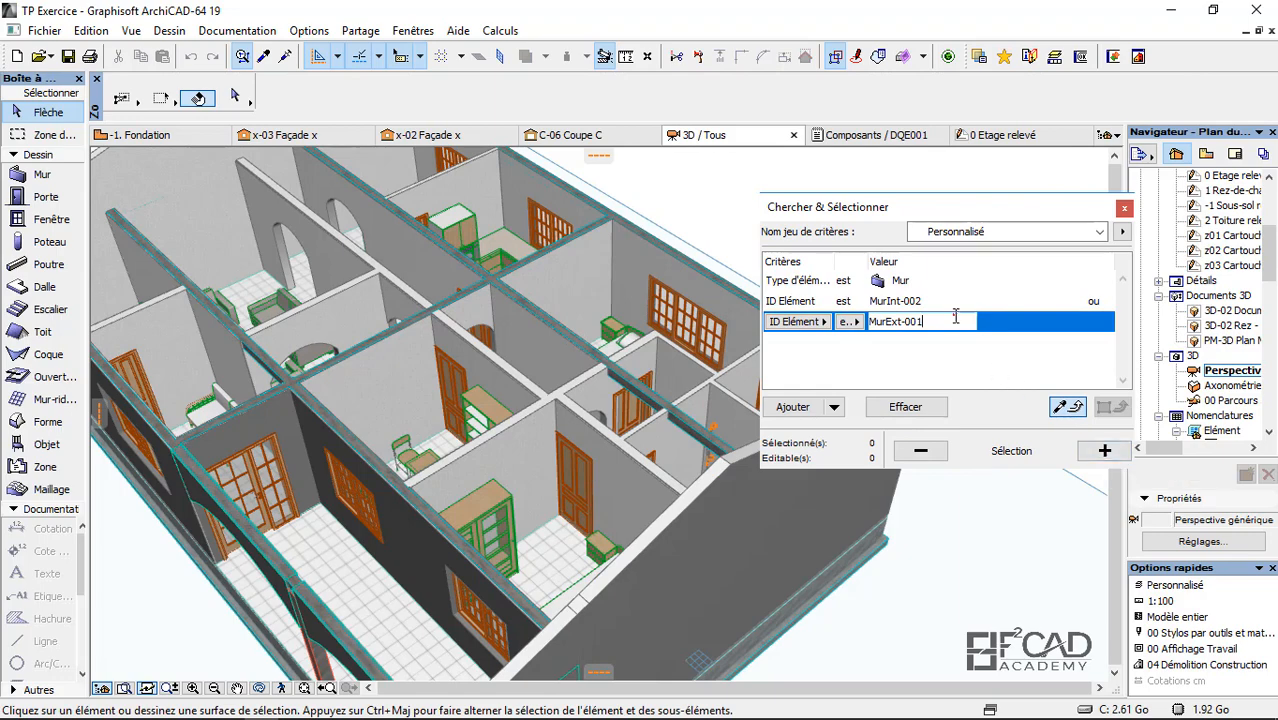
click(1104, 451)
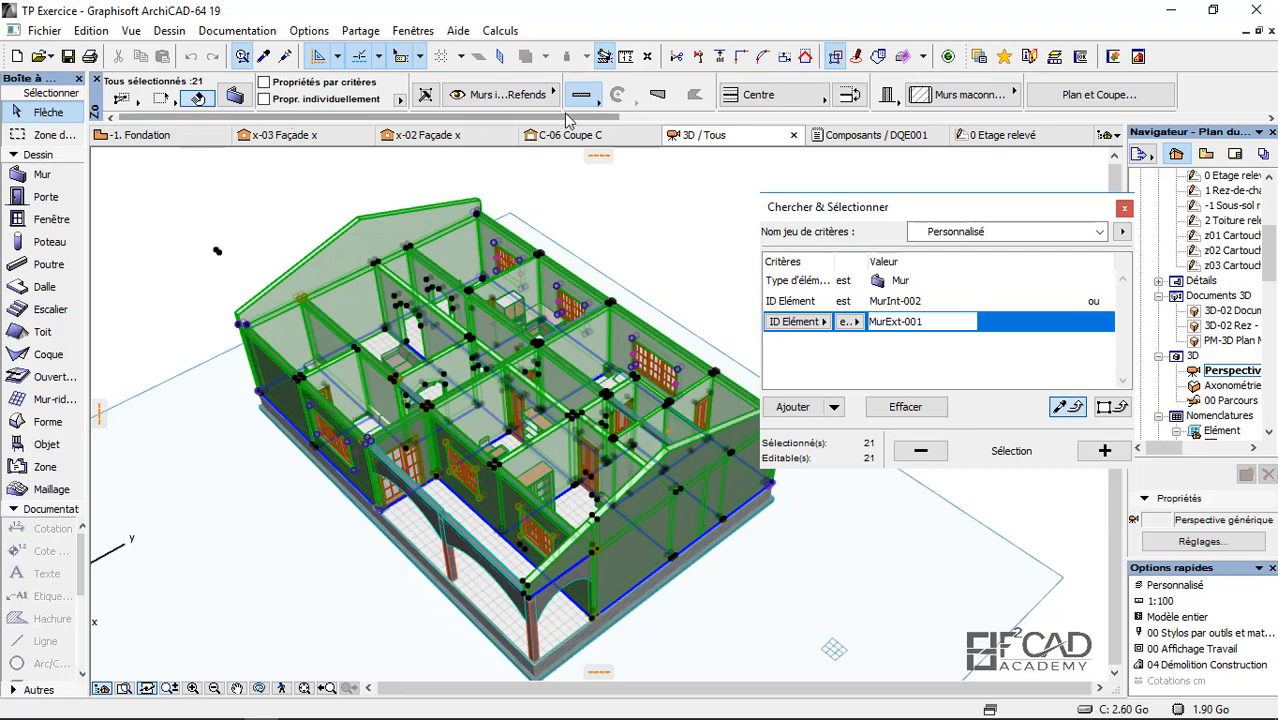
drag(566, 118, 781, 140)
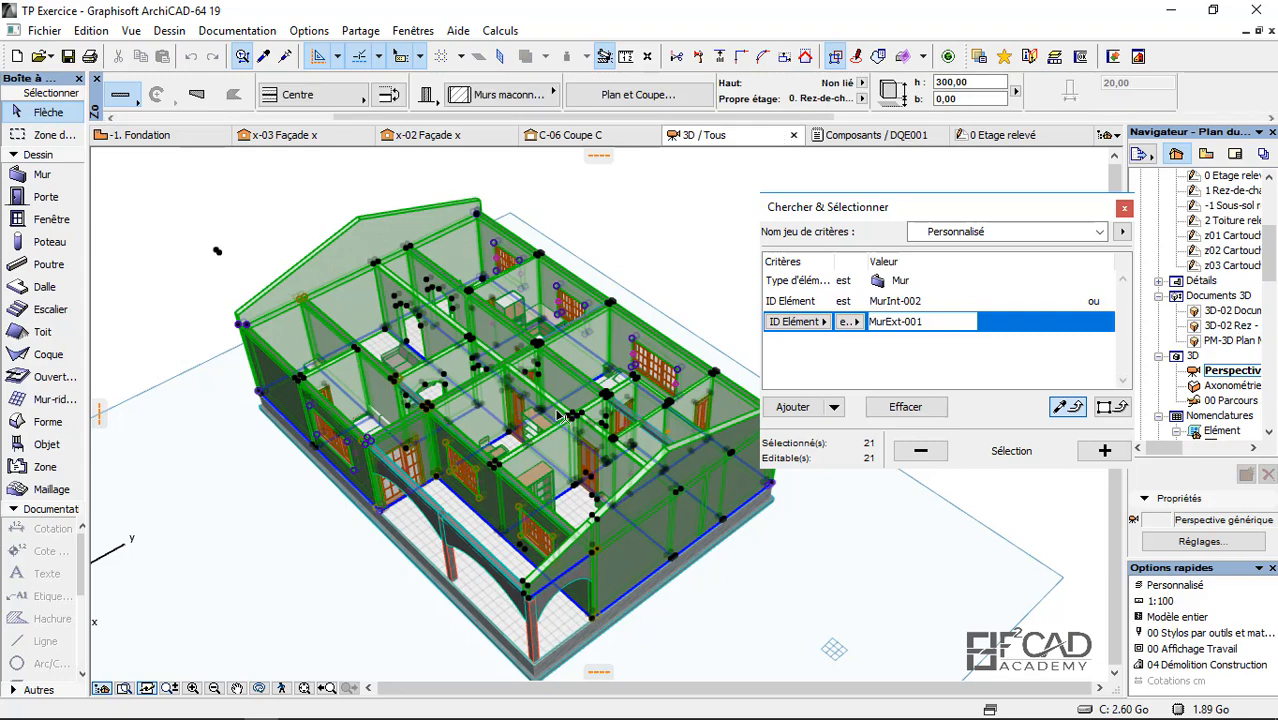
scroll(391, 383, up, 1)
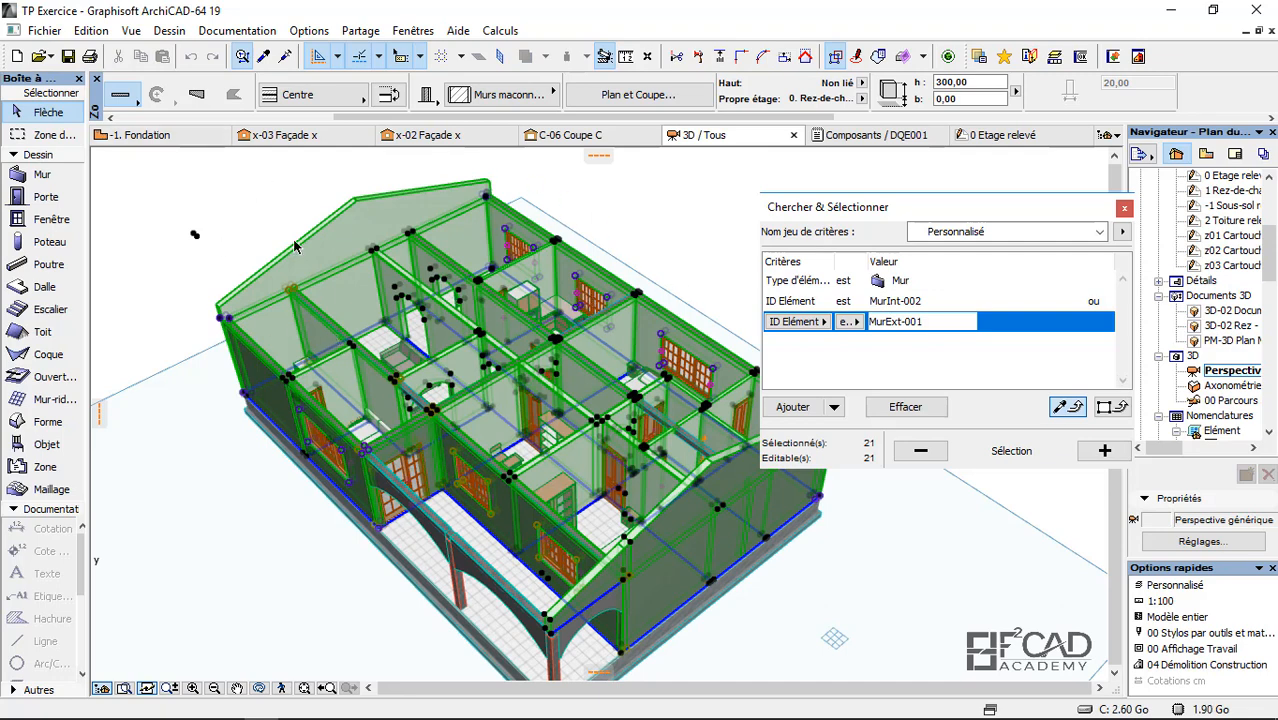
Step: Clear the selection, reselect the walls matching the ID criteria with the Wall tool active, and deselect them again
click(42, 174)
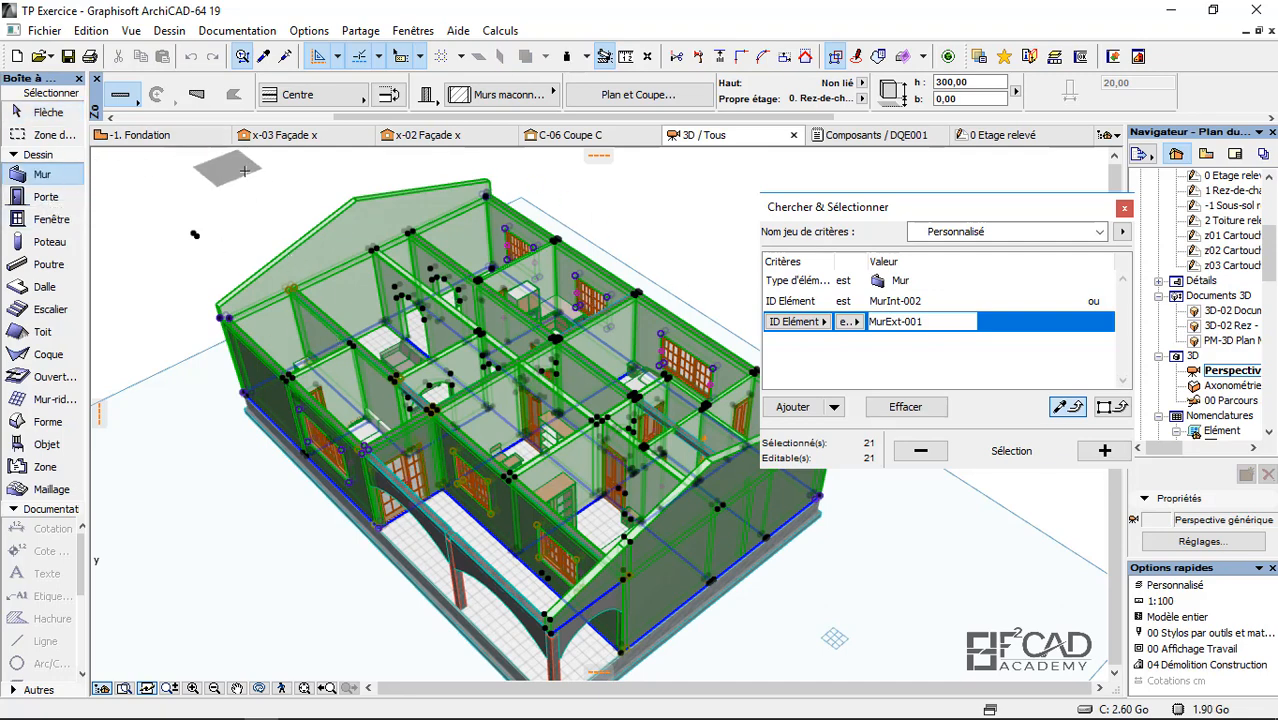
click(42, 112)
click(161, 245)
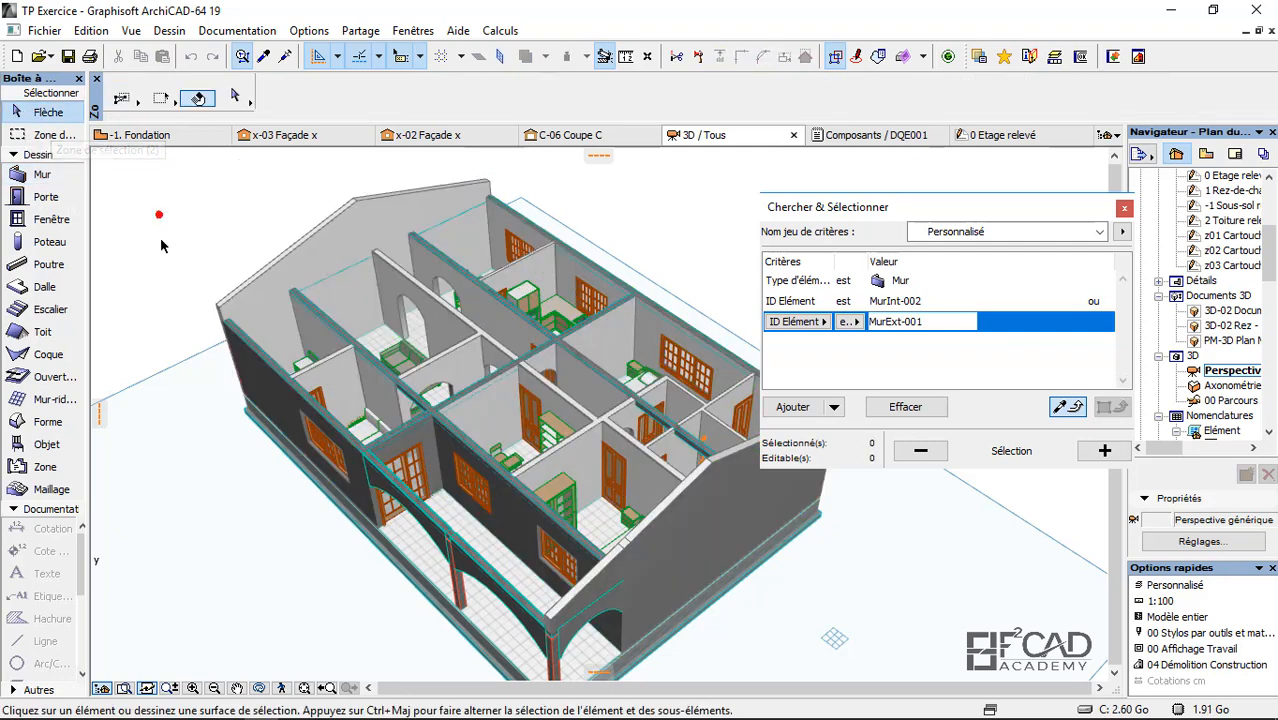
click(42, 174)
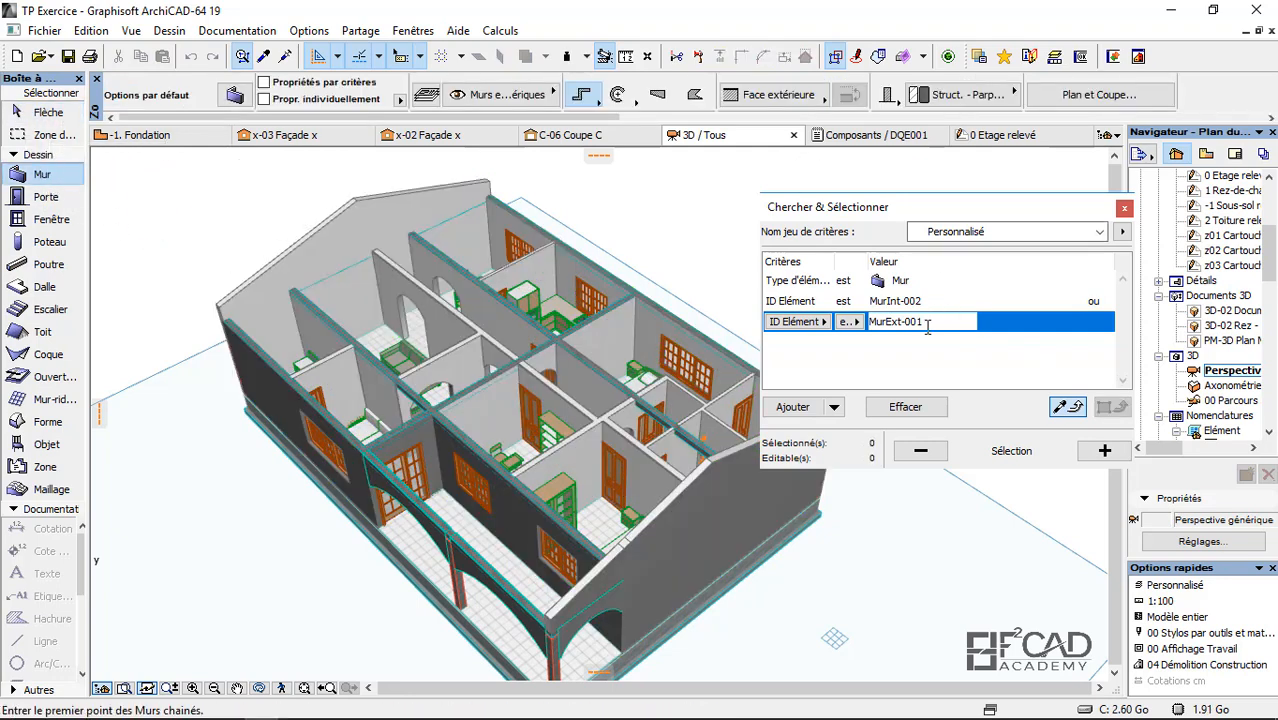
click(1102, 450)
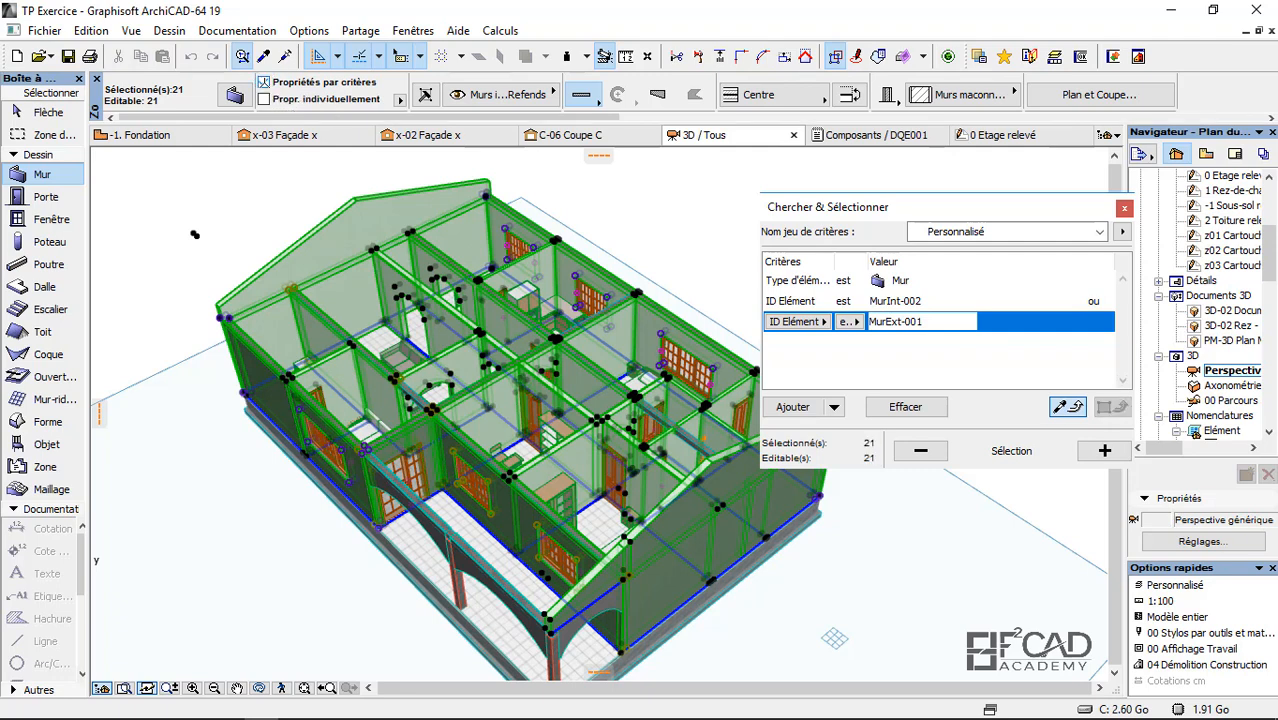
click(42, 112)
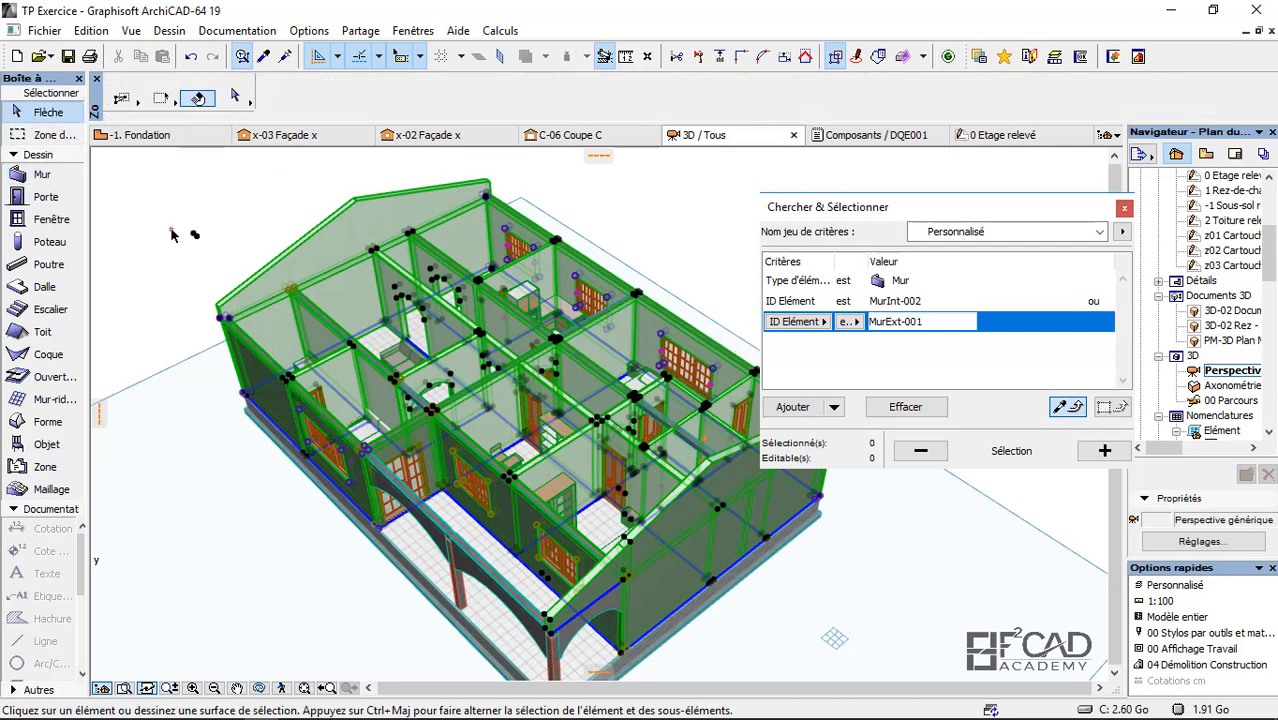
click(172, 234)
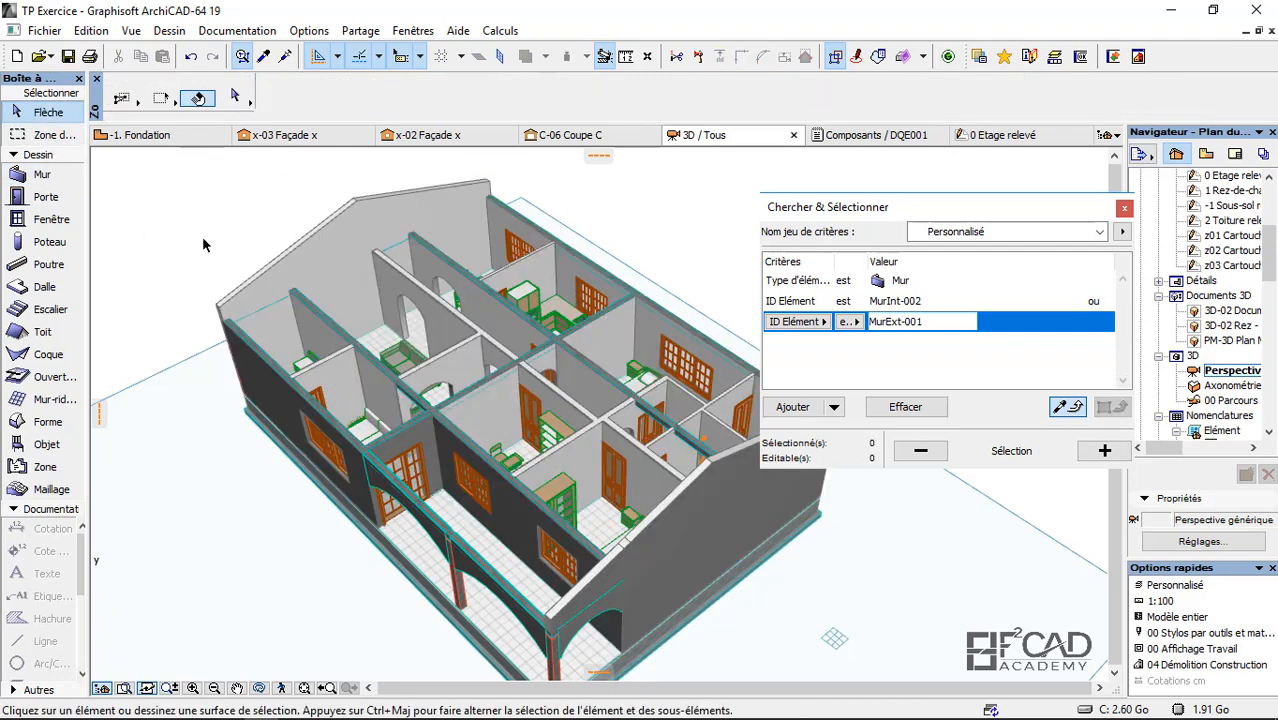
Step: Look up the element ID of the beam above the long interior wall and deselect it
click(660, 427)
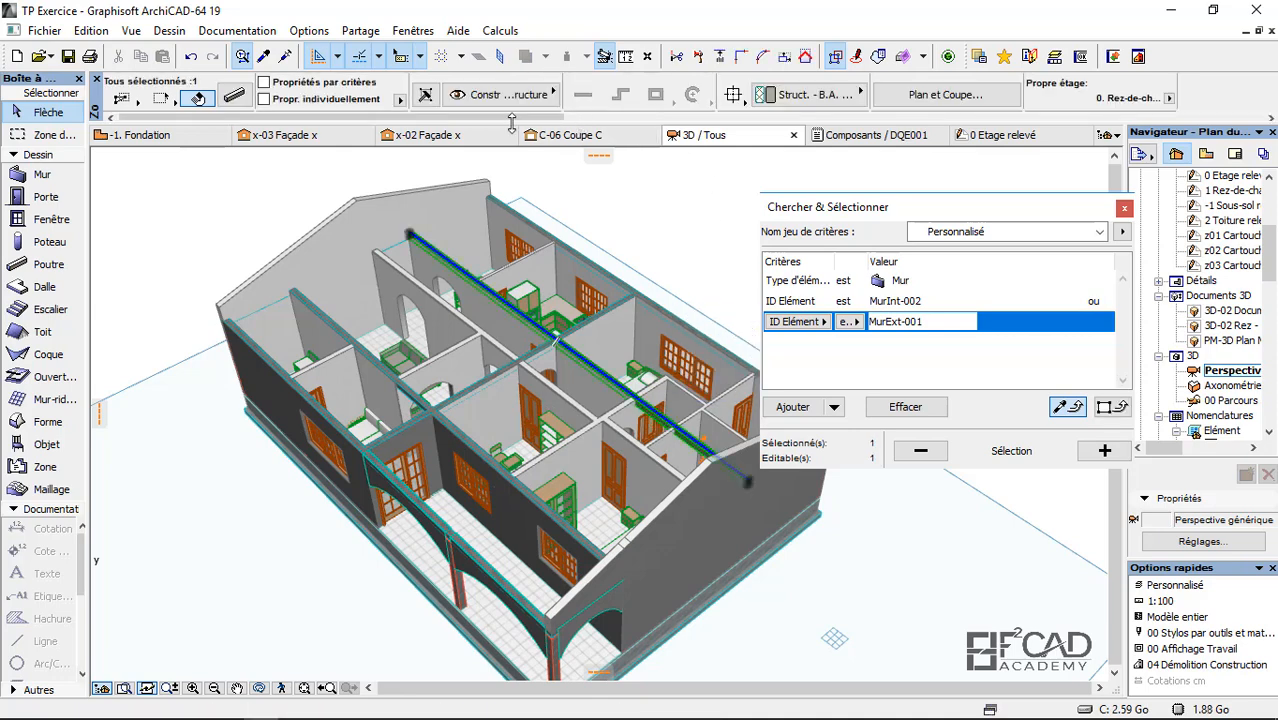
drag(511, 118, 1058, 127)
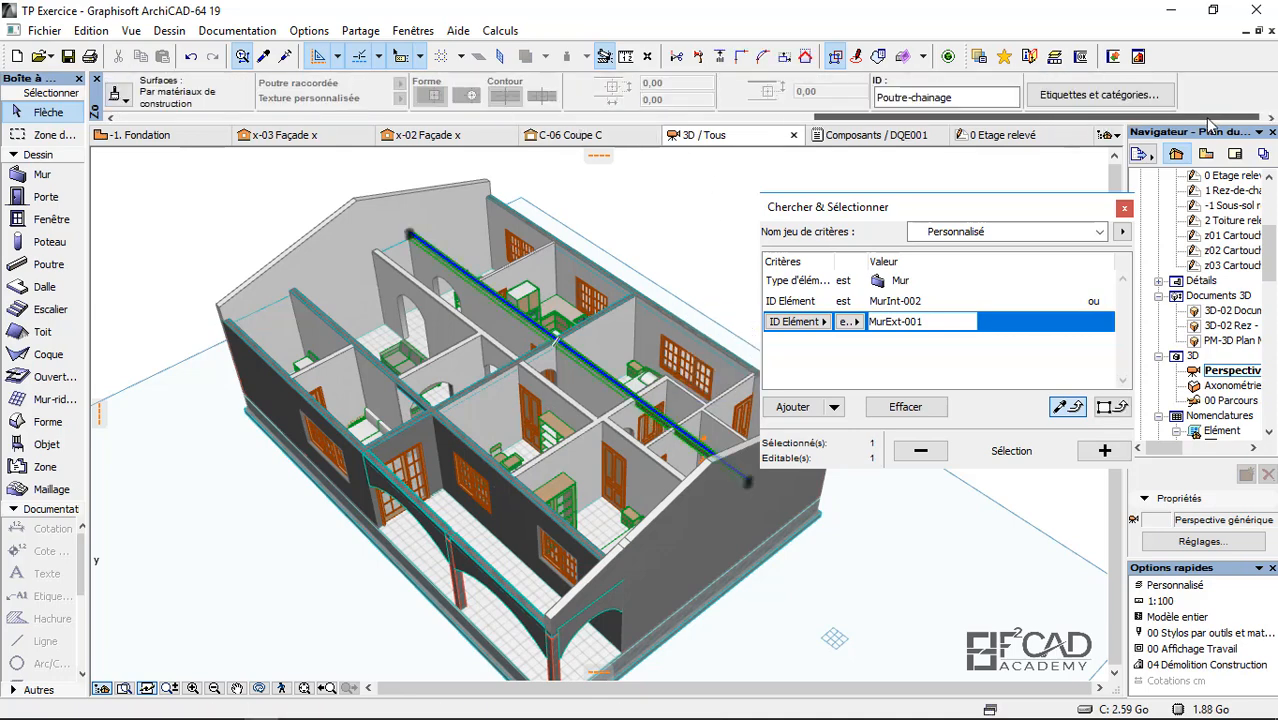
click(645, 178)
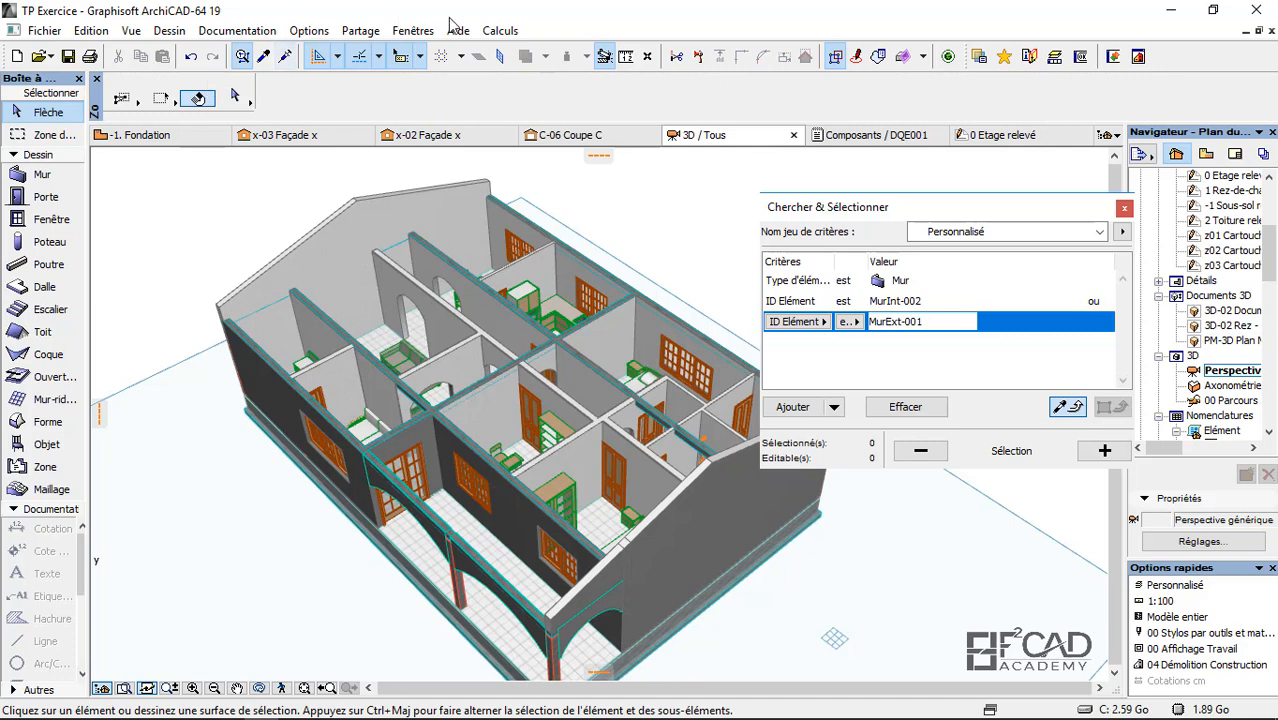
Step: Close the element search and open the settings for linking properties to criteria
click(500, 30)
click(1124, 208)
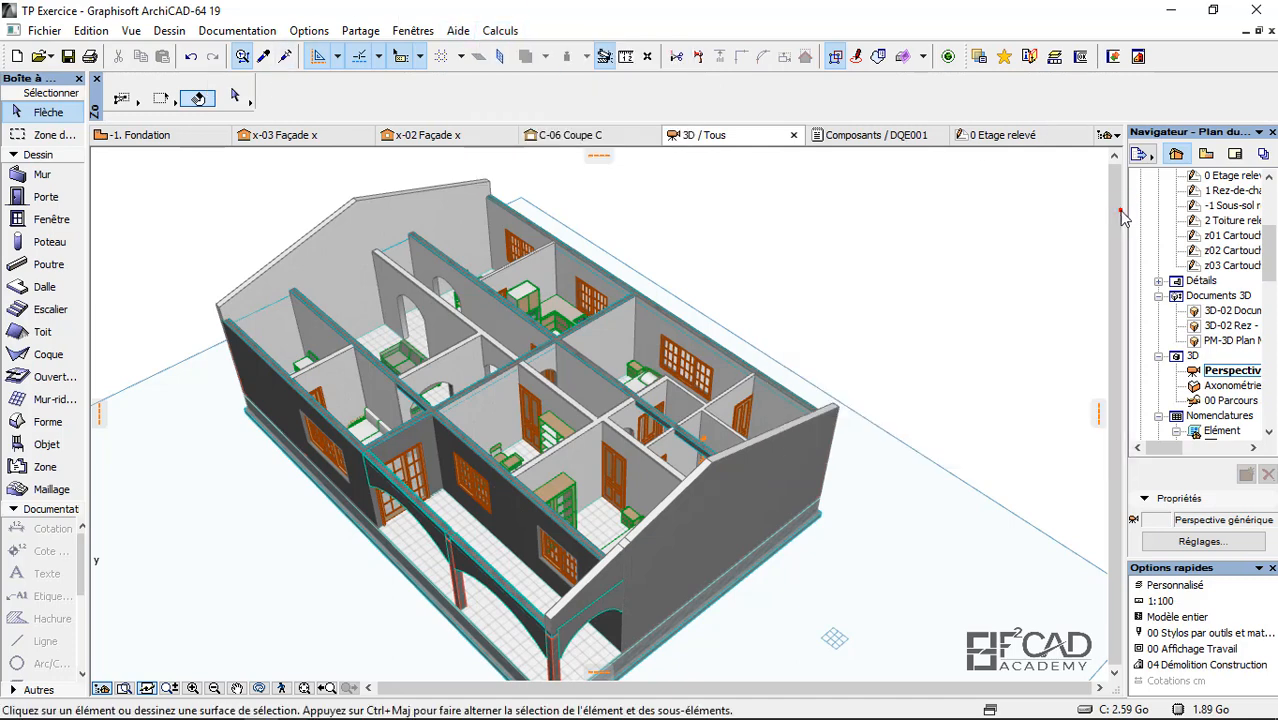
click(500, 30)
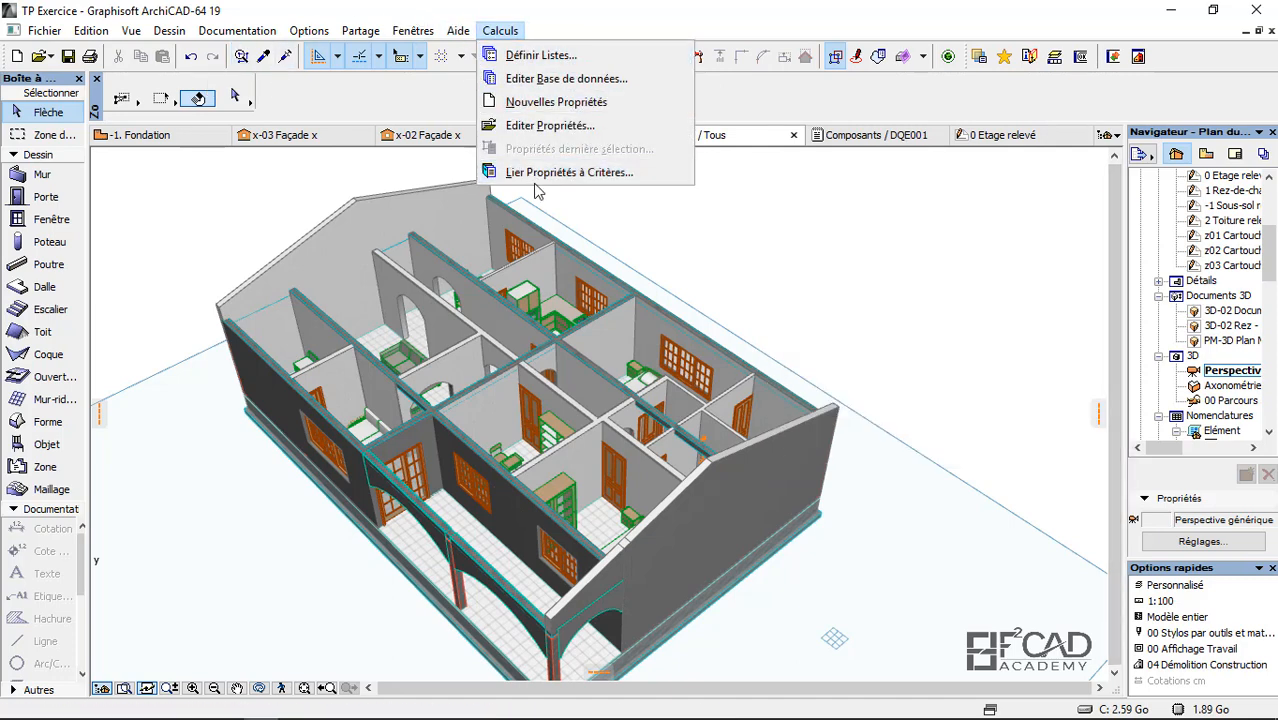
click(569, 172)
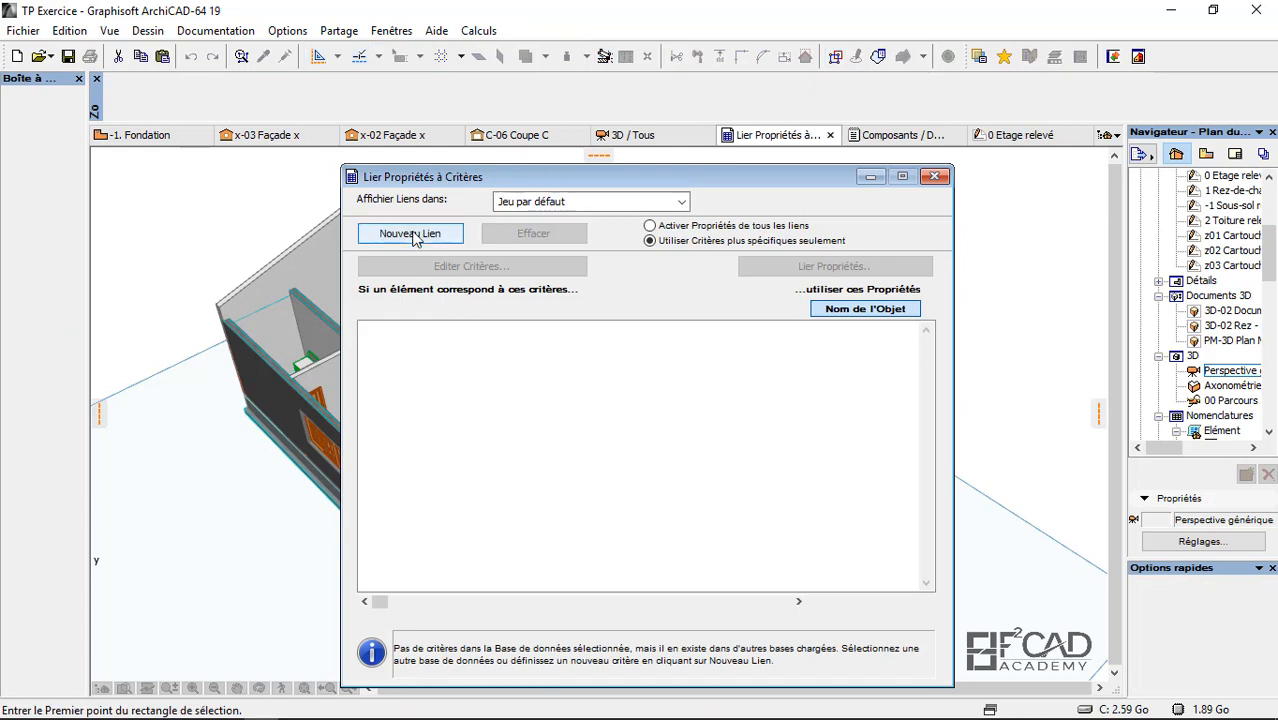
Step: Discard a blank link created in the default set and display the links of DQE_EXERCICE
click(414, 234)
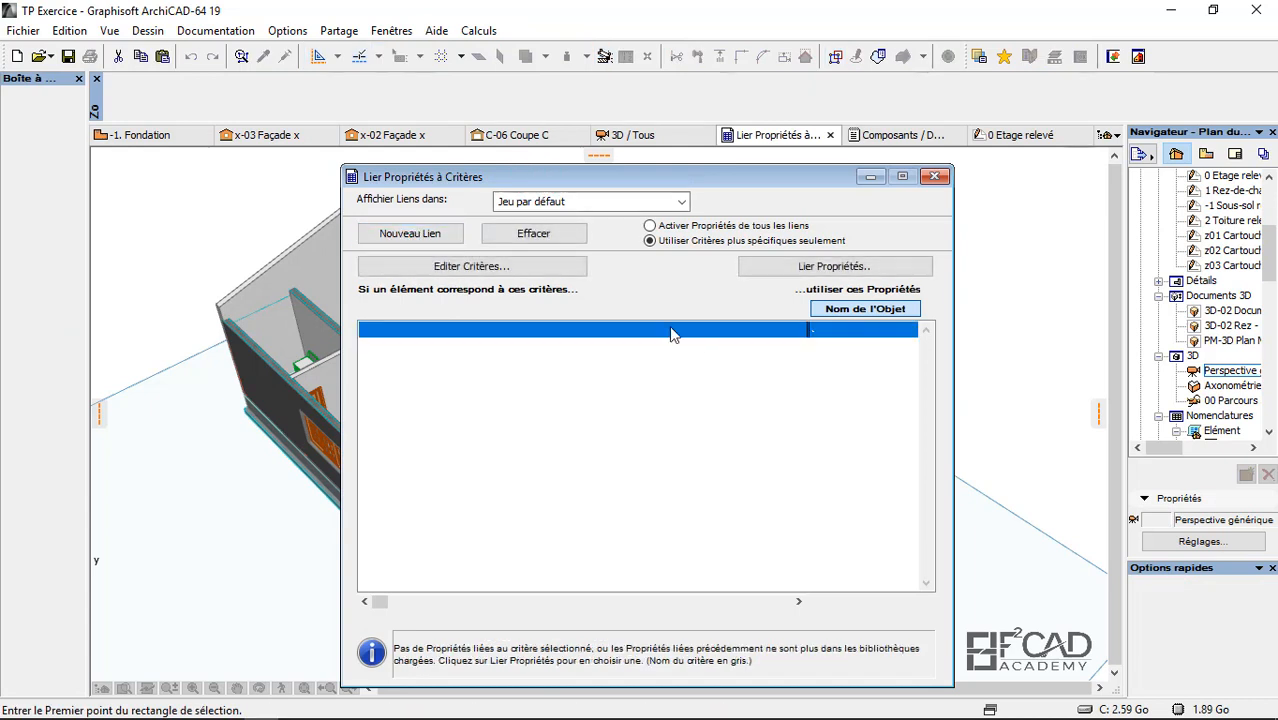
click(548, 233)
click(565, 201)
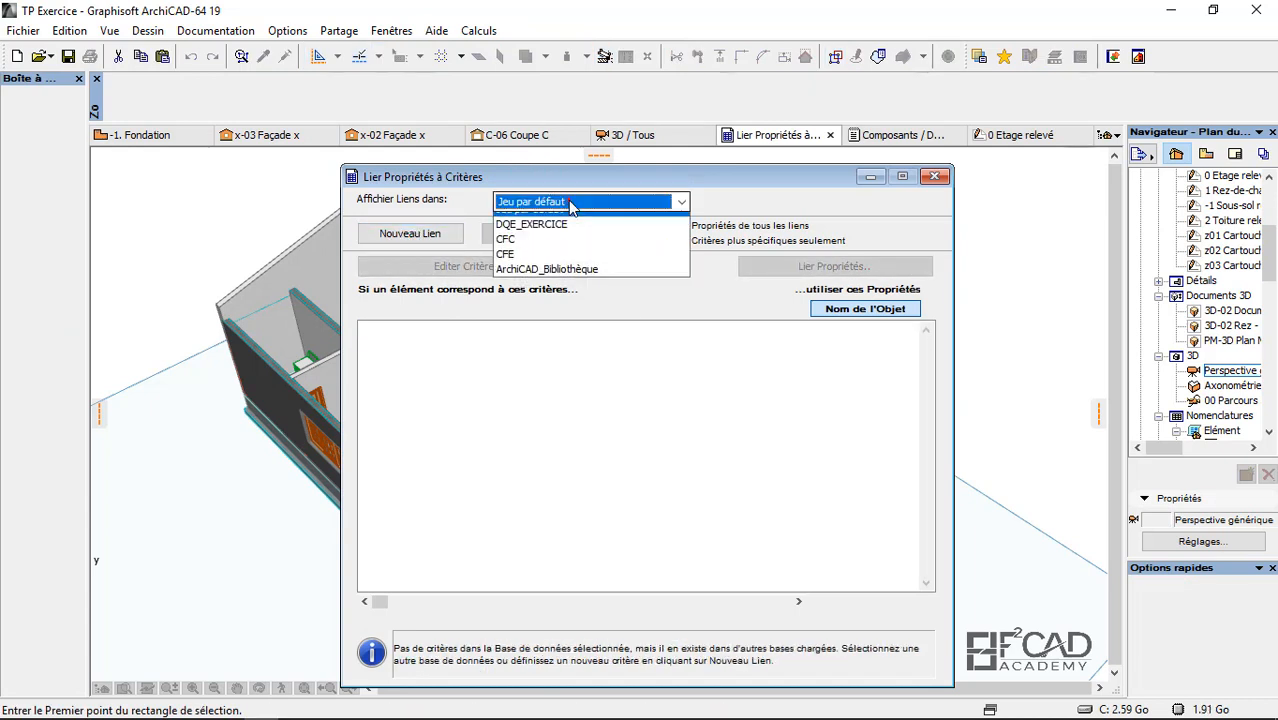
click(574, 236)
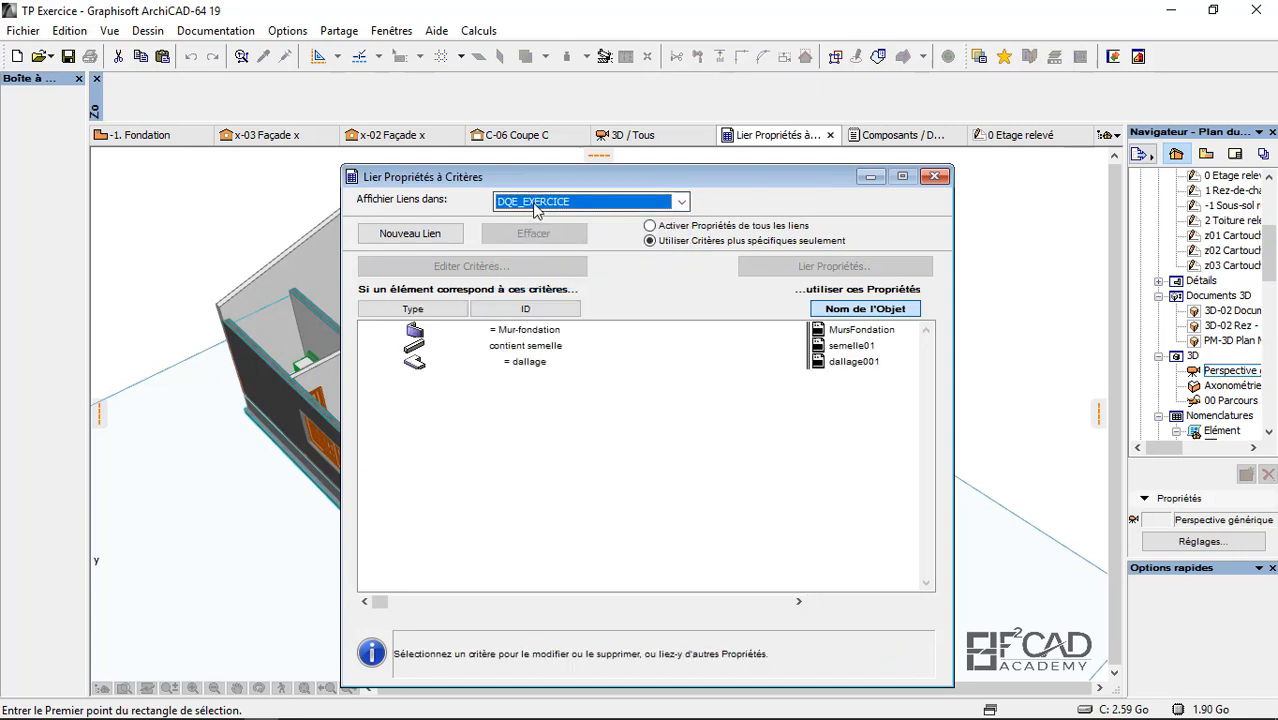
Step: Create a new link in DQE_EXERCICE and set the element type of its criteria to Mur
click(440, 237)
click(465, 267)
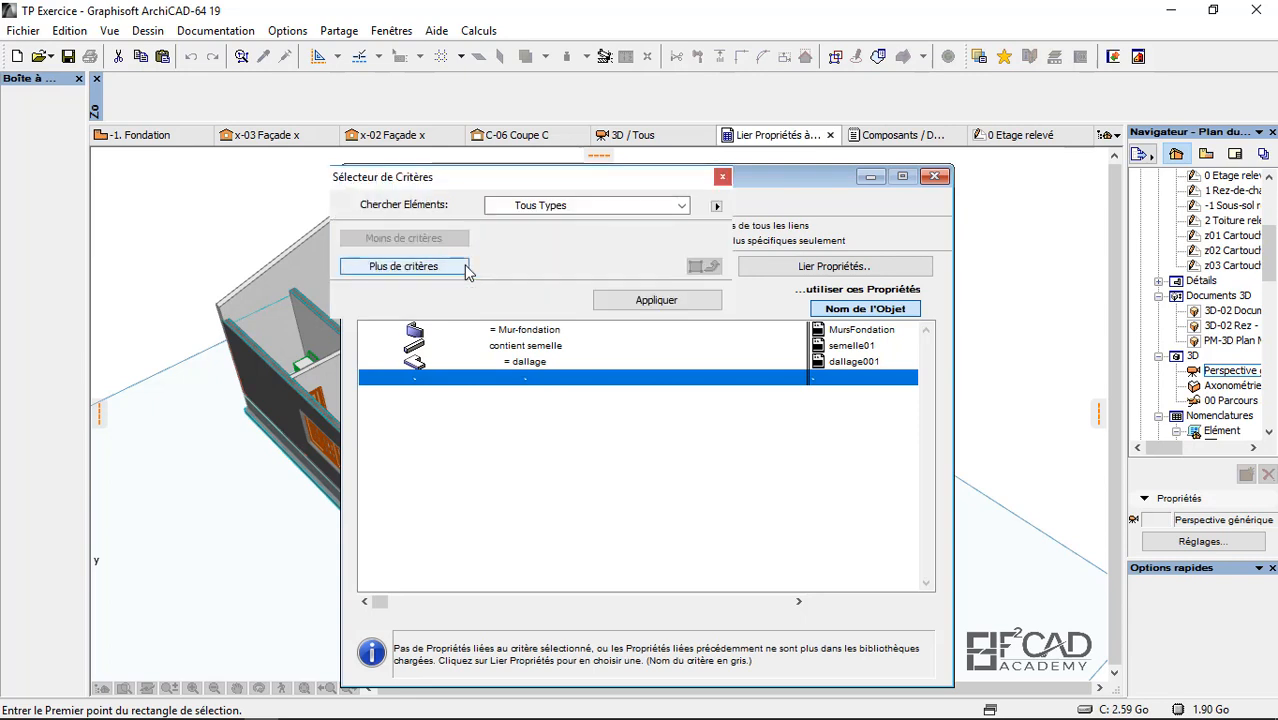
drag(550, 176, 555, 213)
click(590, 242)
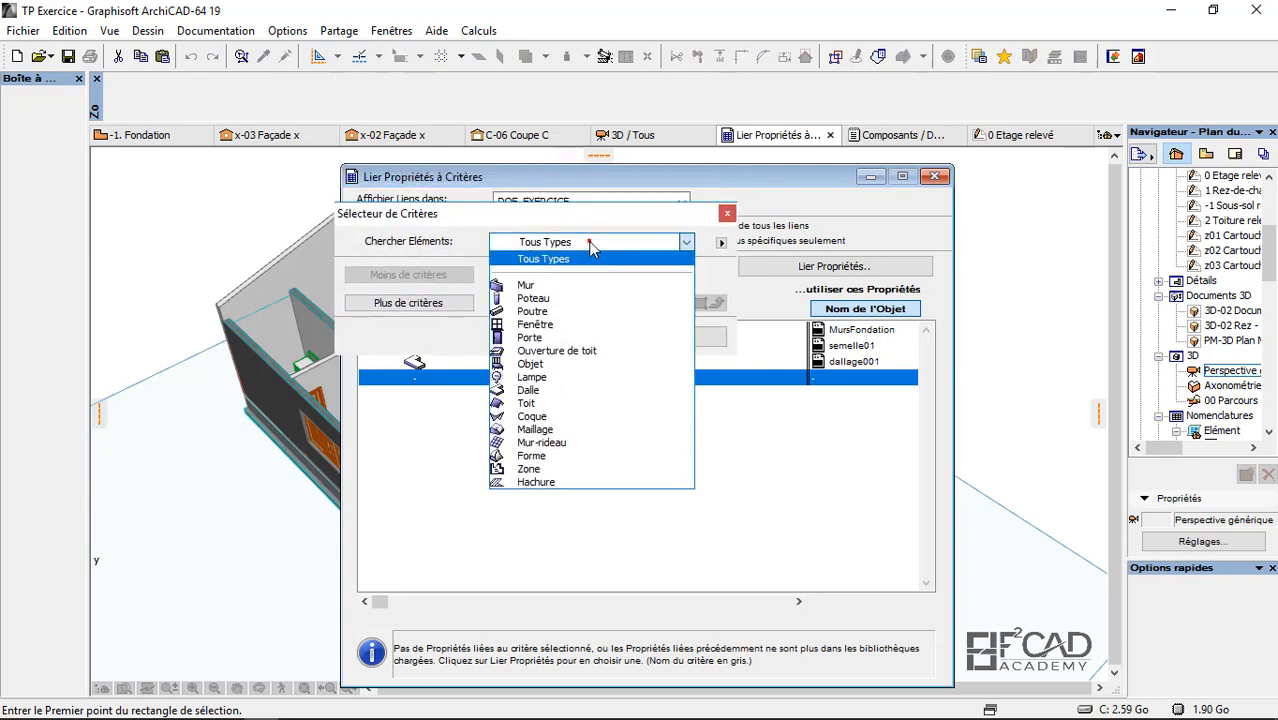
click(555, 285)
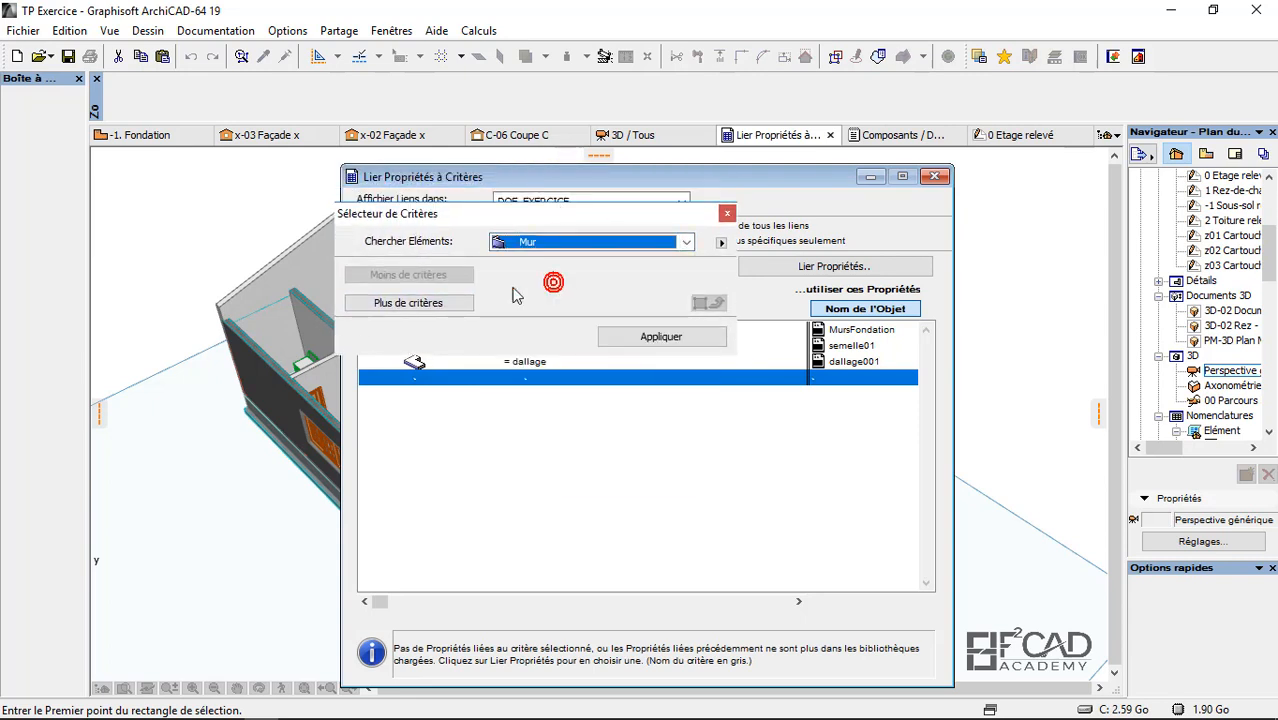
Step: Add an ID Elément criterion to the wall link with the operator "est" and the value MurExt-001
click(385, 303)
click(420, 276)
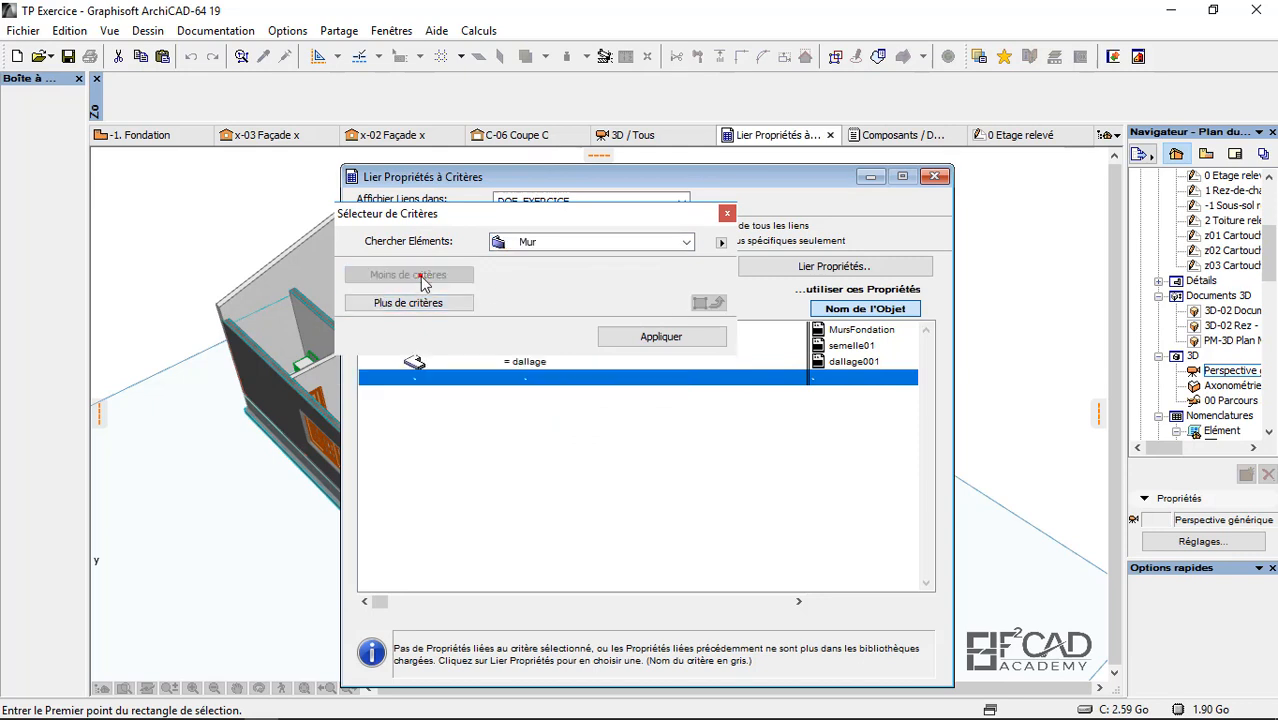
click(408, 302)
click(395, 304)
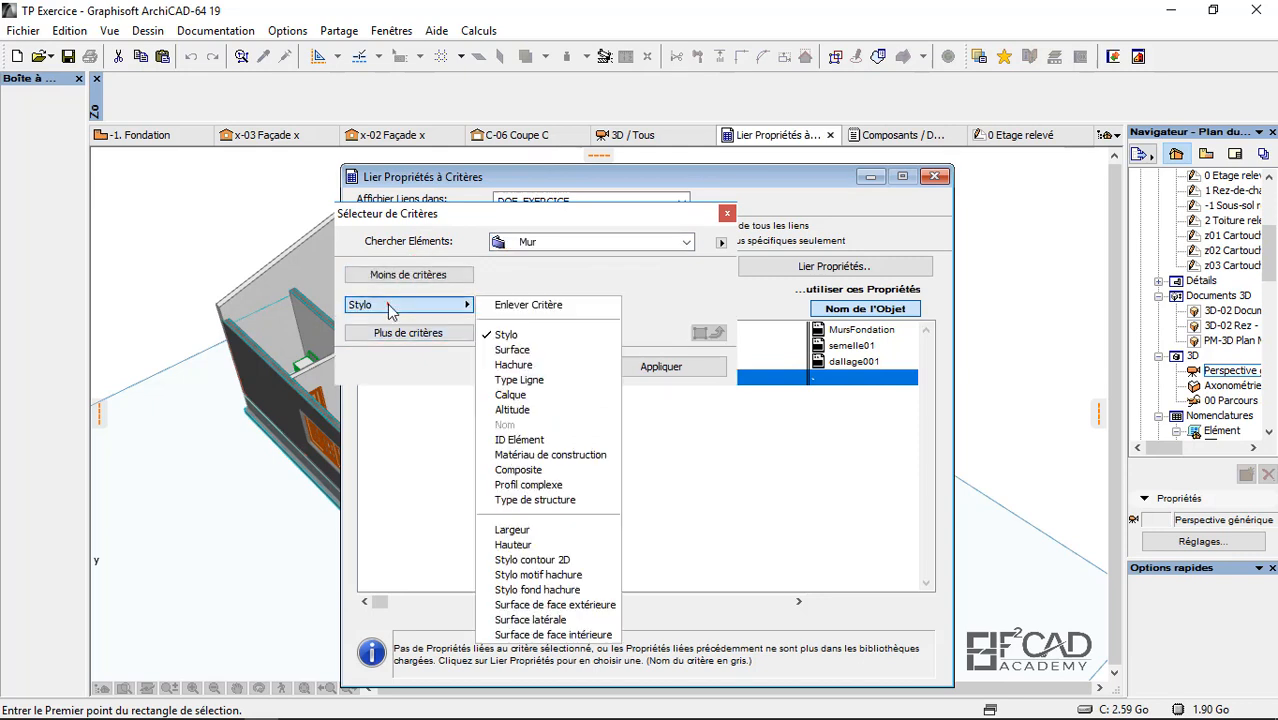
click(515, 440)
click(580, 304)
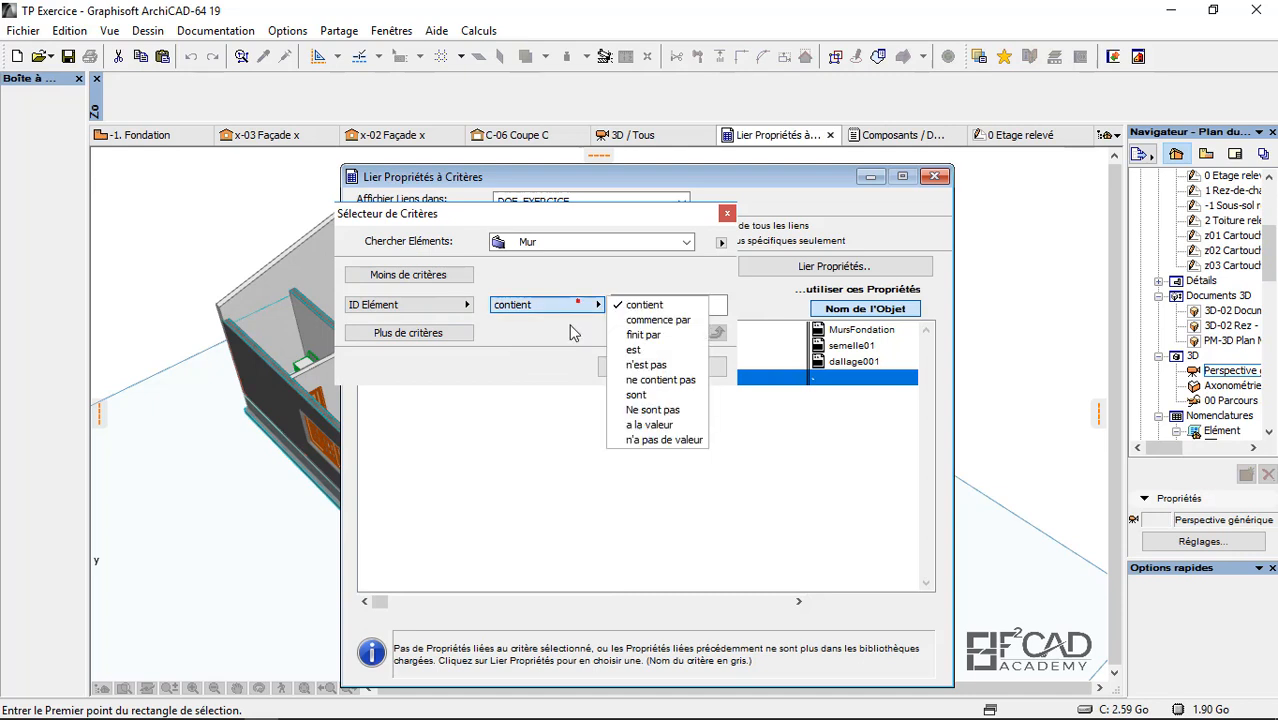
click(630, 350)
click(636, 306)
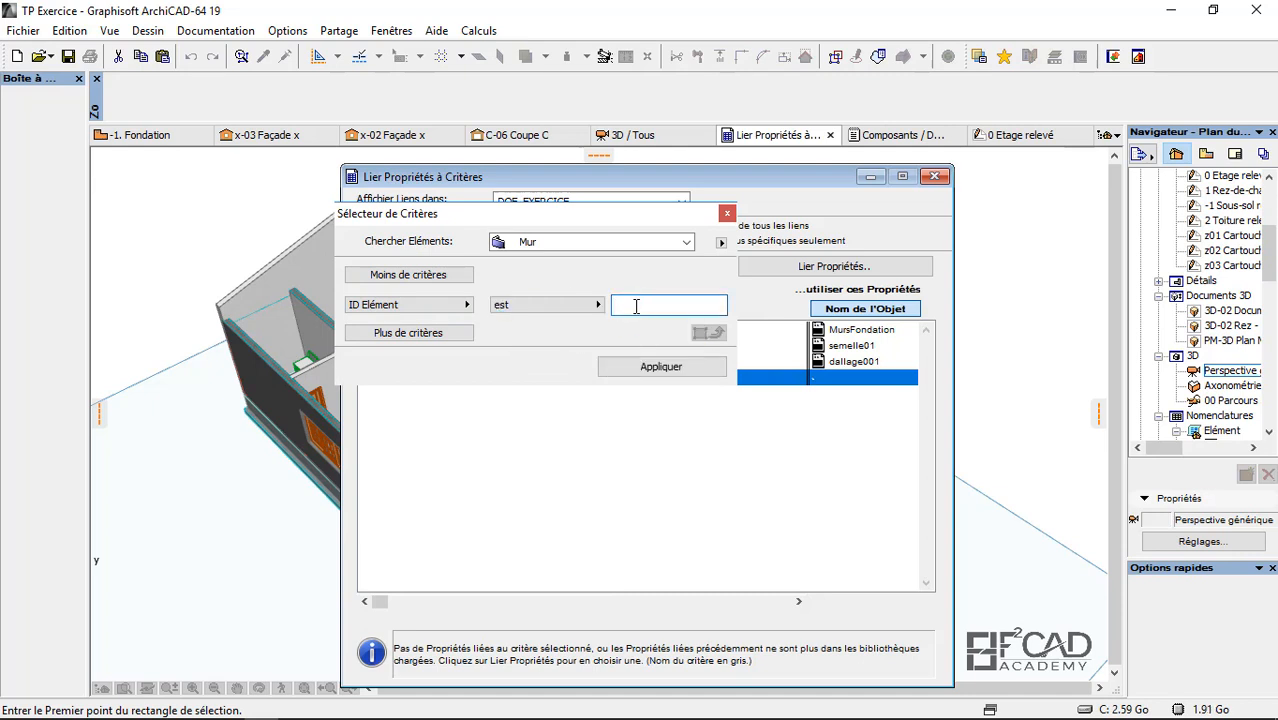
text(MurExt-001)
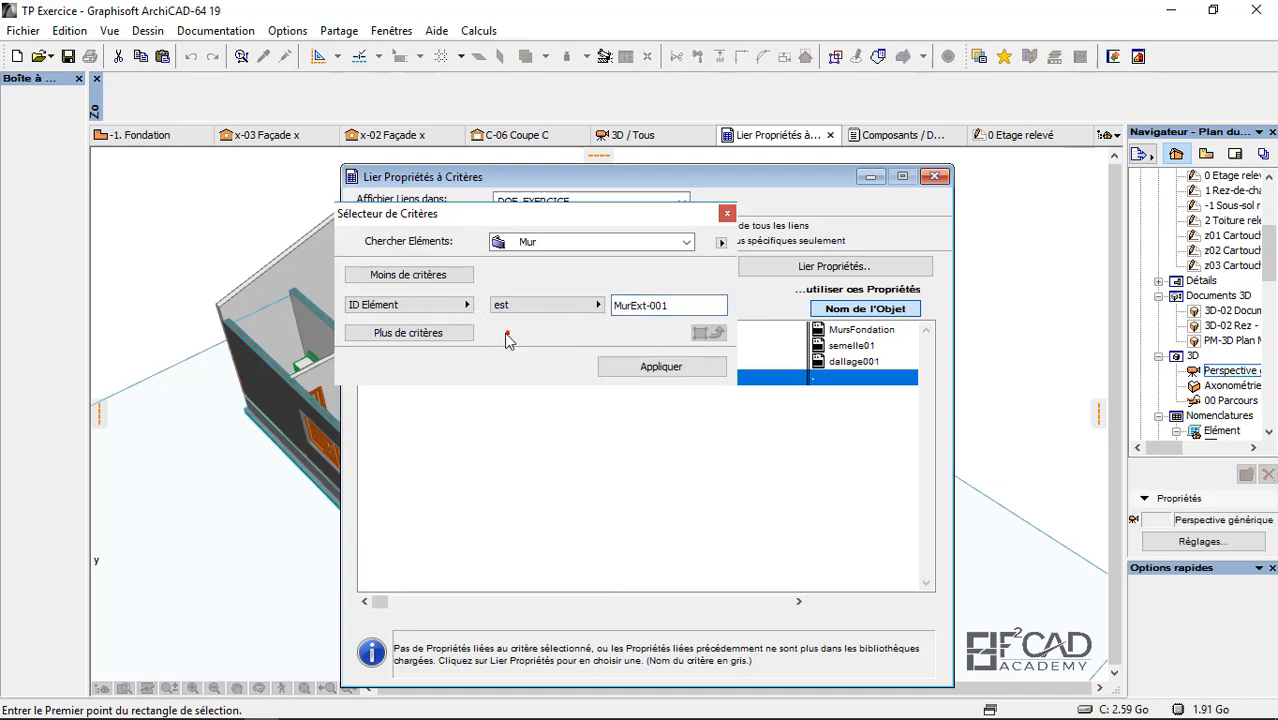
Step: Try to add a second ID Elément criterion to the wall link, and remove the extra criterion row
click(392, 333)
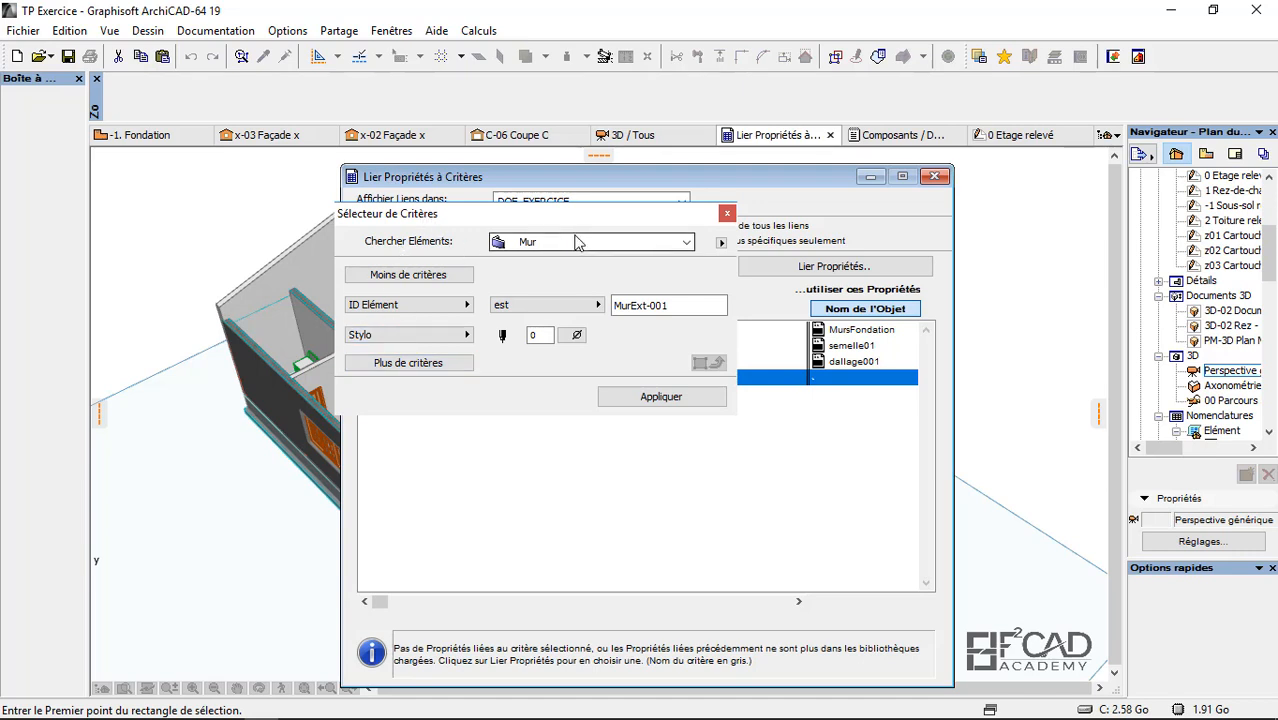
click(410, 335)
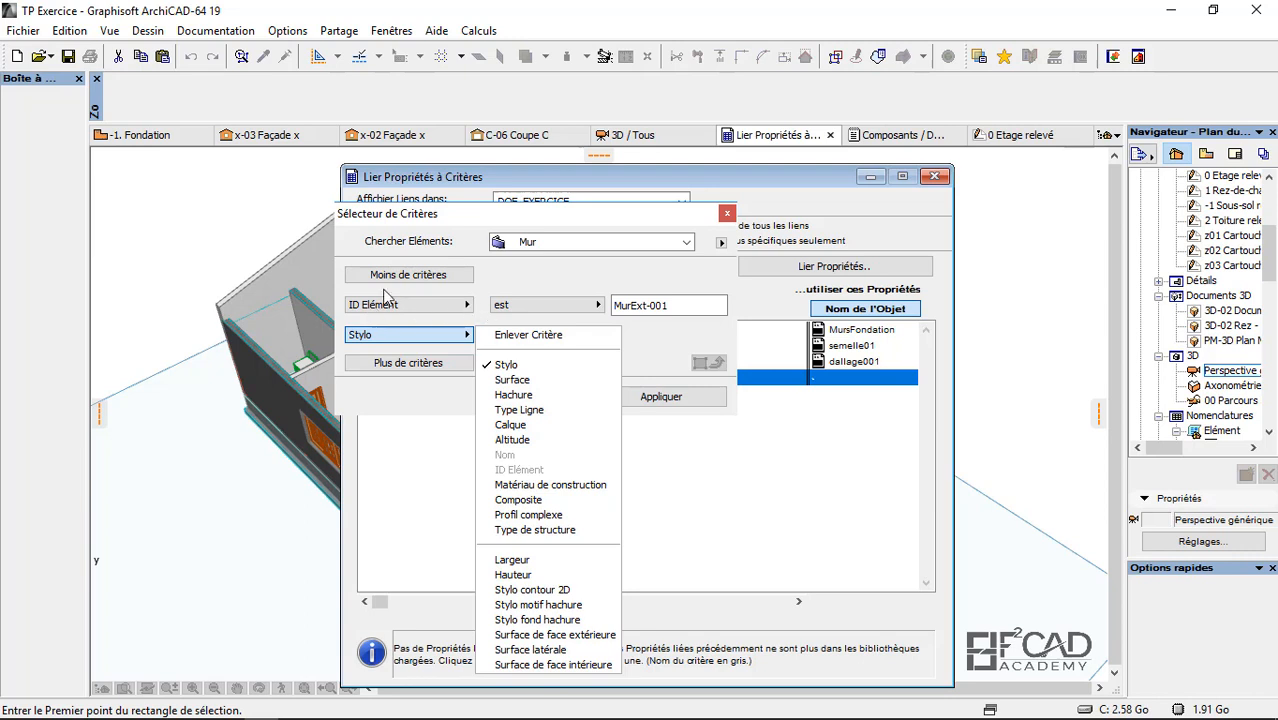
click(659, 331)
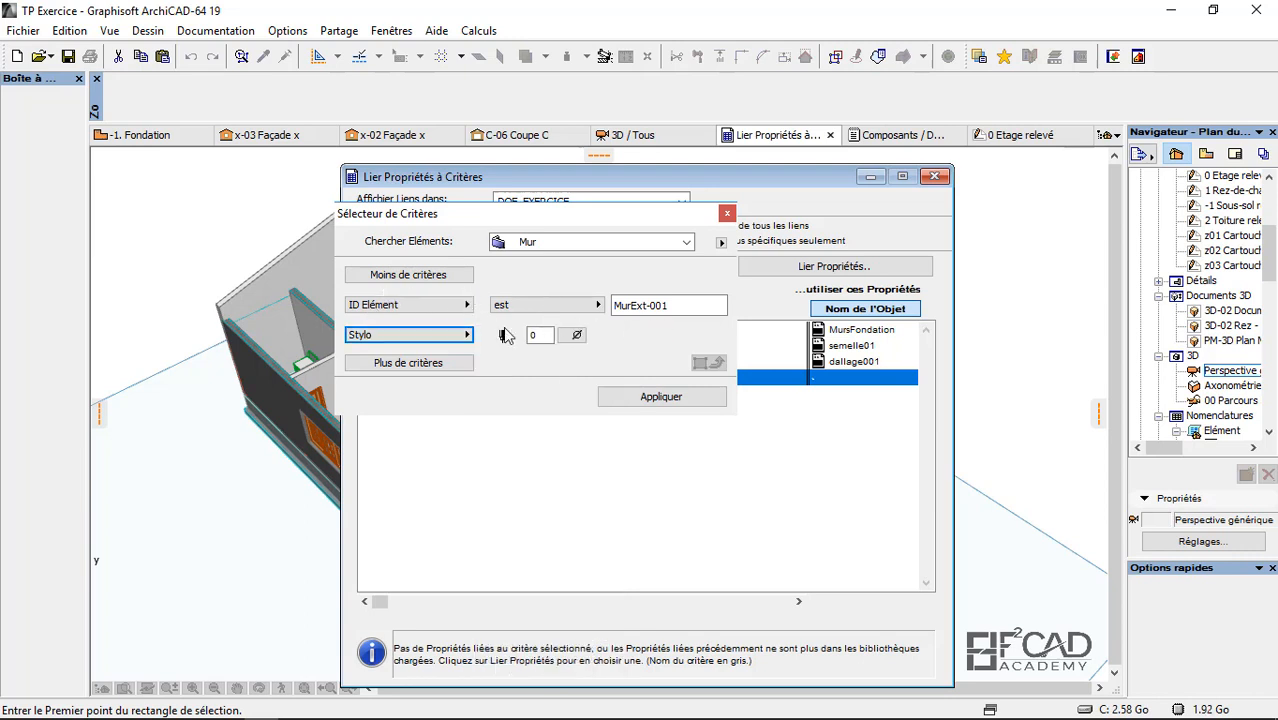
click(412, 336)
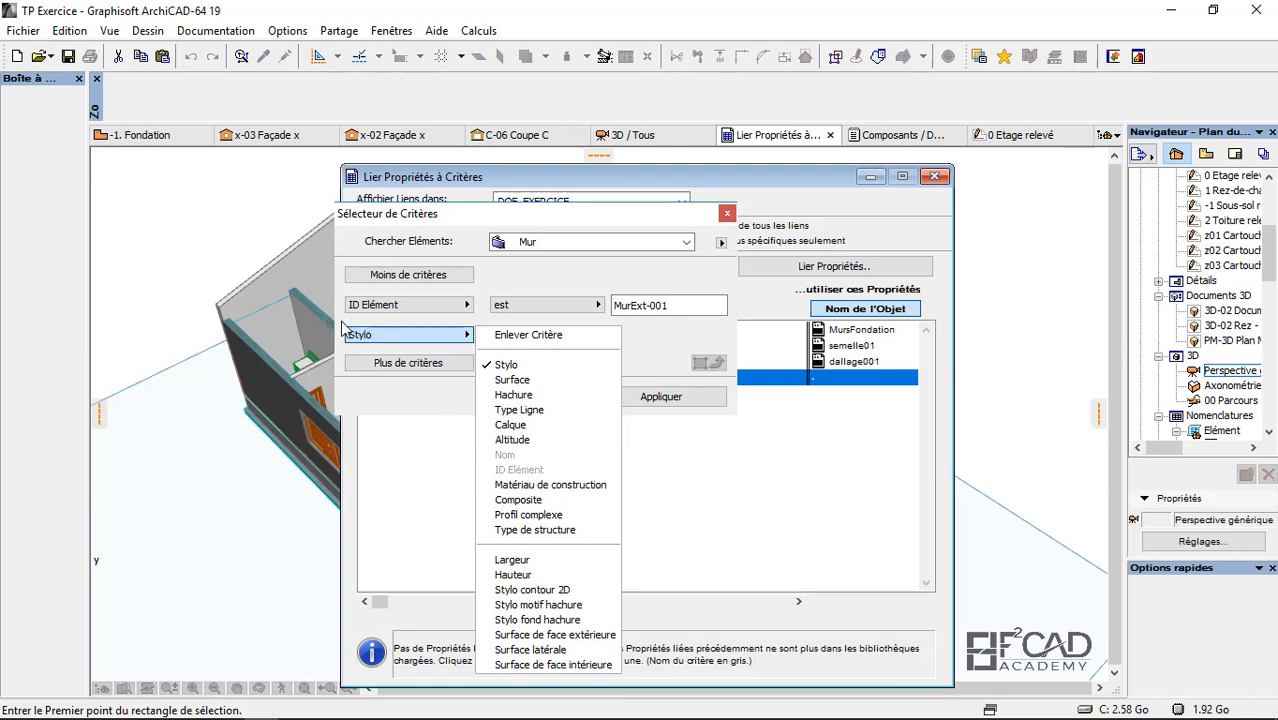
click(440, 335)
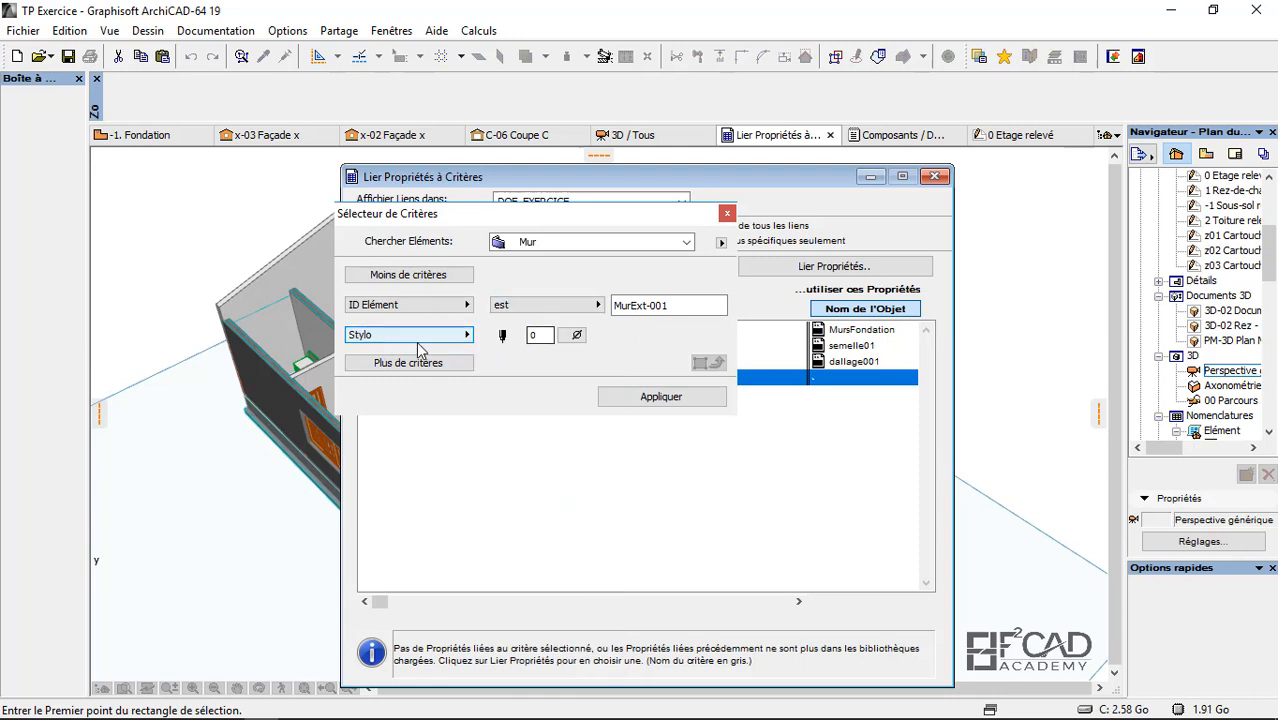
click(424, 286)
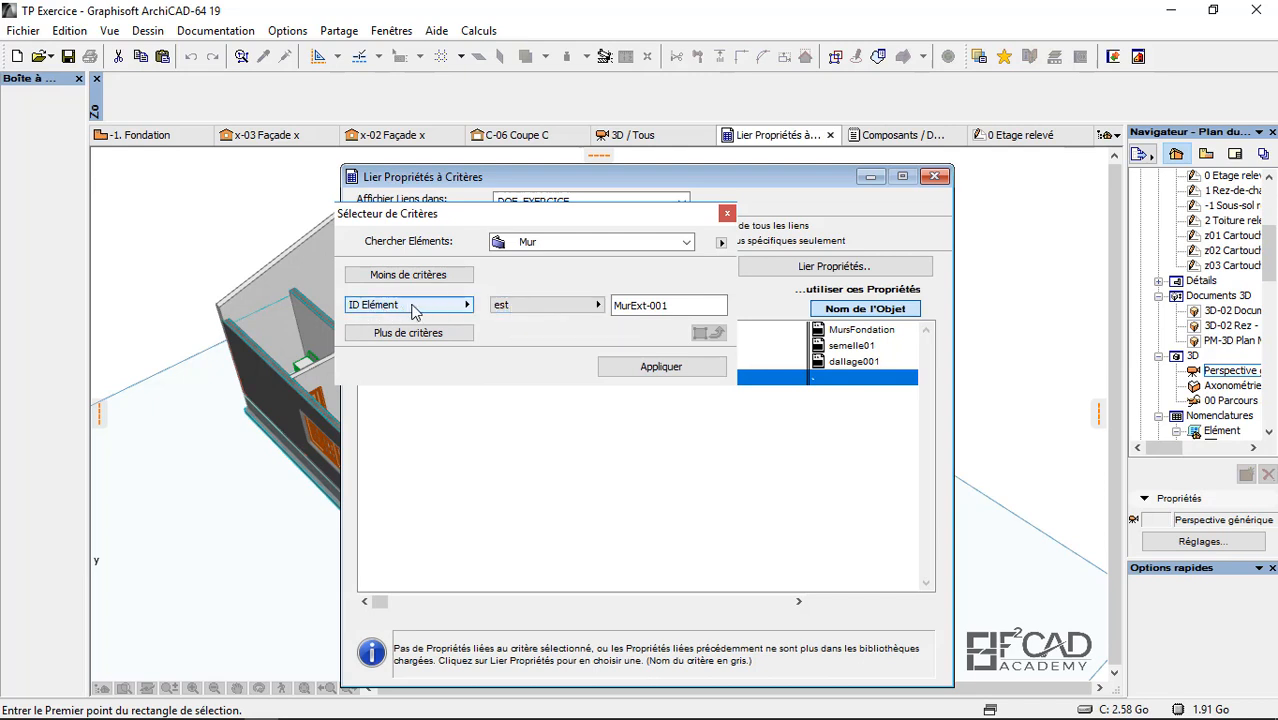
Step: Set the wall link's ID Elément criterion to "contient" with the value Mur, and apply it
click(585, 304)
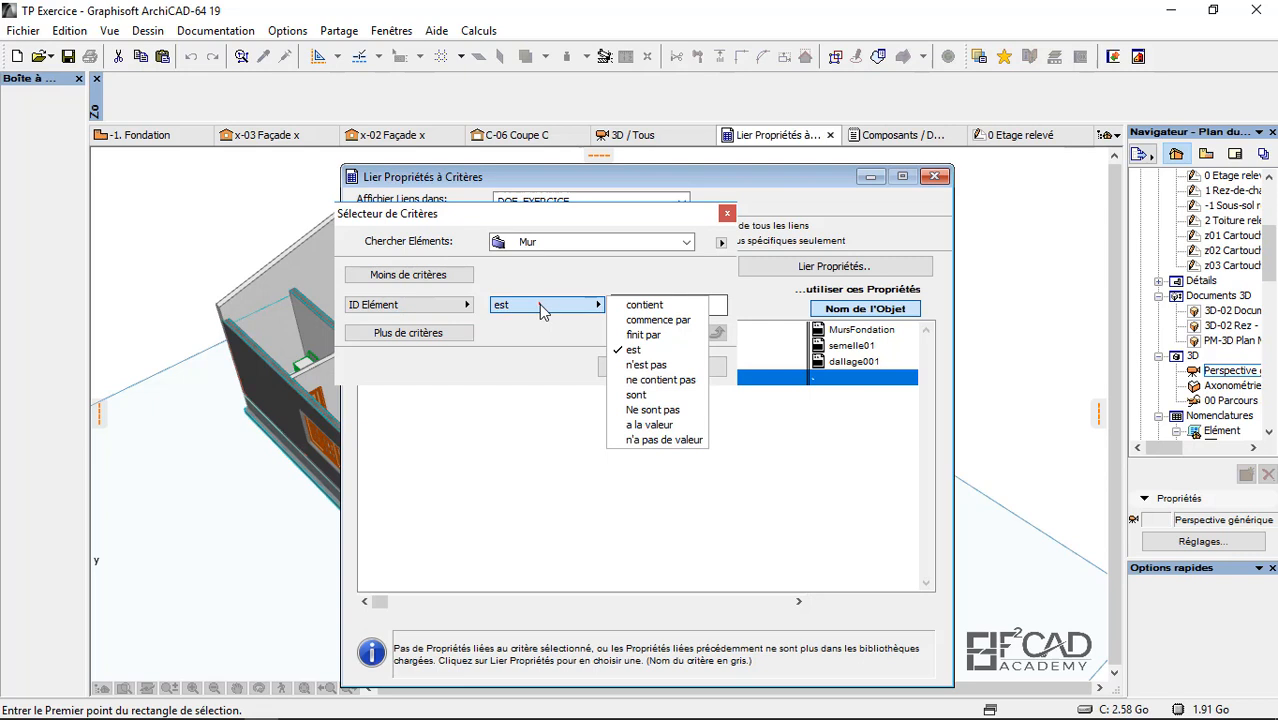
click(644, 305)
drag(680, 306, 629, 305)
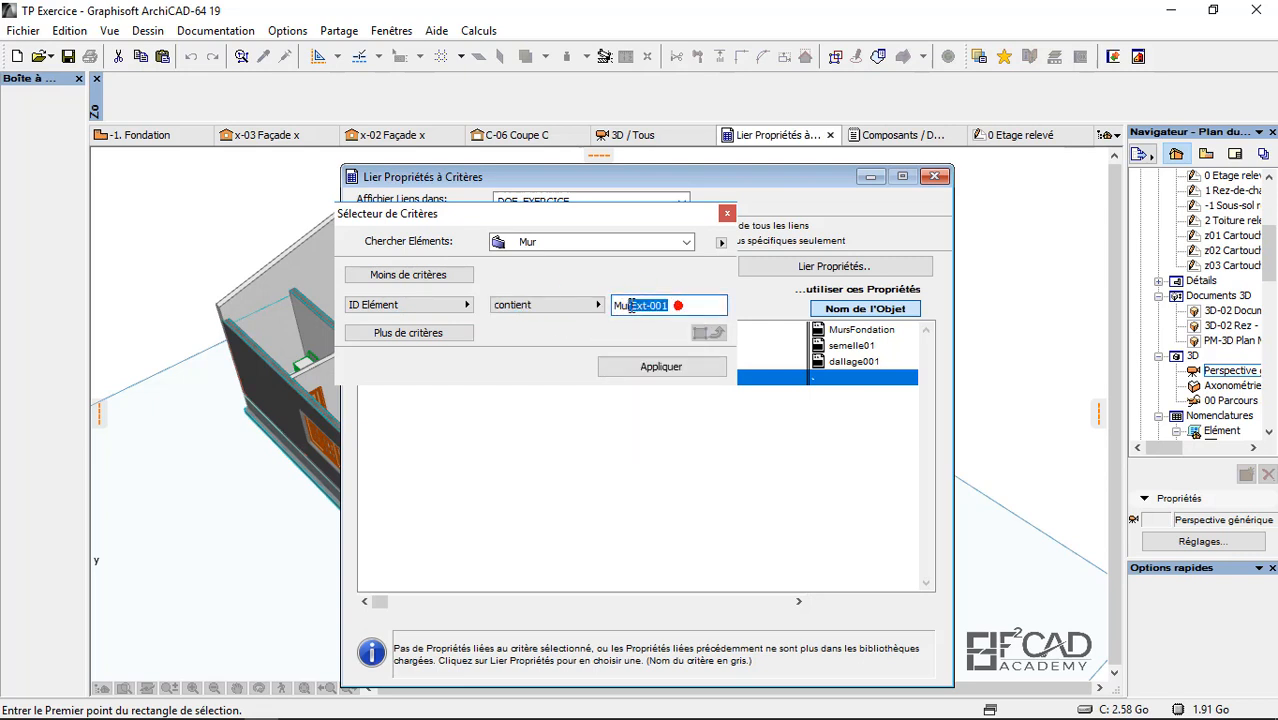
key(BackSpace)
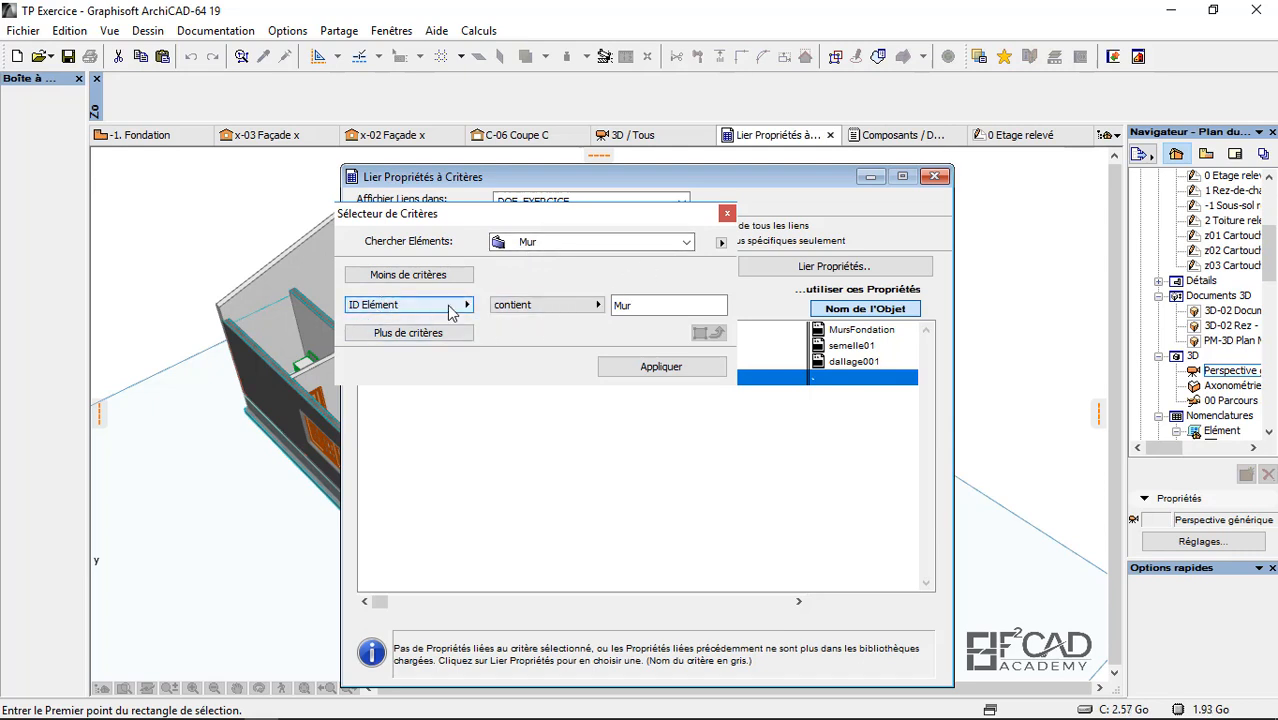
double_click(635, 303)
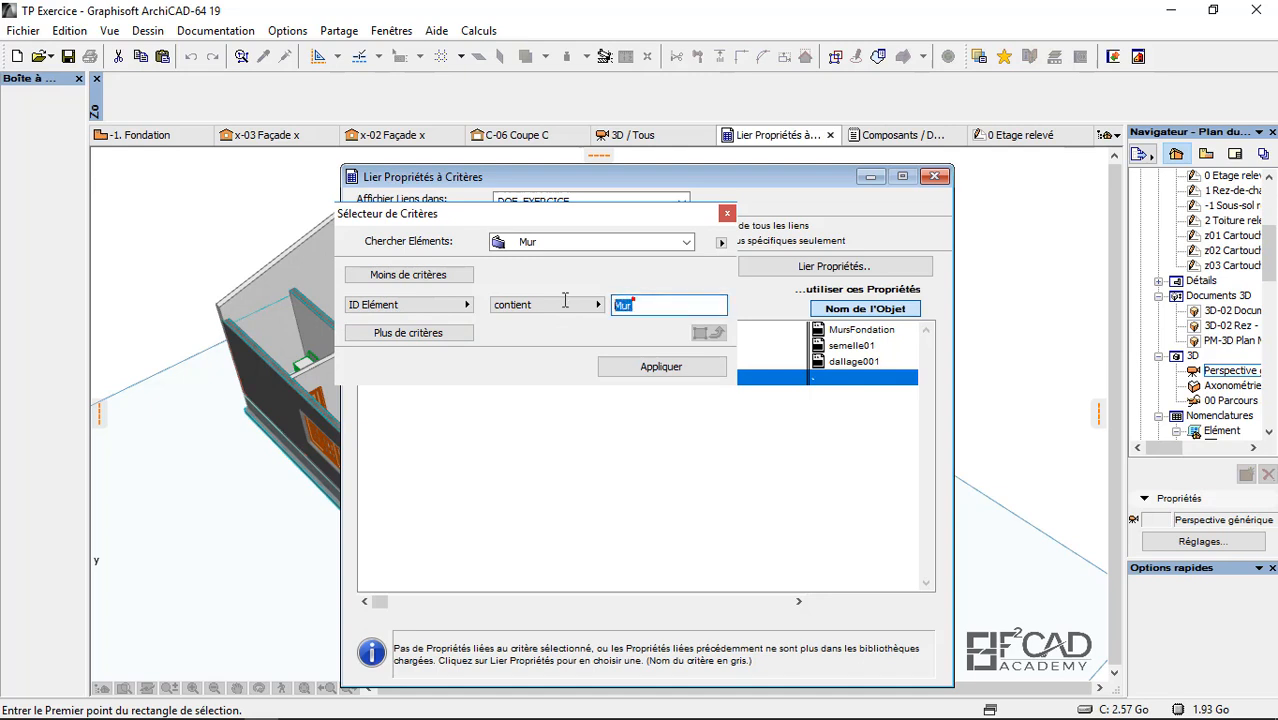
click(656, 367)
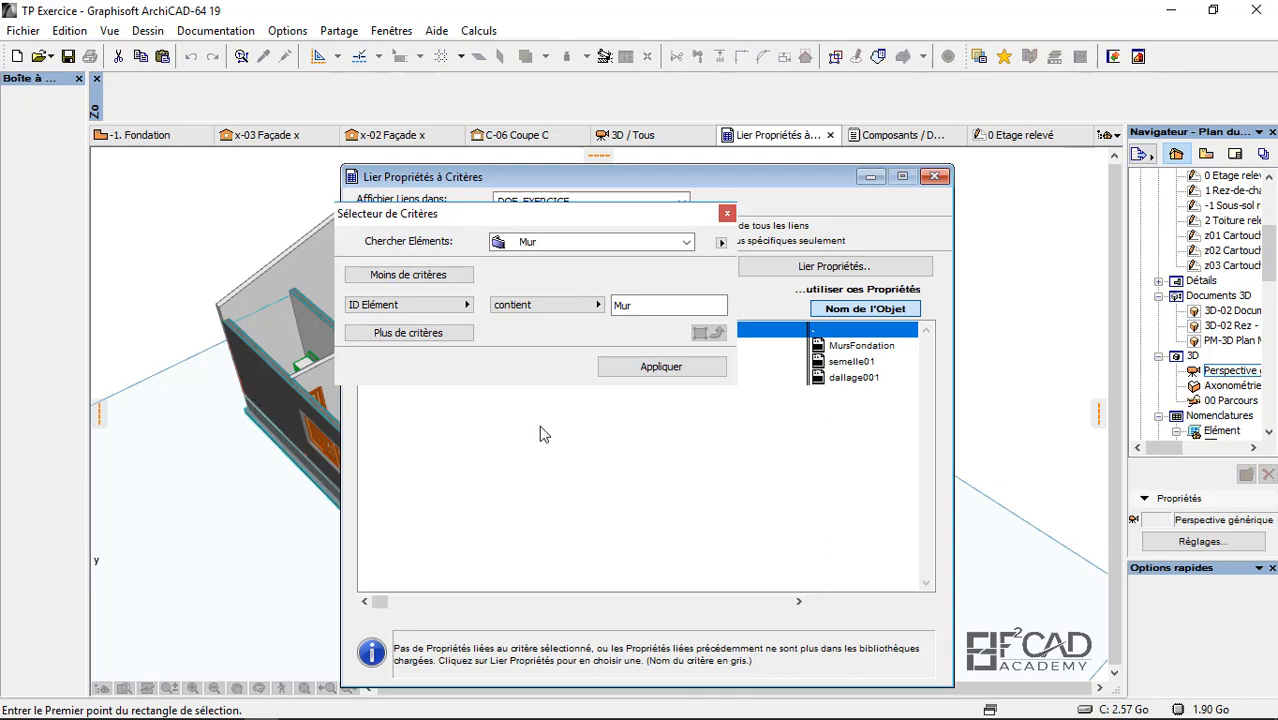
click(682, 370)
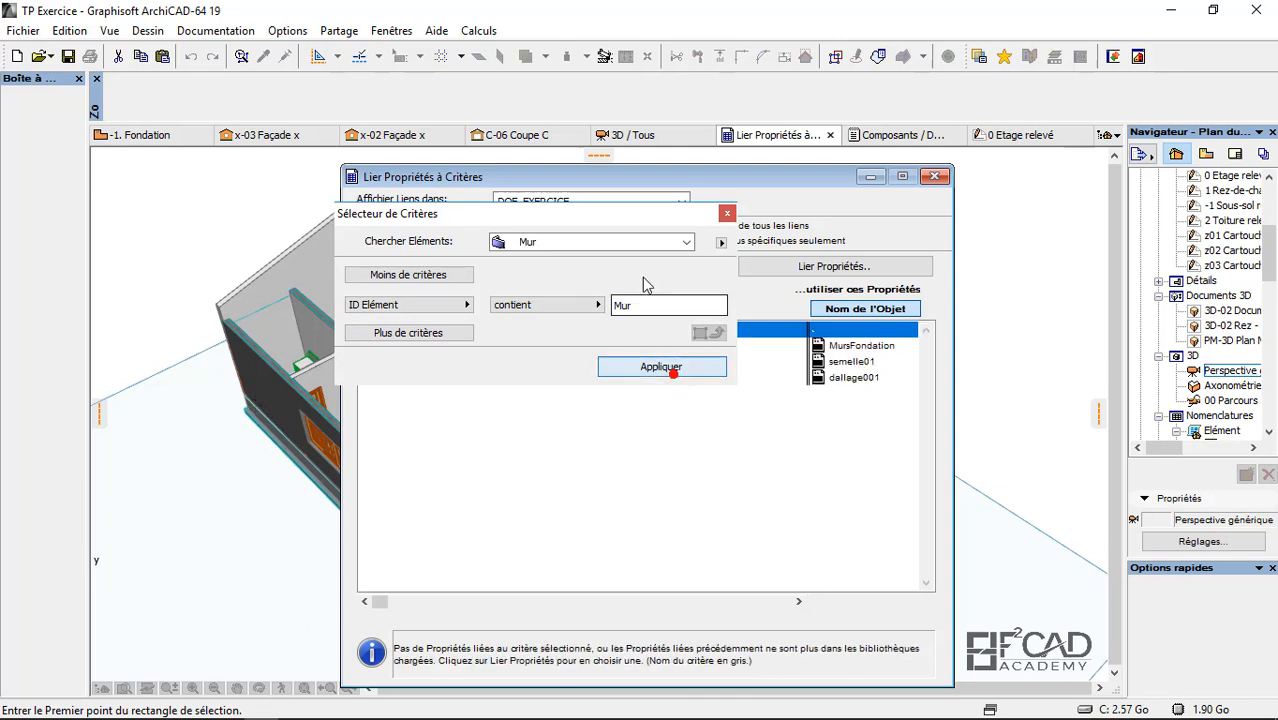
click(727, 214)
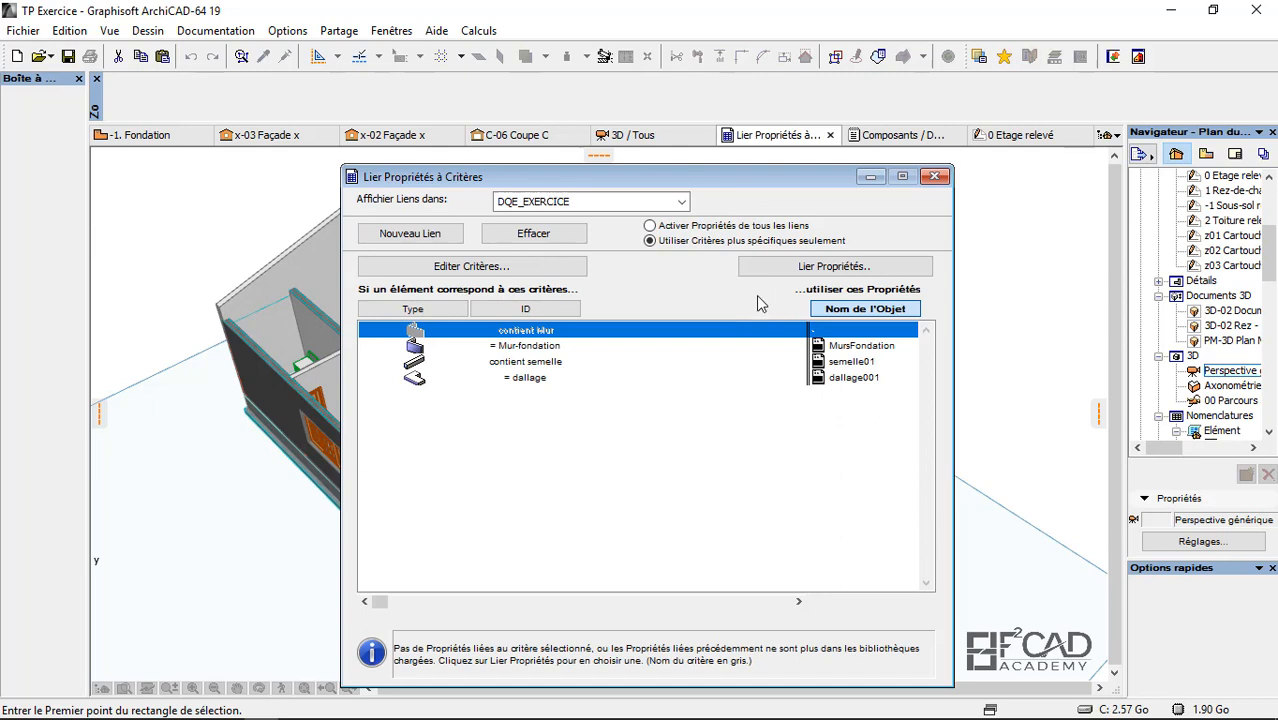
Step: Link the MursElevation property to the "contient Mur" criterion and save the changes to the property links
click(799, 267)
click(577, 259)
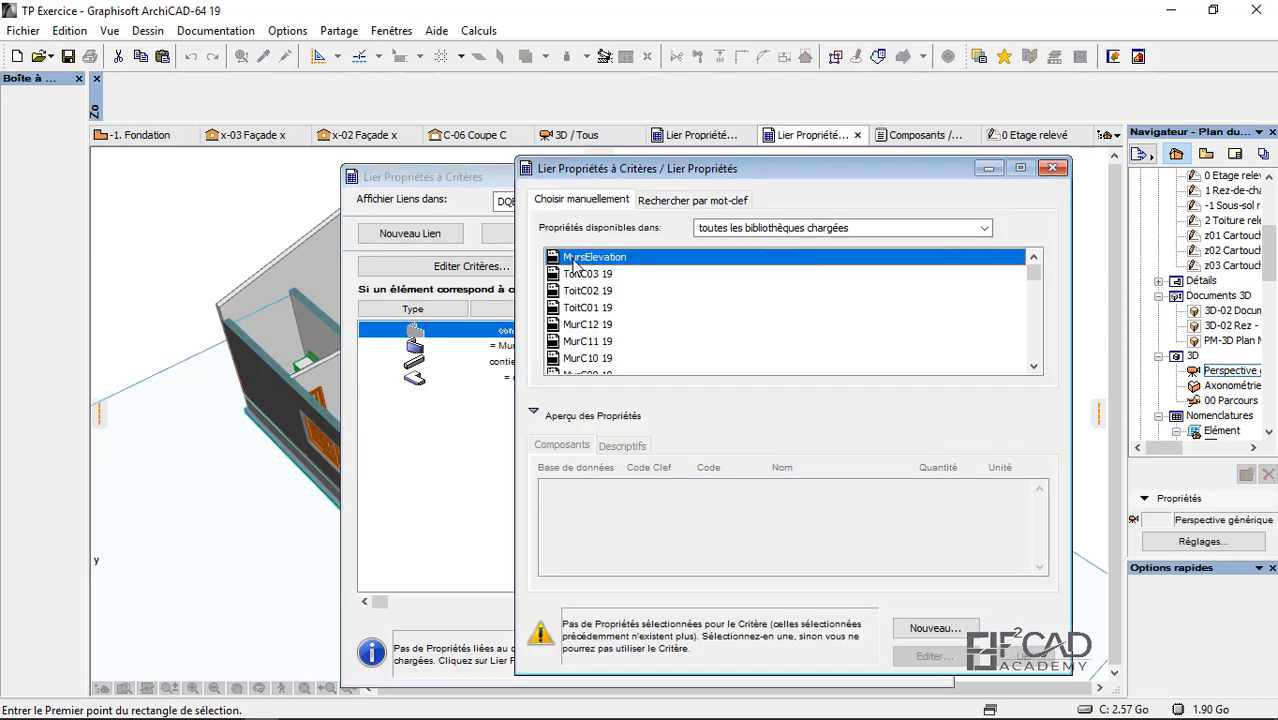
click(1030, 657)
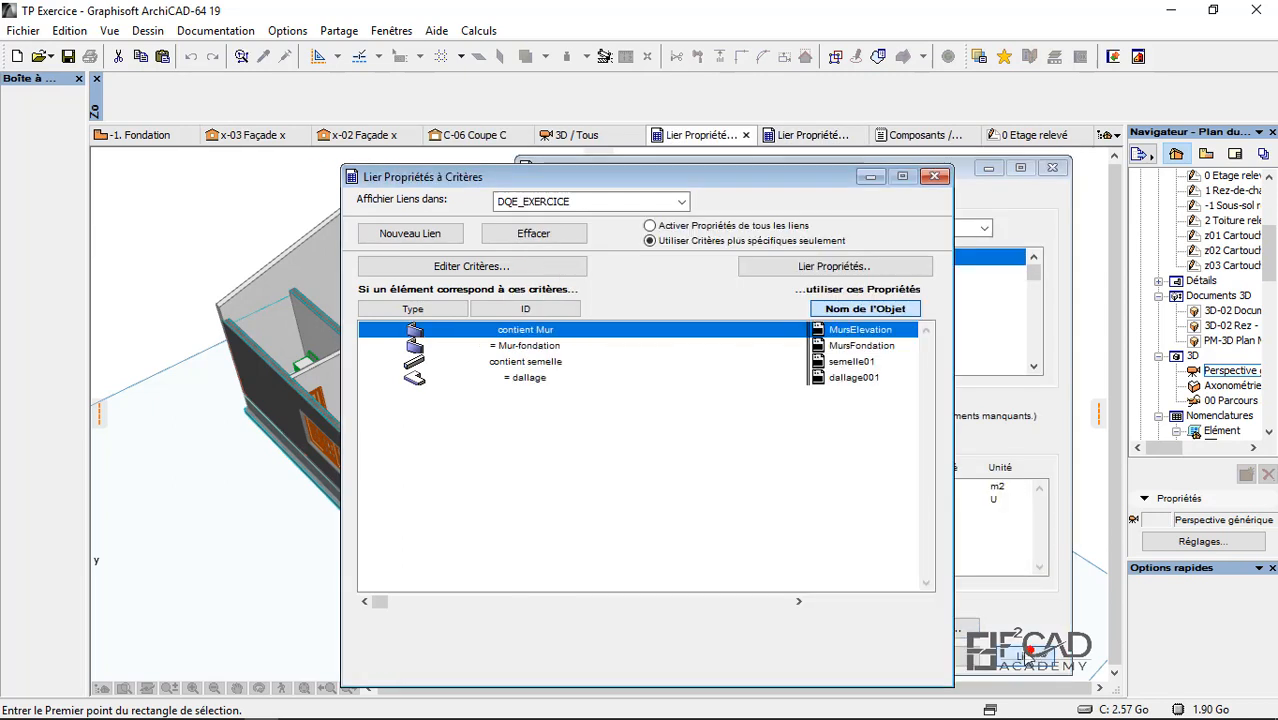
click(582, 336)
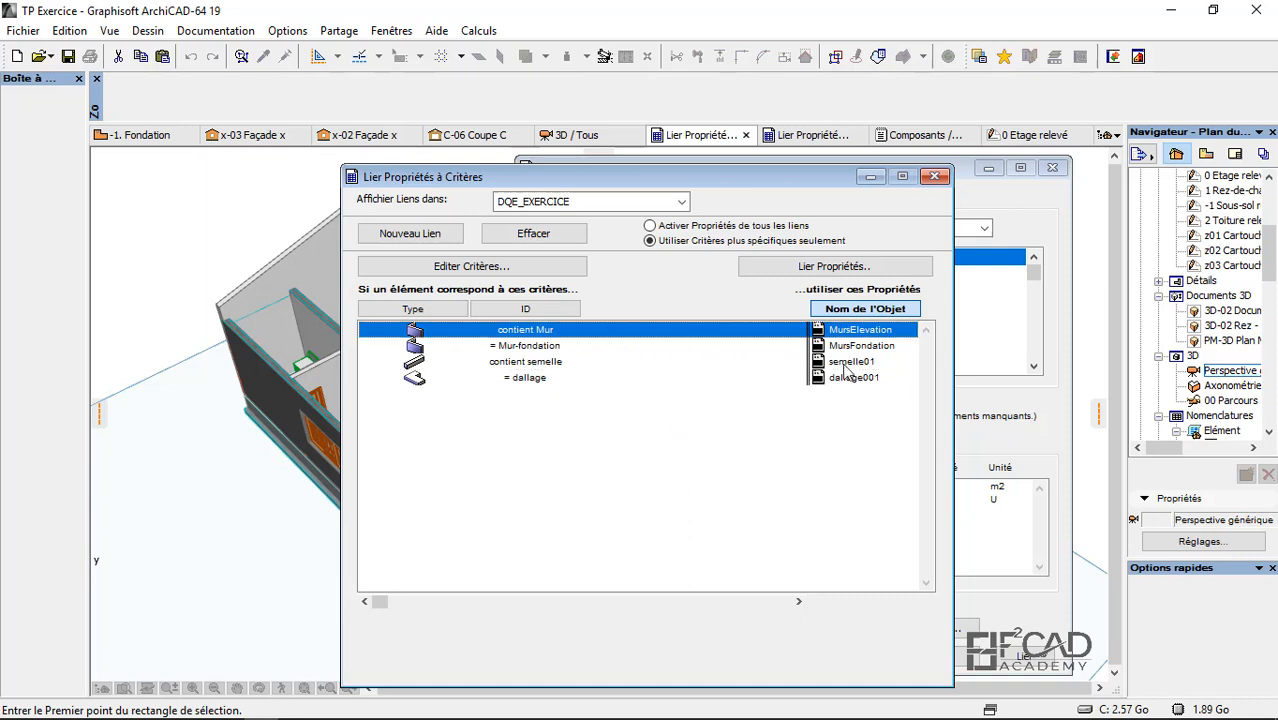
click(934, 176)
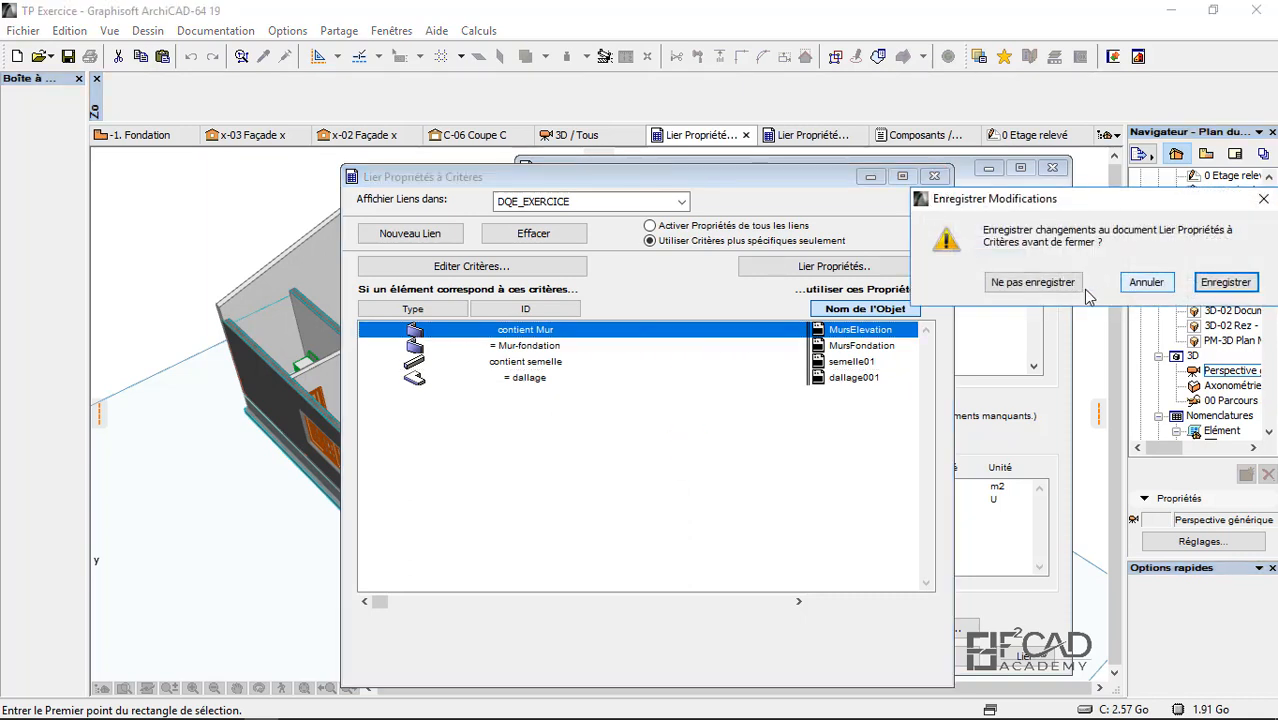
click(1198, 284)
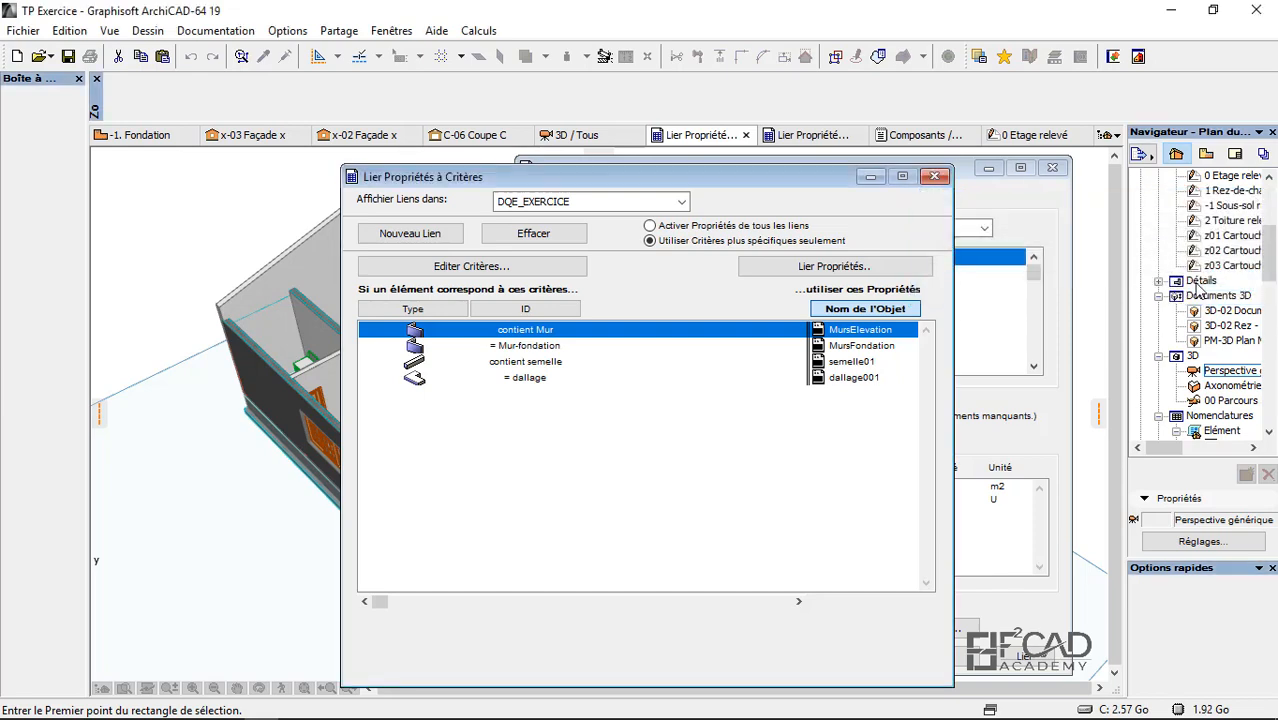
Step: Close the outdated DQE001 component list and generate it again from the model
scroll(521, 307, down, 3)
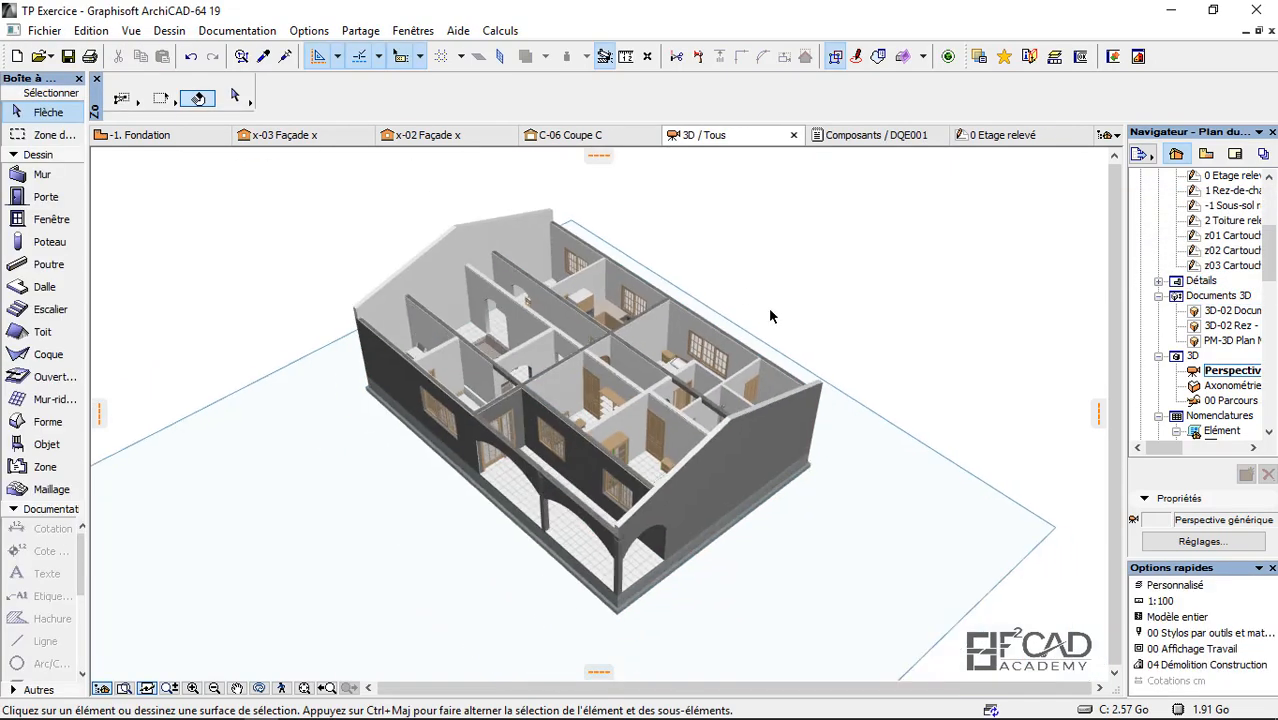
click(938, 135)
click(242, 30)
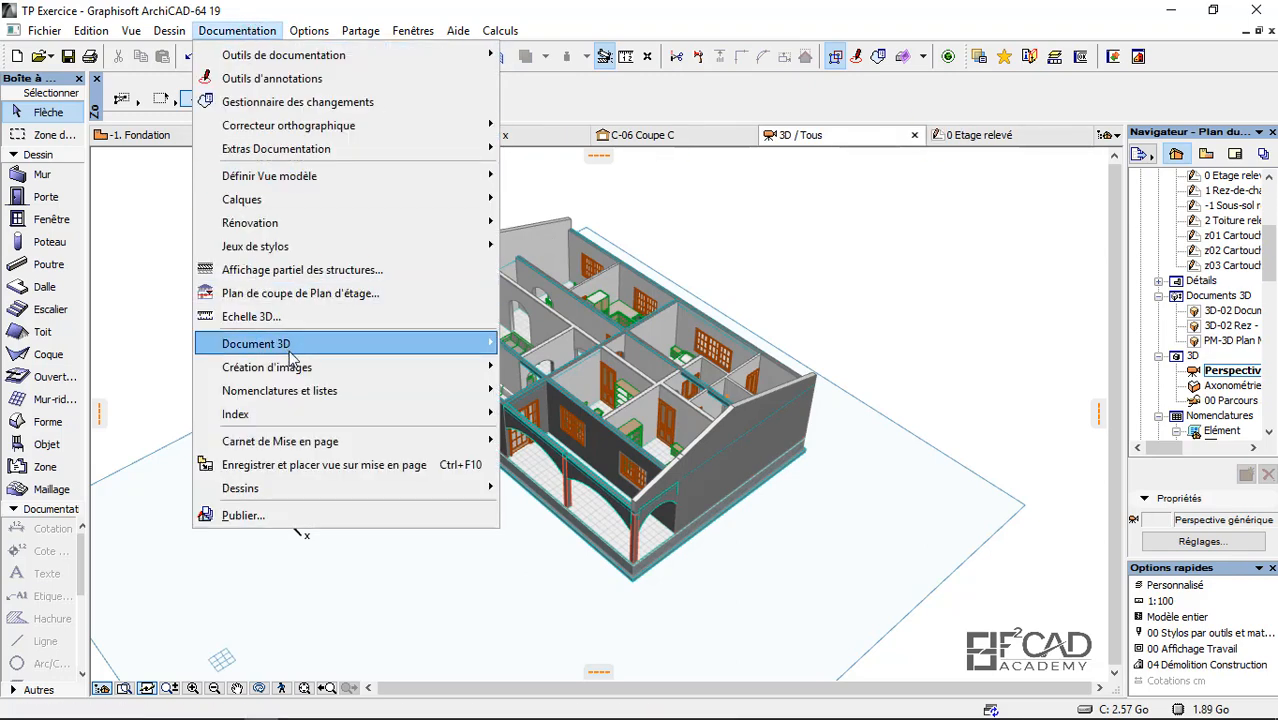
mouse_move(300, 390)
mouse_move(560, 441)
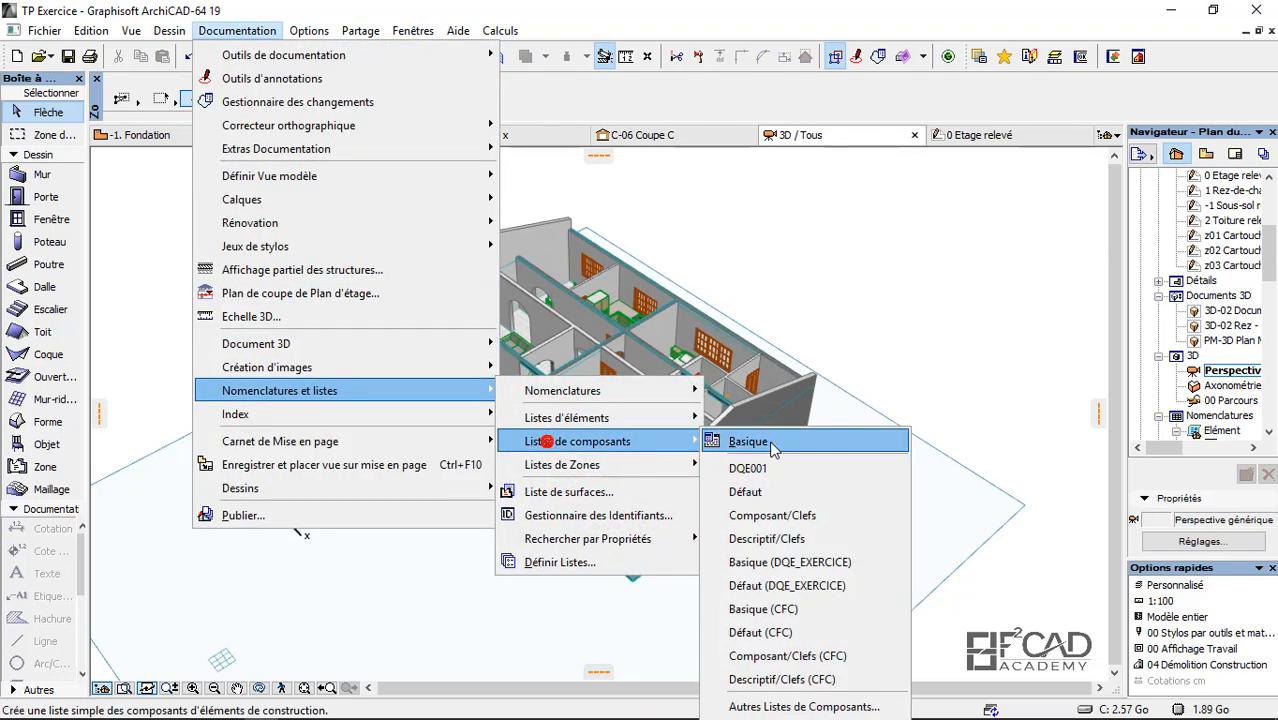
click(765, 545)
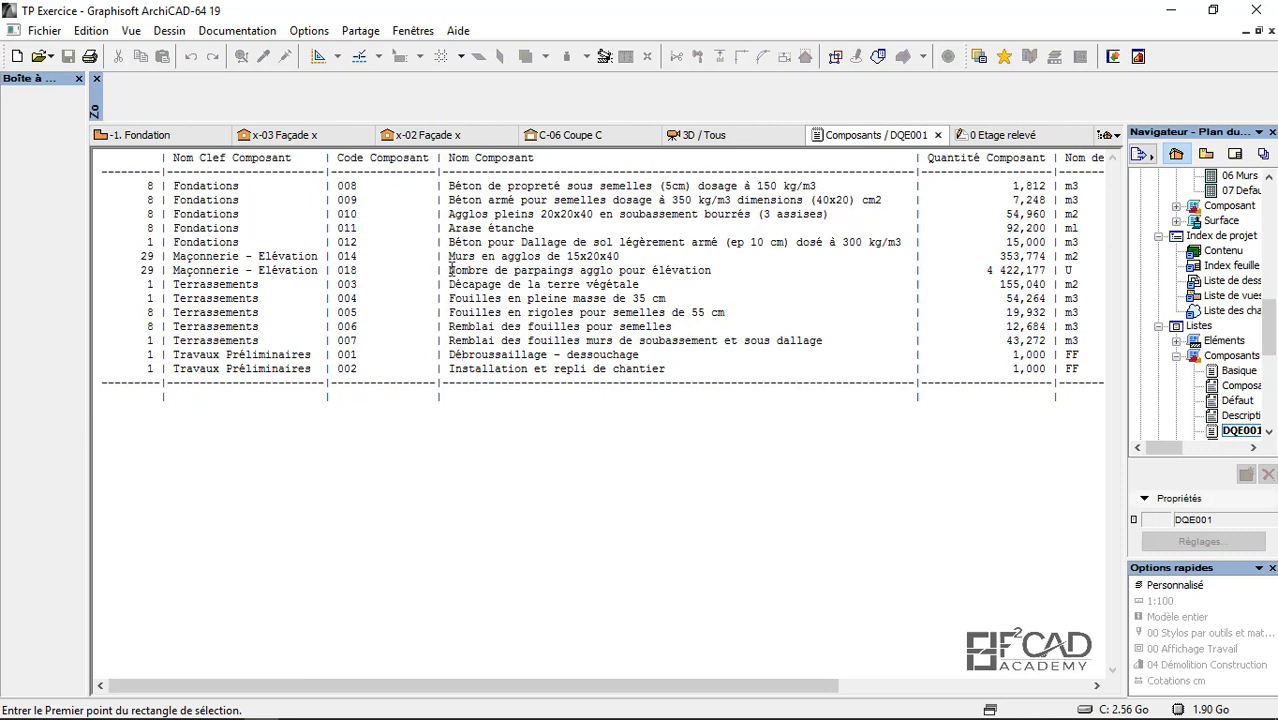
Step: Examine the quantities of "Murs en agglos de 15x20x40" and "Nombre de parpaings agglo pour élévation" in the DQE001 list
drag(451, 270, 1010, 266)
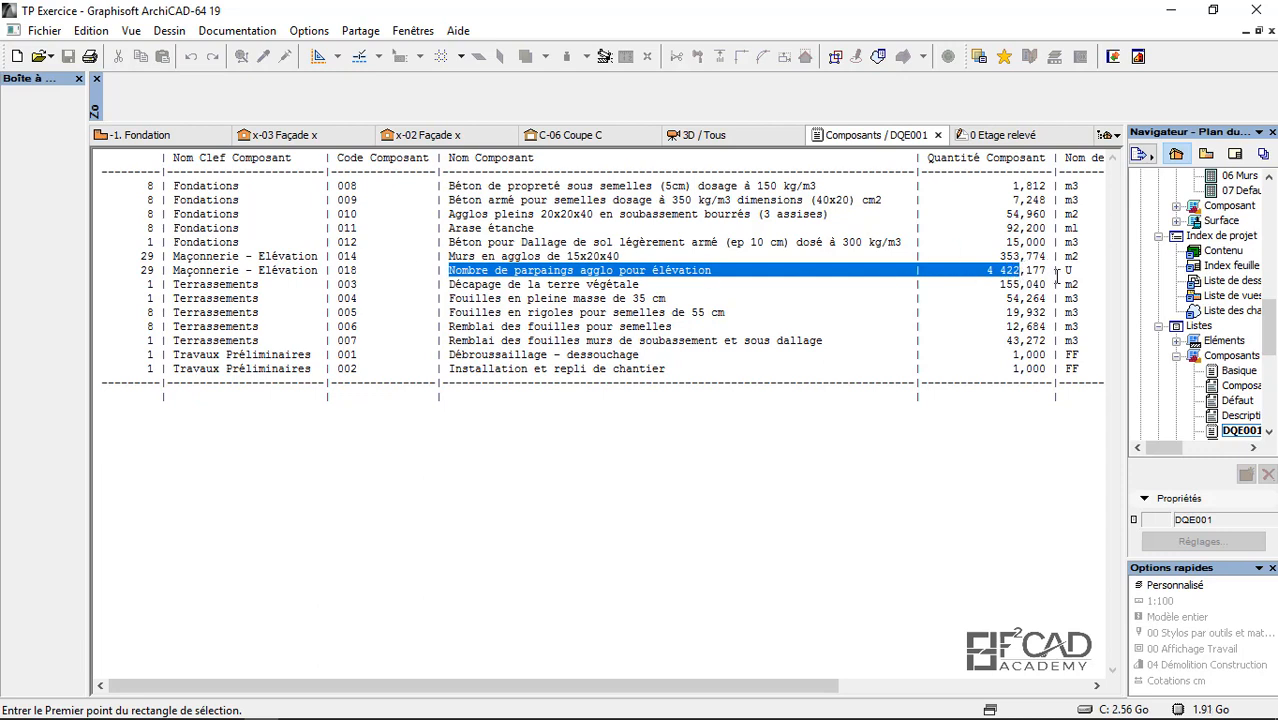
click(1048, 270)
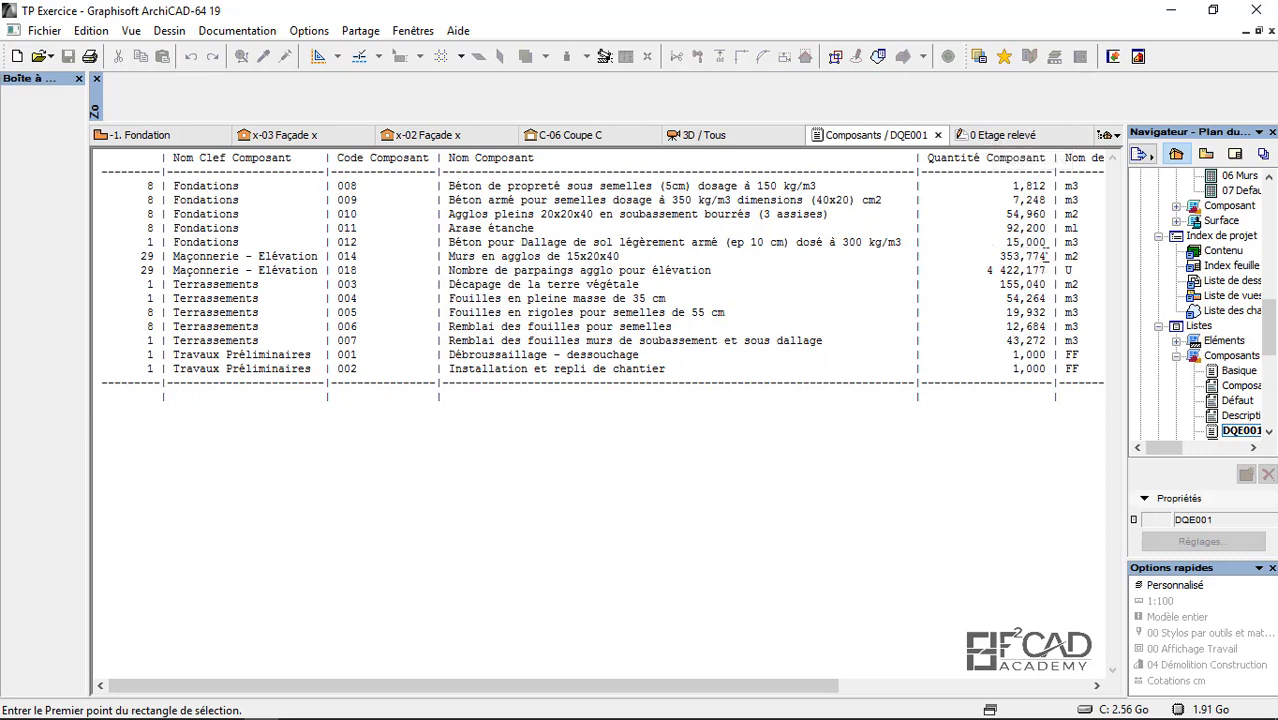
drag(1045, 256, 465, 256)
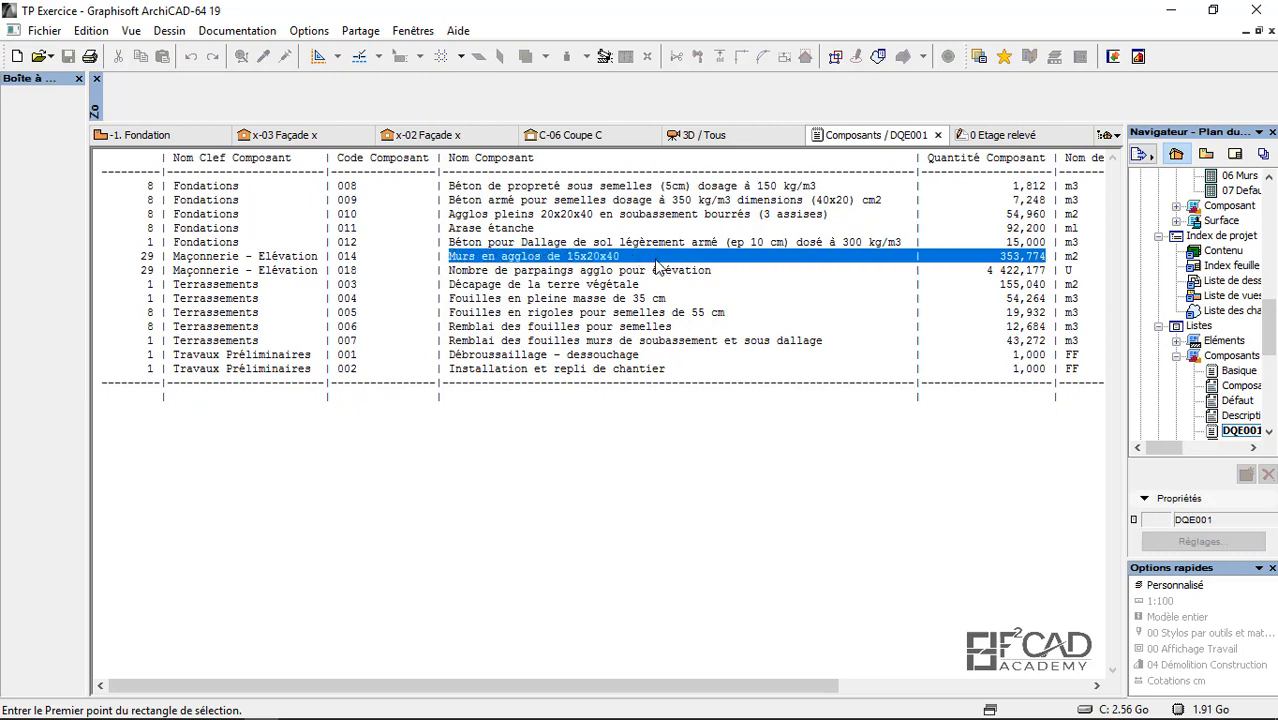
click(720, 259)
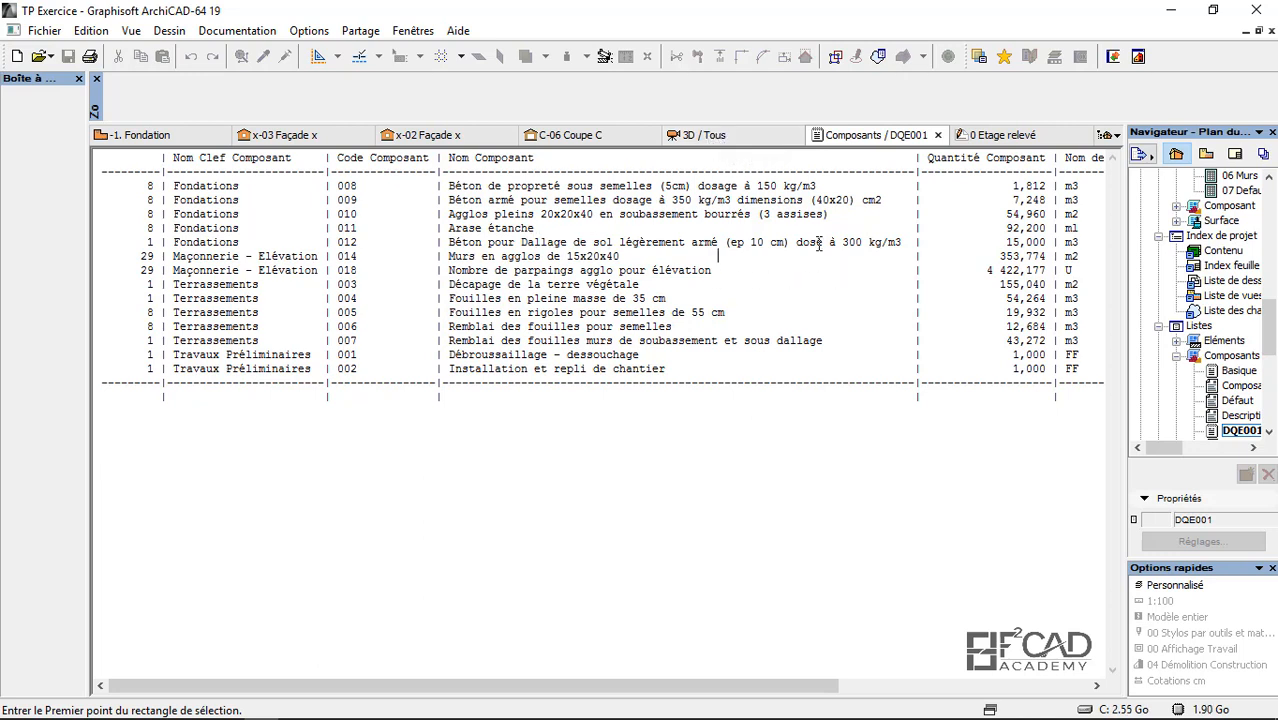
drag(1043, 257, 520, 257)
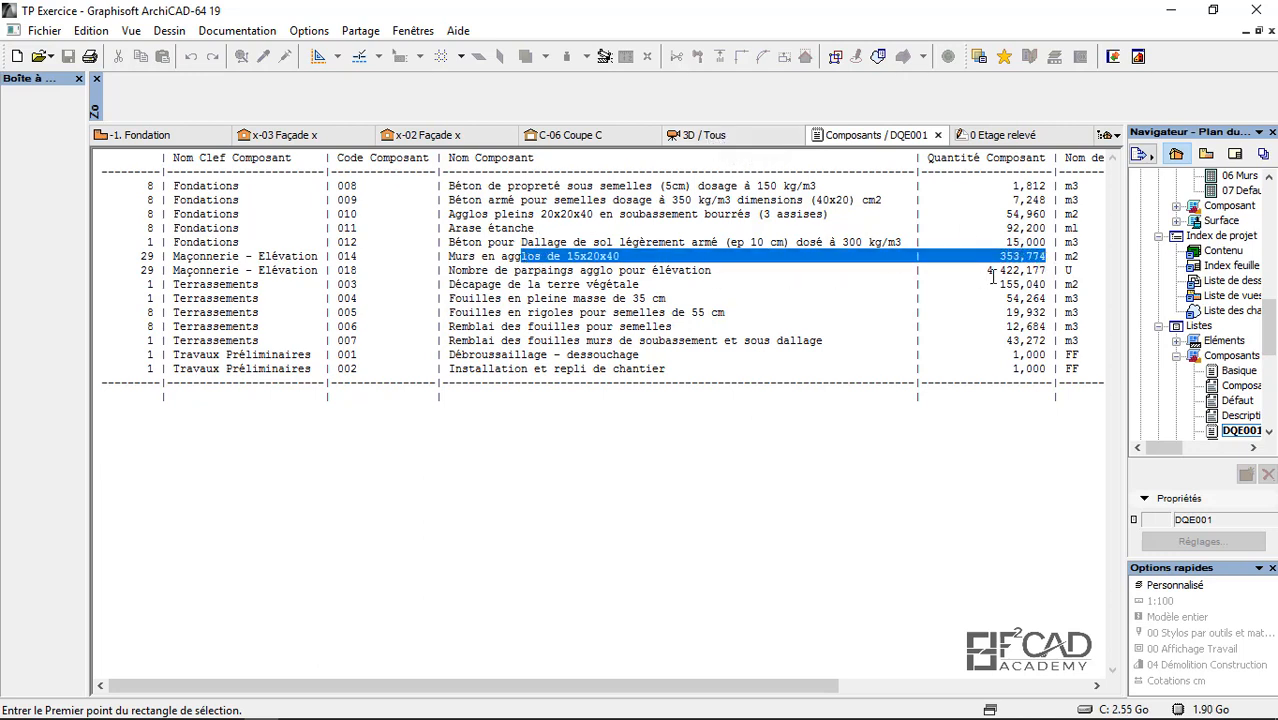
drag(1053, 270, 543, 270)
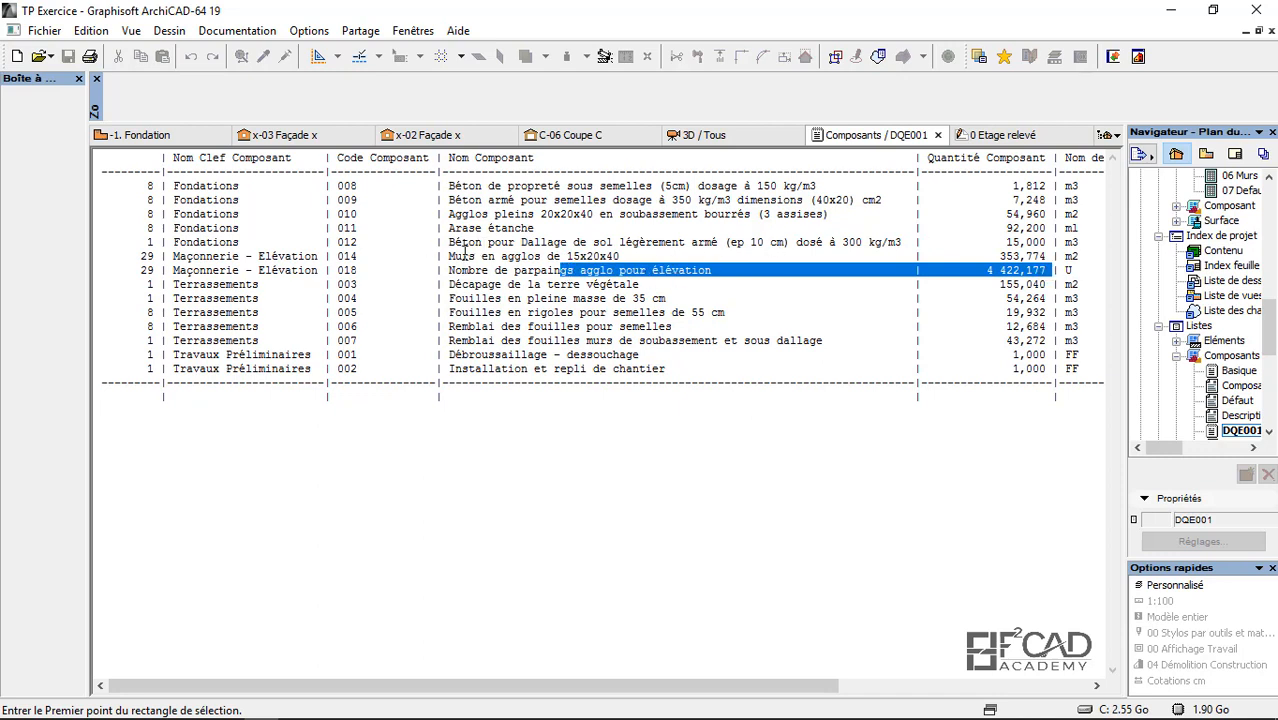
drag(464, 255, 1068, 257)
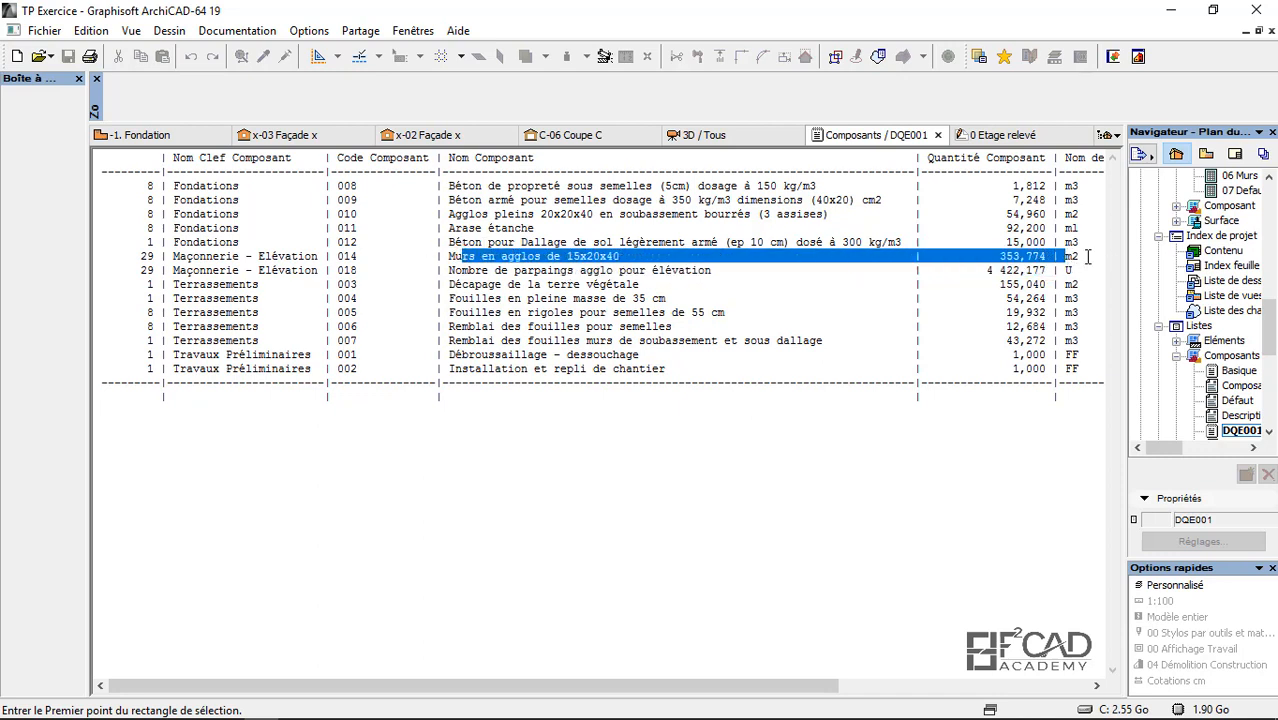
Step: Inspect the interior and exterior elevation walls of the house in the 3D view
click(740, 138)
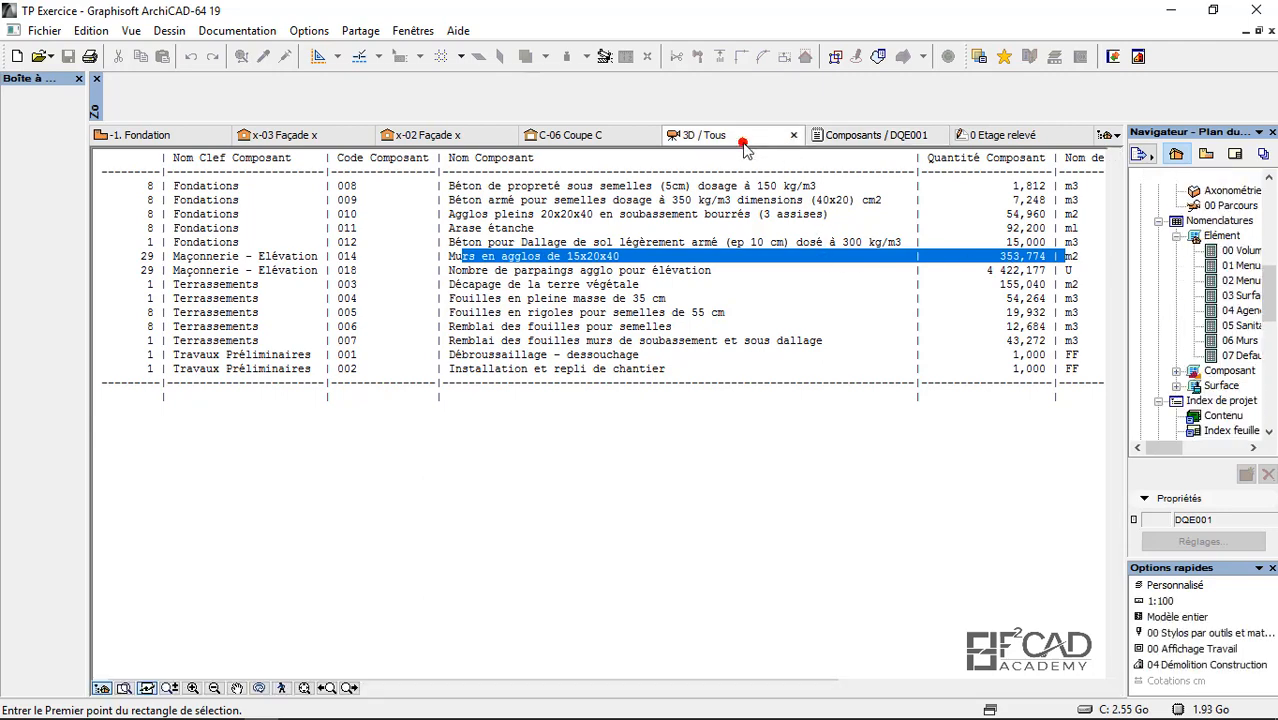
scroll(655, 440, up, 5)
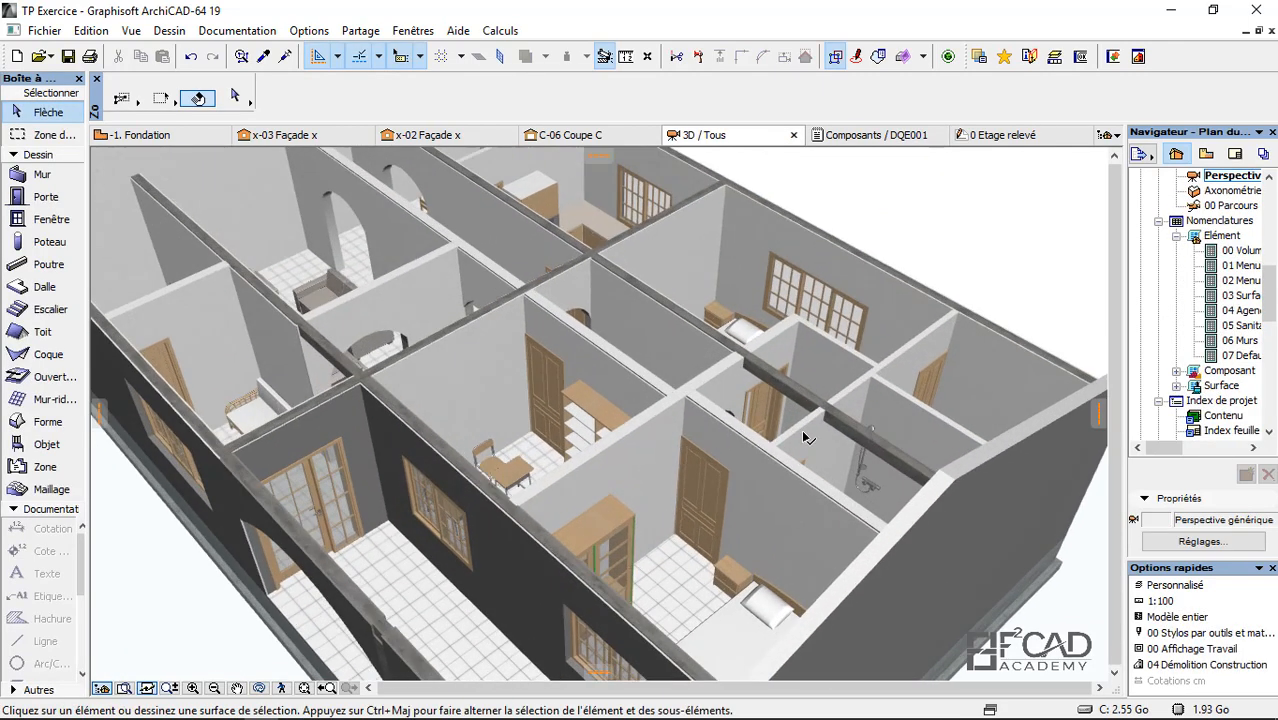
scroll(820, 446, down, 3)
scroll(487, 292, up, 6)
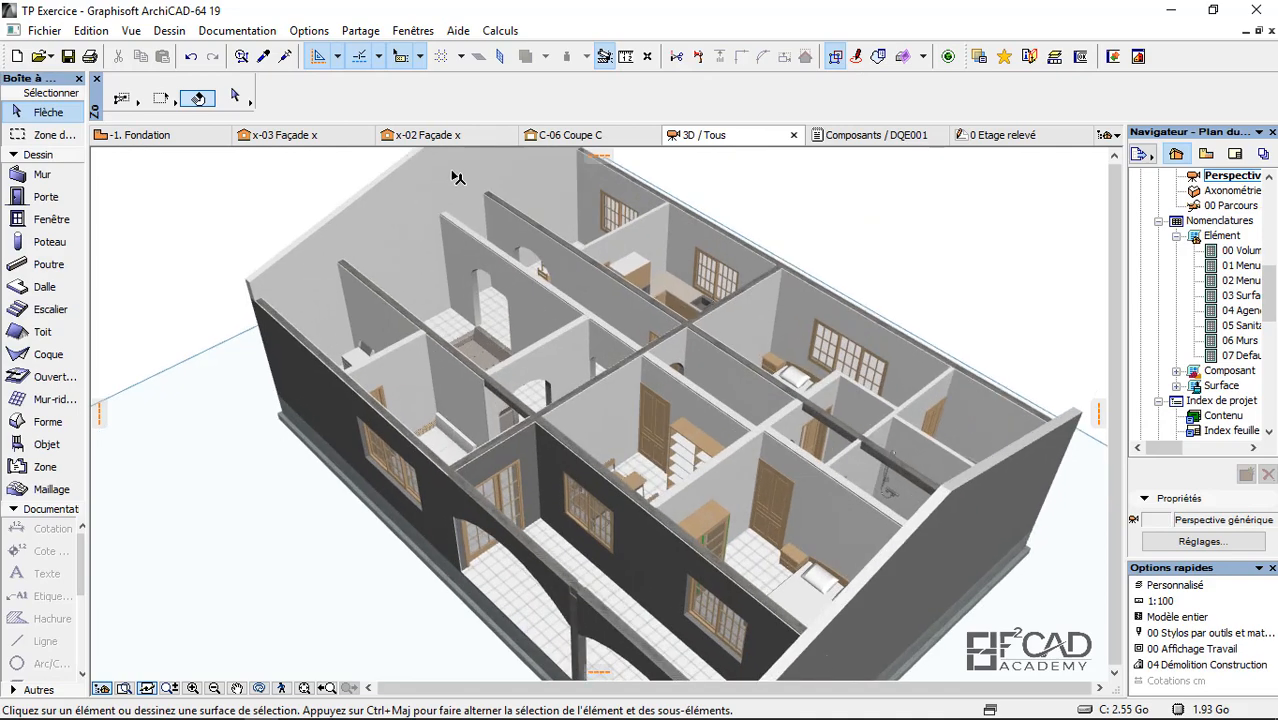
scroll(369, 286, down, 10)
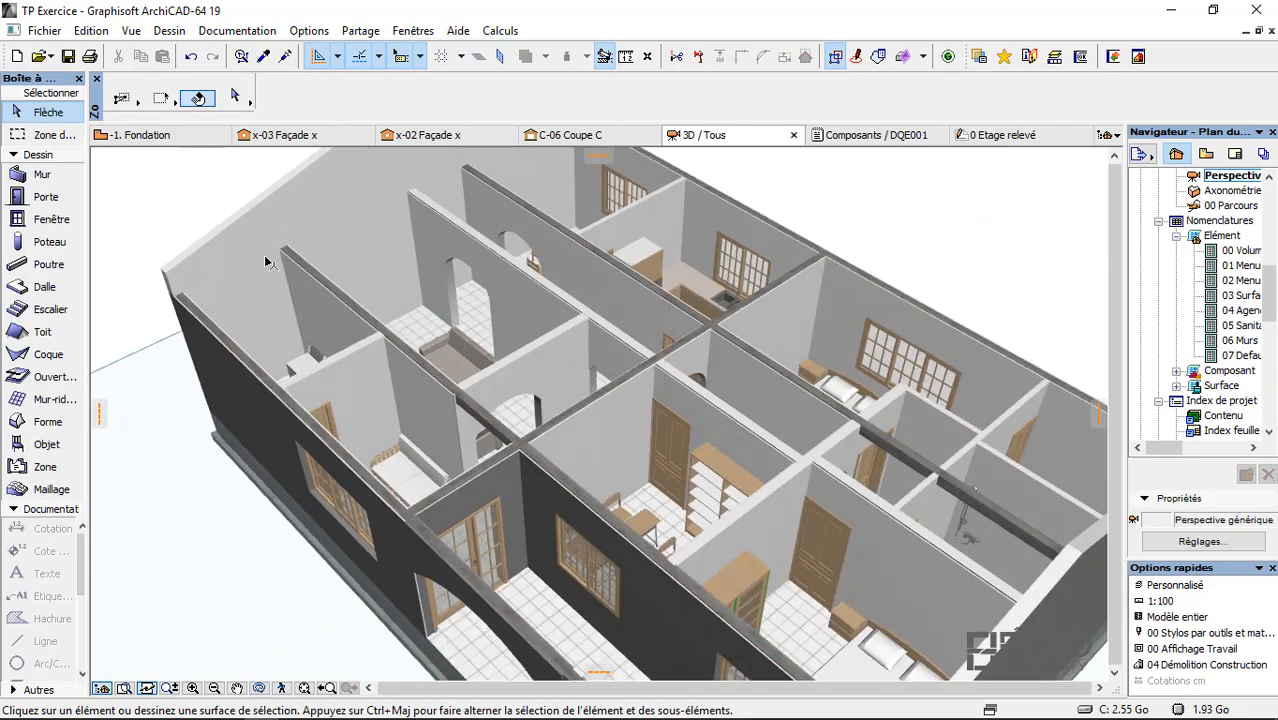
scroll(686, 424, up, 3)
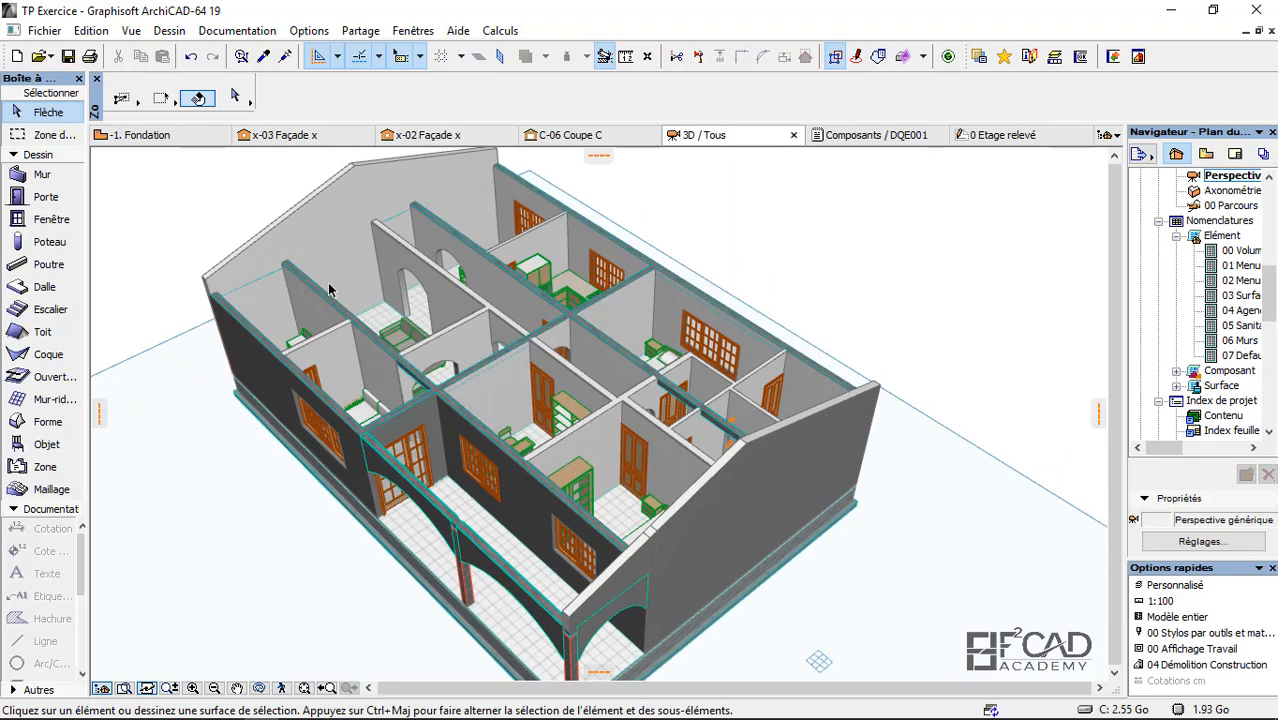
scroll(470, 349, up, 4)
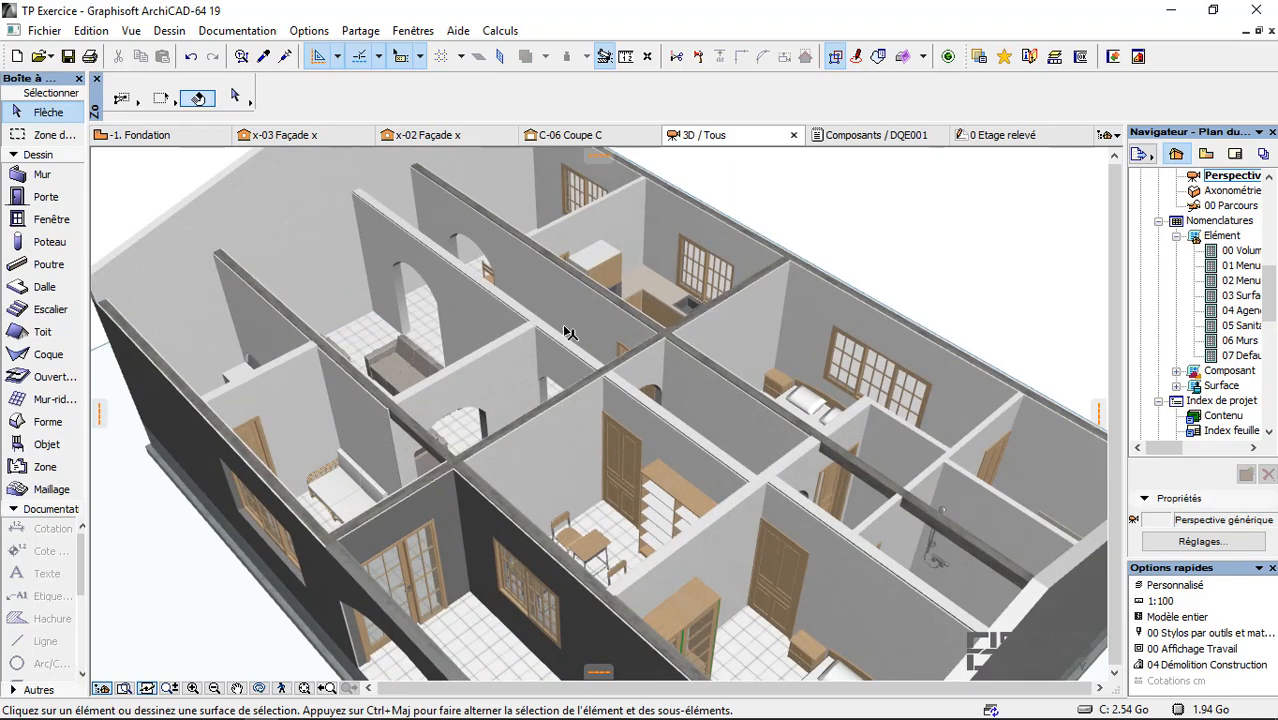
scroll(480, 340, down, 7)
scroll(405, 415, up, 5)
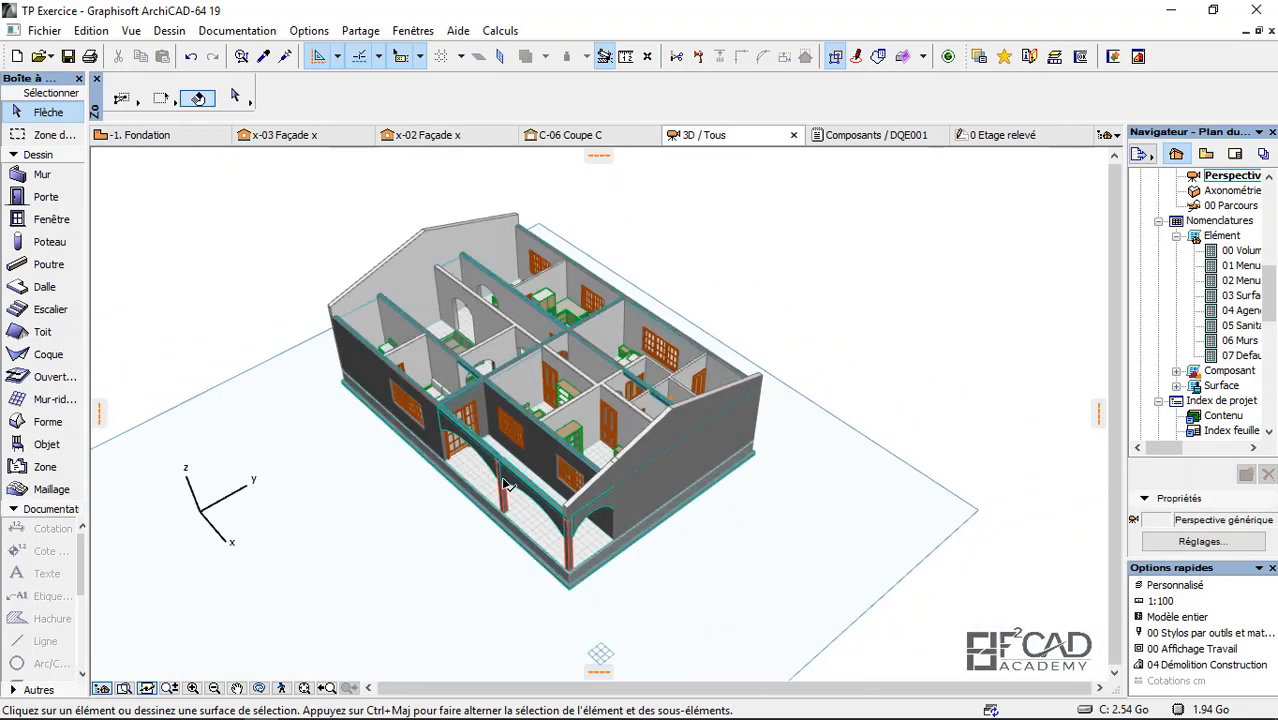
scroll(603, 362, up, 5)
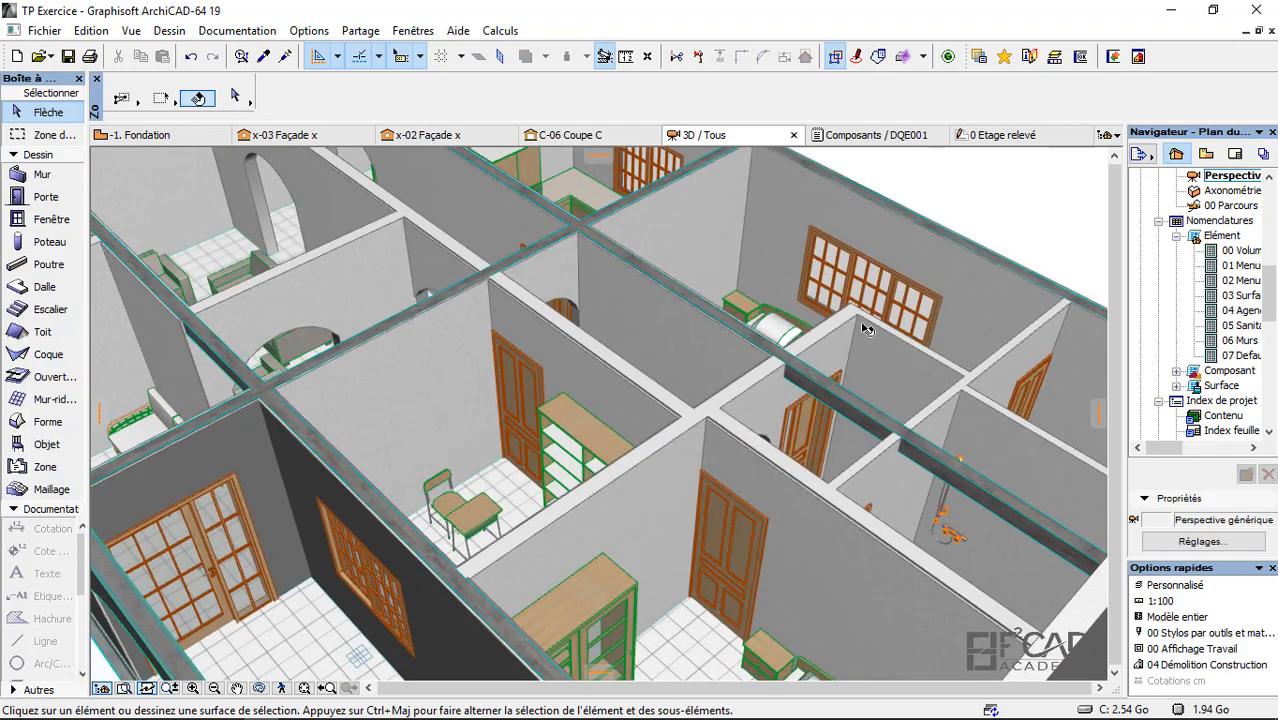
scroll(576, 471, down, 8)
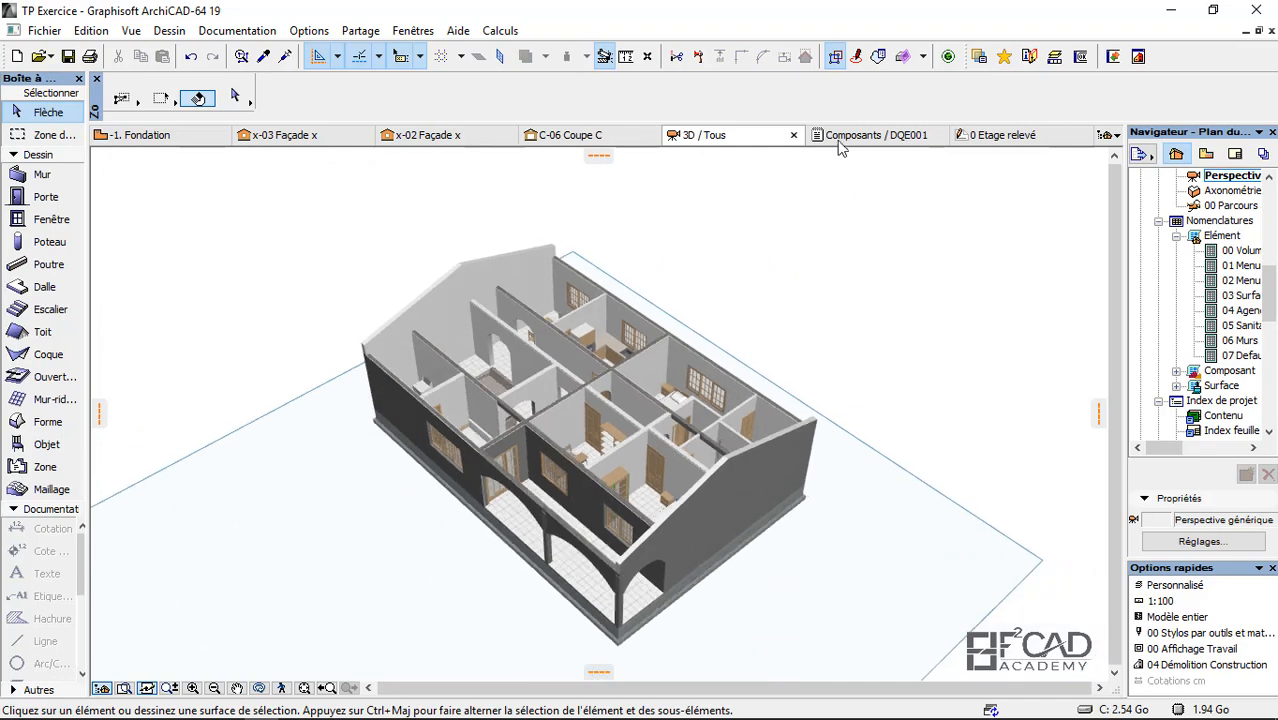
Step: Return to the DQE001 list, switch to the Word estimate document and check its "Murs en agglos de 15x20x40" row under Maçonnerie – Elévation
click(842, 137)
click(606, 481)
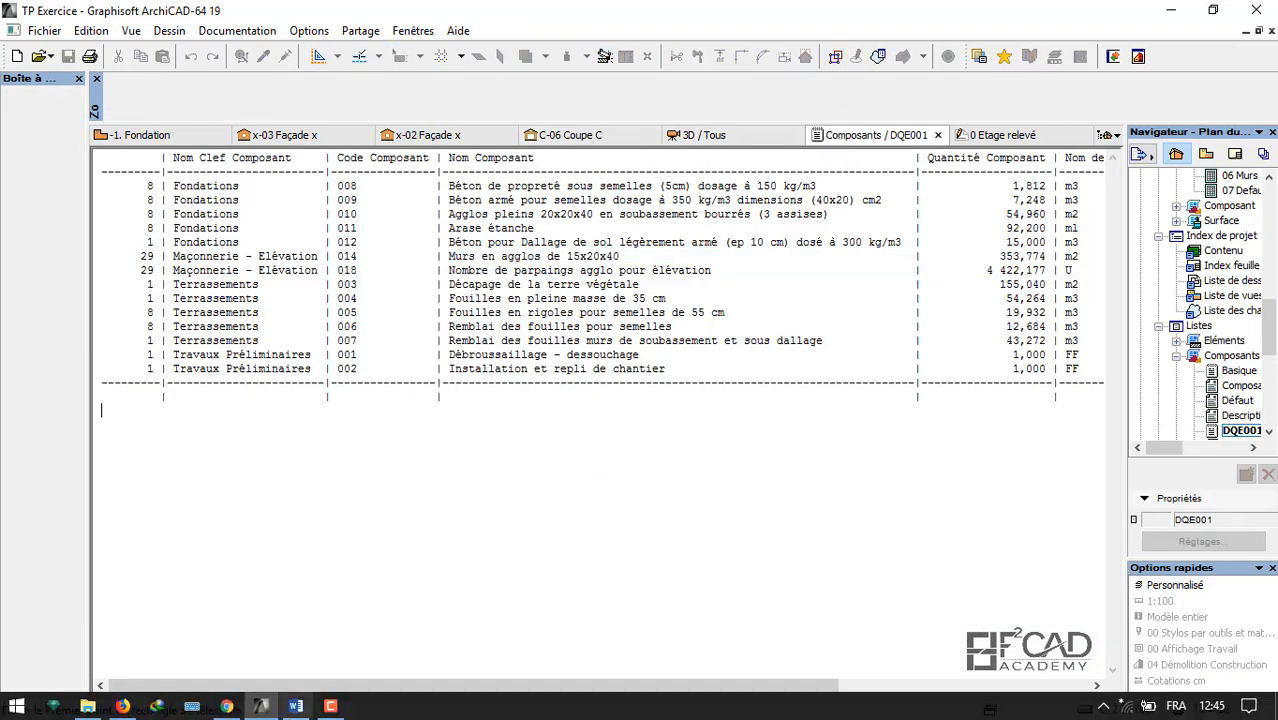
click(300, 710)
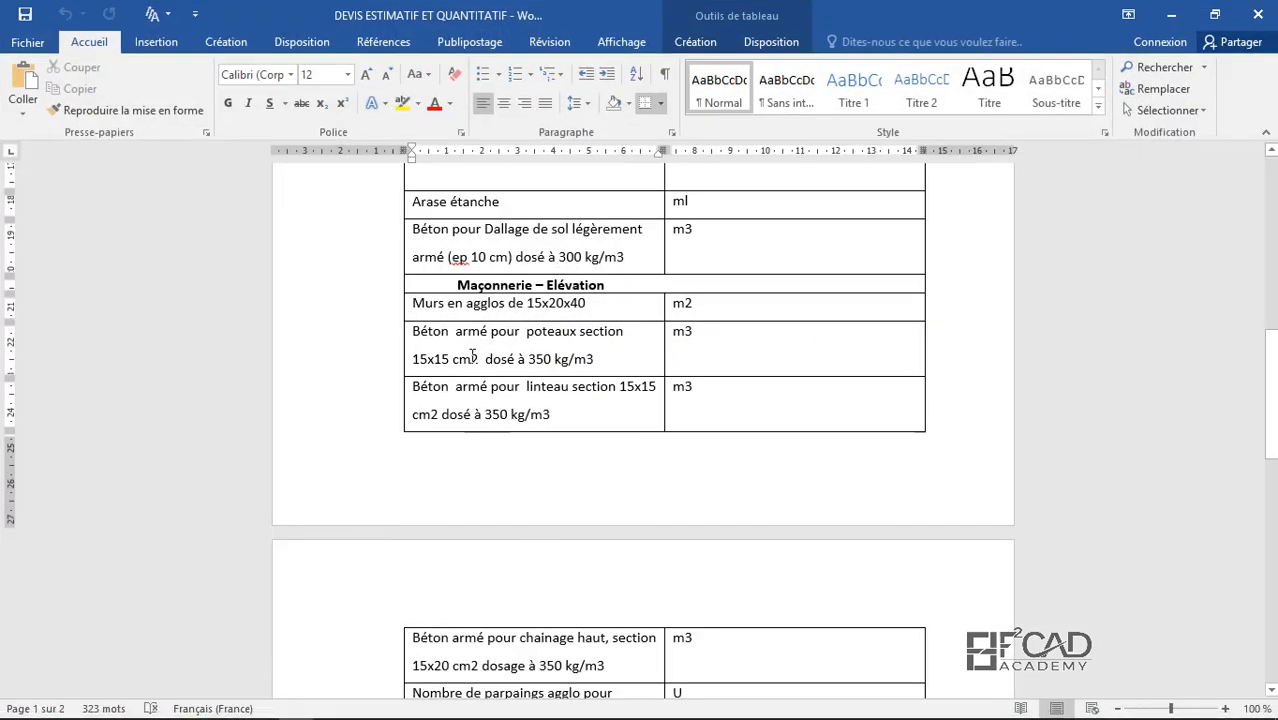
drag(572, 307, 742, 303)
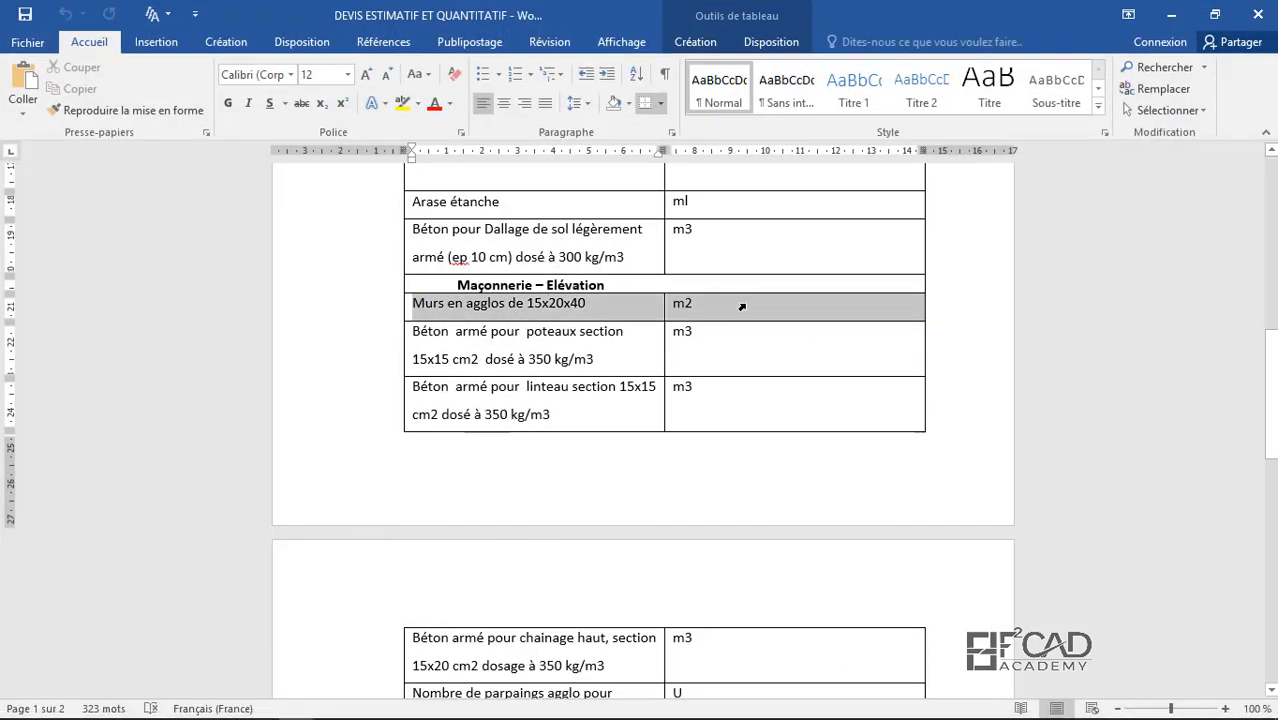
Step: Colour the table entries "Nombre de parpaings agglo pour élévation" and "Murs en agglos de 15x20x40" red
scroll(568, 442, down, 2)
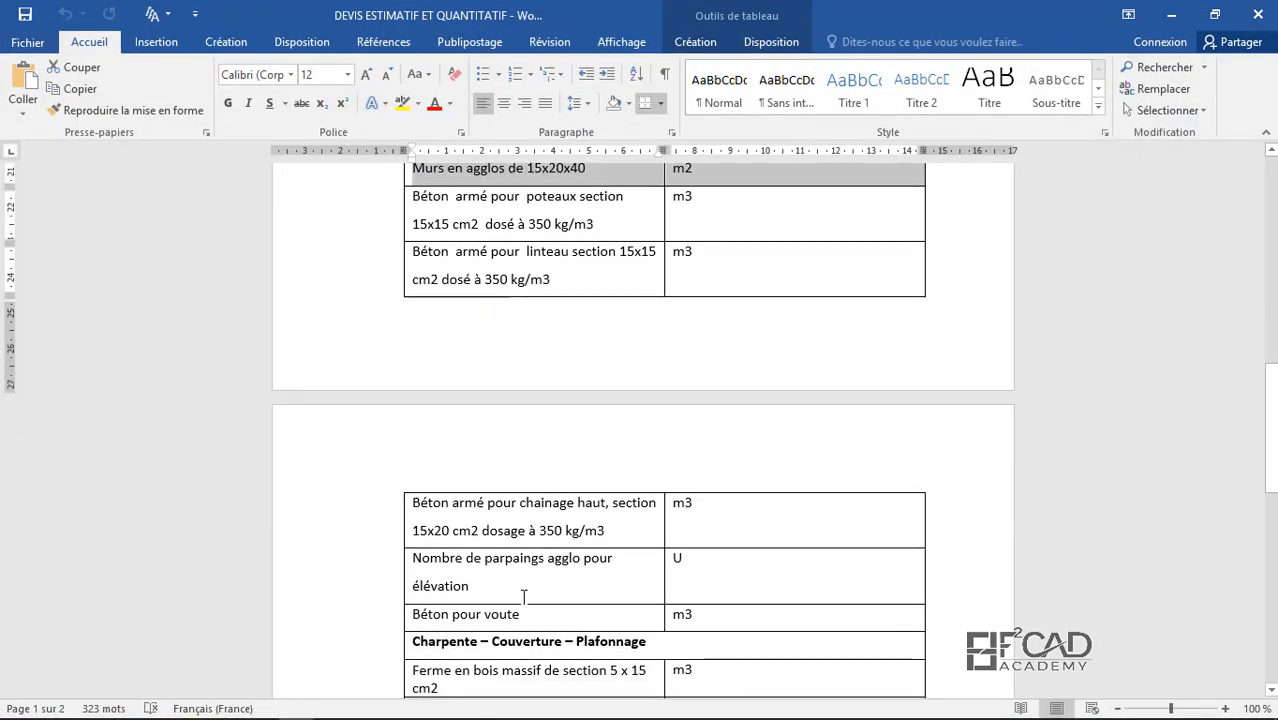
drag(523, 596, 391, 562)
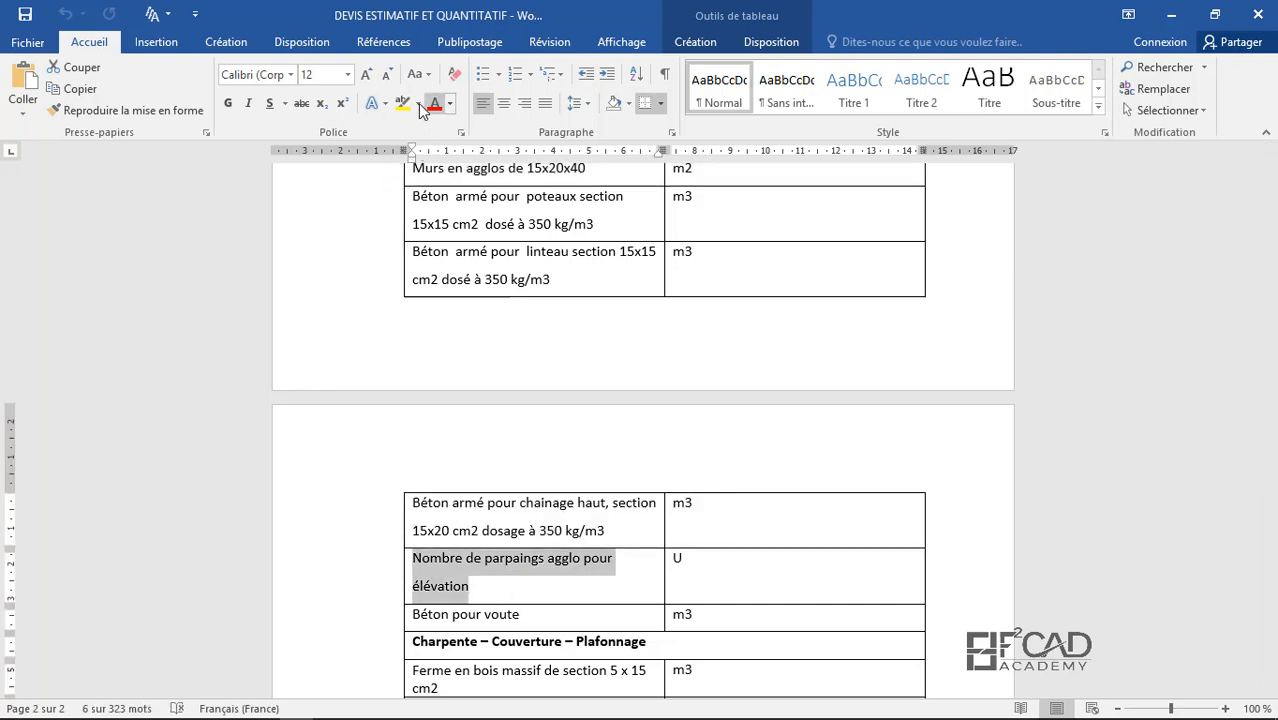
click(622, 571)
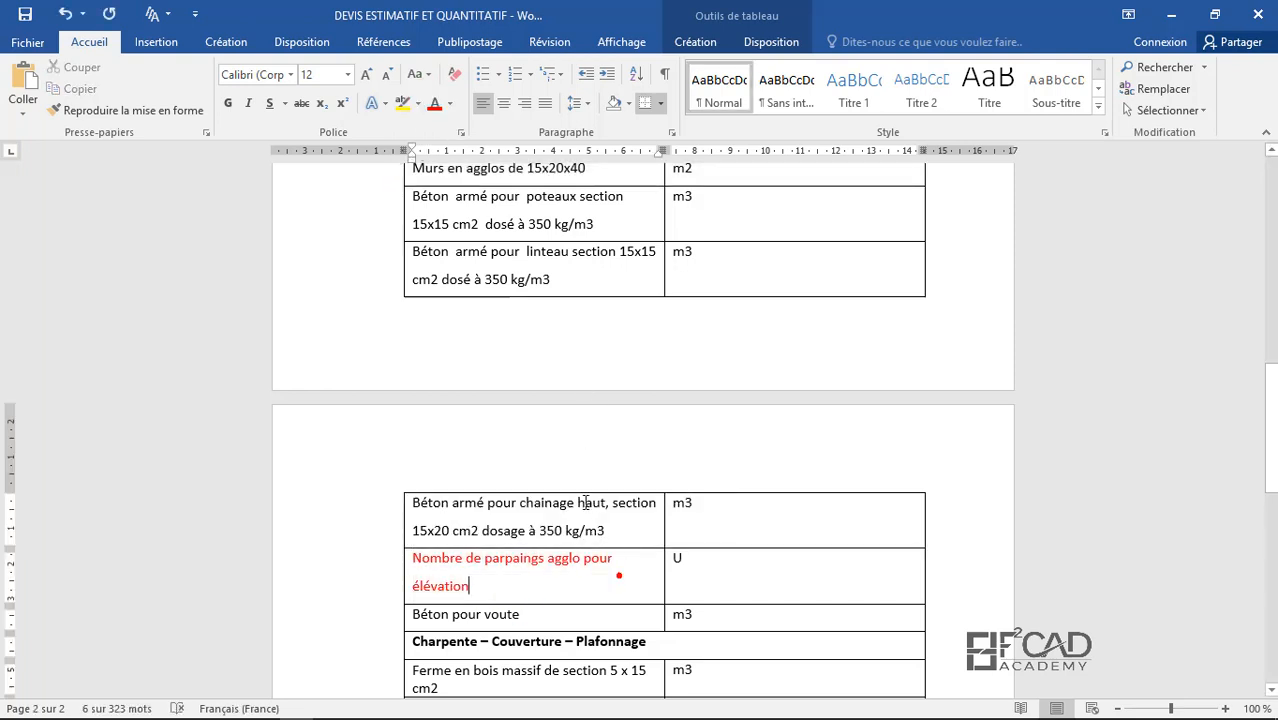
scroll(601, 385, up, 4)
drag(464, 350, 412, 349)
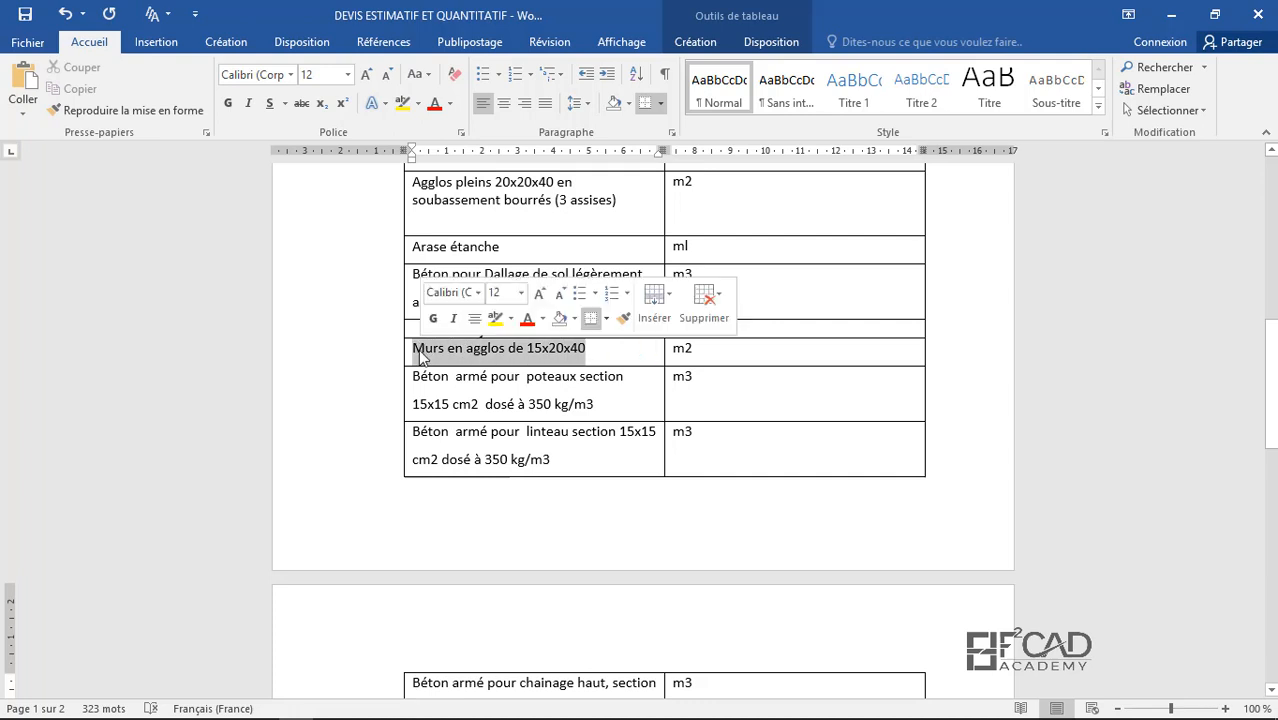
click(434, 103)
click(489, 388)
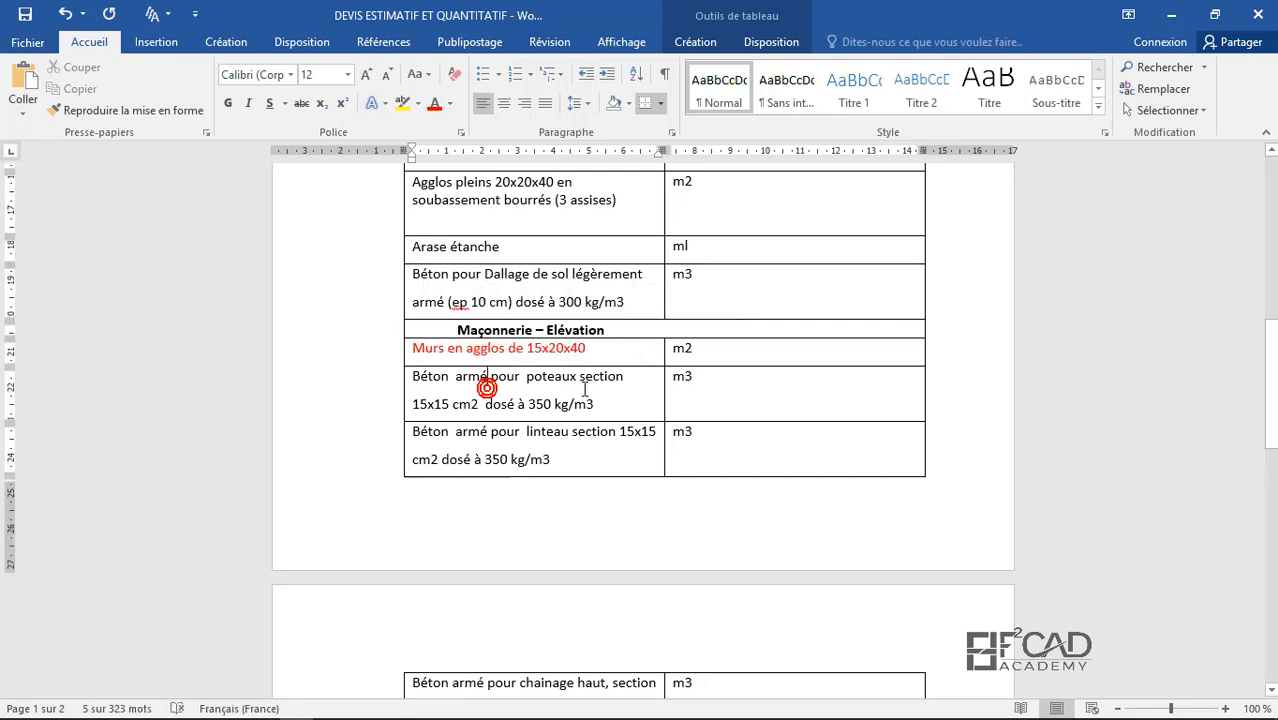
Step: Mark "Béton armé pour poteaux" in the estimate as the next item, return to ArchiCAD and close the DQE001 list
drag(580, 384, 418, 392)
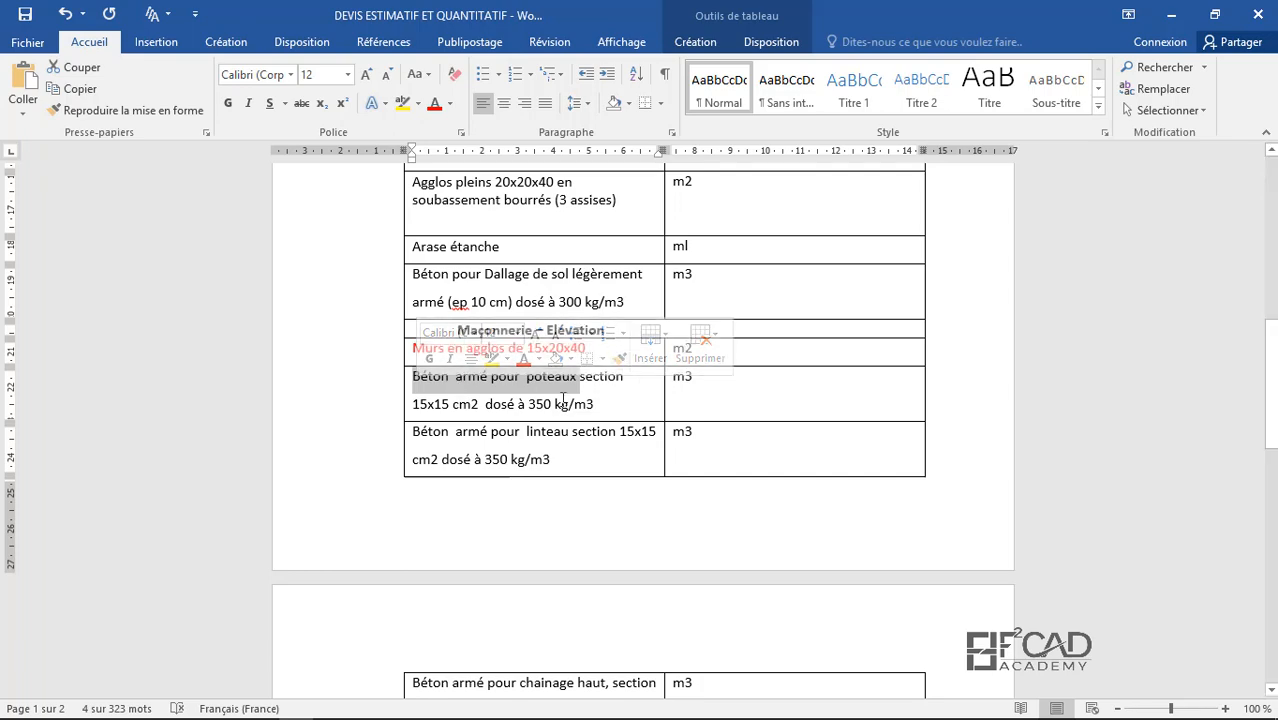
click(1172, 15)
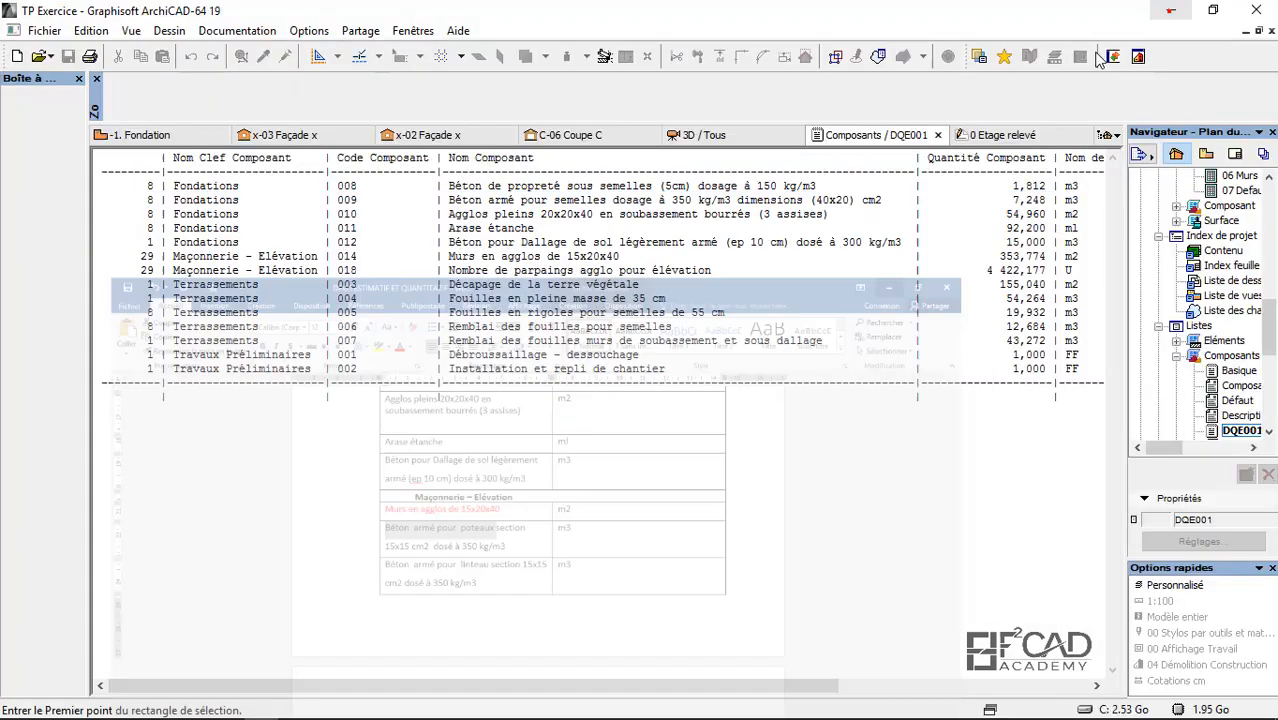
click(937, 136)
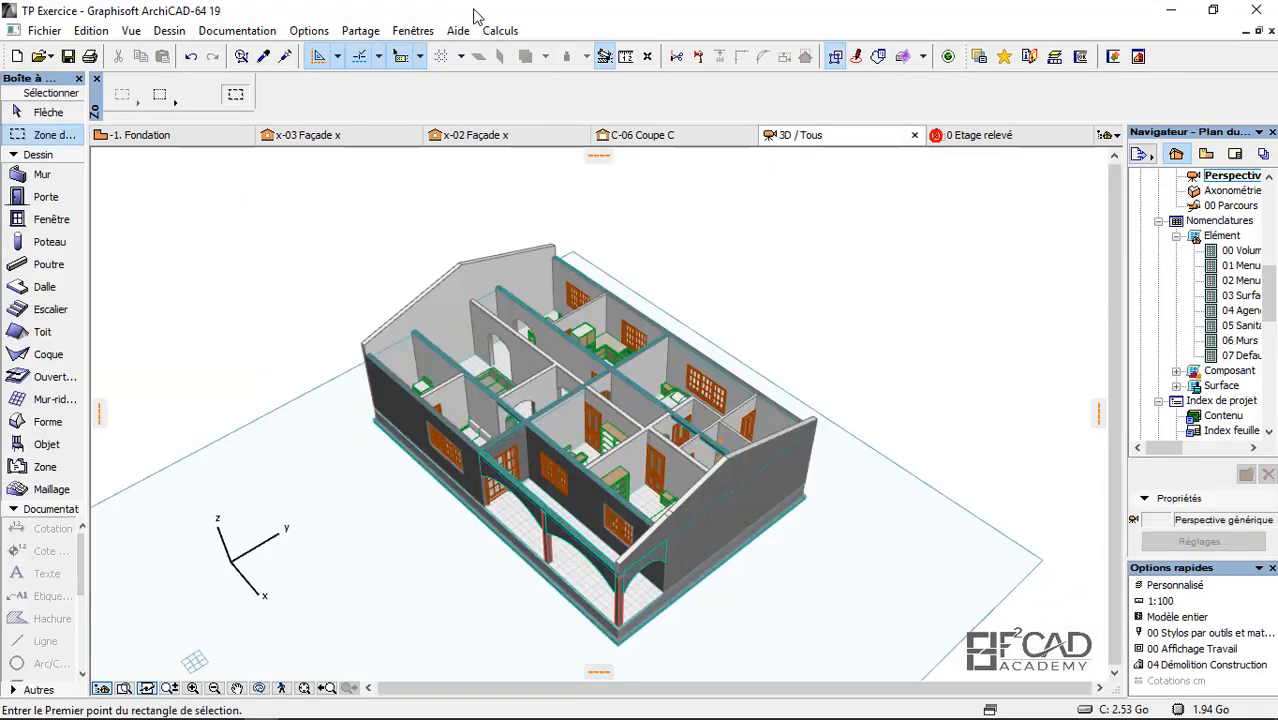
Step: Create a new property object and add an empty component row to it
click(503, 31)
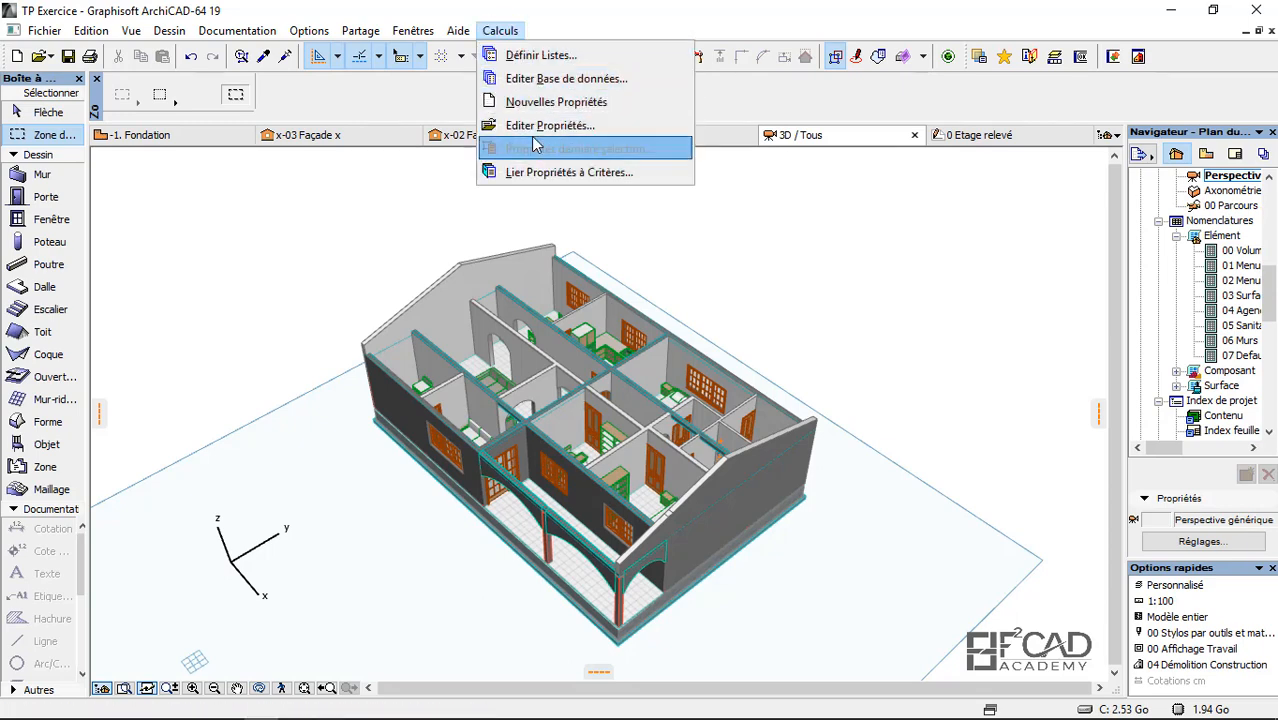
click(535, 104)
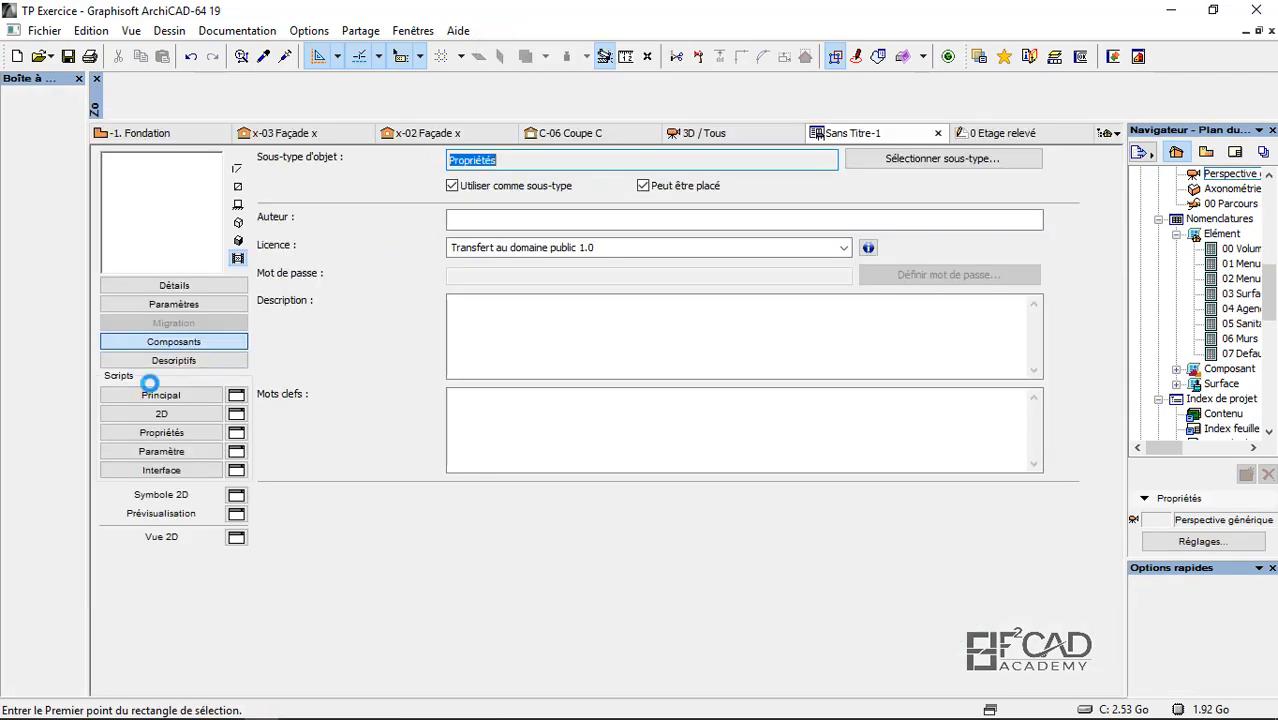
click(168, 345)
click(172, 341)
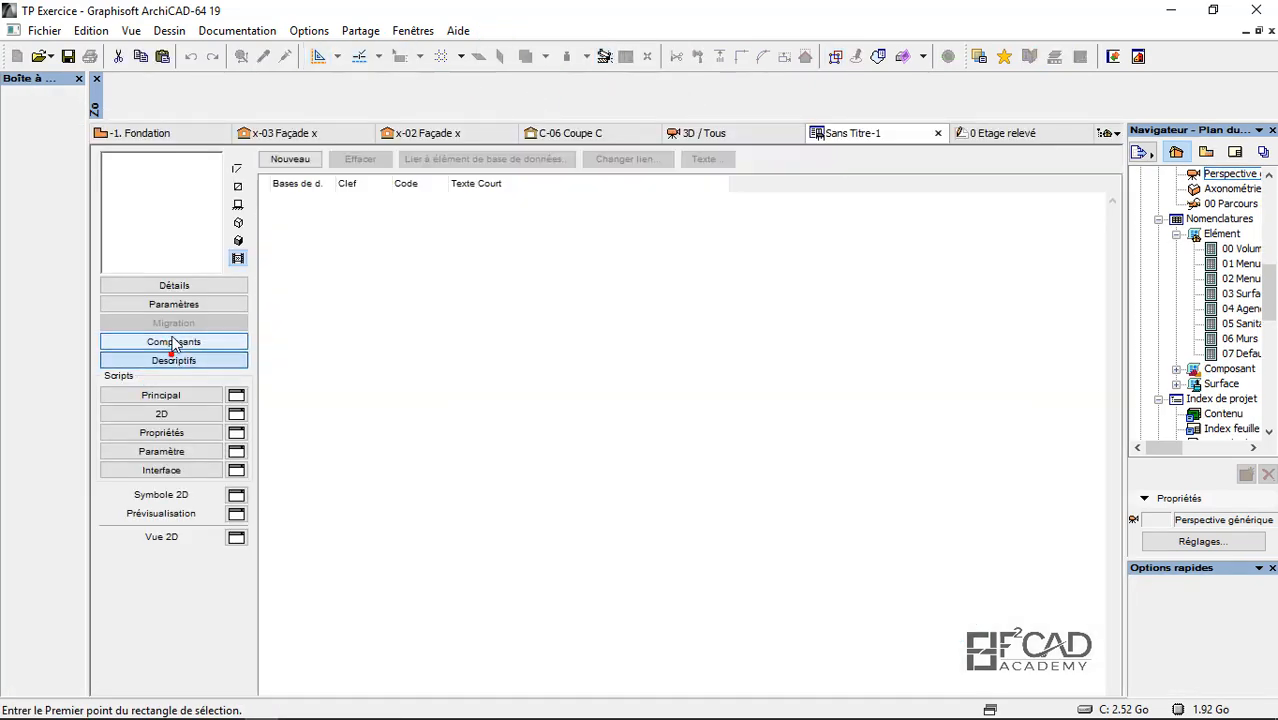
click(300, 159)
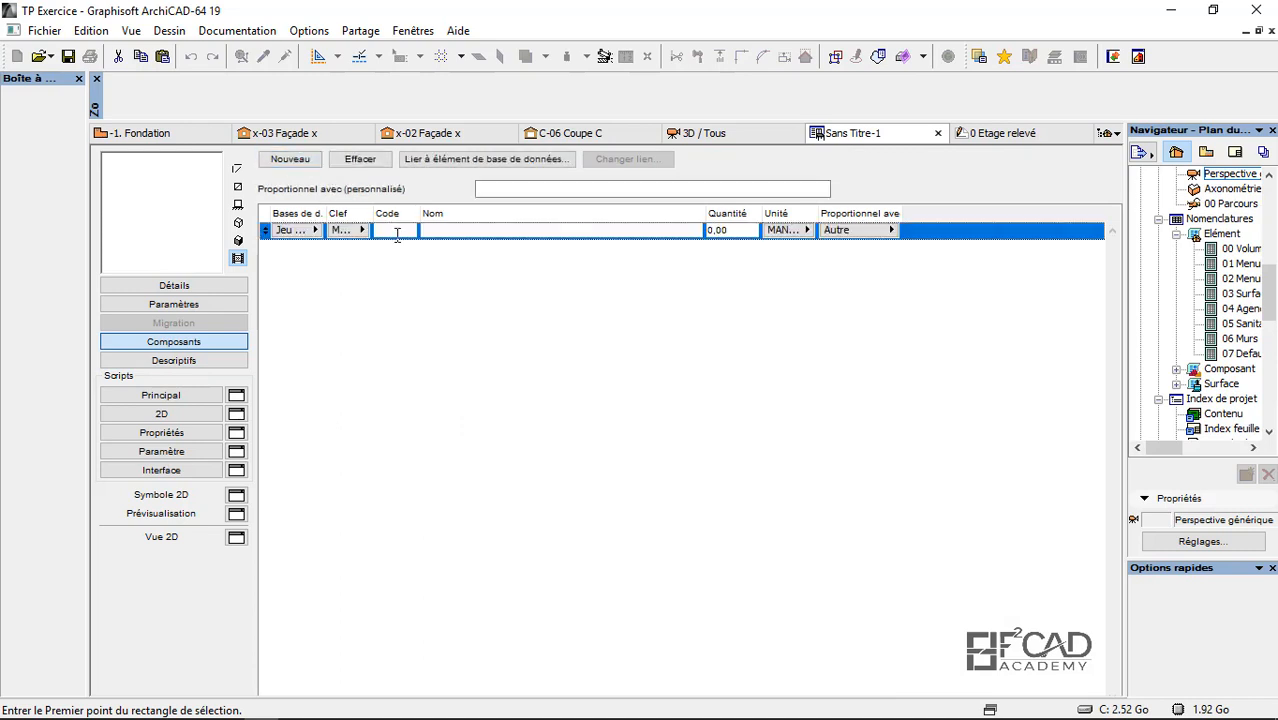
Step: Link the new row to component 015, "Béton armé pour poteaux section 15x15 cm2 dosé à 350 kg/m3", from DQE_EXERCICE under Maçonnerie - Elévation
click(512, 160)
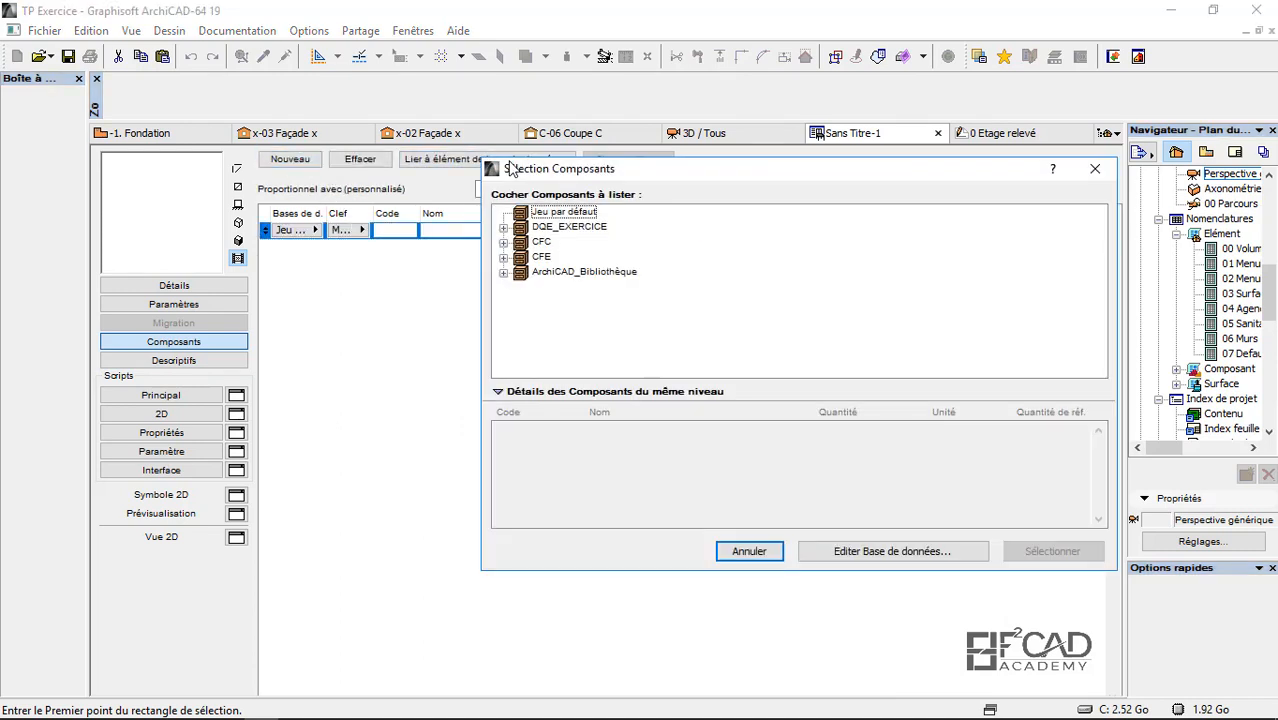
click(503, 227)
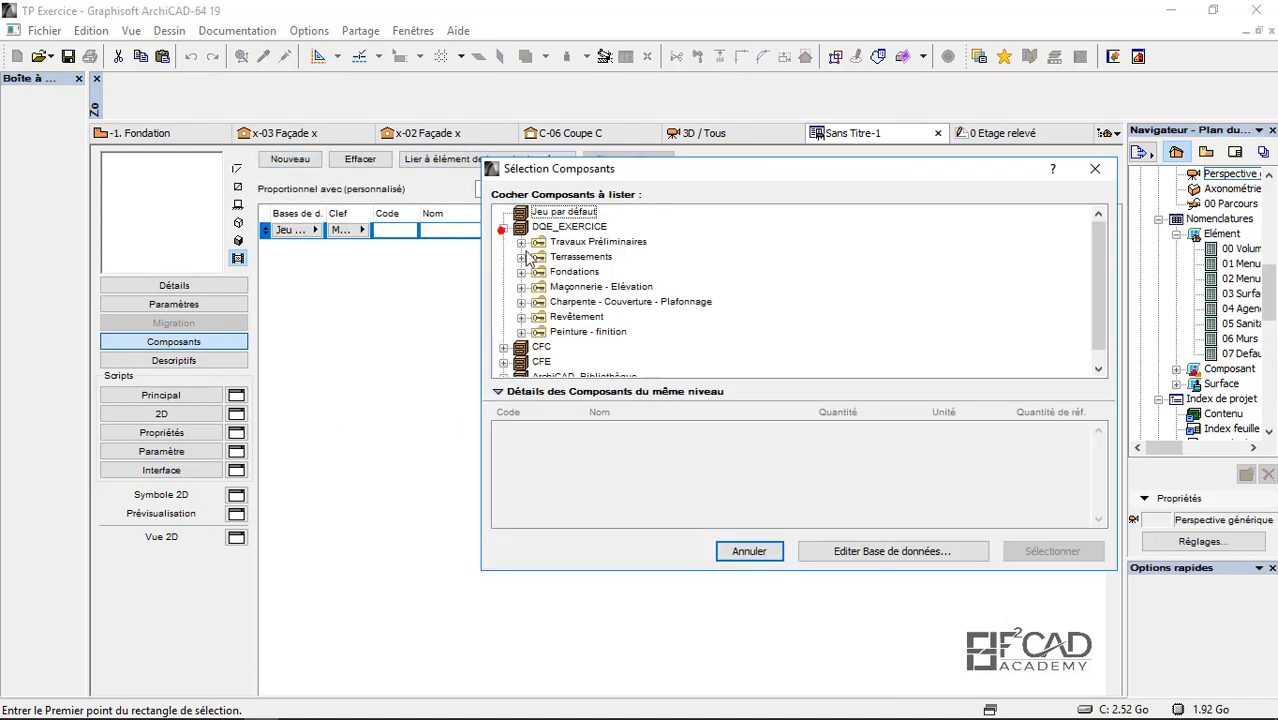
click(521, 287)
click(611, 302)
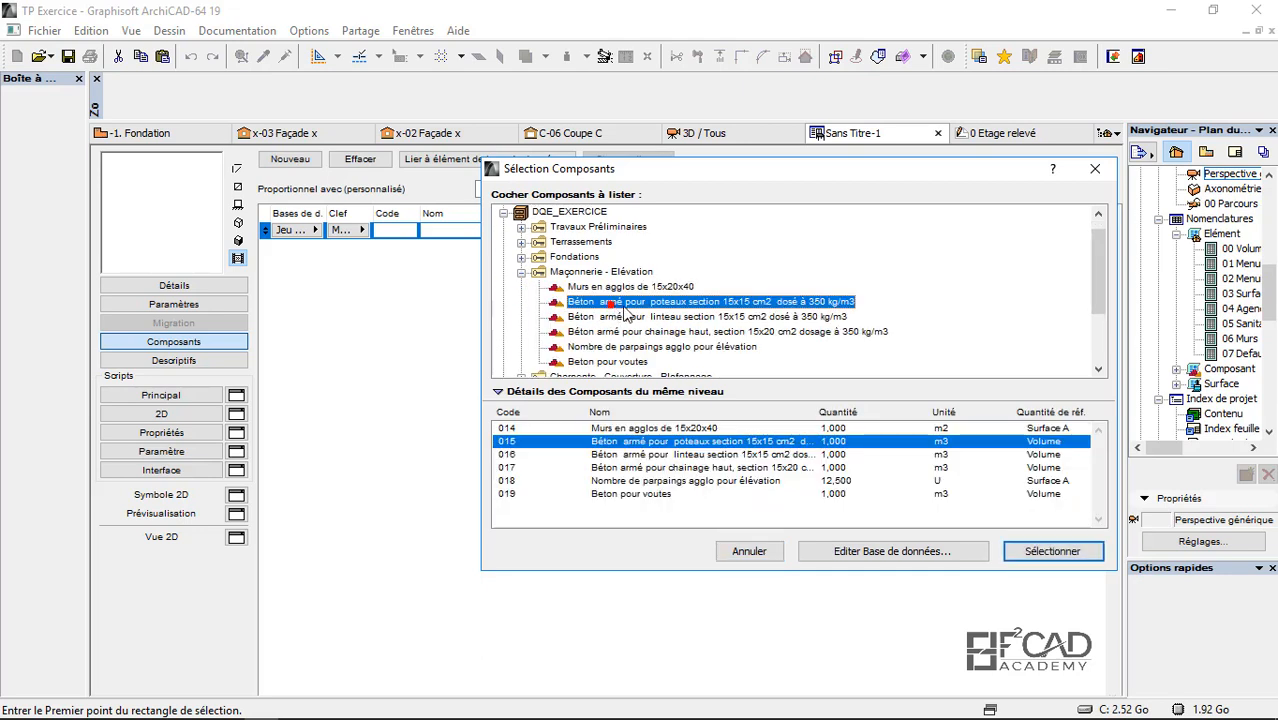
click(1066, 560)
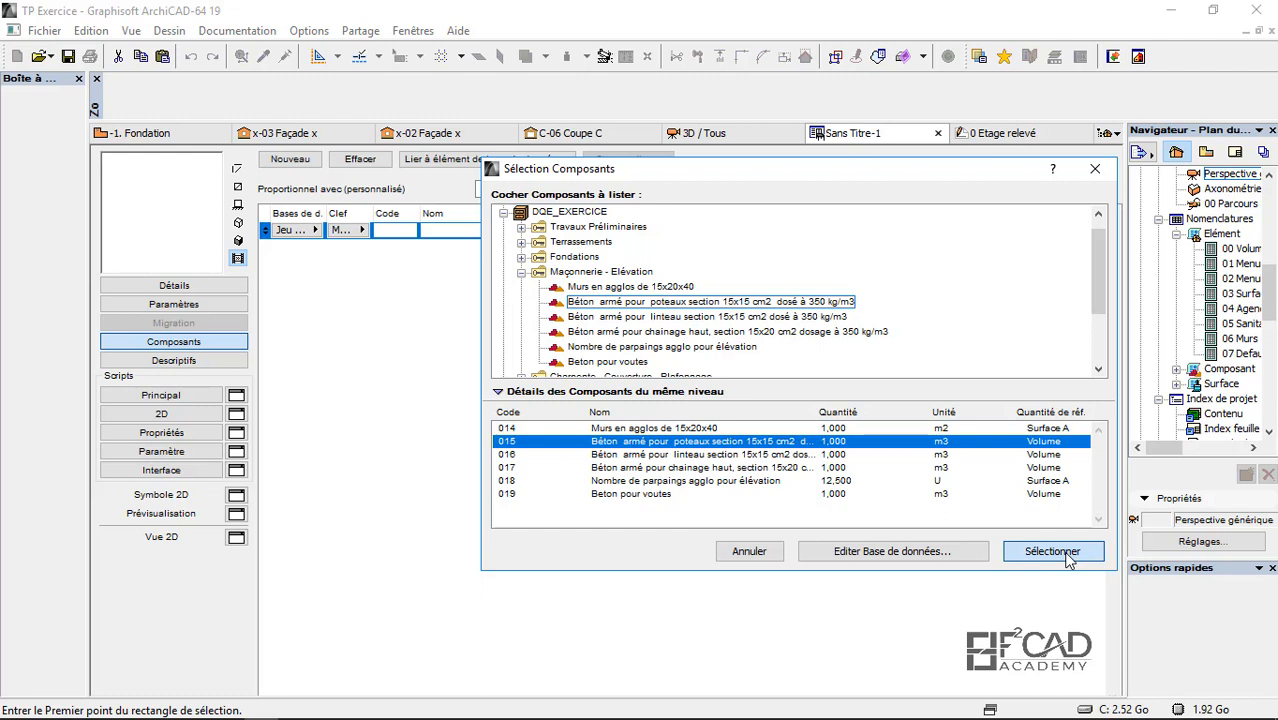
click(1053, 551)
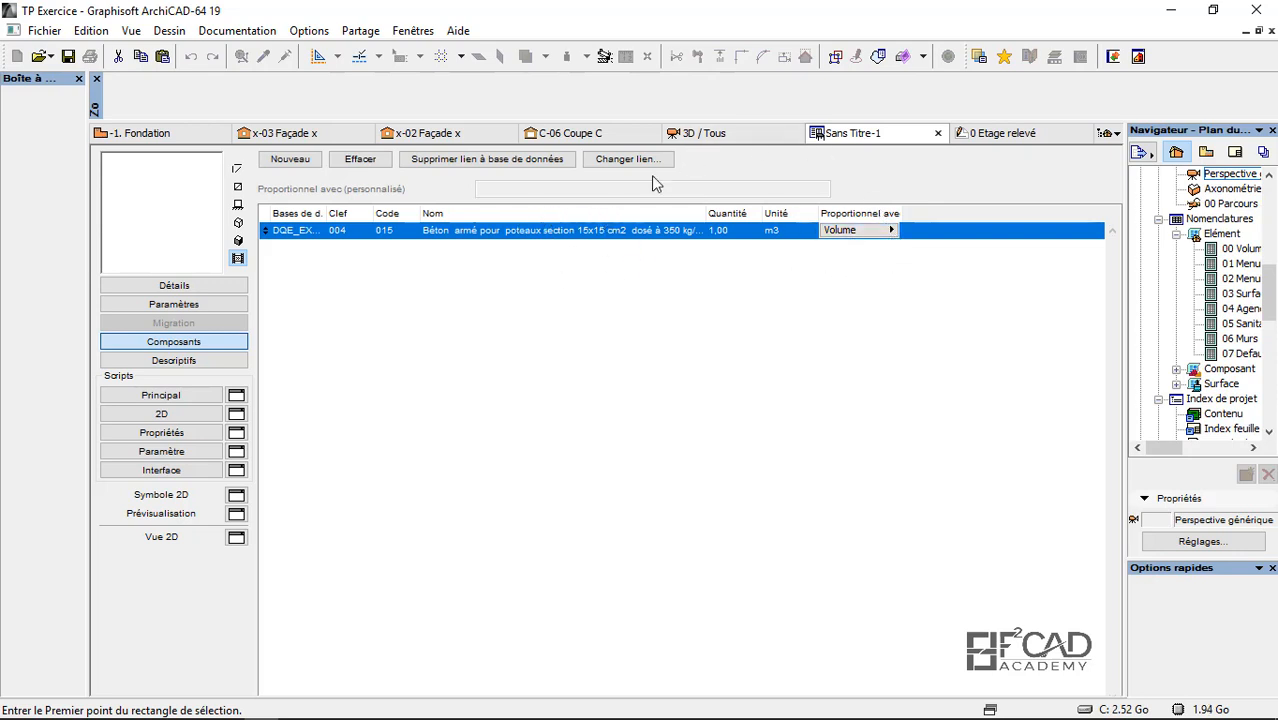
Step: Check the columns in the 3D view, then close the property object and save it as Poteaux001 in the embedded library
click(735, 132)
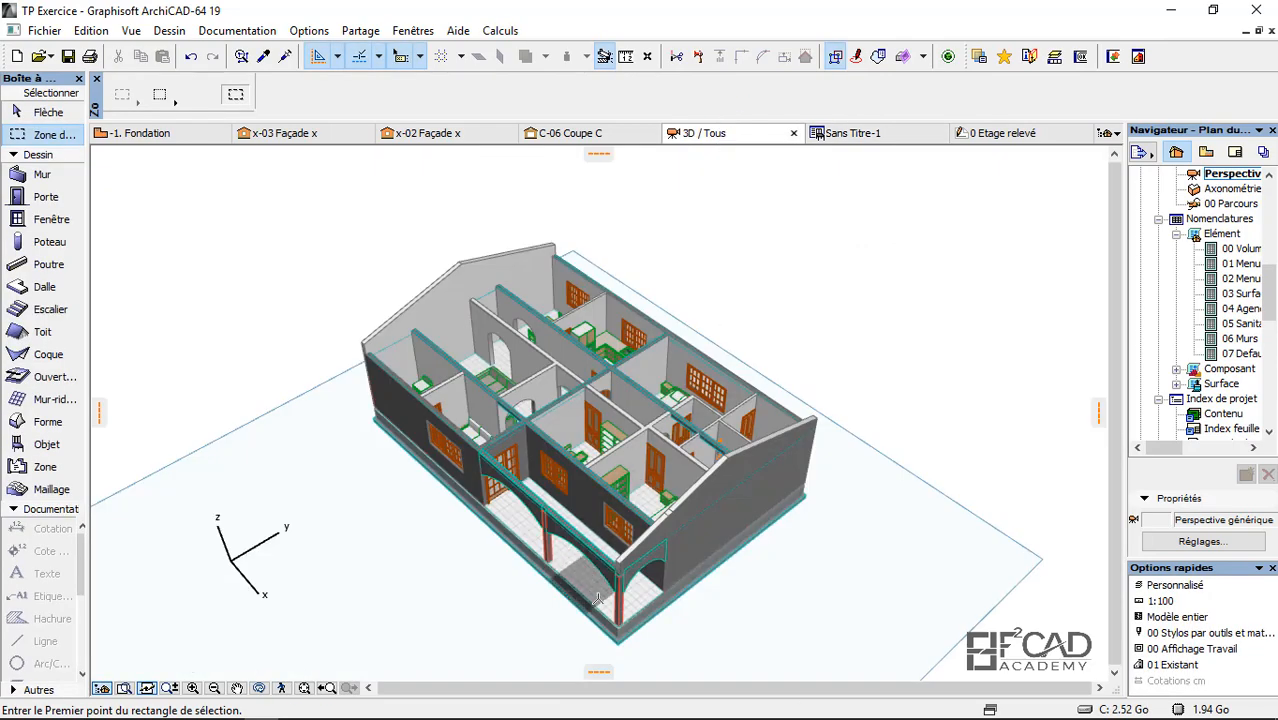
click(845, 132)
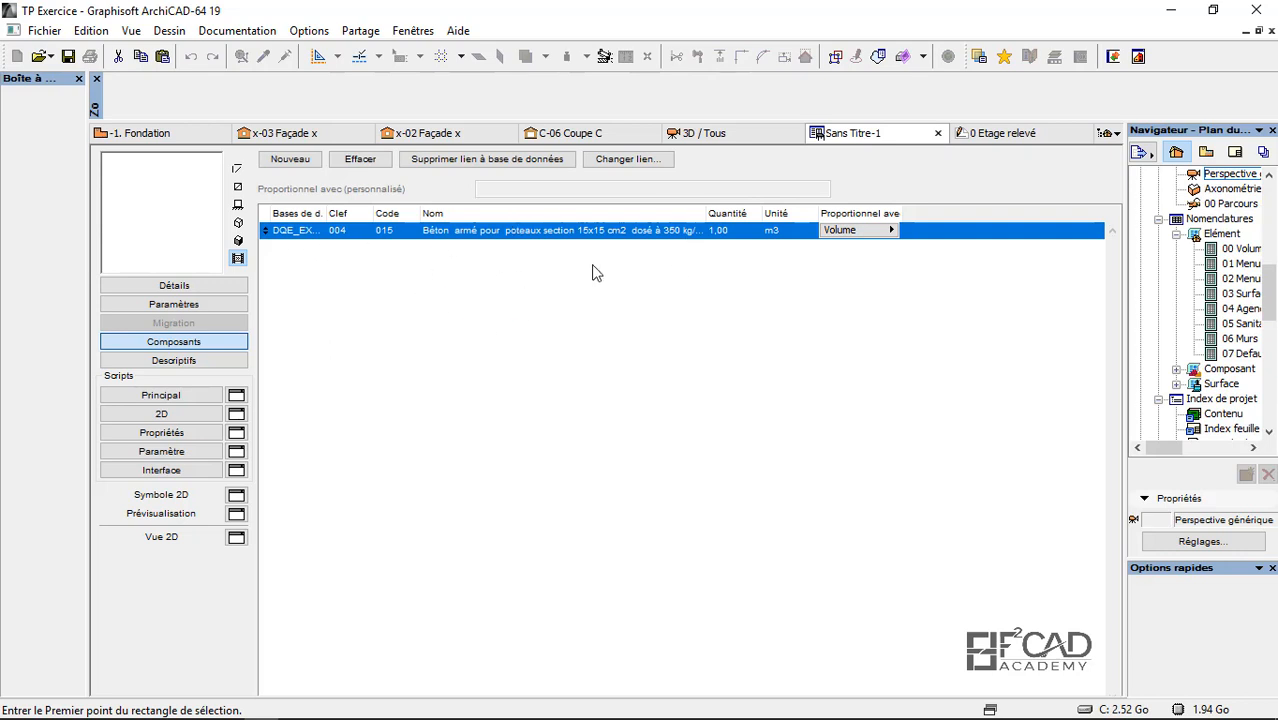
click(937, 133)
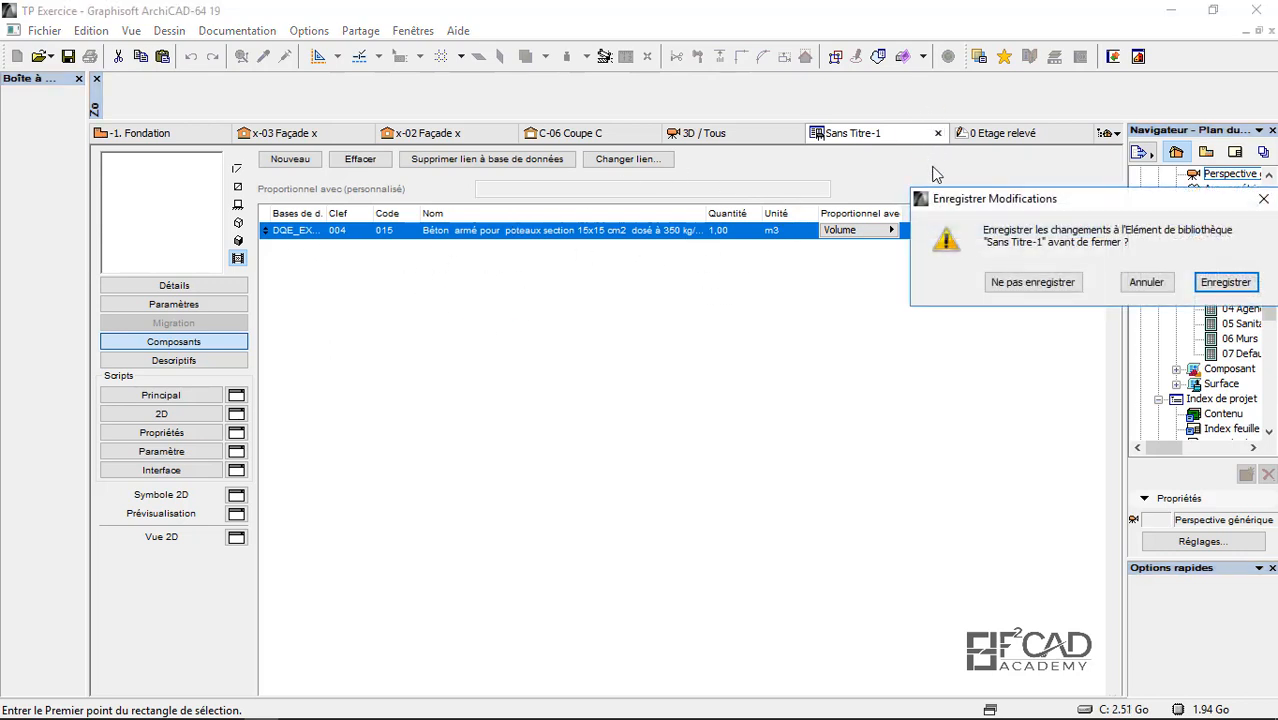
click(1226, 283)
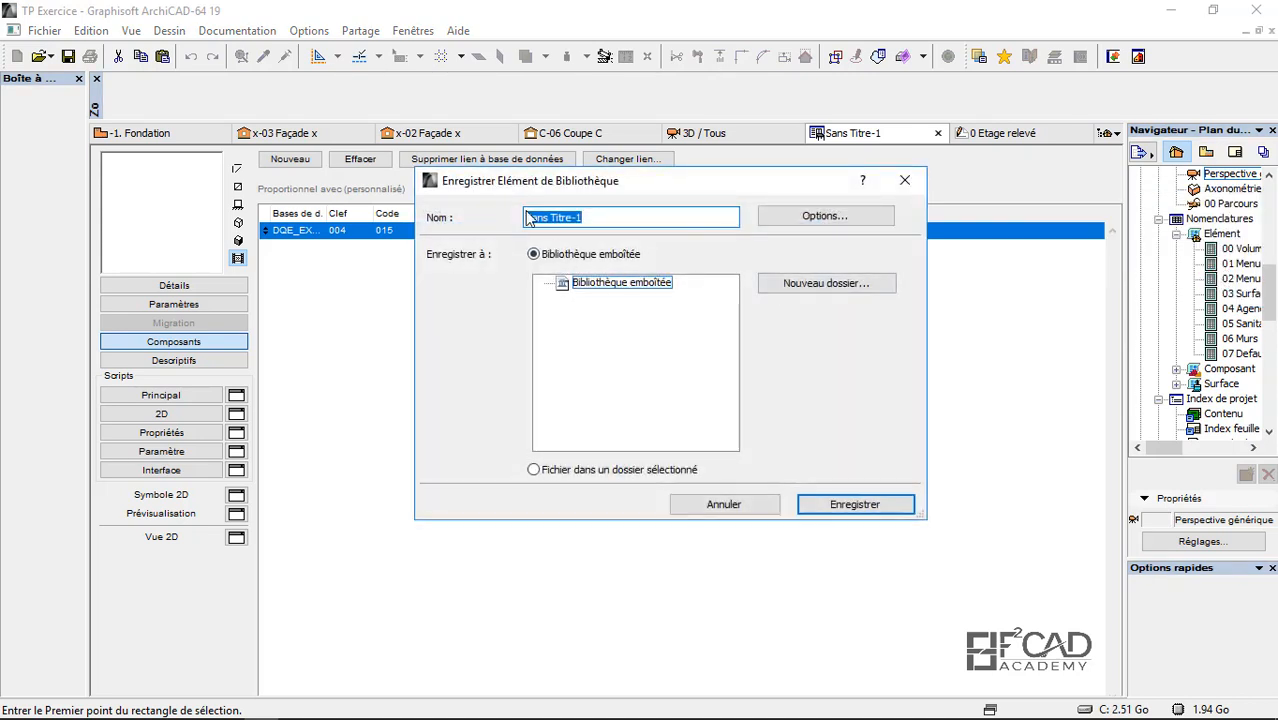
text(Poteaux001)
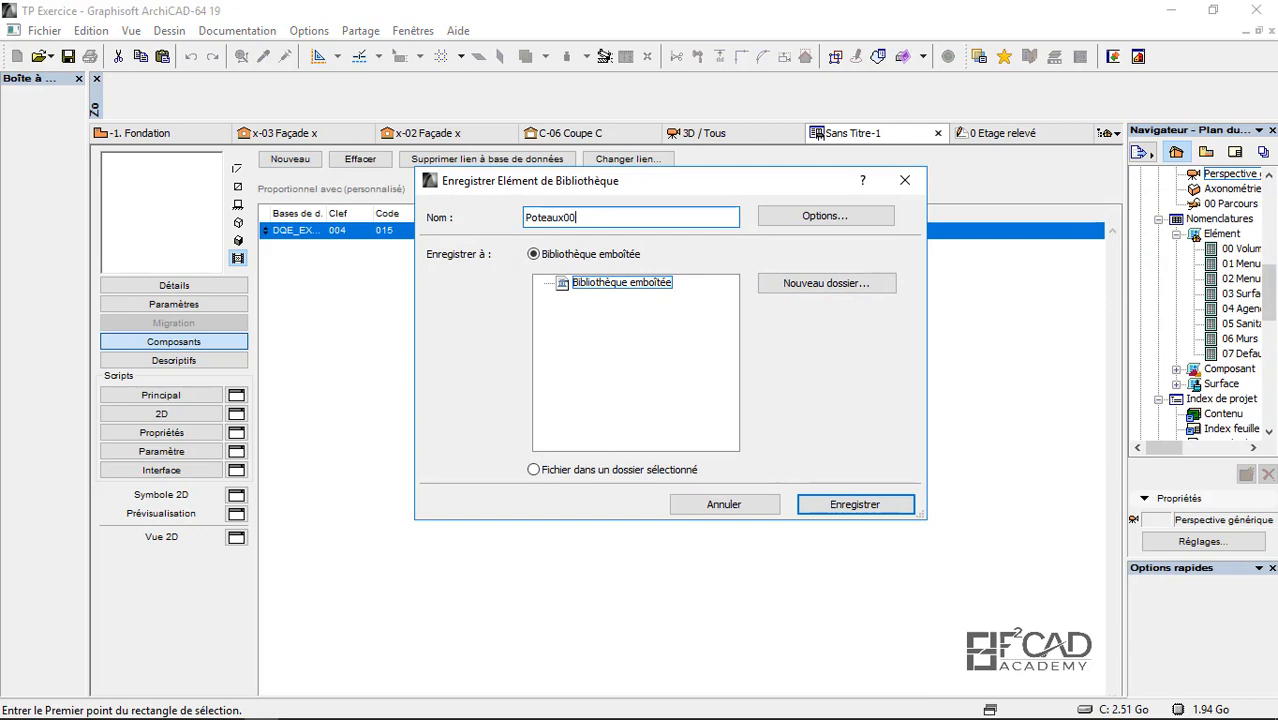
click(856, 503)
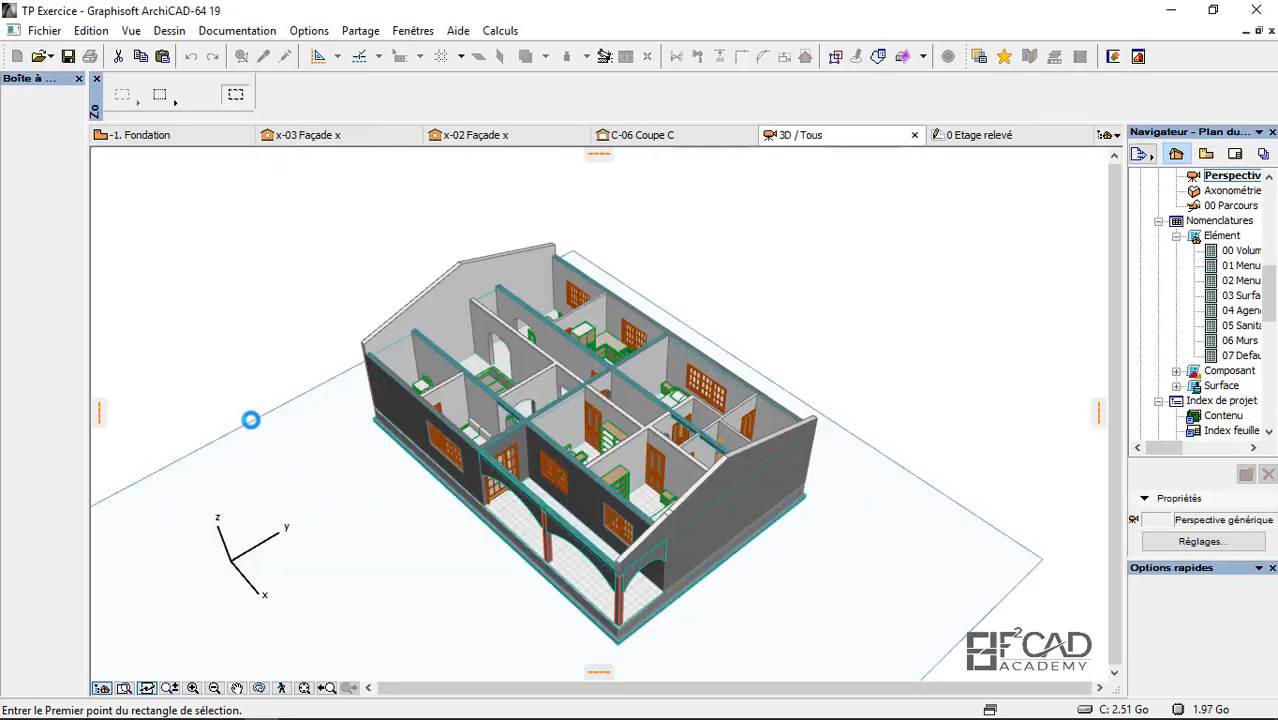
Step: Activate the Arrow tool, pick the corner porch column in the 3D view and clear the selection
click(8, 112)
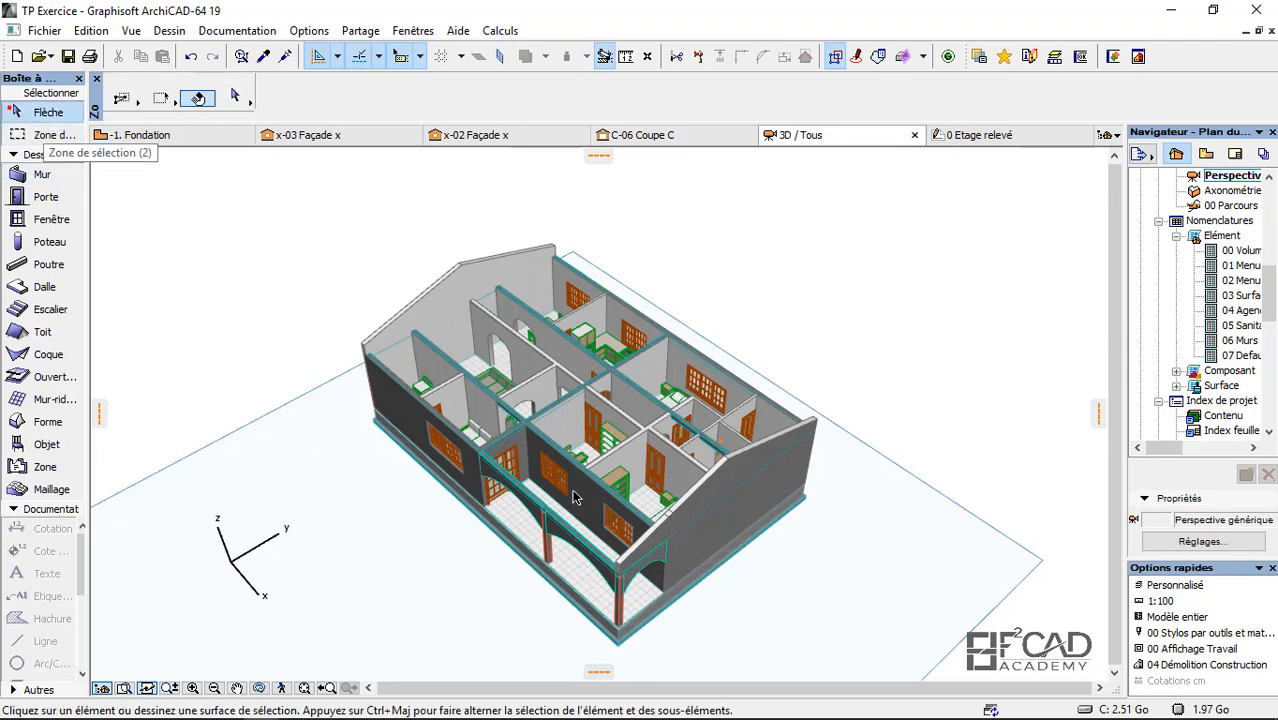
scroll(629, 613, up, 3)
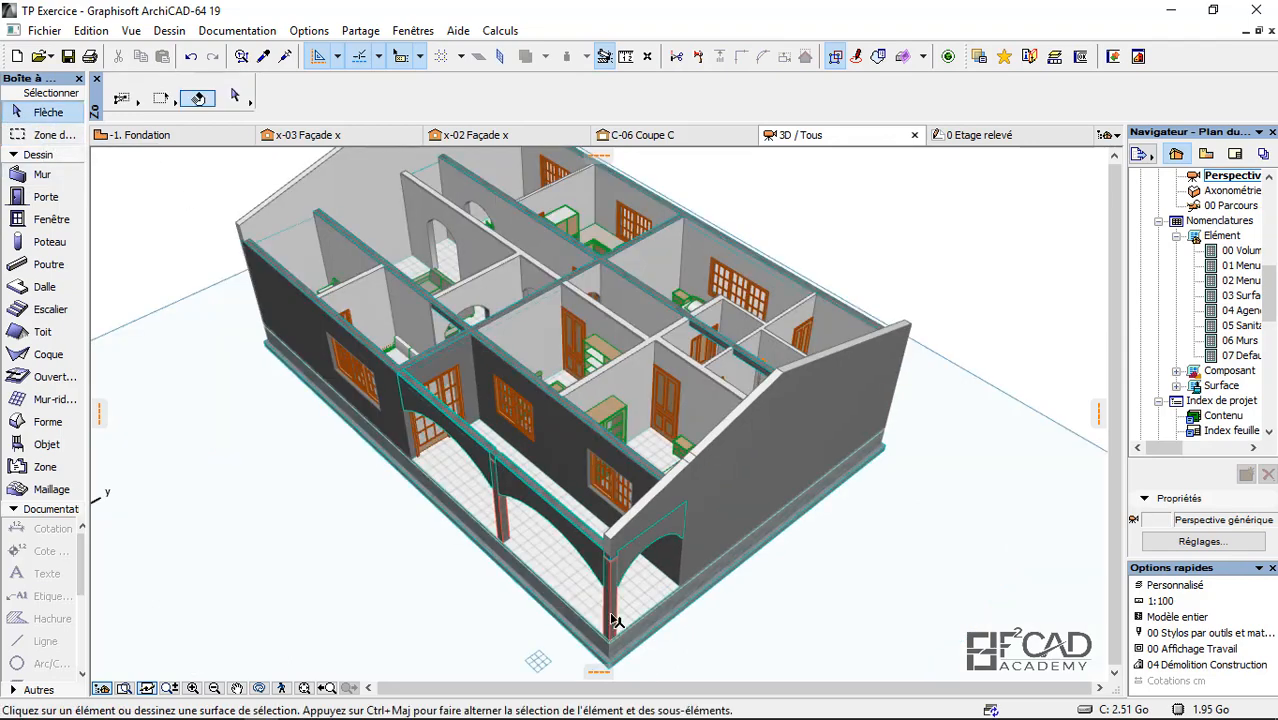
click(609, 597)
click(202, 311)
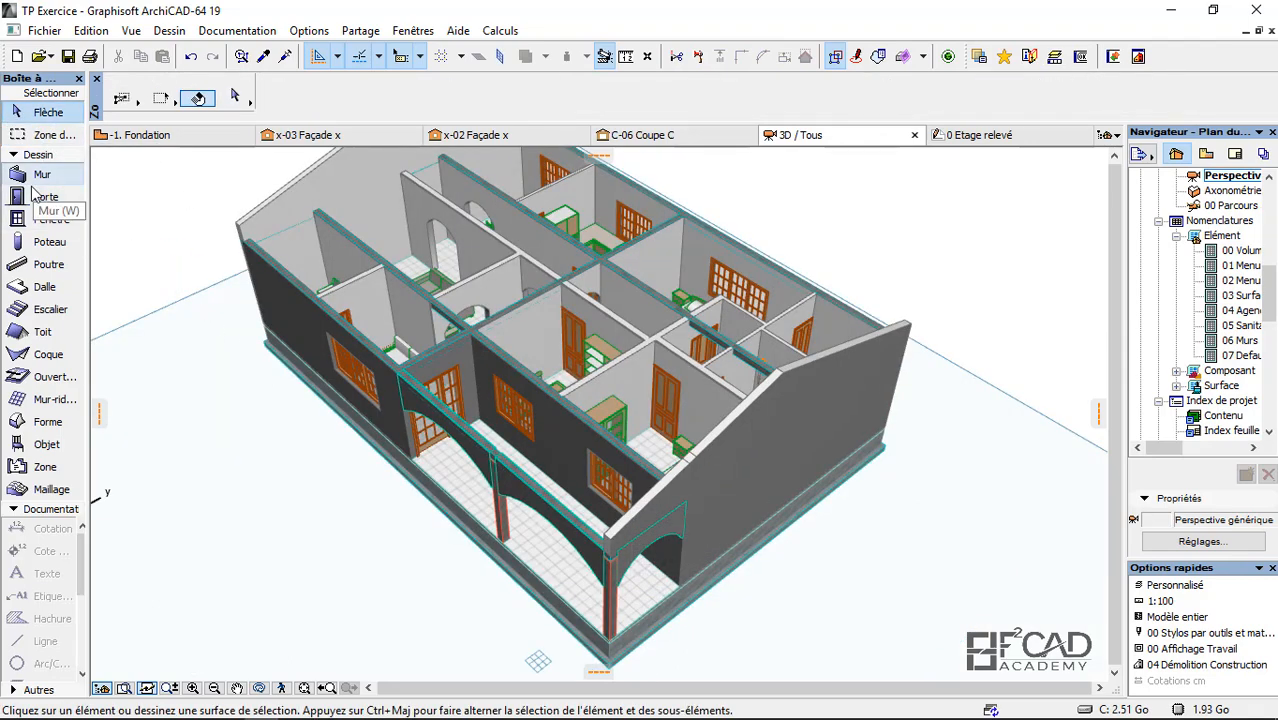
Step: Customize the Info Box of the Poteau tool so that Propriétés comes directly after Principal
click(308, 31)
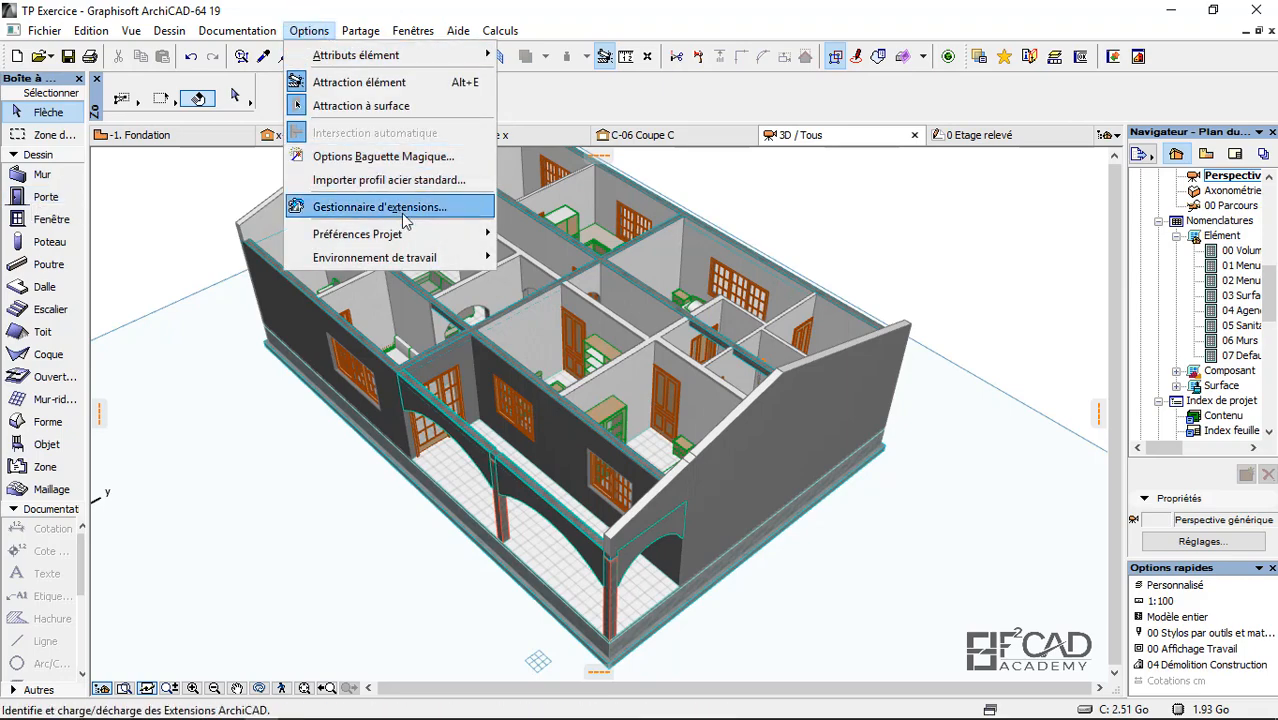
click(428, 258)
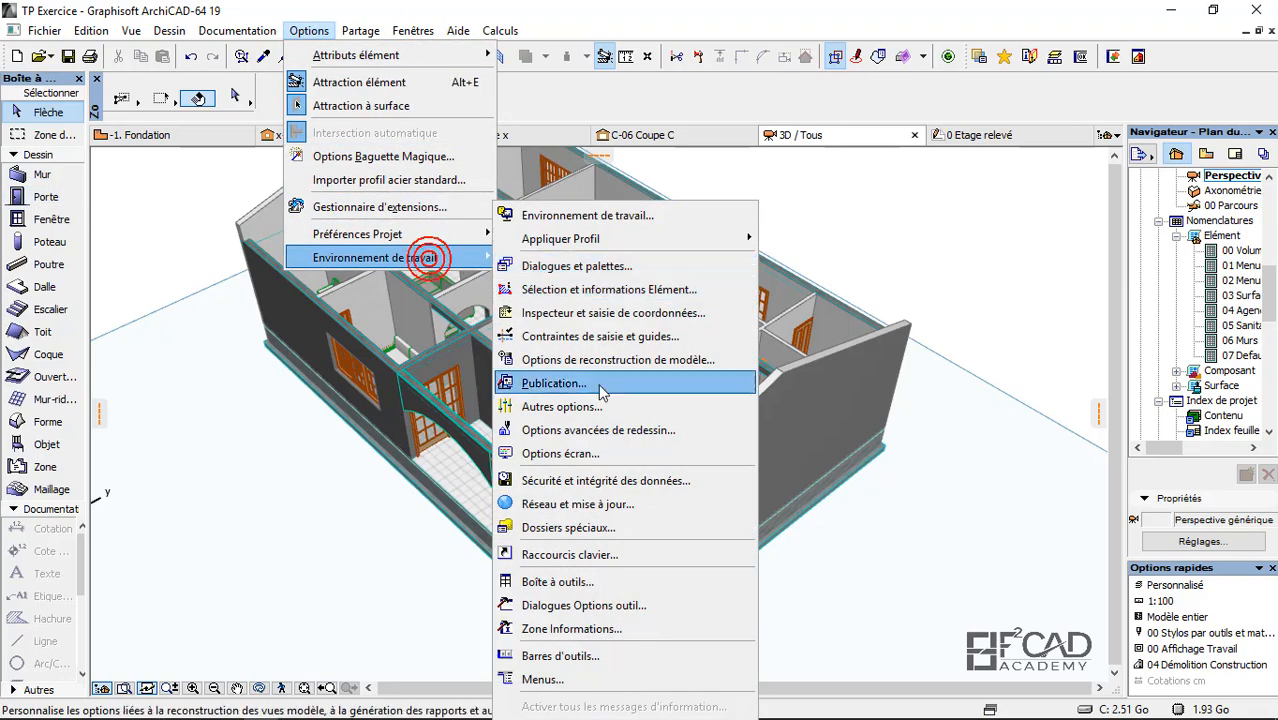
click(604, 631)
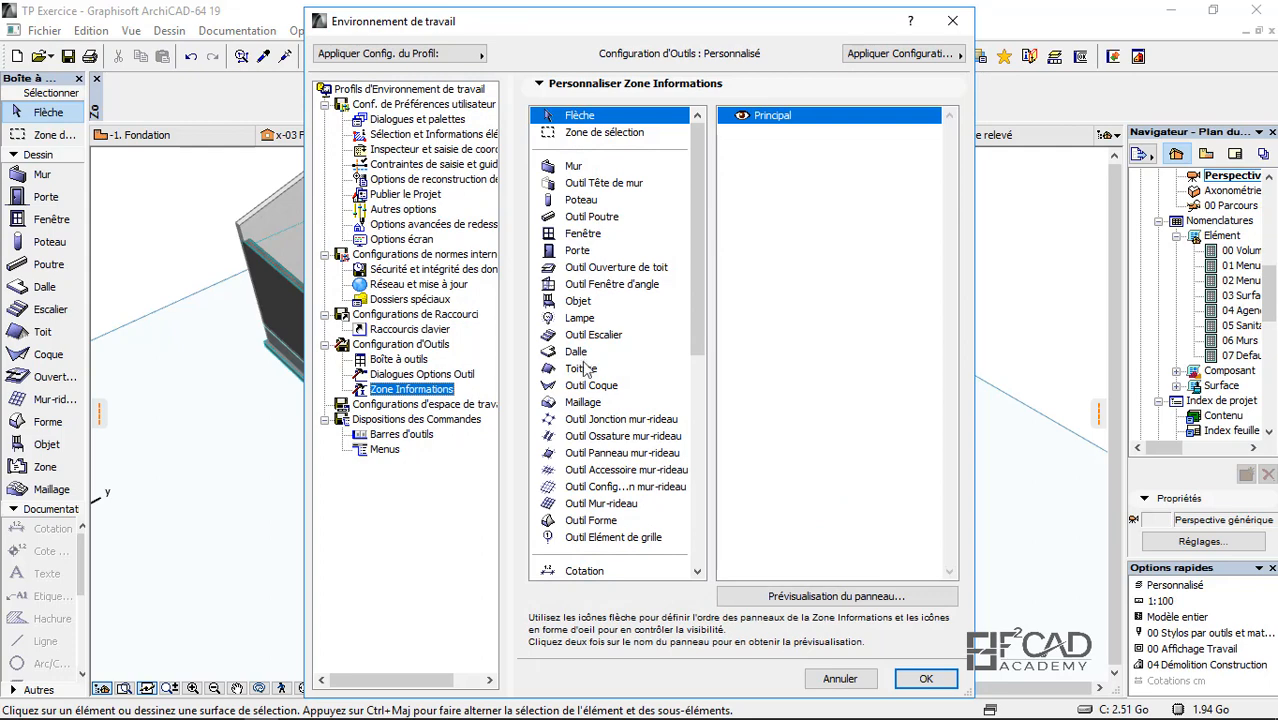
click(581, 200)
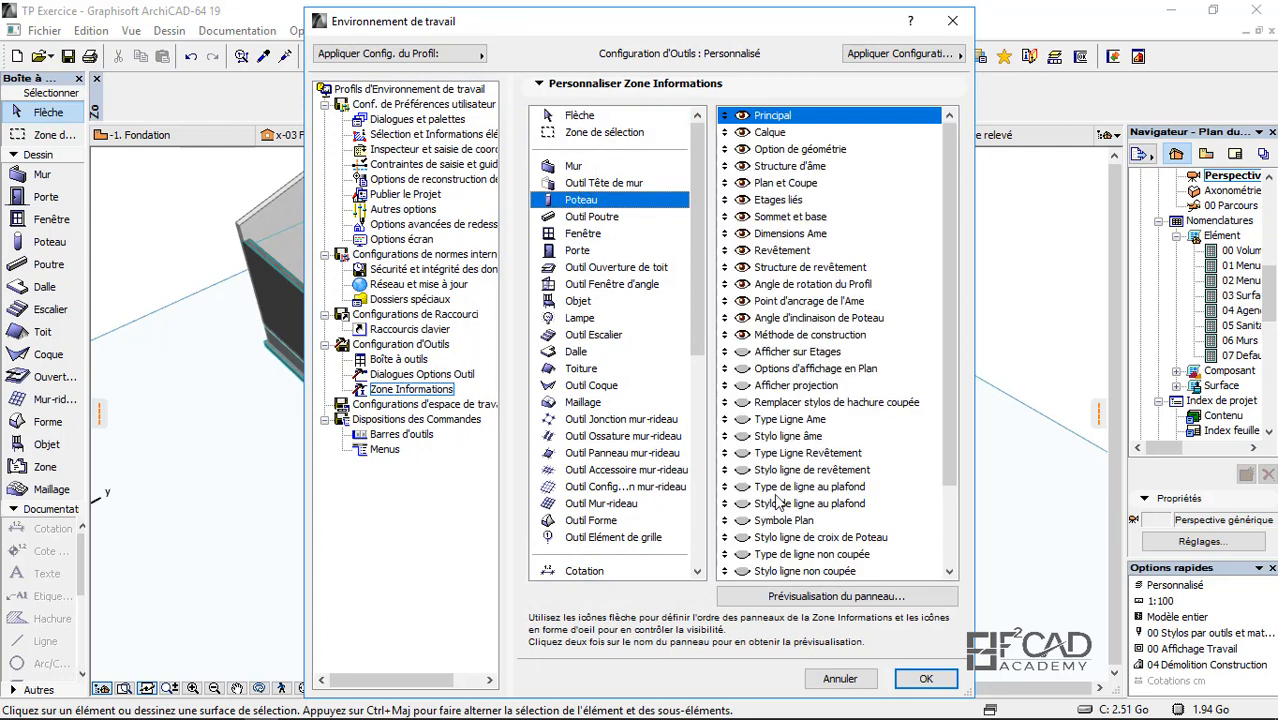
scroll(748, 528, down, 5)
click(770, 554)
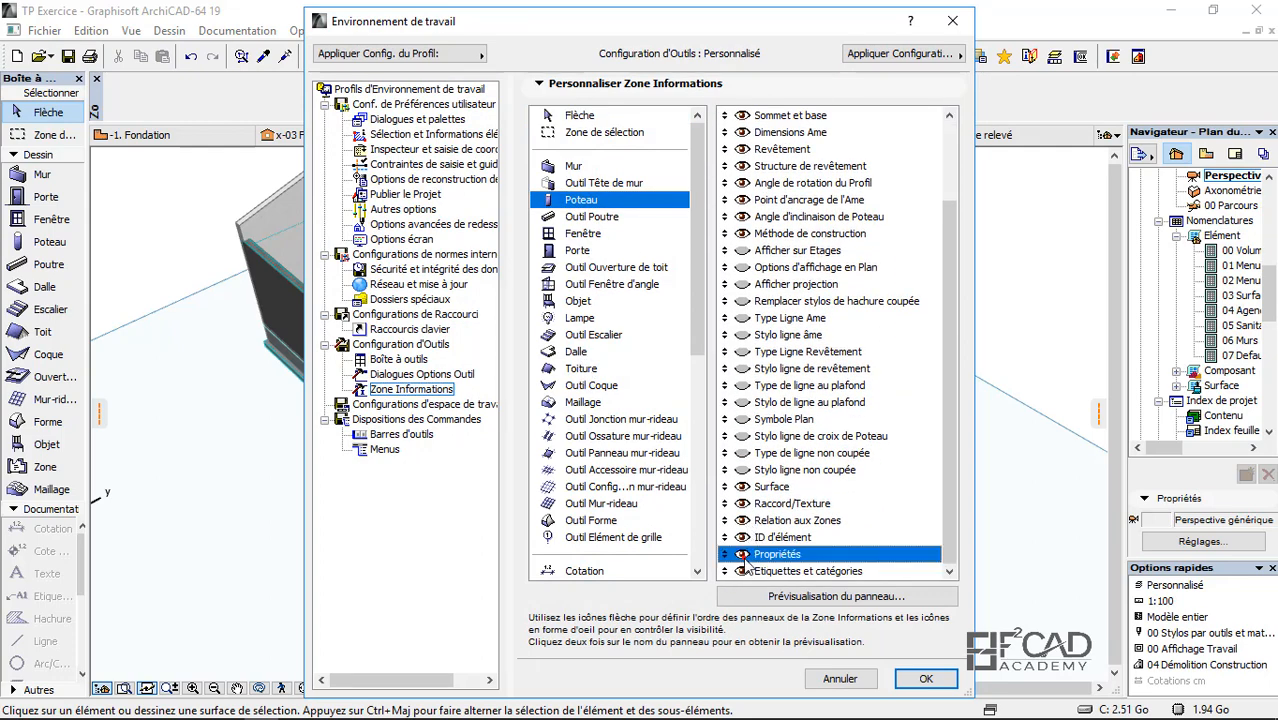
drag(730, 557, 730, 132)
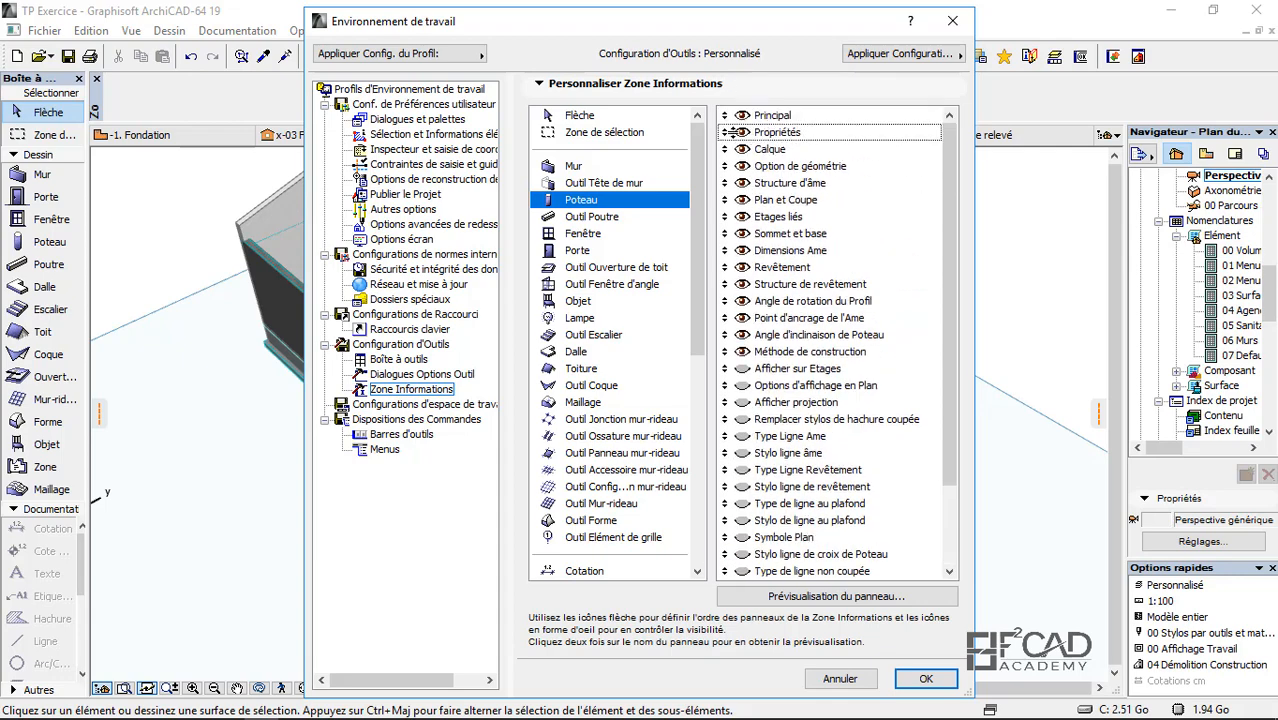
click(920, 679)
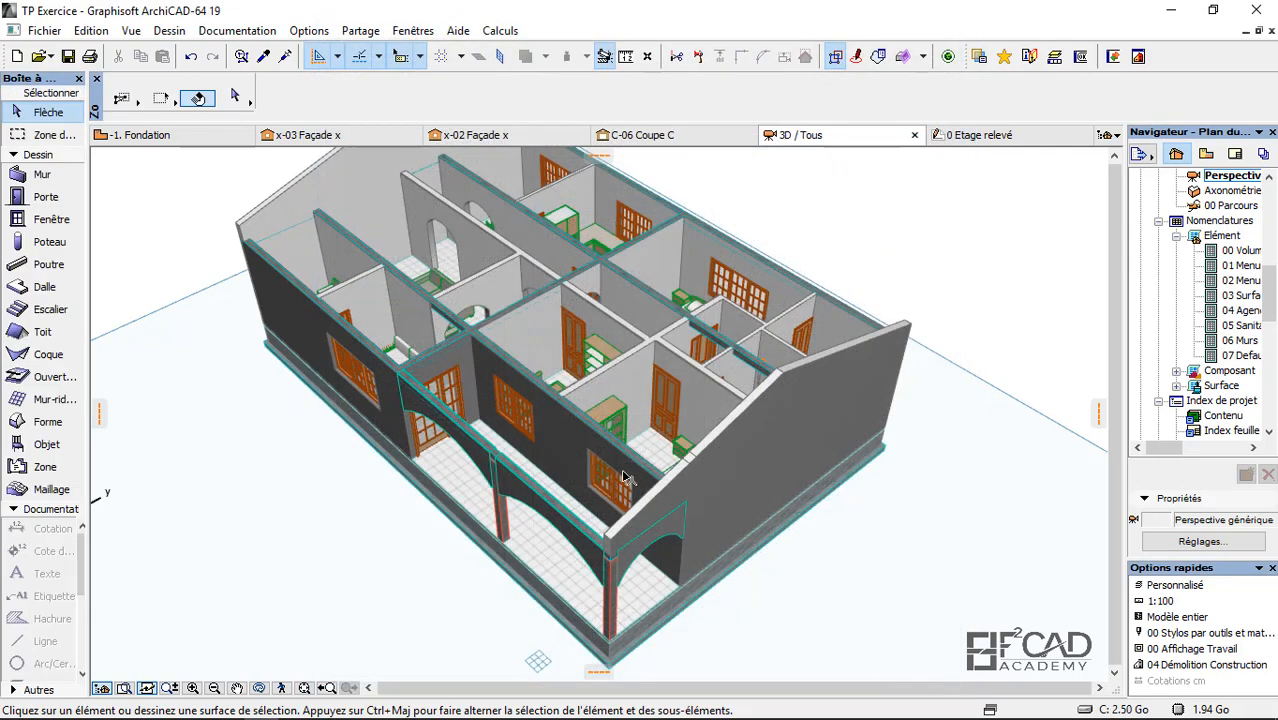
Step: Select the corner porch column in the 3D view, copy its ID Poteaux-porteurs and clear the selection
click(612, 605)
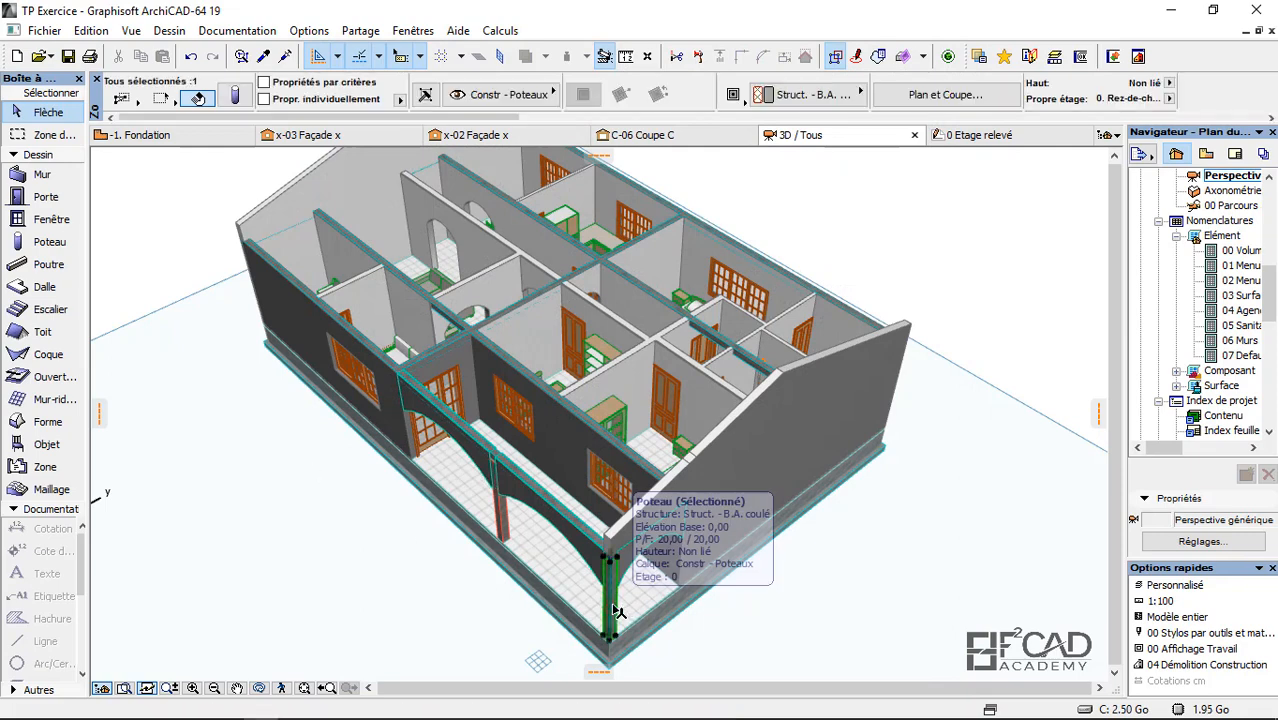
drag(370, 118, 1125, 121)
drag(990, 99, 826, 101)
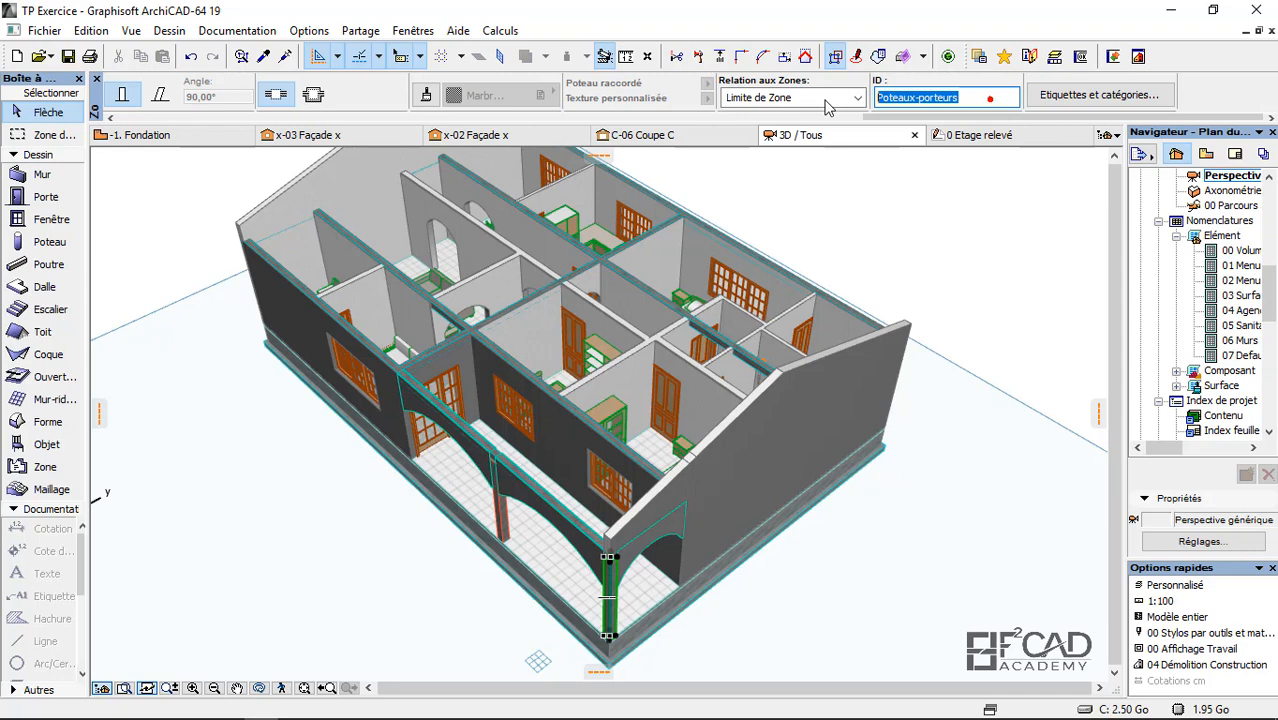
right_click(940, 98)
click(990, 187)
click(948, 235)
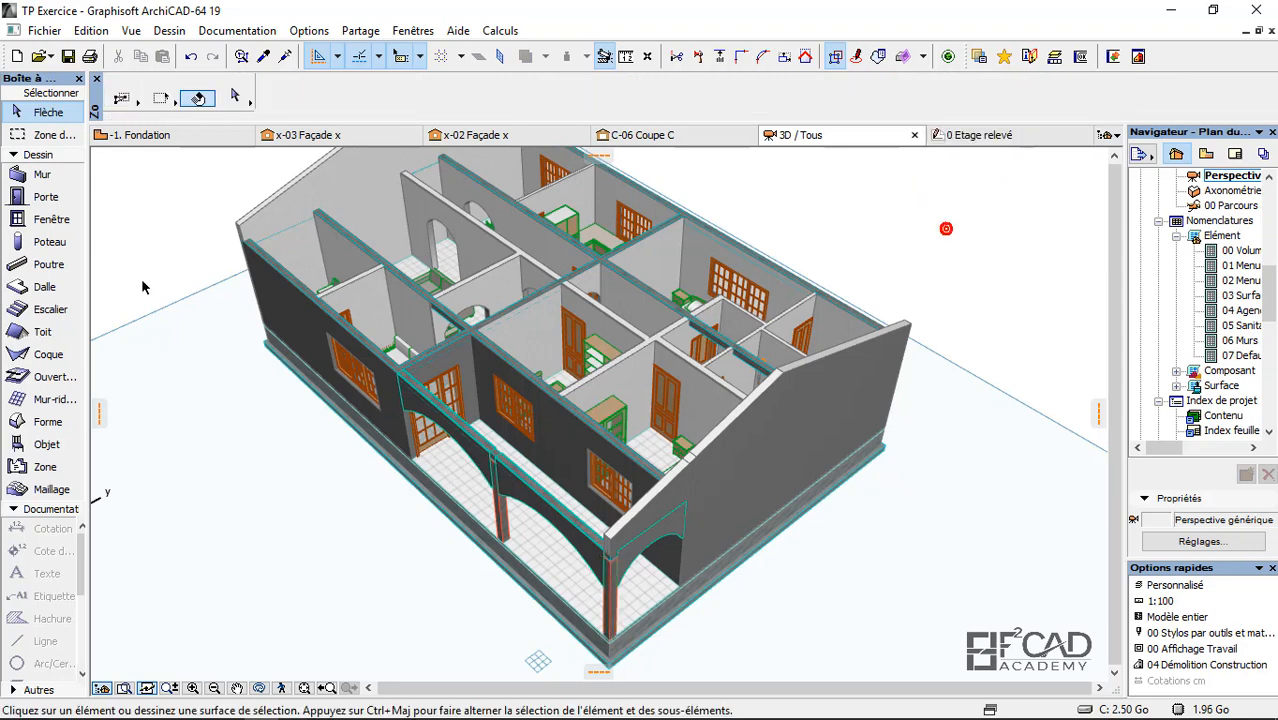
Step: In Chercher & Sélectionner, remove both wall ID criteria and set the element type to Poteau
click(241, 56)
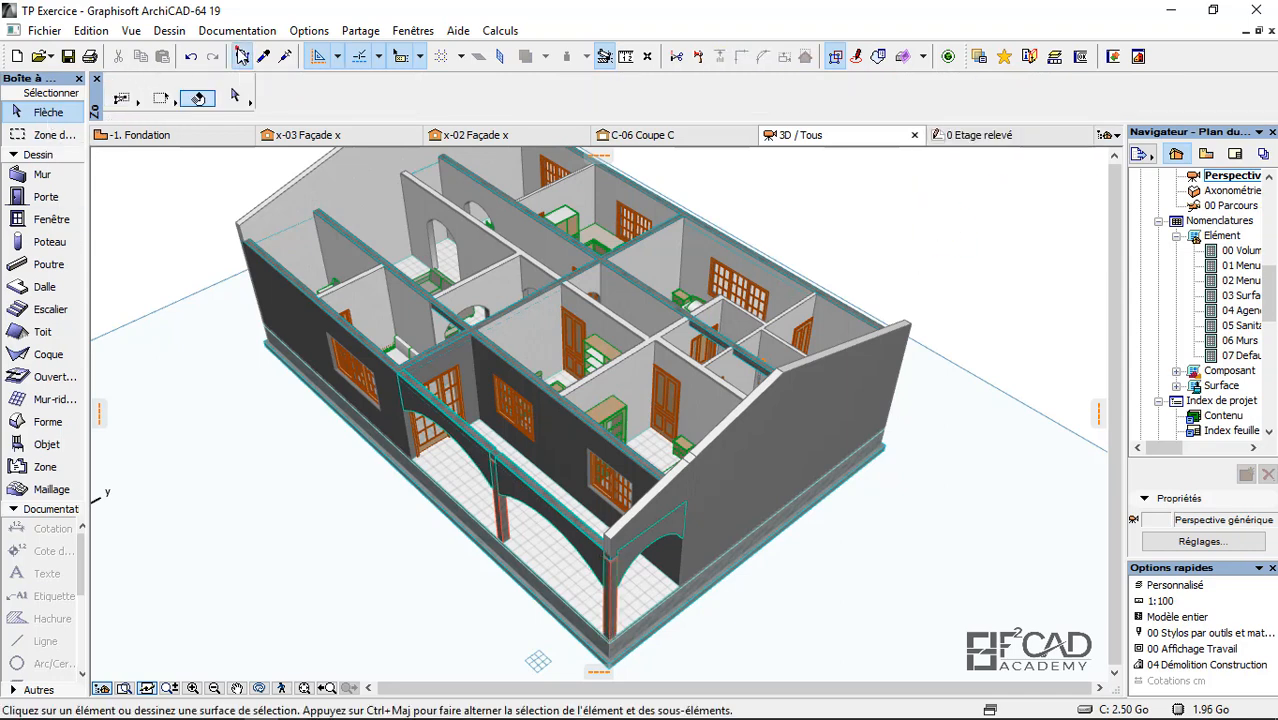
drag(820, 205, 523, 199)
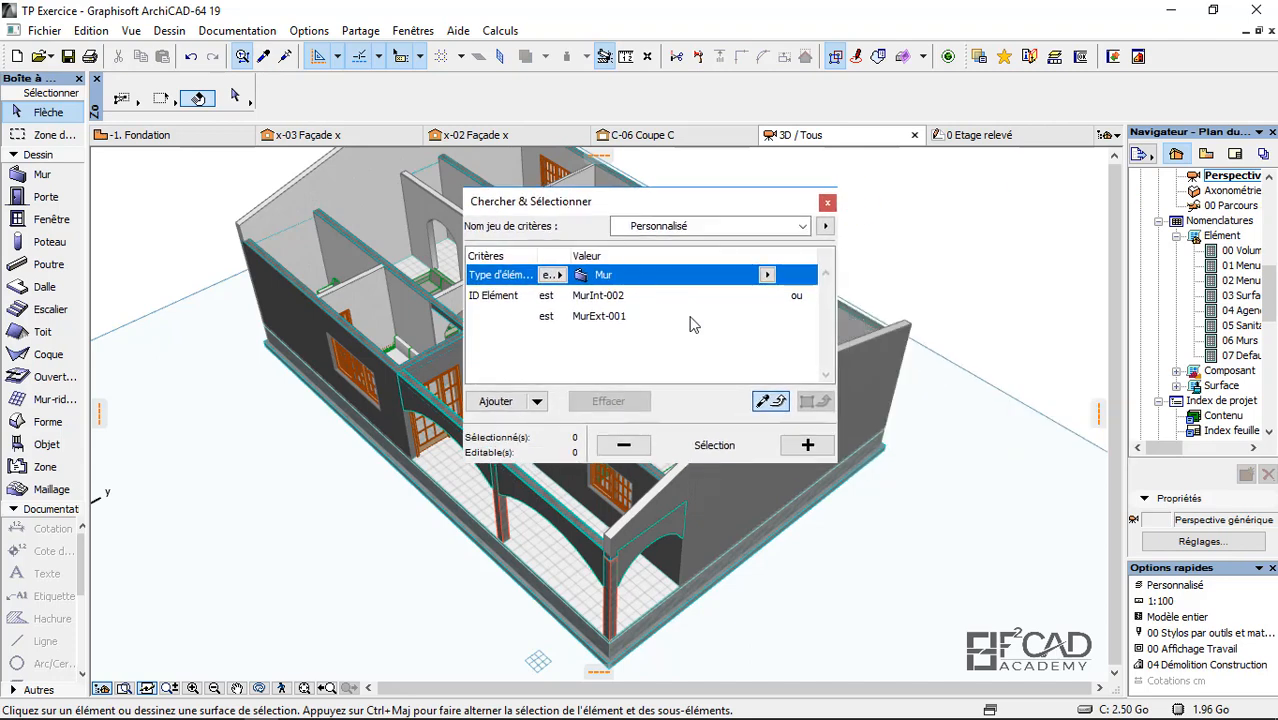
click(567, 313)
click(566, 312)
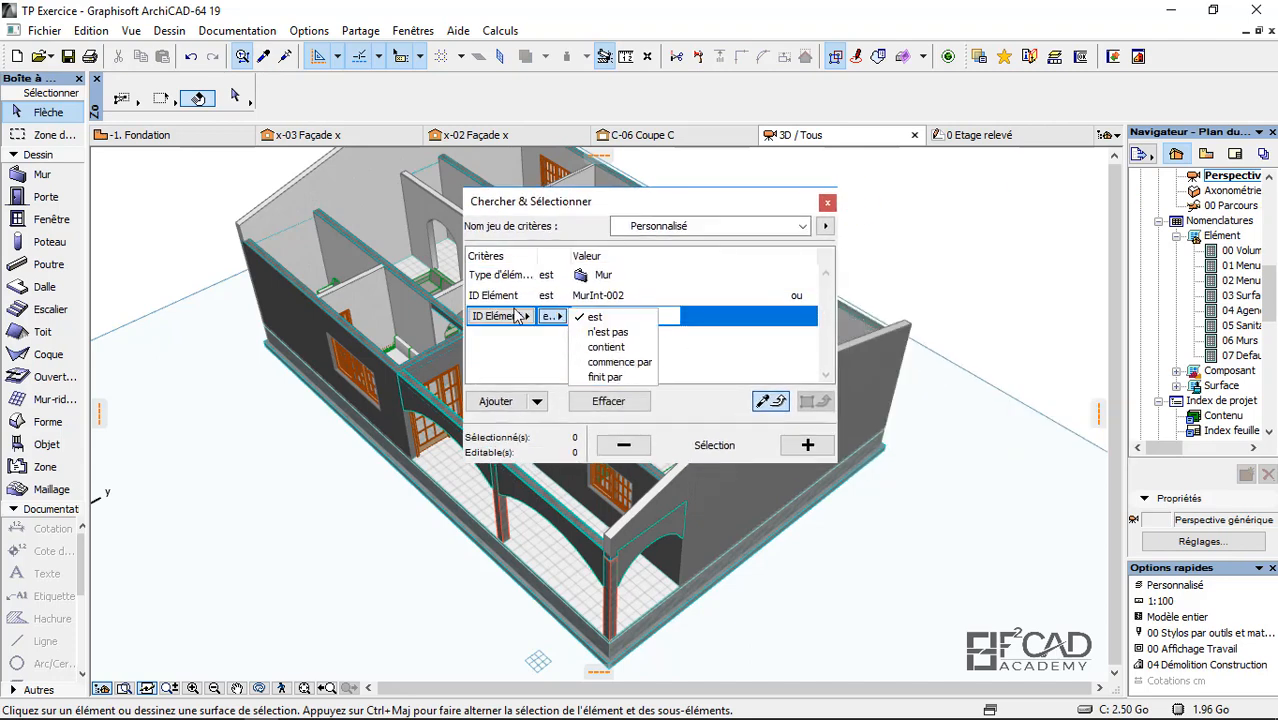
click(513, 307)
click(603, 402)
click(603, 405)
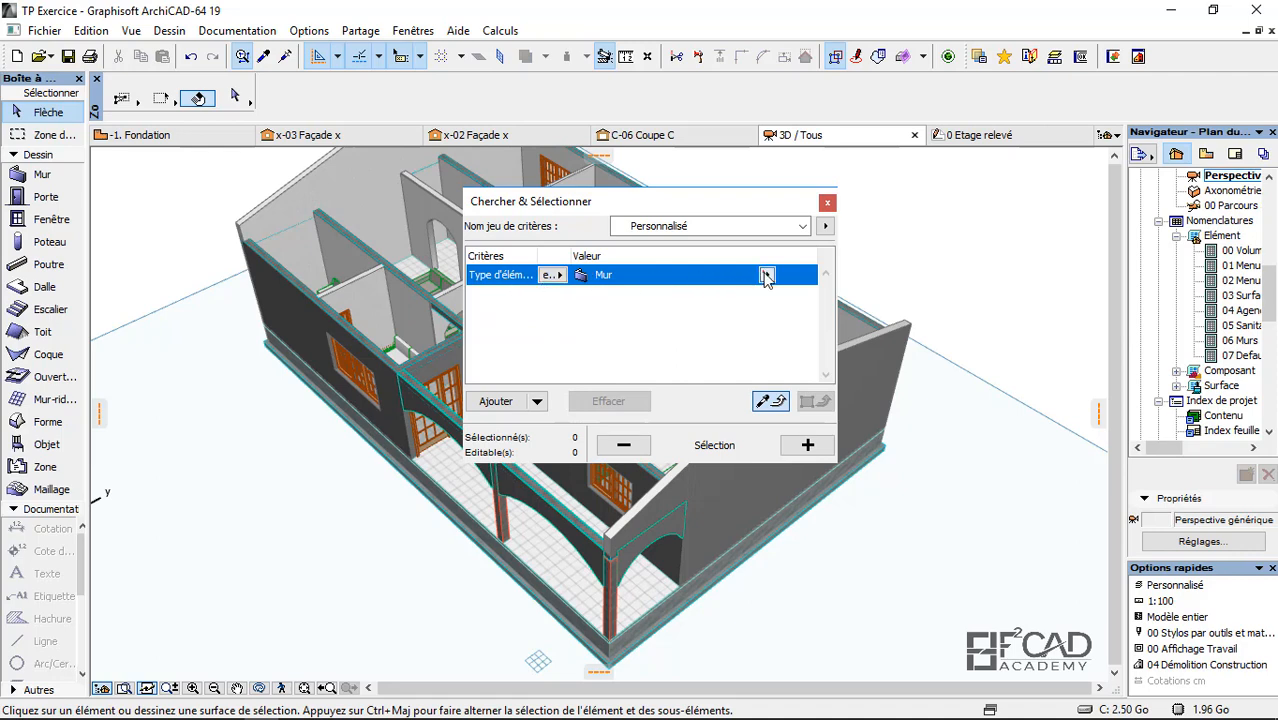
click(766, 275)
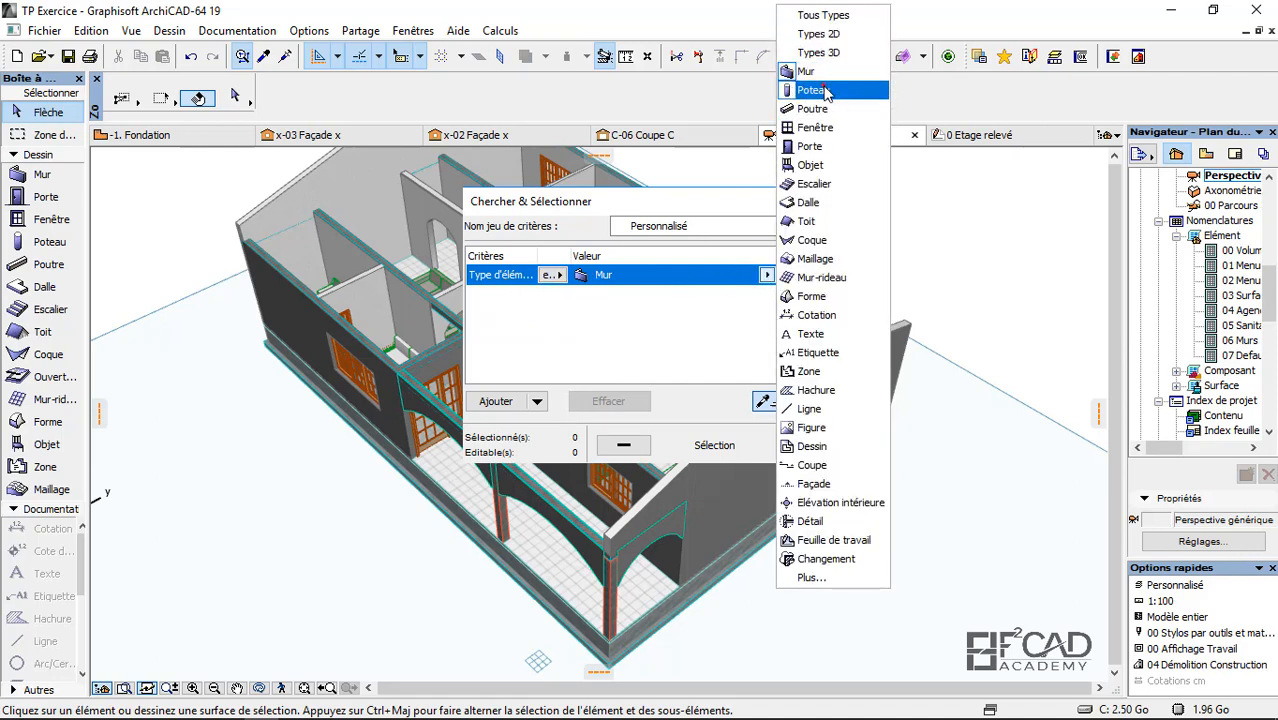
click(812, 90)
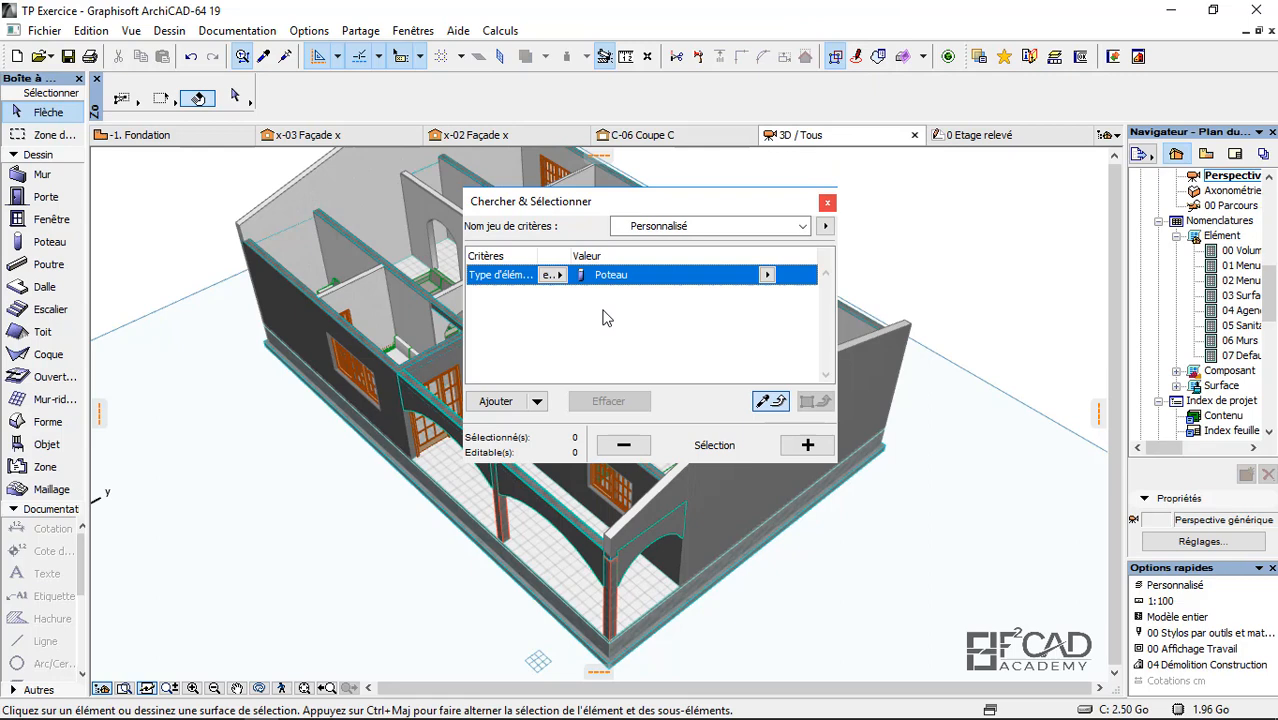
Step: Add the criterion ID Elément est Poteaux-porteurs and select all matching columns
click(497, 401)
click(505, 298)
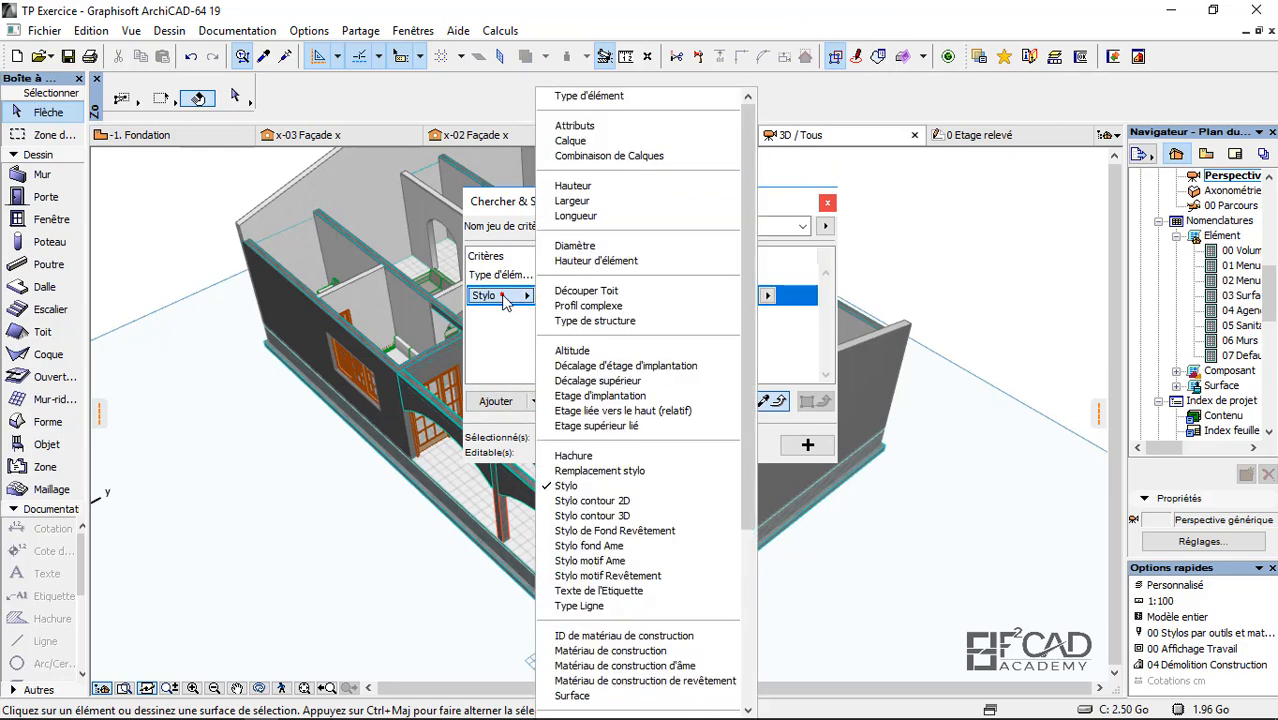
scroll(606, 672, down, 4)
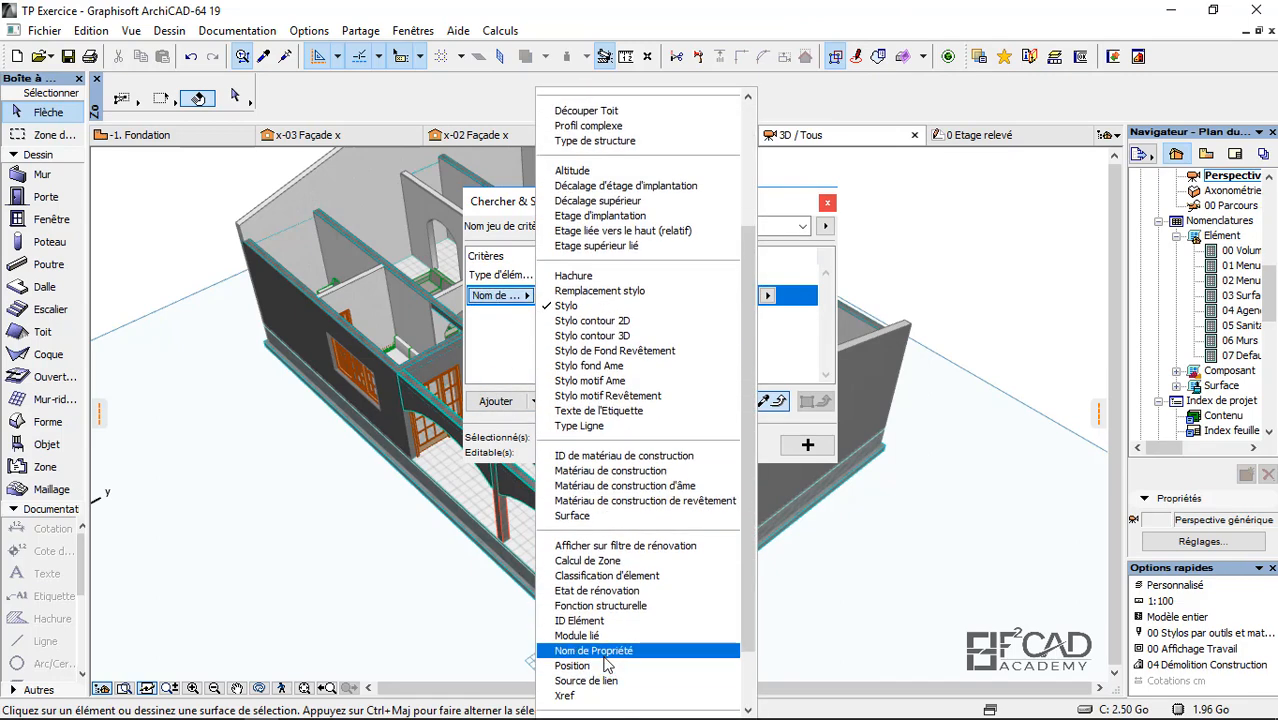
click(580, 620)
click(551, 298)
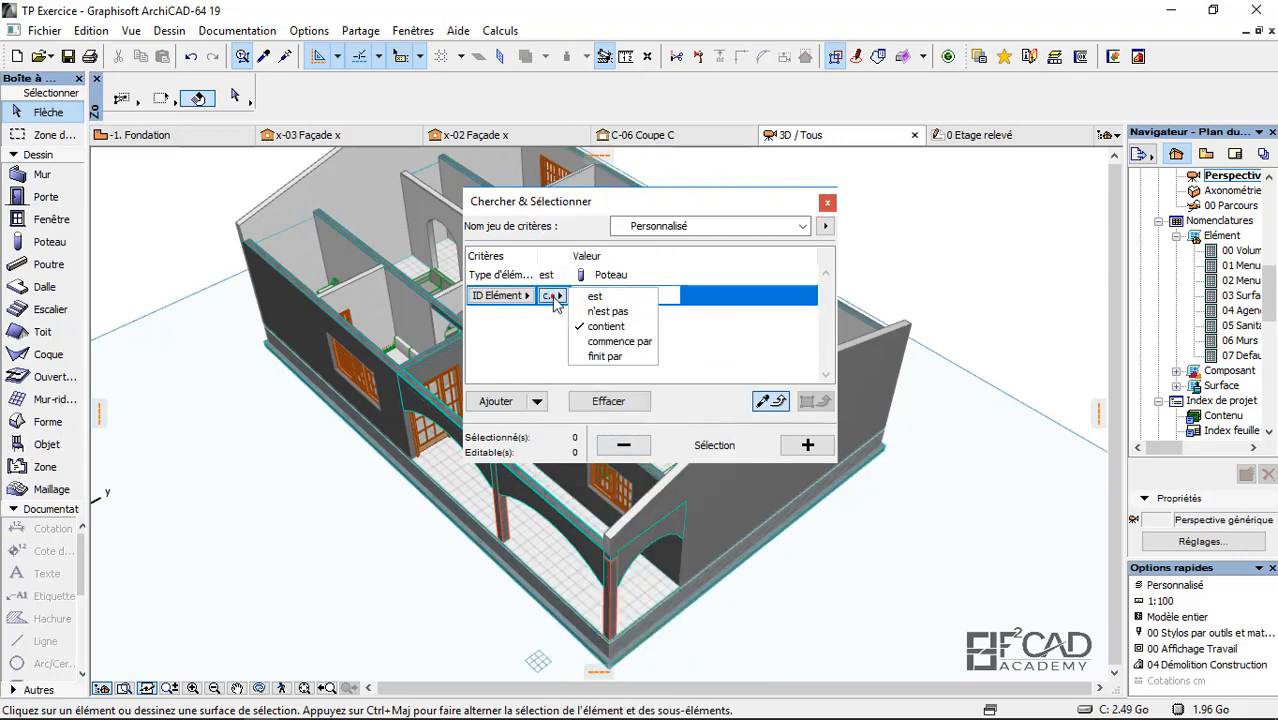
click(595, 297)
right_click(597, 297)
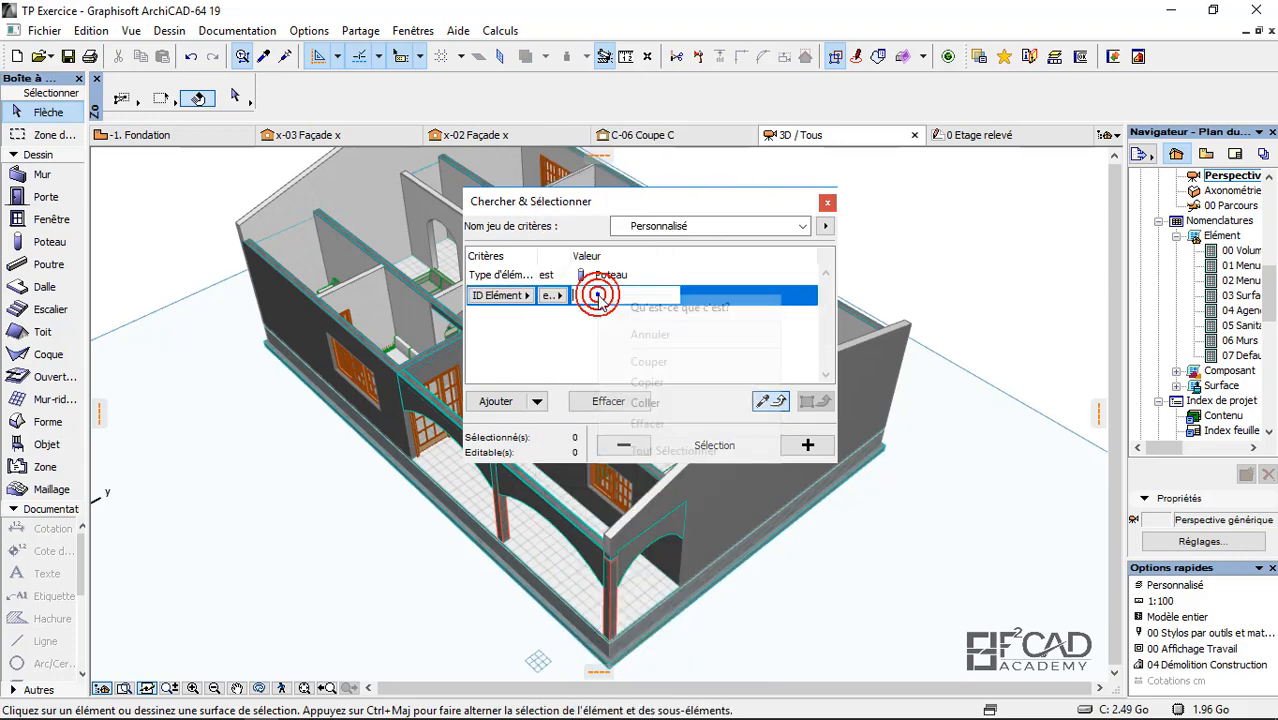
click(645, 403)
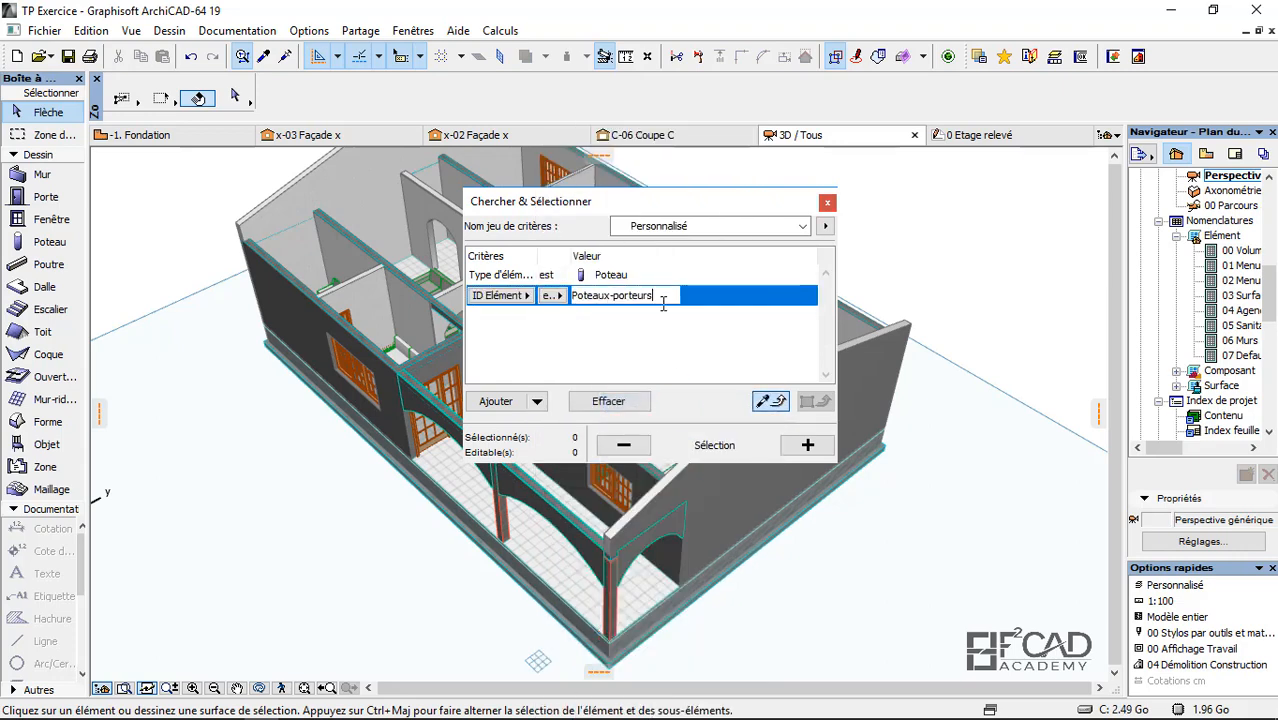
click(806, 446)
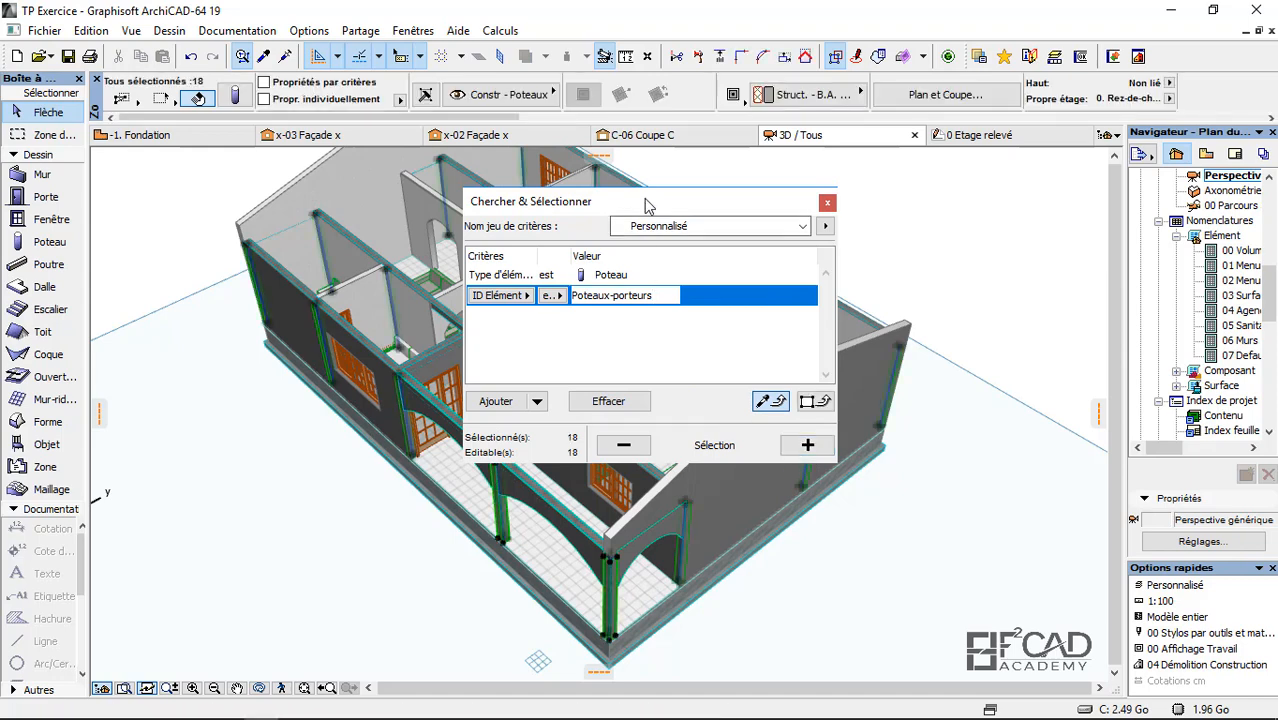
Step: Move the search dialog aside and examine the selected columns throughout the house in the 3D view
drag(645, 205, 1094, 465)
scroll(862, 425, up, 2)
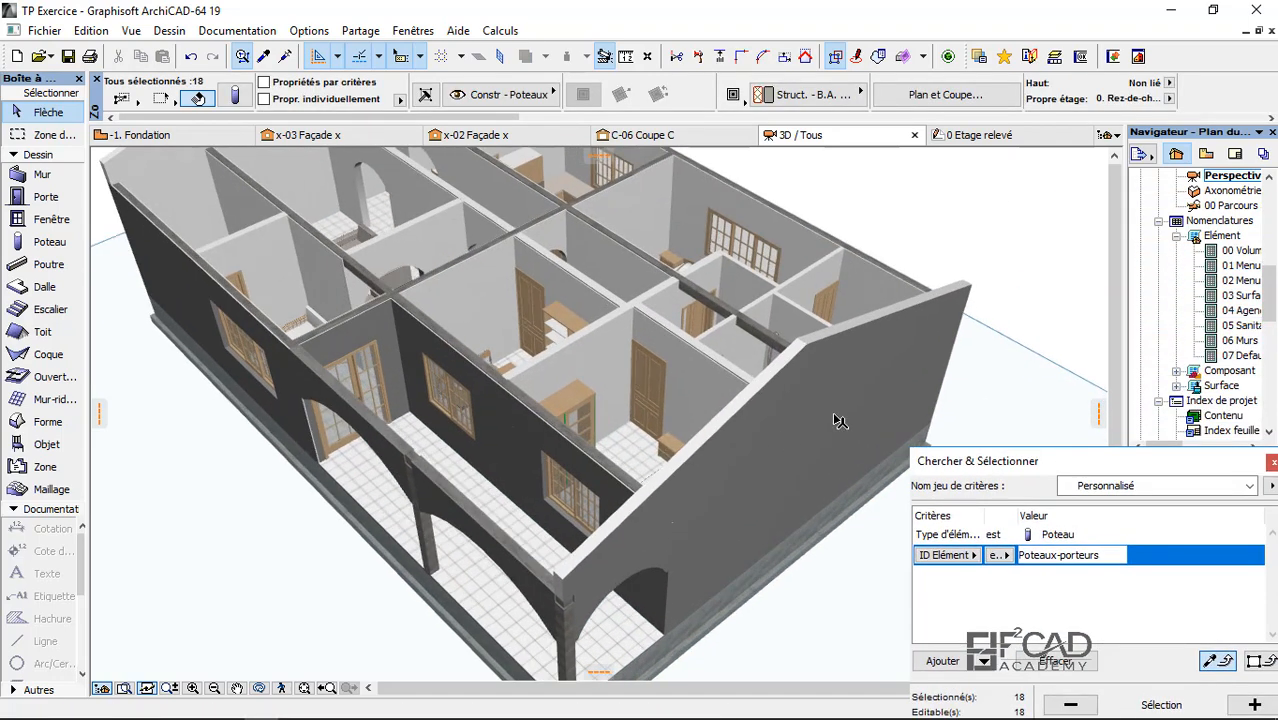
scroll(495, 437, up, 1)
scroll(857, 364, down, 2)
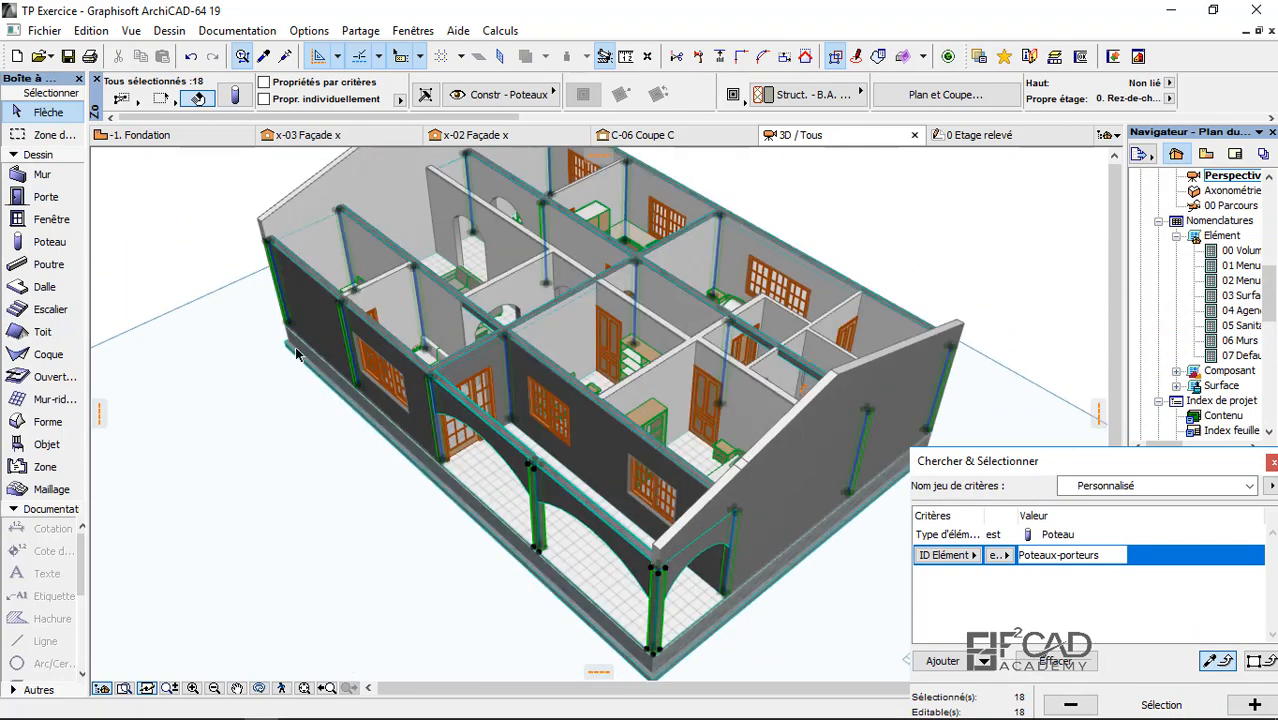
scroll(298, 354, up, 3)
scroll(170, 525, down, 3)
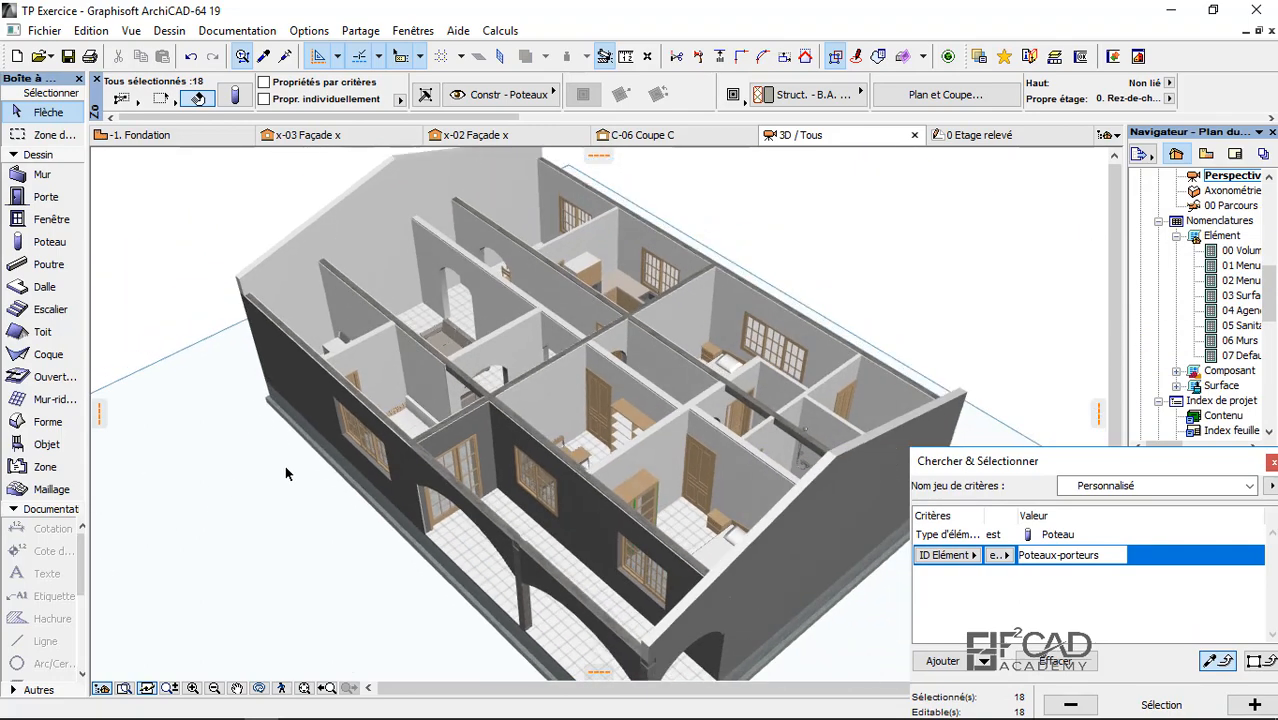
scroll(268, 404, down, 2)
Step: Close the search dialog, enable Propriétés par critères for the selected columns and clear the selection
drag(1020, 461, 868, 245)
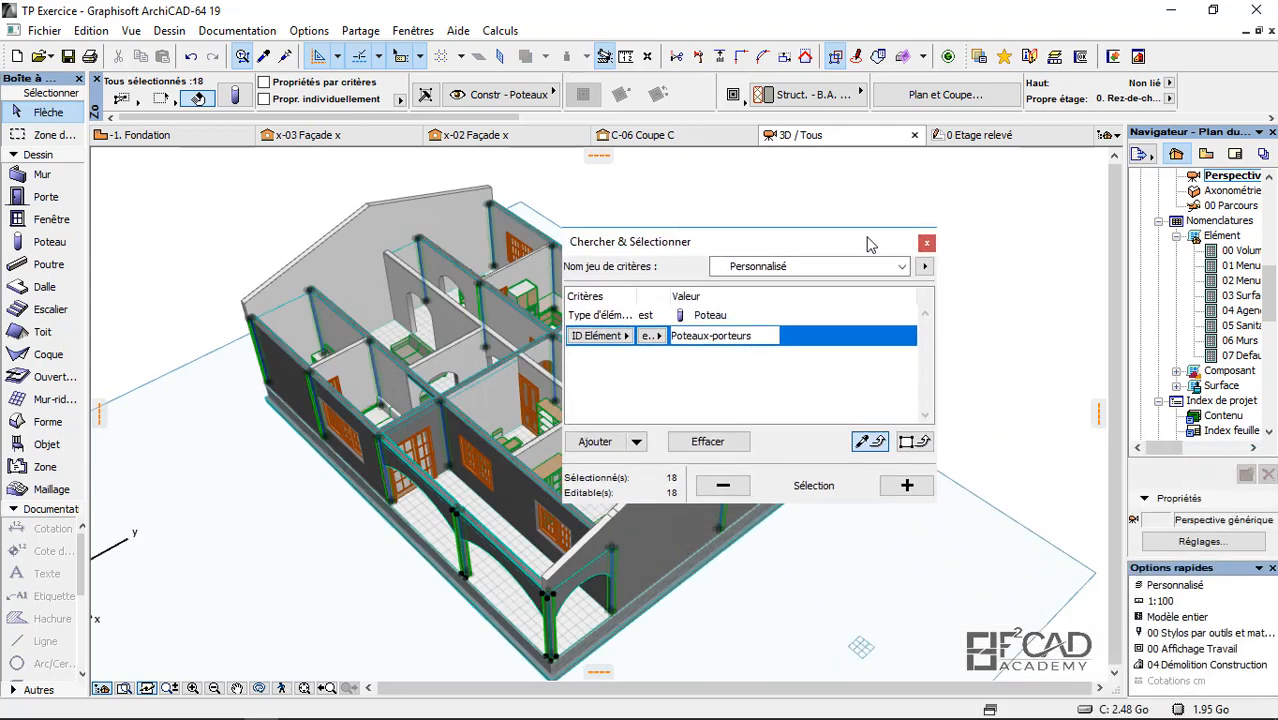
click(927, 243)
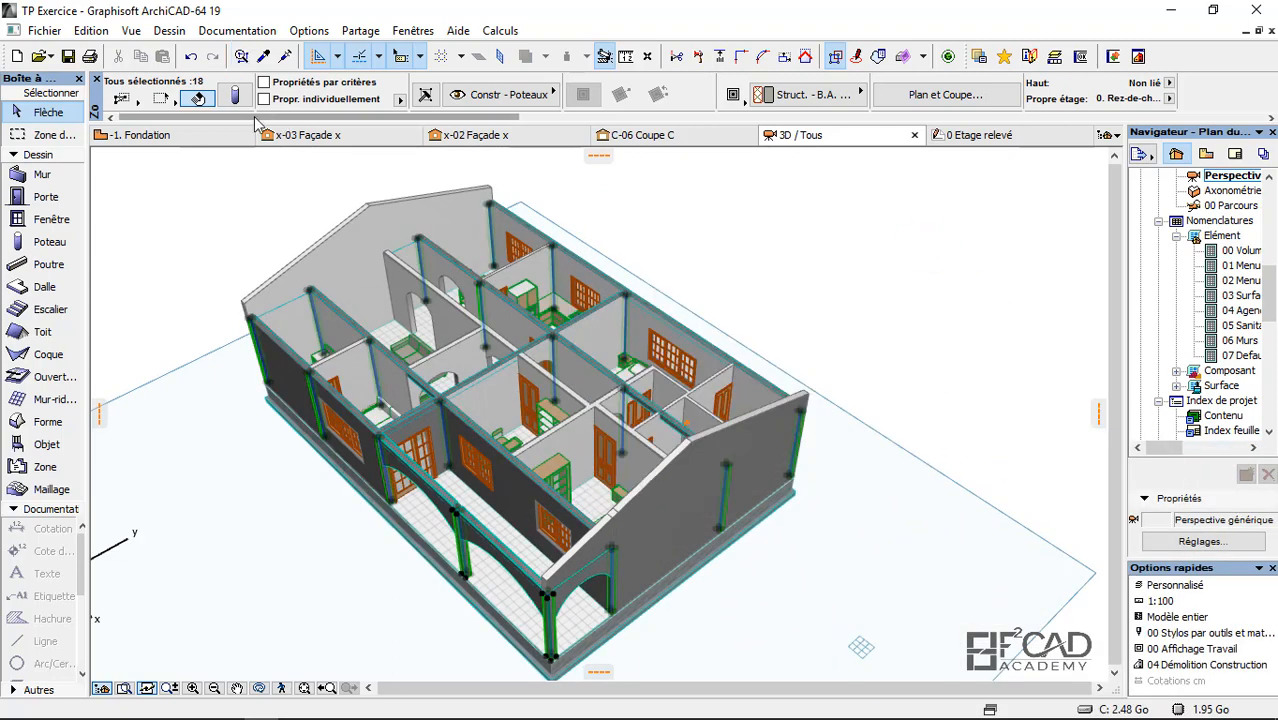
click(263, 84)
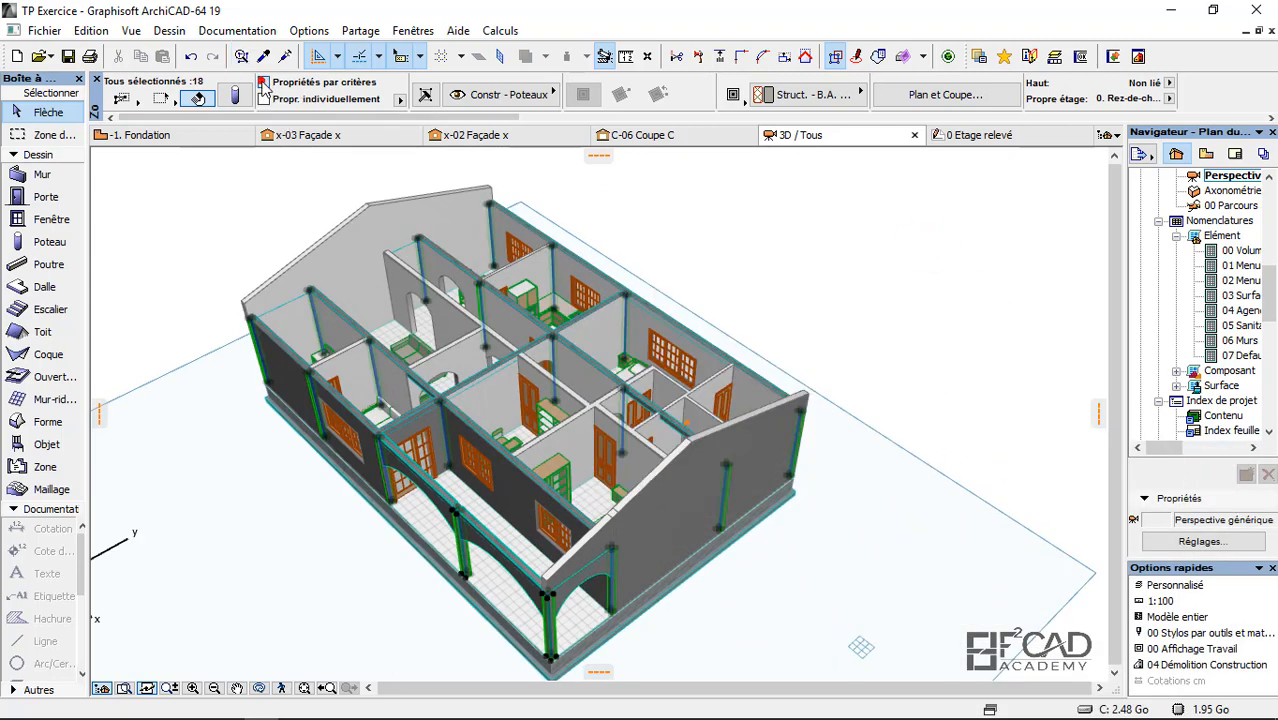
click(230, 222)
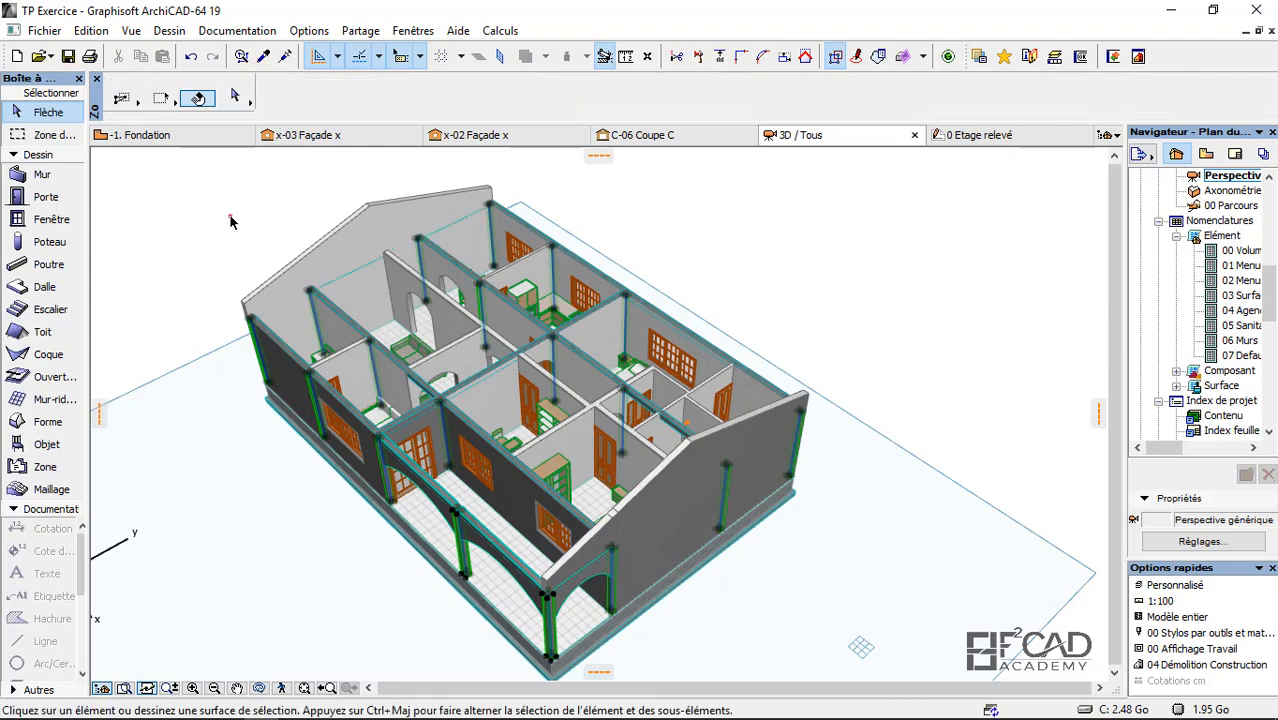
Step: Open Lier Propriétés à Critères, show the links in DQE_EXERCICE and add a new link
click(500, 30)
click(570, 172)
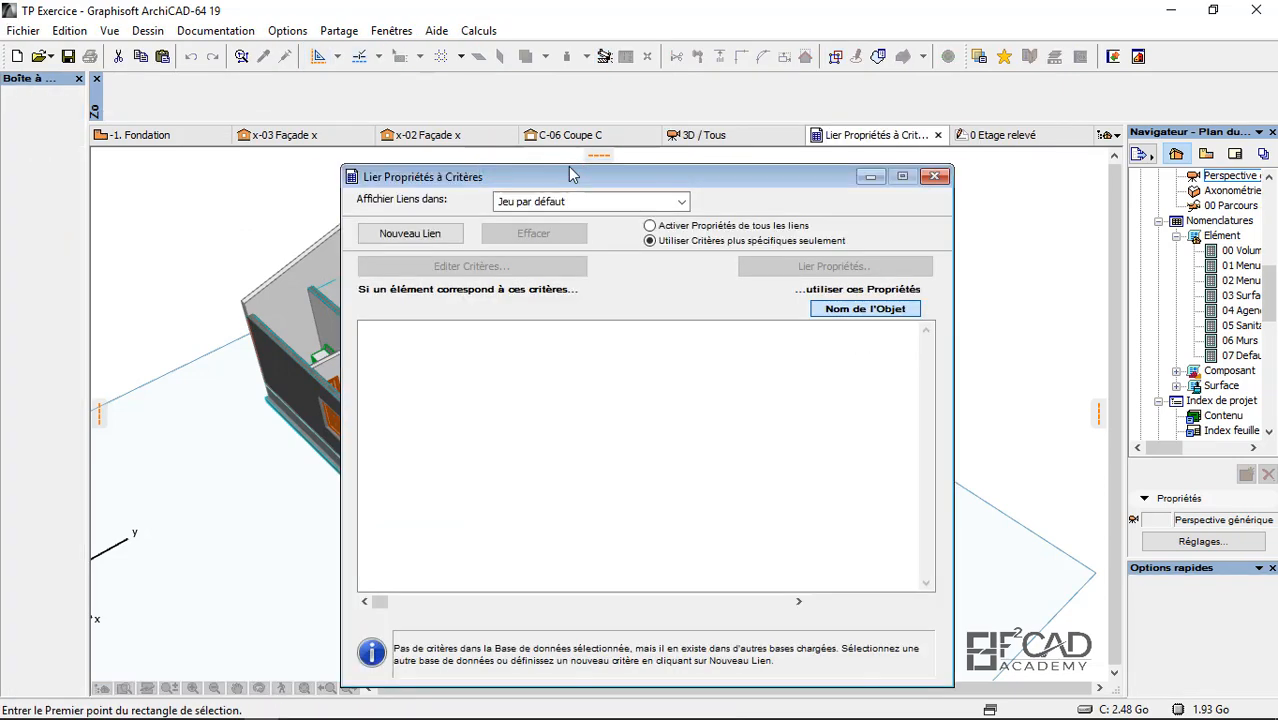
click(546, 203)
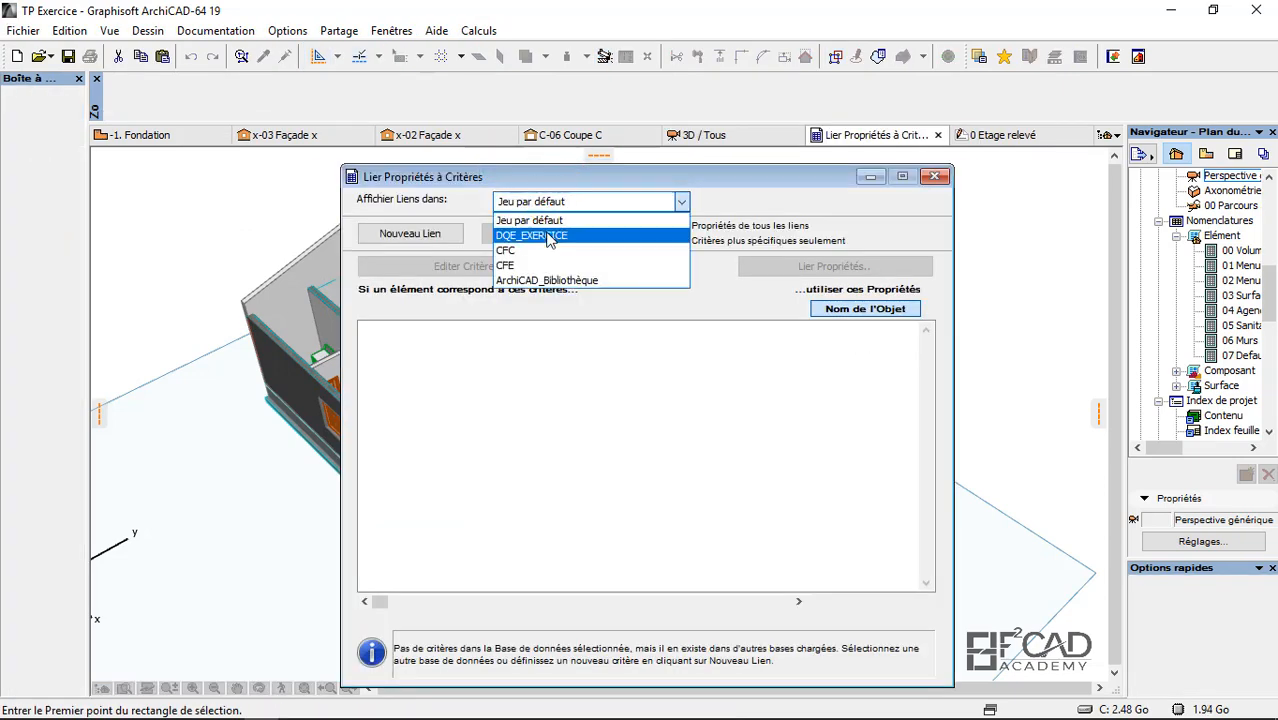
click(548, 236)
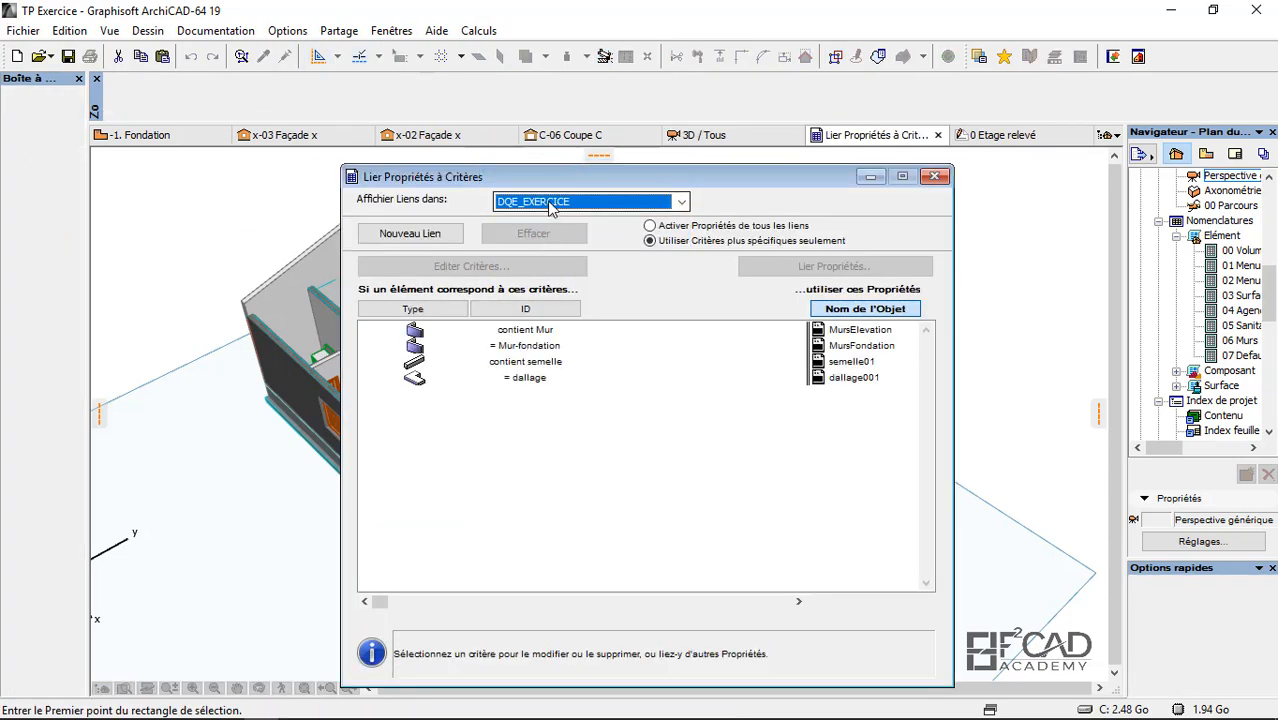
click(410, 234)
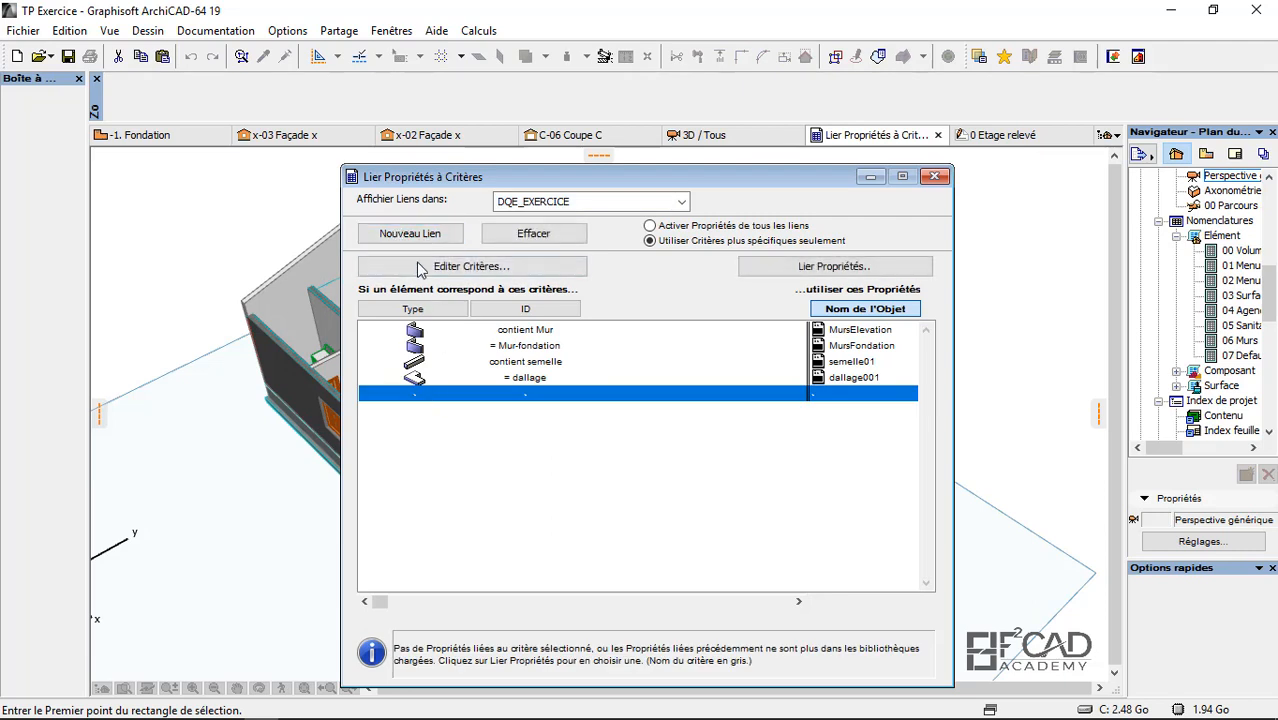
Step: Edit the new link's criteria to find Poteau elements by ID Elément with the condition est
click(467, 268)
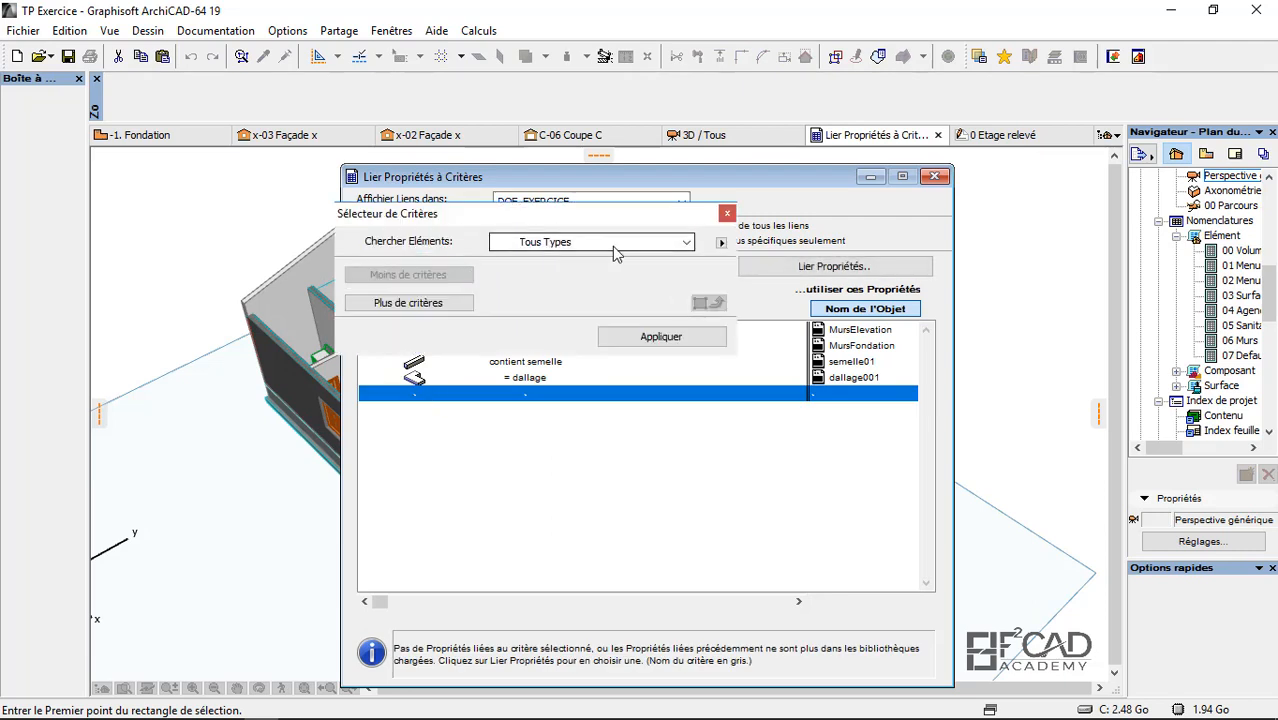
click(612, 244)
click(530, 298)
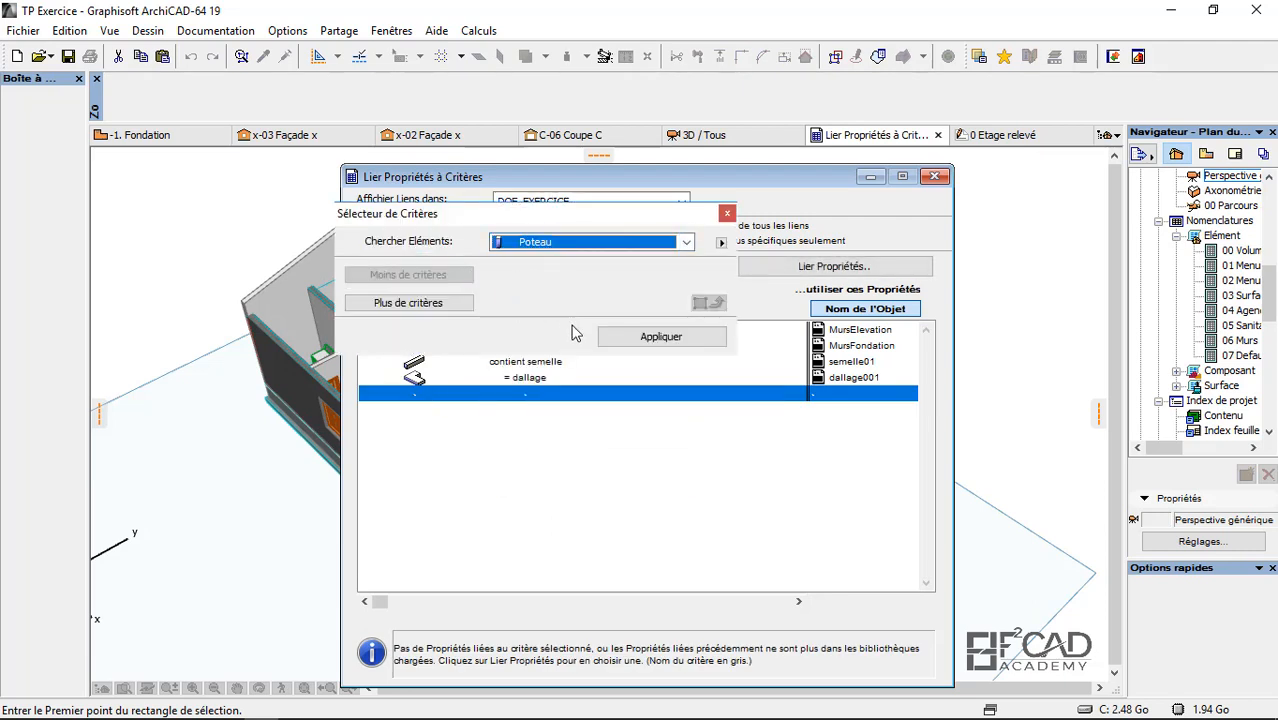
click(409, 308)
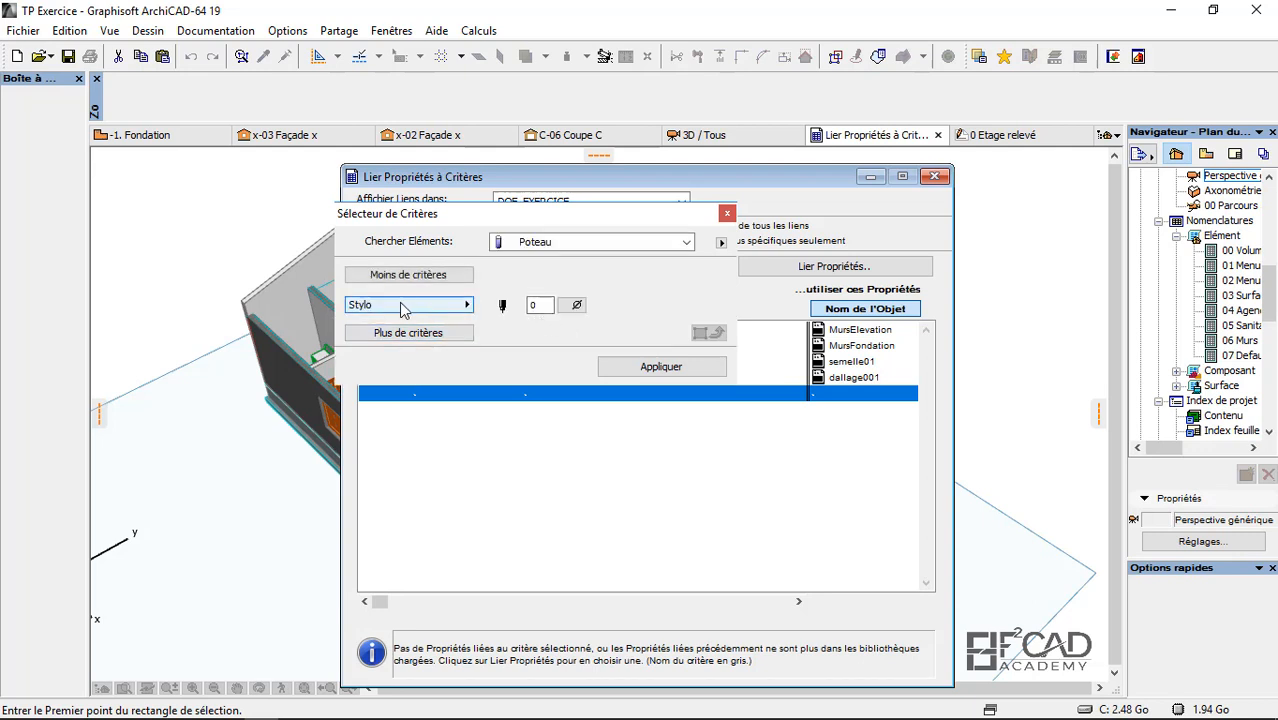
click(405, 305)
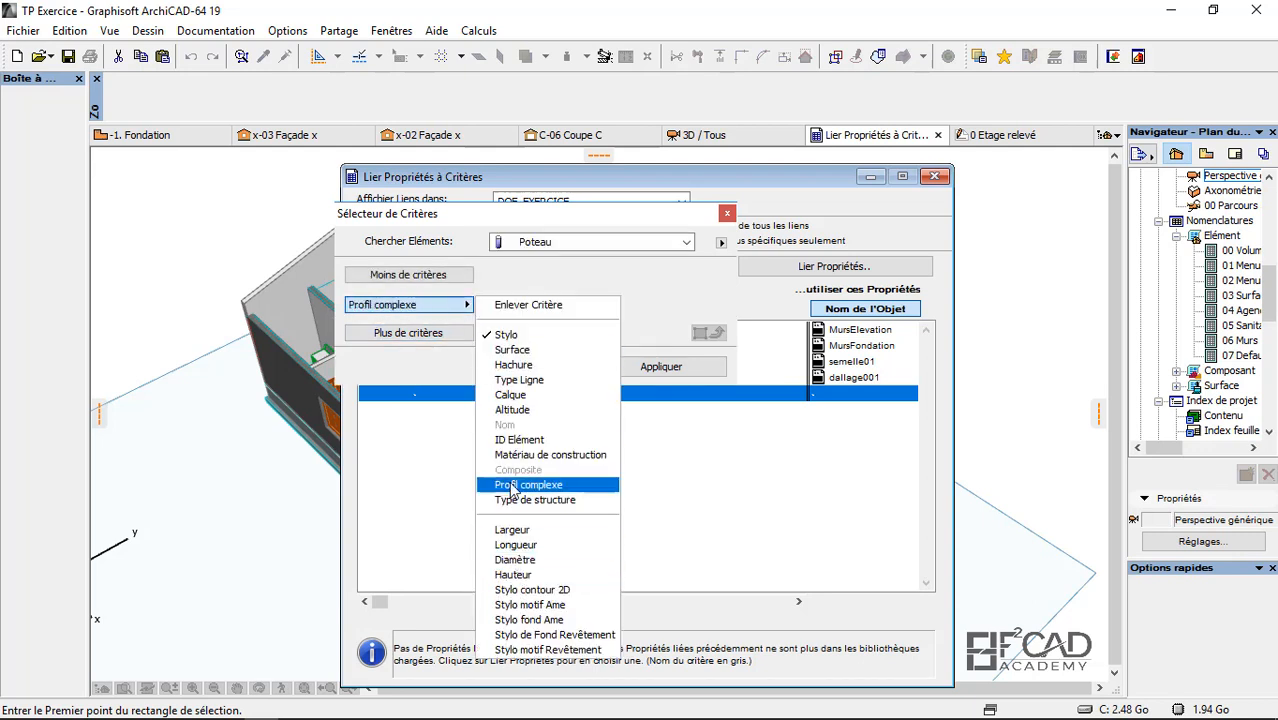
click(512, 441)
click(515, 305)
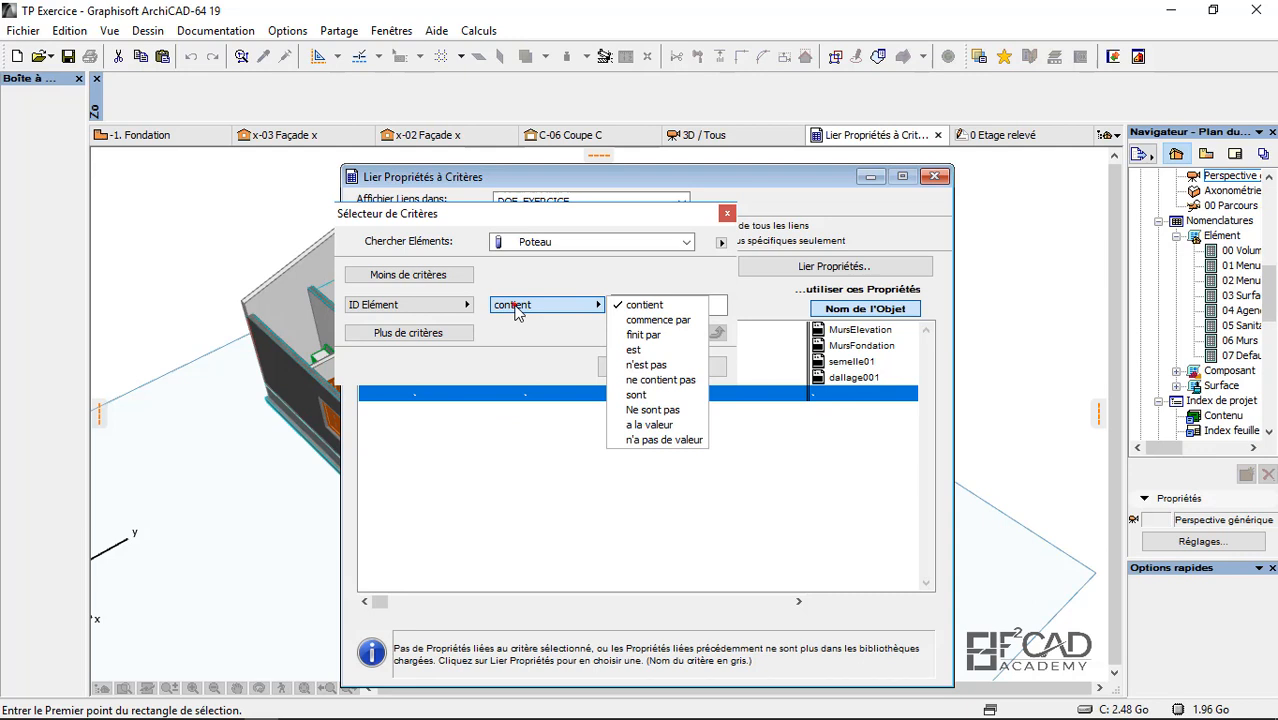
click(656, 352)
Step: Replace the criterion's leftover ID value Mur with the copied column ID
double_click(651, 305)
right_click(652, 305)
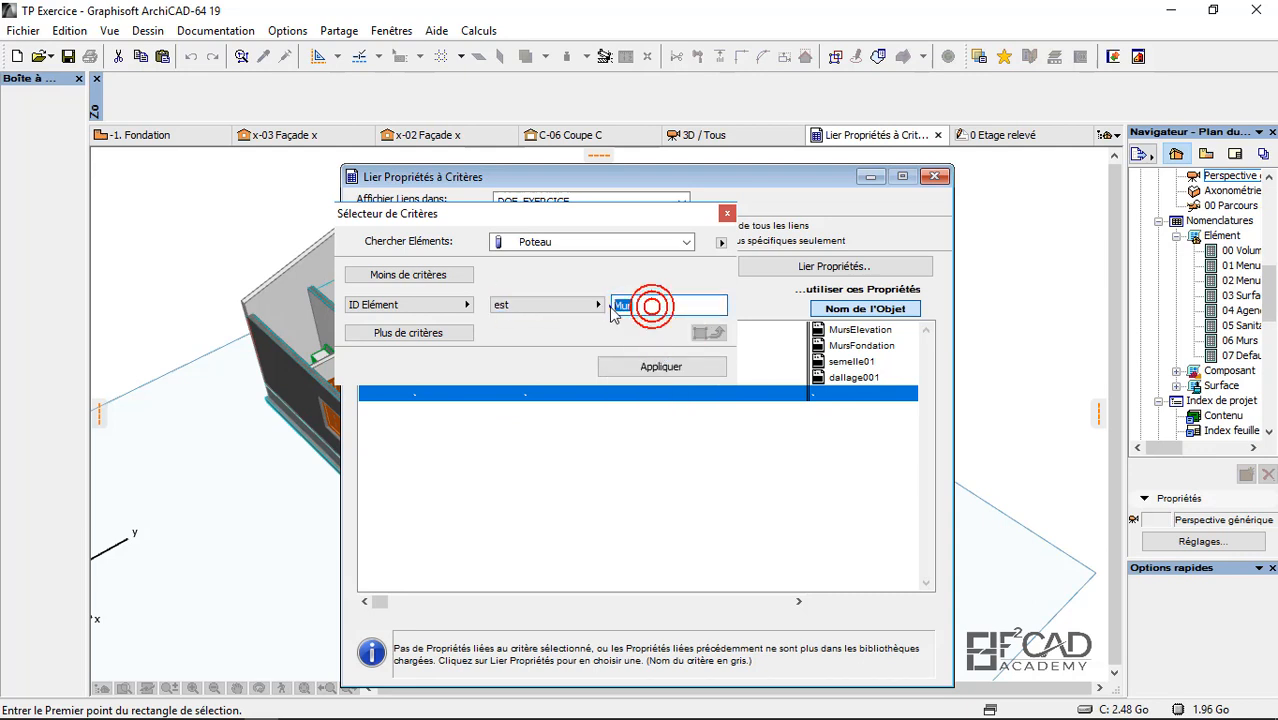
click(632, 303)
right_click(632, 303)
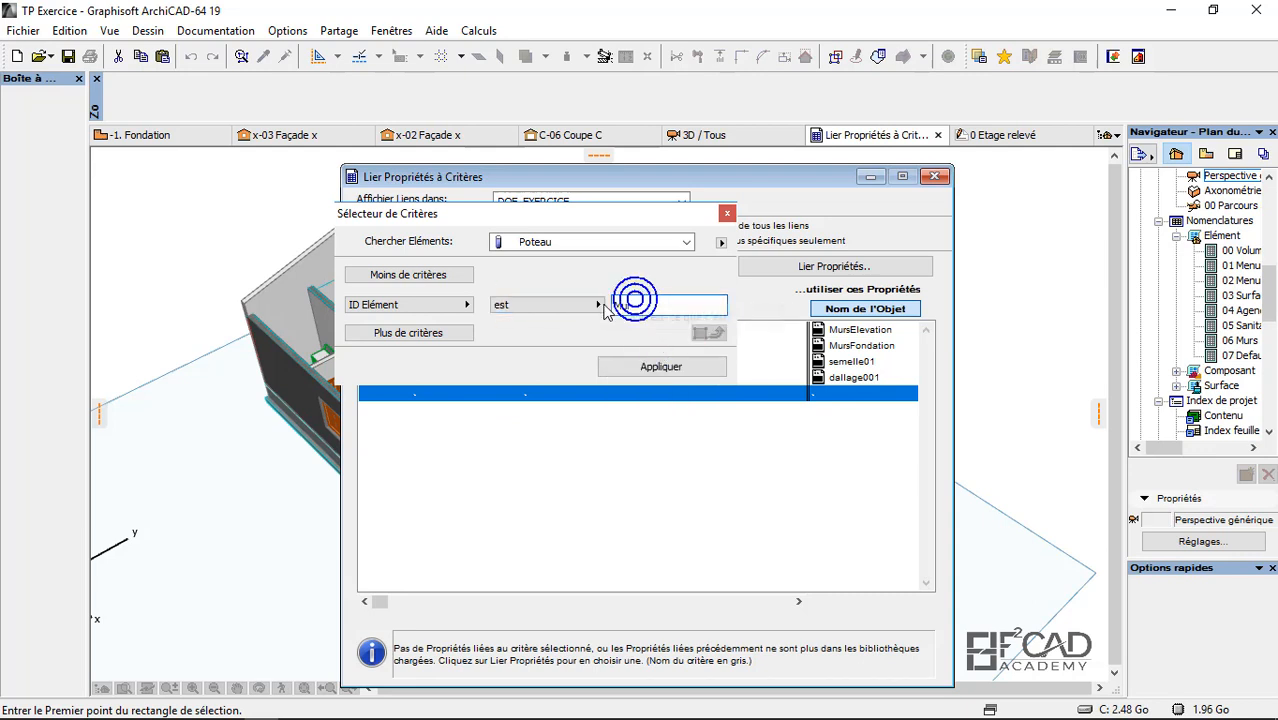
click(634, 300)
drag(637, 305, 597, 307)
key(BackSpace)
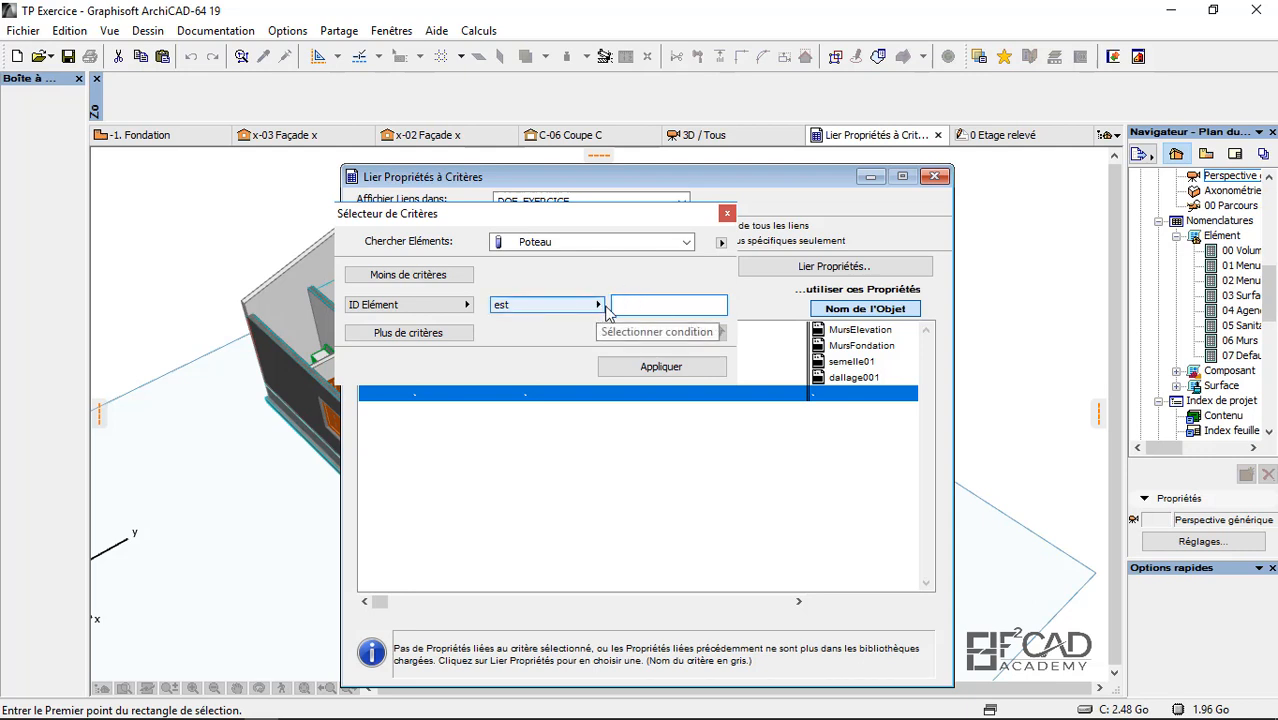
right_click(634, 306)
click(688, 414)
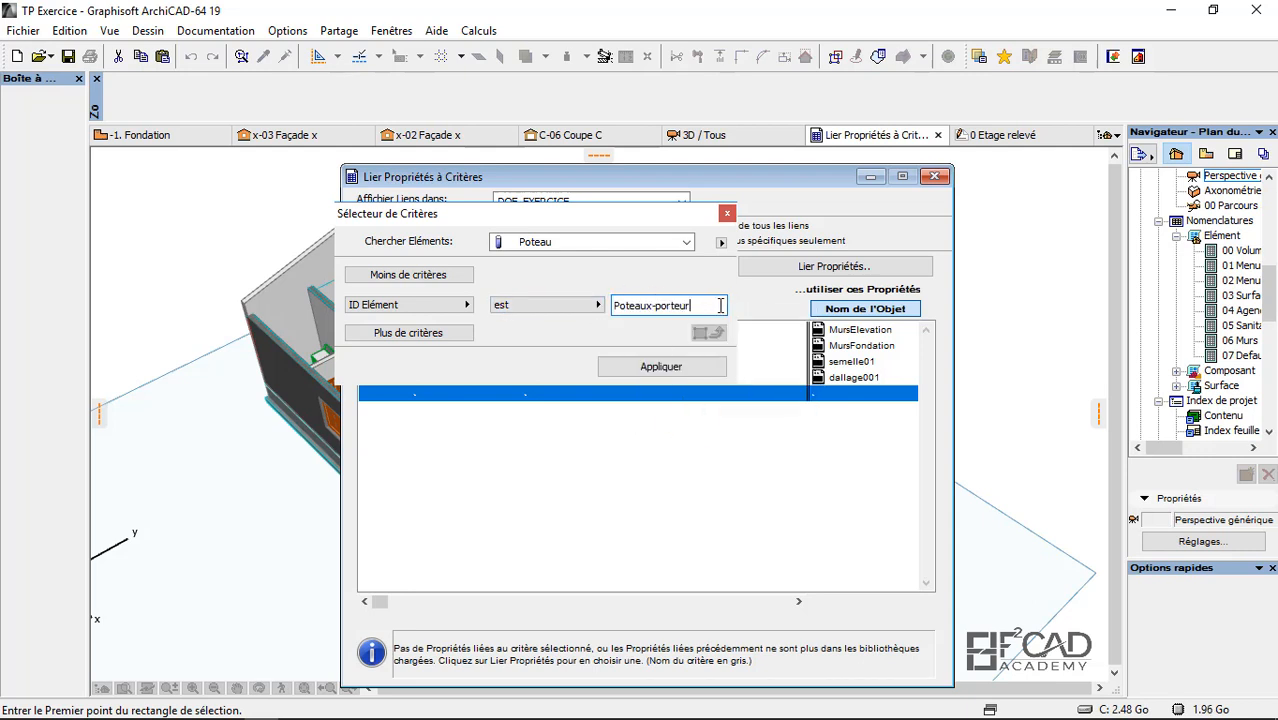
Step: Change the Poteau criterion's ID condition to contient for Poteaux-porteur, apply it and close the criteria selector
click(512, 305)
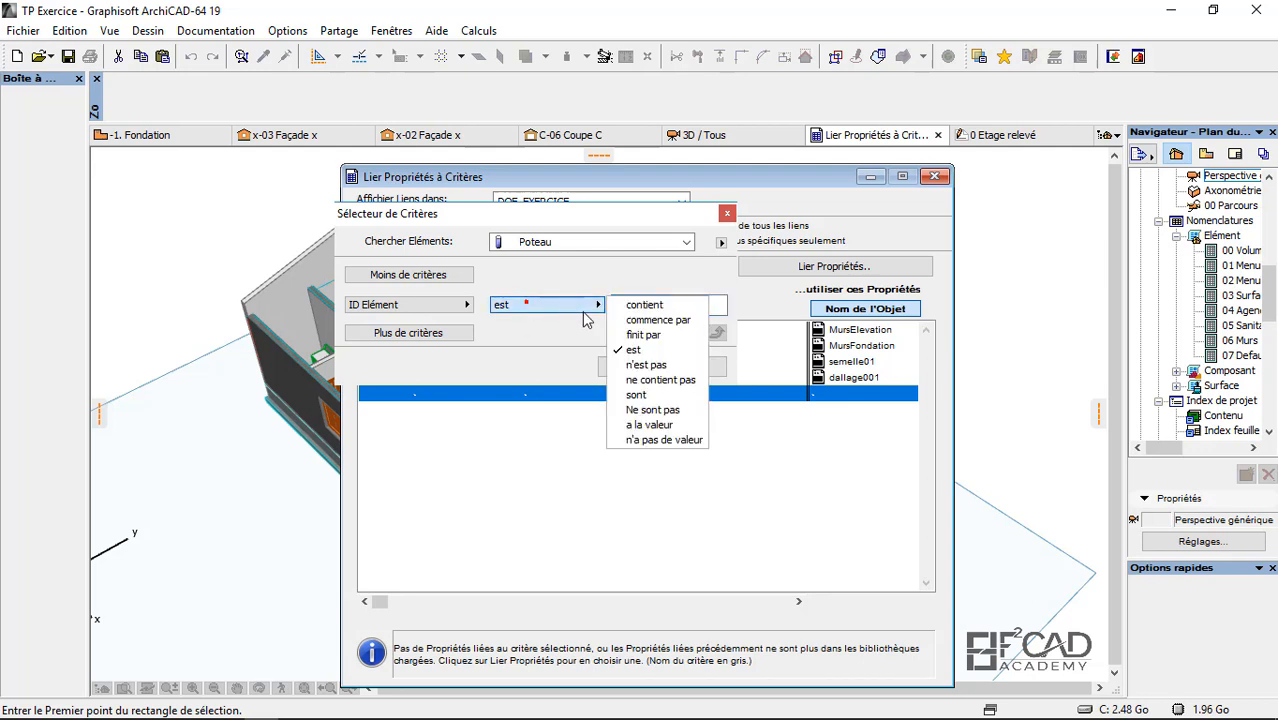
click(652, 300)
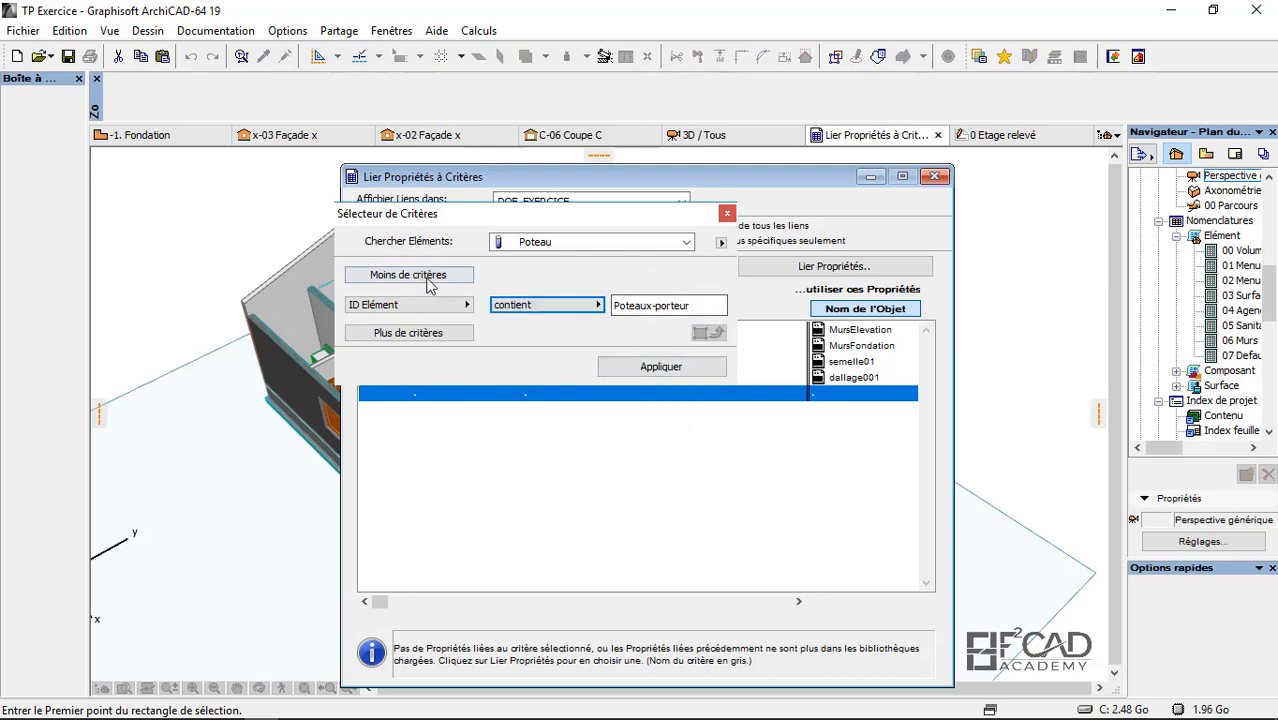
click(660, 367)
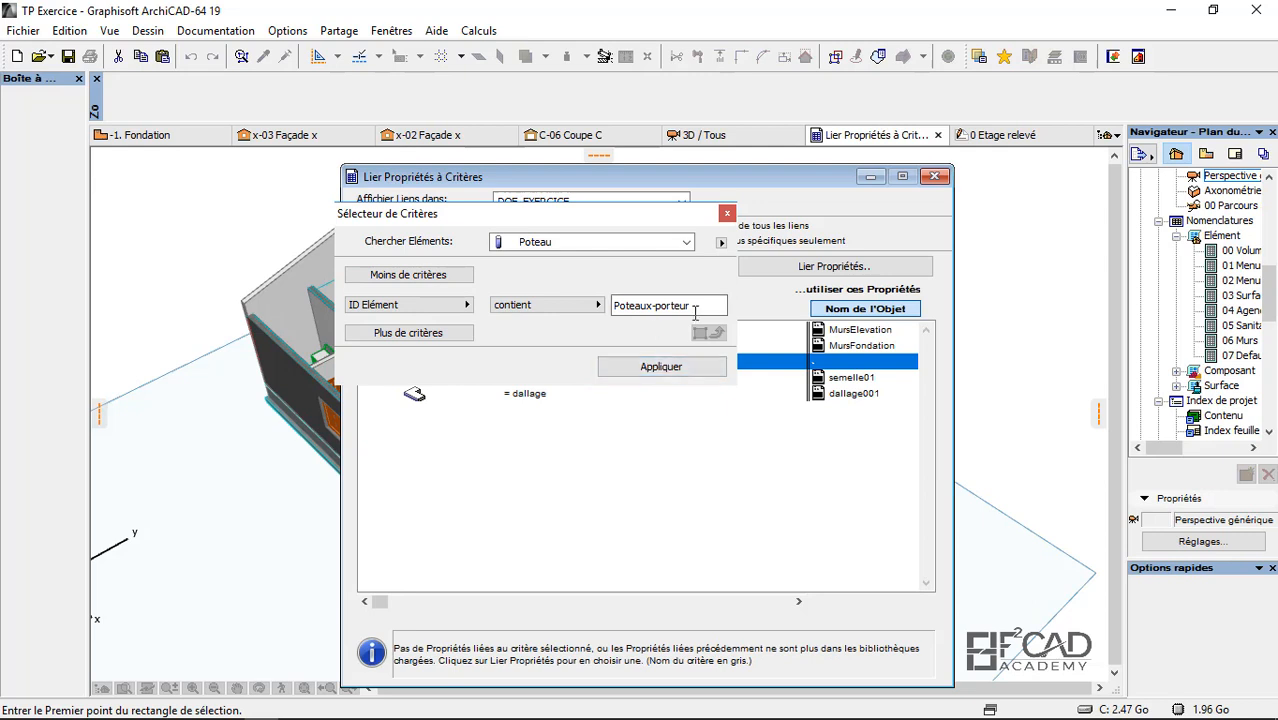
click(727, 212)
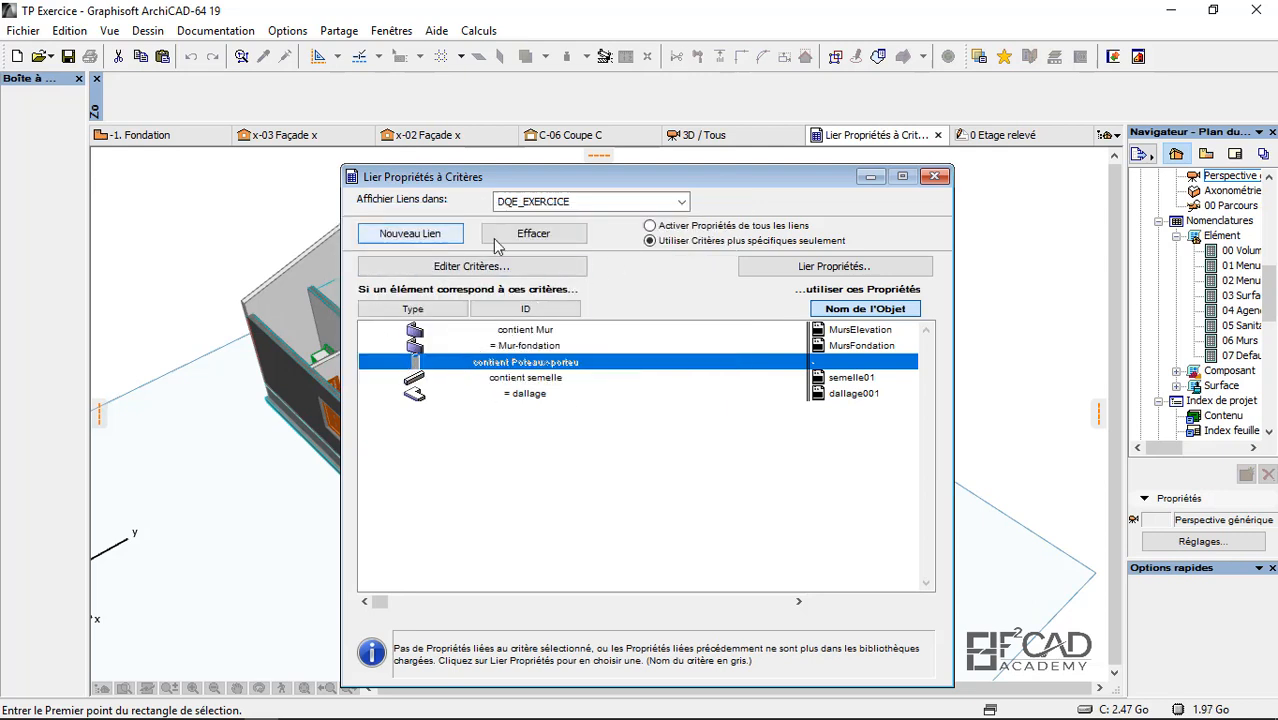
Step: Link the Poteaux001 property object to the selected column criterion and close the property-linking windows
click(812, 266)
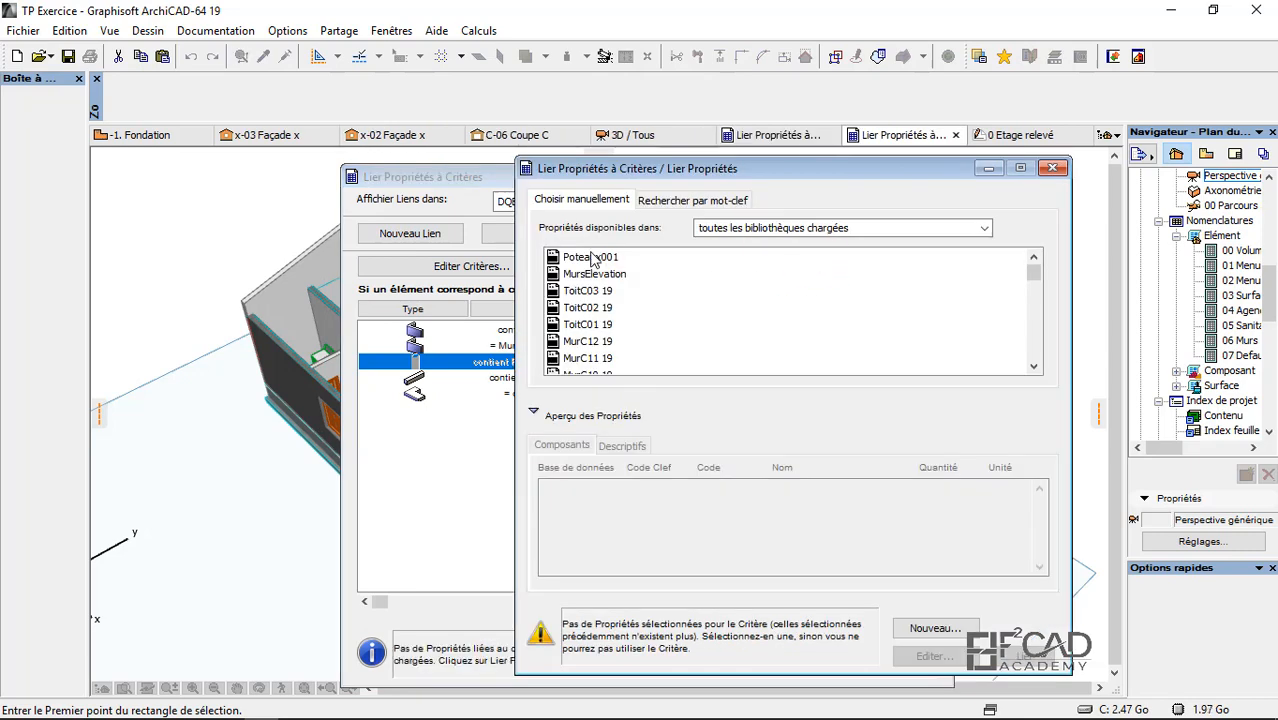
click(591, 257)
click(1010, 658)
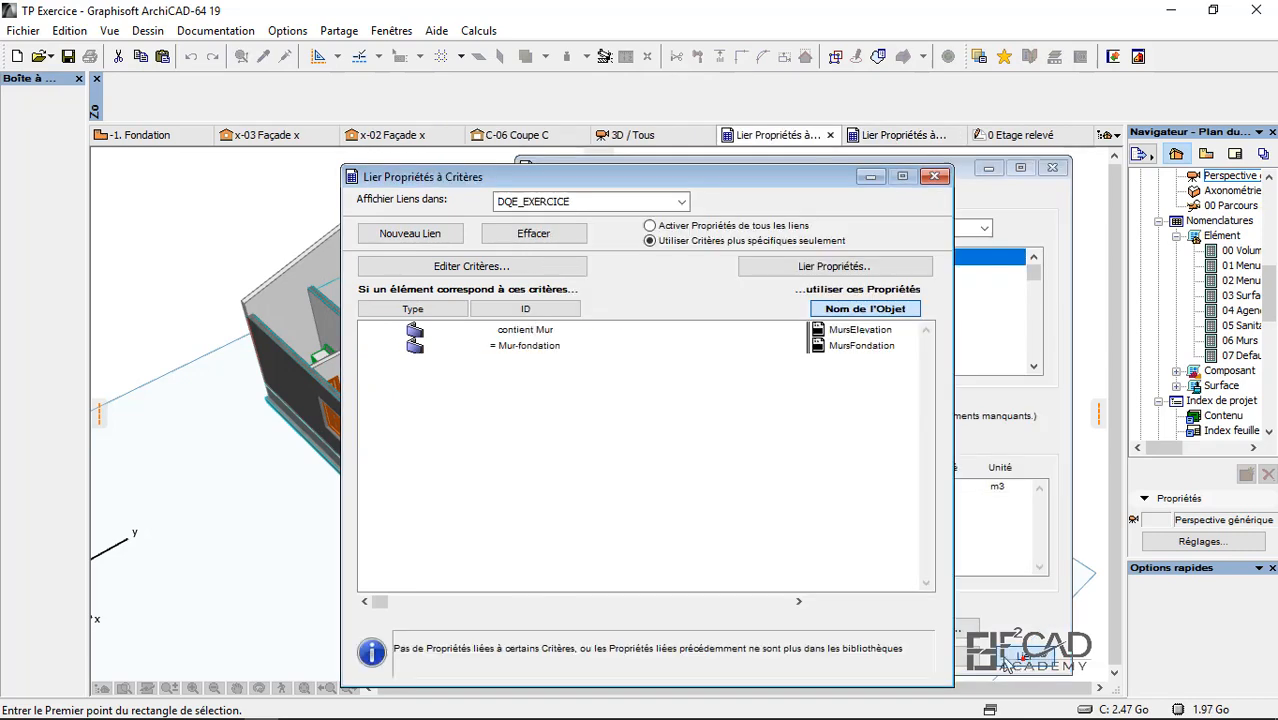
drag(753, 178, 667, 178)
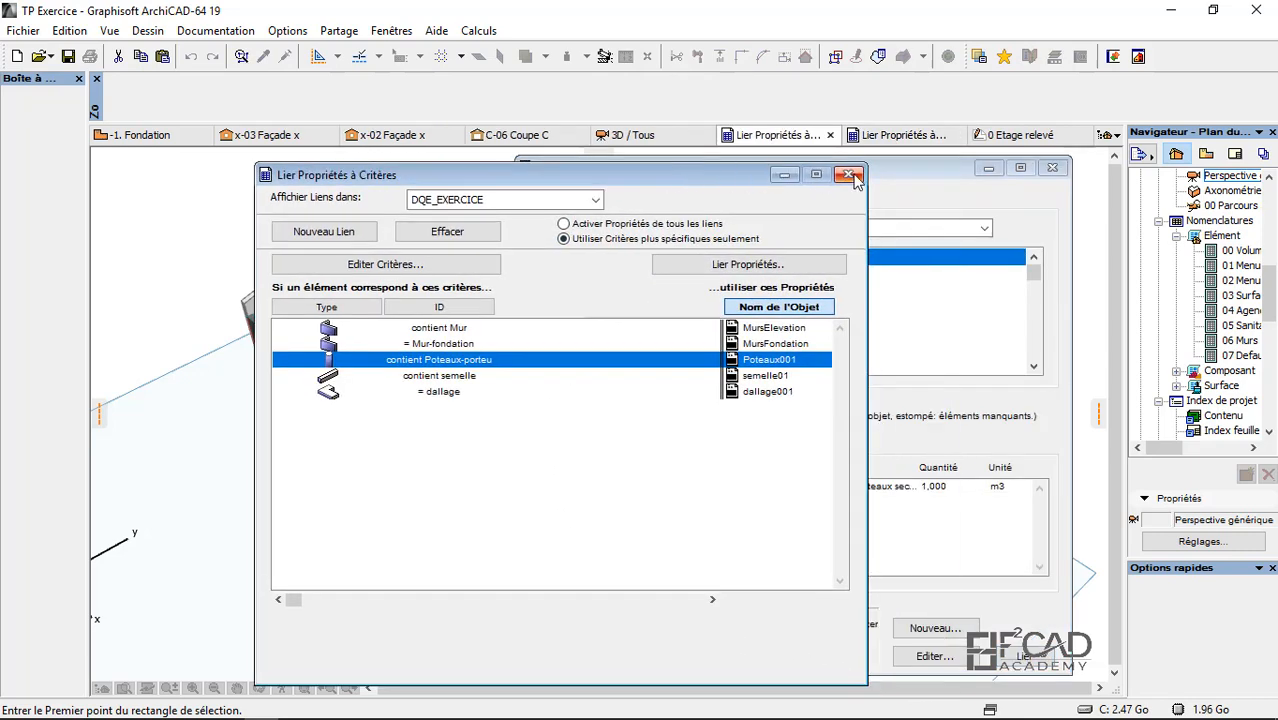
click(848, 174)
click(1224, 283)
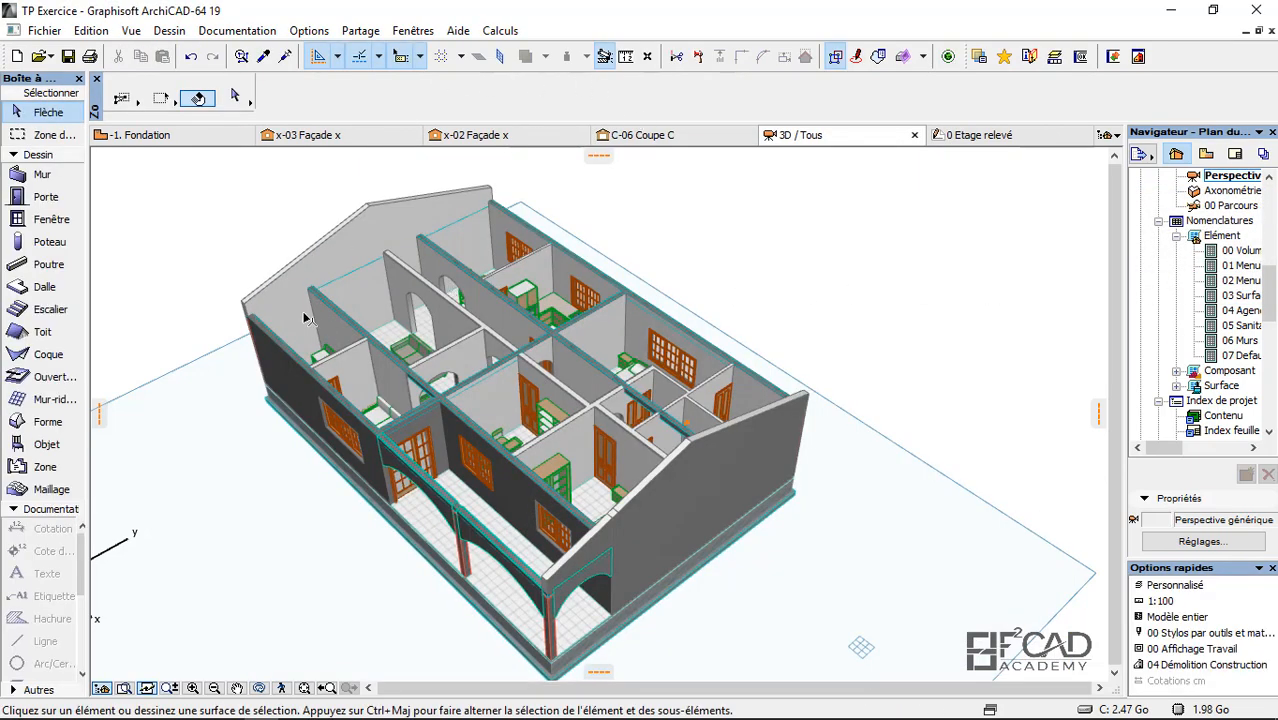
Step: Generate the DQE001 components list and check the quantity of reinforced concrete for the 15x15 columns
click(237, 30)
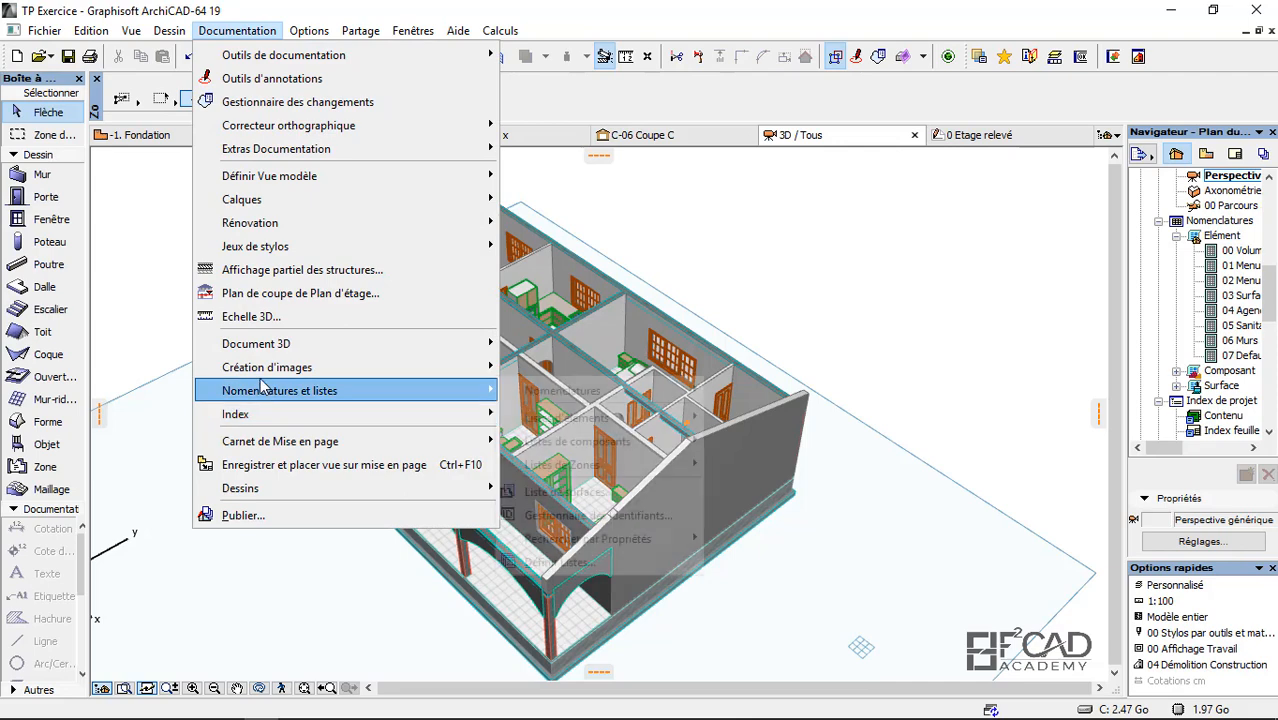
mouse_move(266, 390)
mouse_move(700, 445)
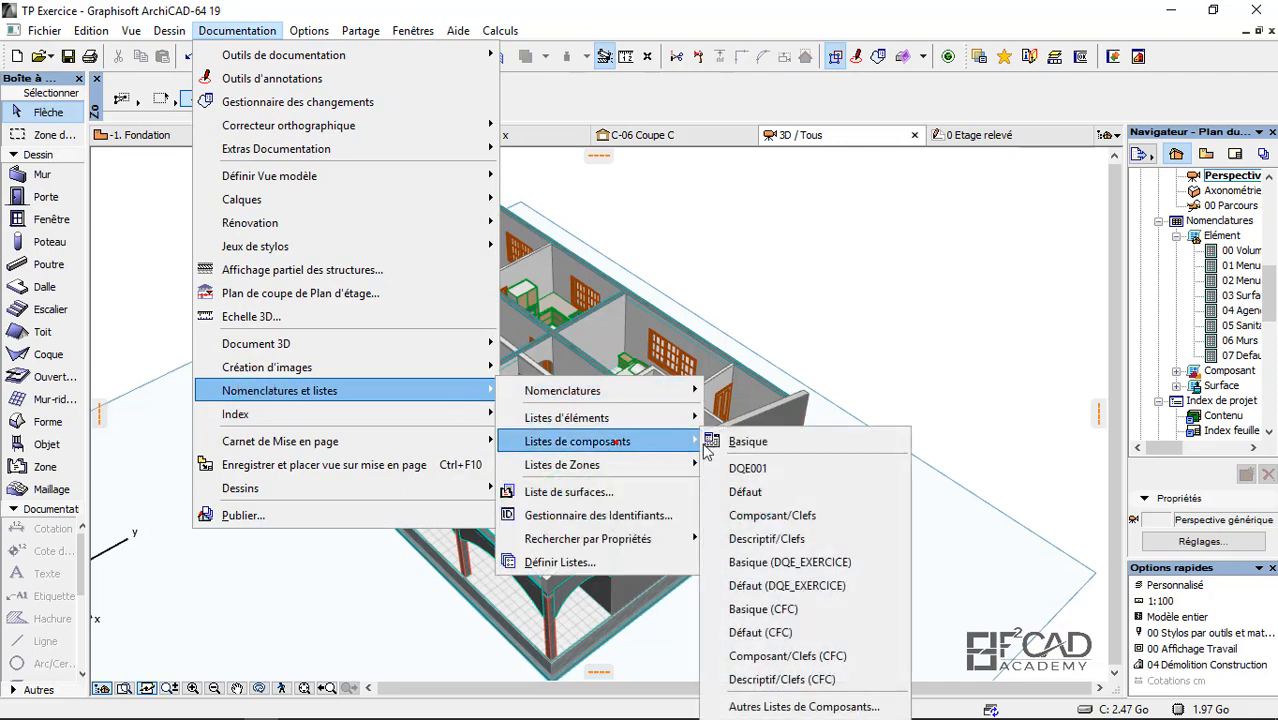
click(797, 467)
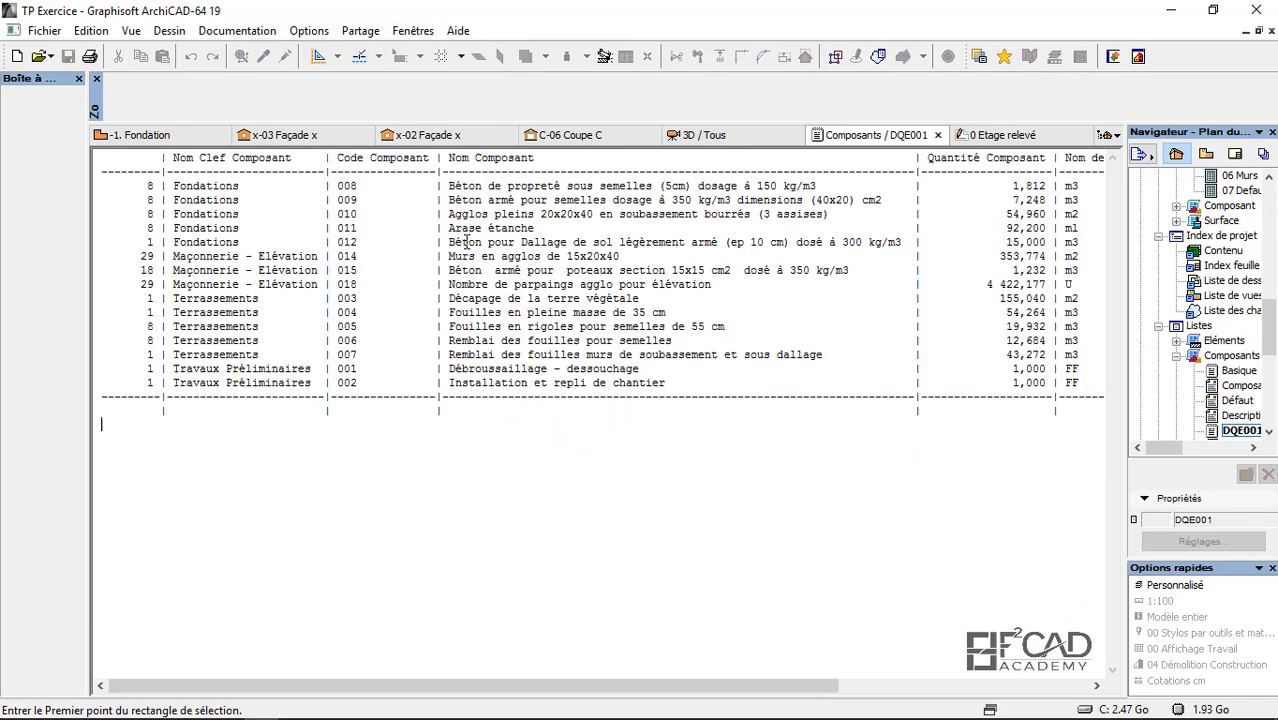
drag(452, 271, 740, 278)
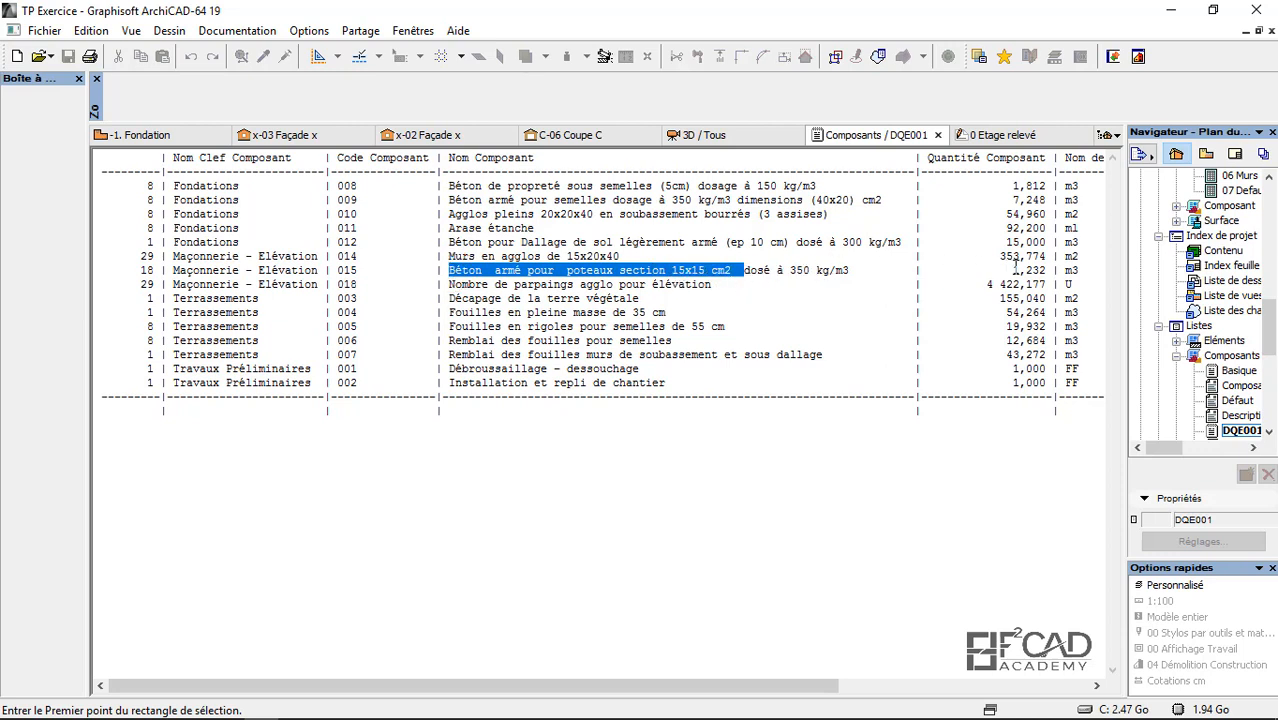
drag(1010, 270, 1066, 270)
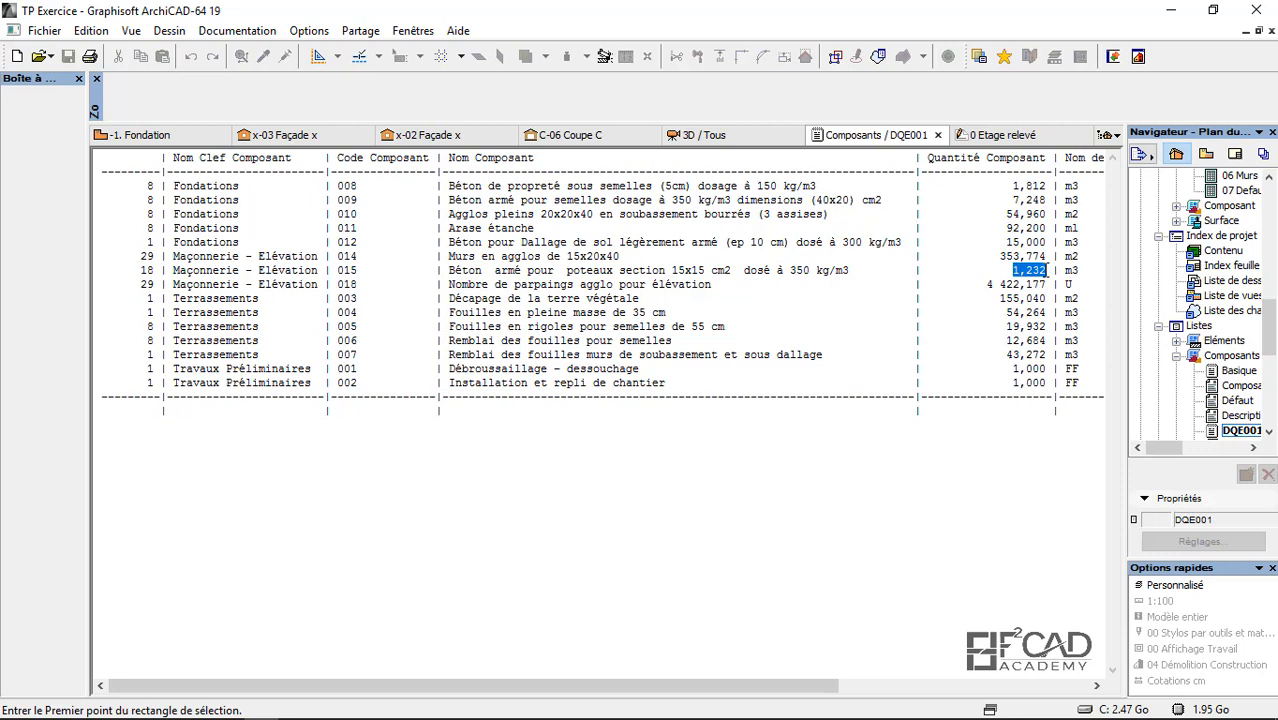
click(1021, 270)
drag(1047, 270, 1013, 271)
Step: Switch to the DEVIS ESTIMATIF ET QUANTITATIF document in Word and bold the line "Béton armé pour poteaux section"
click(700, 141)
click(289, 706)
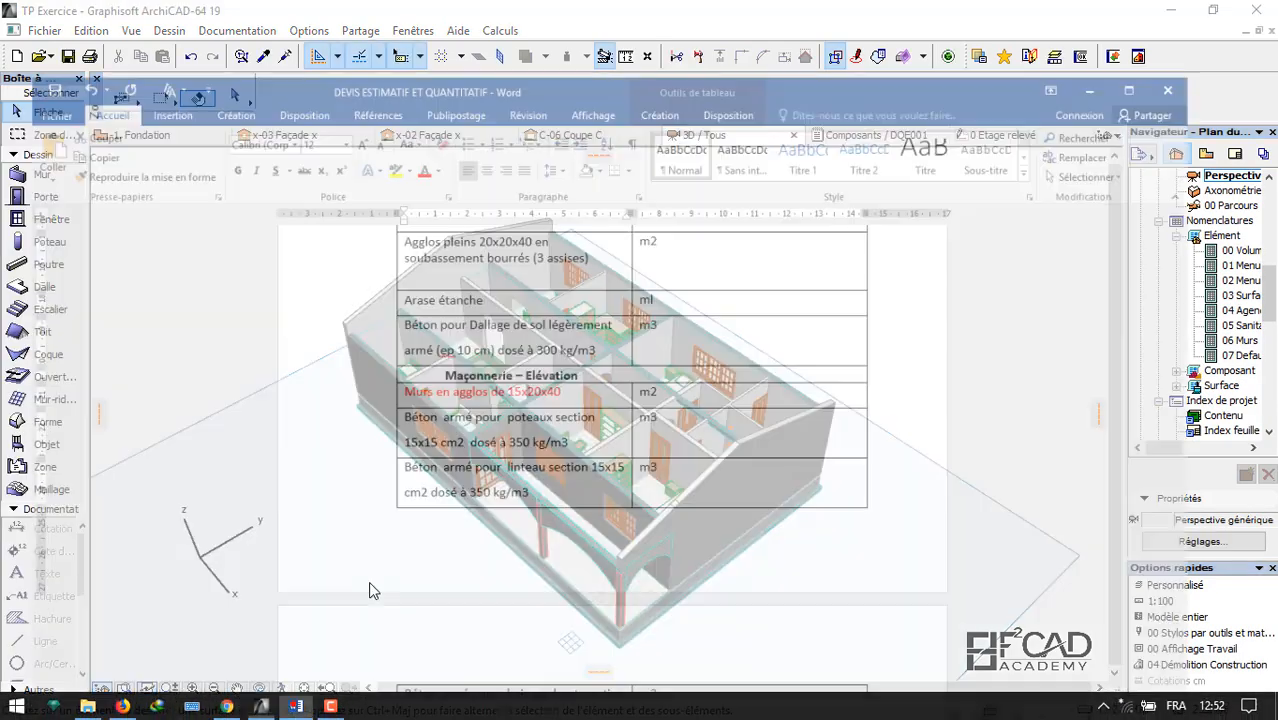
drag(638, 376, 408, 377)
click(228, 103)
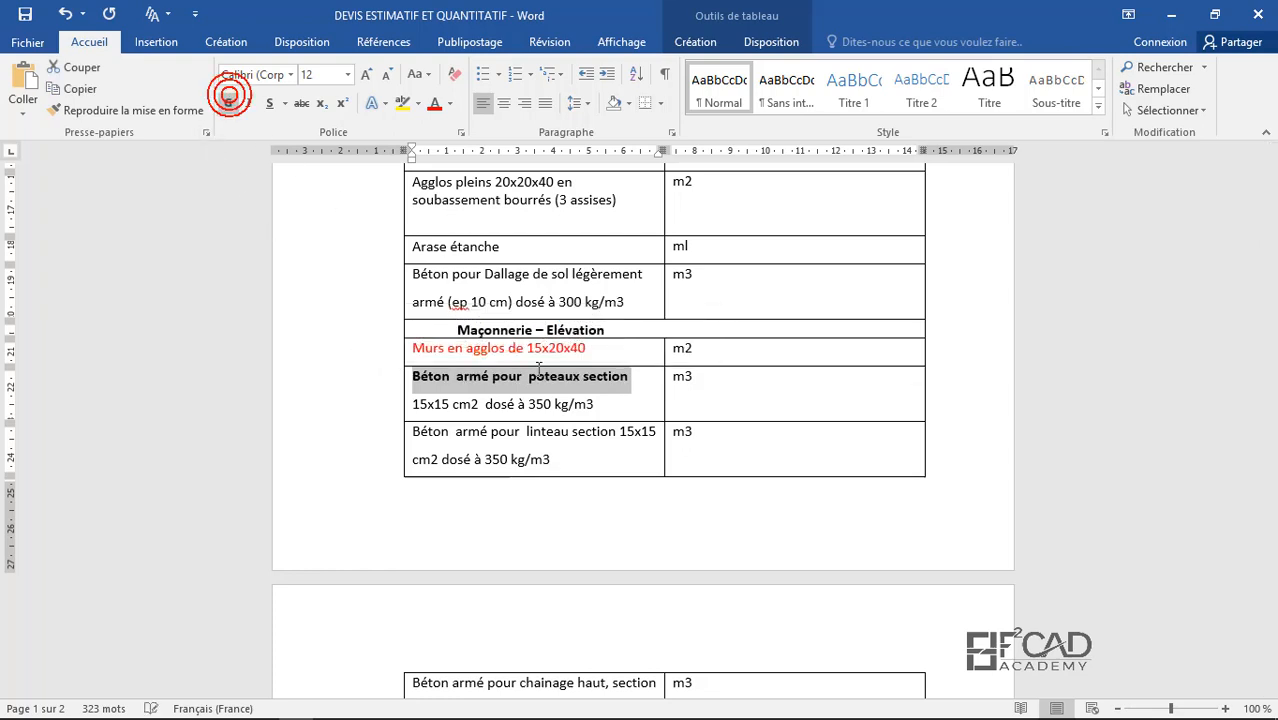
triple_click(604, 404)
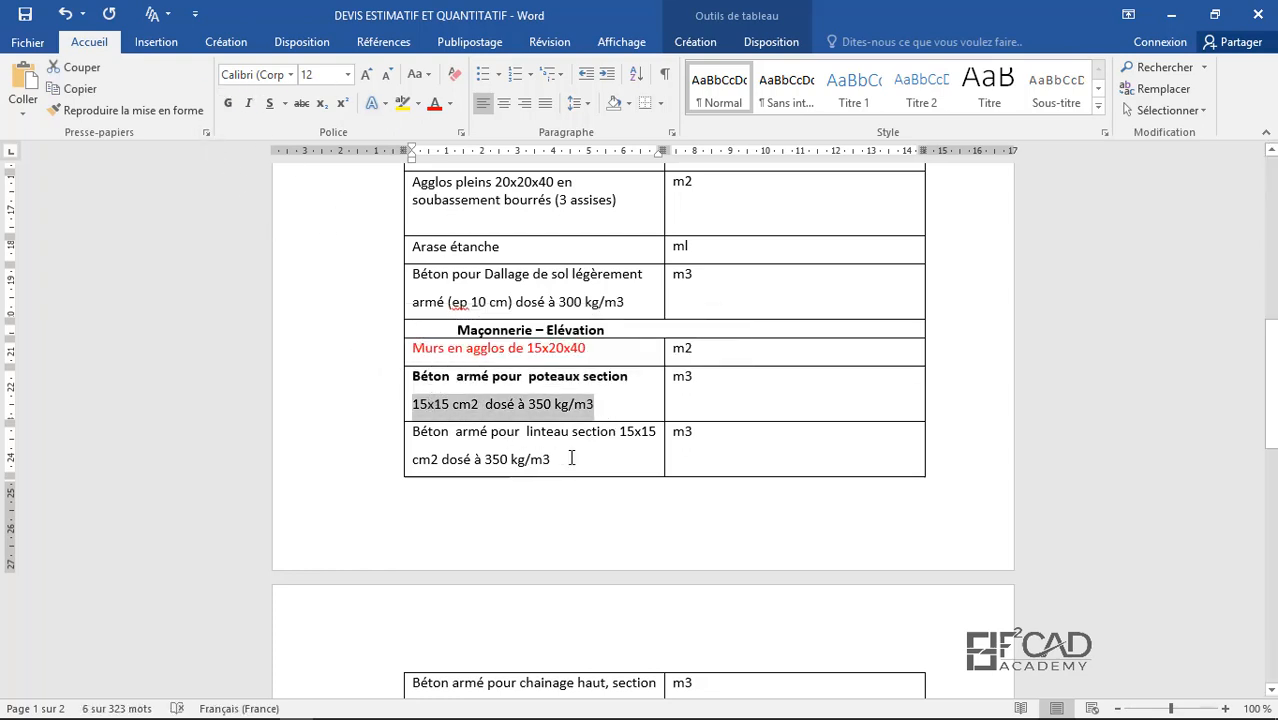
Step: Review the lintel concrete item and the remaining Maçonnerie – Elévation items in the quote, and return to ArchiCAD
drag(571, 458, 424, 441)
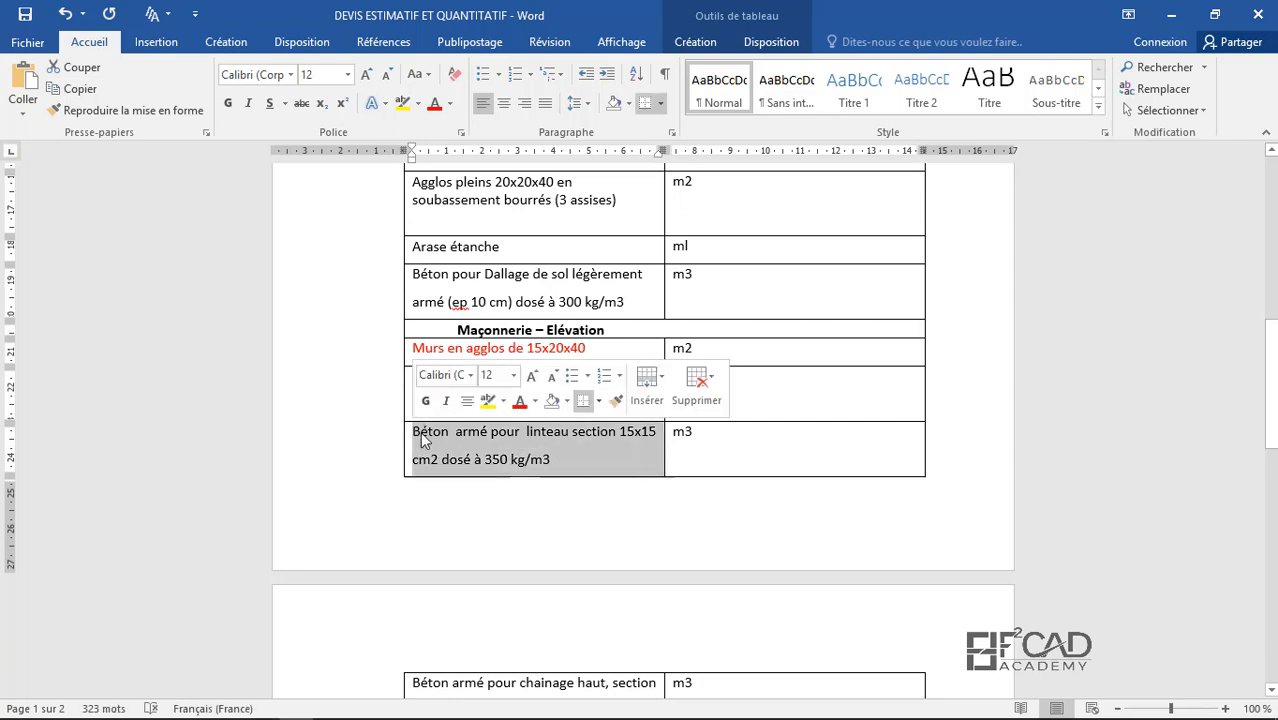
scroll(542, 436, up, 1)
scroll(542, 436, down, 8)
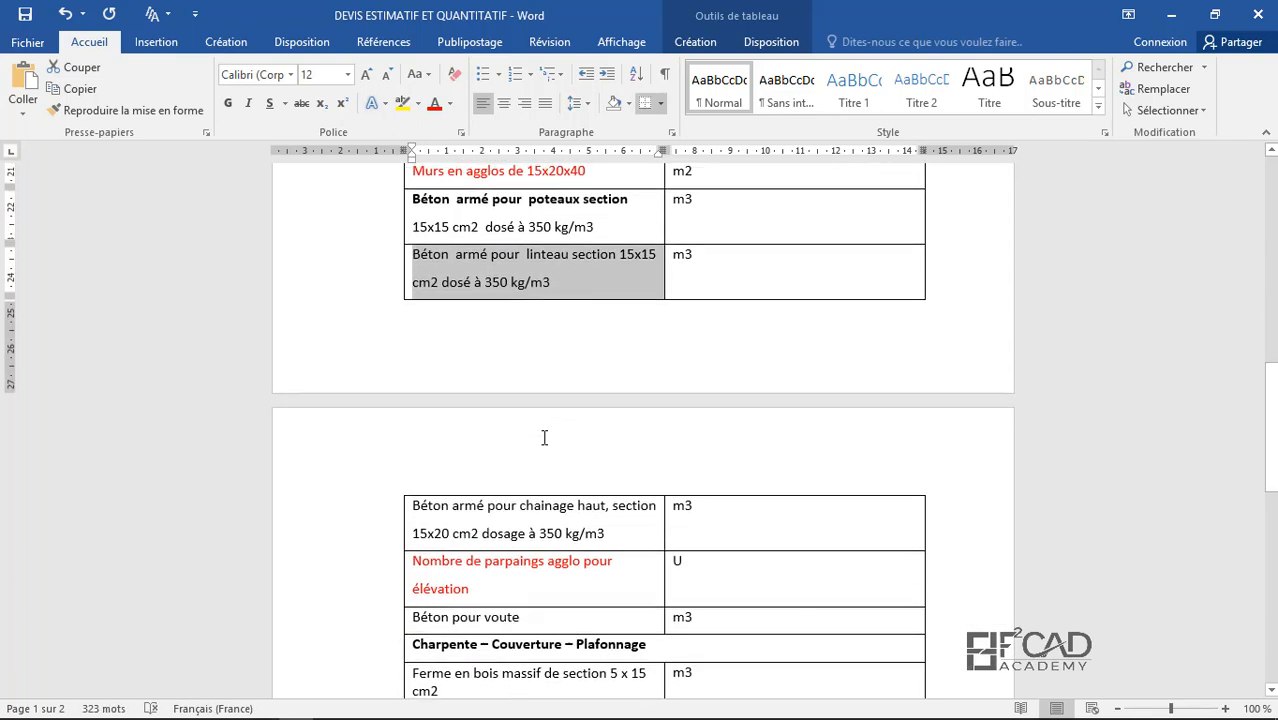
scroll(542, 436, up, 4)
scroll(542, 436, up, 5)
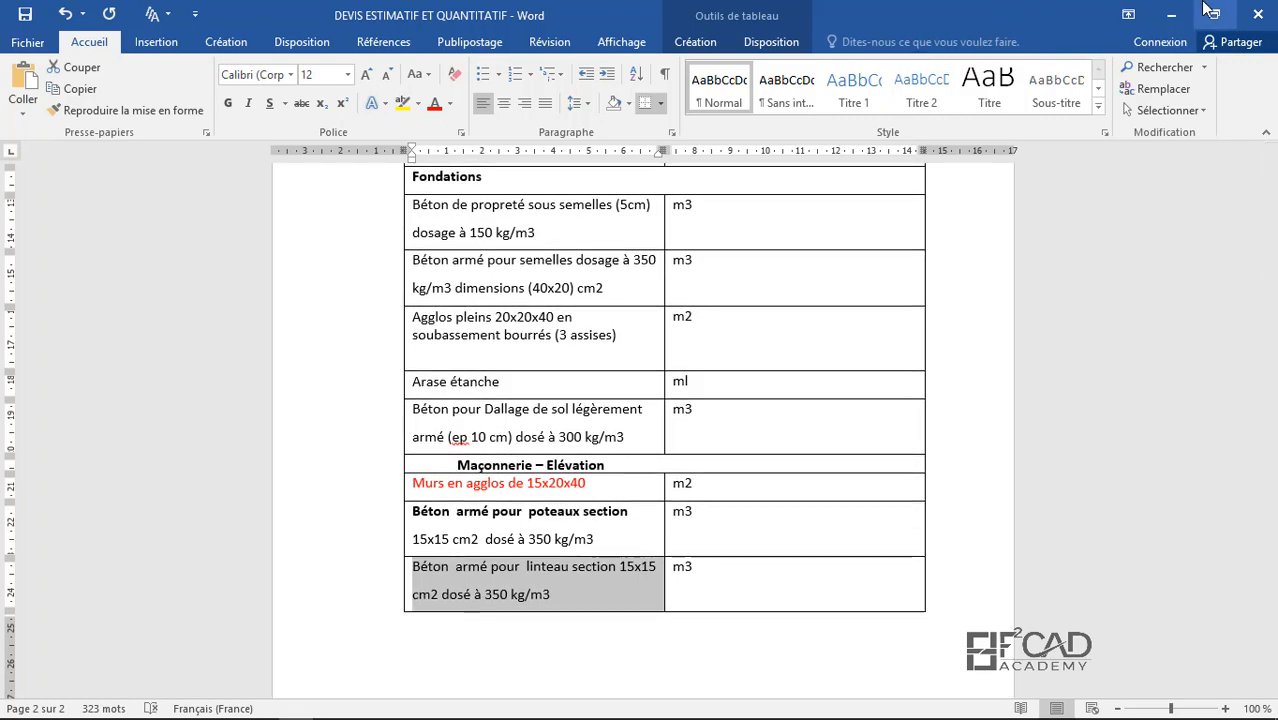
click(1172, 20)
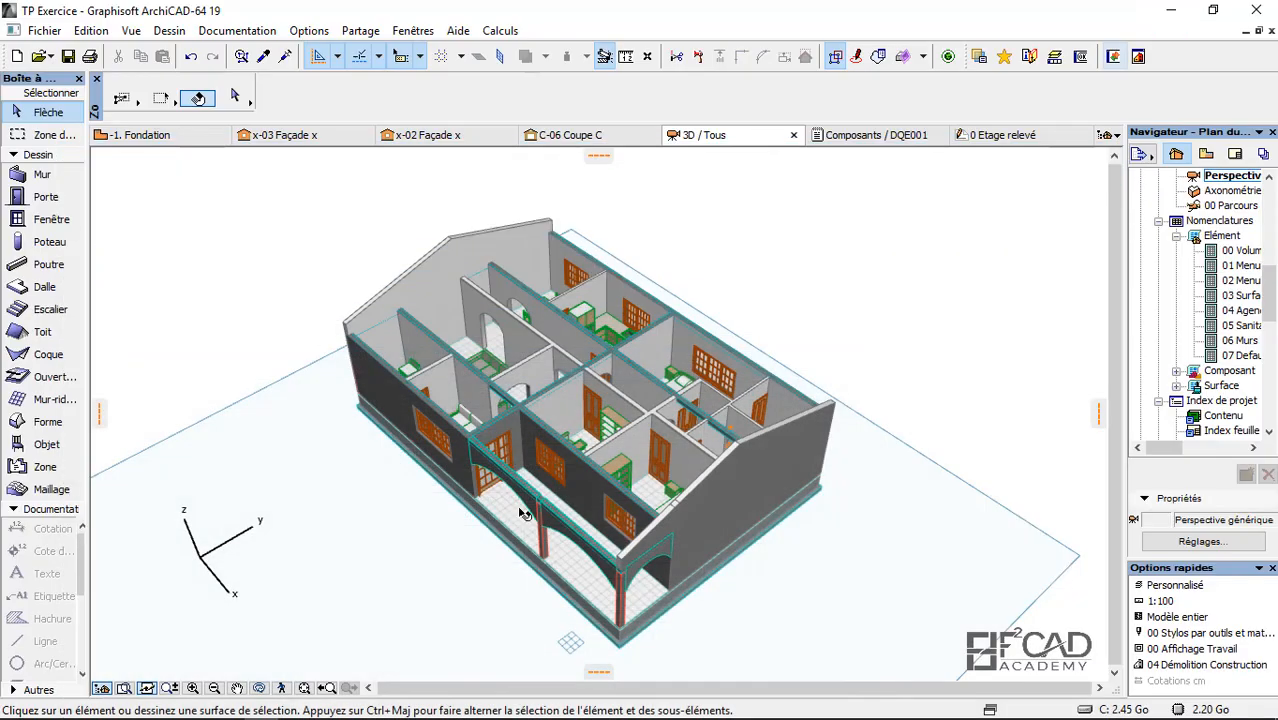
Step: Close the DQE001 components list and start a new property object
scroll(550, 420, up, 4)
scroll(612, 372, down, 5)
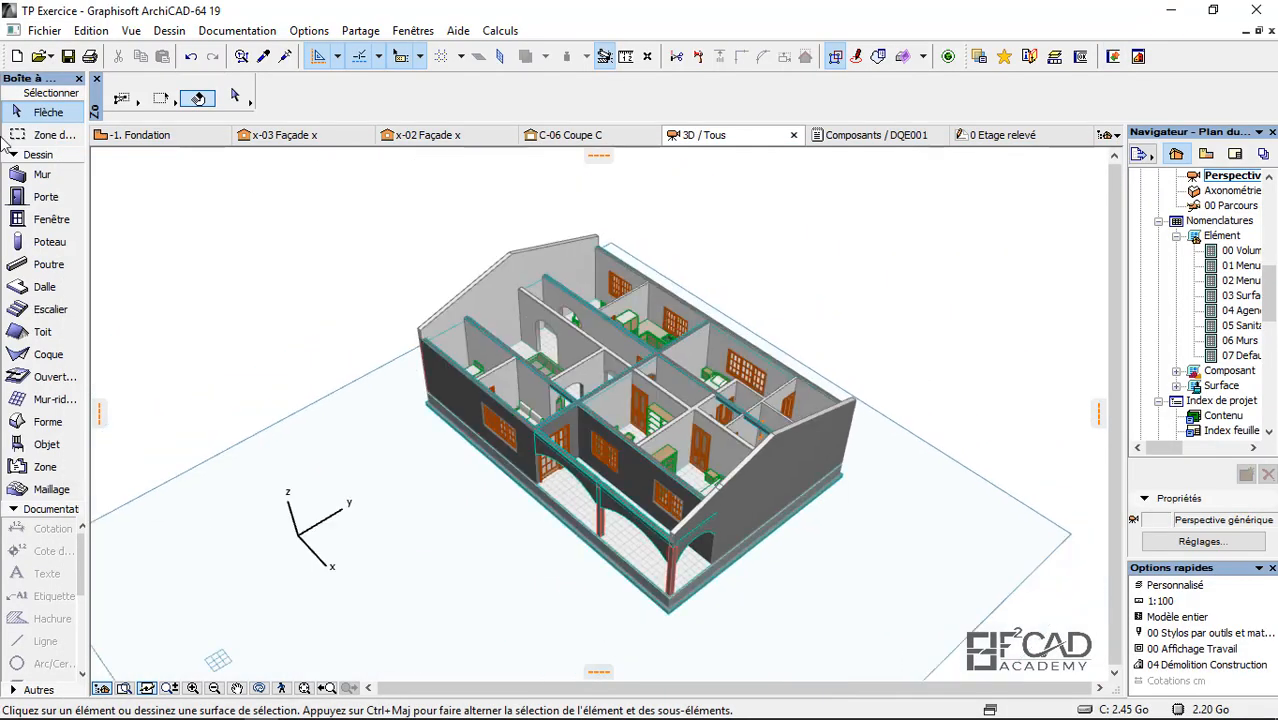
click(868, 138)
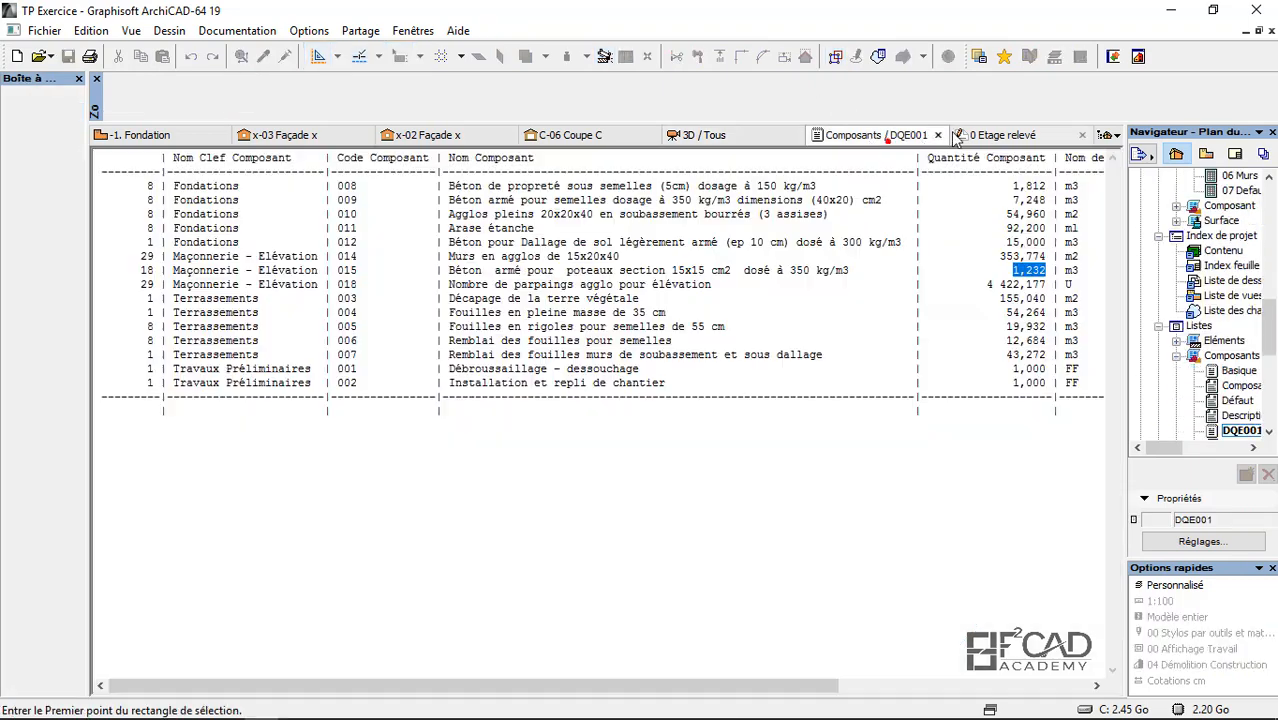
click(941, 135)
click(501, 31)
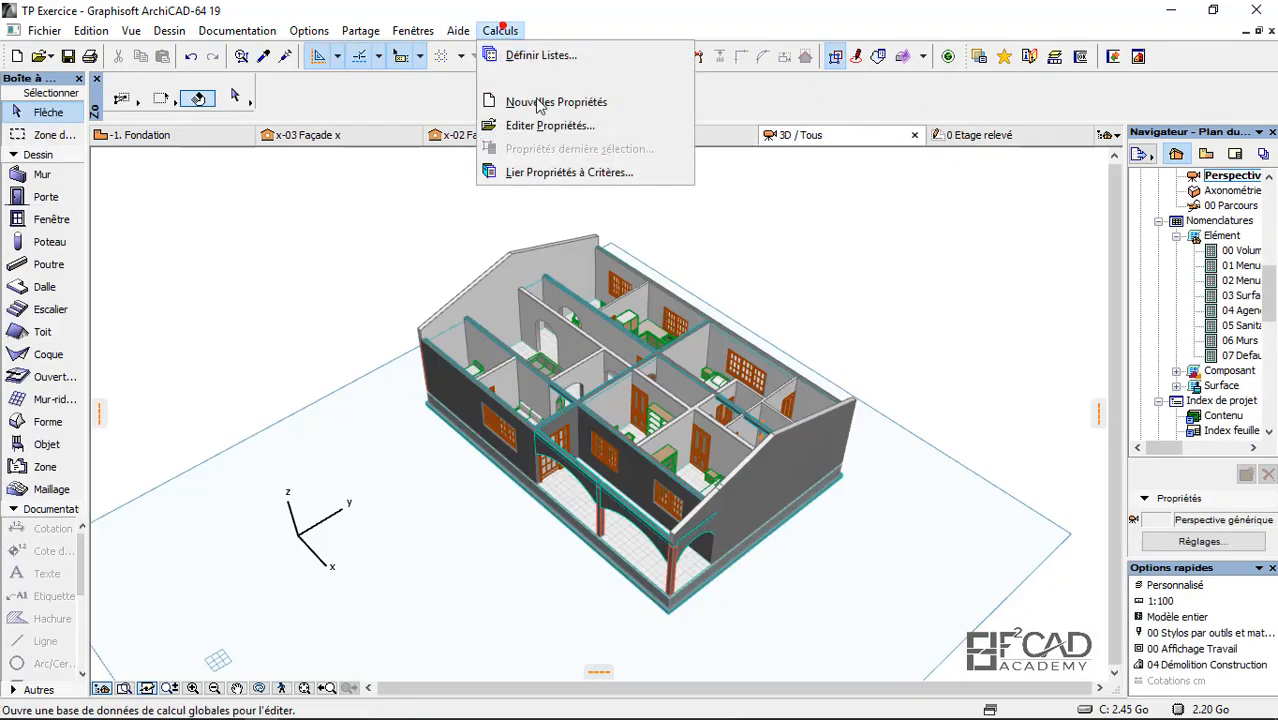
click(387, 235)
click(500, 31)
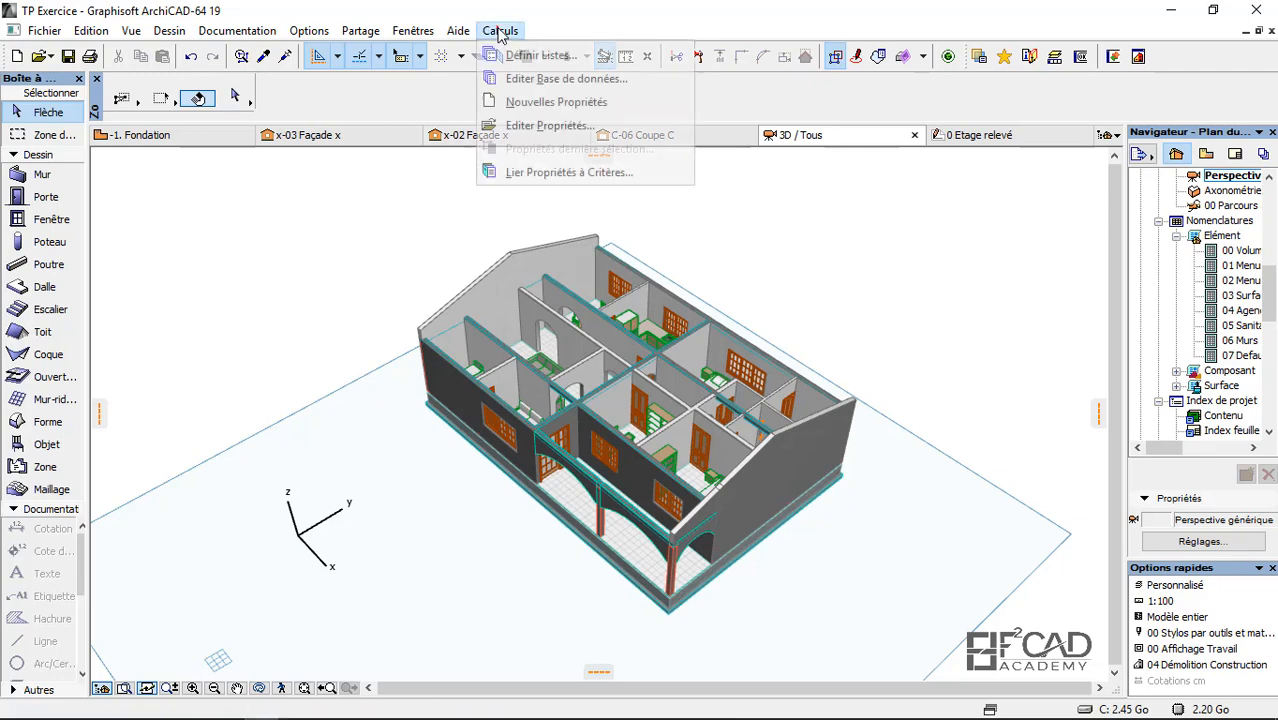
click(521, 112)
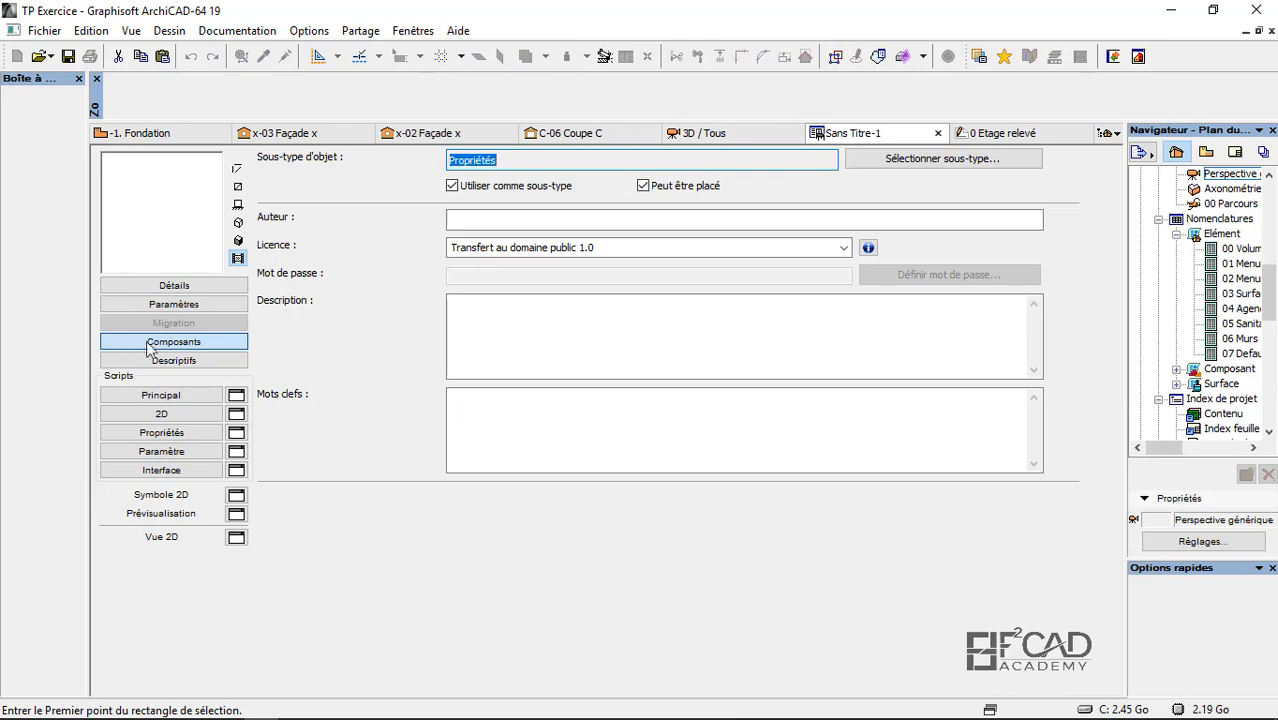
Step: Examine the walls above the window and door openings in the 3D model where the lintels belong
click(726, 140)
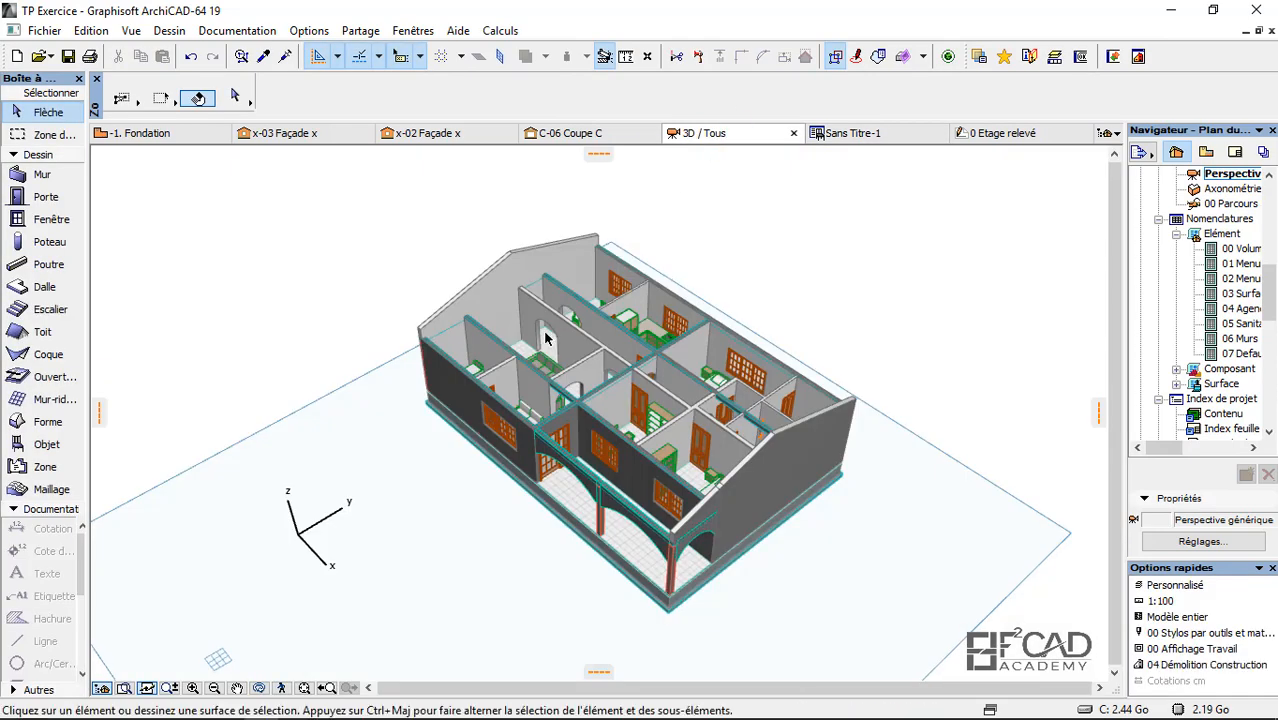
scroll(268, 337, up, 5)
scroll(492, 385, up, 6)
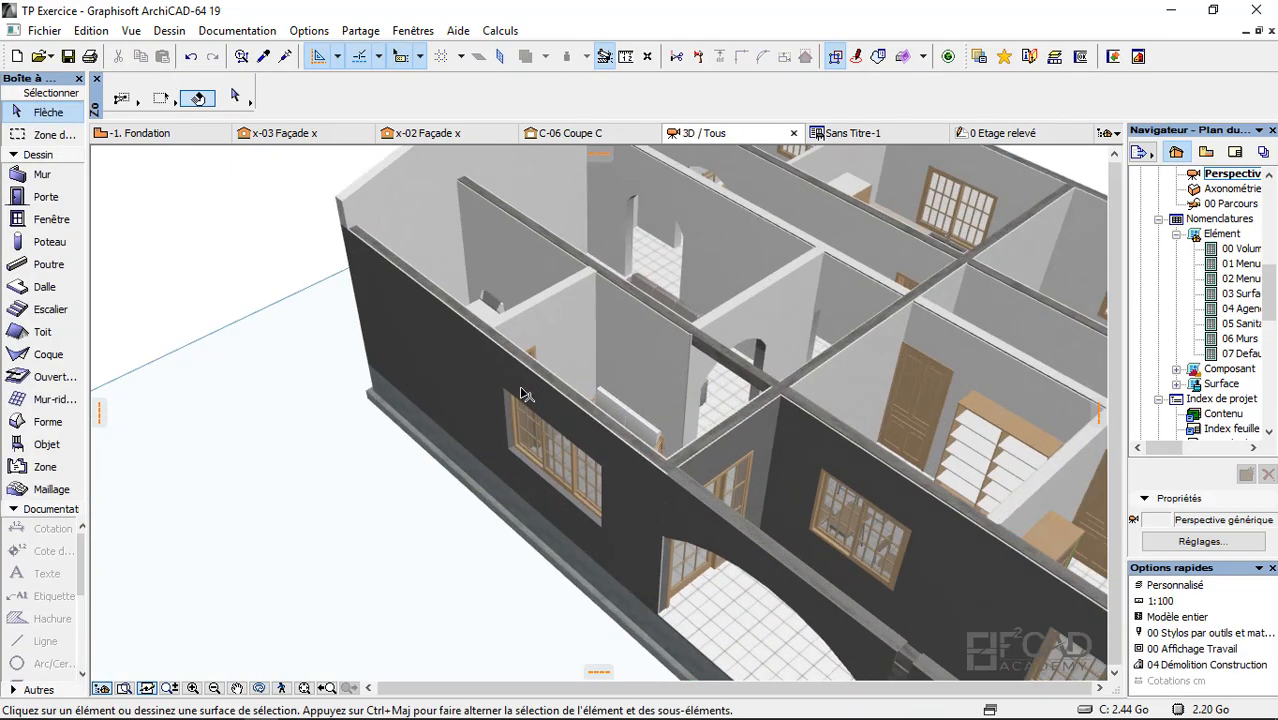
scroll(690, 440, down, 3)
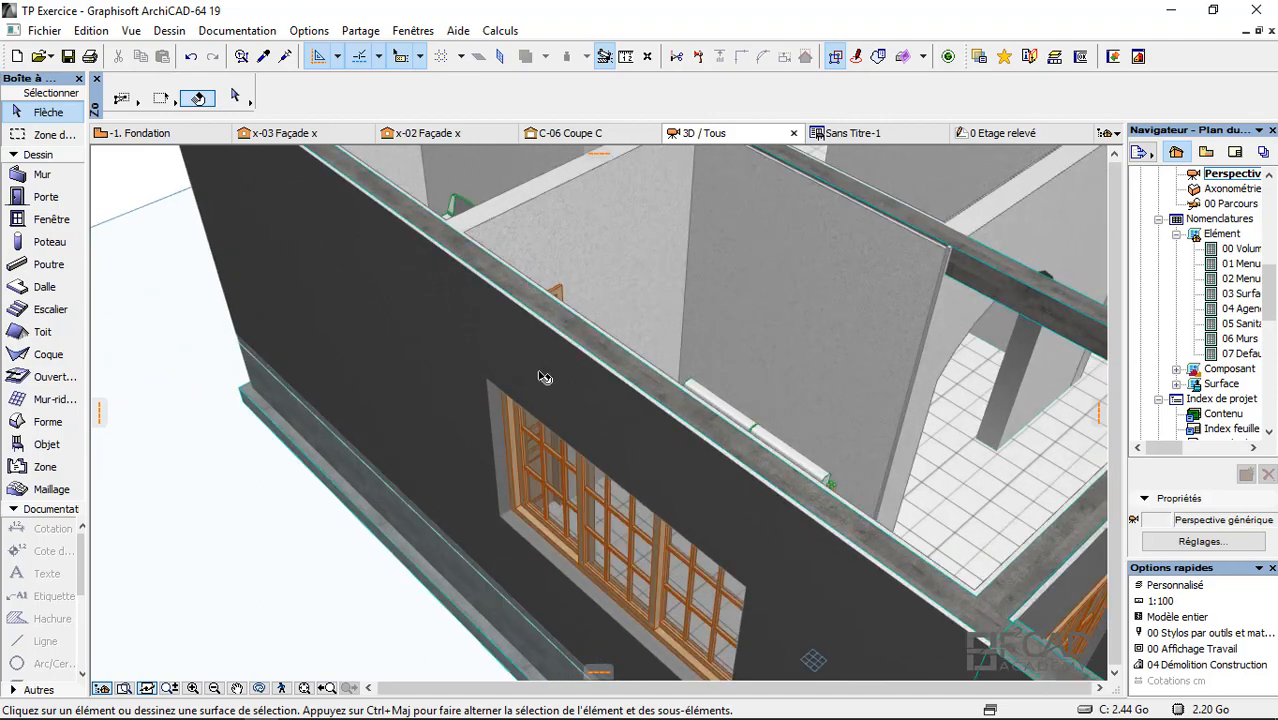
scroll(593, 542, down, 5)
scroll(580, 488, down, 5)
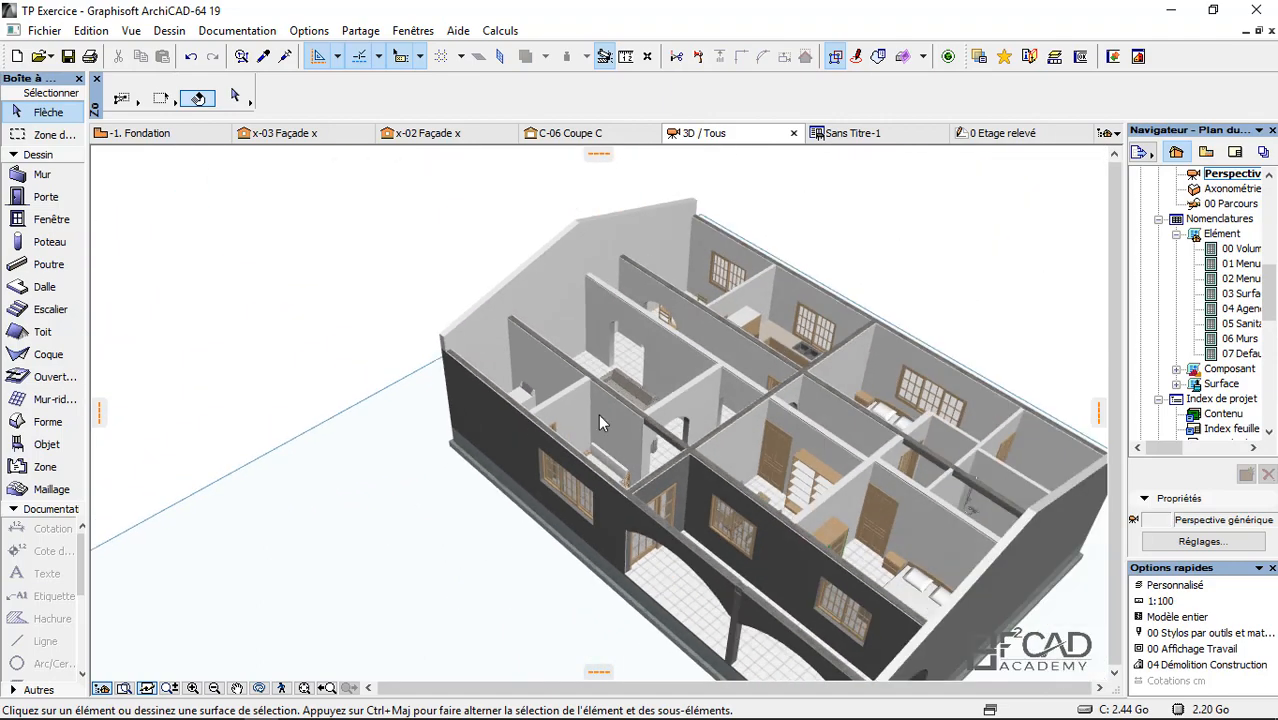
scroll(870, 355, up, 4)
scroll(870, 355, up, 6)
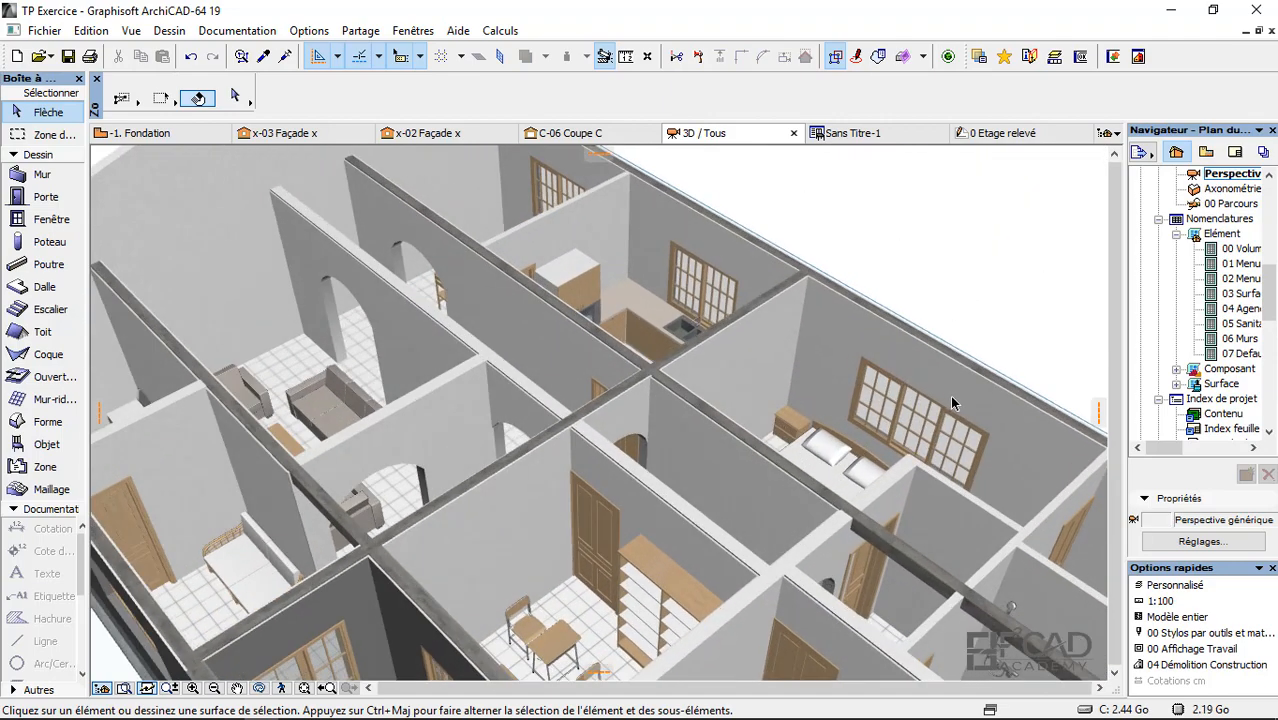
scroll(621, 251, down, 8)
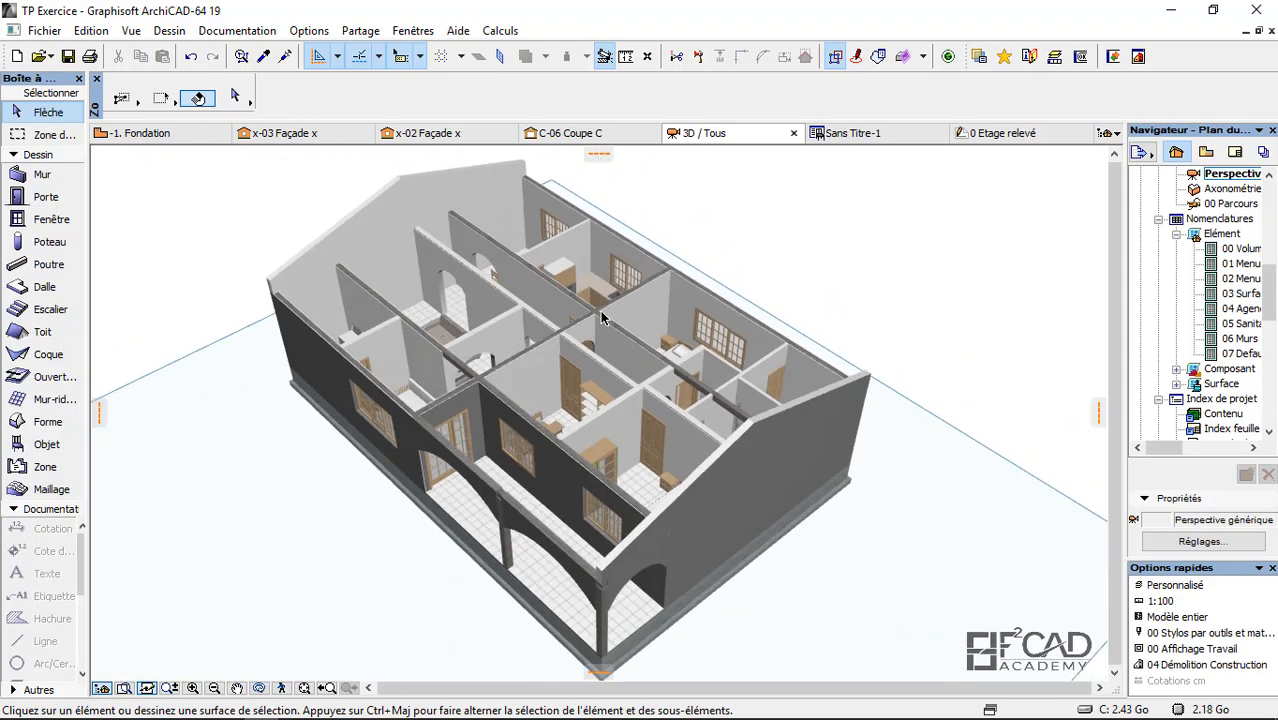
scroll(562, 455, up, 8)
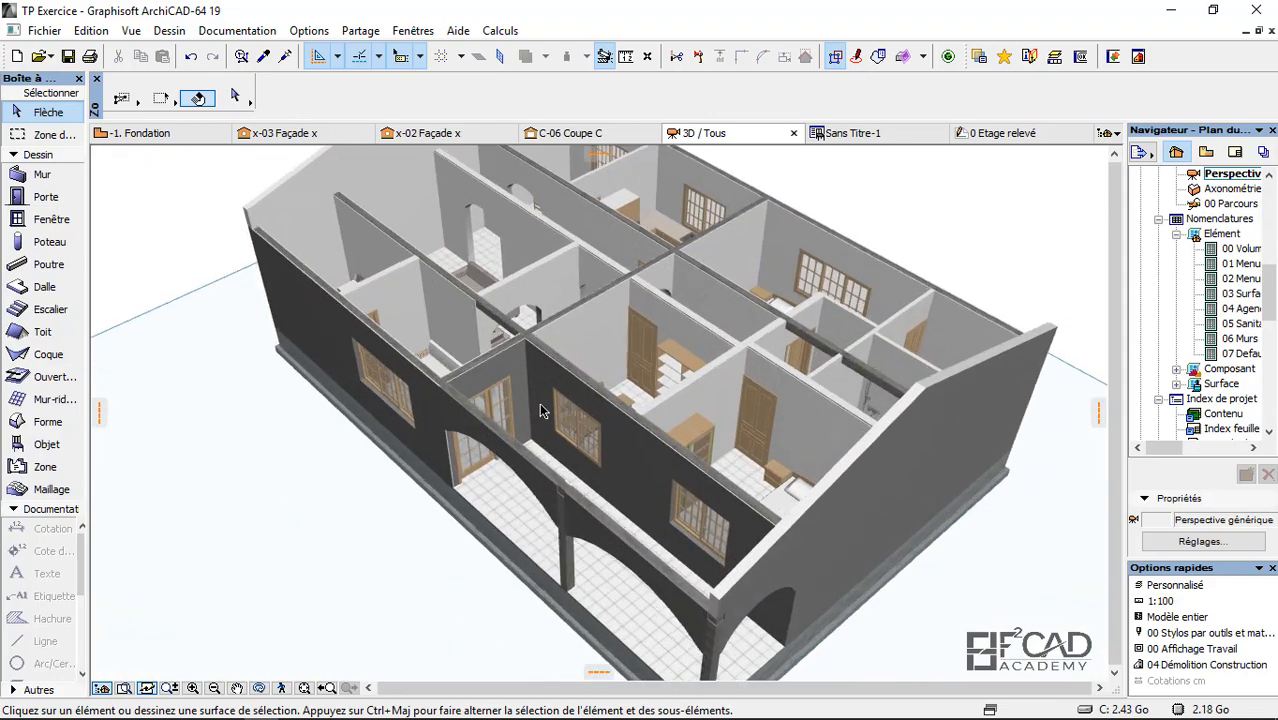
scroll(573, 389, up, 4)
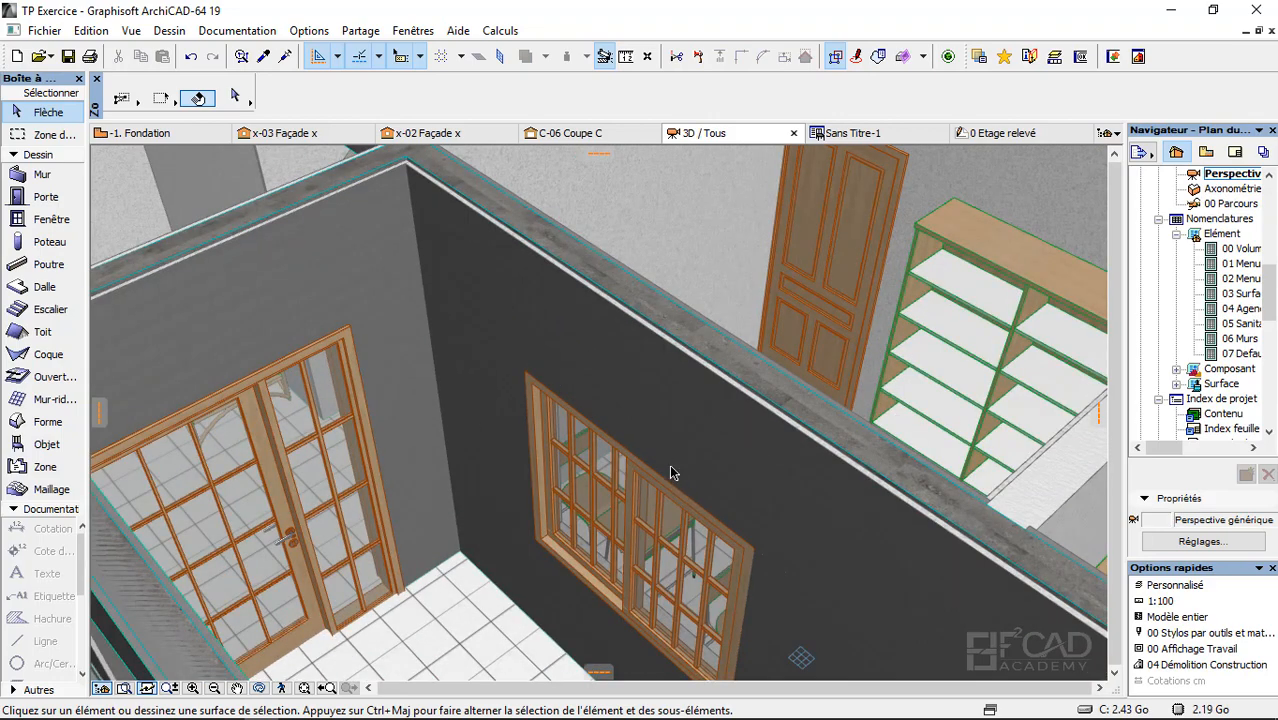
scroll(676, 474, down, 10)
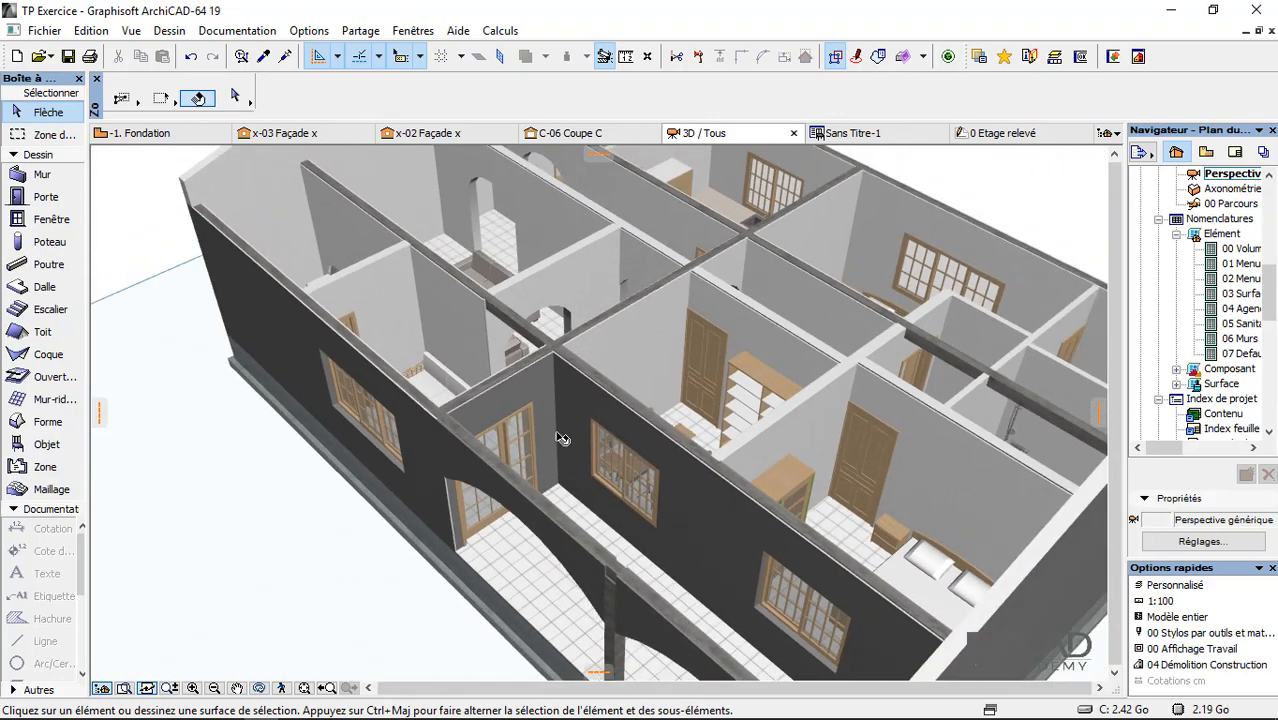
scroll(379, 394, up, 8)
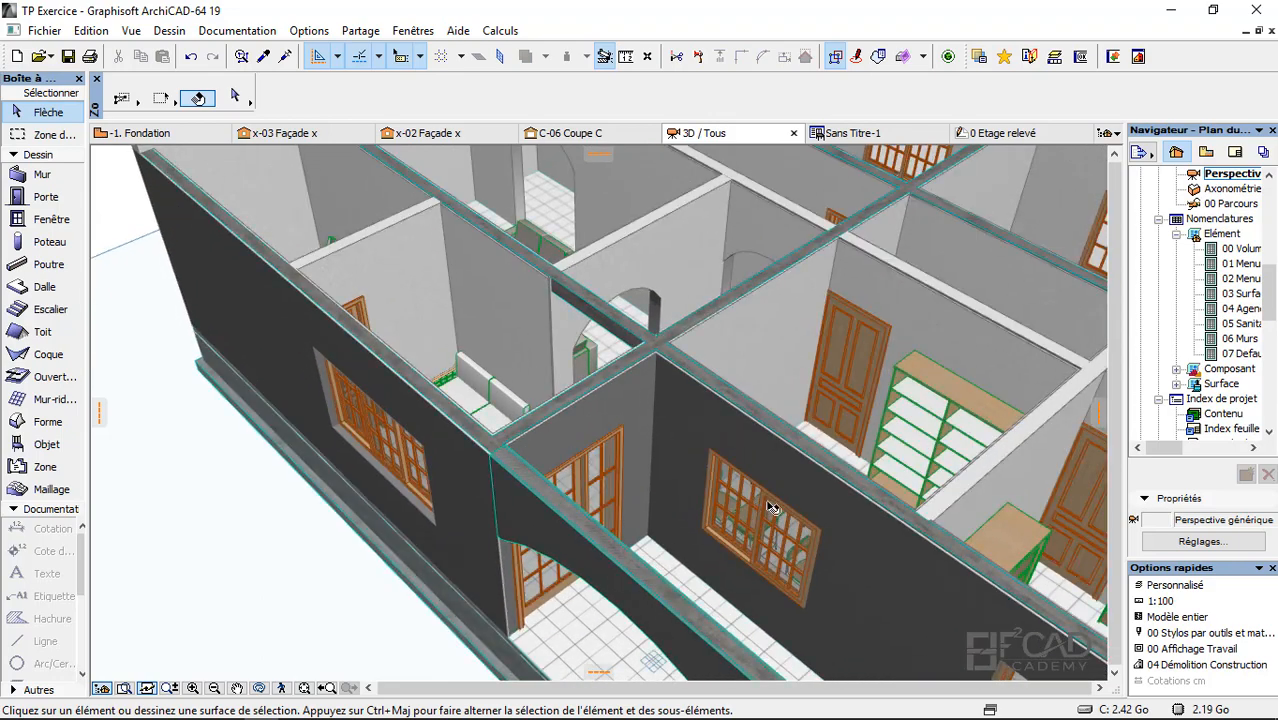
Step: Inspect the double door and the adjacent window around the tiled entrance in the 3D model from closer up
scroll(720, 460, up, 4)
scroll(500, 400, down, 3)
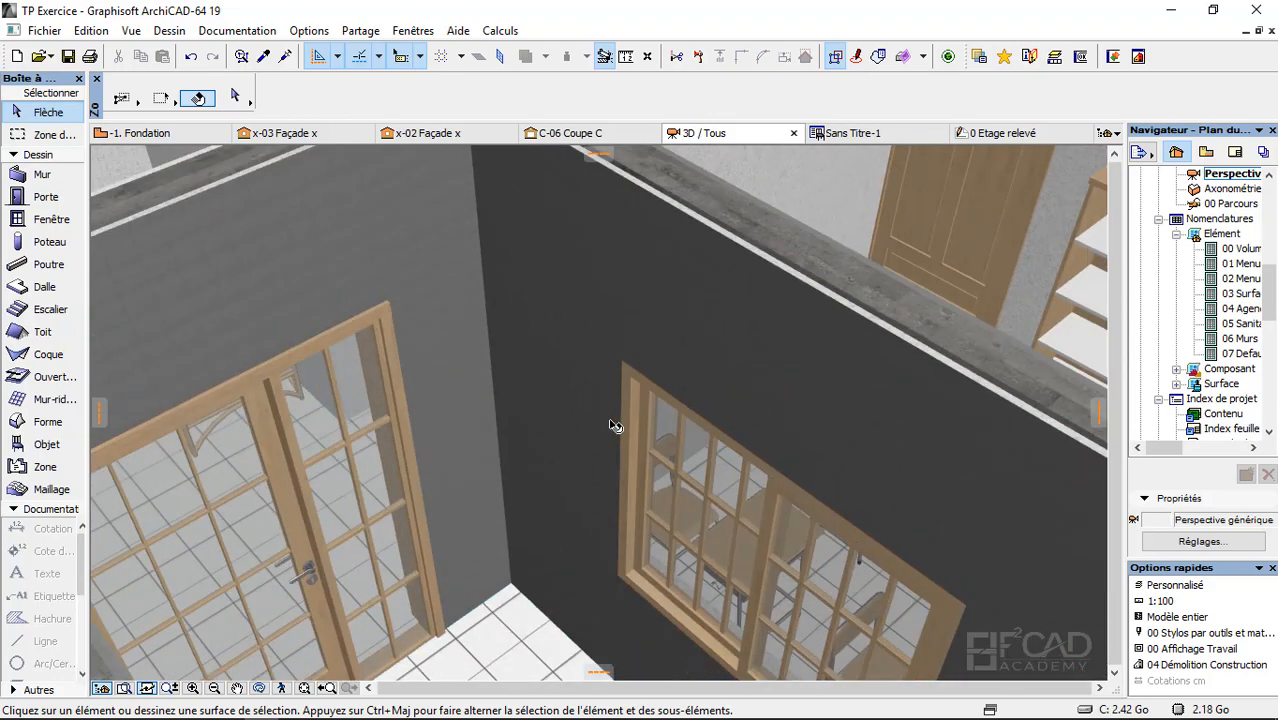
key(ctrl+a)
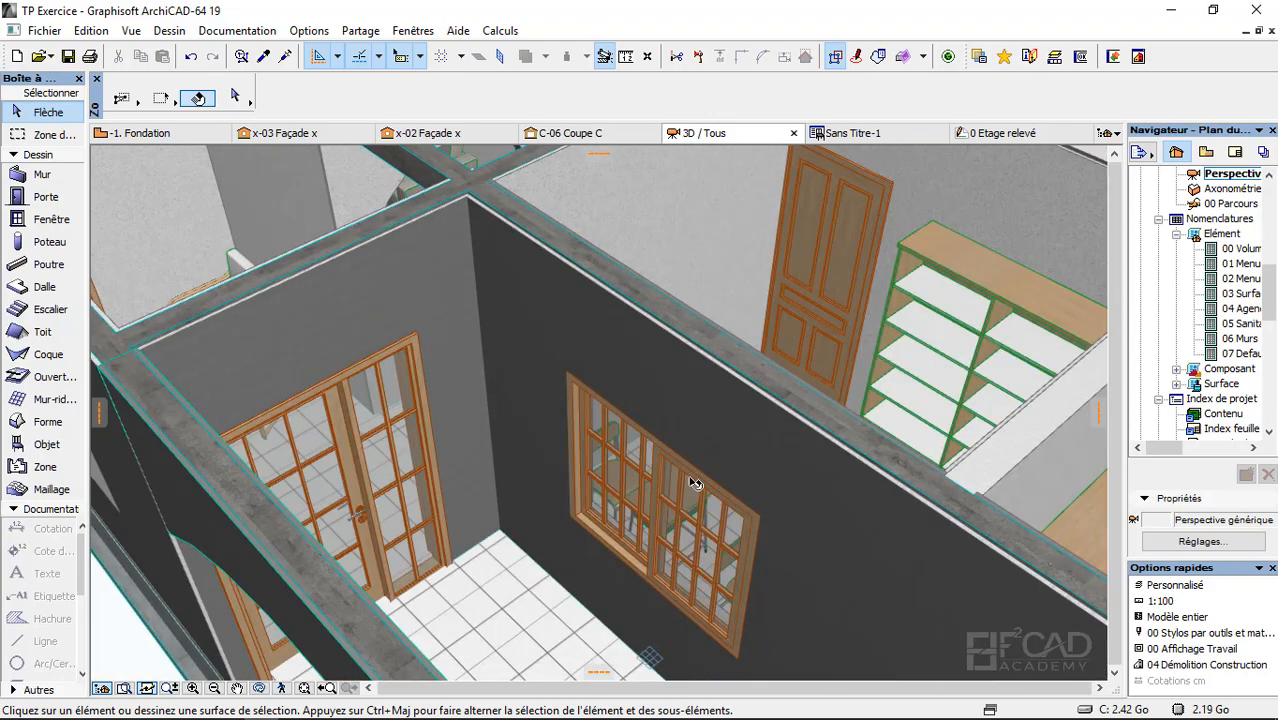
scroll(690, 482, down, 3)
key(Escape)
scroll(724, 388, down, 3)
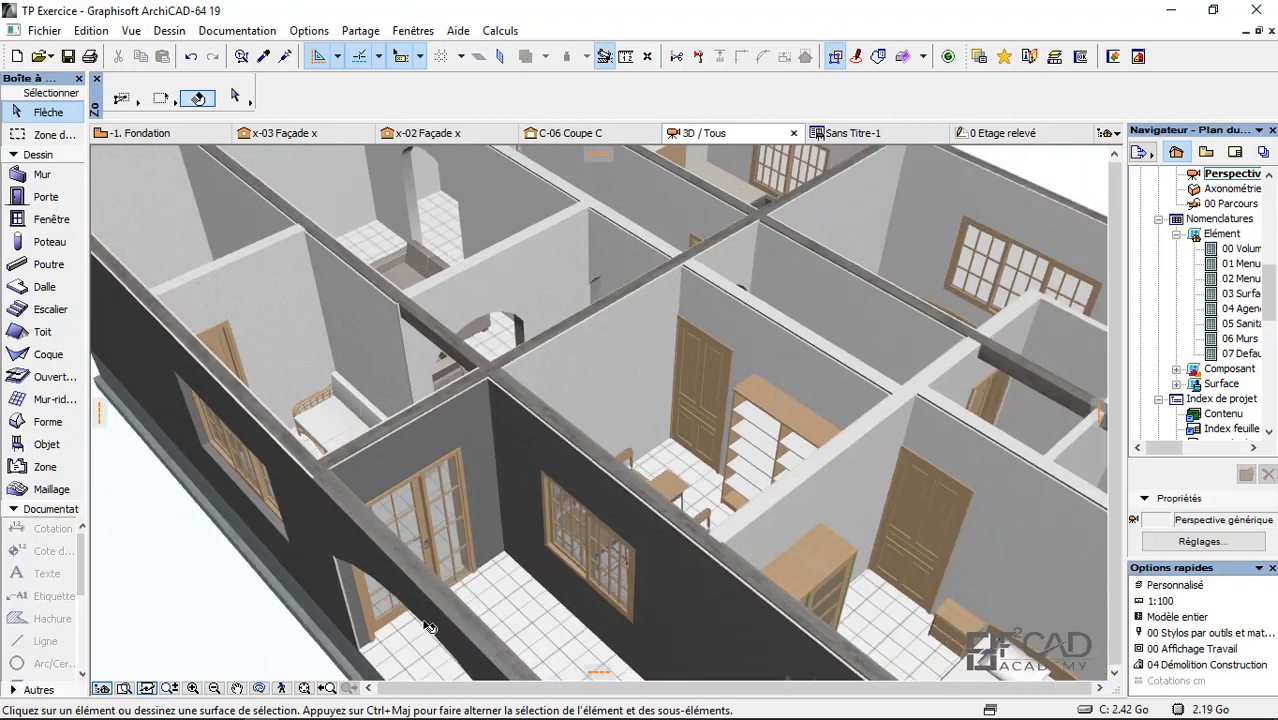
scroll(707, 235, up, 4)
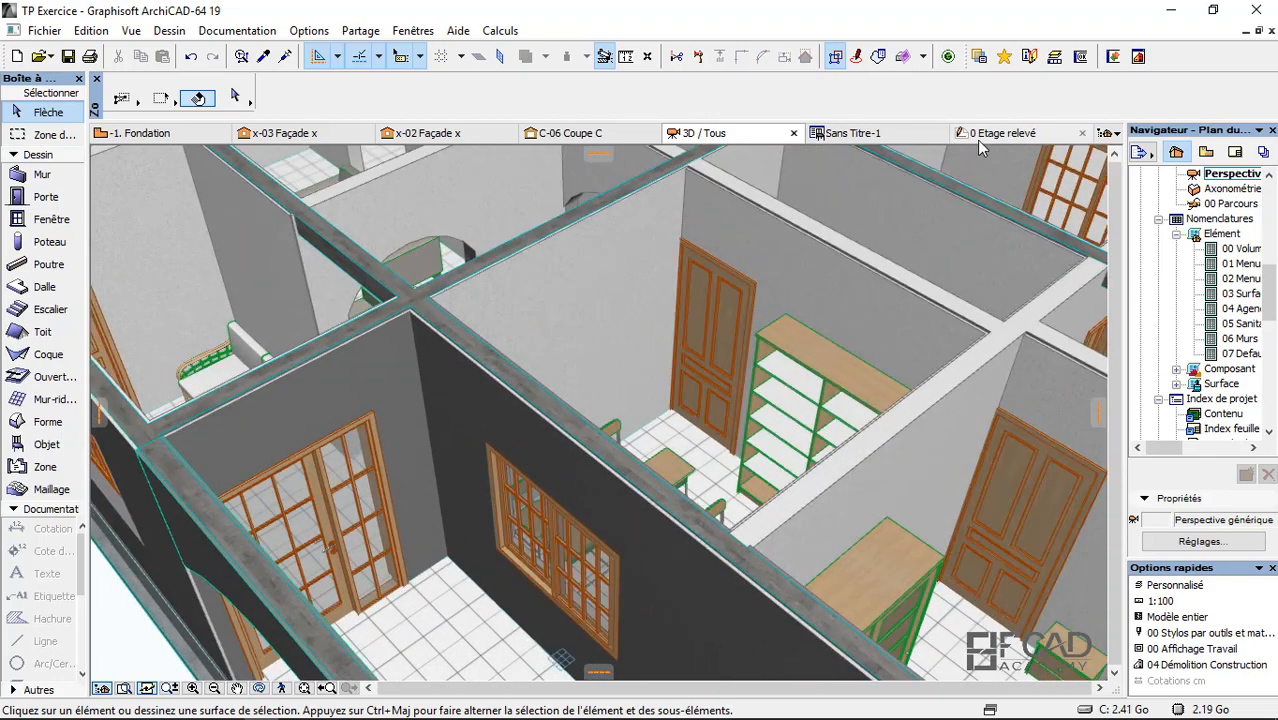
Step: Open the 0 Etage relevé worksheet and delete its existing drawing content
click(979, 137)
scroll(984, 370, down, 3)
middle_drag(984, 370, 672, 475)
mouse_move(778, 582)
mouse_down()
mouse_move(649, 507)
mouse_move(232, 353)
mouse_up()
key(Delete)
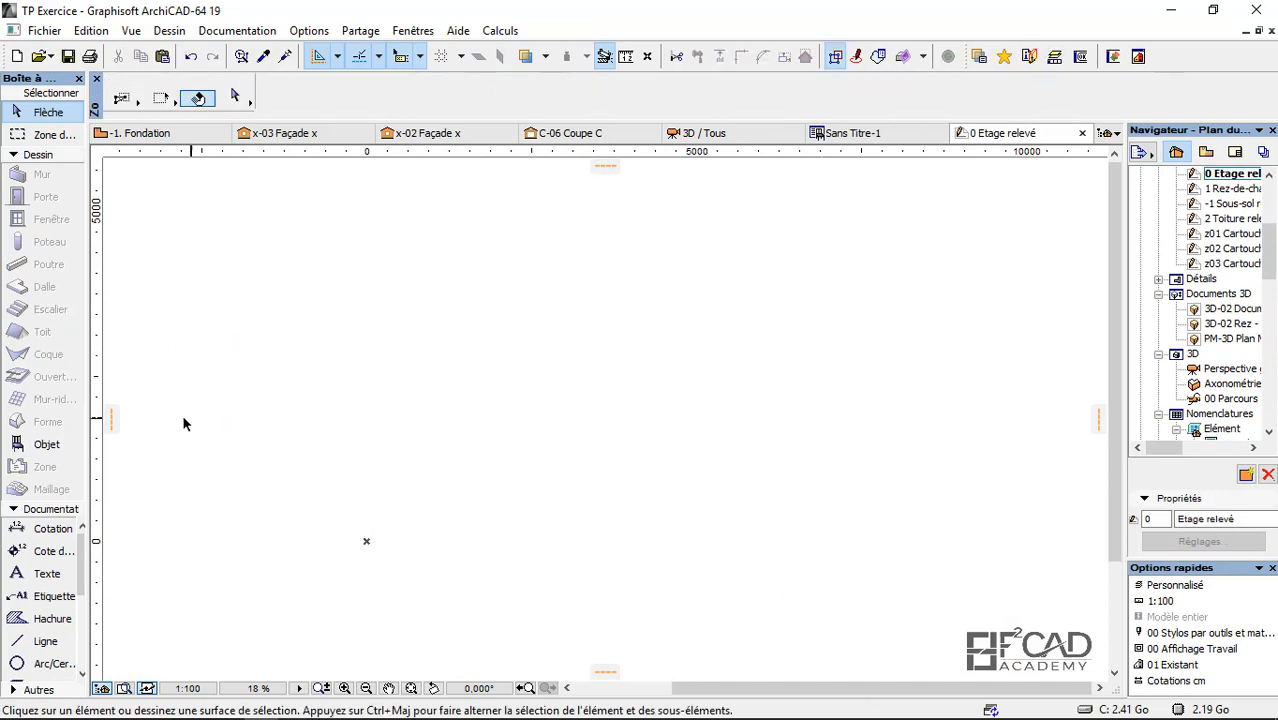
Step: Draw a rectangle of lines about 3250 wide and 3580 high on the empty worksheet to represent the opening
click(42, 641)
click(493, 311)
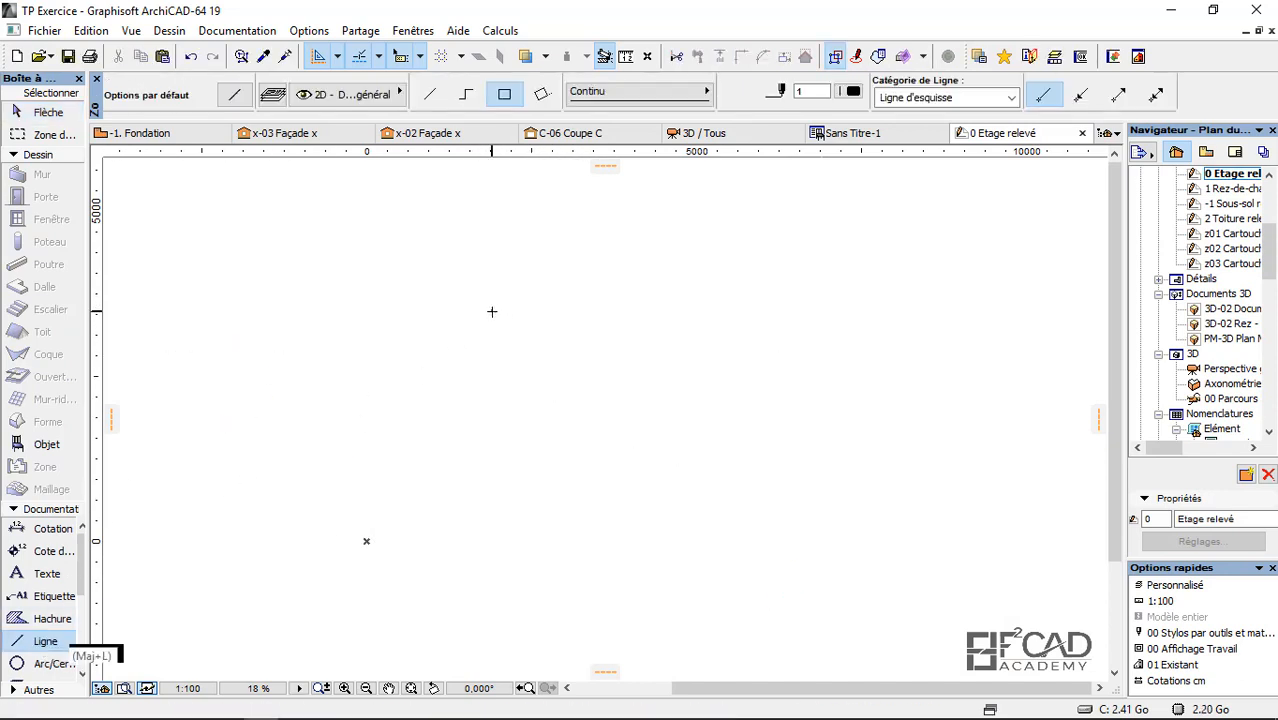
click(707, 548)
scroll(602, 311, up, 2)
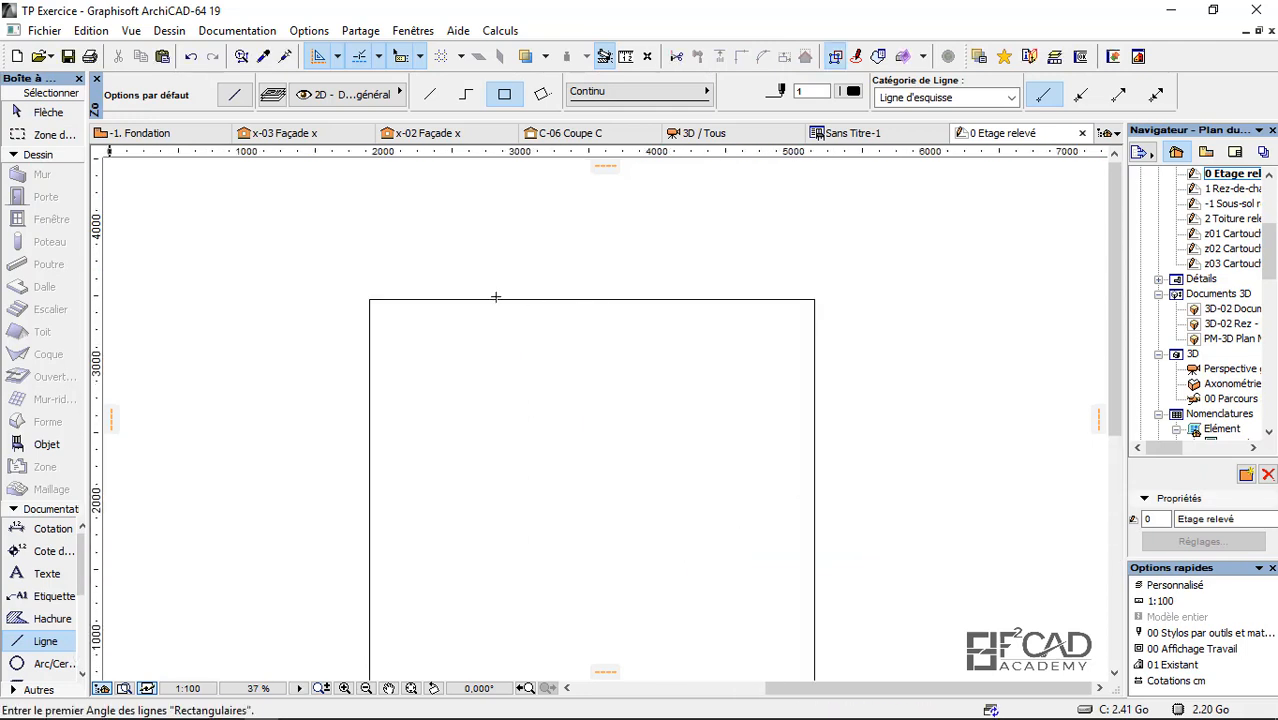
Step: Draw the lintel as a rectangle about 4900 by 600 resting on the opening's upper edge and overhanging it on both sides
click(407, 297)
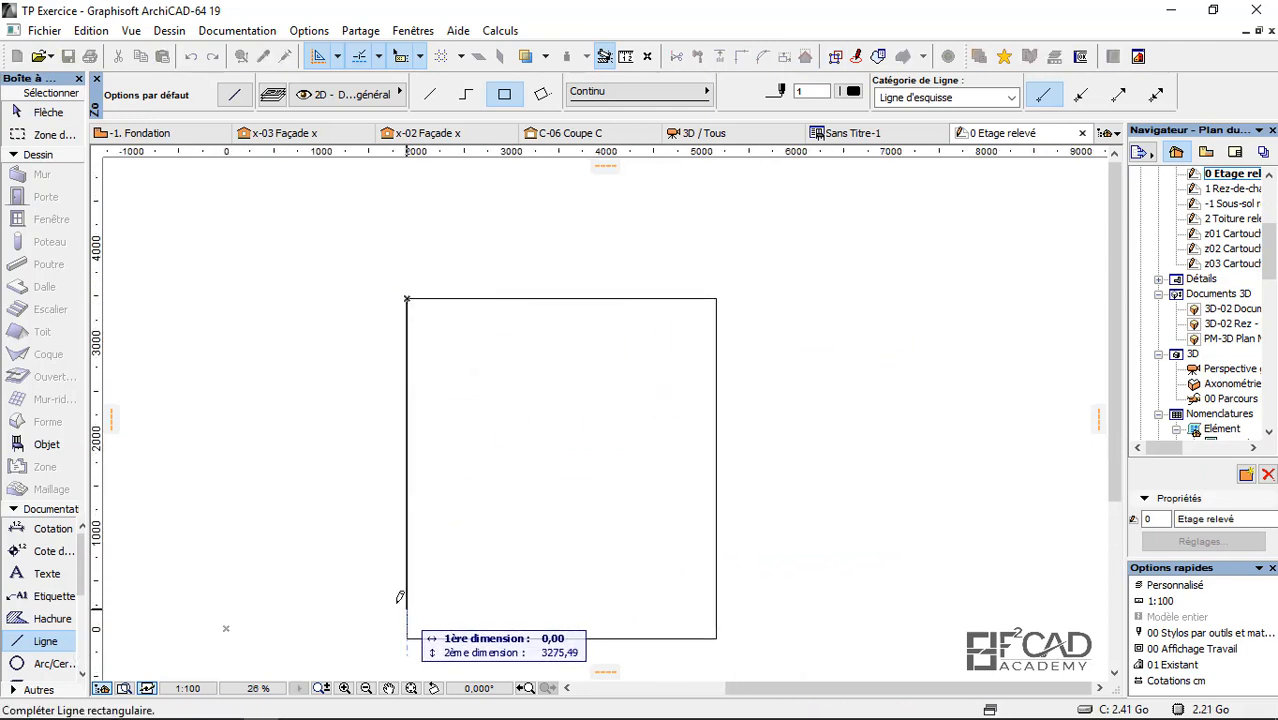
click(40, 112)
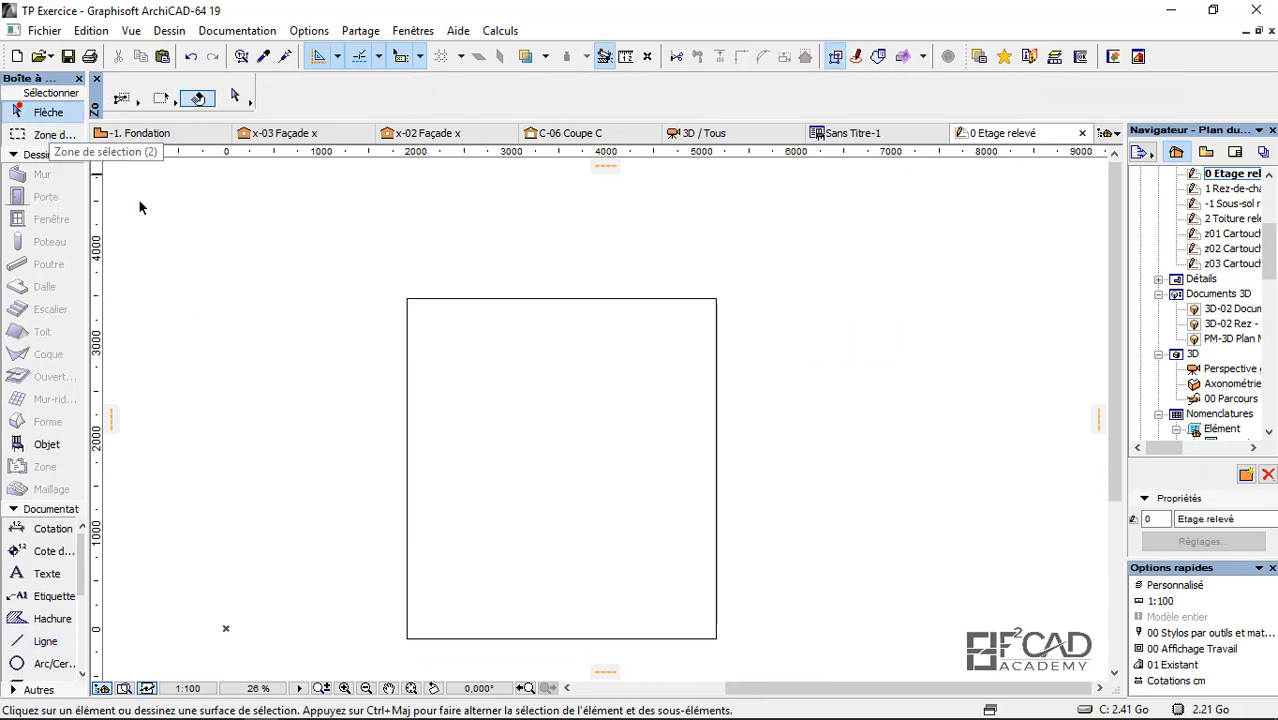
click(45, 641)
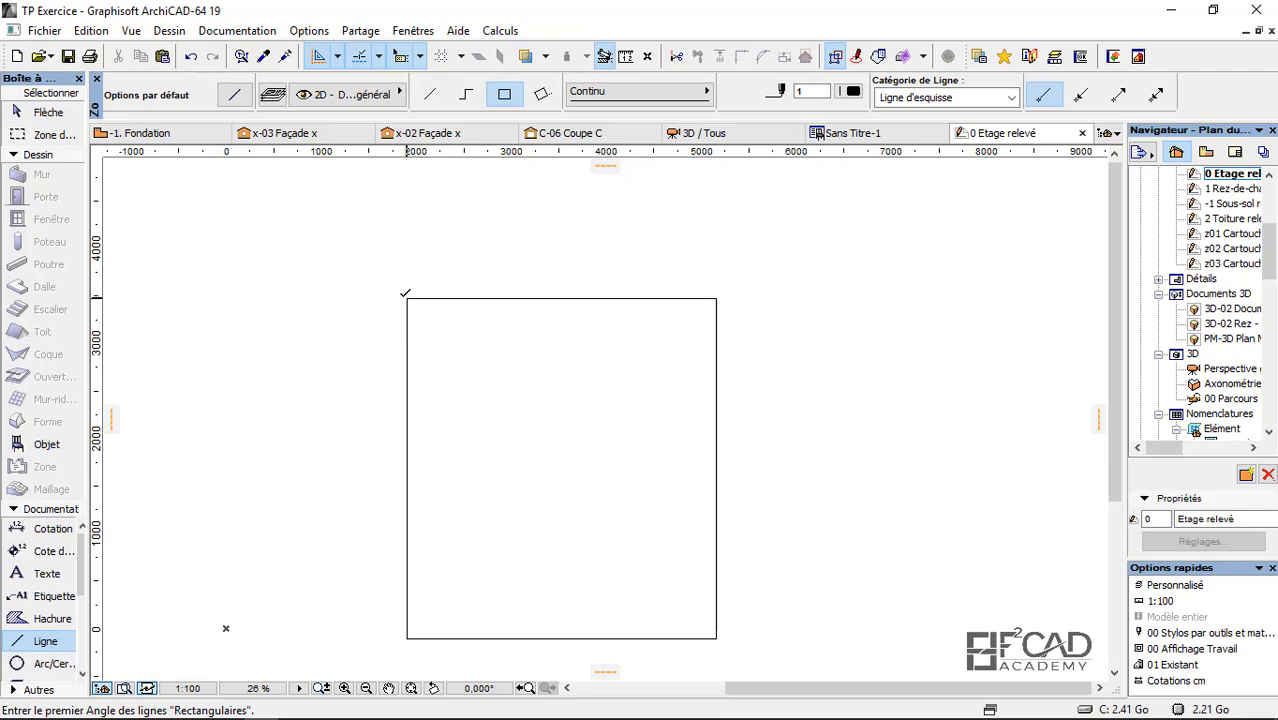
click(325, 241)
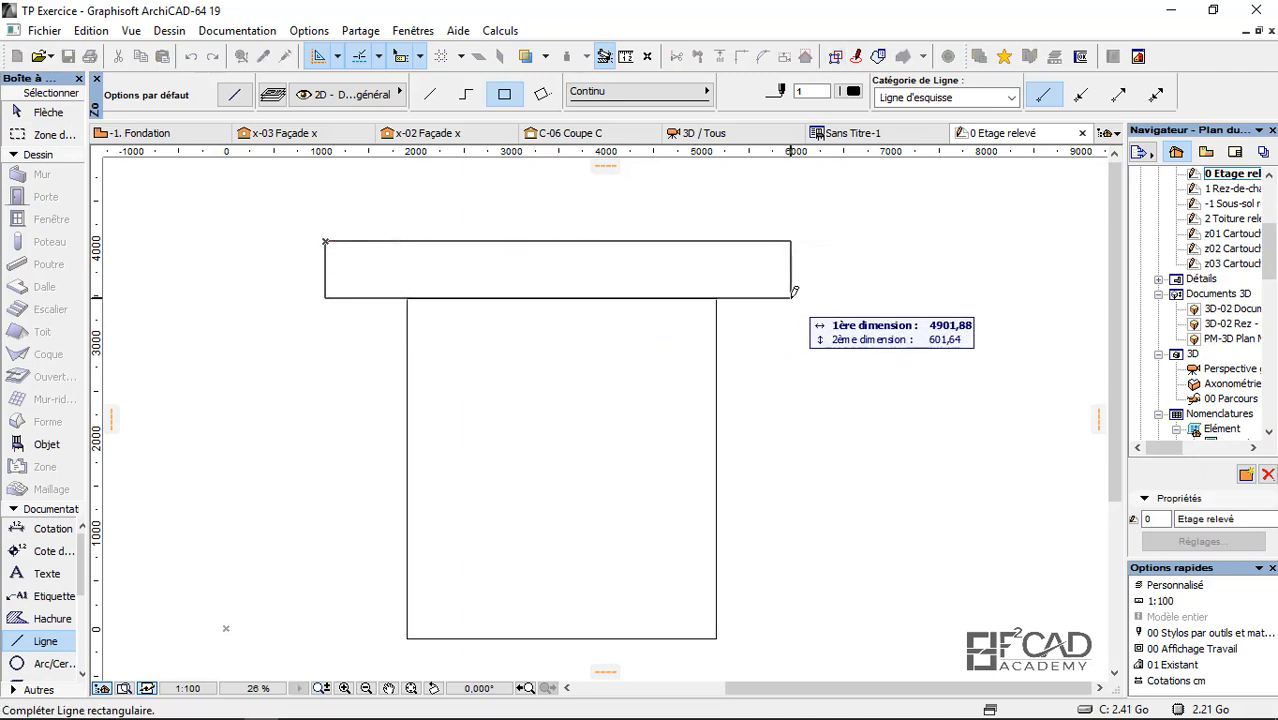
click(791, 298)
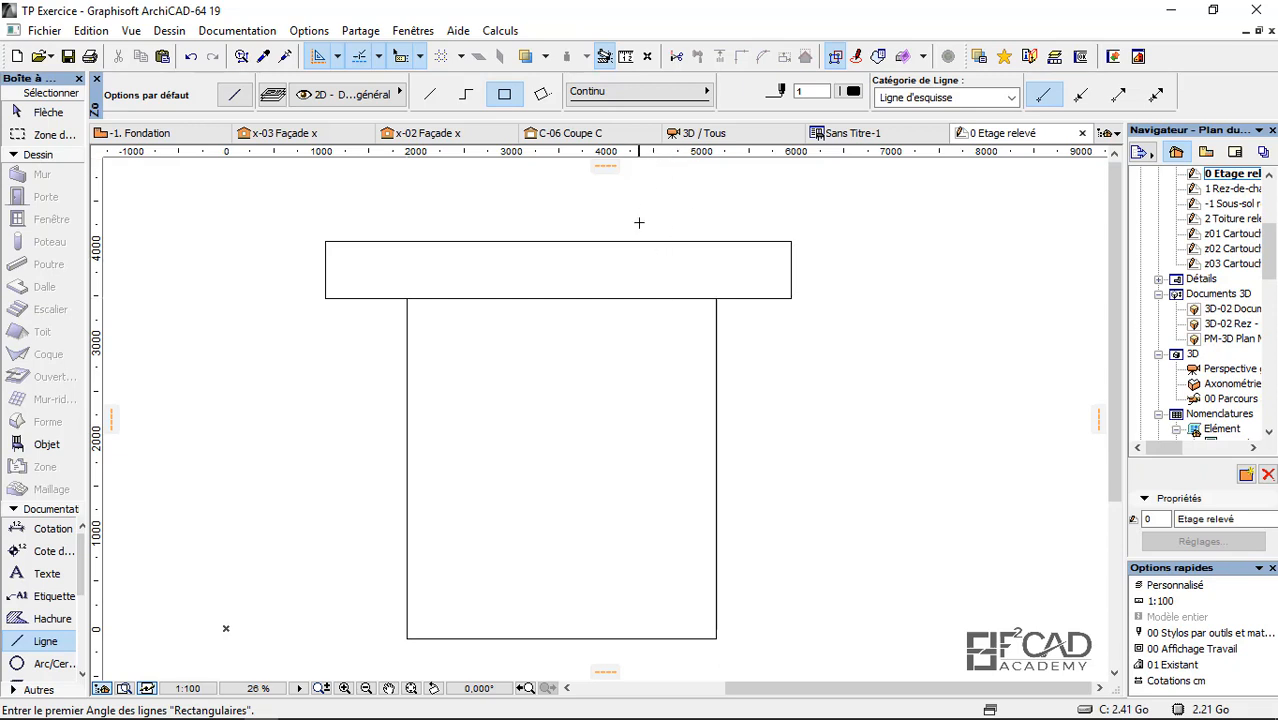
scroll(748, 335, down, 2)
scroll(750, 330, up, 2)
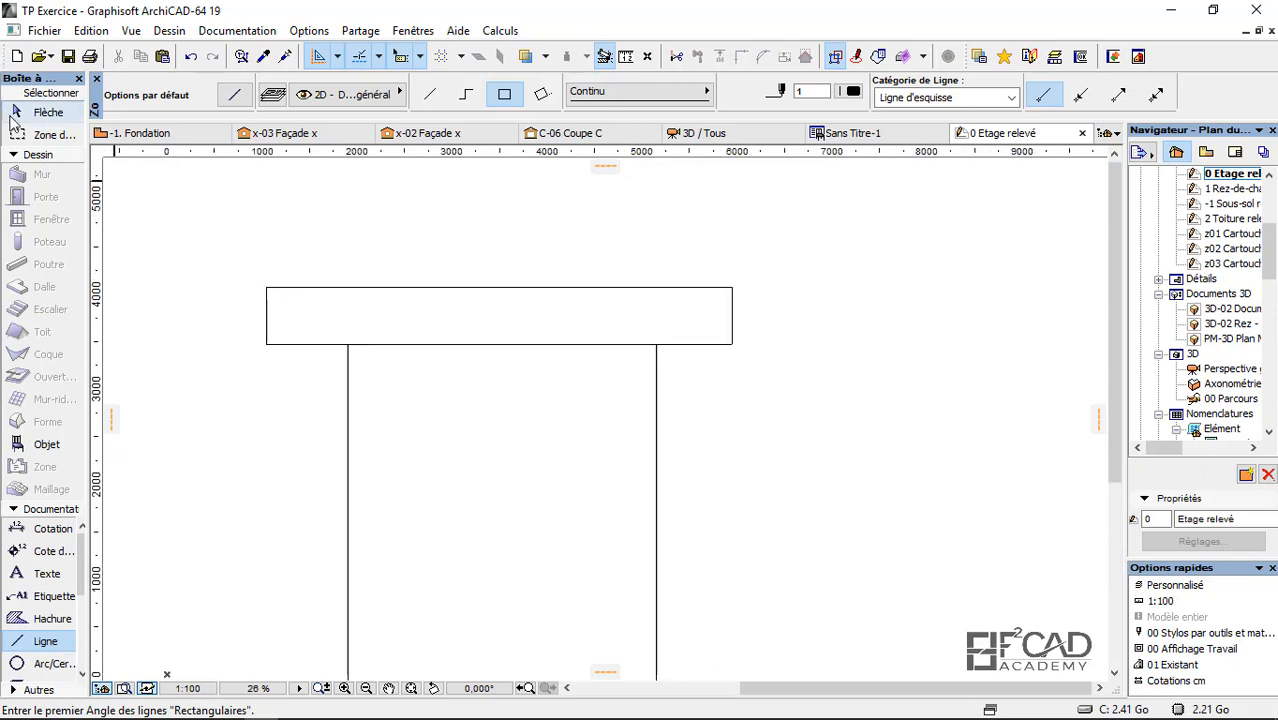
click(15, 112)
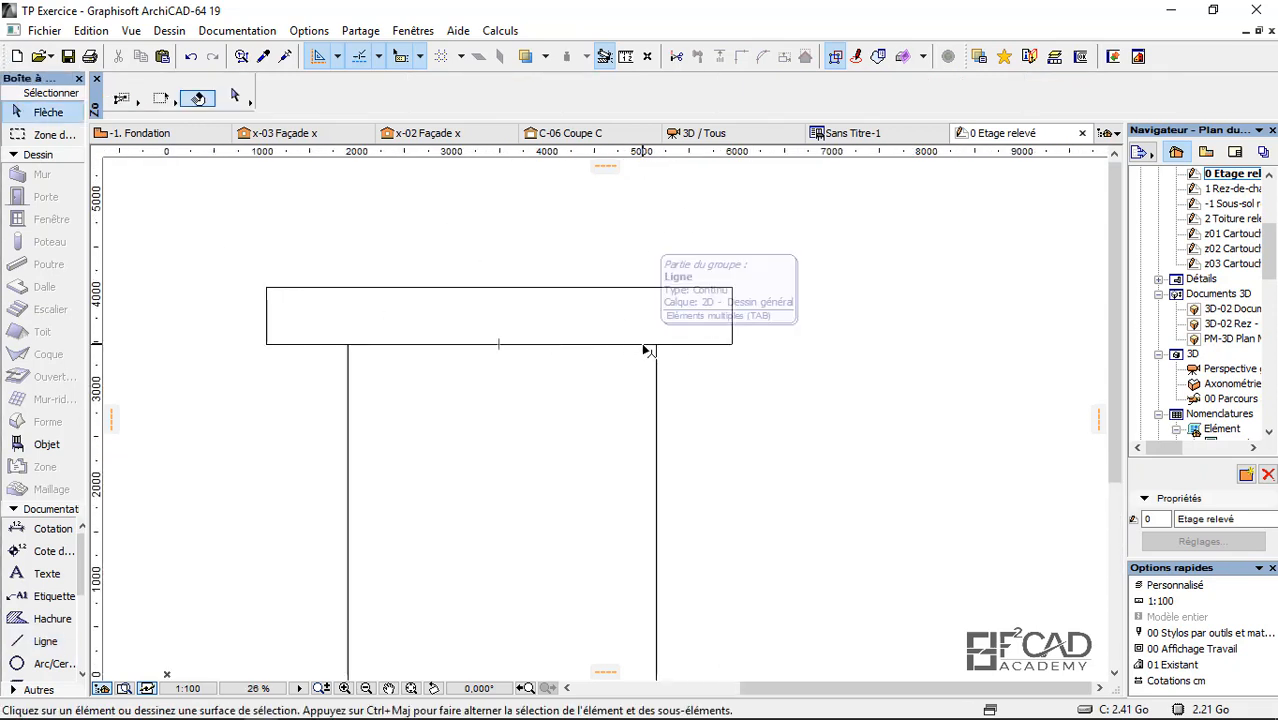
Step: Examine the lintel's overhang on both sides of the opening in the sketch
click(756, 342)
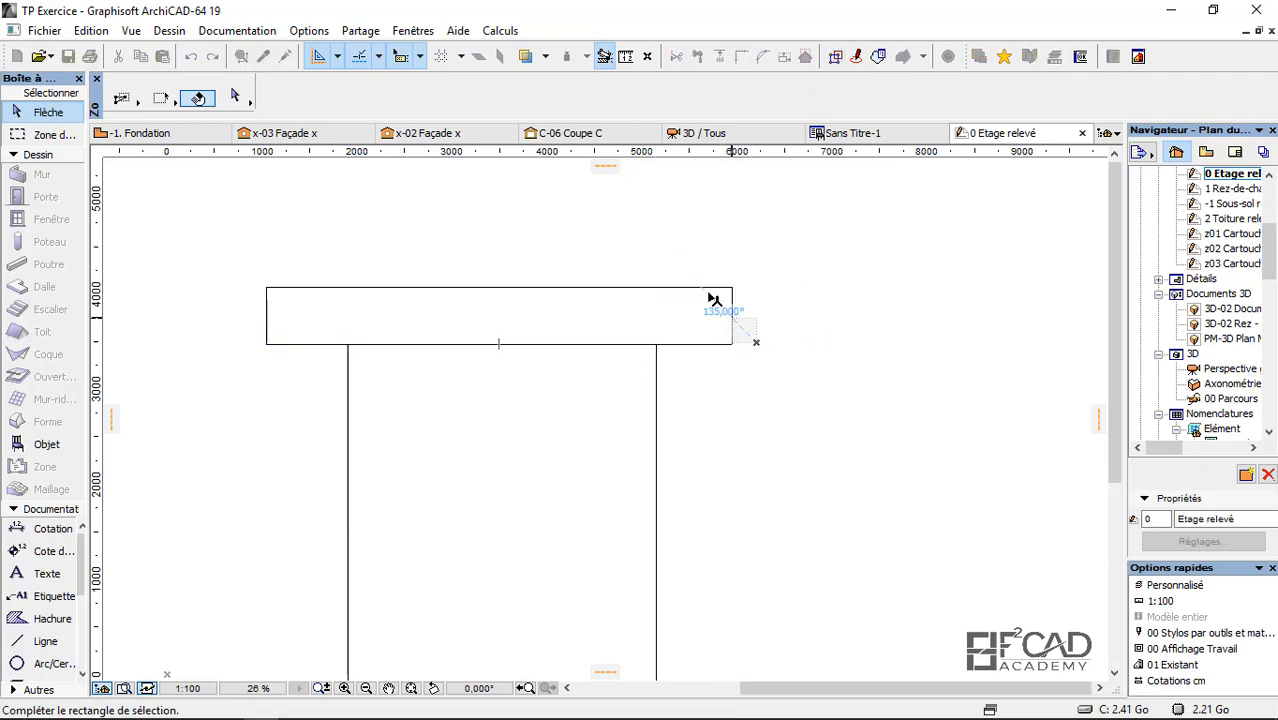
click(805, 380)
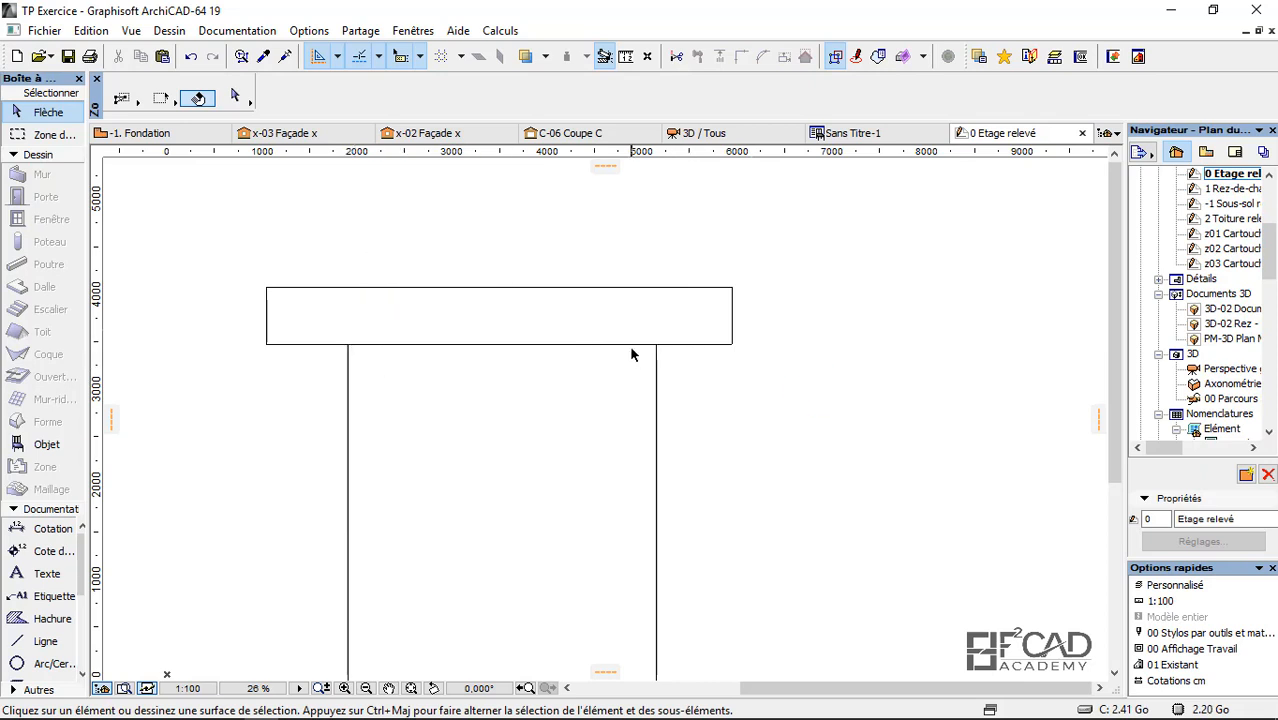
scroll(538, 378, down, 1)
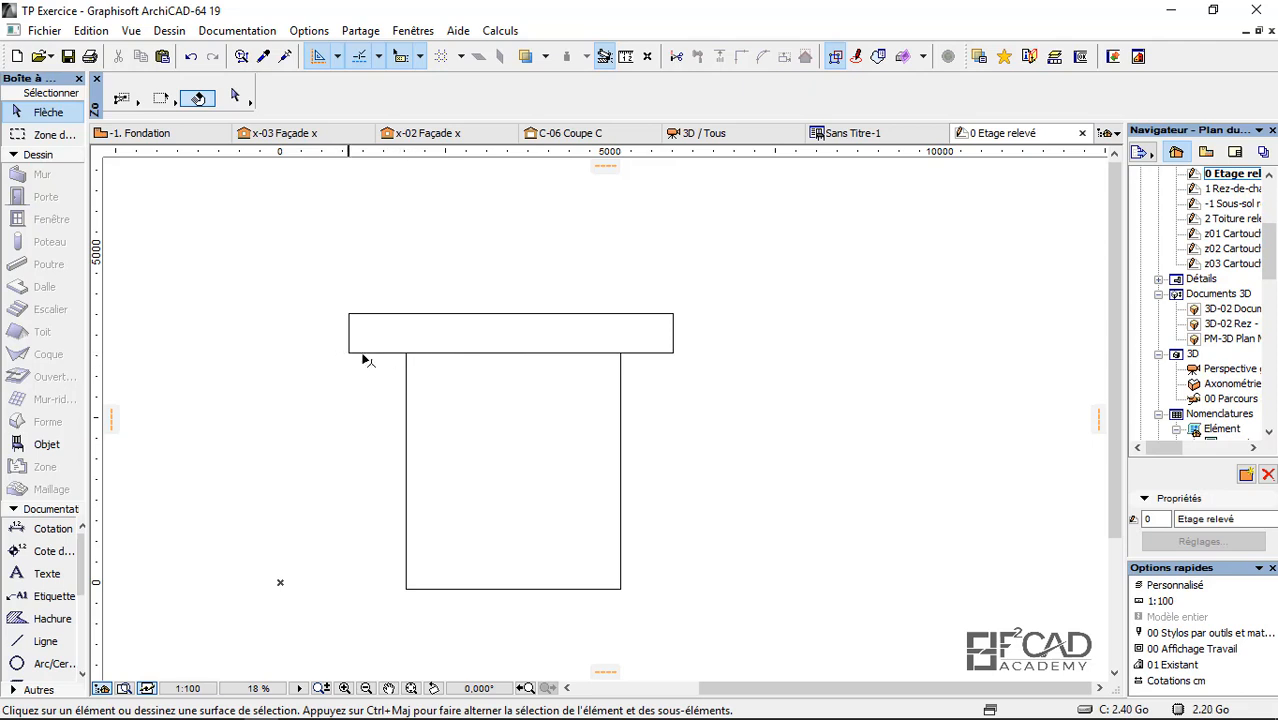
scroll(623, 358, up, 2)
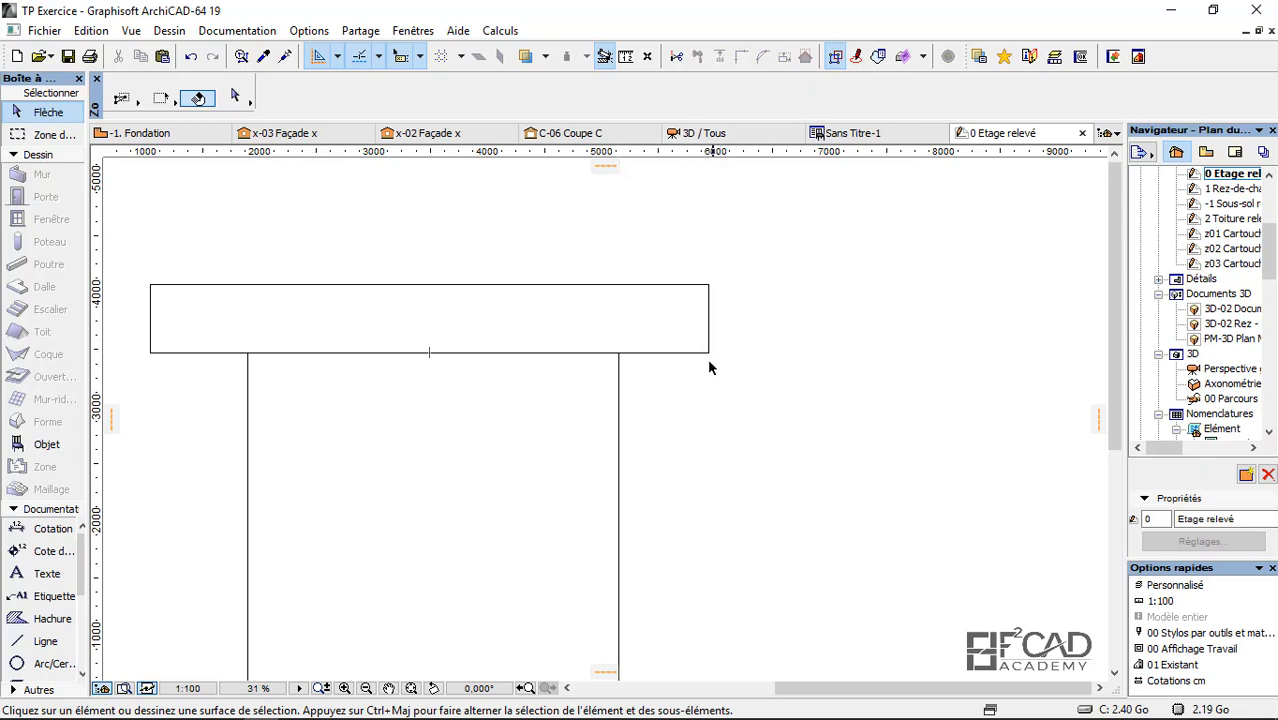
scroll(700, 288, down, 3)
scroll(598, 345, up, 2)
scroll(601, 353, up, 1)
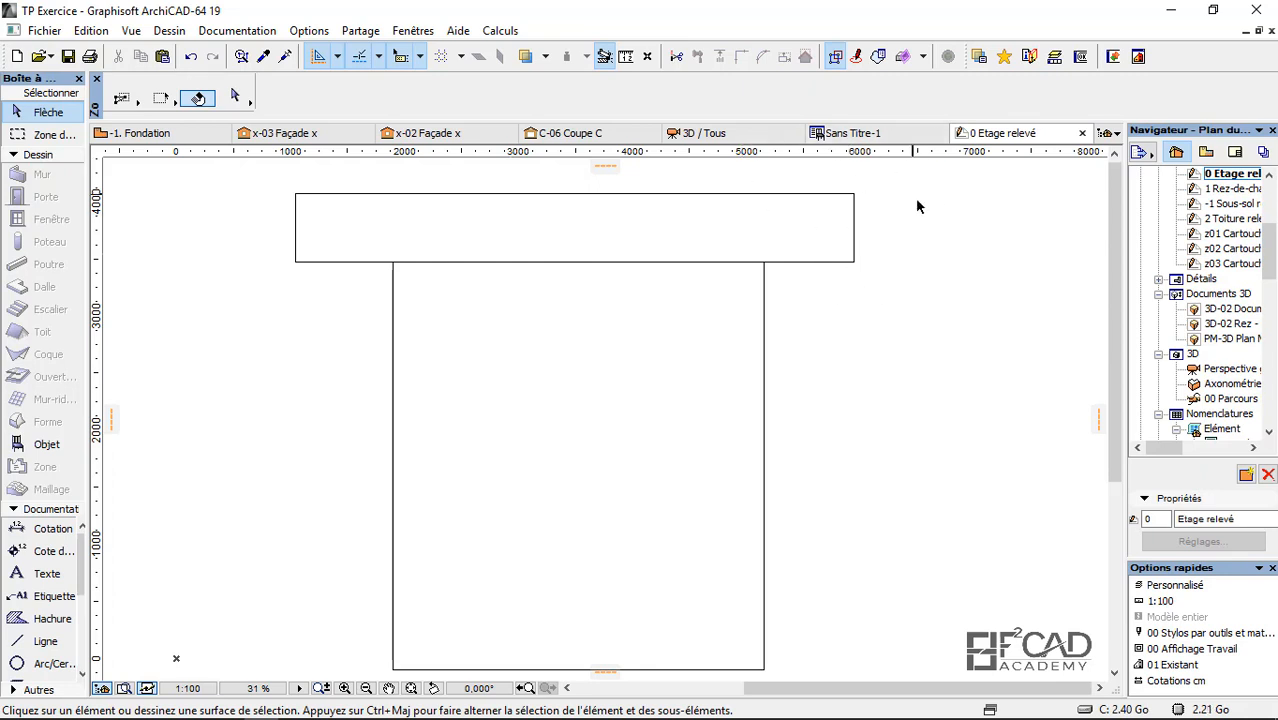
Step: Add a new component to the Sans Titre-1 property object and start linking it to a database element
click(888, 133)
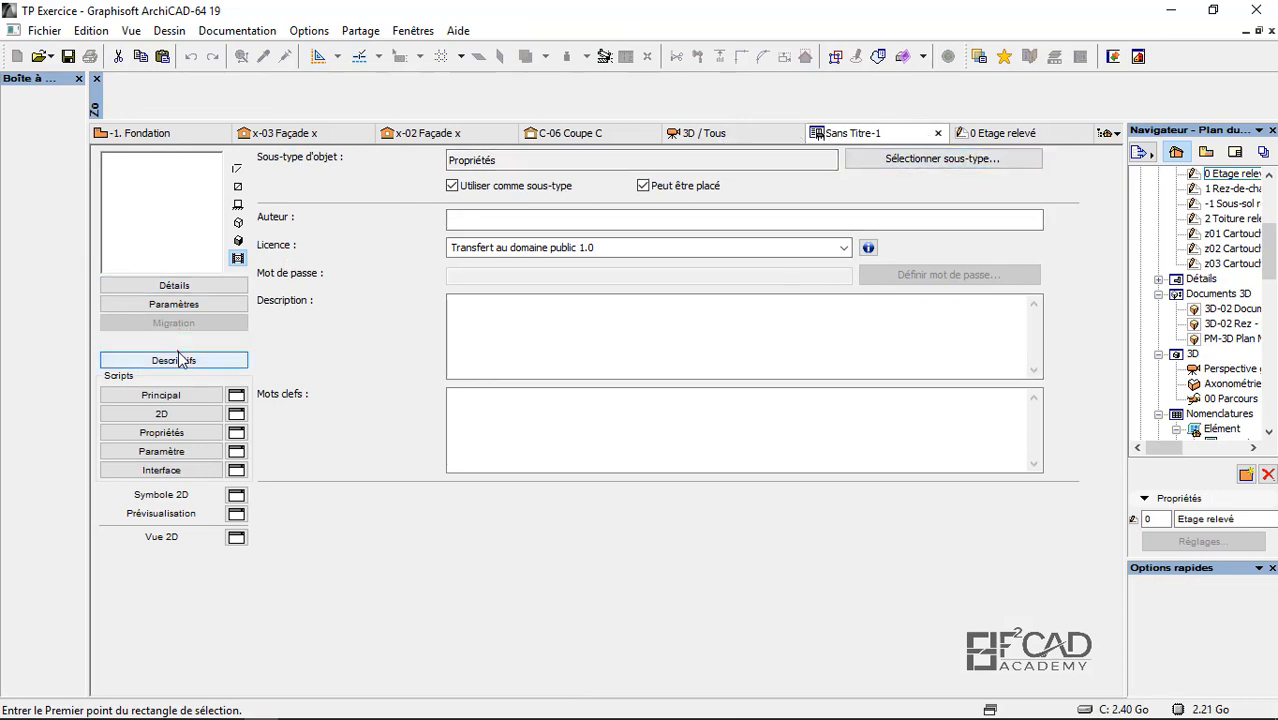
click(176, 345)
click(290, 159)
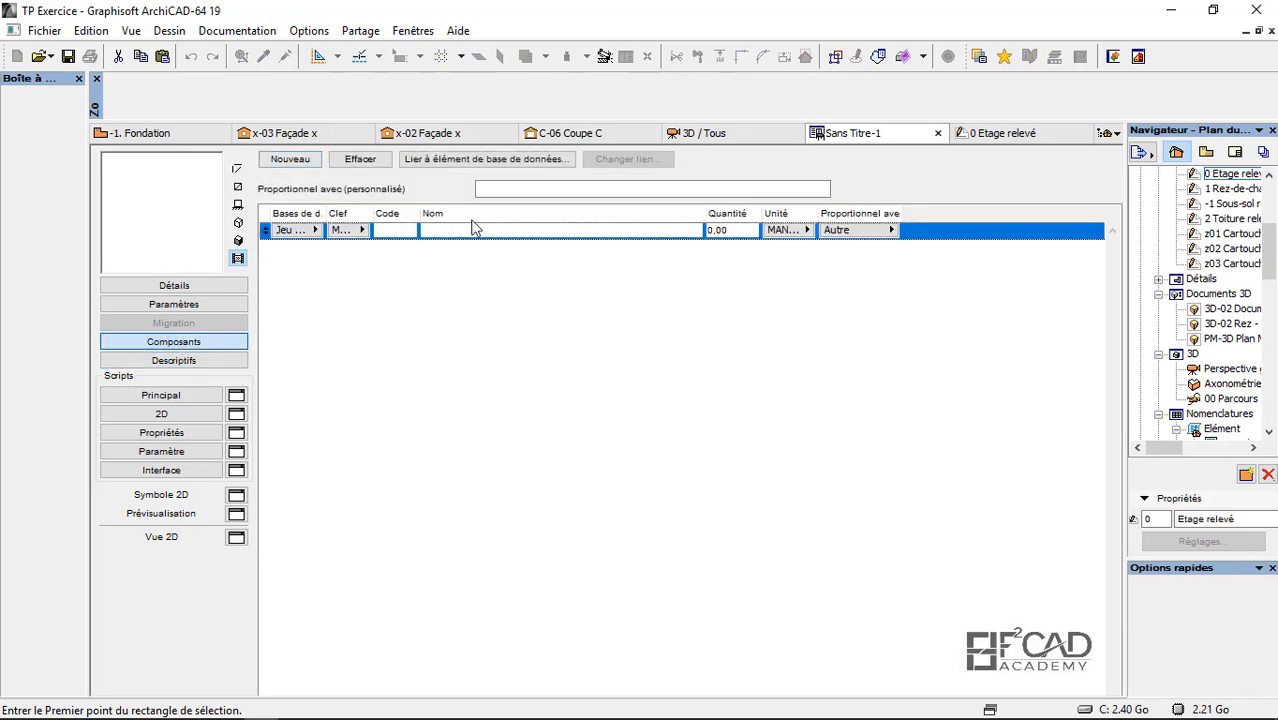
click(492, 160)
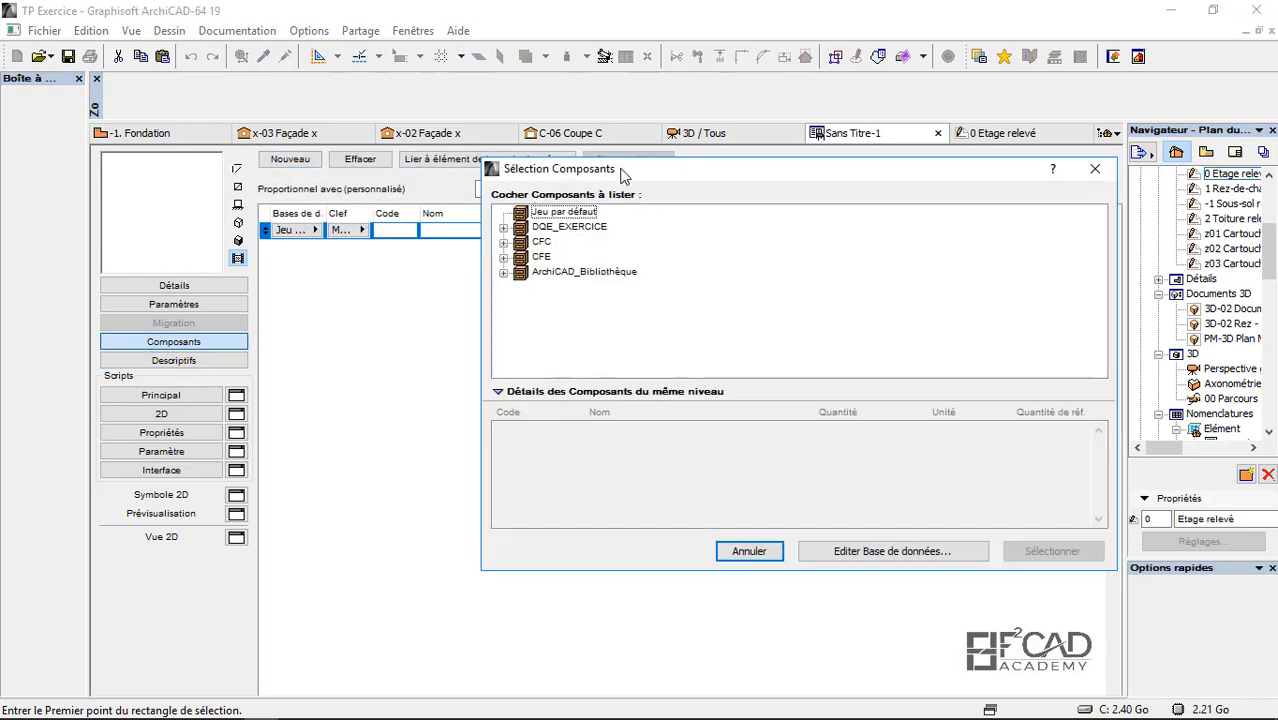
drag(622, 176, 502, 196)
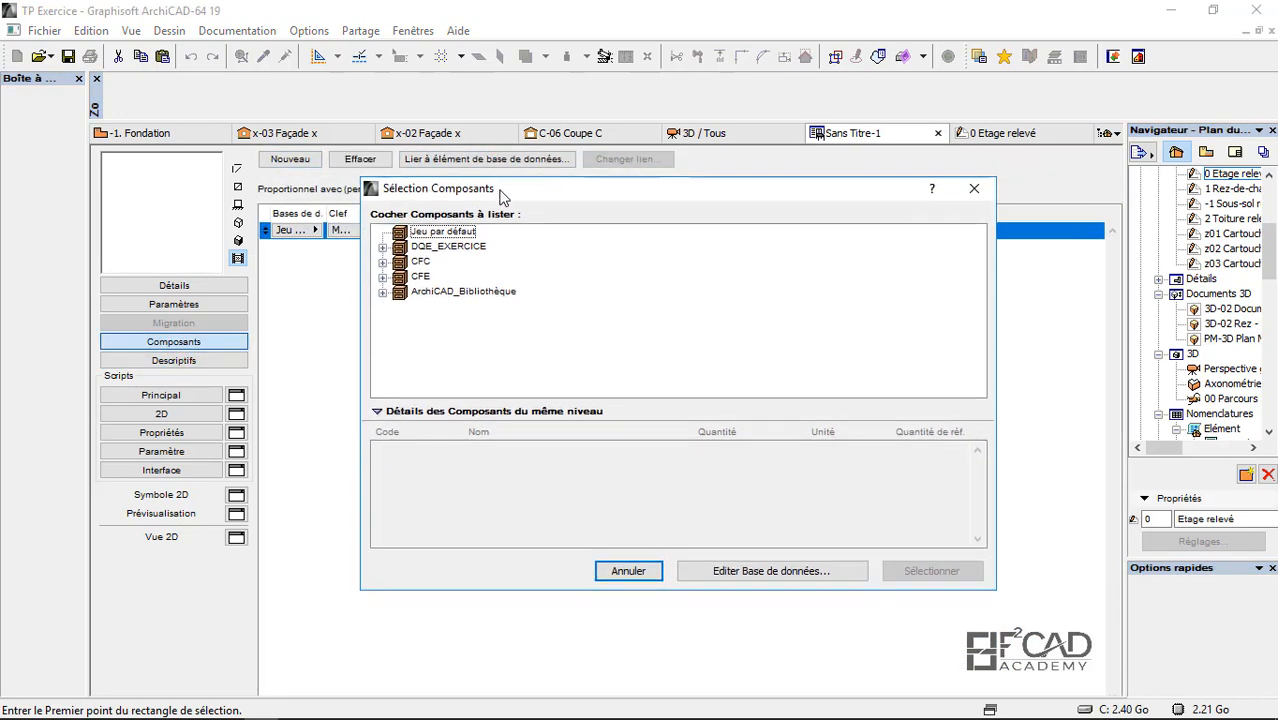
Step: Link the component to DQE_EXERCICE's Maçonnerie - Elévation item "Béton armé pour linteau section 15x15 cm2 dosé à 350 kg/m3" and make it proportional to Autre
click(405, 249)
click(382, 247)
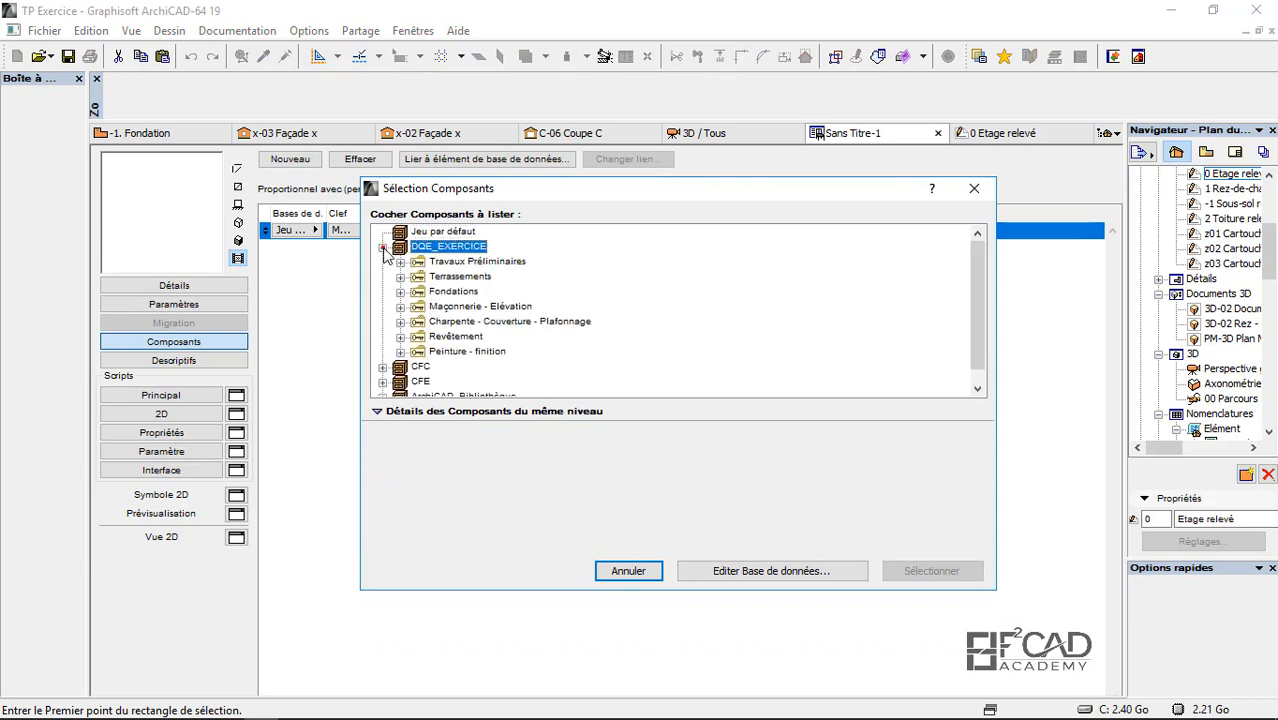
click(432, 306)
click(400, 306)
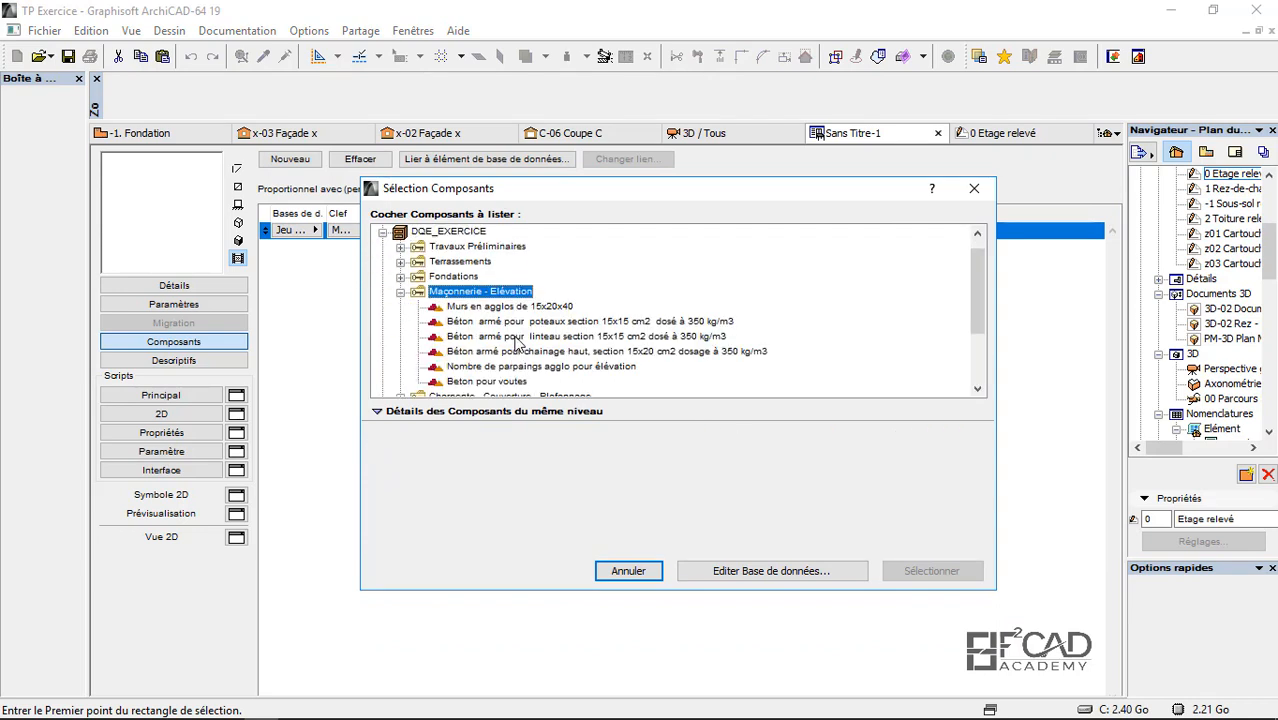
click(516, 337)
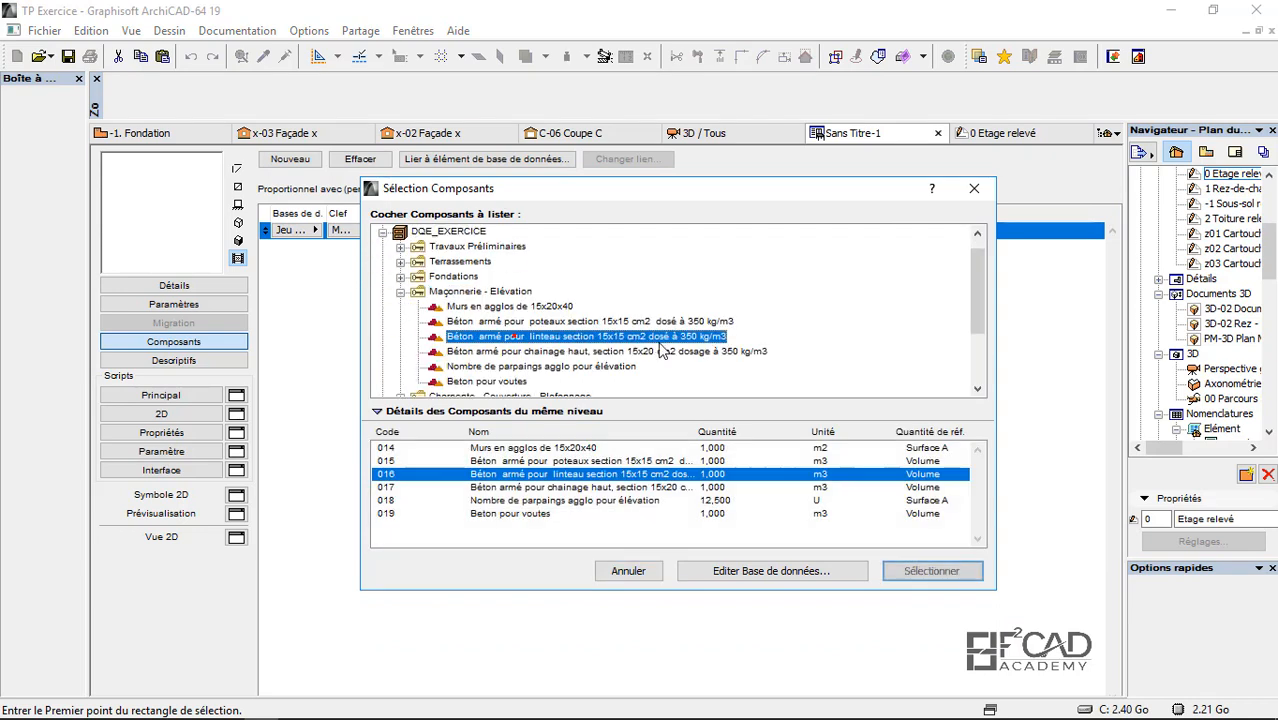
click(931, 571)
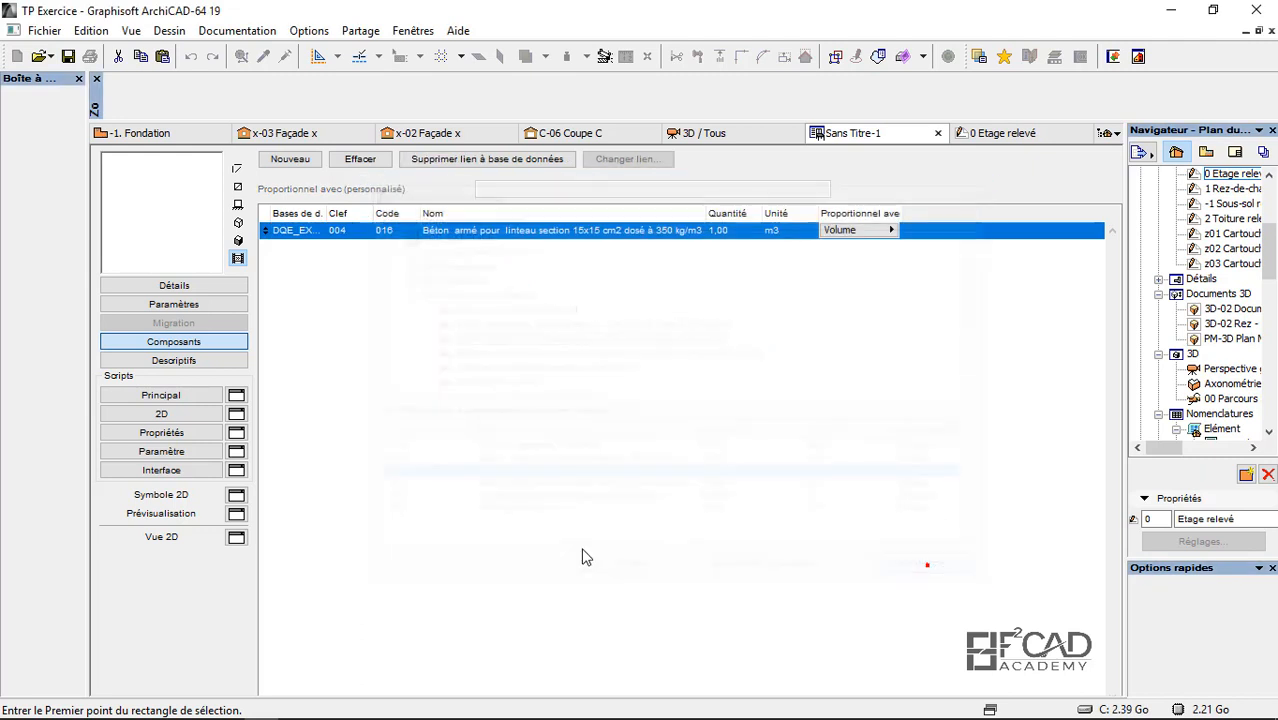
click(876, 237)
click(942, 336)
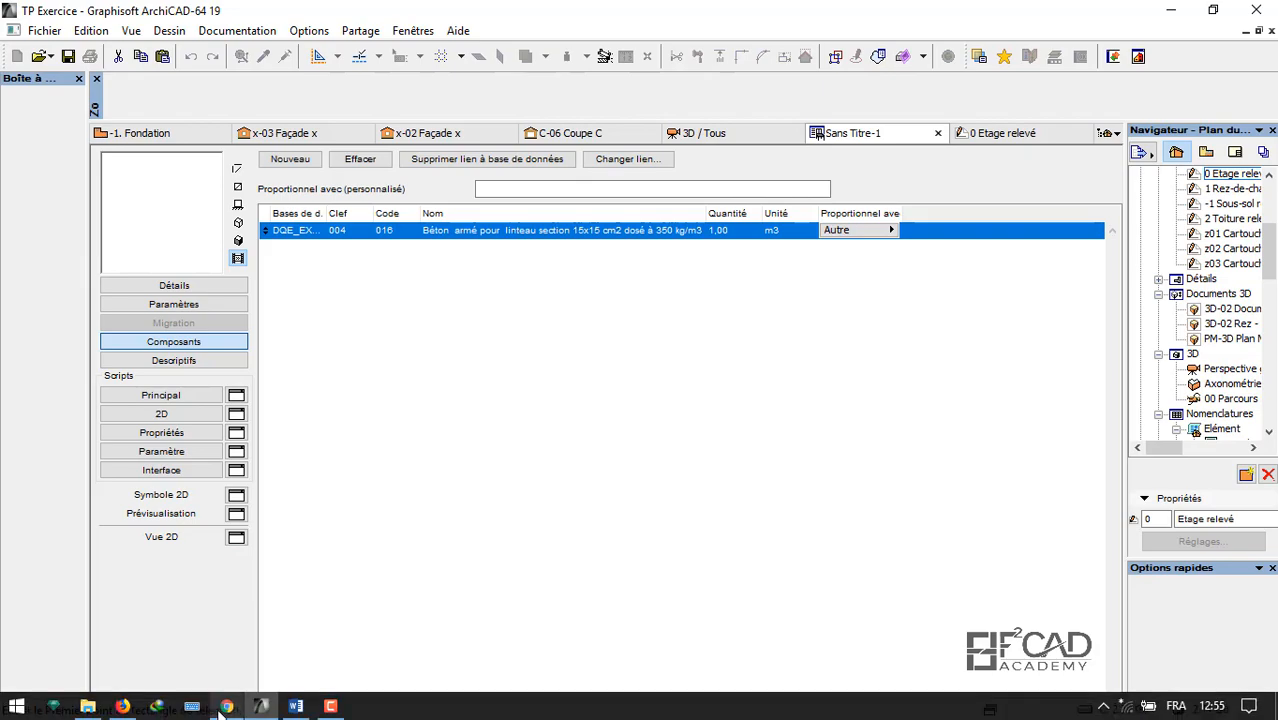
Step: Switch to Chrome and read through the GDL Center's Wall, Door, Window and Wall-end Parameters for opening width variables available for listing
click(222, 710)
scroll(690, 359, down, 5)
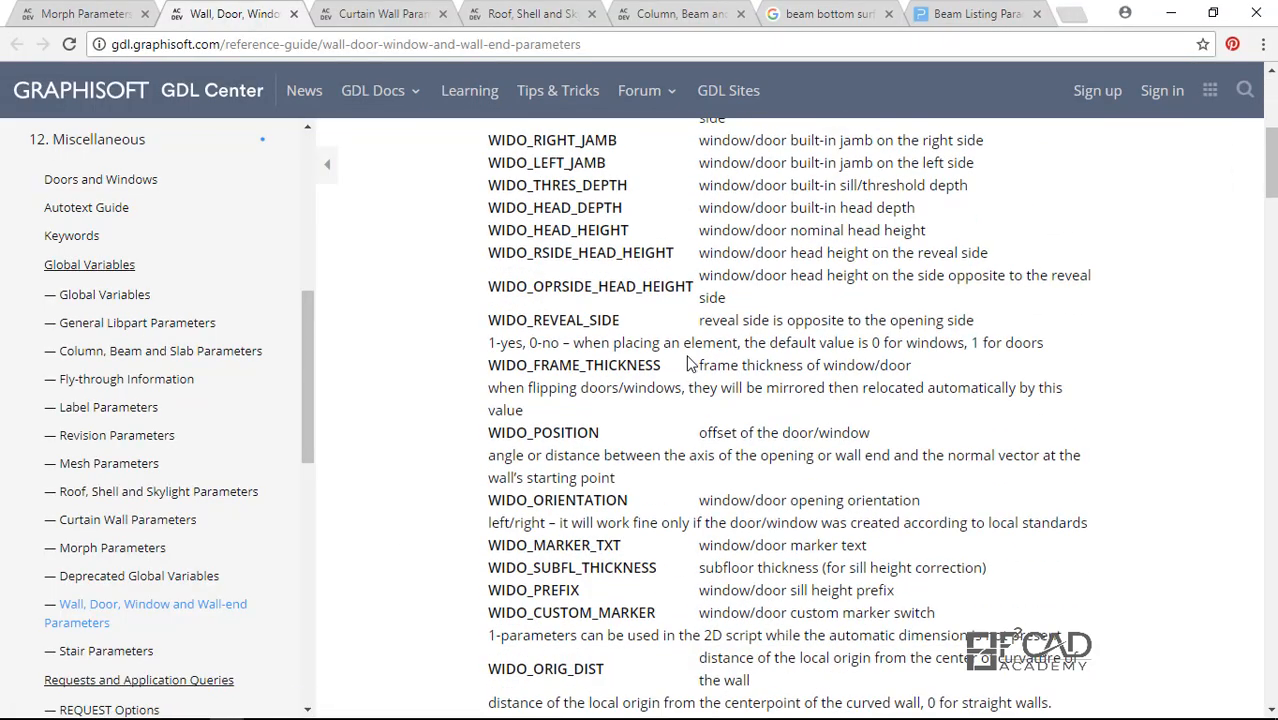
scroll(687, 362, up, 5)
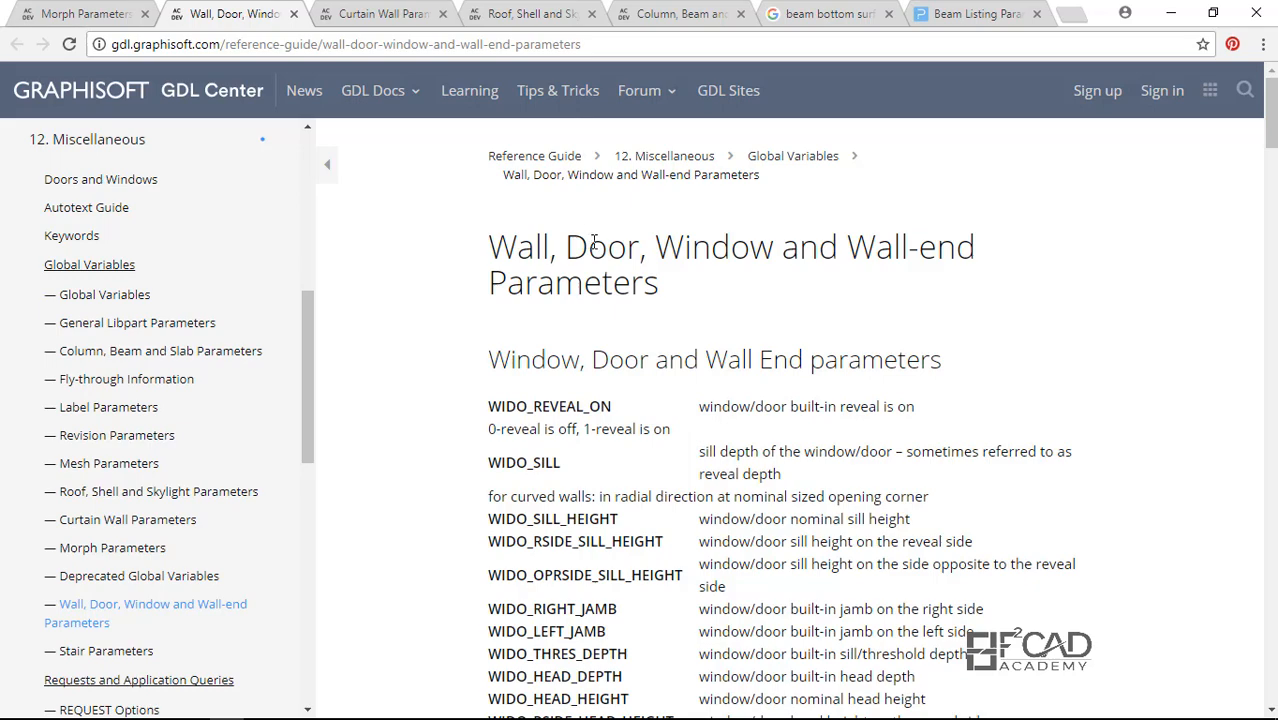
scroll(594, 240, down, 4)
scroll(607, 272, up, 2)
scroll(612, 398, down, 8)
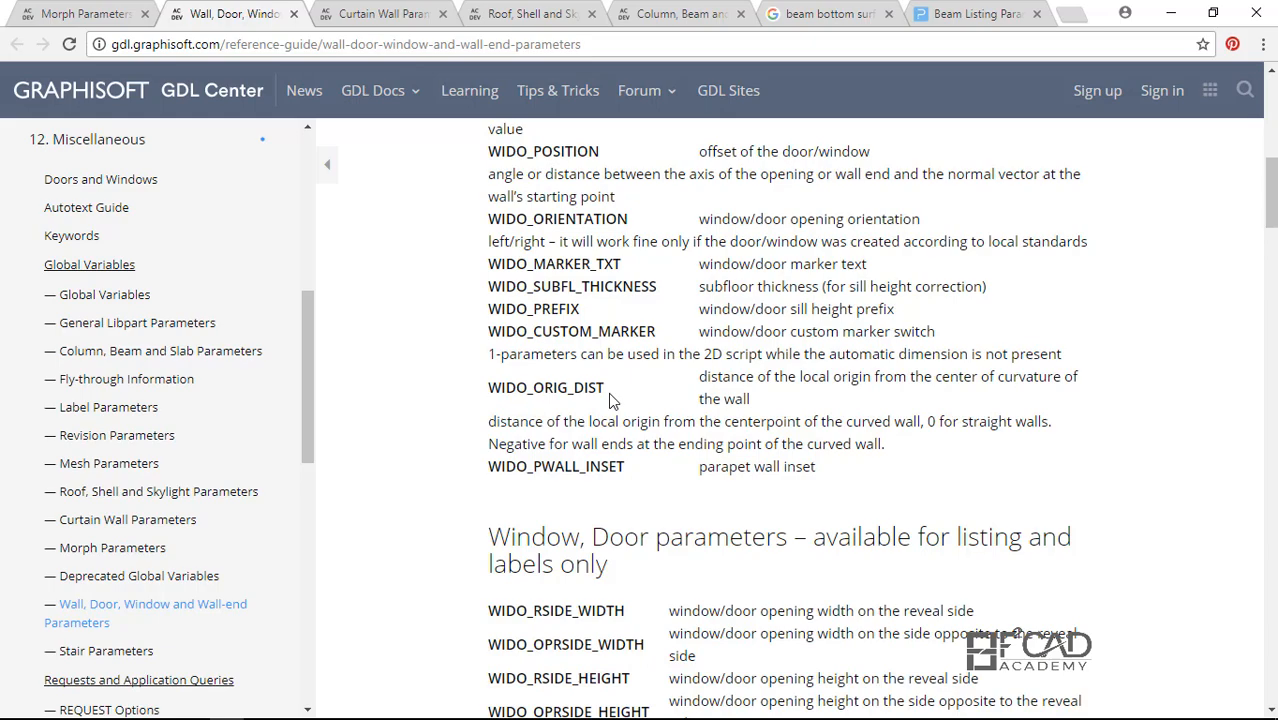
scroll(608, 396, up, 5)
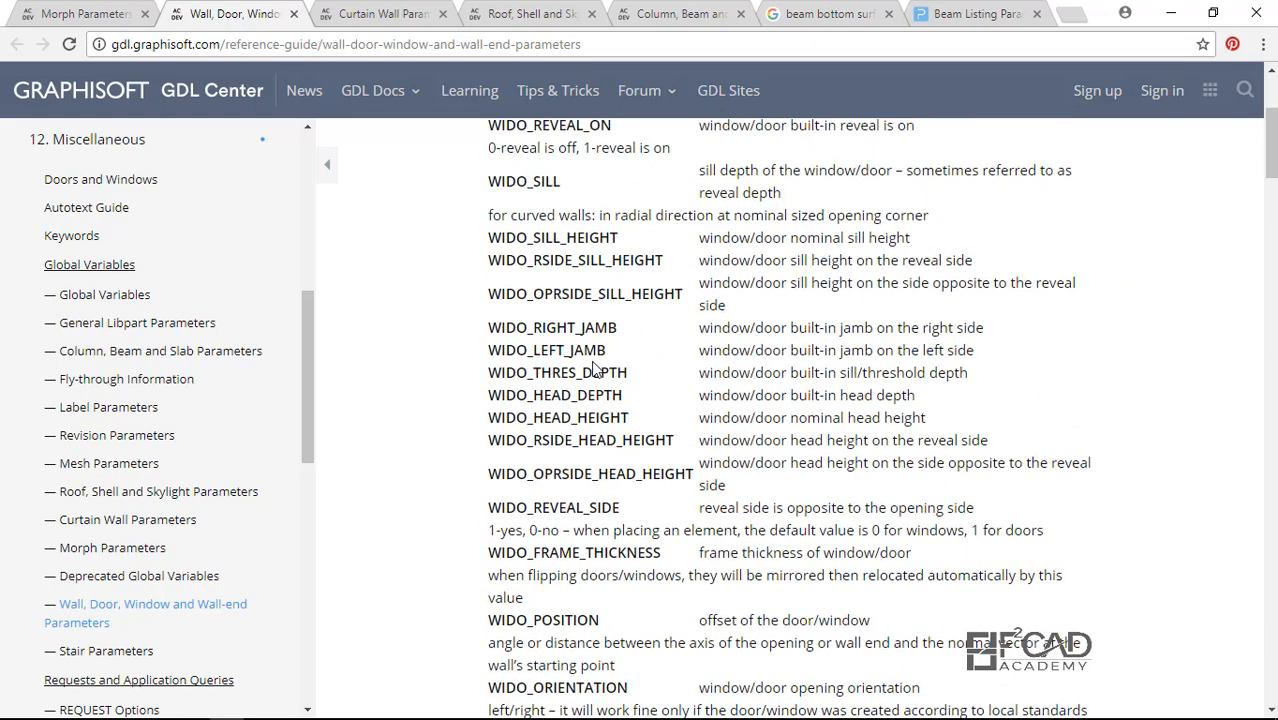
scroll(595, 370, down, 15)
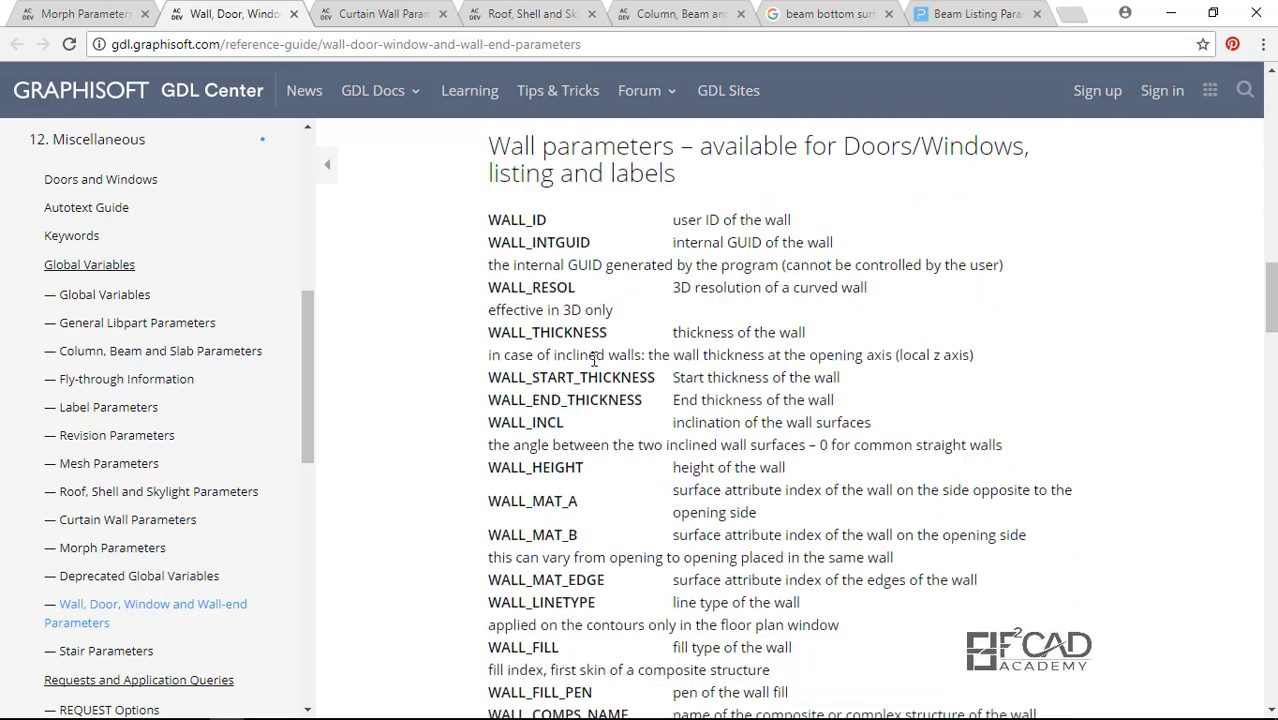
scroll(594, 358, down, 2)
scroll(594, 358, up, 3)
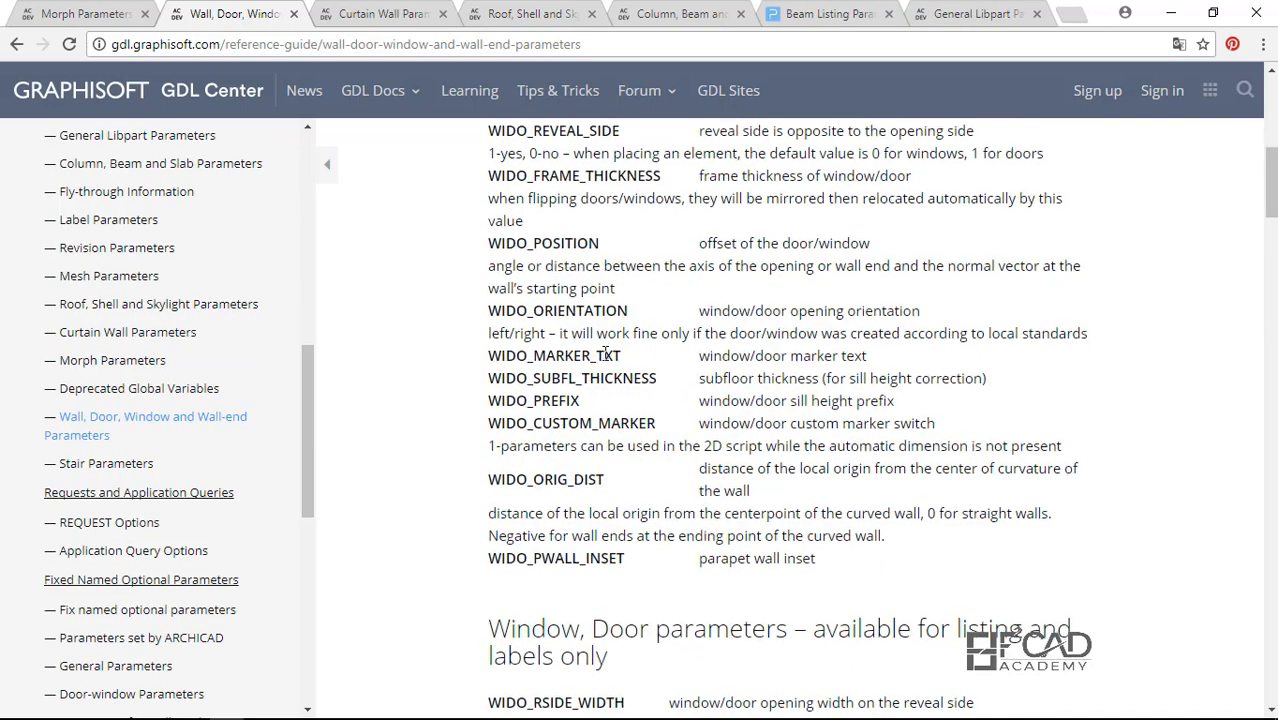
scroll(530, 354, down, 4)
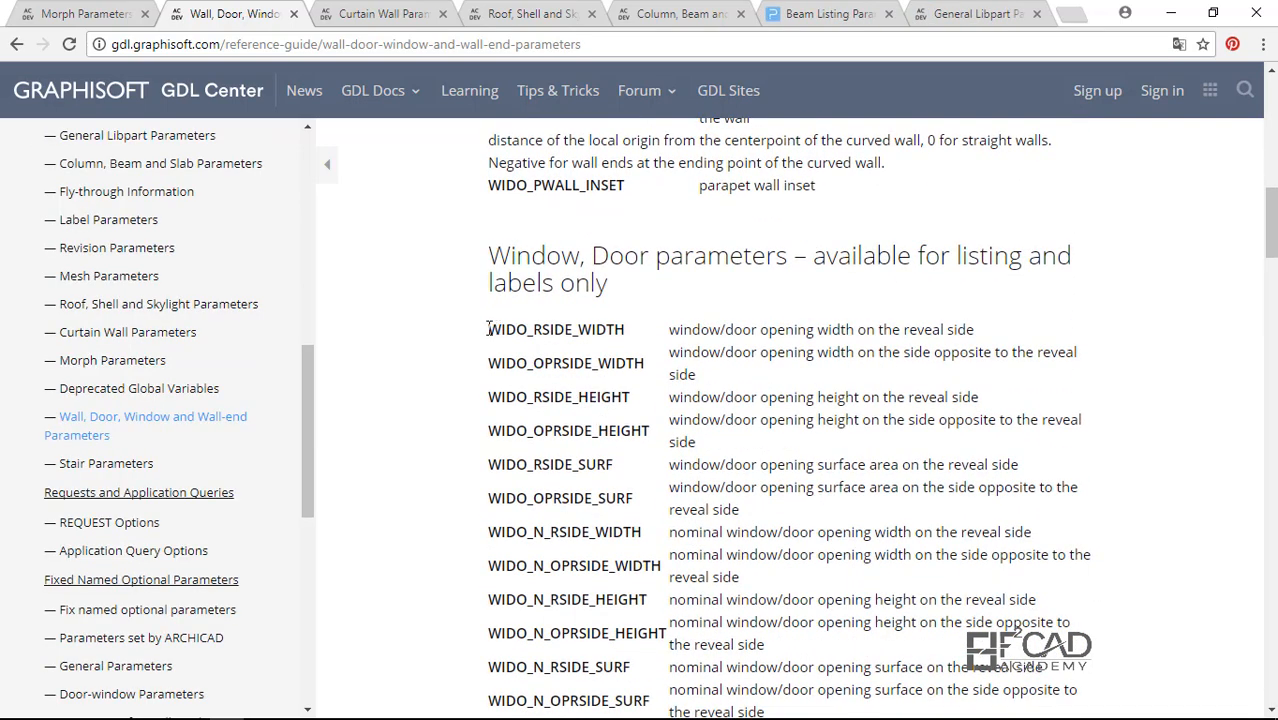
Step: Highlight the WIDO_RSIDE_WIDTH variable, check the component's custom proportion field in ArchiCAD, and return to Chrome
drag(488, 329, 664, 337)
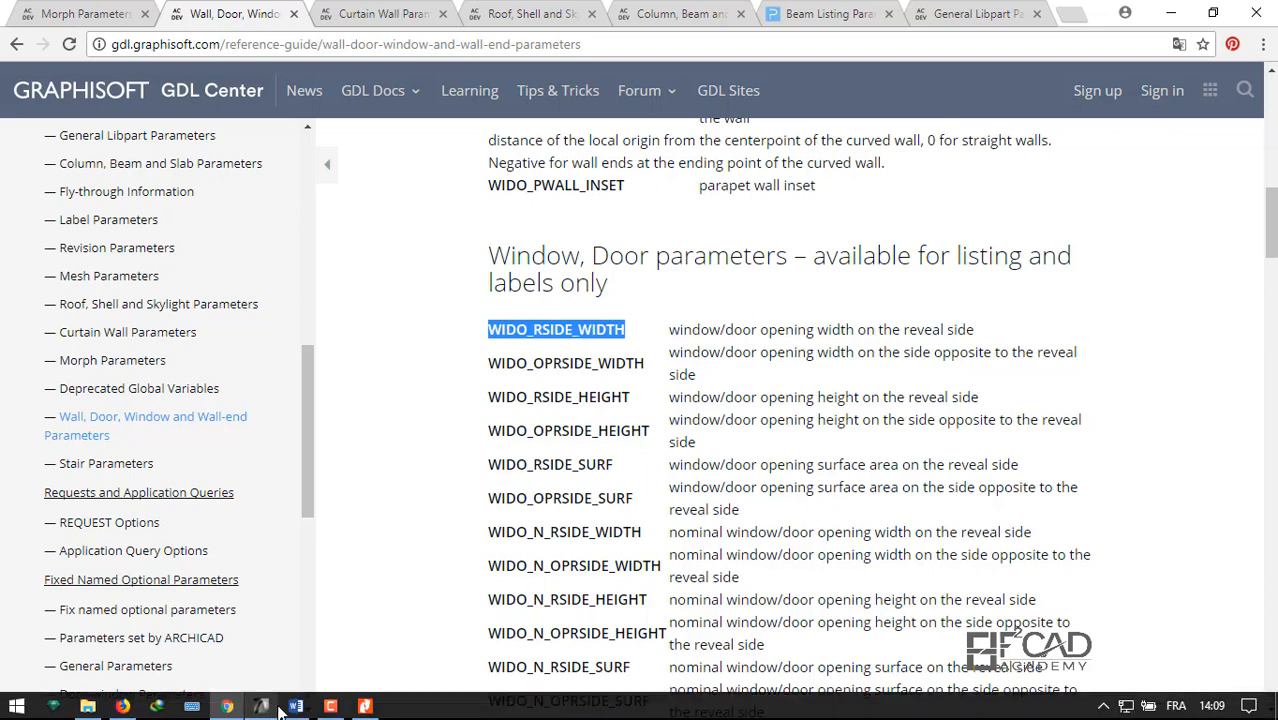
click(285, 706)
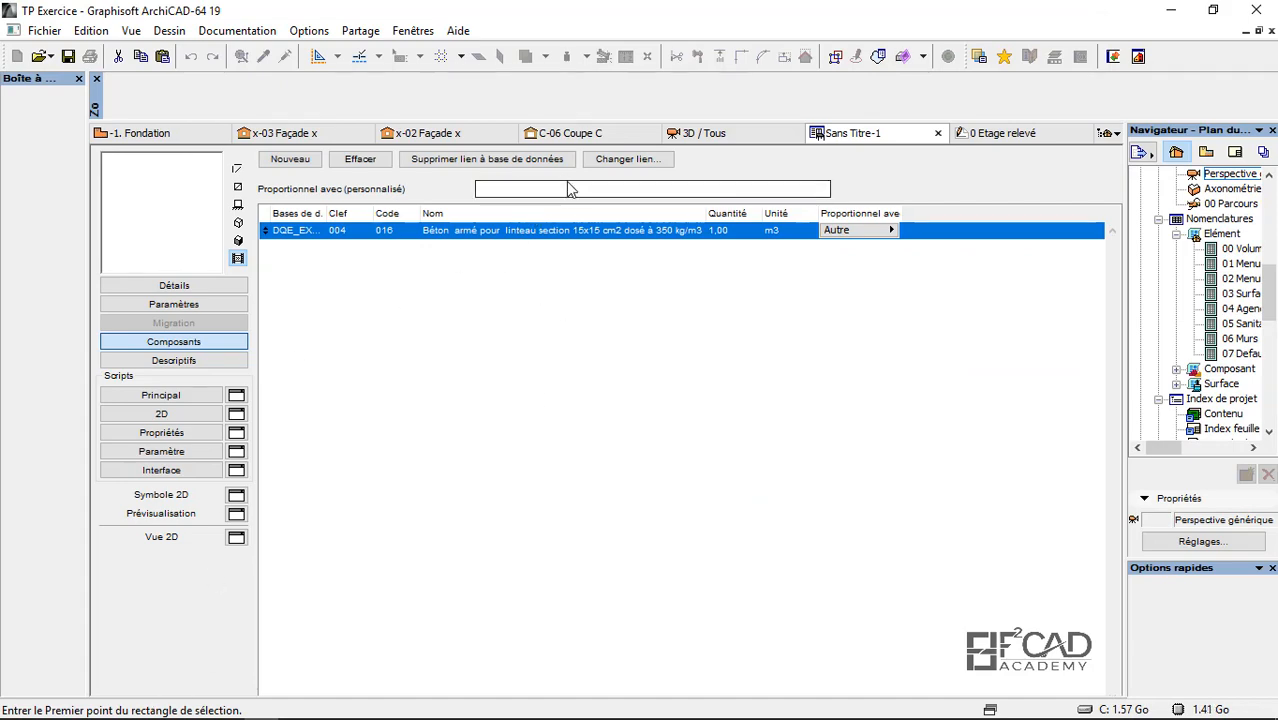
click(258, 706)
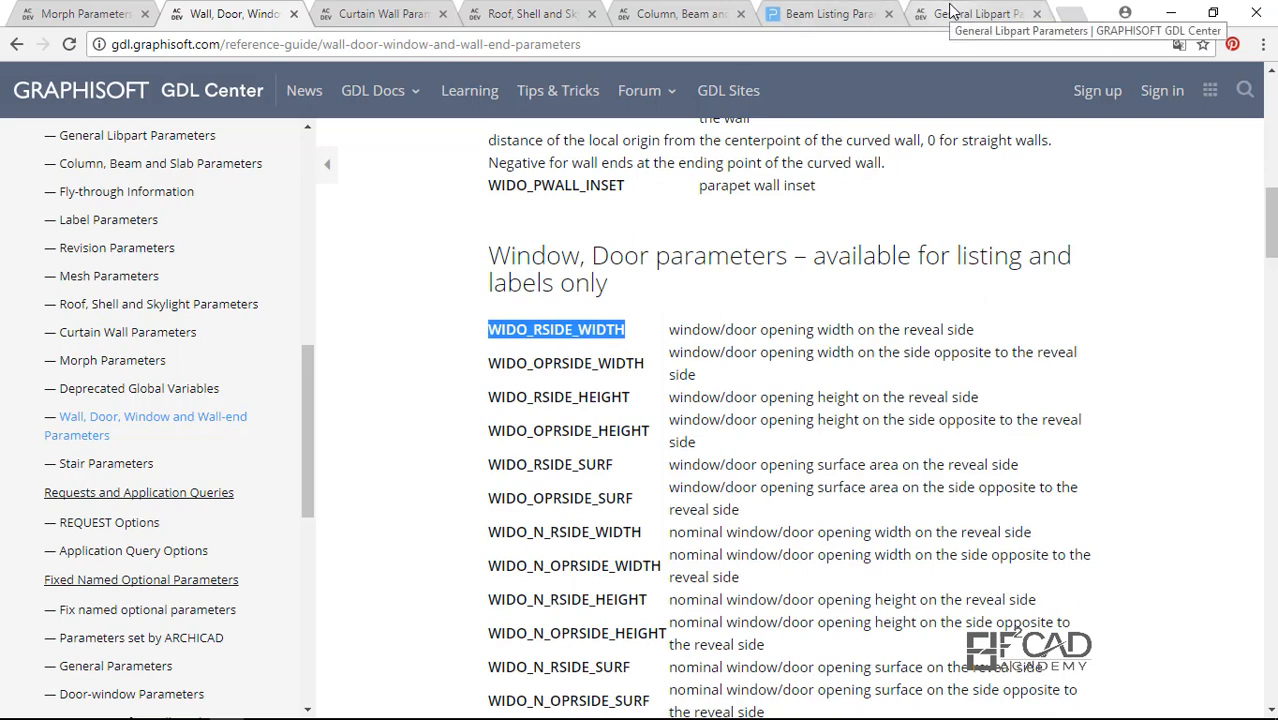
Step: Examine the library part size variables in the General Libpart Parameters reference and select the variable name SYMB_A_SIZE
click(985, 13)
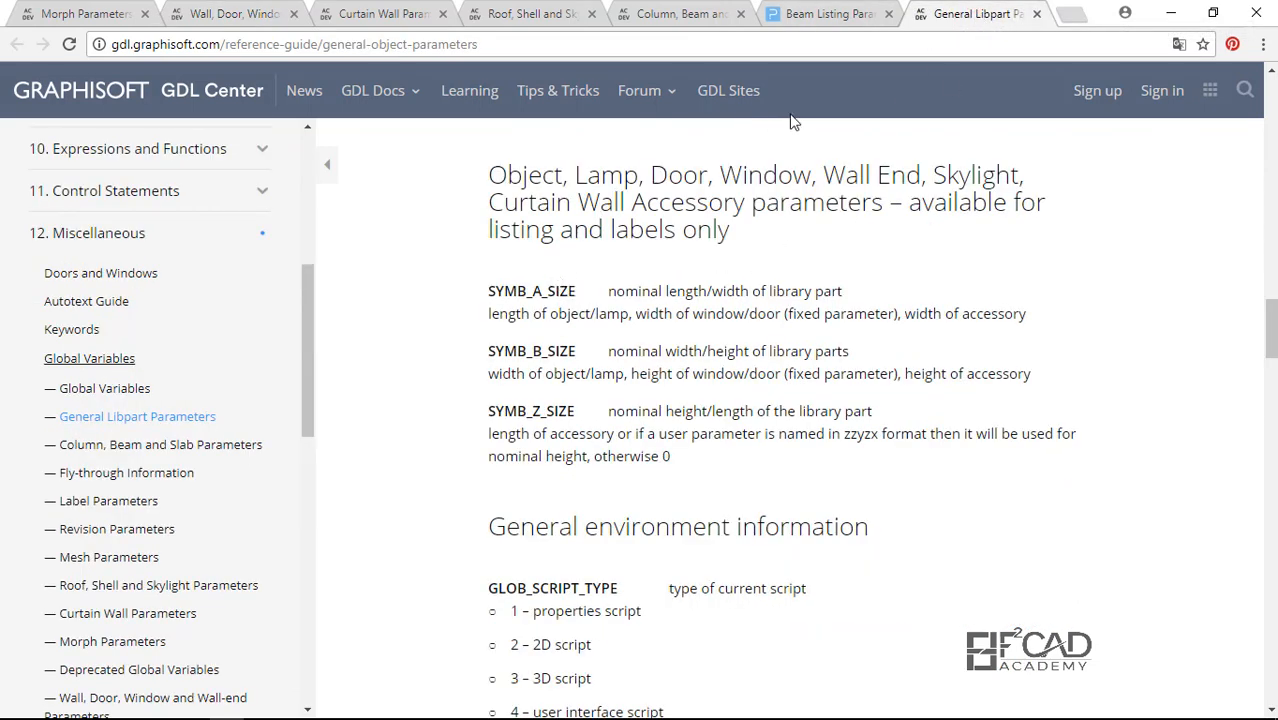
click(530, 13)
click(980, 13)
drag(489, 289, 560, 291)
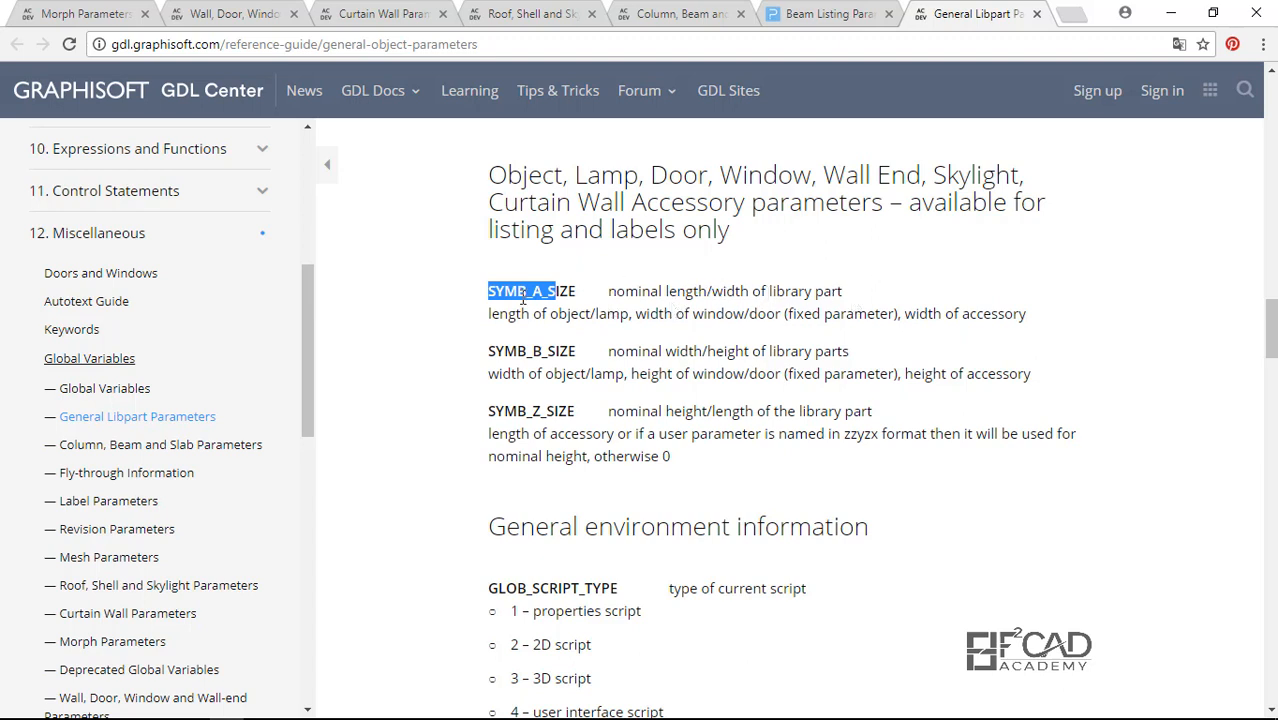
drag(488, 350, 577, 349)
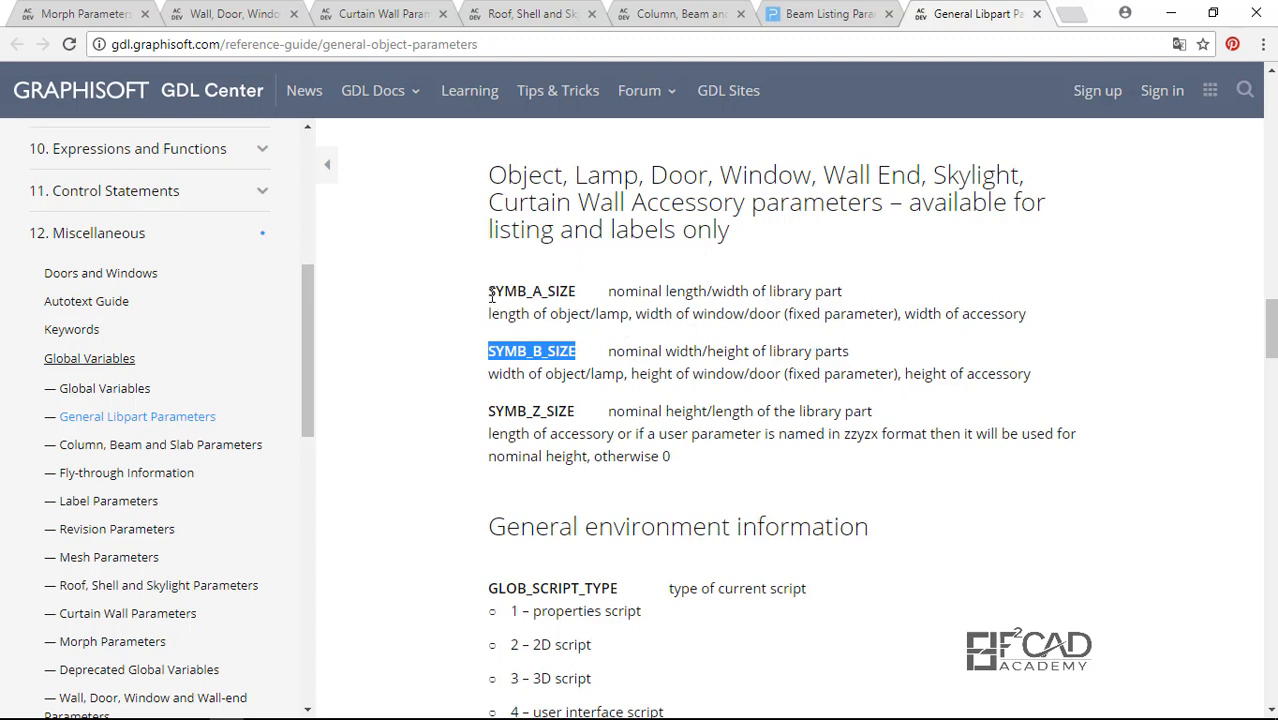
drag(489, 292, 577, 295)
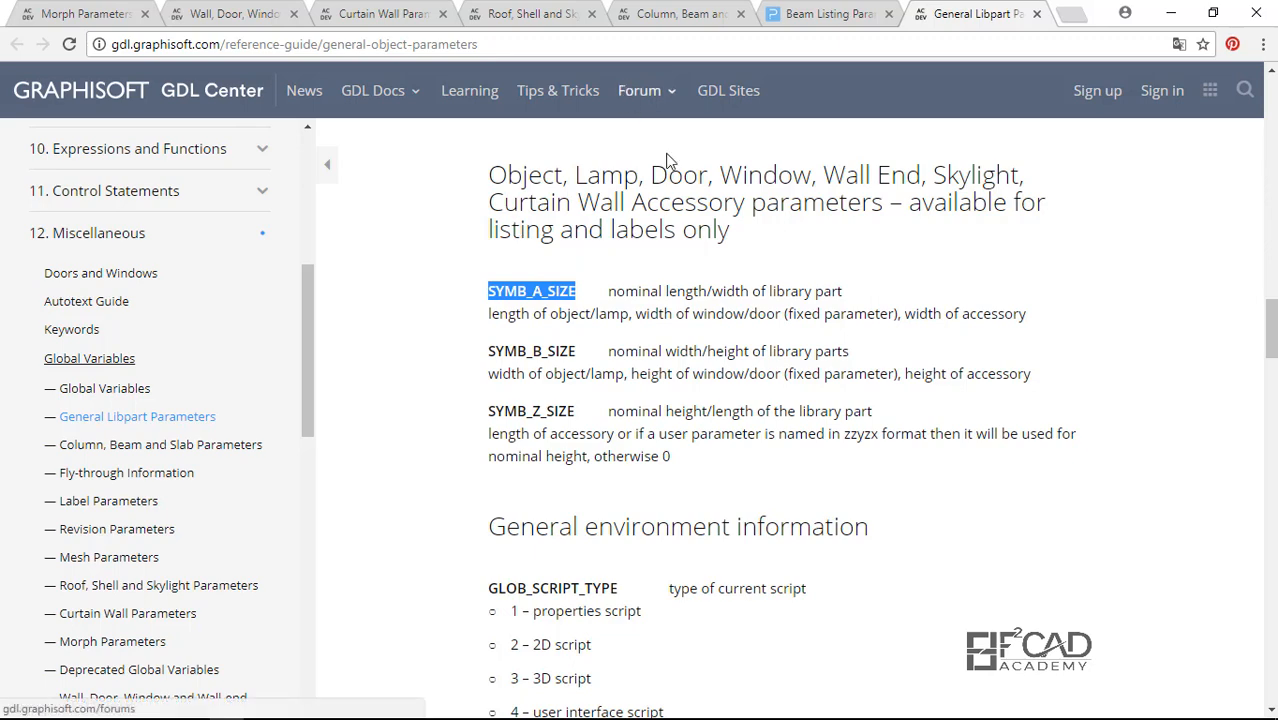
Step: Check the Curtain Wall and the Wall, Door, Window parameter pages for comparison, ending back at the General Libpart Parameters
click(372, 14)
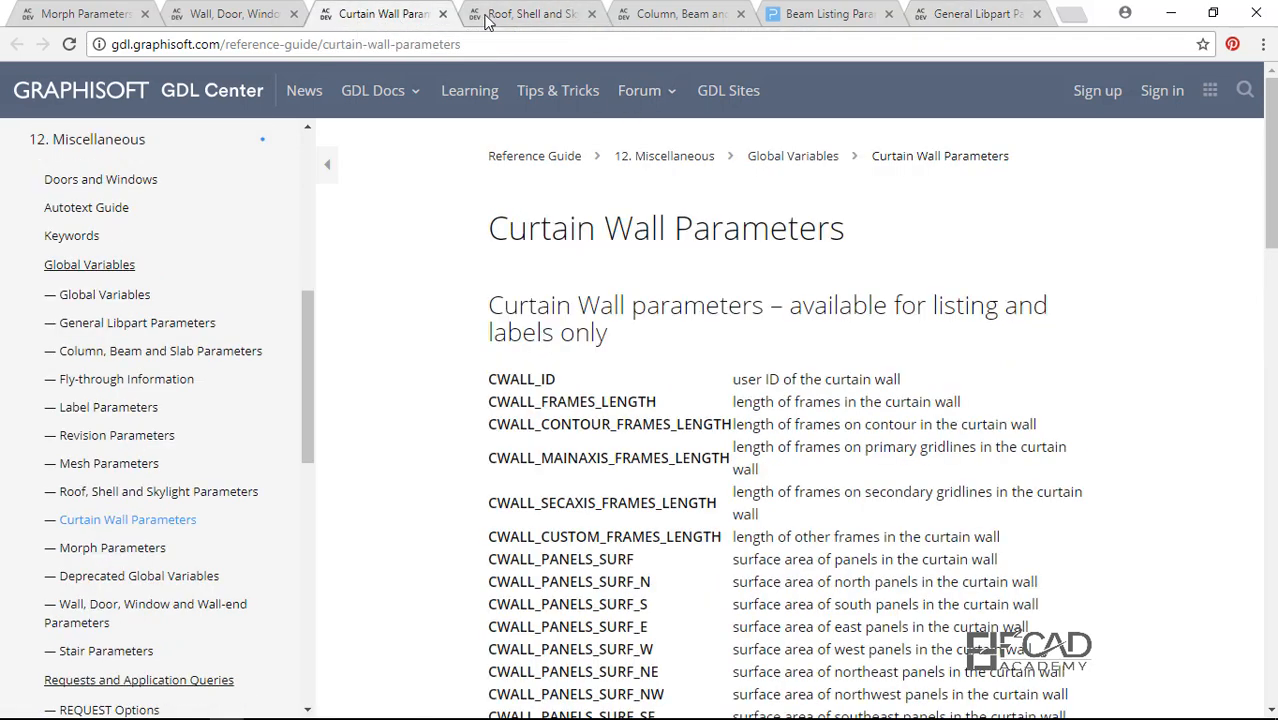
click(196, 15)
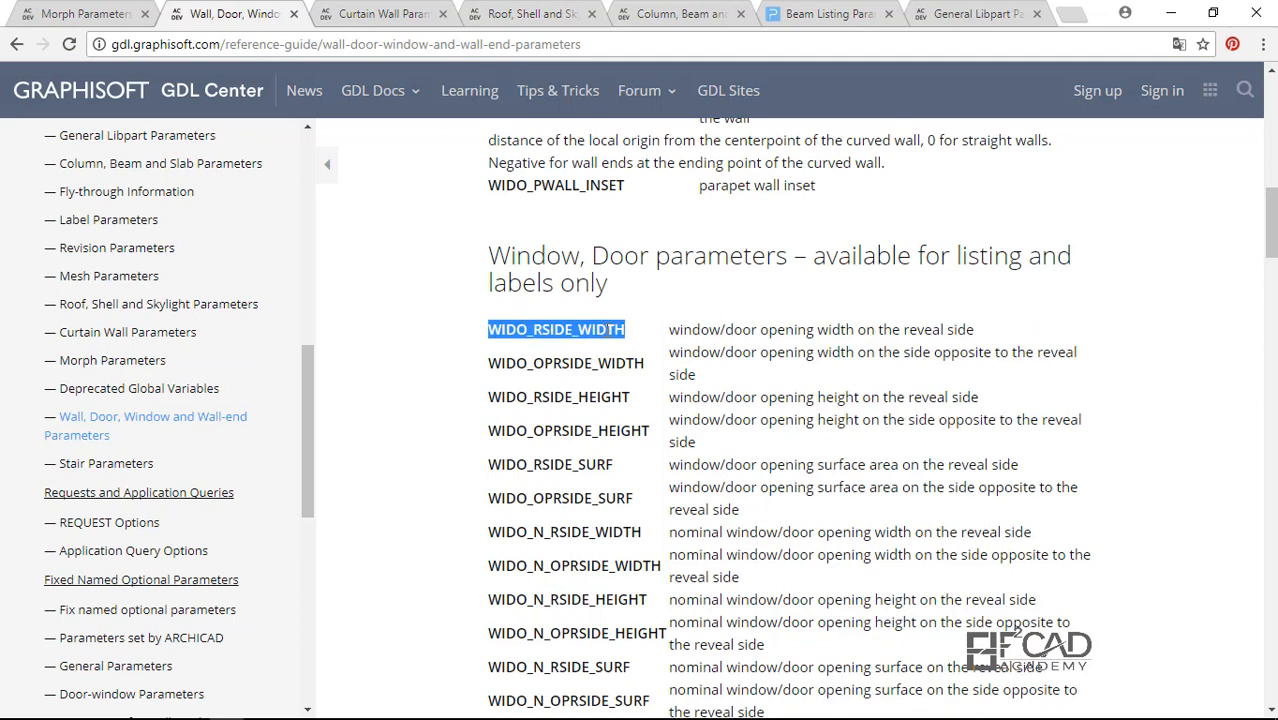
click(937, 22)
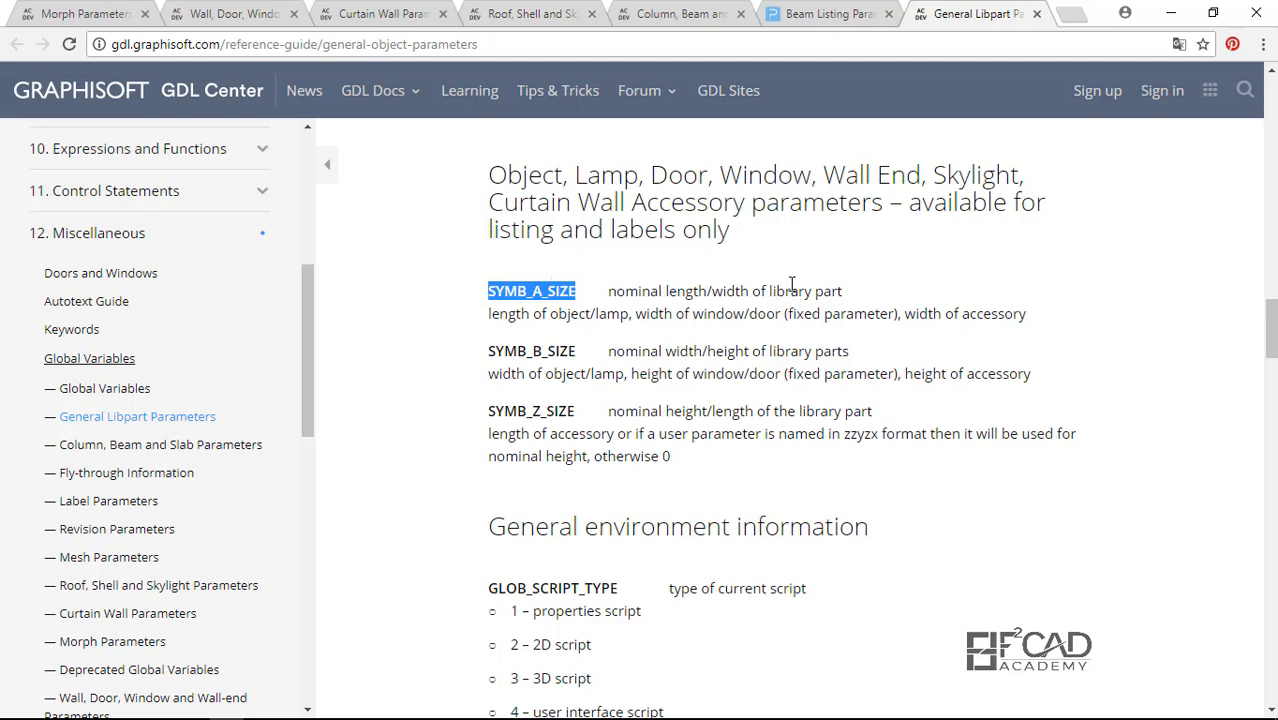
Step: Copy SYMB_A_SIZE into the lintel component's custom proportion field in ArchiCAD and remove the trailing spaces
right_click(519, 291)
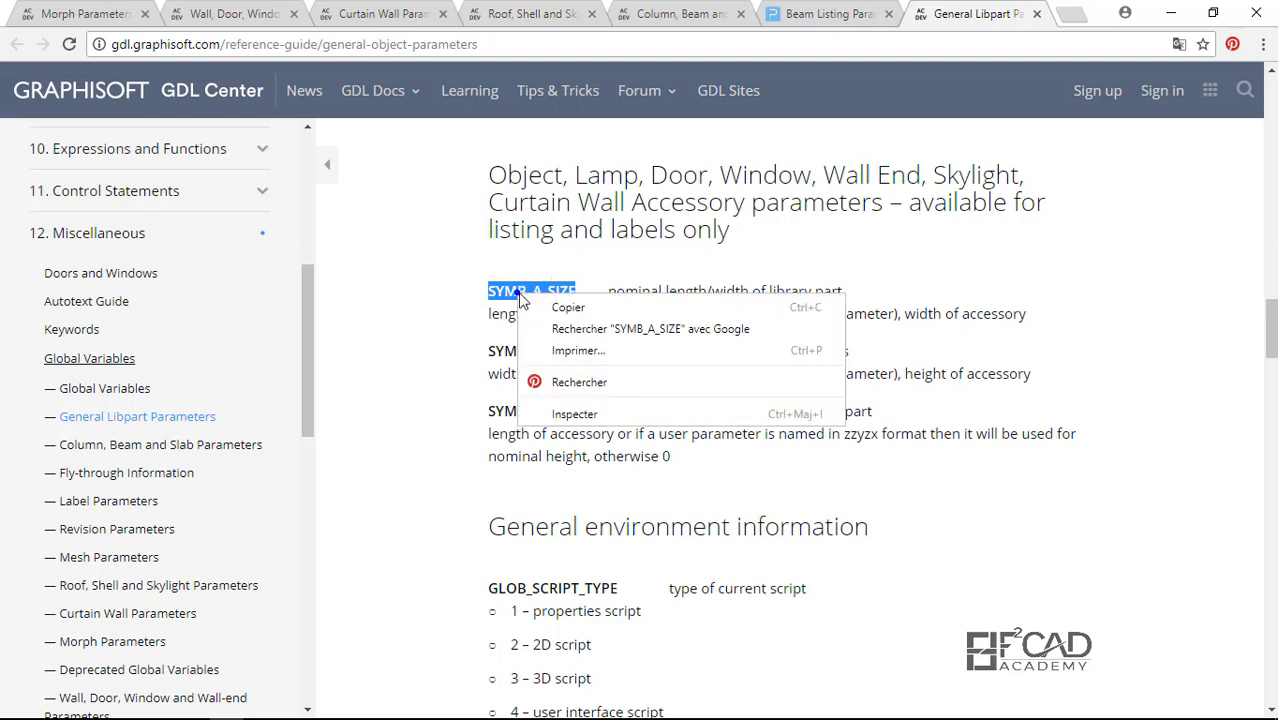
click(560, 313)
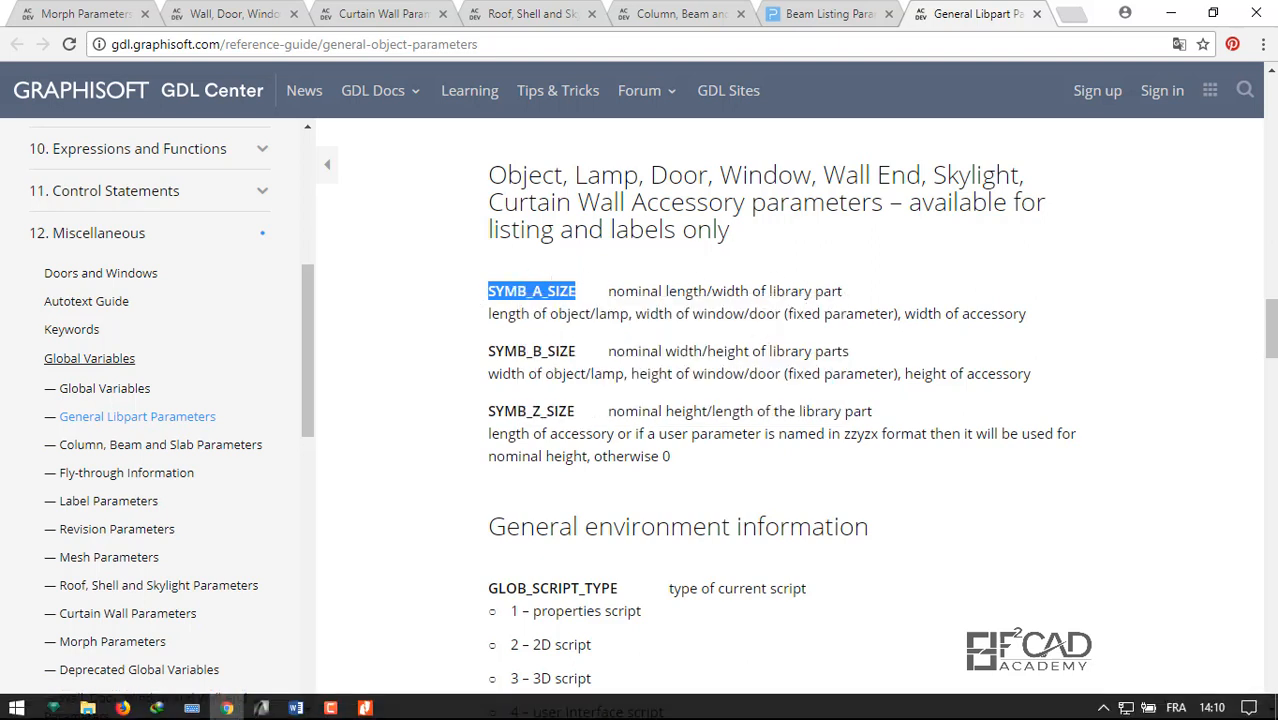
click(261, 706)
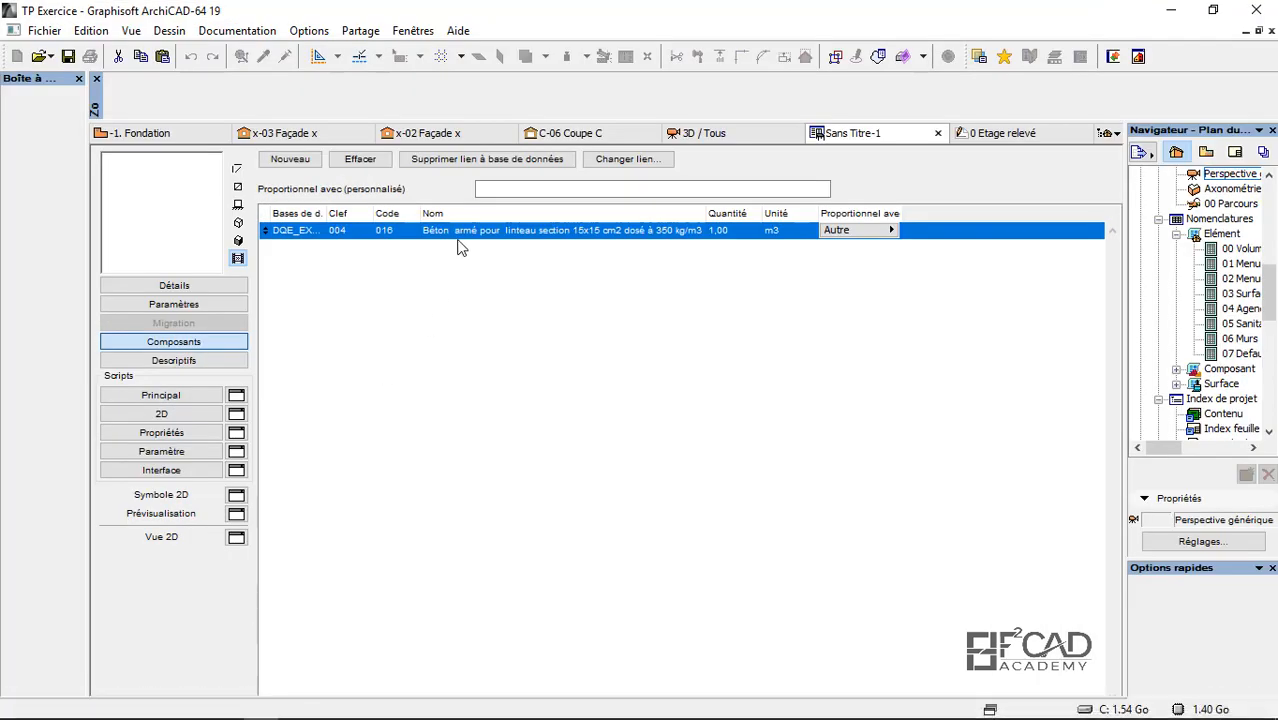
click(490, 190)
right_click(492, 190)
click(585, 294)
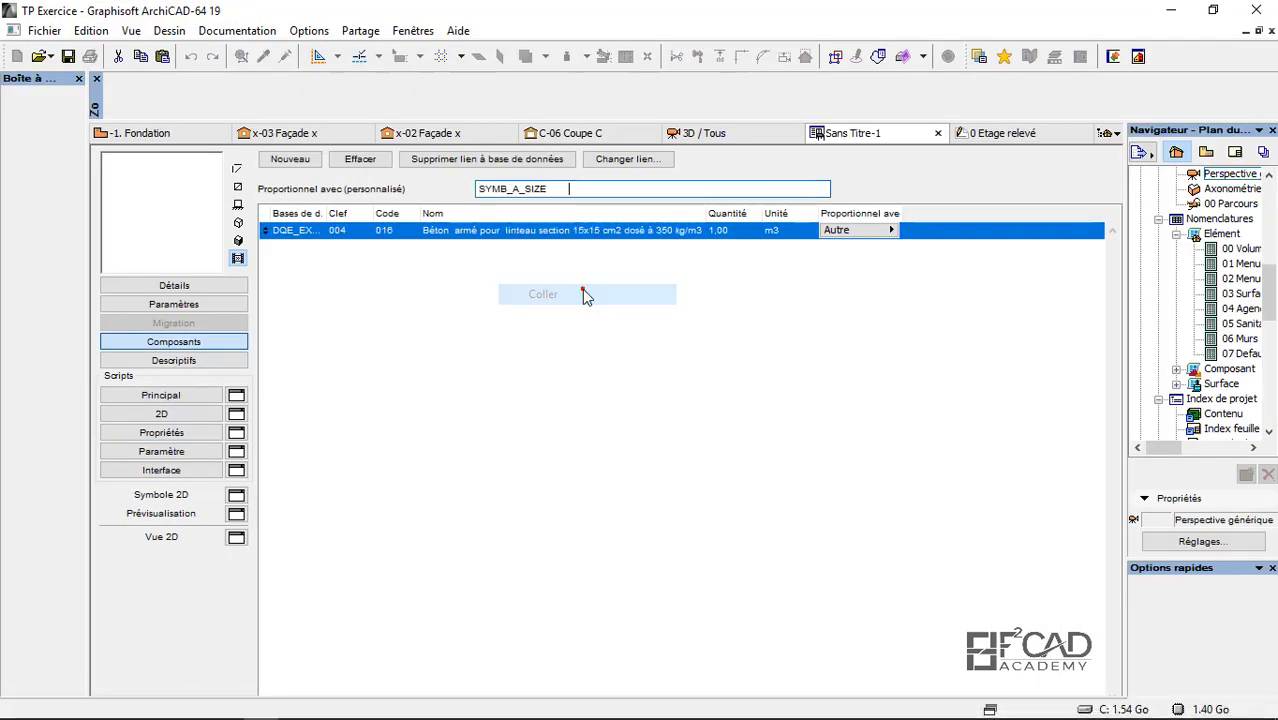
drag(585, 194, 547, 194)
key(BackSpace)
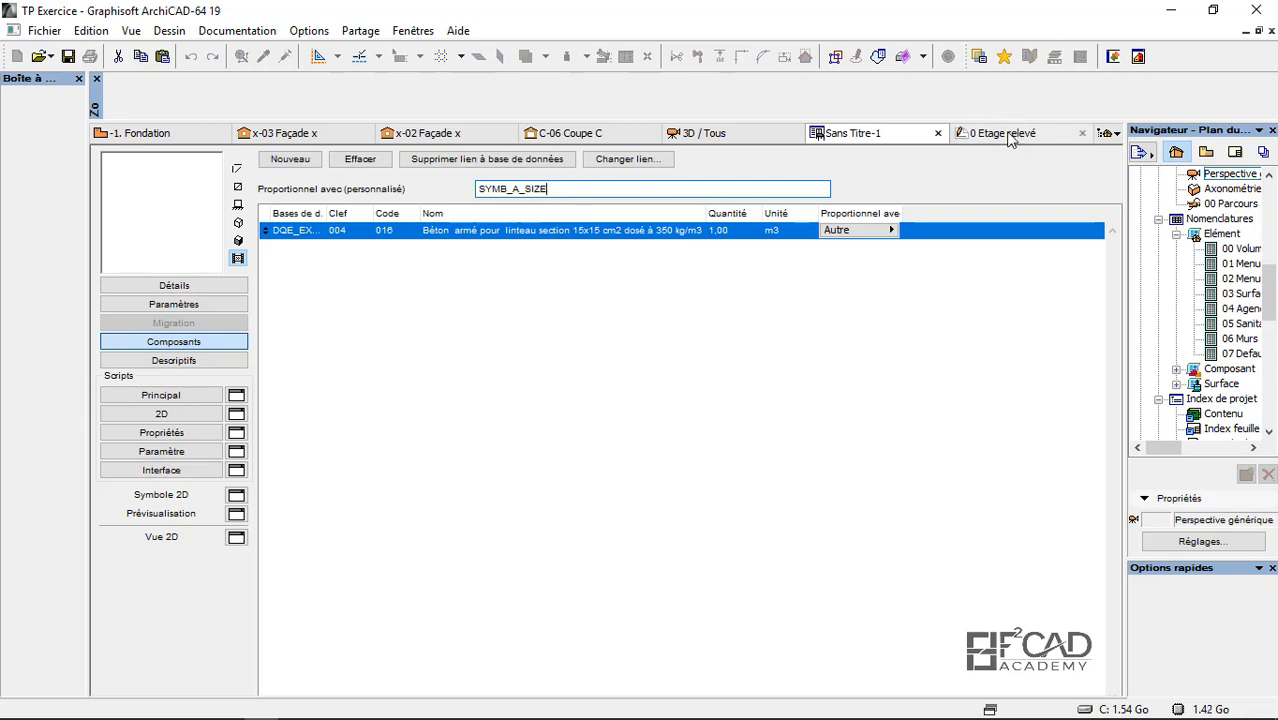
Step: Examine the lintel's overhang beside the opening in the 0 Etage relevé drawing, and return to the Sans Titre-1 property object
click(976, 140)
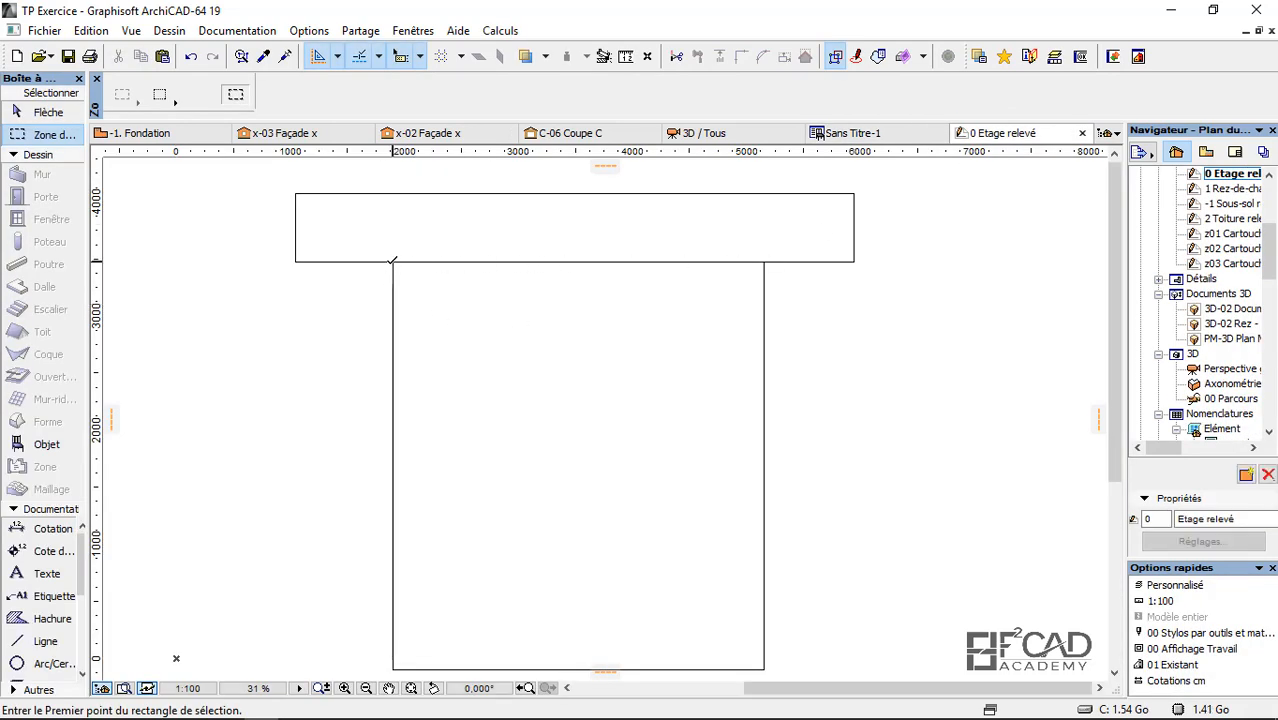
click(391, 262)
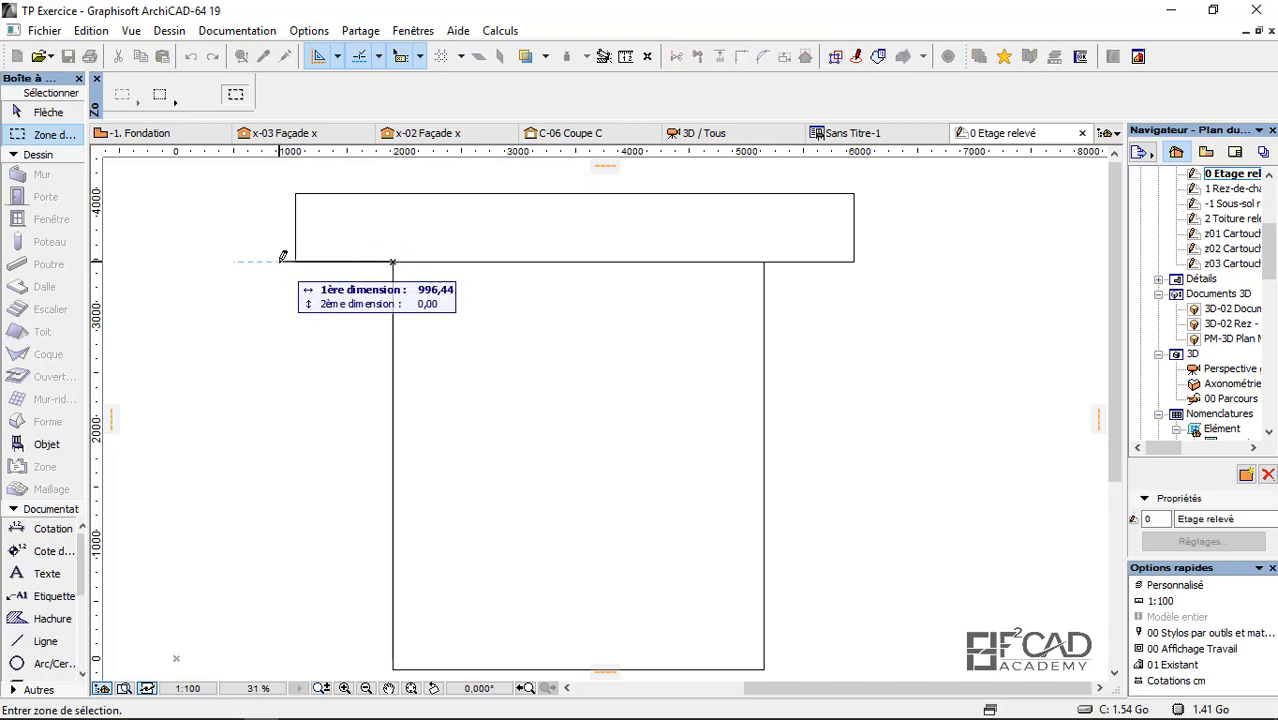
key(Escape)
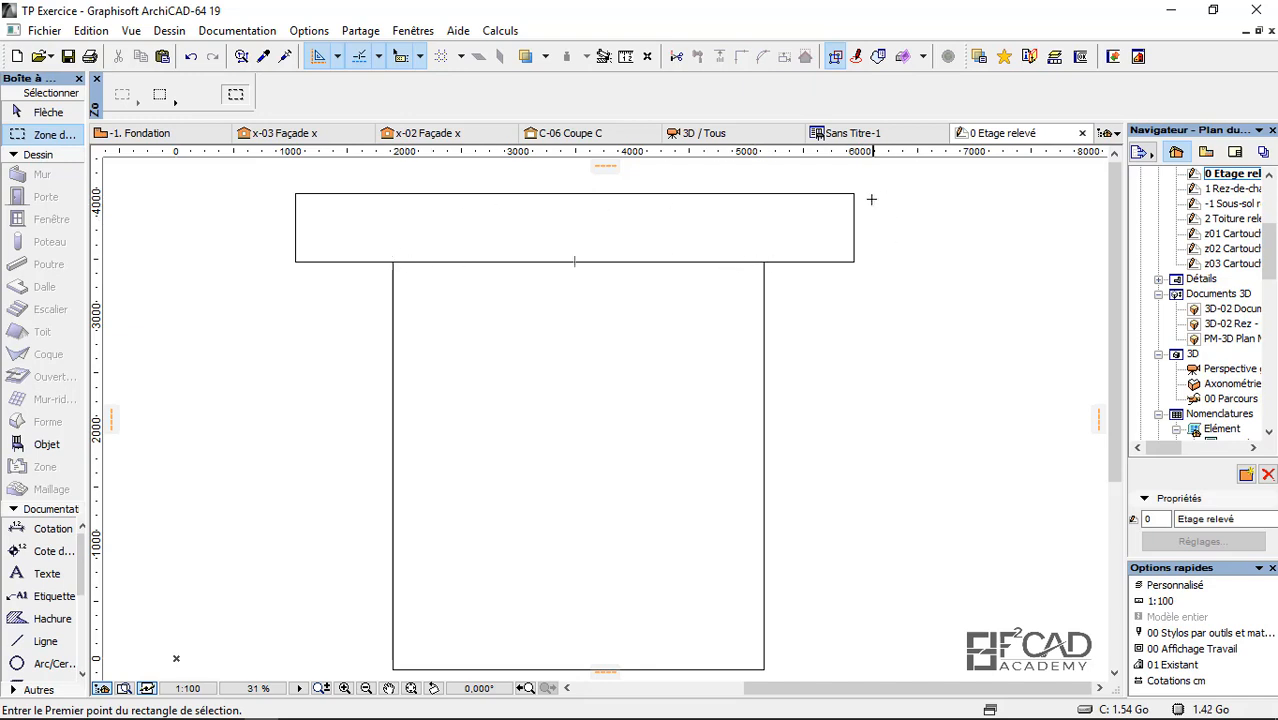
click(862, 133)
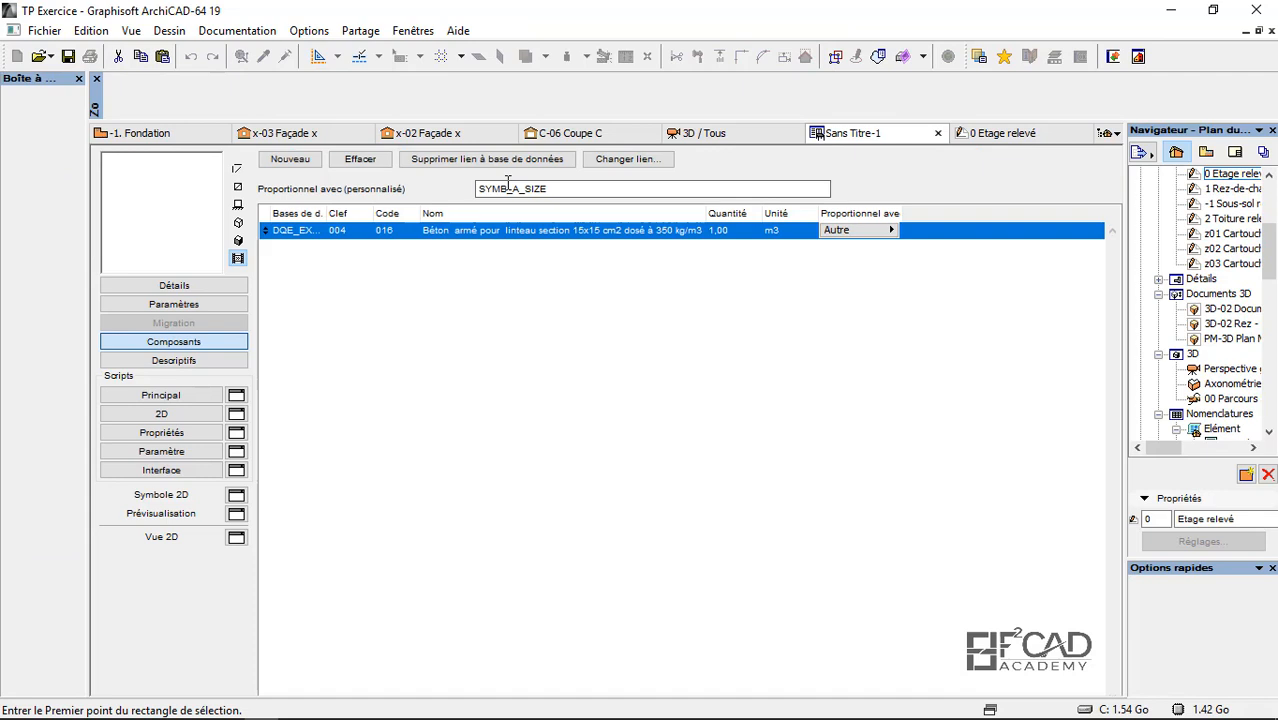
Step: Extend the lintel component's custom proportion formula to (SYMB_A_SIZE+0.4)
click(565, 187)
click(478, 189)
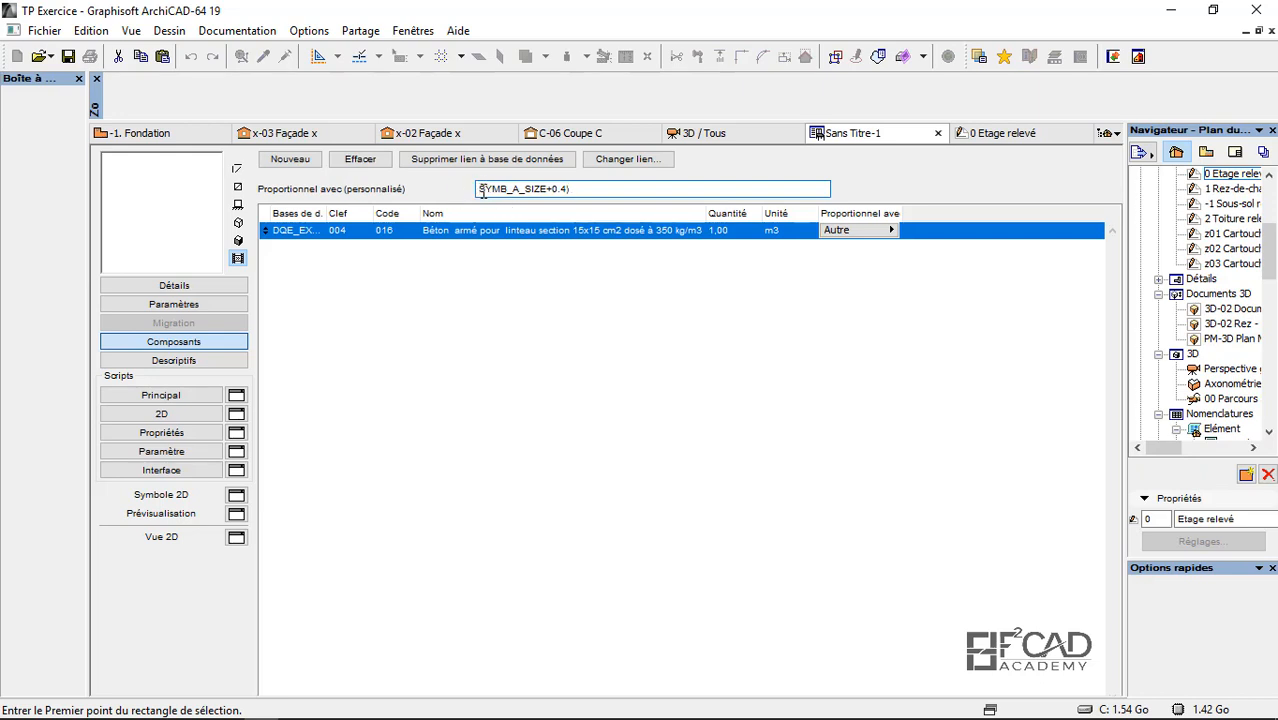
text(()
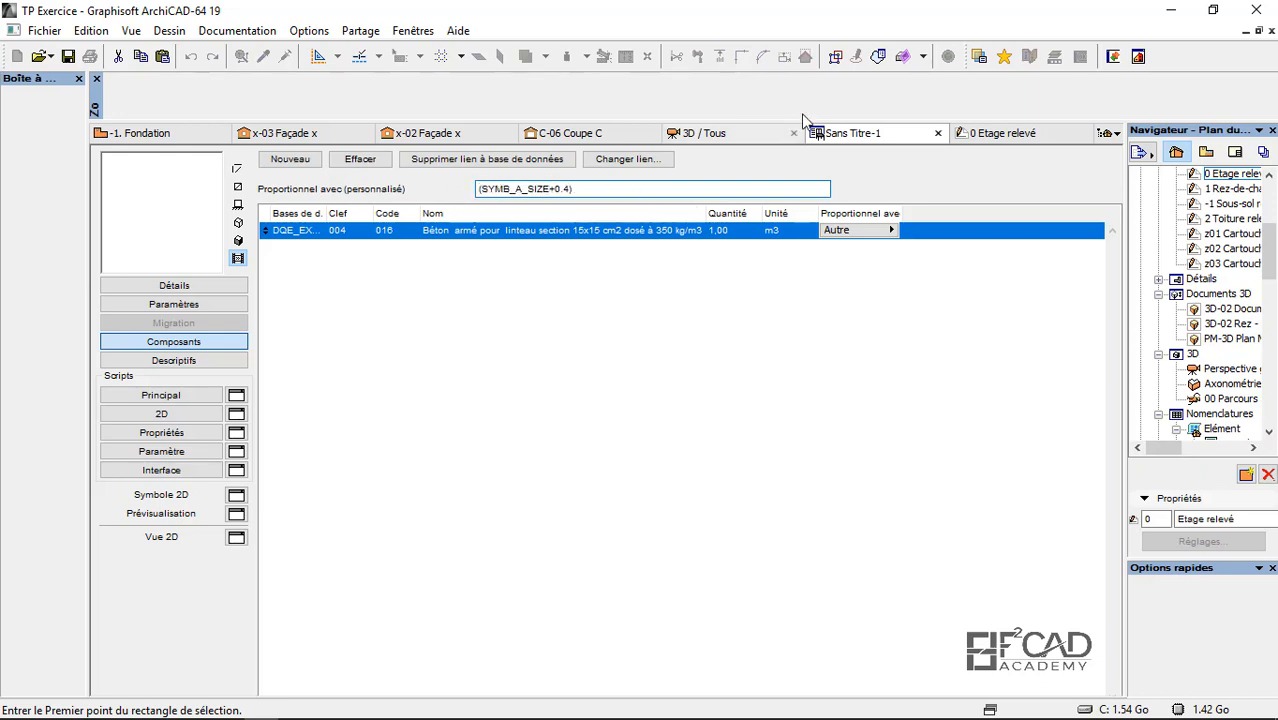
Step: Compare the formula's opening width and overhang terms with the lintel drawing in 0 Etage relevé, ending back at the Sans Titre-1 property object
click(1004, 134)
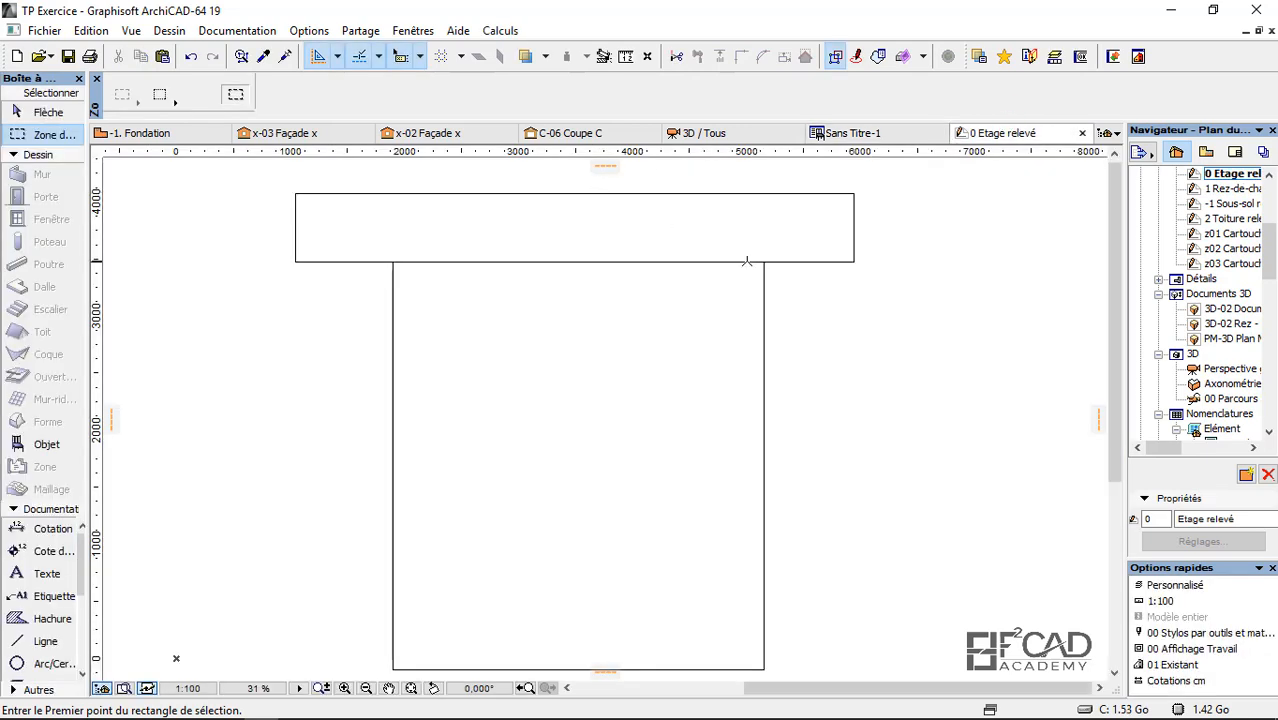
click(846, 134)
drag(547, 189, 482, 191)
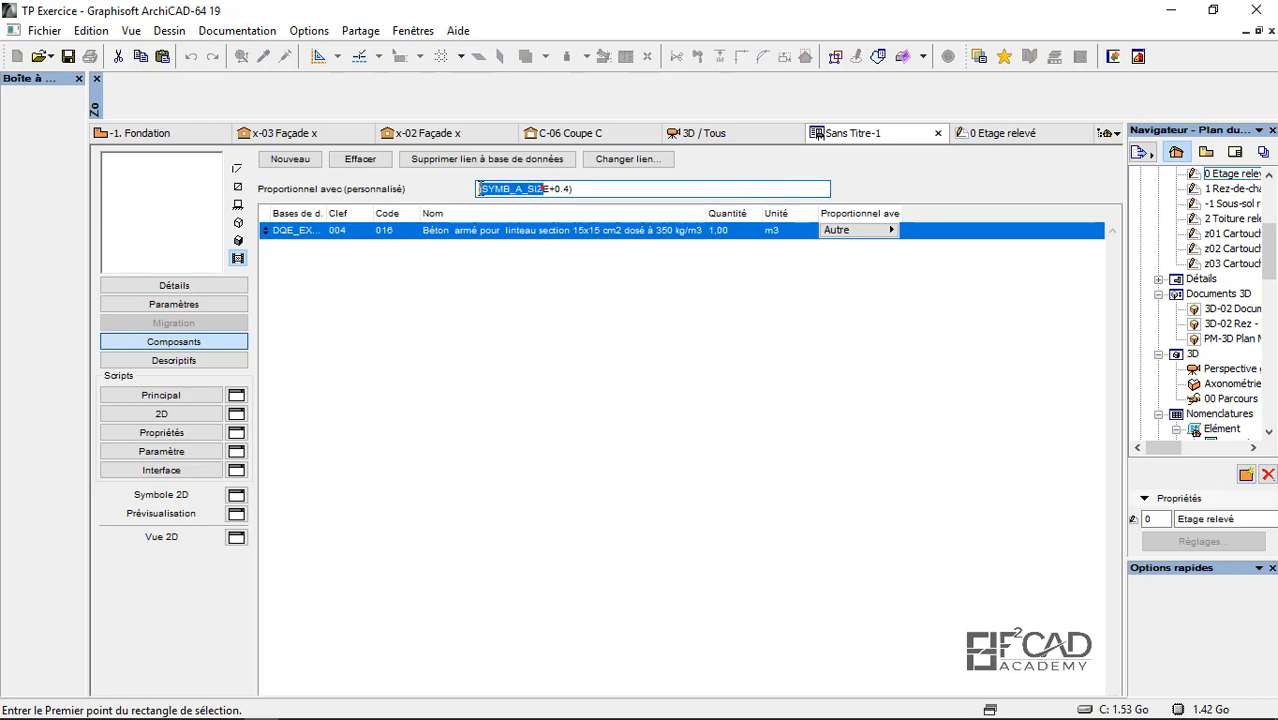
click(988, 134)
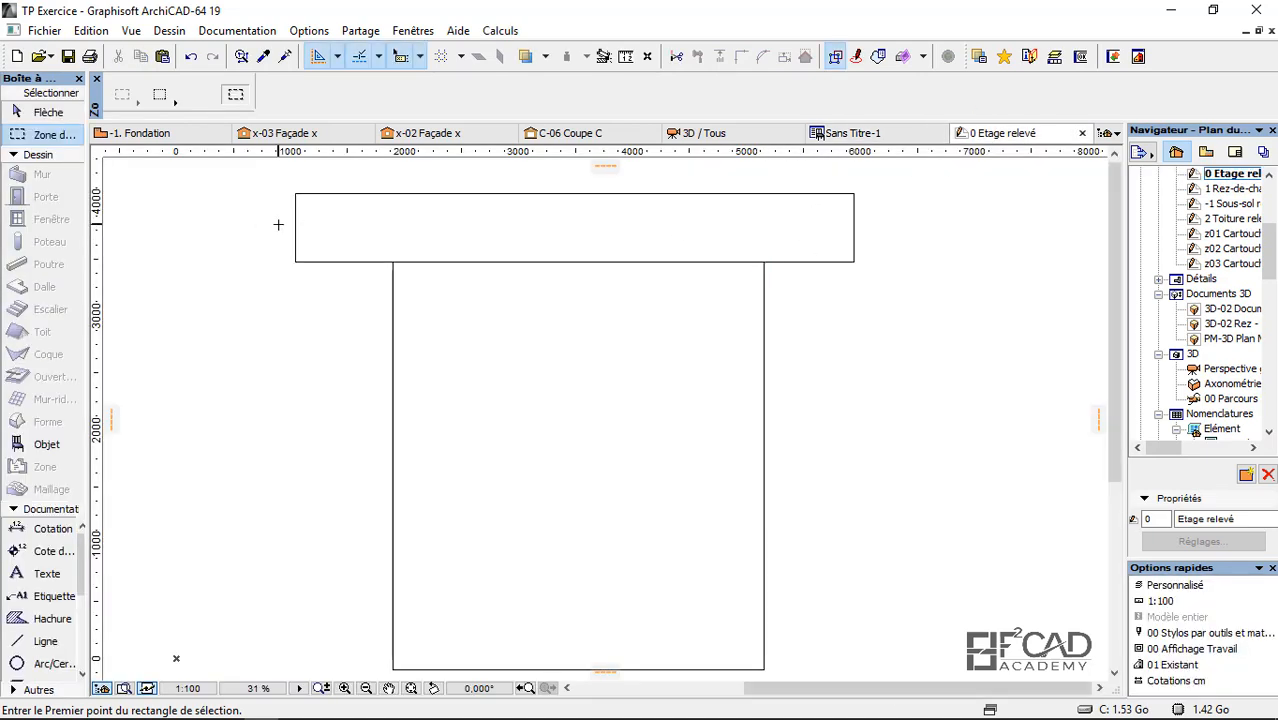
click(868, 135)
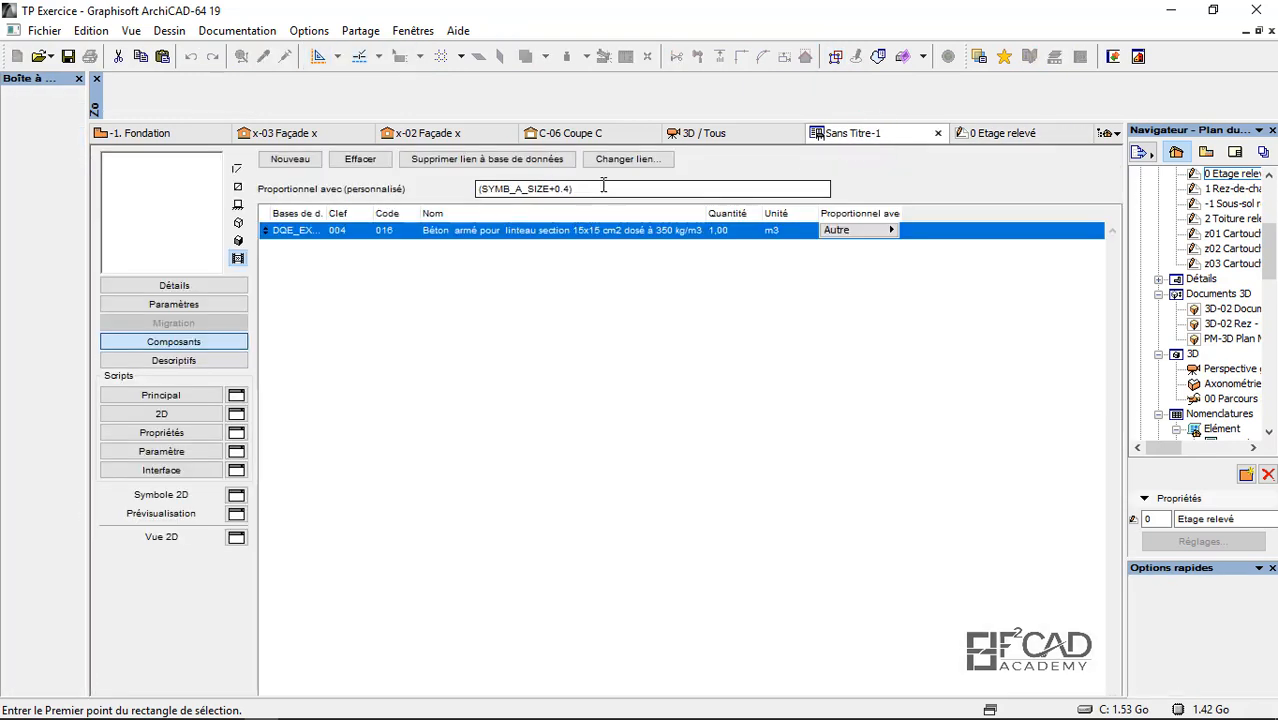
click(1002, 133)
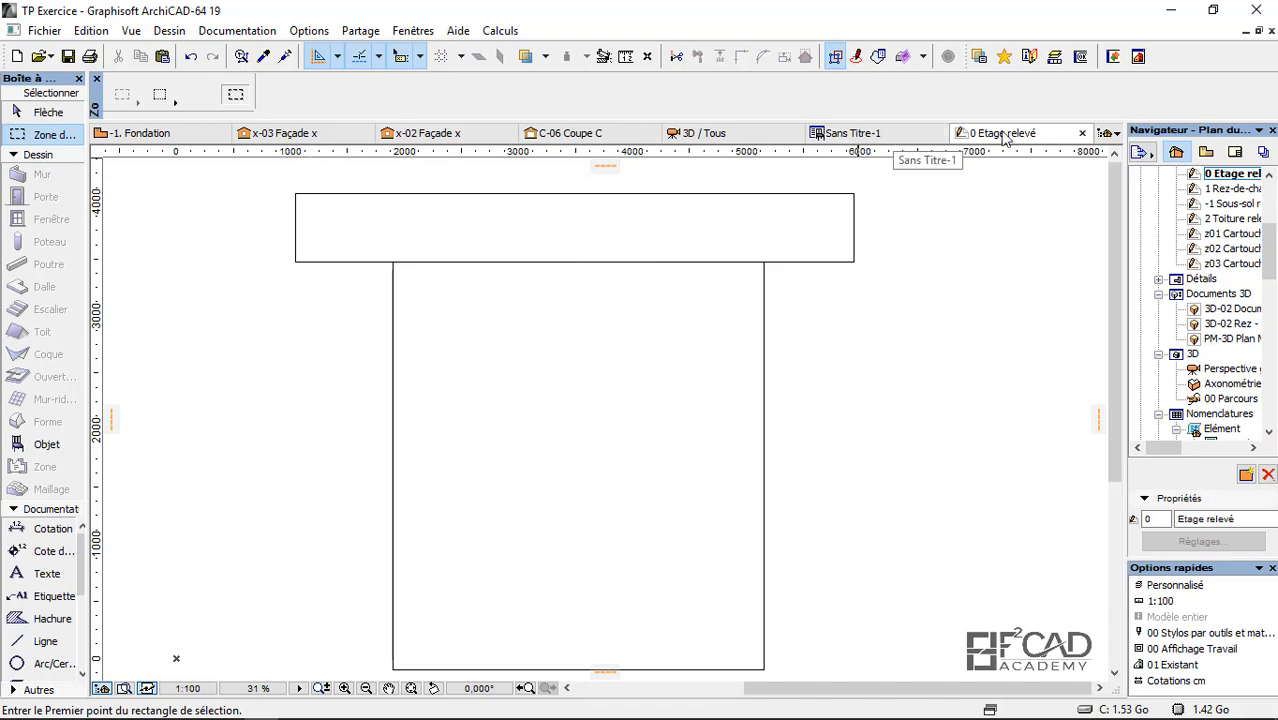
click(862, 133)
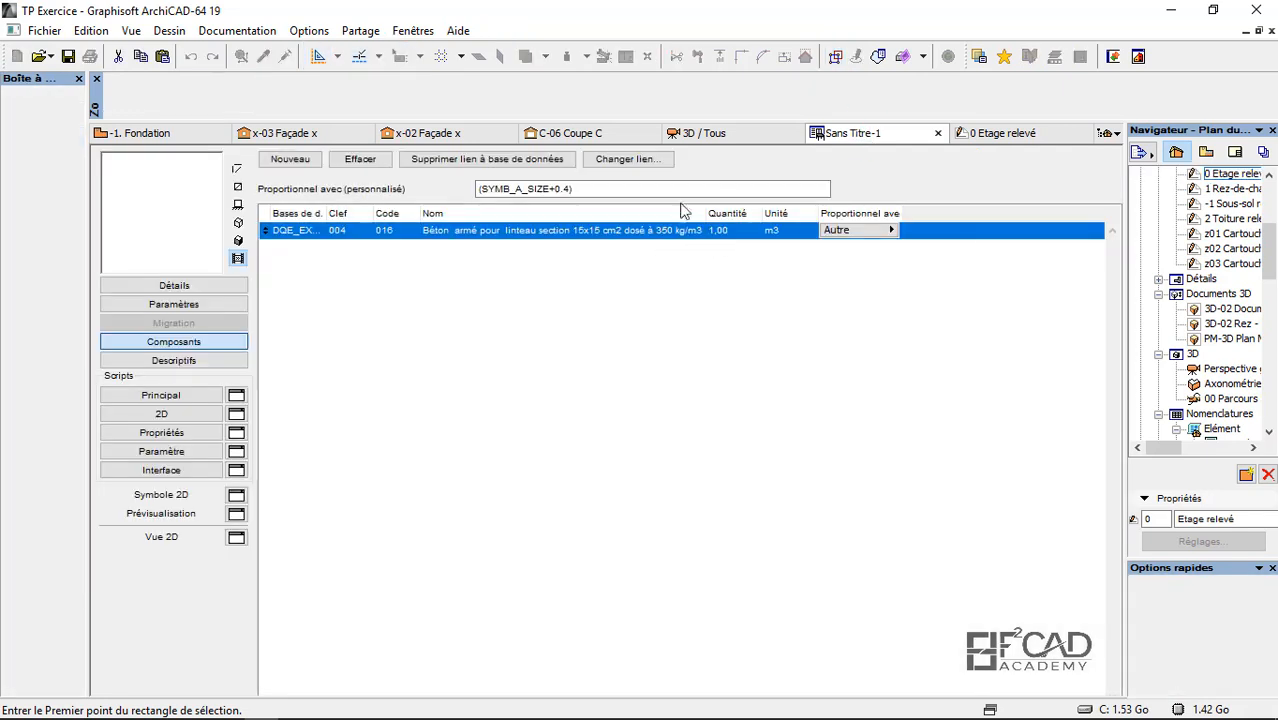
Step: Multiply the formula by the lintel section so it reads (SYMB_A_SIZE+0.4)*0.15*0.15, and check it against the 0 Etage relevé drawing
click(594, 190)
text(*0.15)
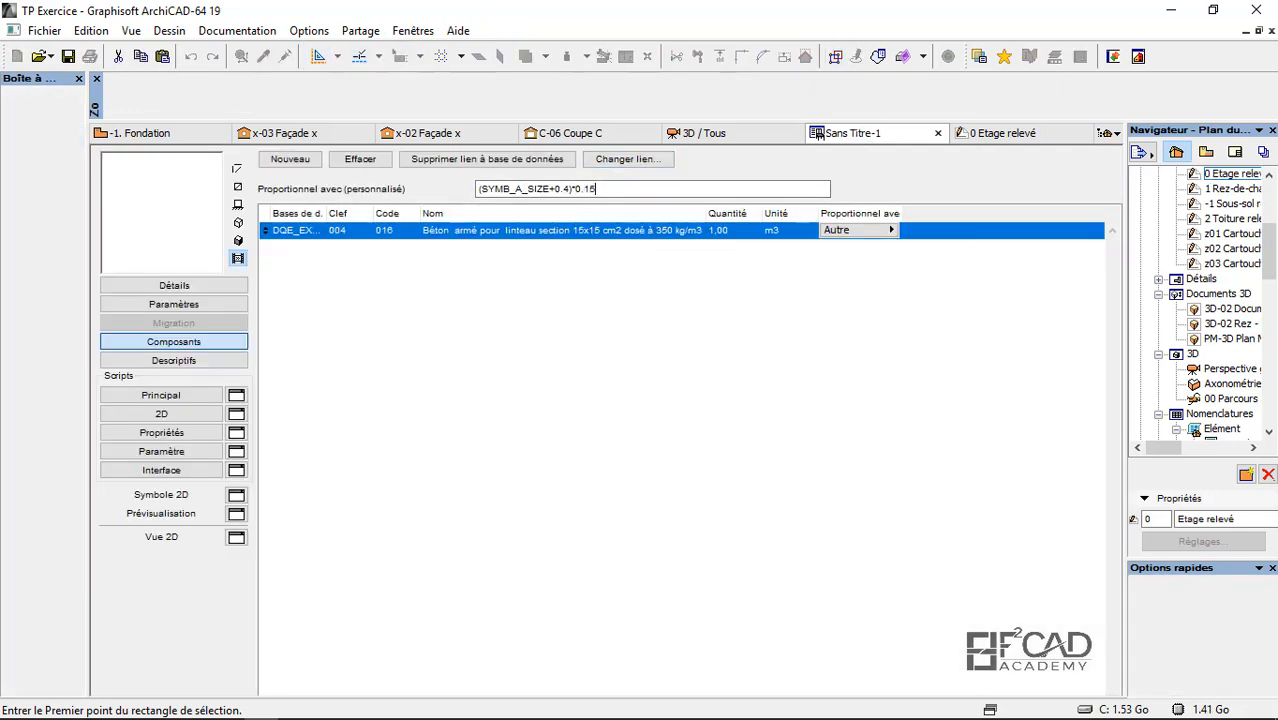
text(*0.15)
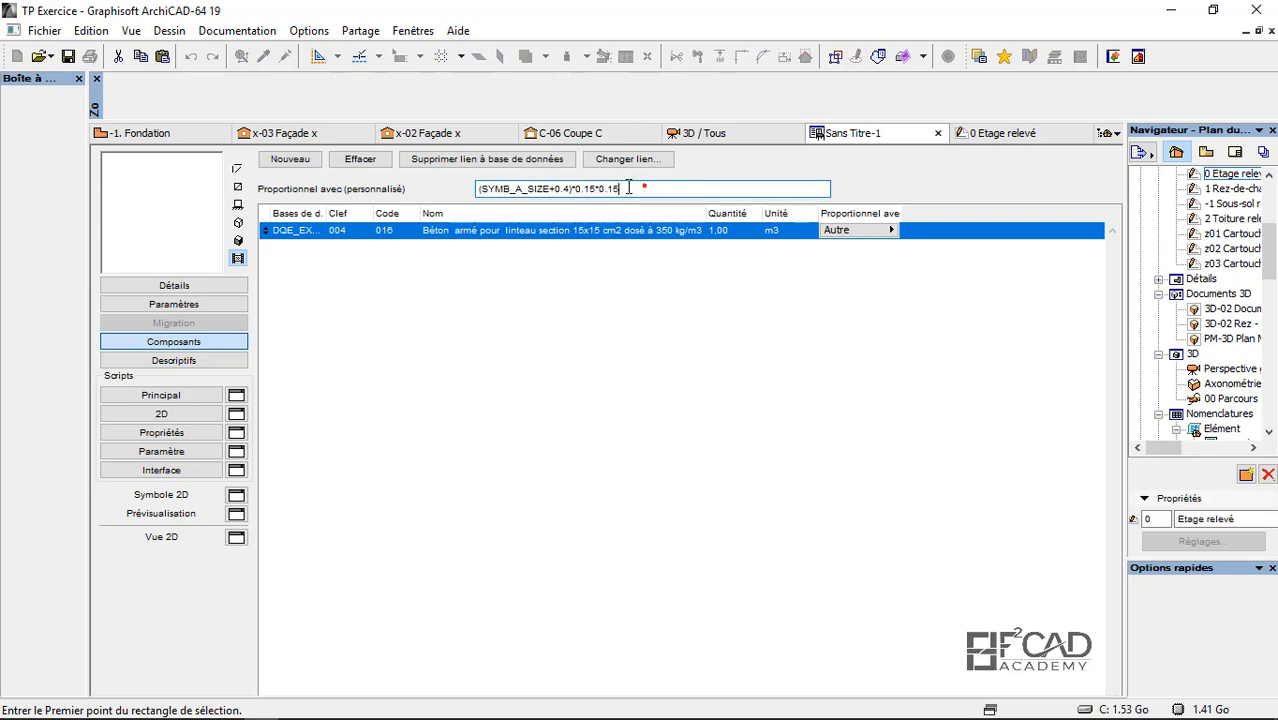
drag(636, 188, 396, 186)
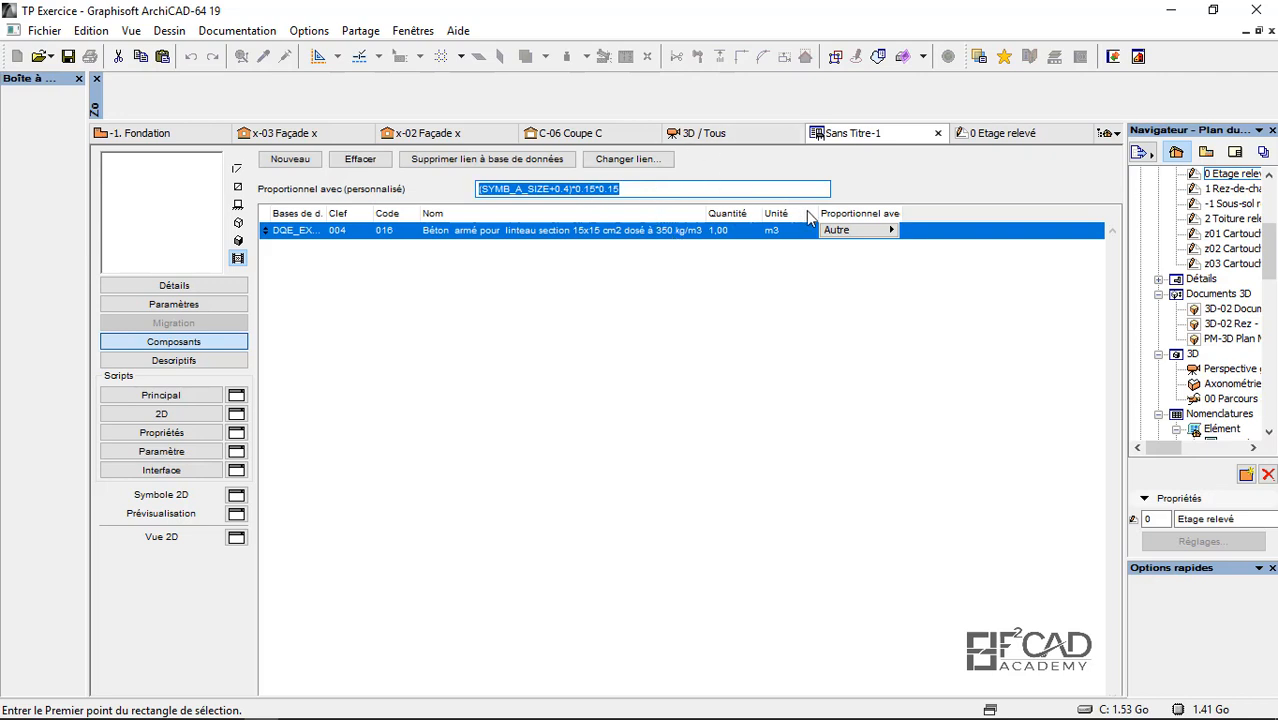
click(985, 136)
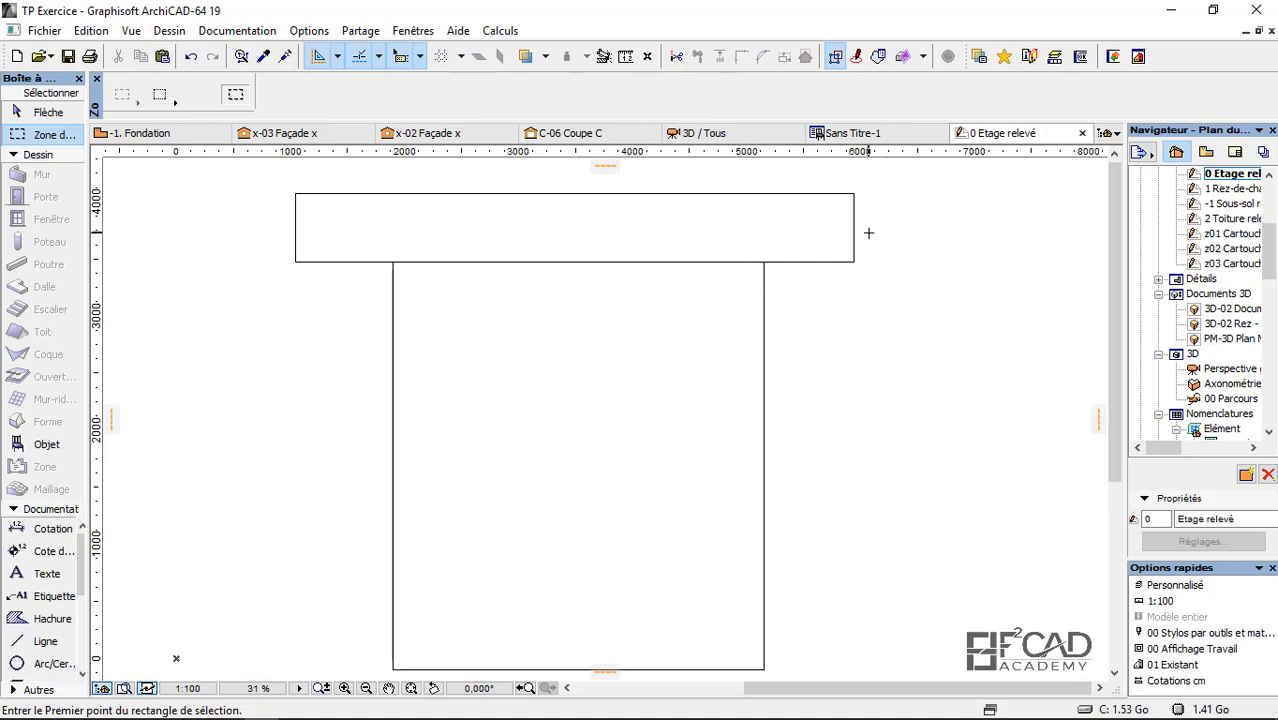
click(846, 133)
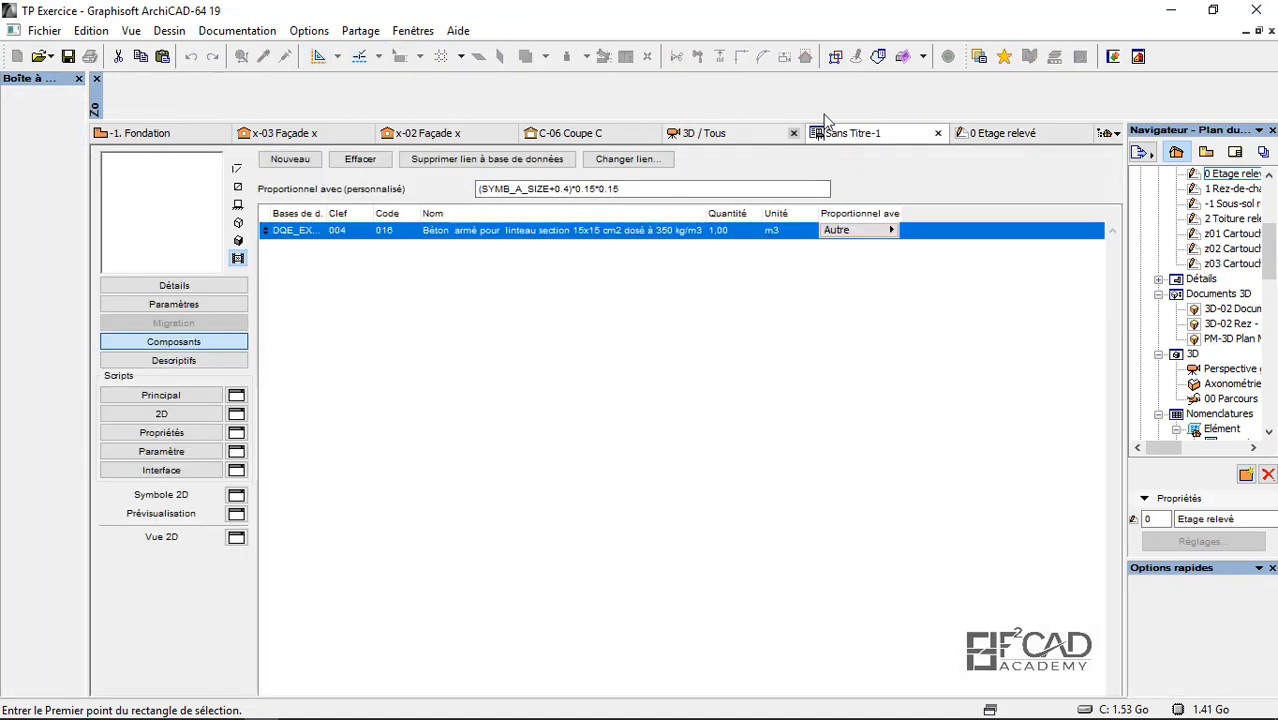
Step: Close the property object and save it as Linteau in the embedded library (Bibliothèque emboîtée)
click(936, 134)
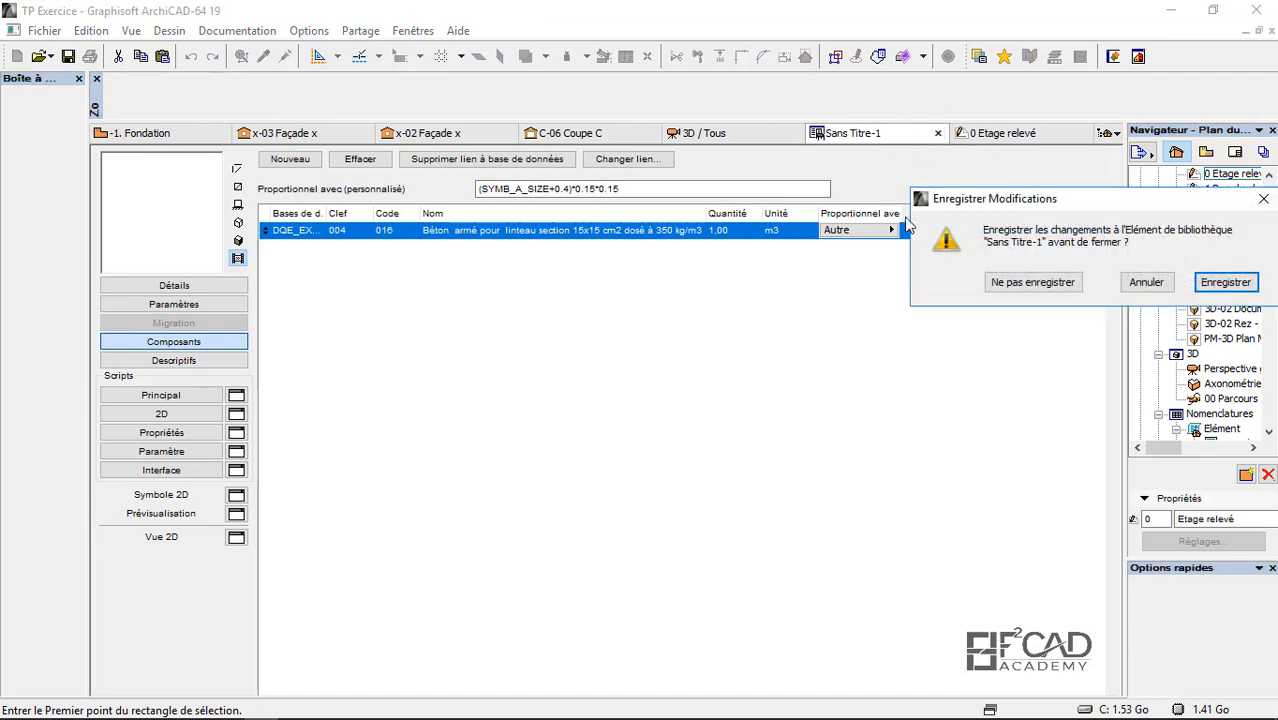
click(1222, 283)
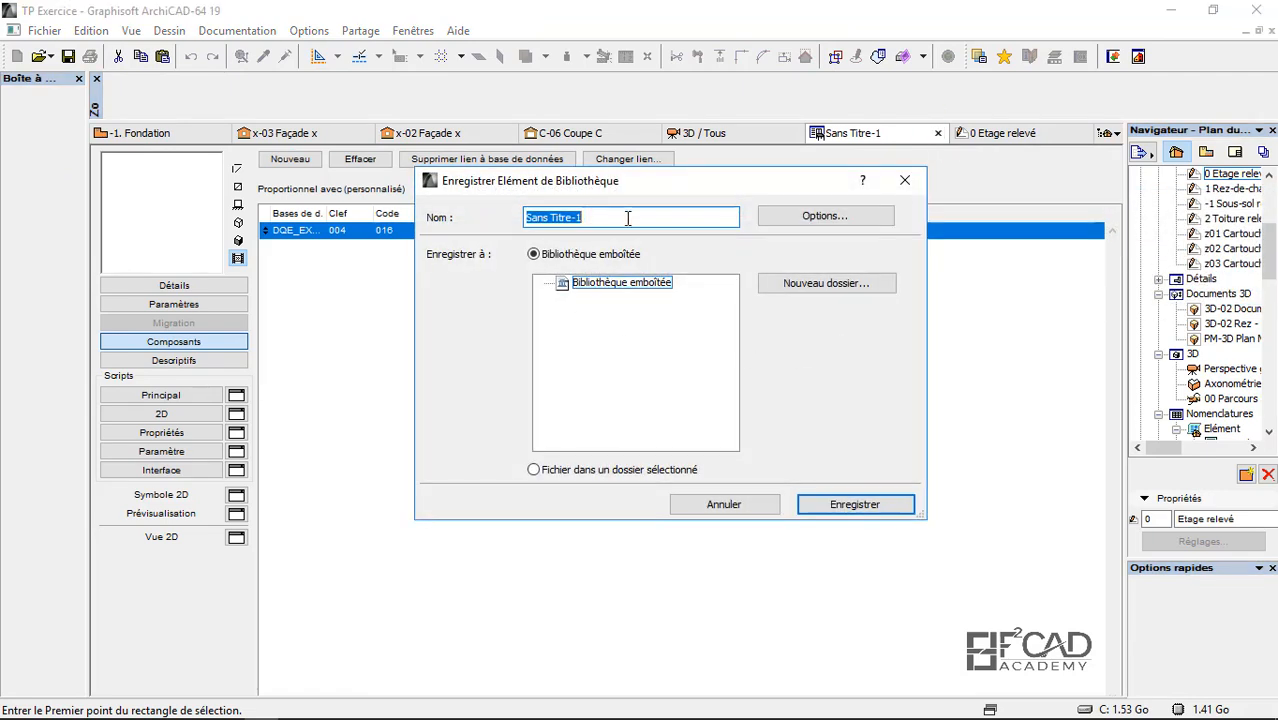
text(Linteau)
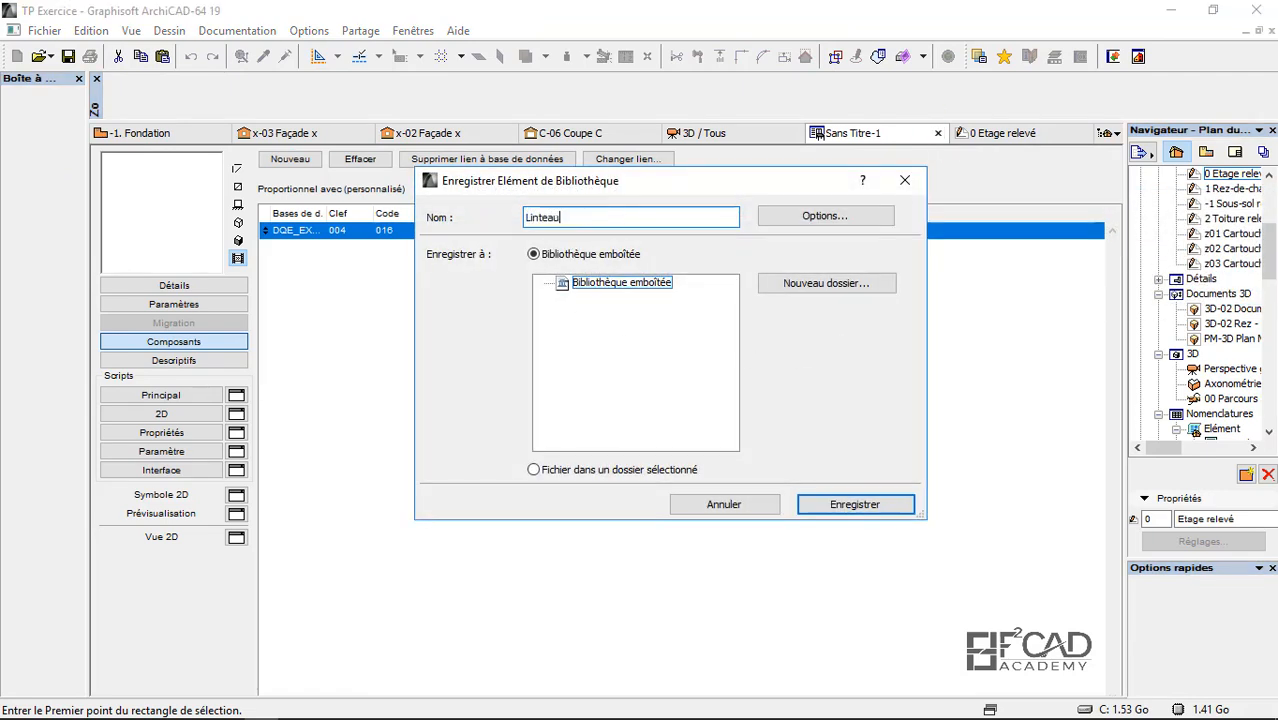
click(838, 507)
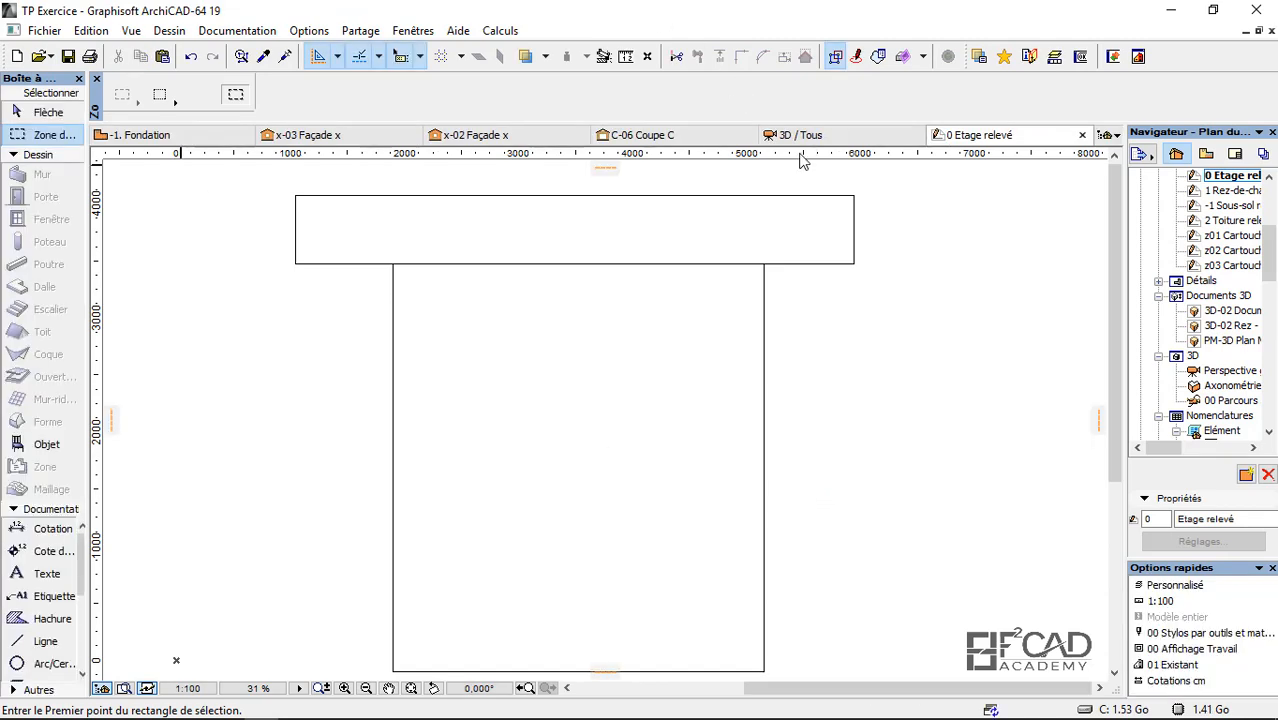
Step: Select all windows of the house in the 3D view, activate Propriétés par critères for them, and clear the selection
click(791, 140)
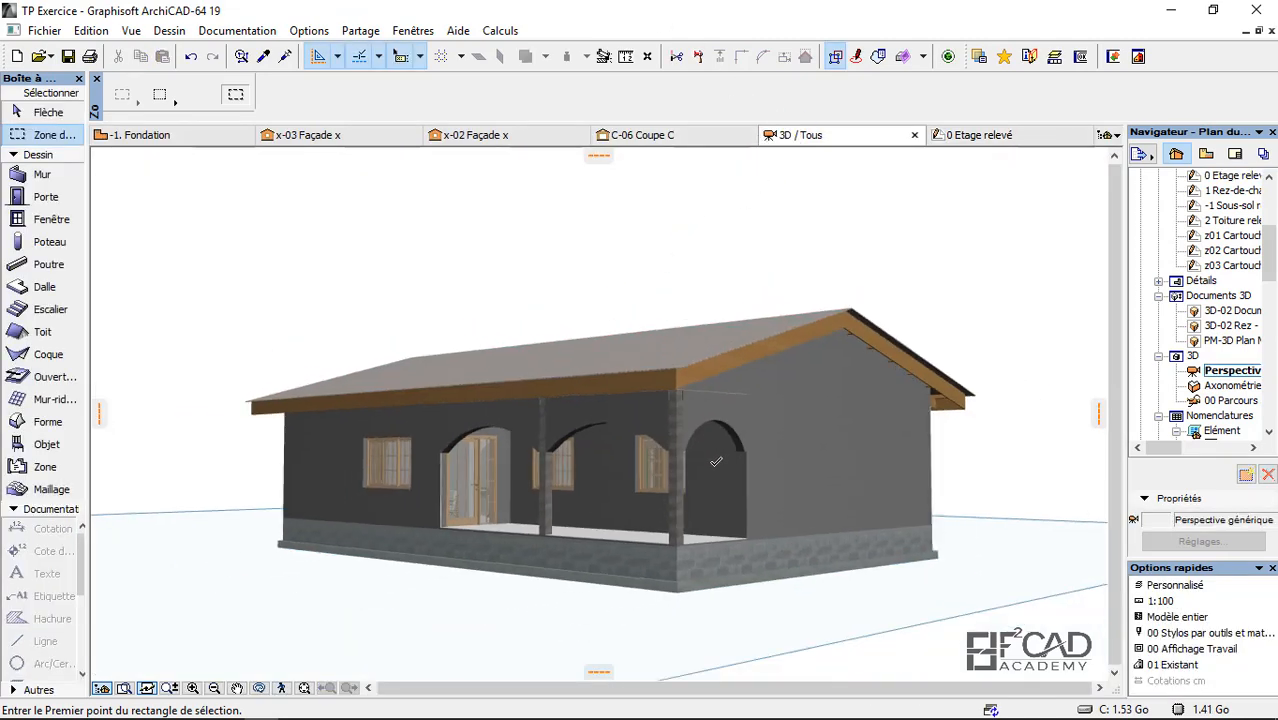
scroll(489, 434, down, 3)
click(36, 114)
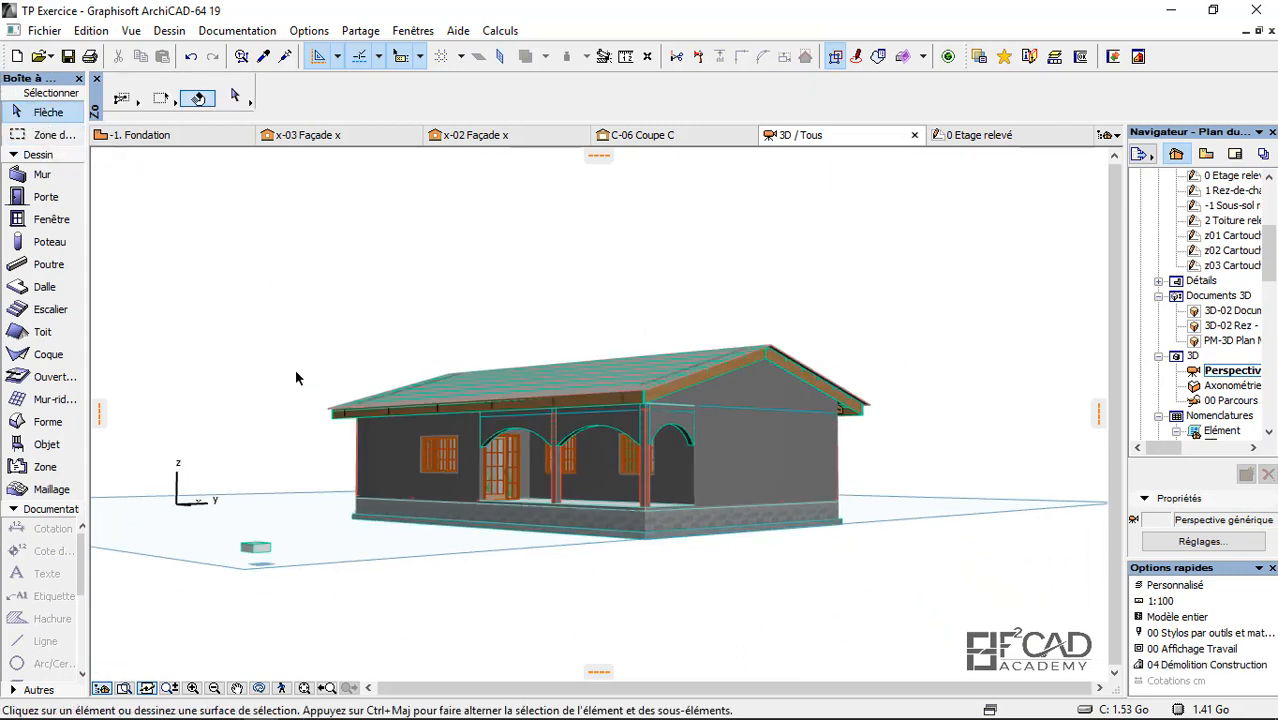
click(45, 219)
scroll(454, 486, up, 1)
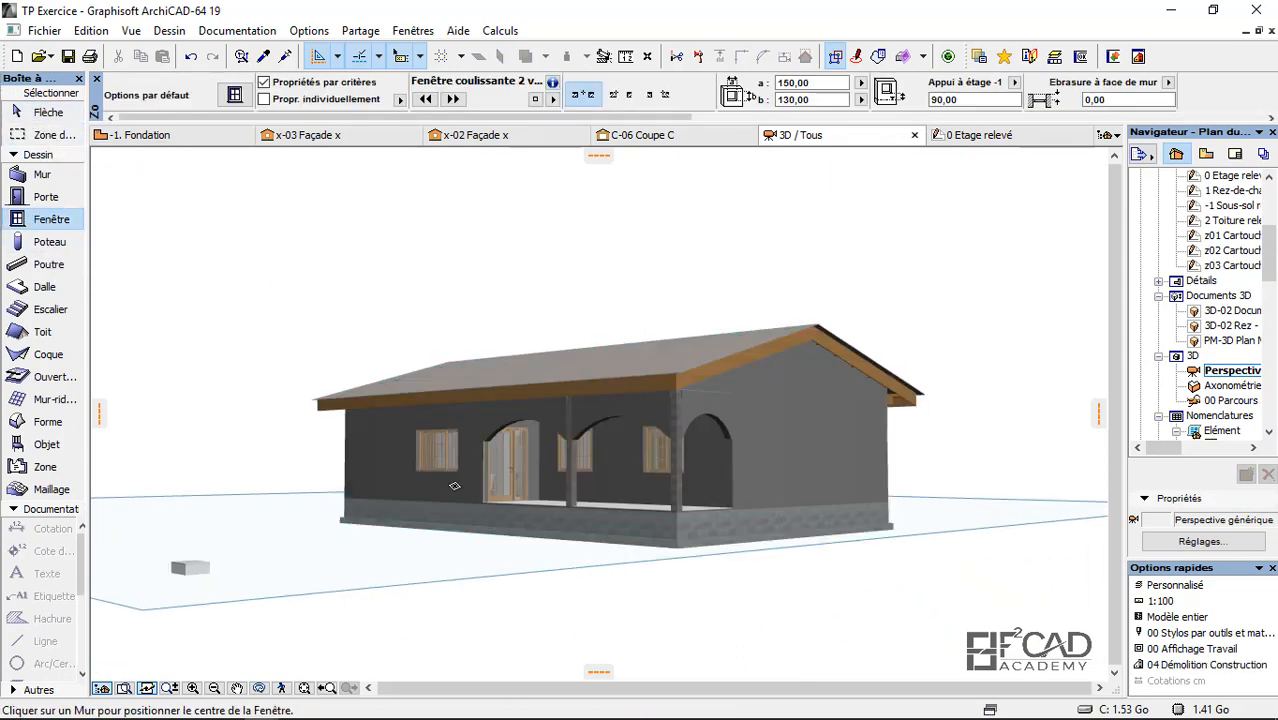
key(ctrl+a)
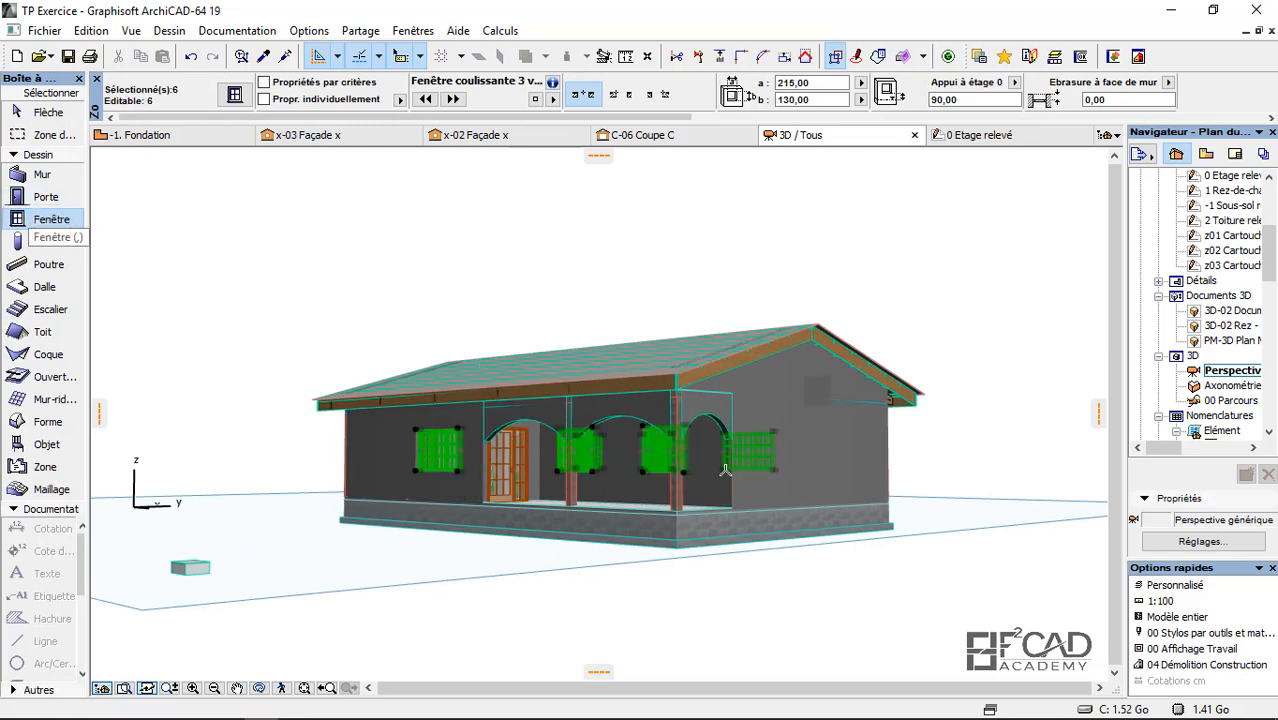
click(264, 83)
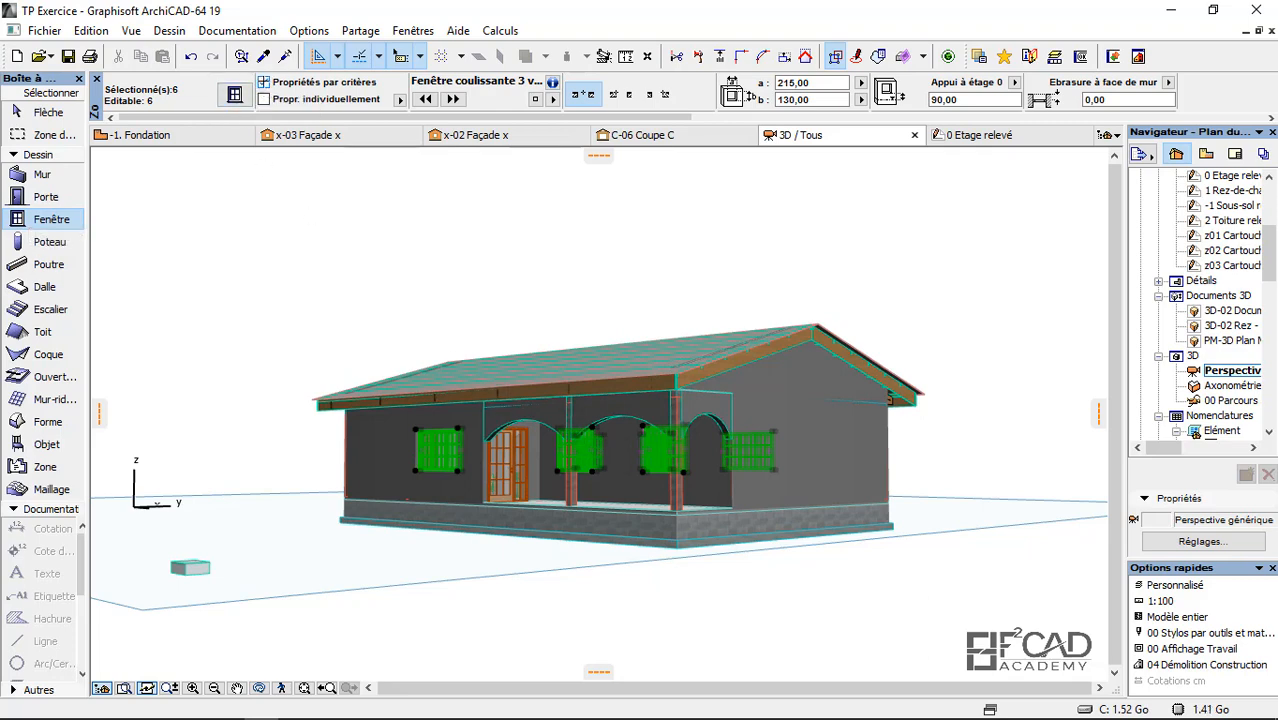
click(48, 112)
click(294, 294)
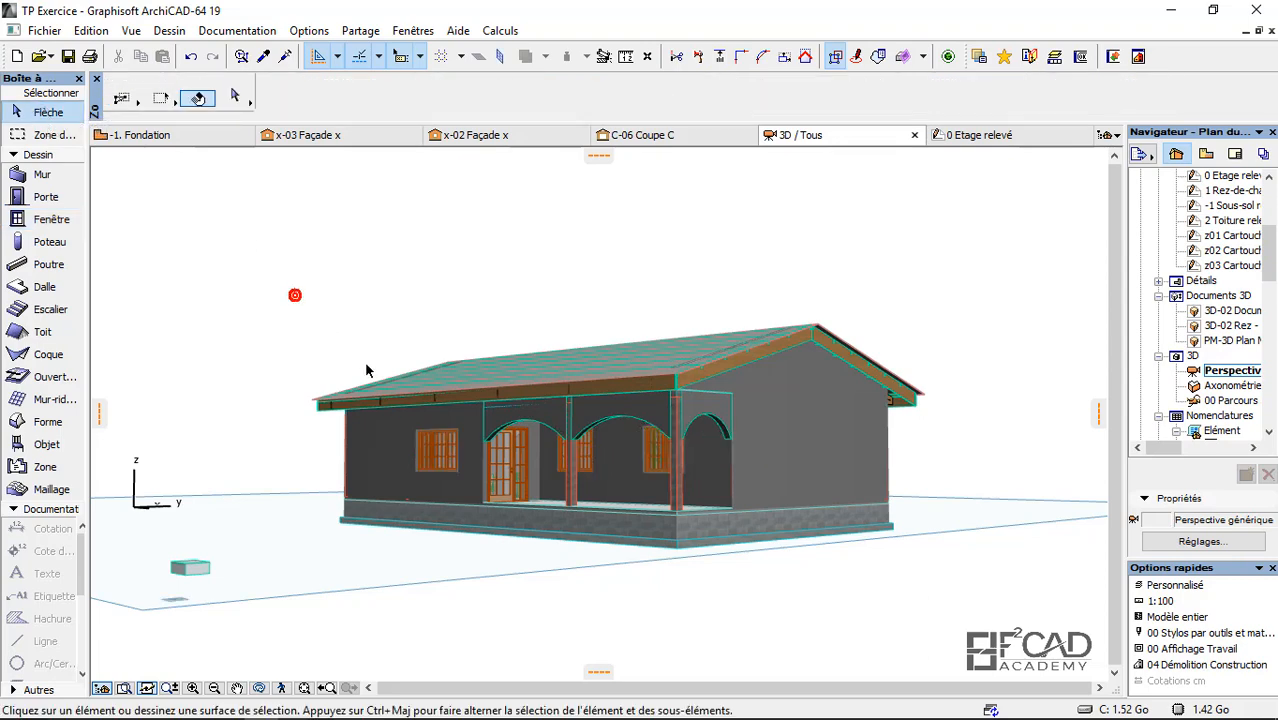
Step: Open Lier Propriétés à Critères and display the links of the DQE_EXERCICE database
click(500, 30)
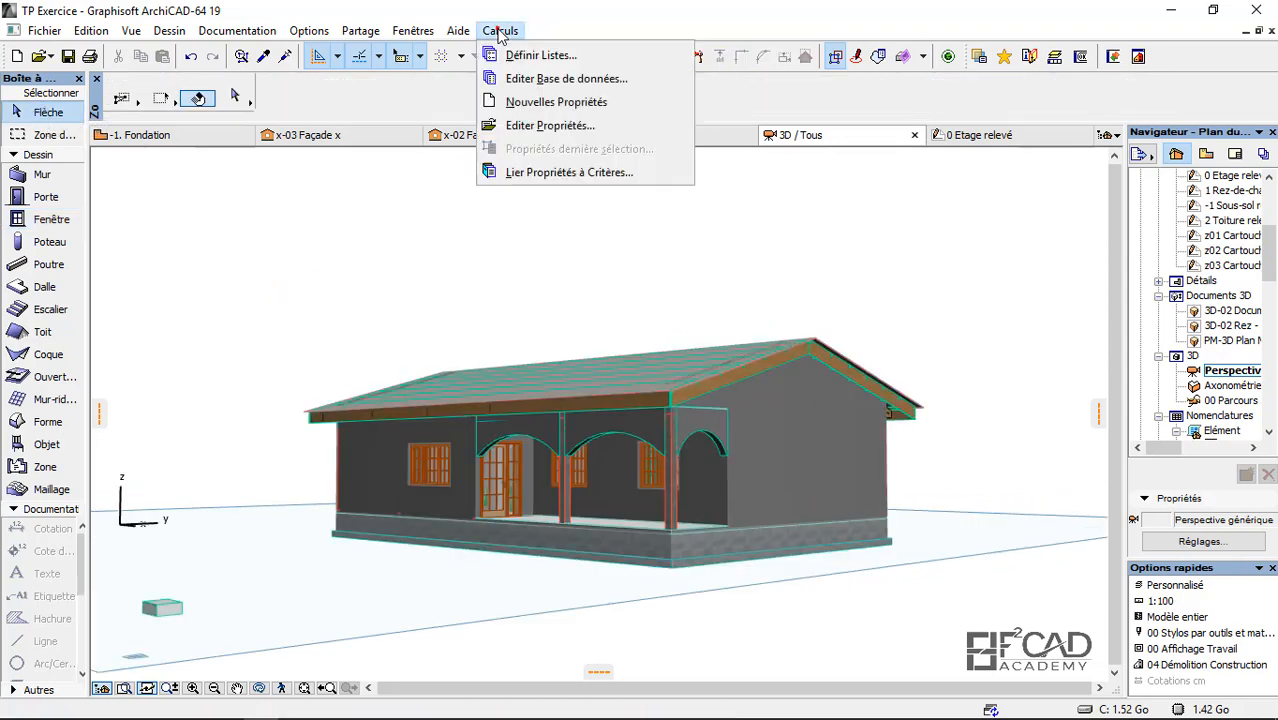
click(532, 172)
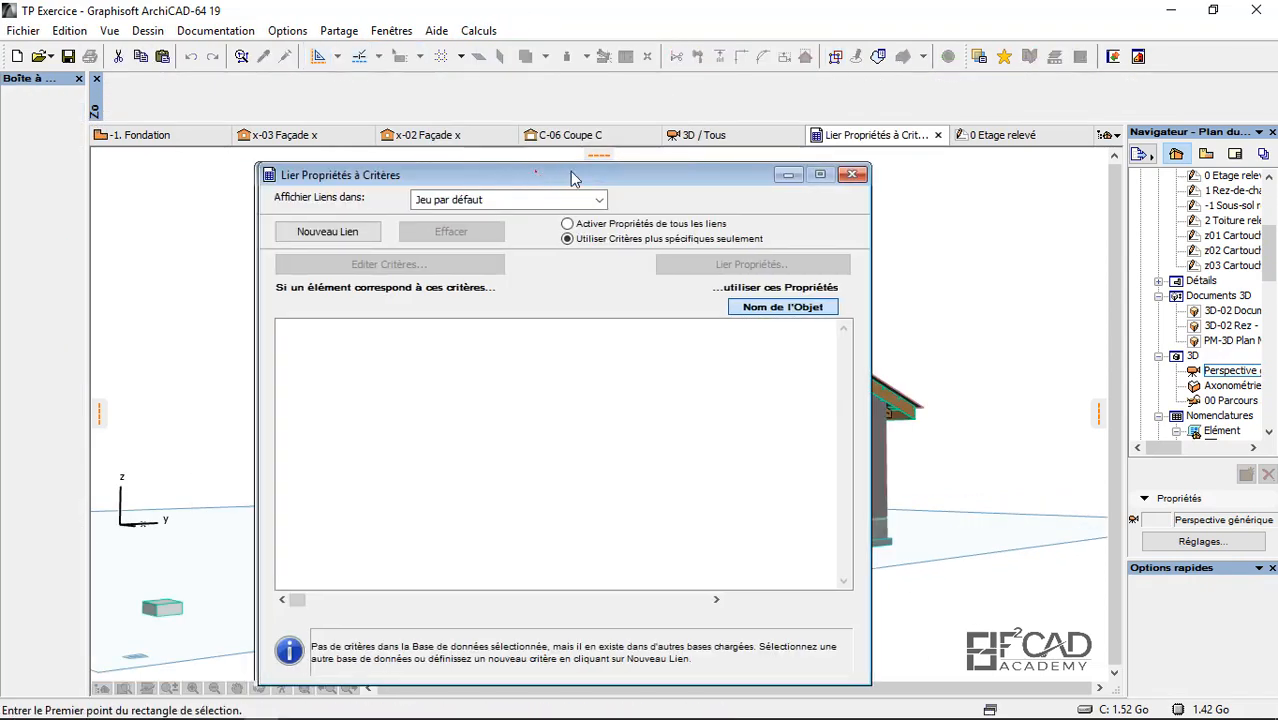
click(729, 180)
click(645, 207)
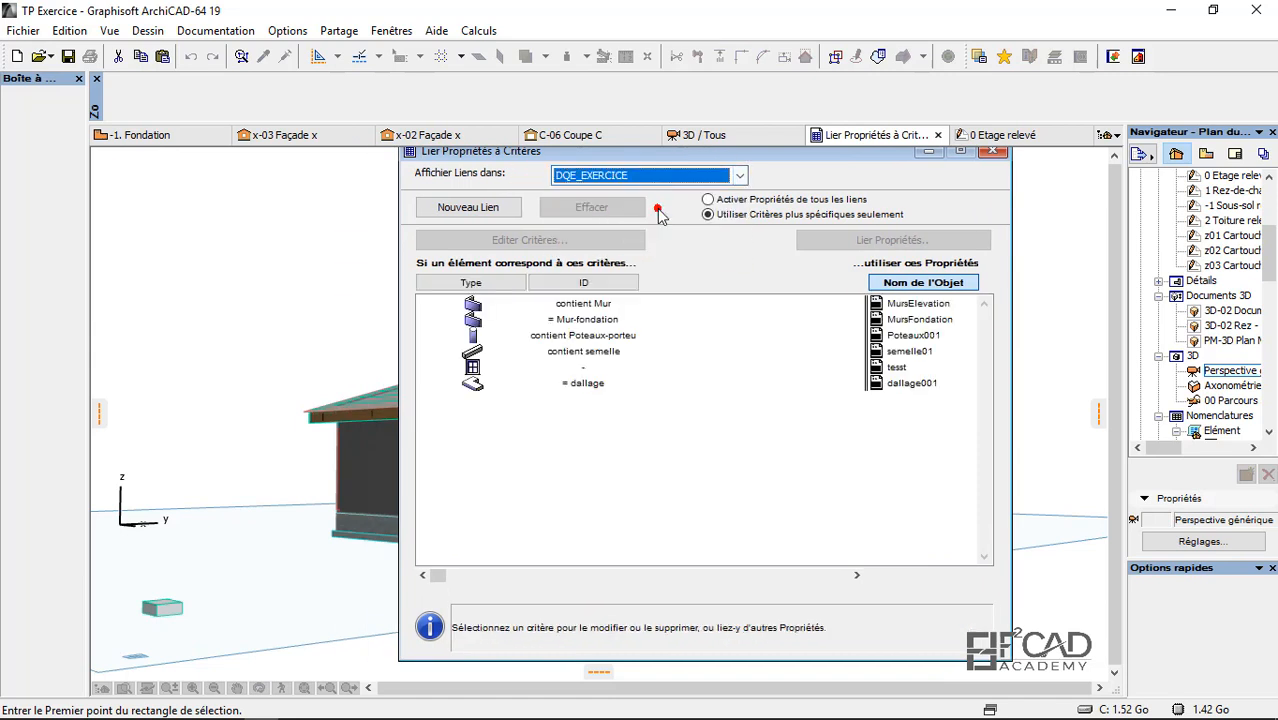
Step: Replace the window link to tesst with a new link whose criterion is the element type Fenêtre
click(487, 222)
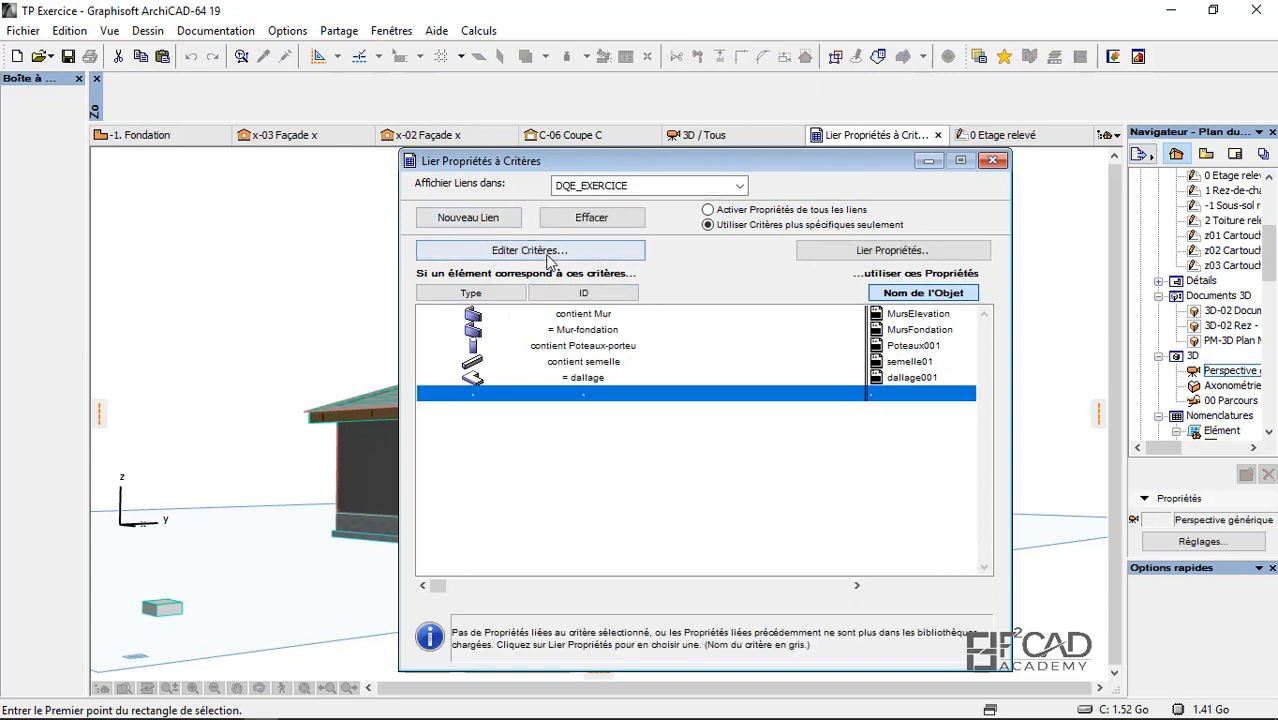
click(580, 252)
click(530, 242)
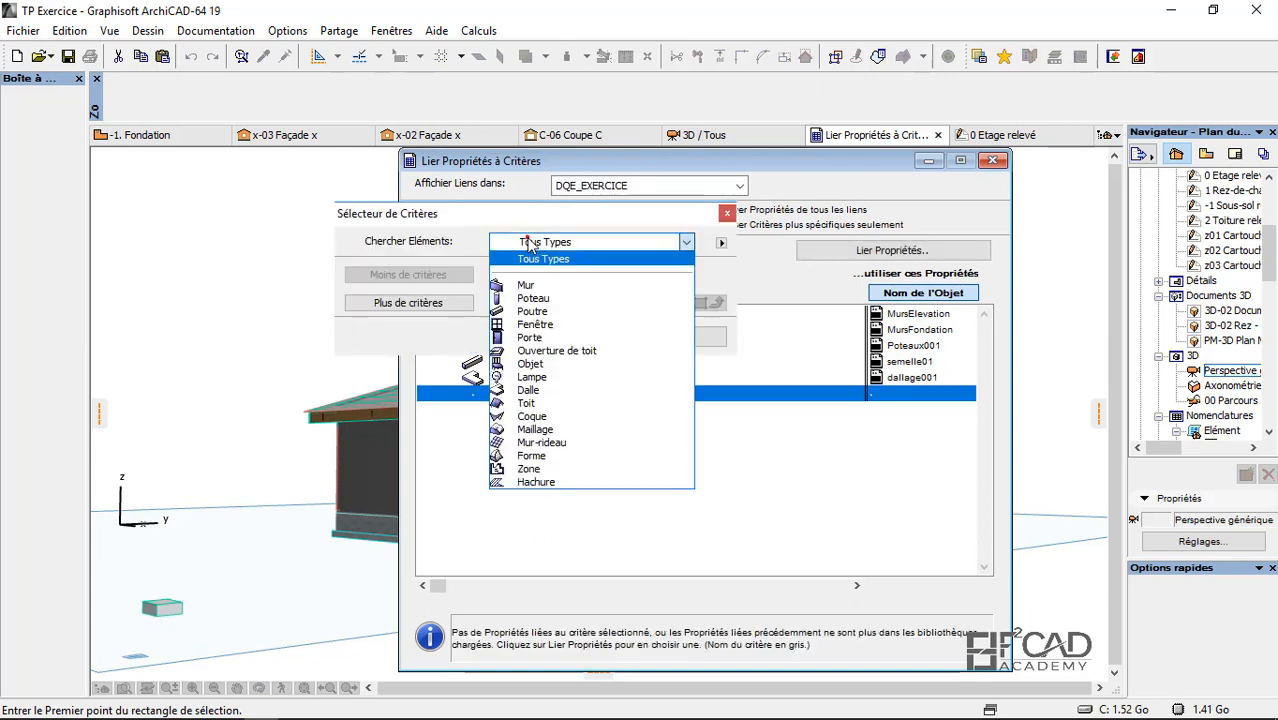
click(565, 324)
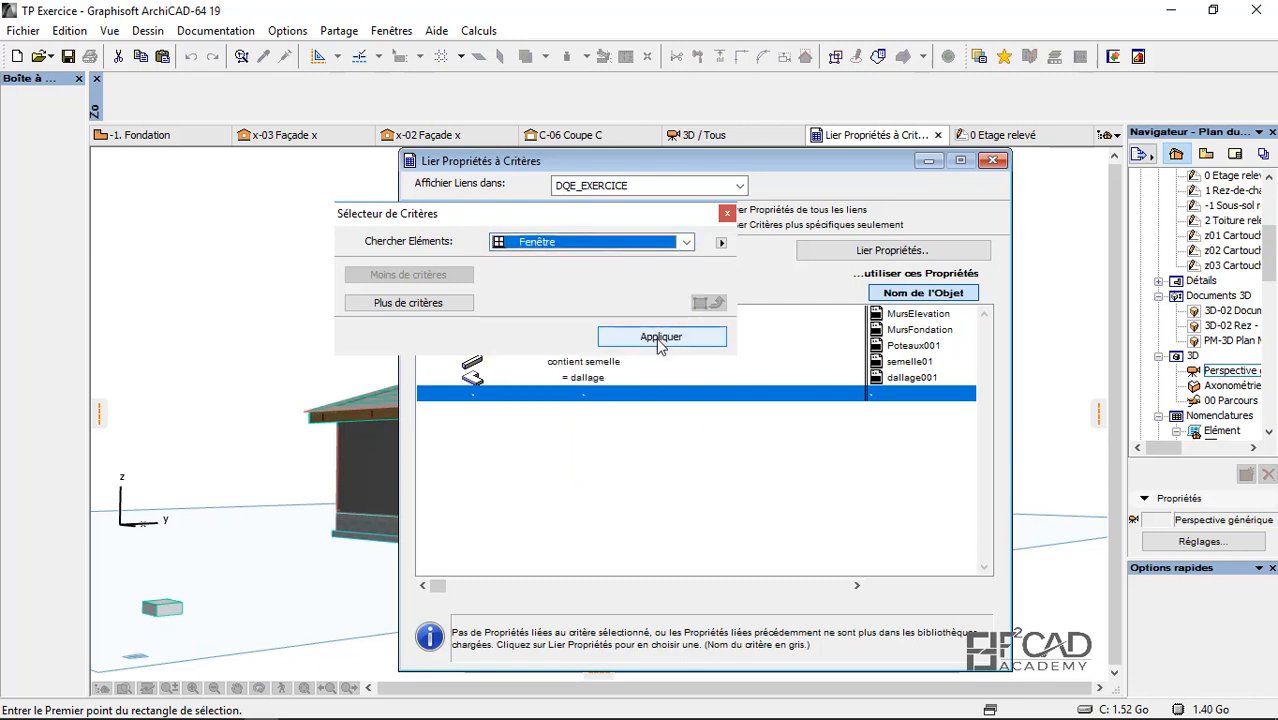
click(660, 337)
click(728, 214)
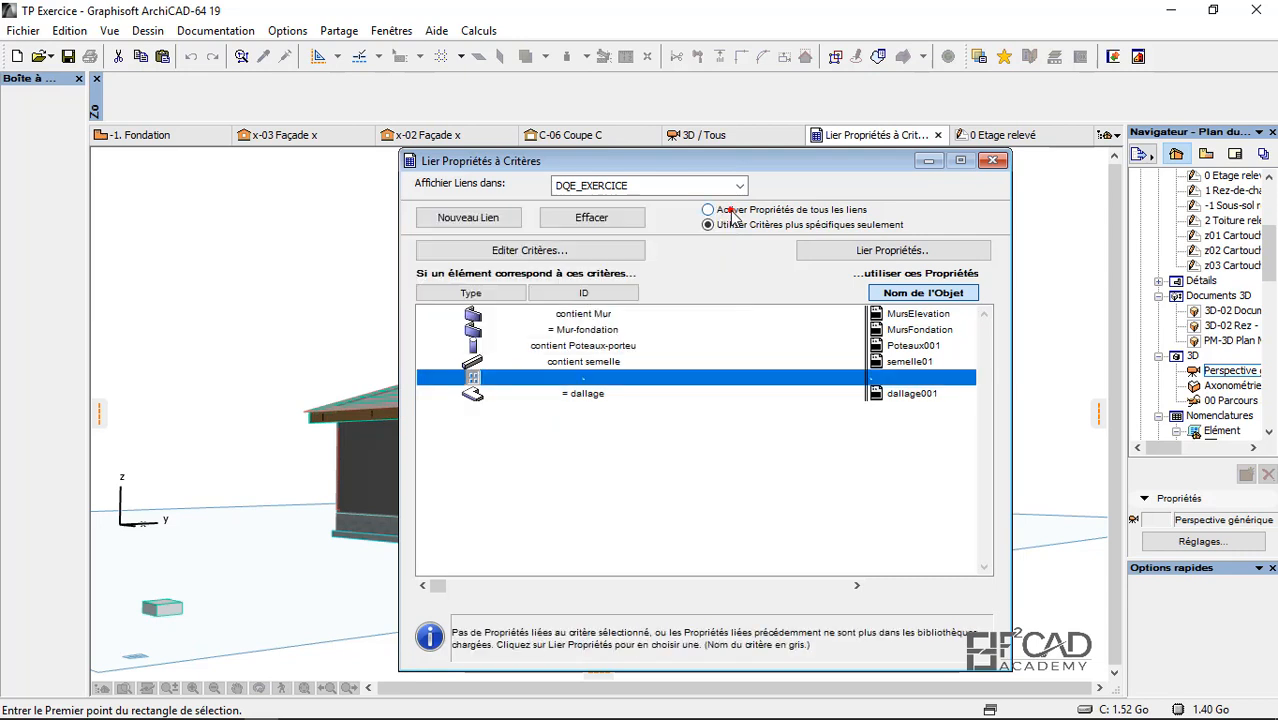
Step: Link the Linteau property object to the new Fenêtre criterion
click(888, 251)
click(567, 257)
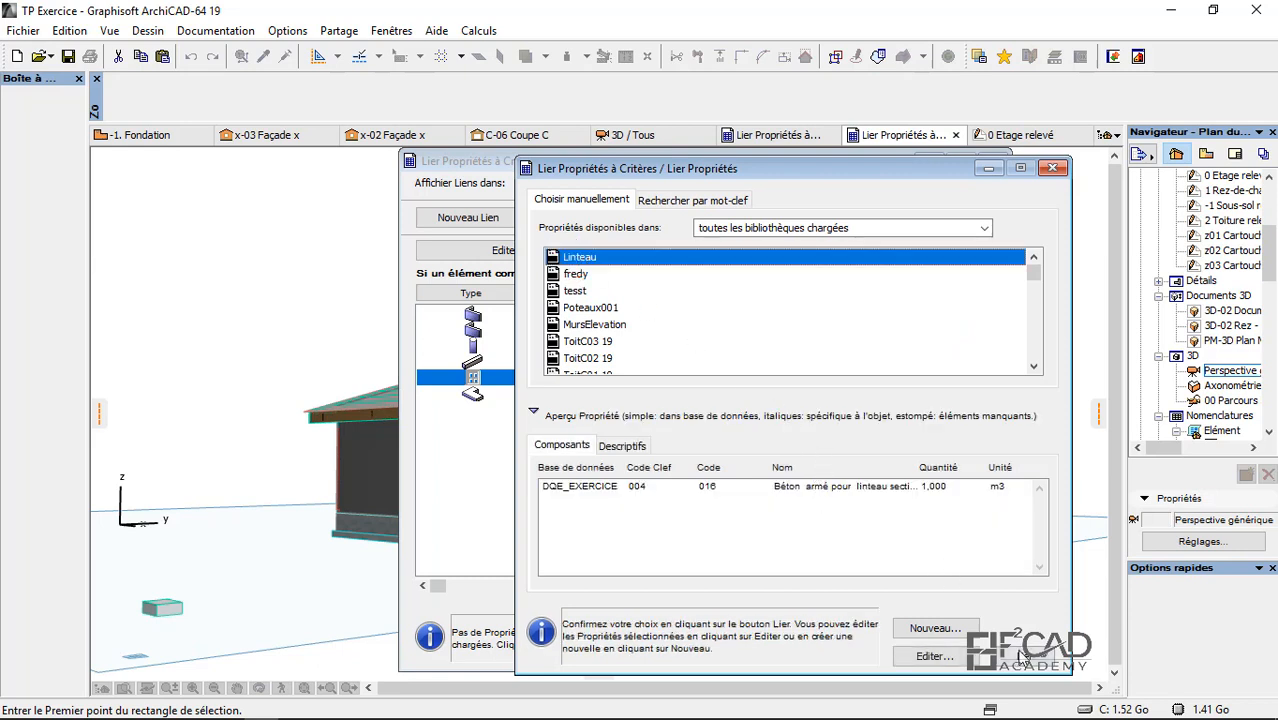
click(1020, 656)
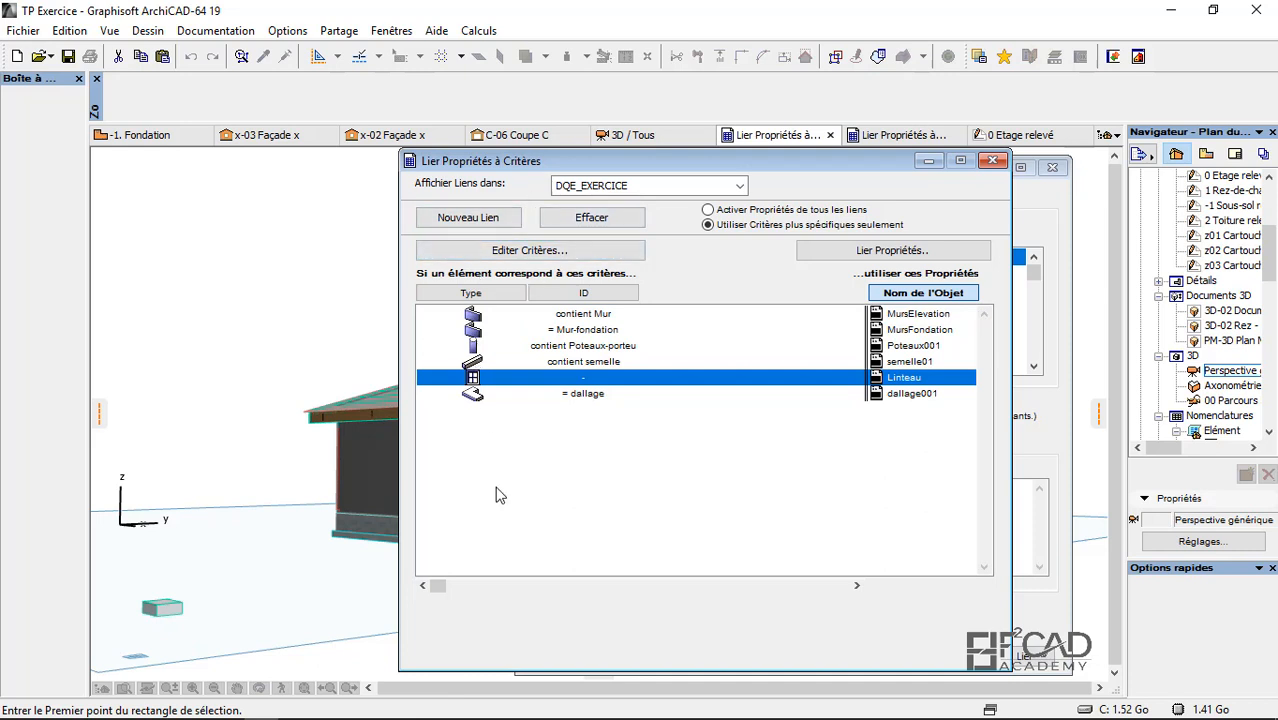
Step: Add a new link in the DQE_EXERCICE database with the element type Porte as its criterion
click(467, 220)
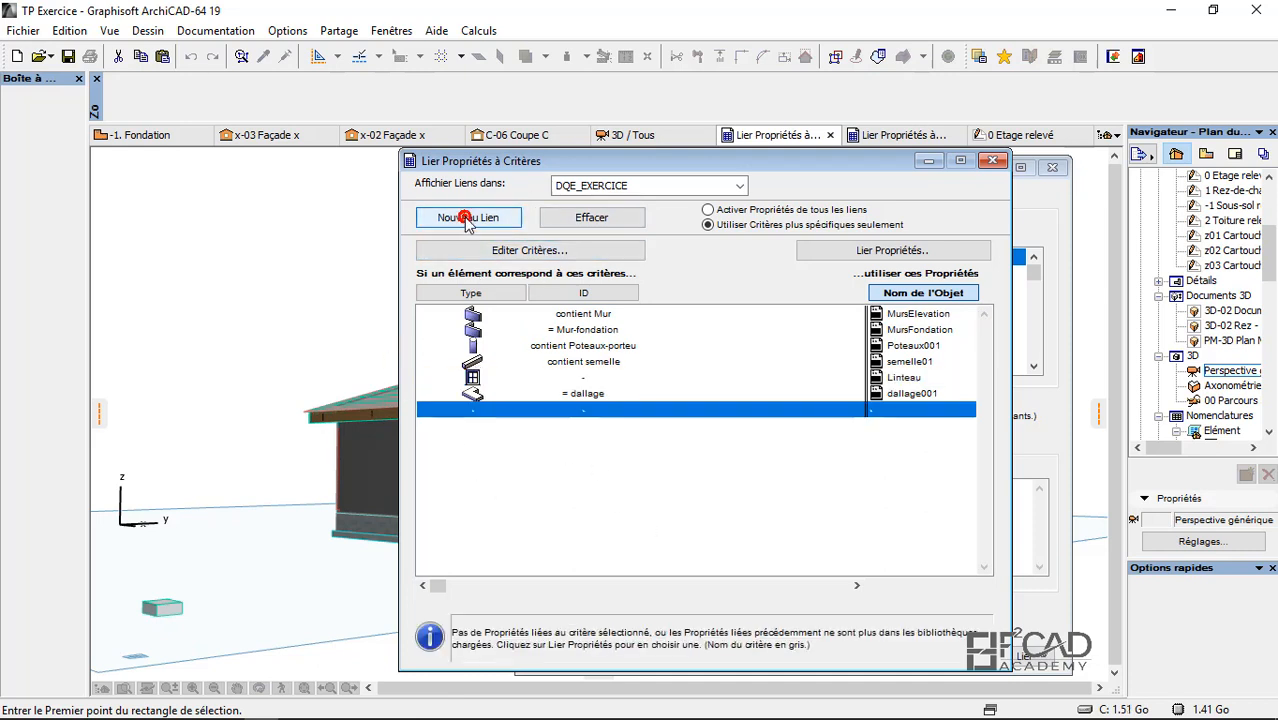
click(542, 254)
click(545, 243)
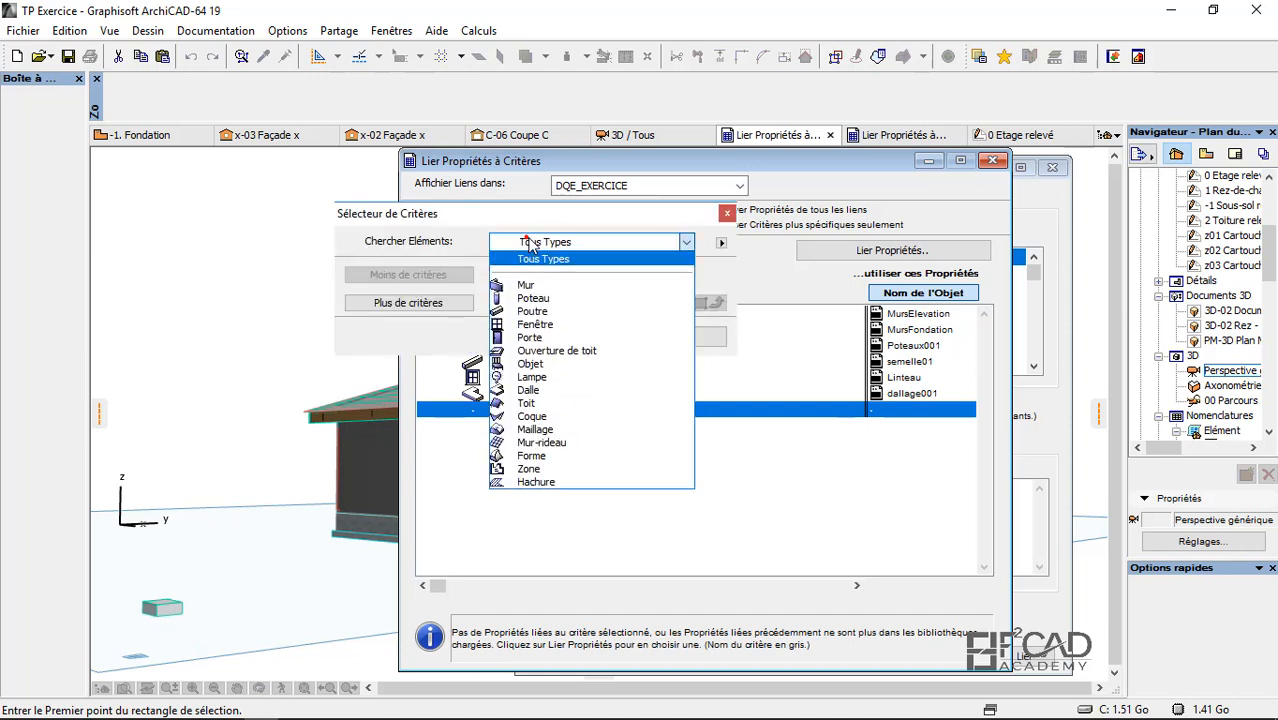
click(548, 337)
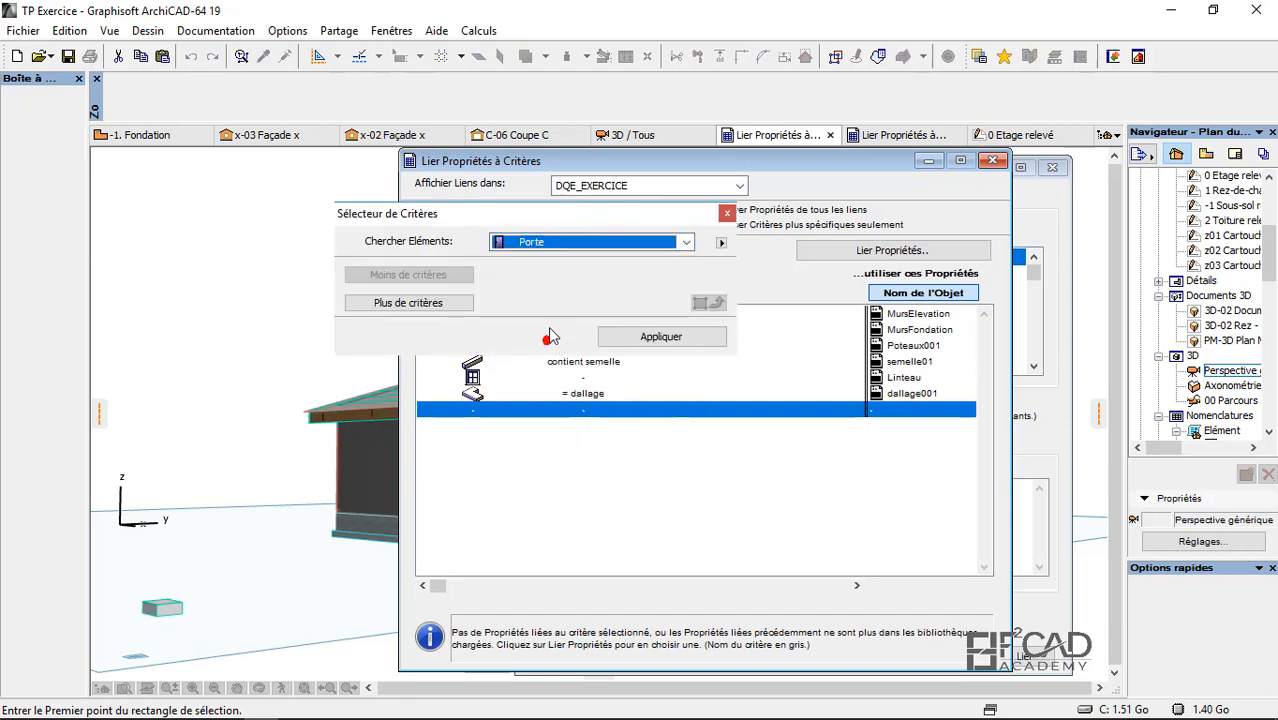
click(662, 338)
click(727, 213)
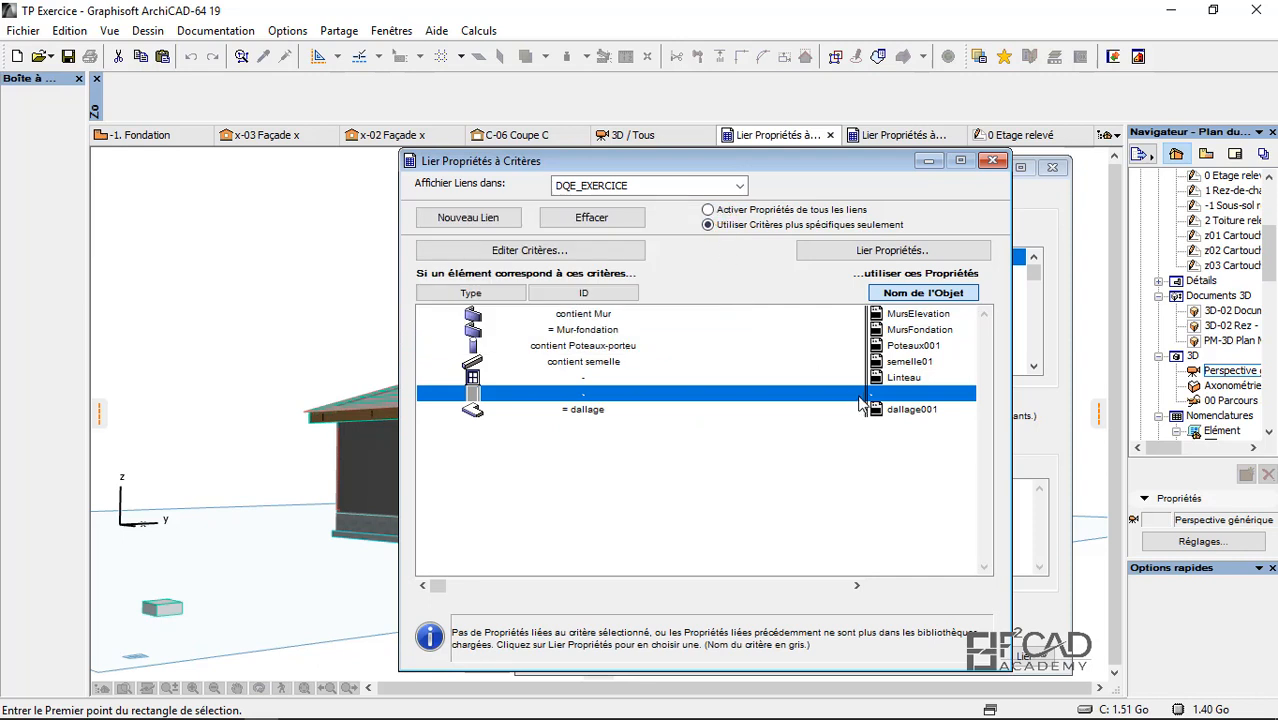
click(892, 250)
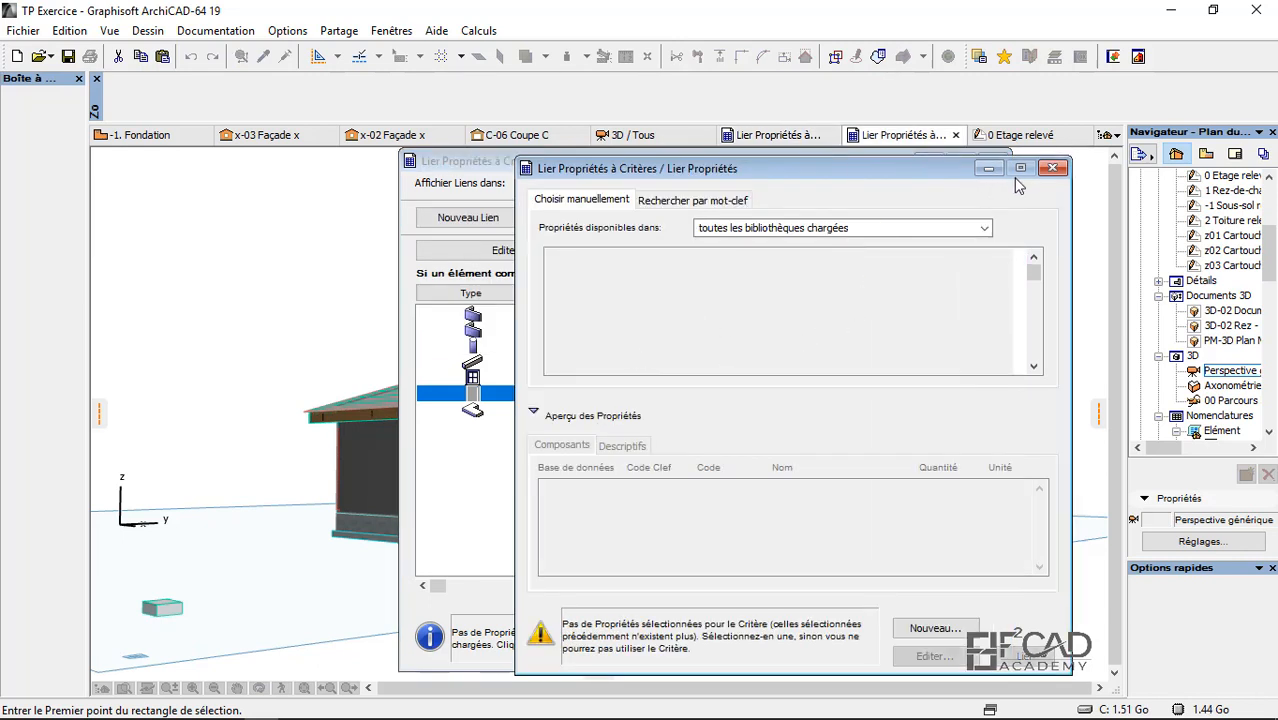
click(1052, 168)
click(874, 257)
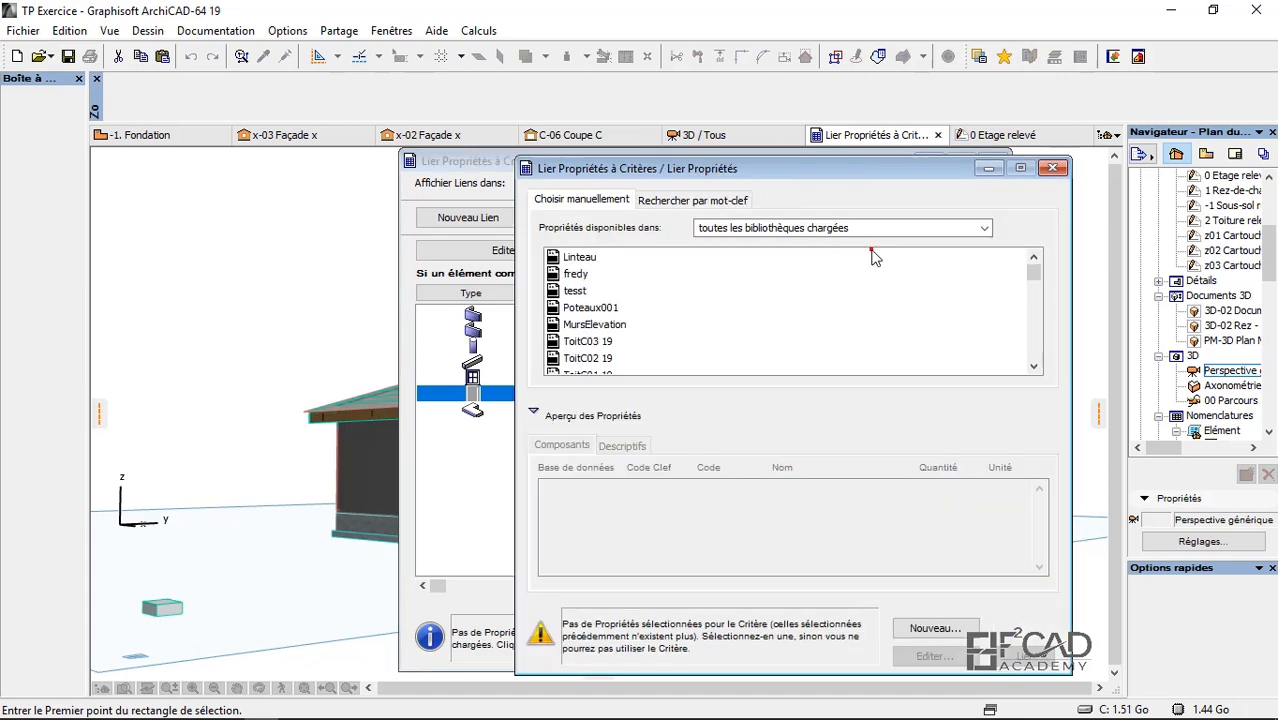
click(579, 257)
click(1045, 168)
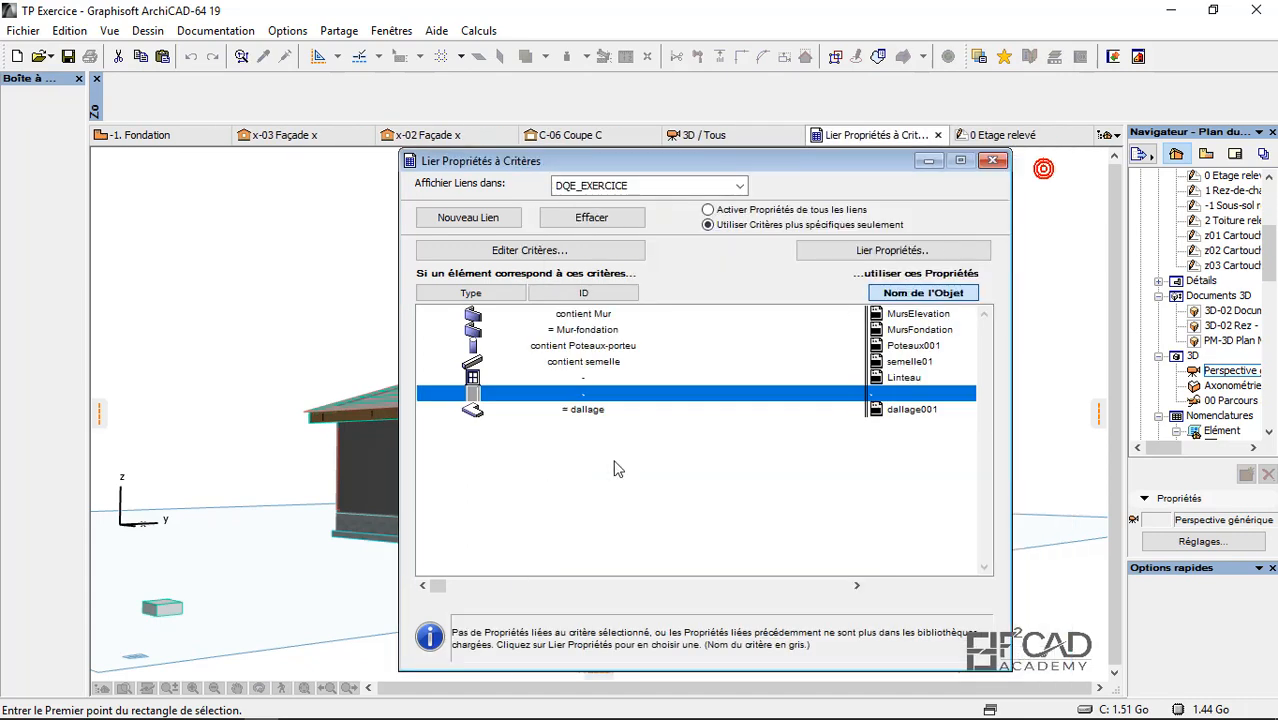
Step: Link the Linteau property object to the new Porte criterion
click(882, 250)
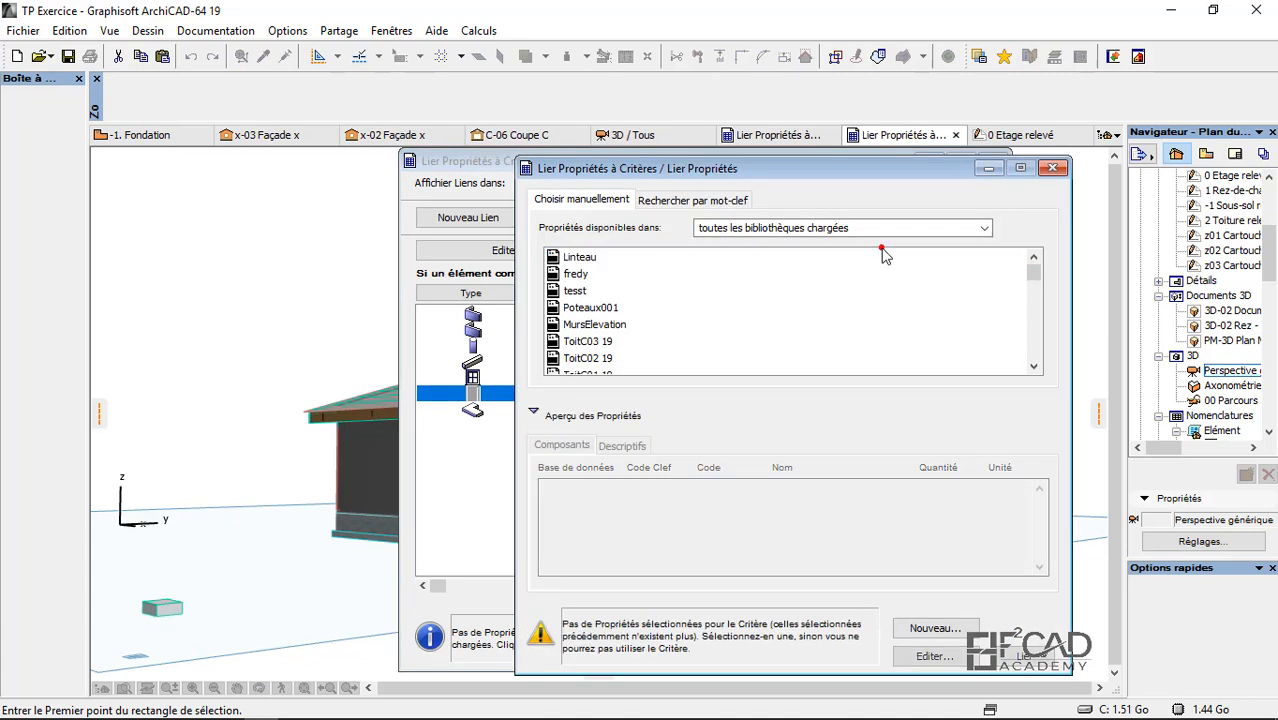
click(580, 257)
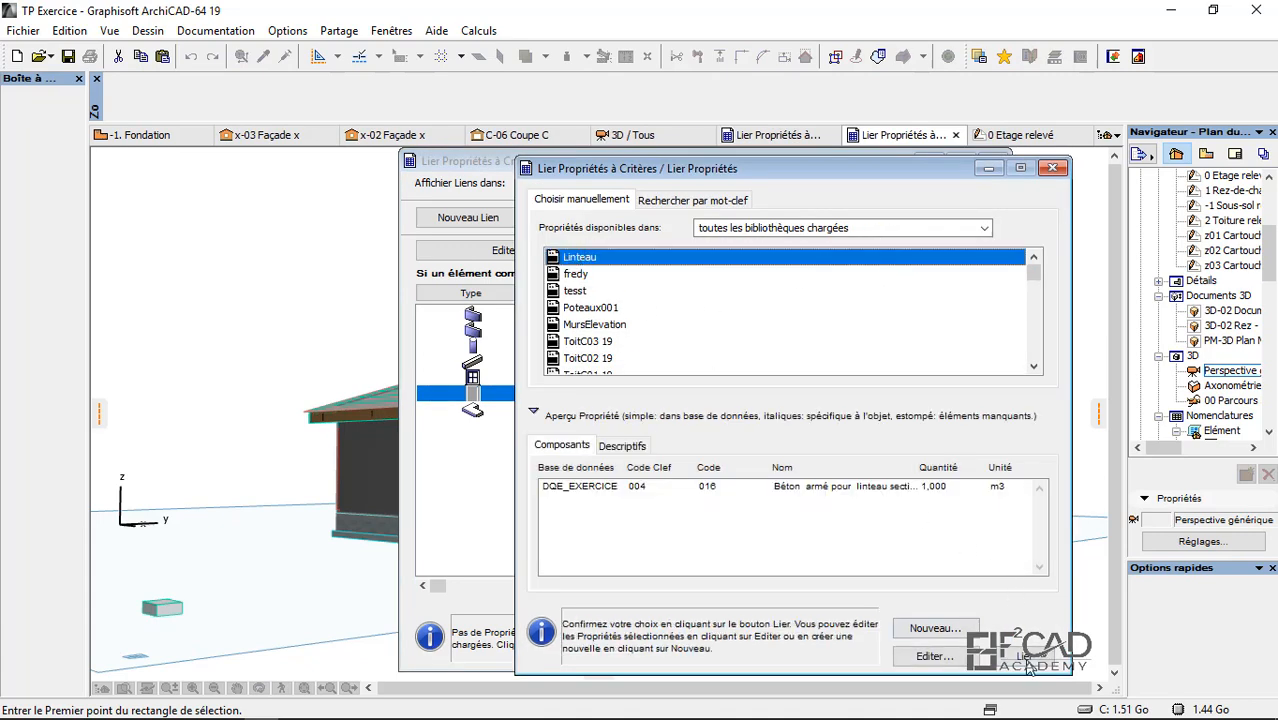
click(1028, 660)
click(843, 487)
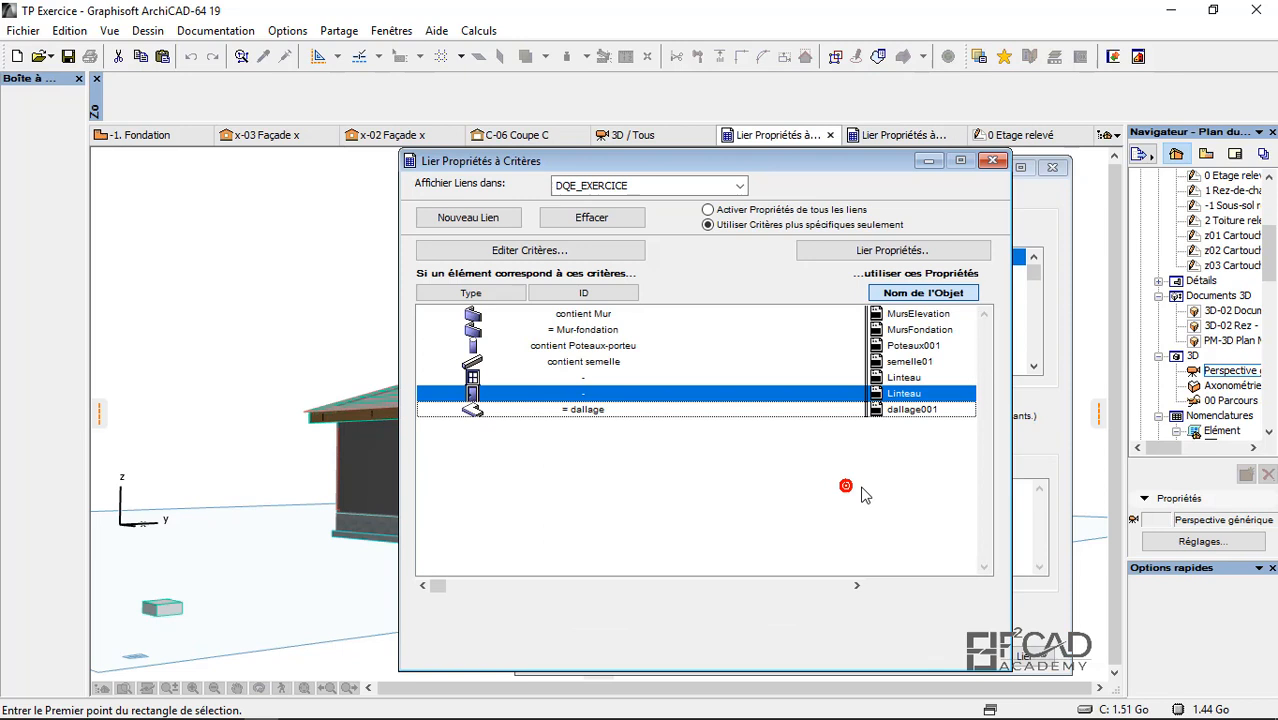
Step: Check the window and door links to Linteau and close Lier Propriétés à Critères
click(604, 377)
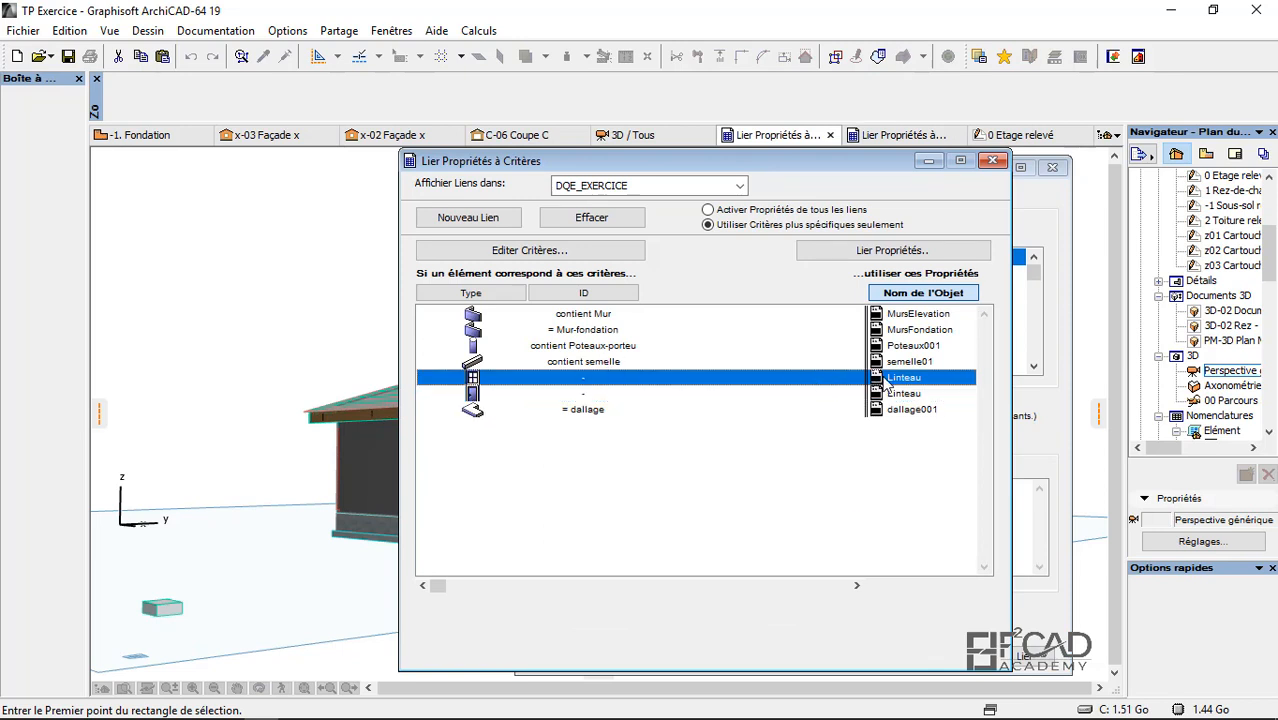
click(820, 393)
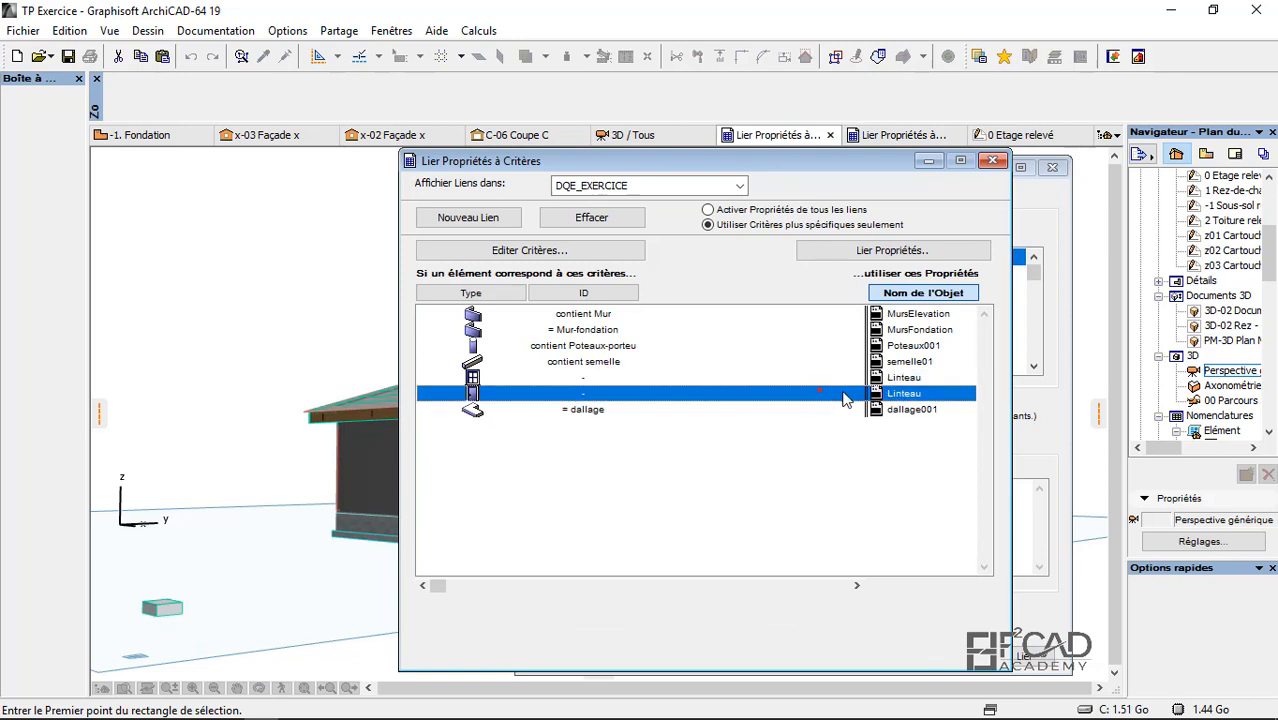
click(753, 377)
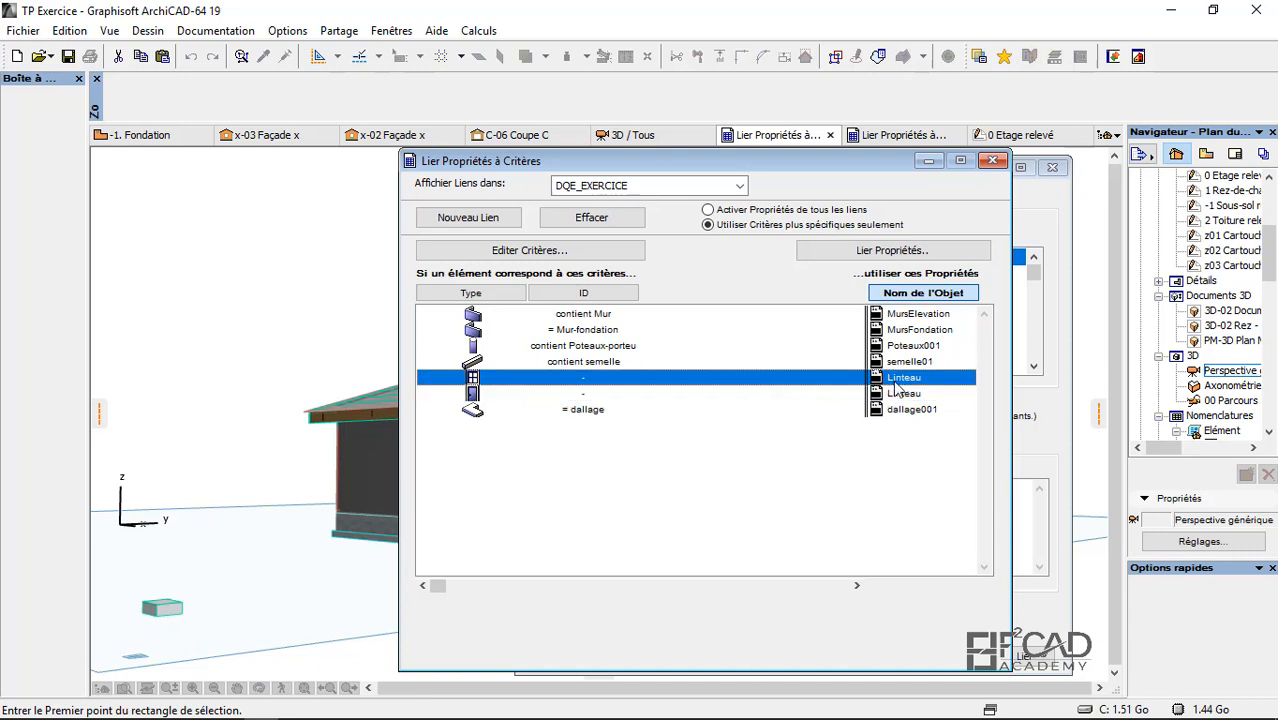
click(842, 395)
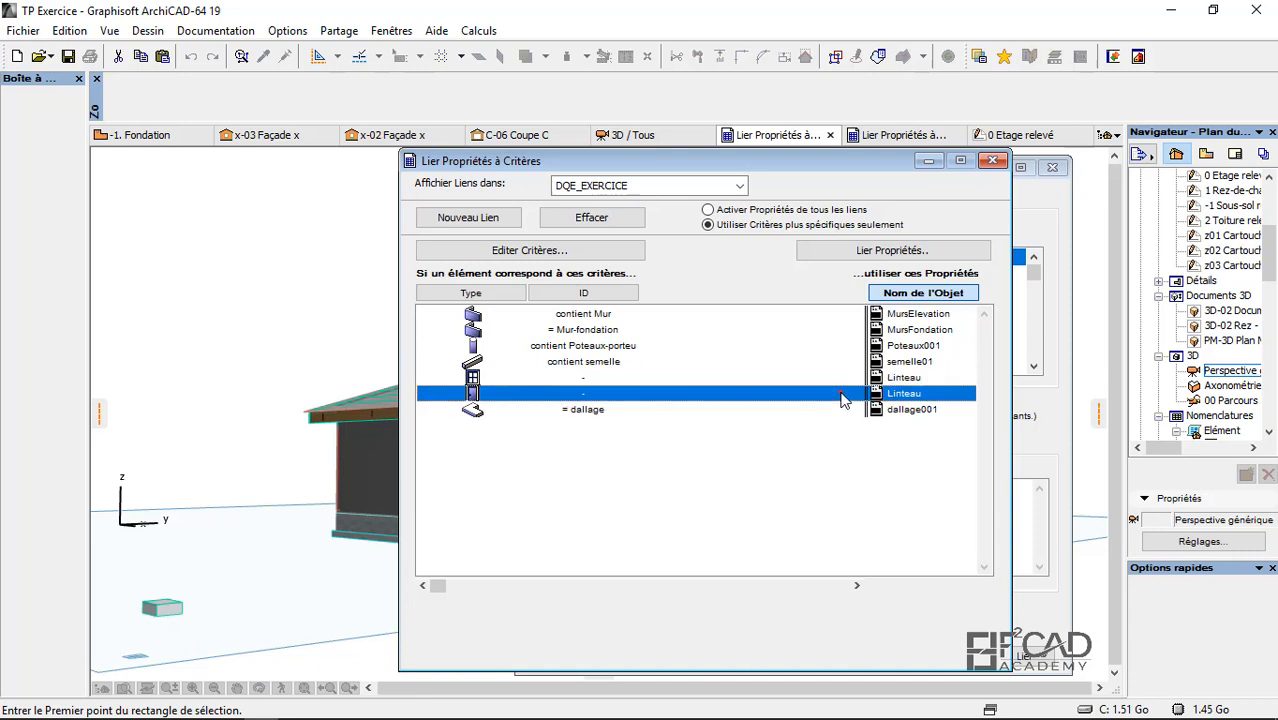
click(994, 161)
click(1222, 283)
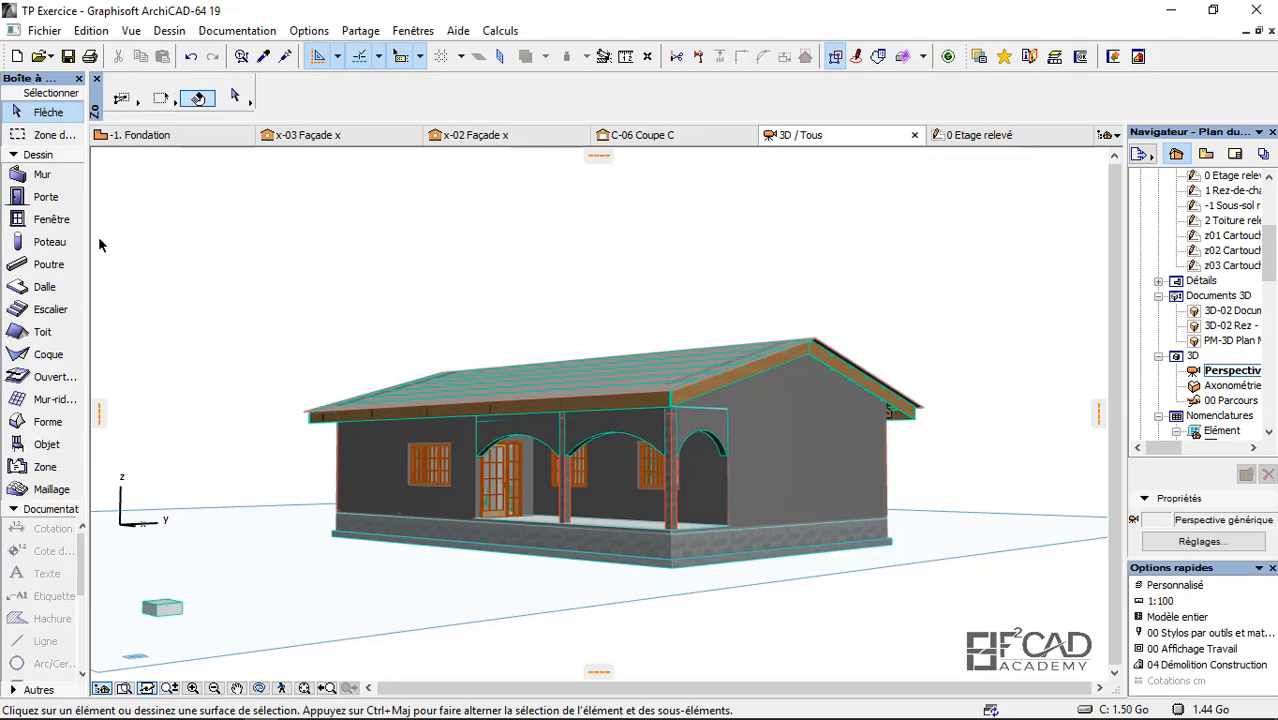
Step: Select all doors of the house in the 3D view, activate Propriétés par critères for them, and clear the selection
click(44, 197)
key(ctrl+a)
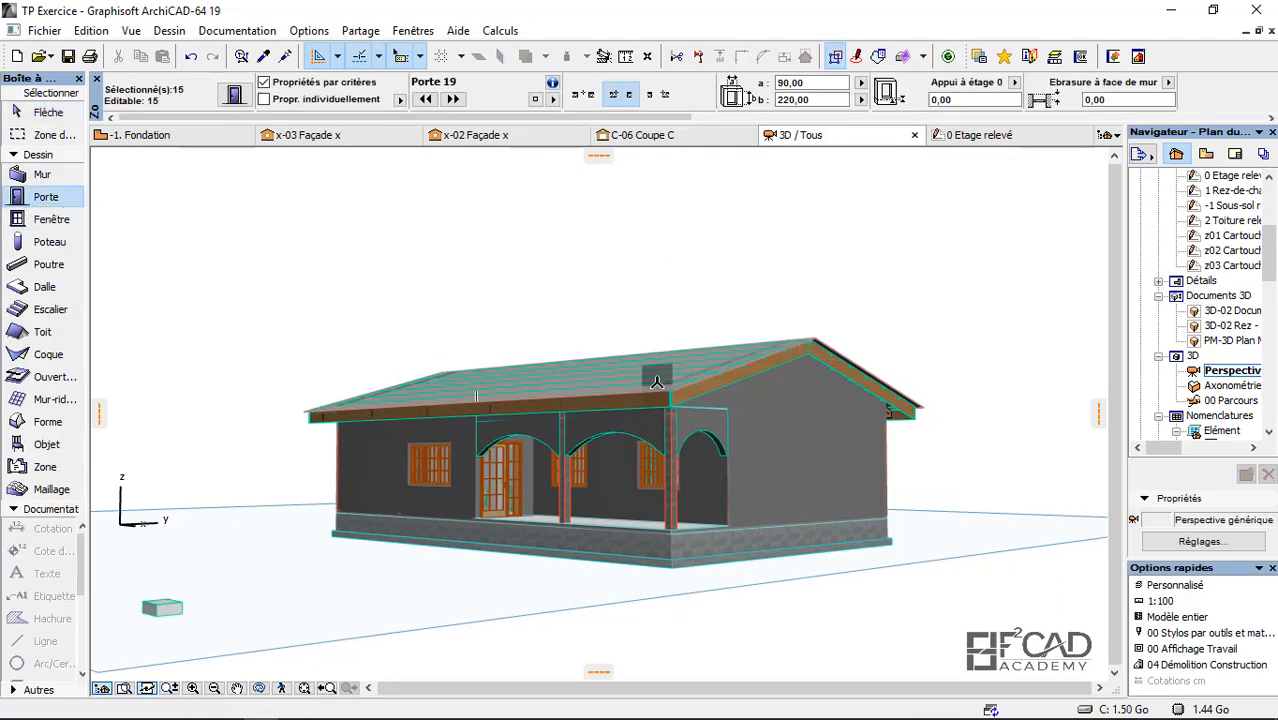
scroll(379, 446, up, 1)
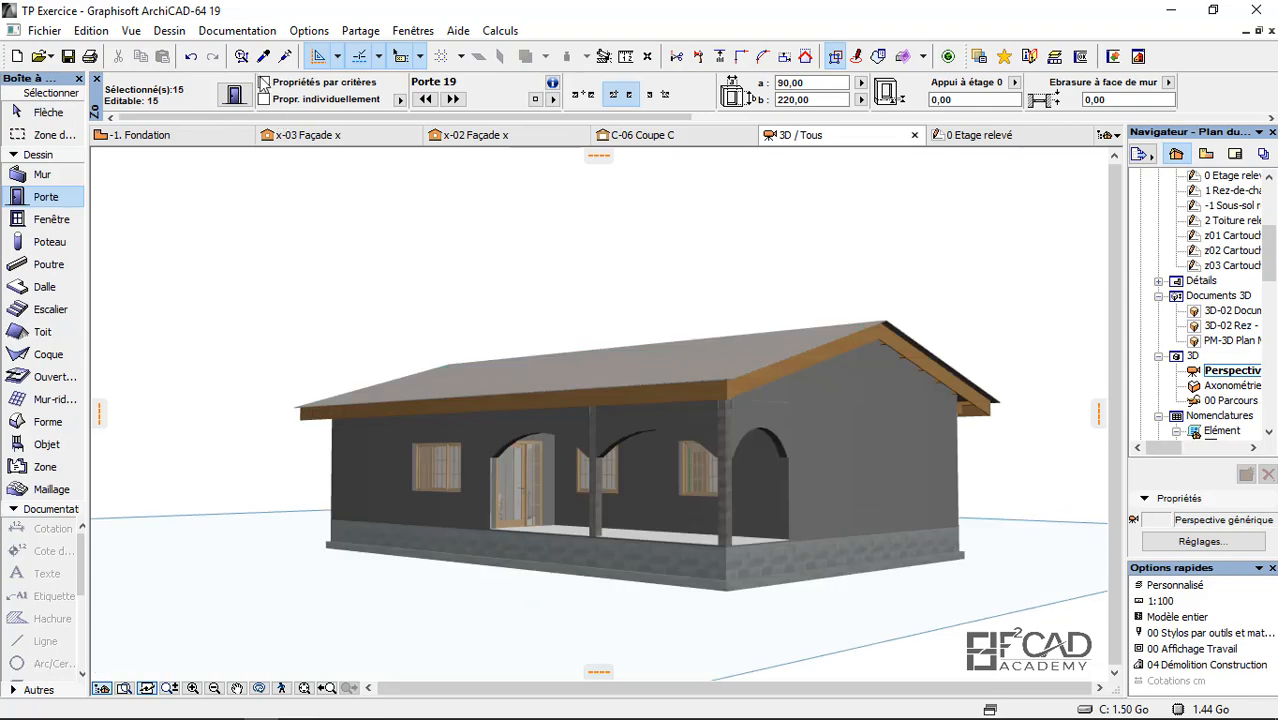
click(261, 82)
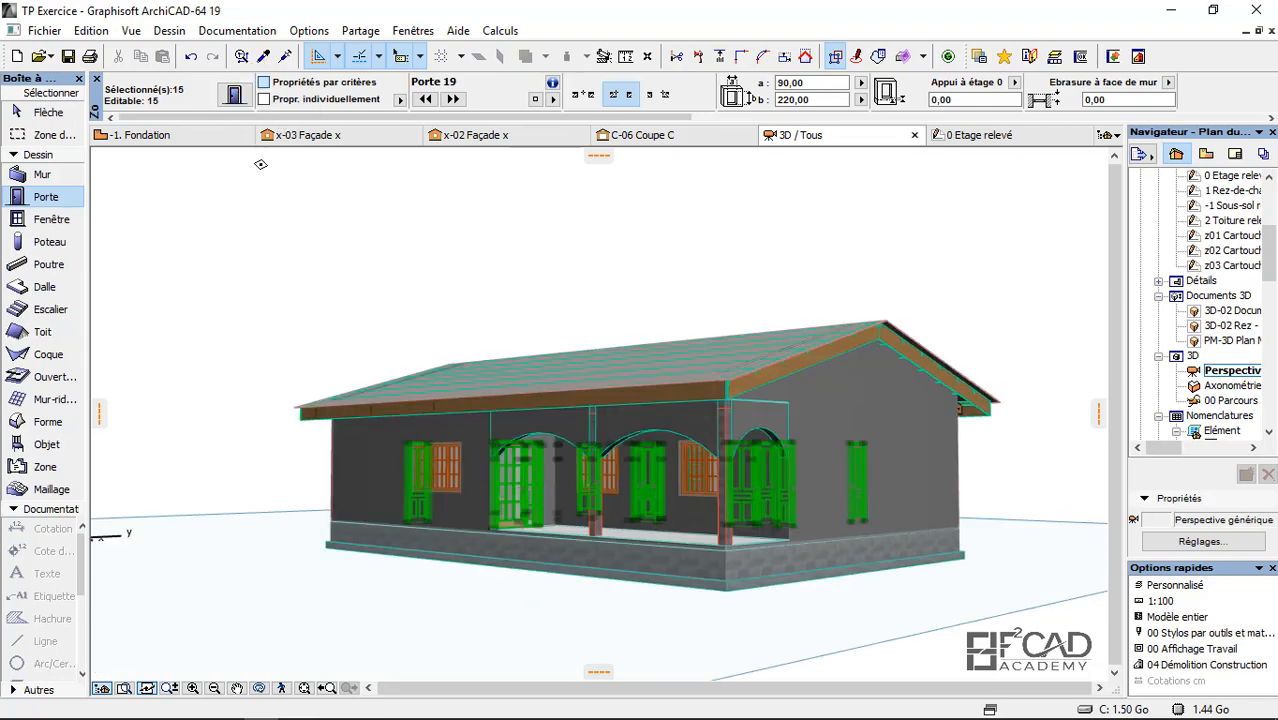
click(40, 112)
click(230, 271)
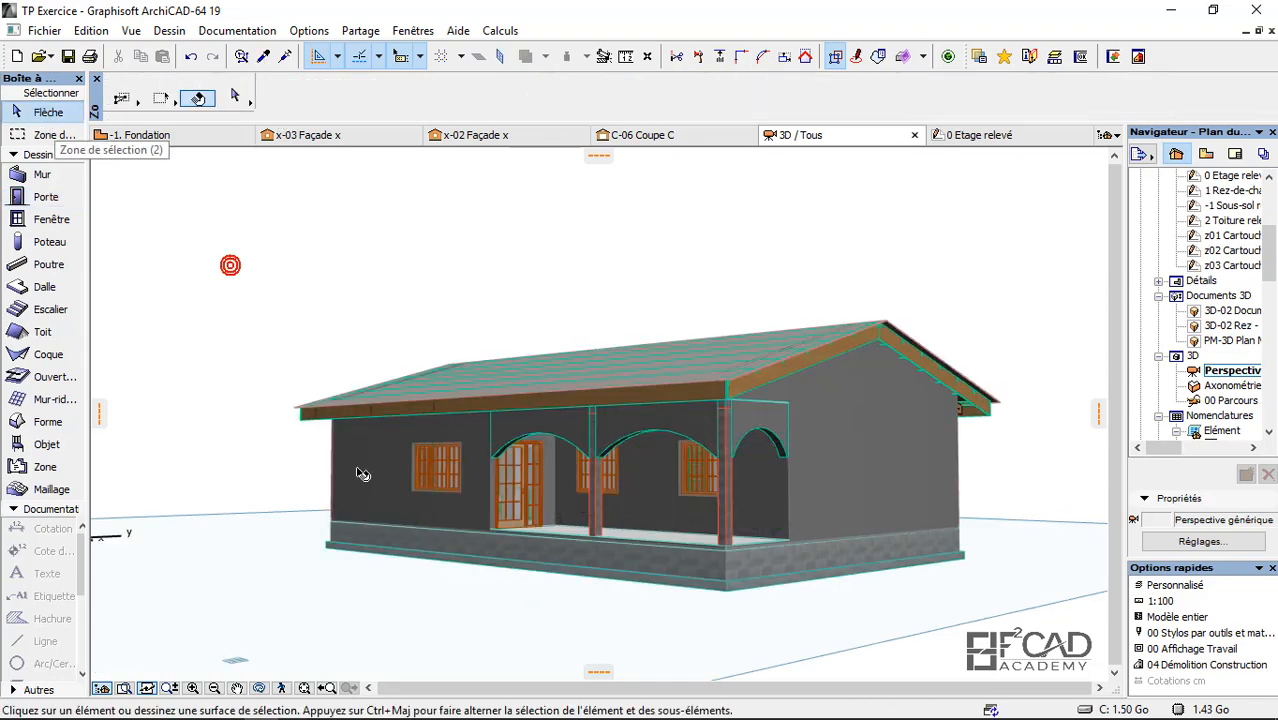
Step: Generate the DQE001 component list and examine the quantity for the 15x15 lintel reinforced concrete
shift+middle_drag(230, 271, 700, 472)
click(238, 31)
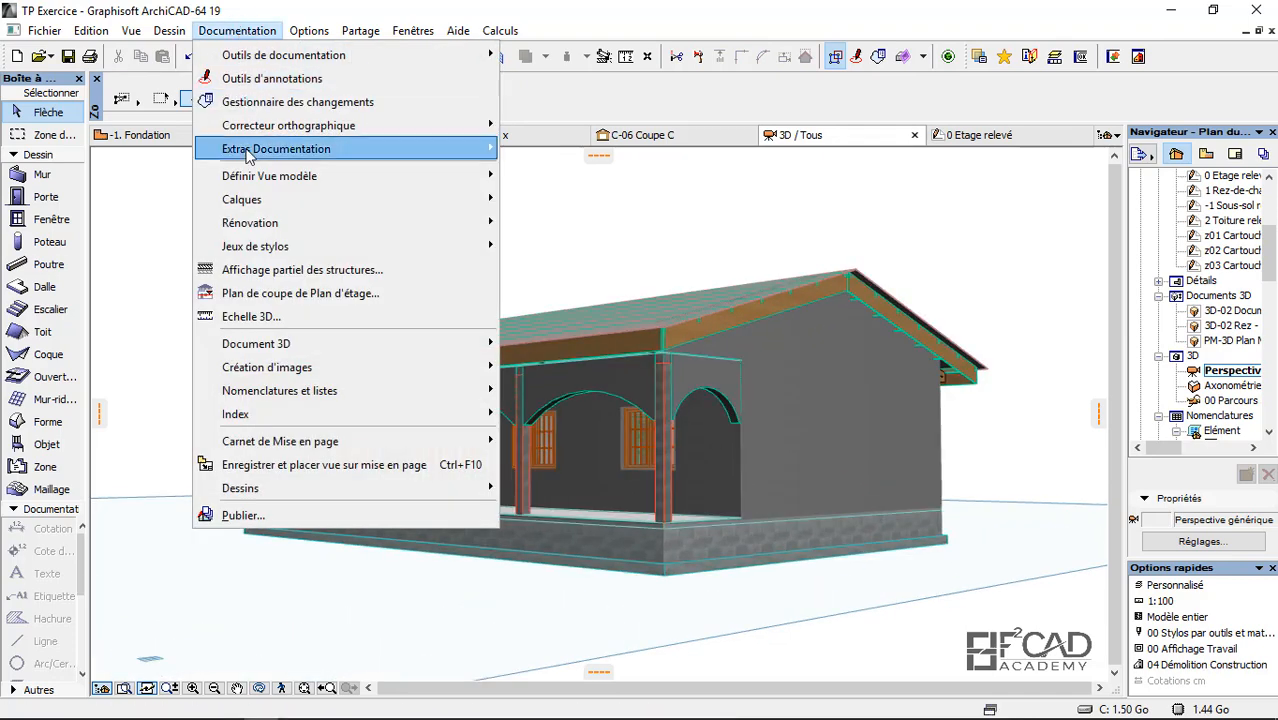
mouse_move(270, 391)
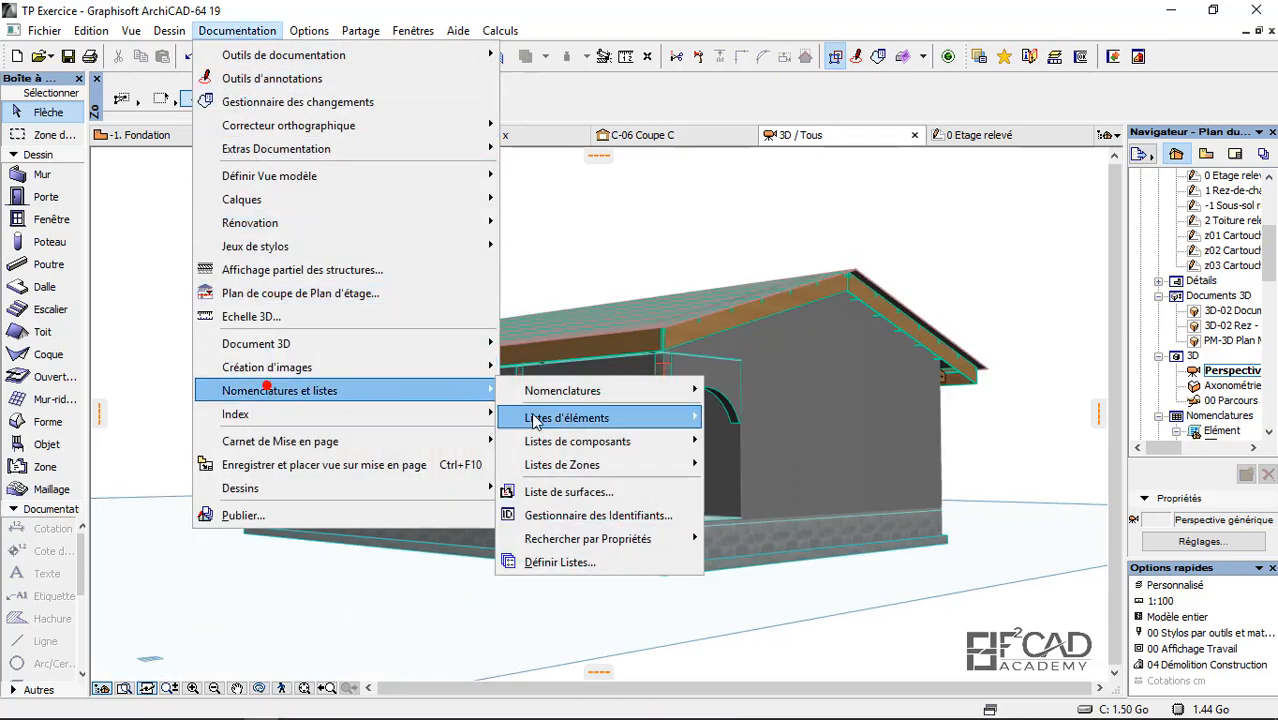
mouse_move(596, 443)
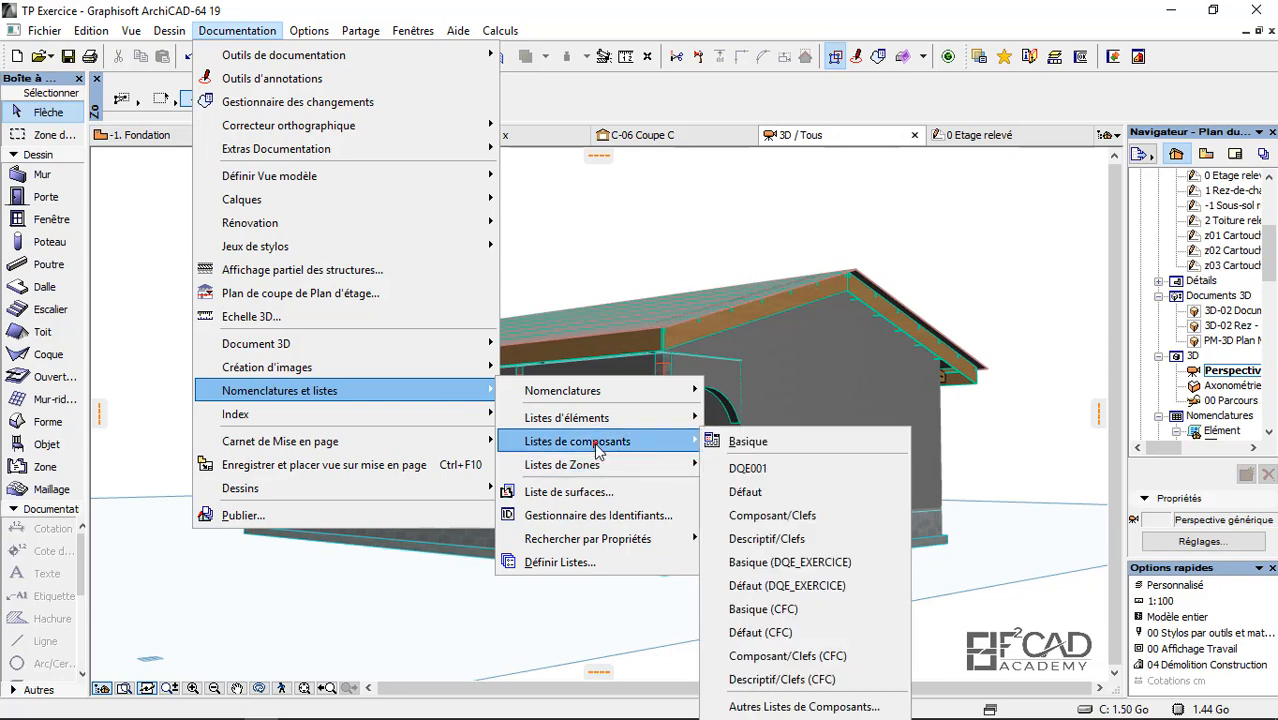
click(776, 471)
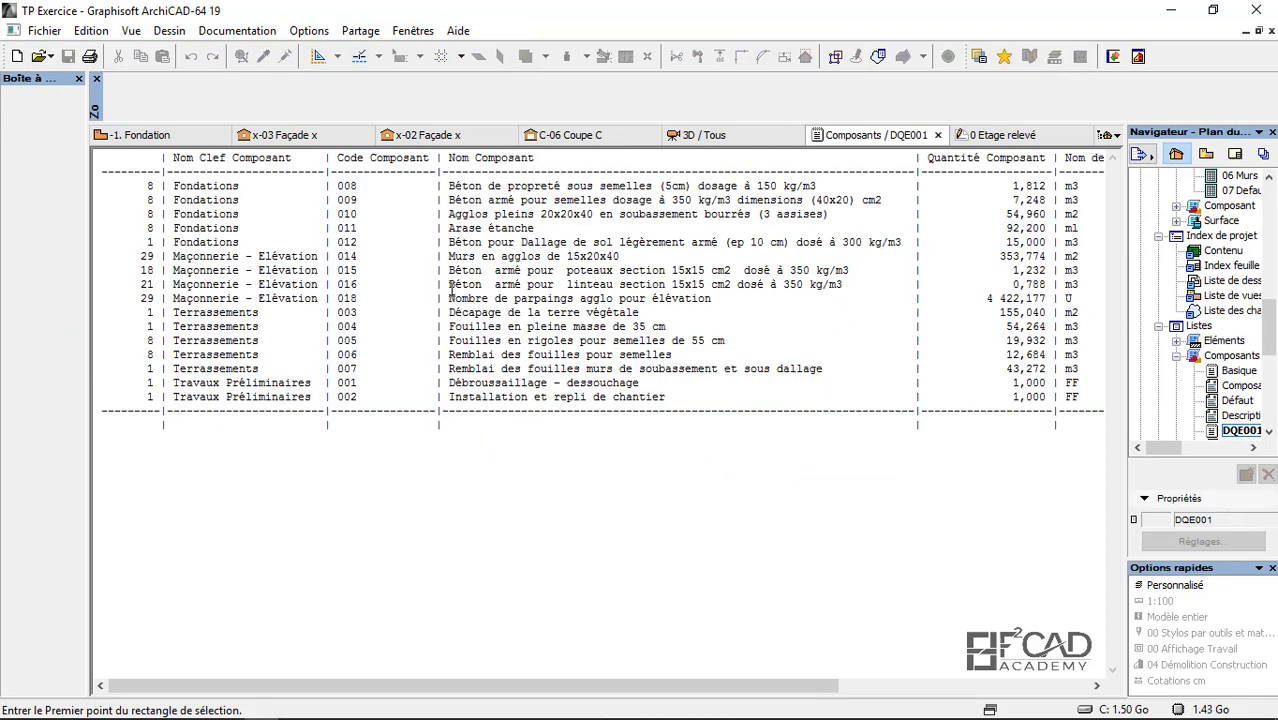
drag(449, 284, 716, 289)
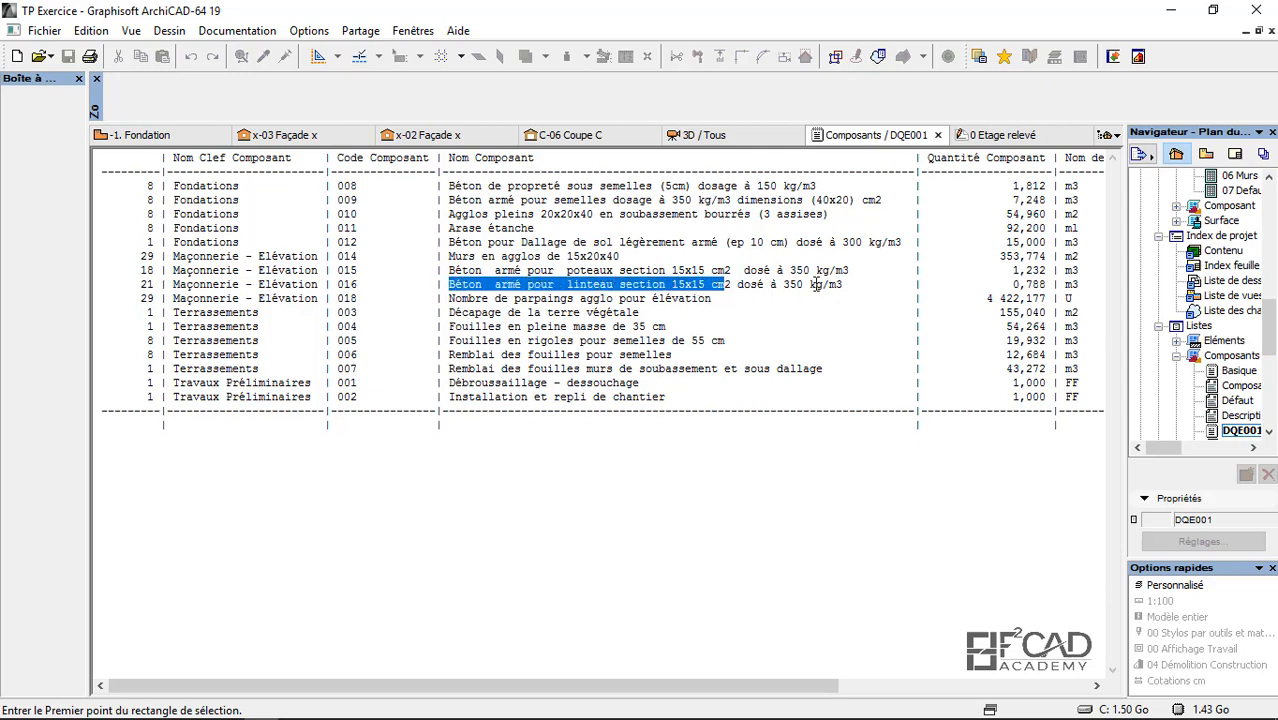
drag(1012, 284, 1048, 285)
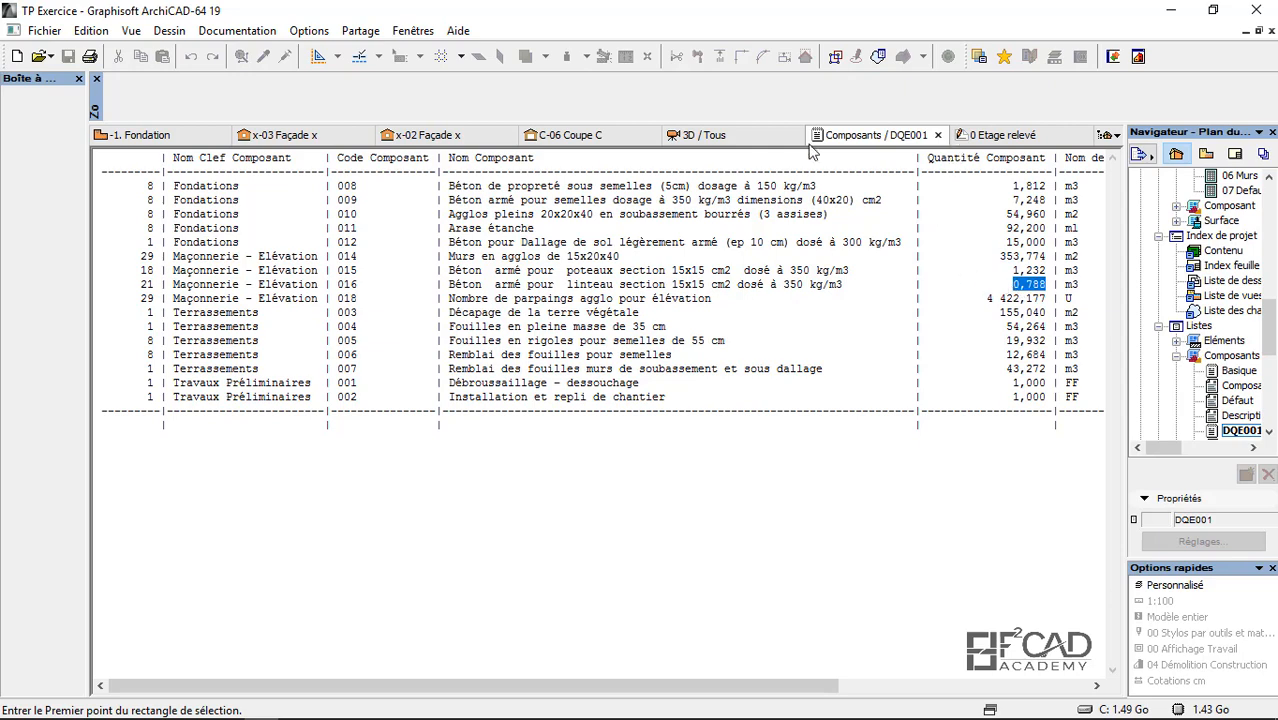
Step: Look over the house's openings in the 3D view and close the DQE001 component list
click(703, 135)
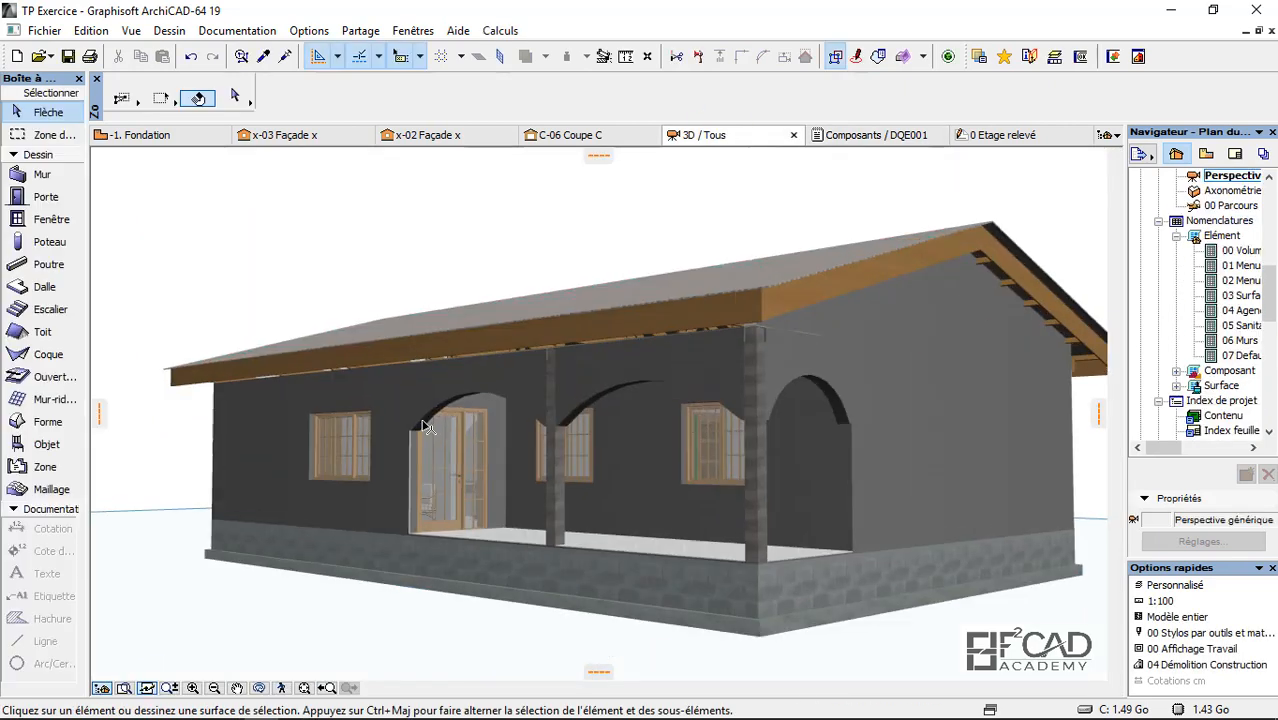
scroll(688, 425, up, 5)
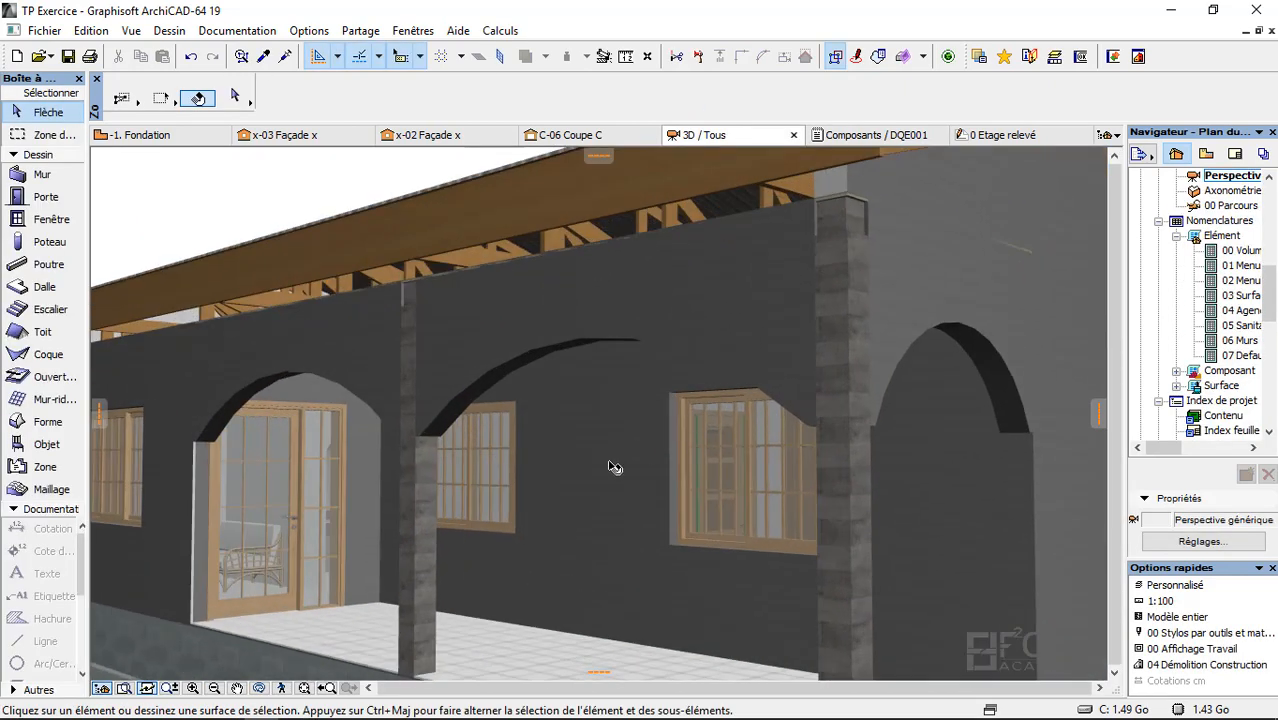
scroll(693, 466, down, 6)
scroll(545, 487, up, 4)
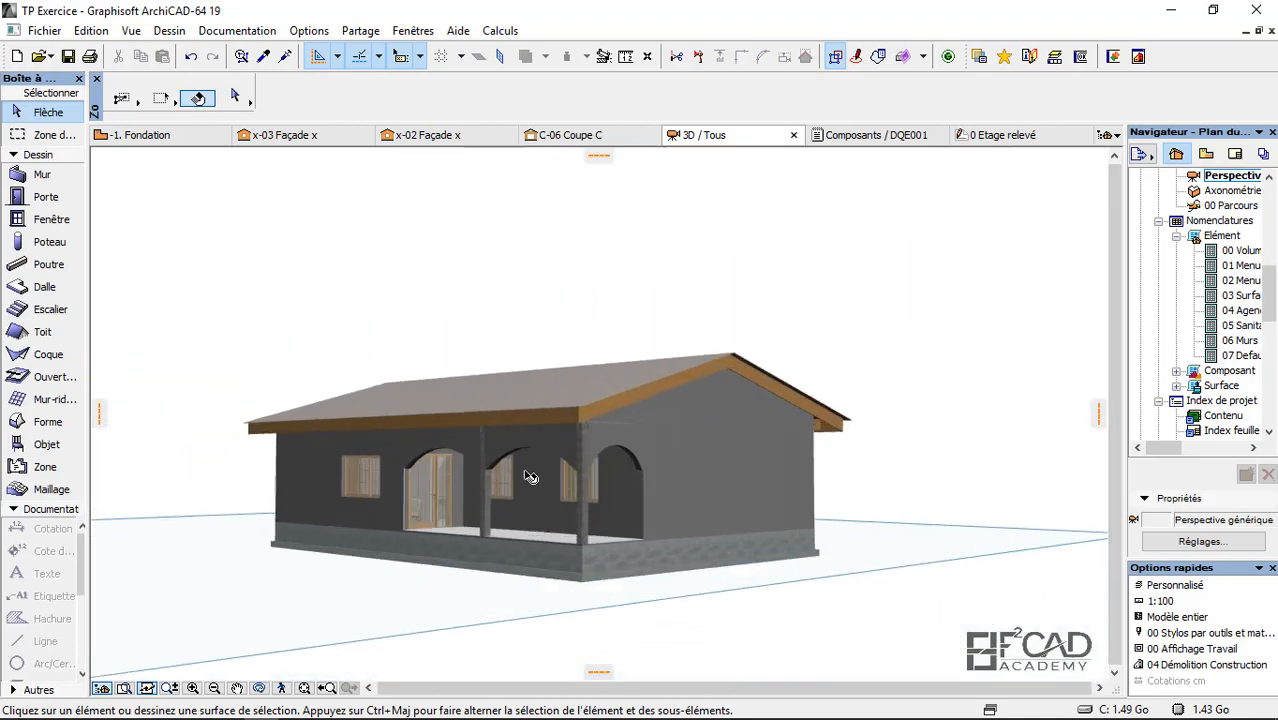
click(870, 135)
click(938, 135)
scroll(797, 455, down, 2)
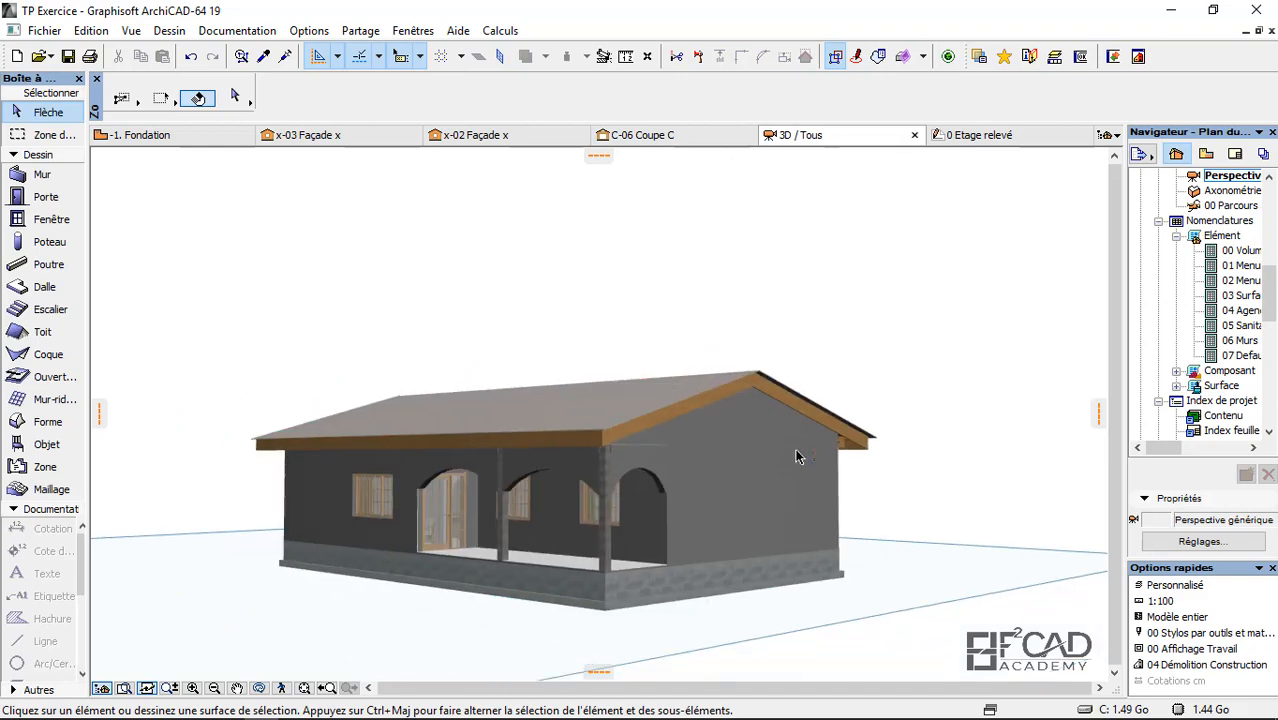
scroll(588, 566, up, 1)
Step: Switch to the Word document DEVIS ESTIMATIF ET QUANTITATIF and read the work items that follow the lintel concrete, starting with the chainage haut
click(297, 713)
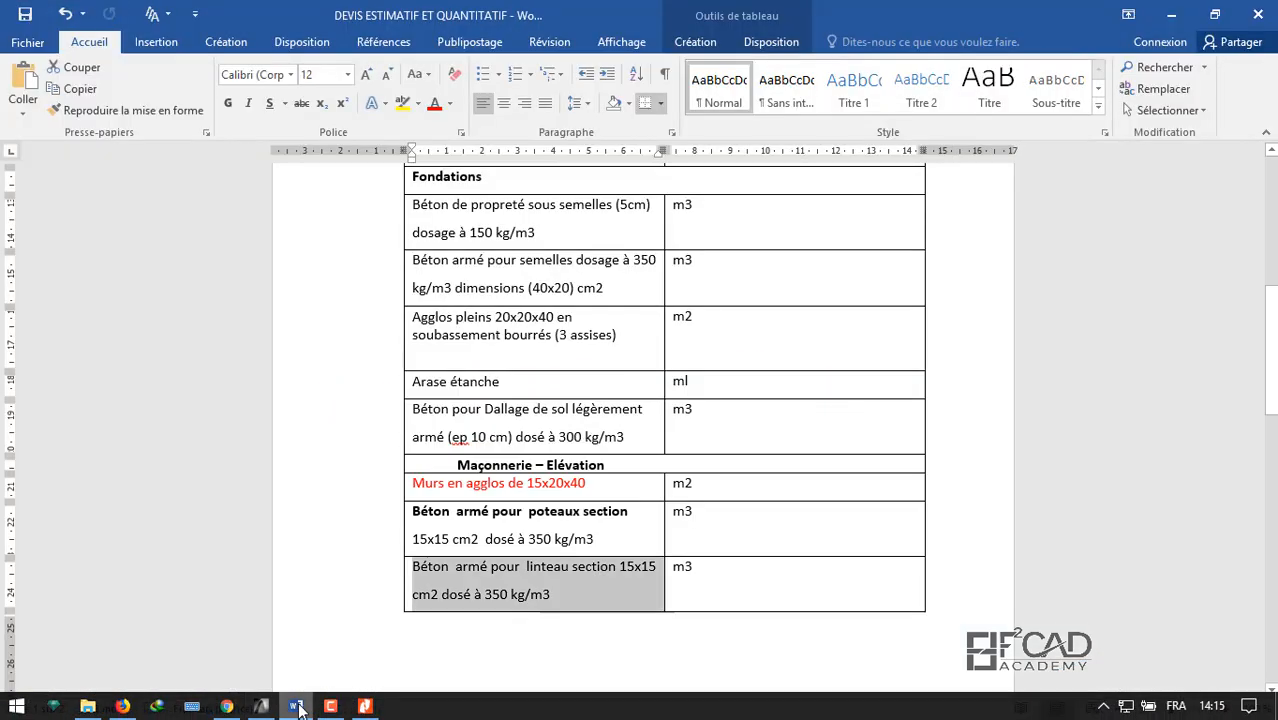
scroll(527, 578, down, 3)
scroll(527, 578, down, 6)
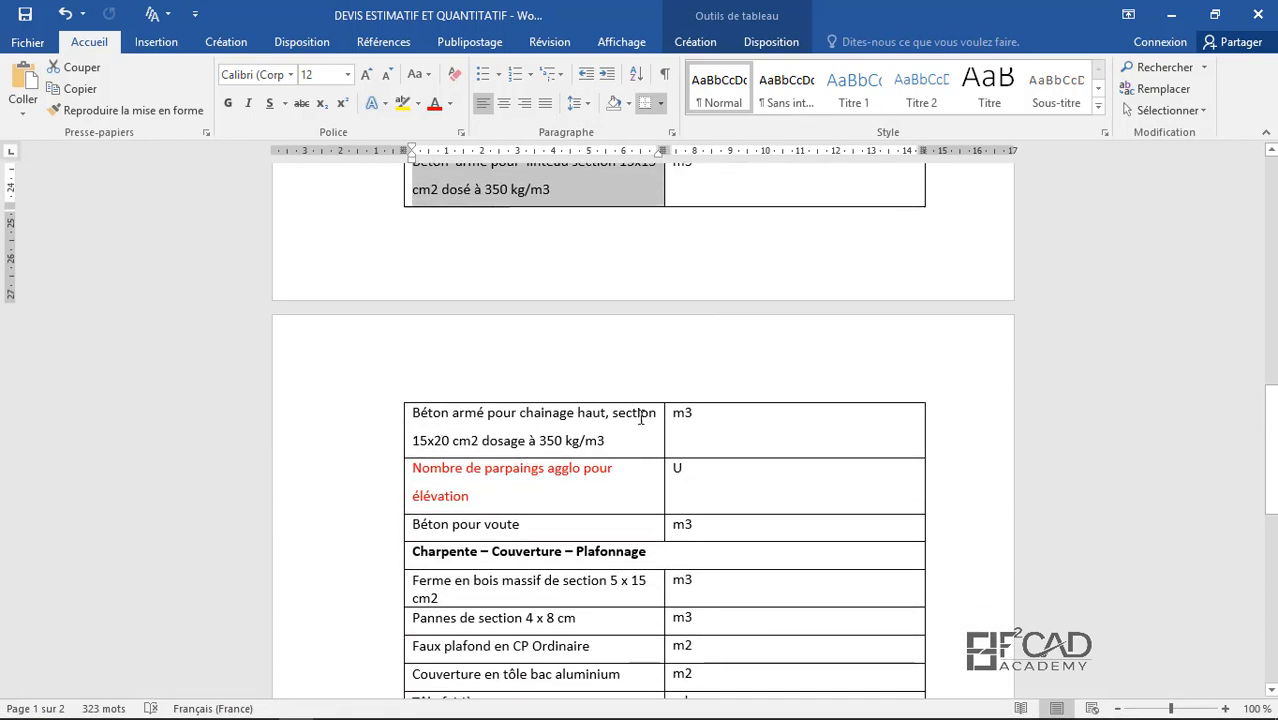
click(640, 417)
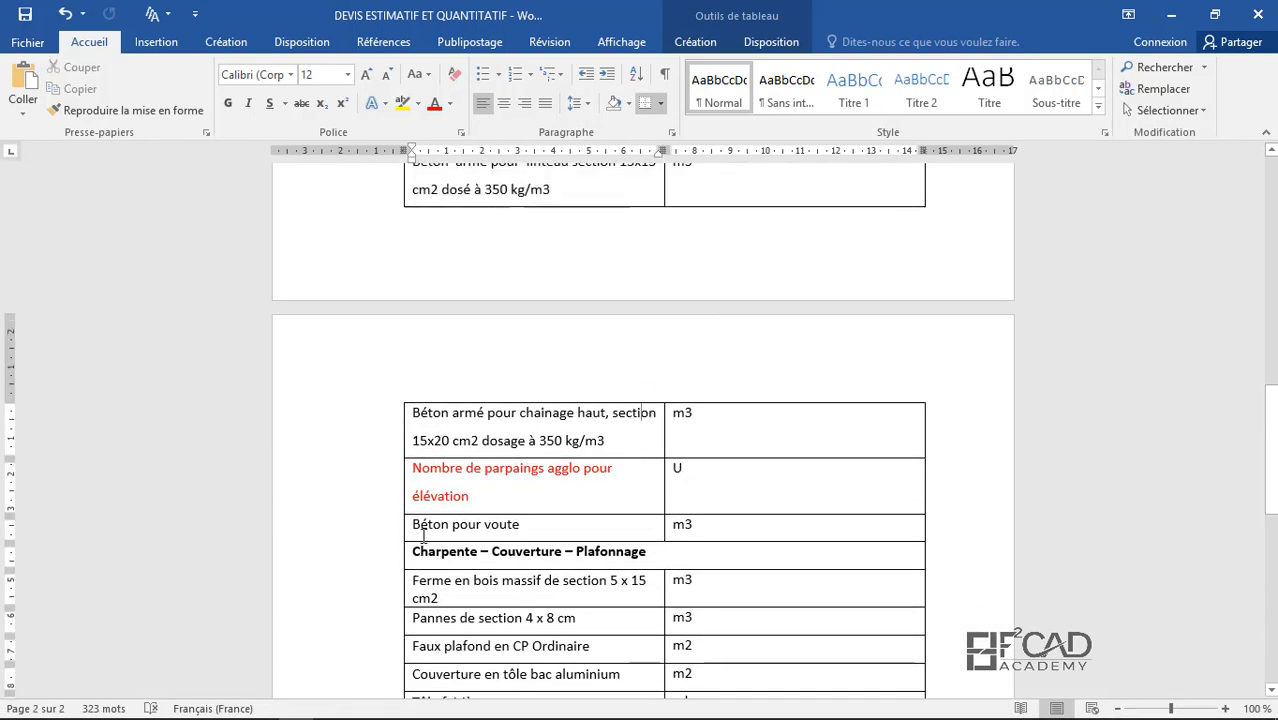
click(1170, 14)
Step: Switch to ArchiCAD and create a new property object with one blank component entry
scroll(587, 430, up, 5)
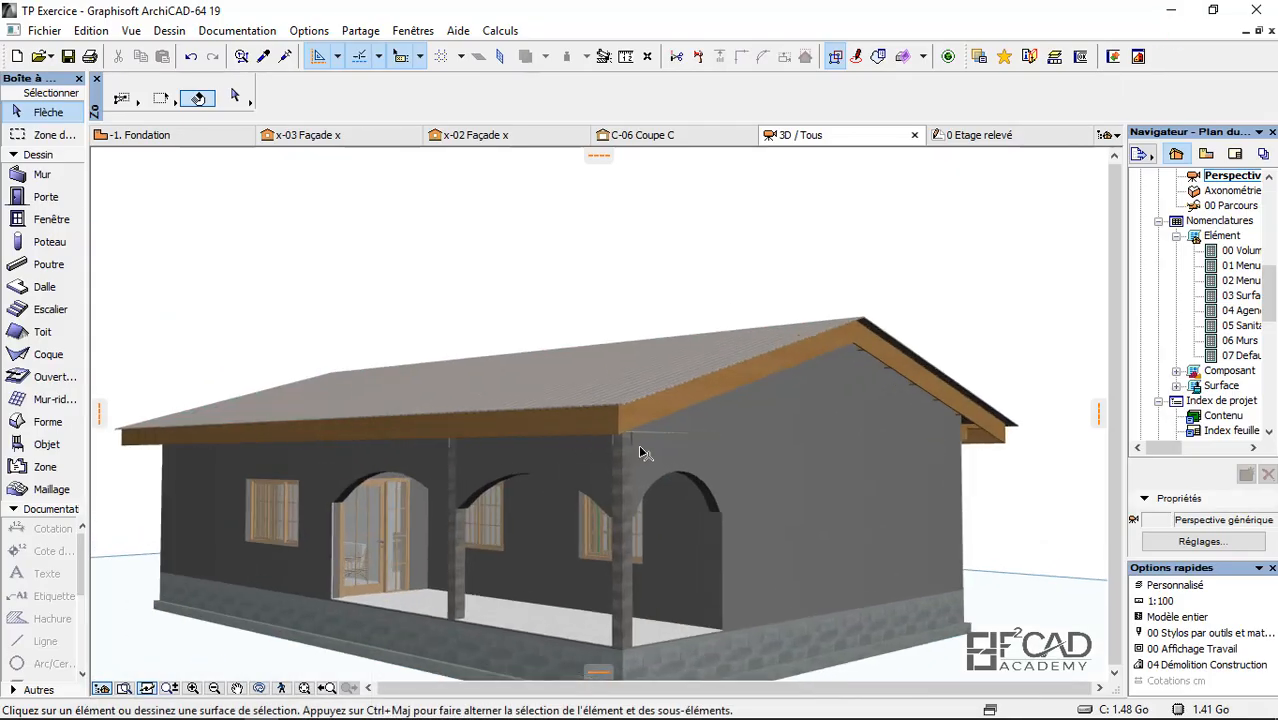
scroll(650, 440, down, 5)
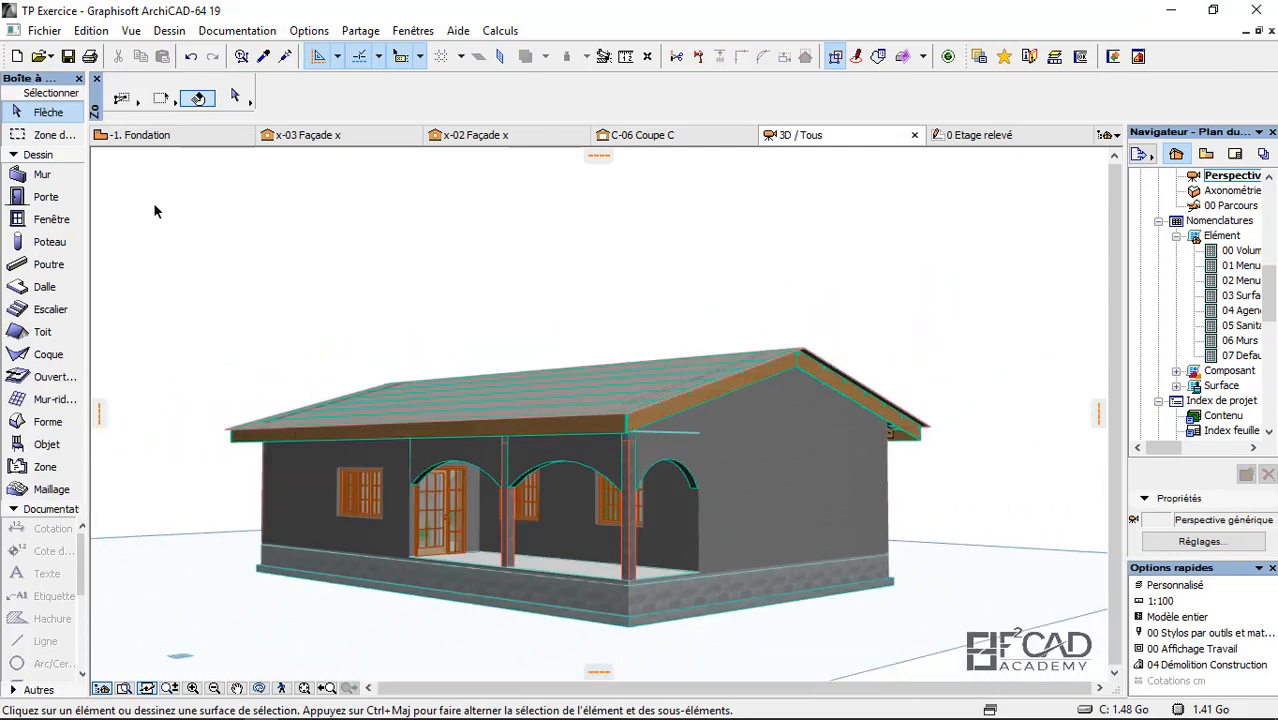
click(500, 30)
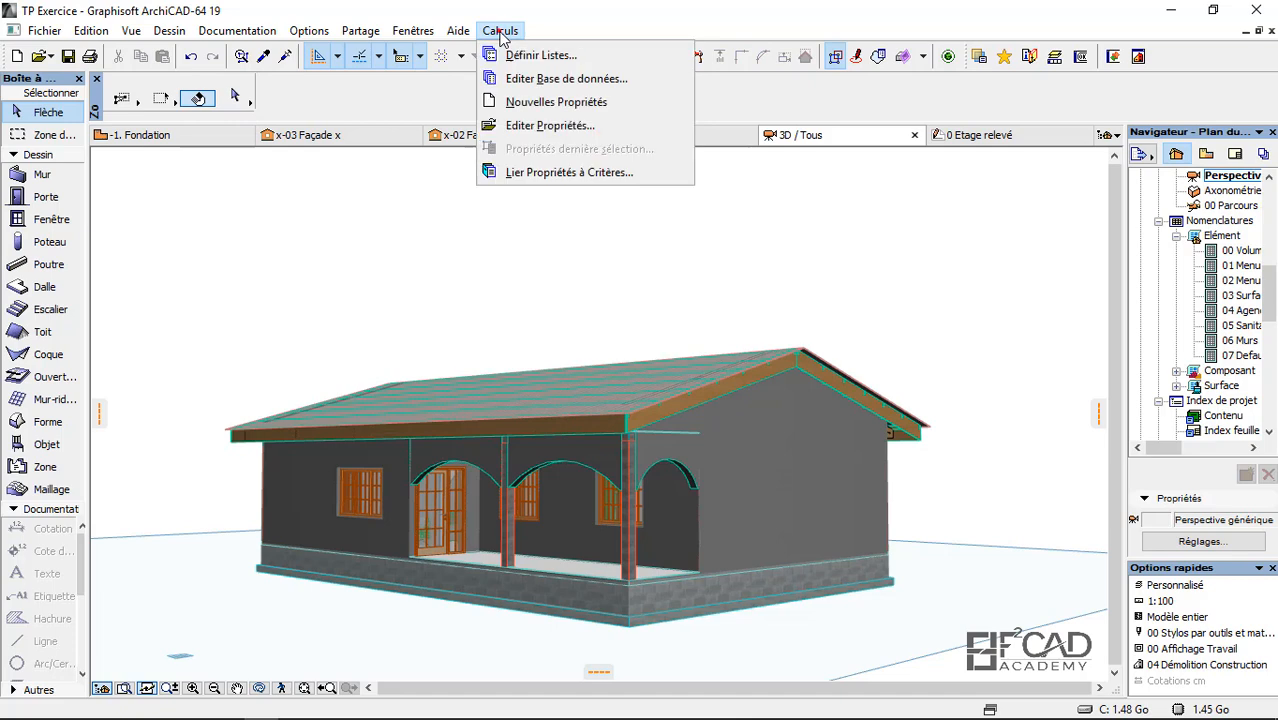
click(521, 103)
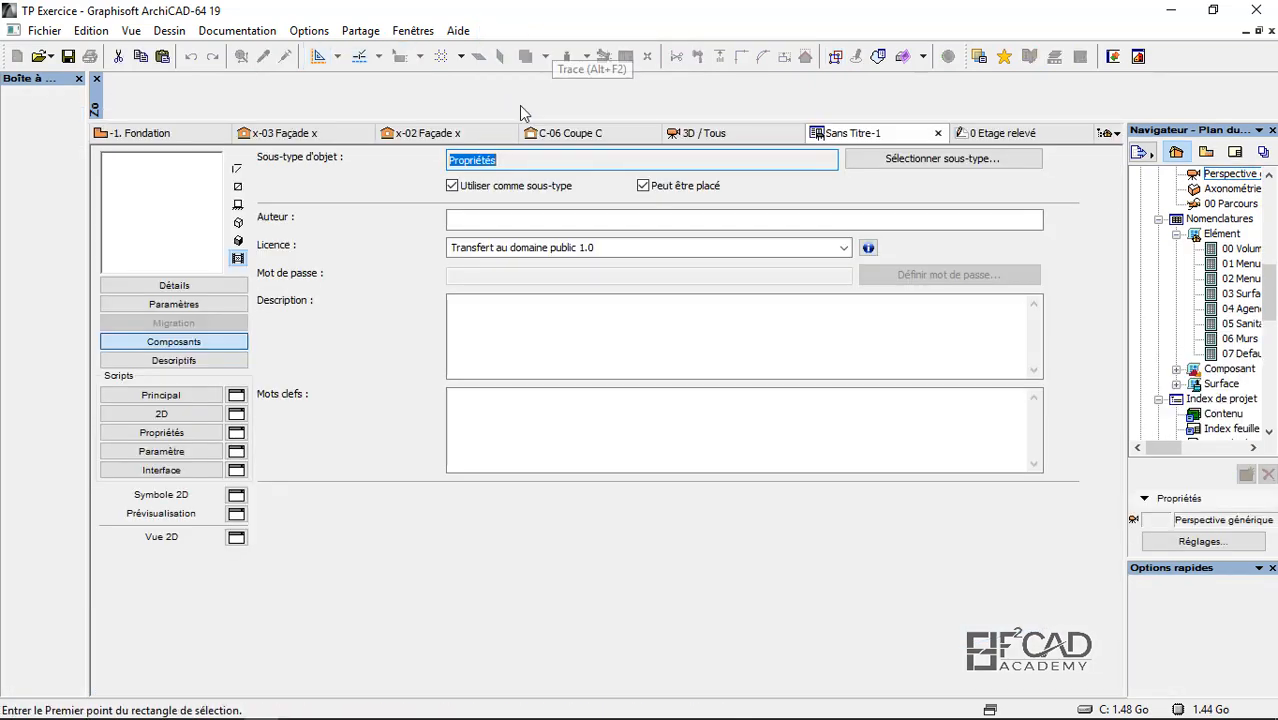
click(174, 342)
click(290, 159)
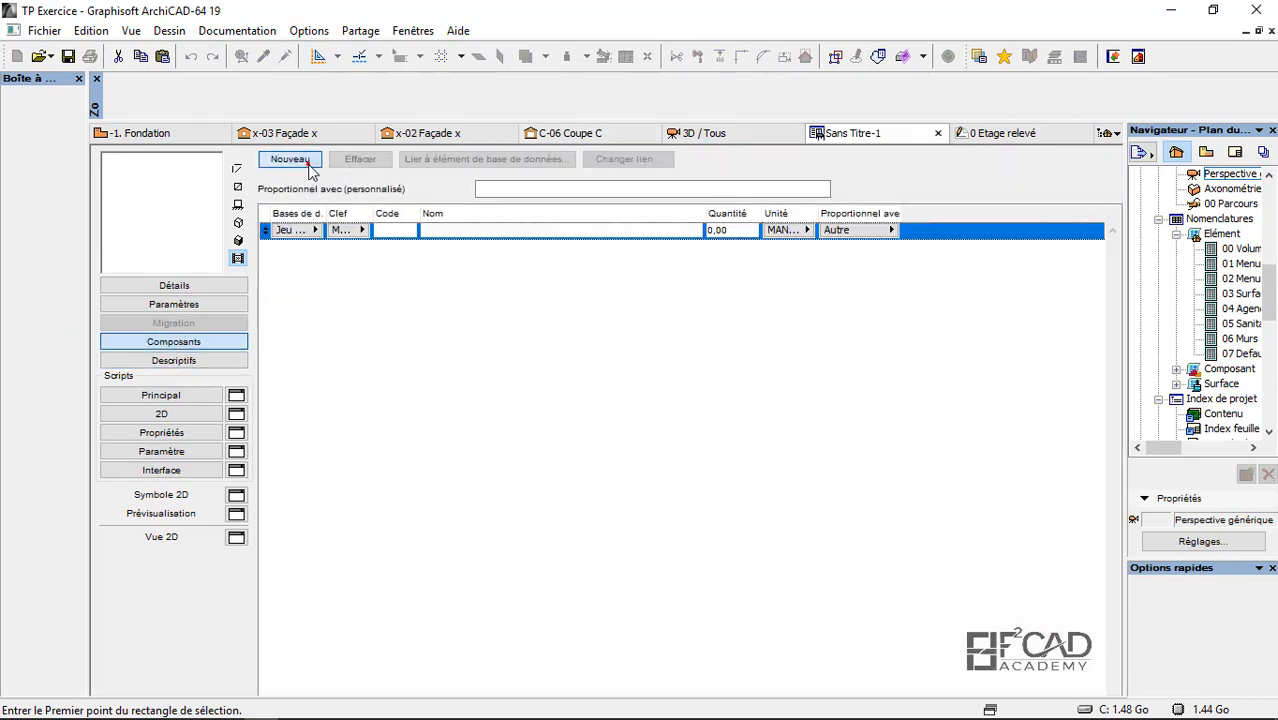
Step: Link the component to "Béton armé pour chainage haut, section 15x20 cm2 dosage à 350 kg/m3" from DQE_EXERCICE, Maçonnerie - Elévation, keeping it proportional to Volume
click(463, 160)
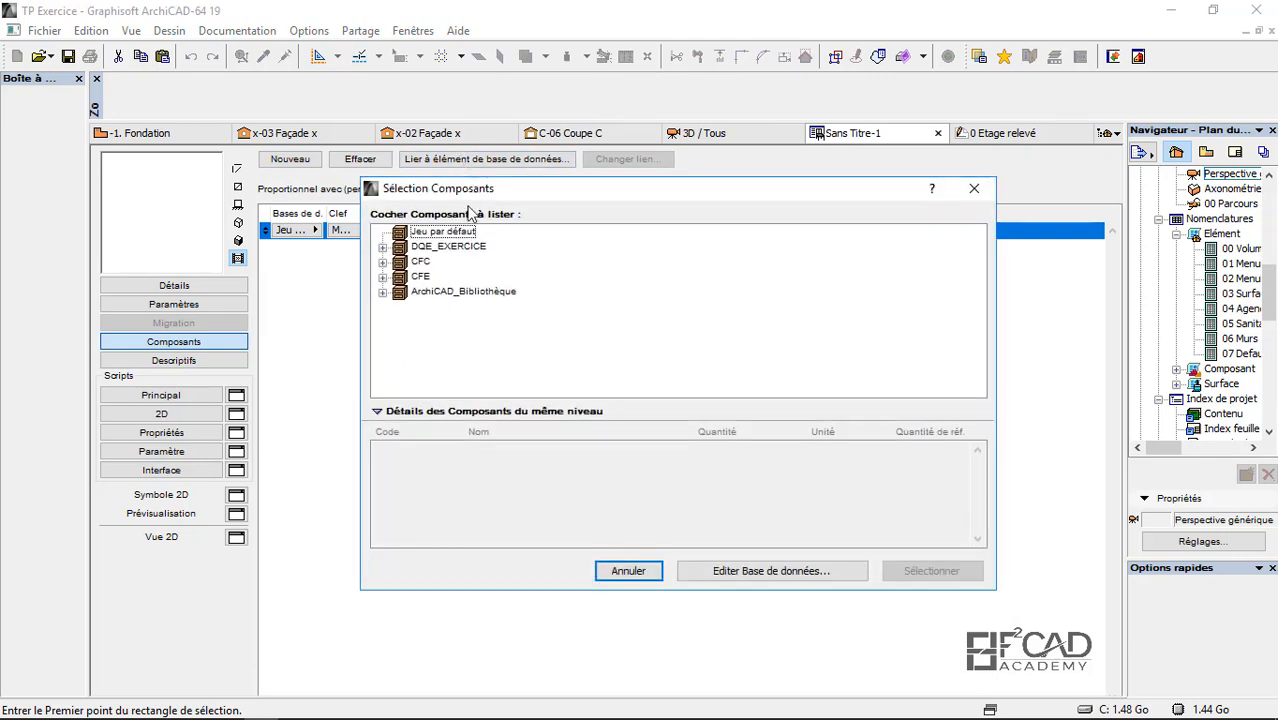
click(405, 246)
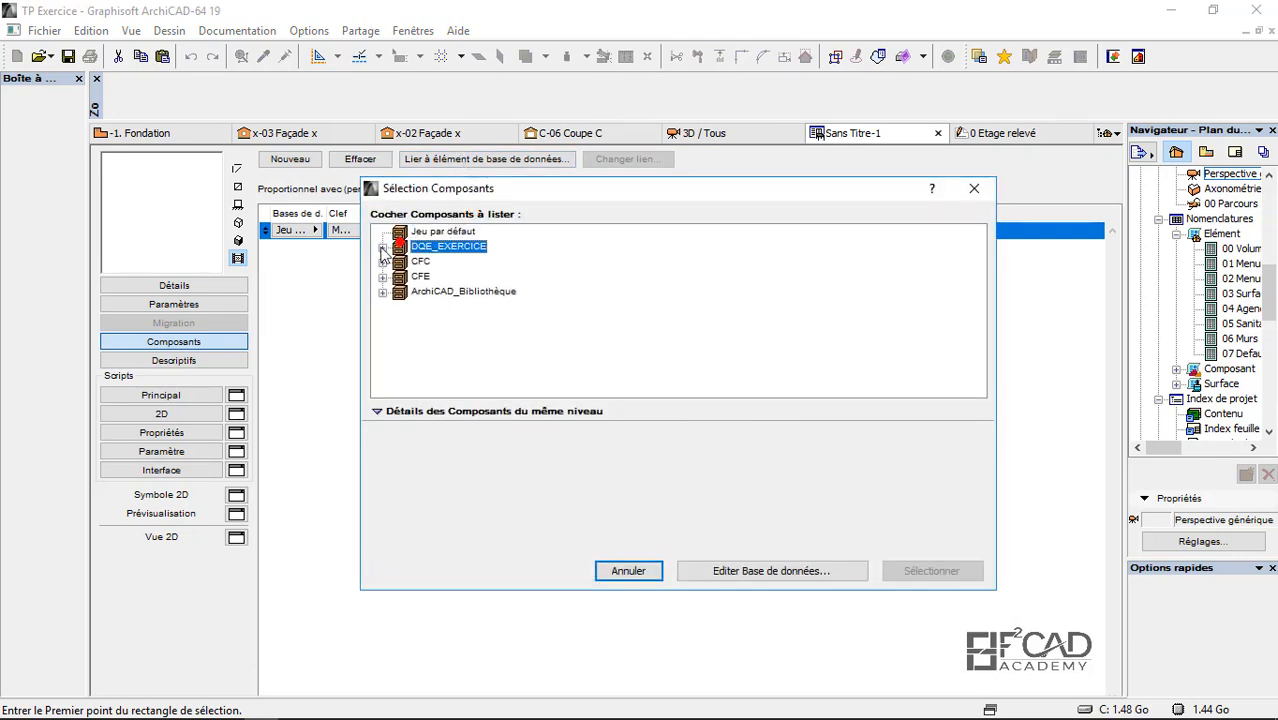
click(382, 247)
click(430, 307)
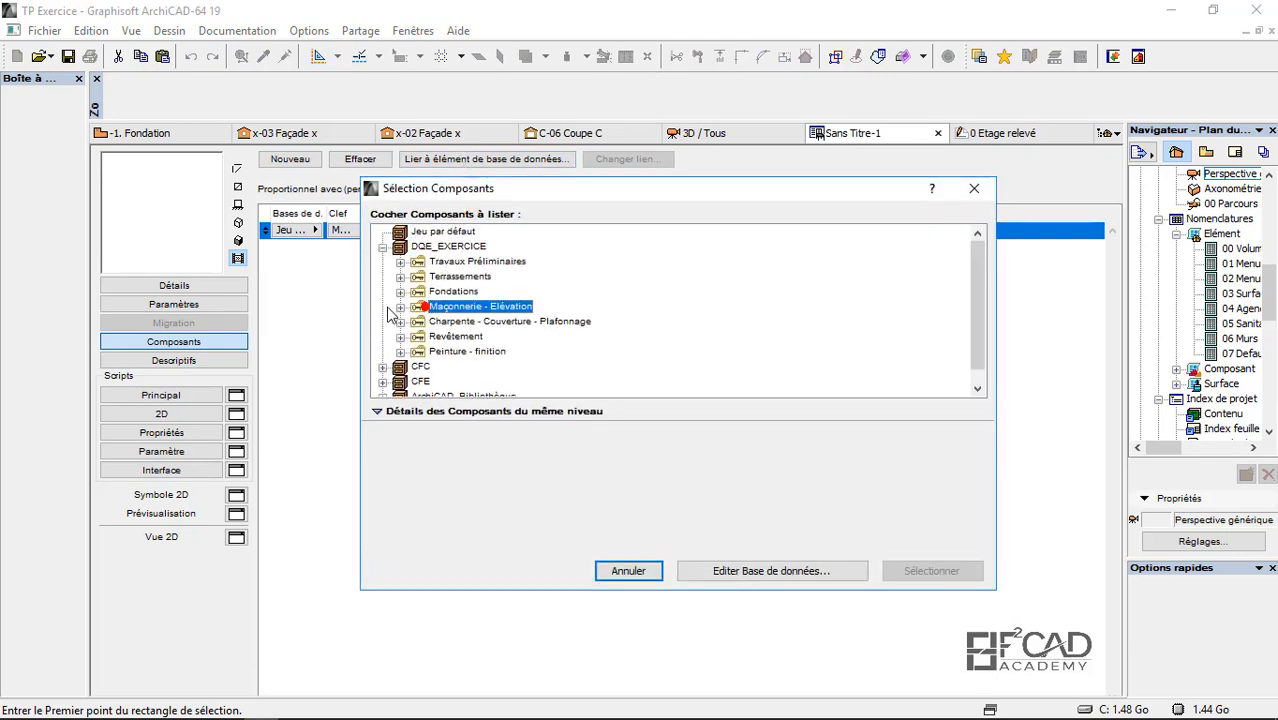
click(400, 306)
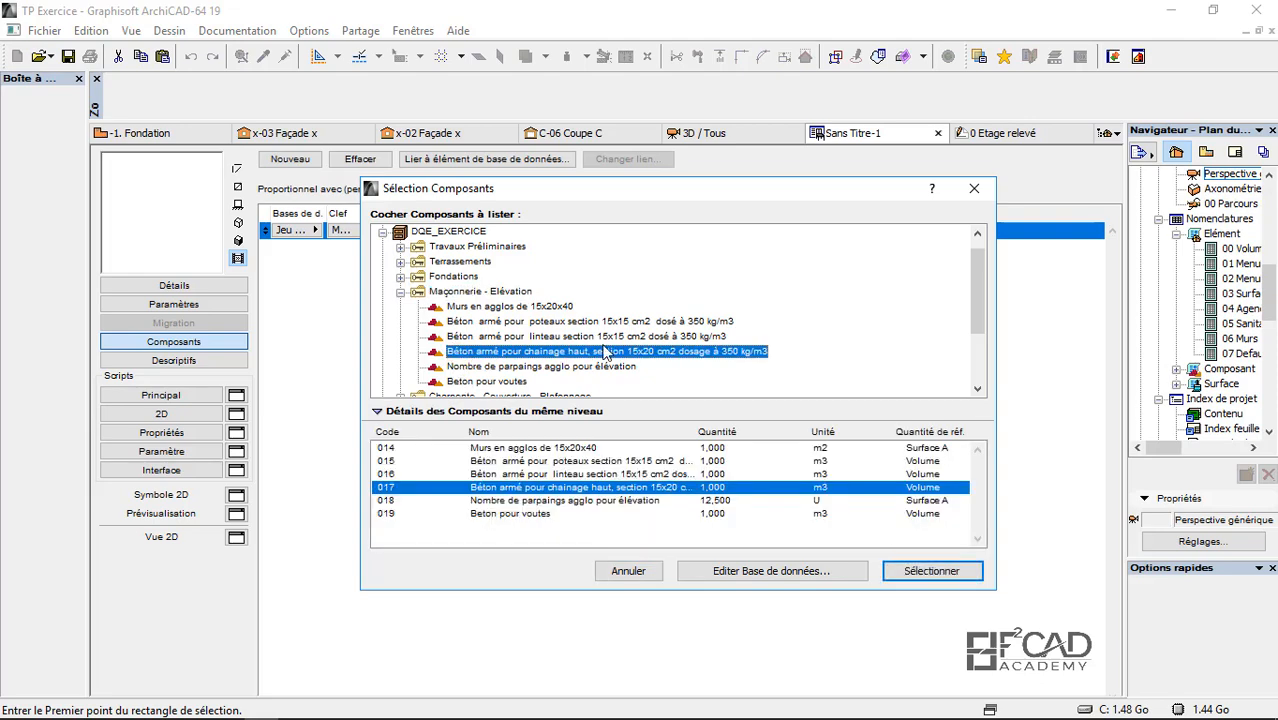
click(913, 573)
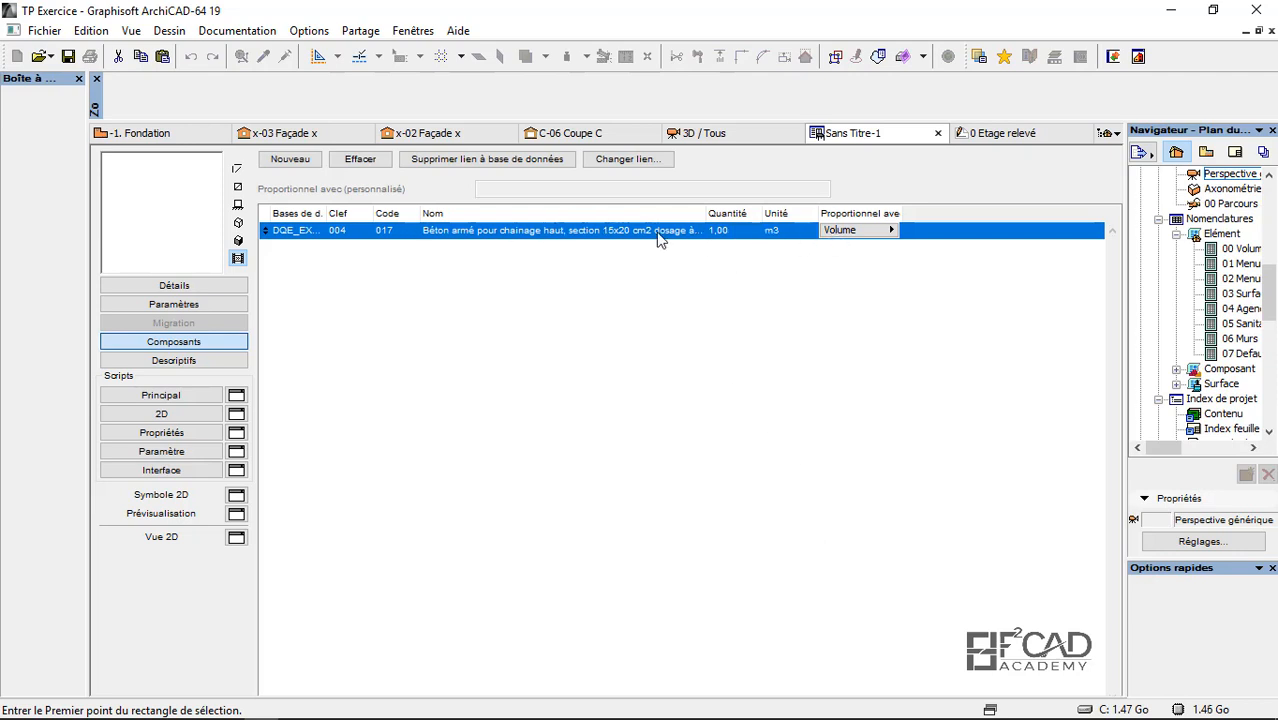
click(878, 231)
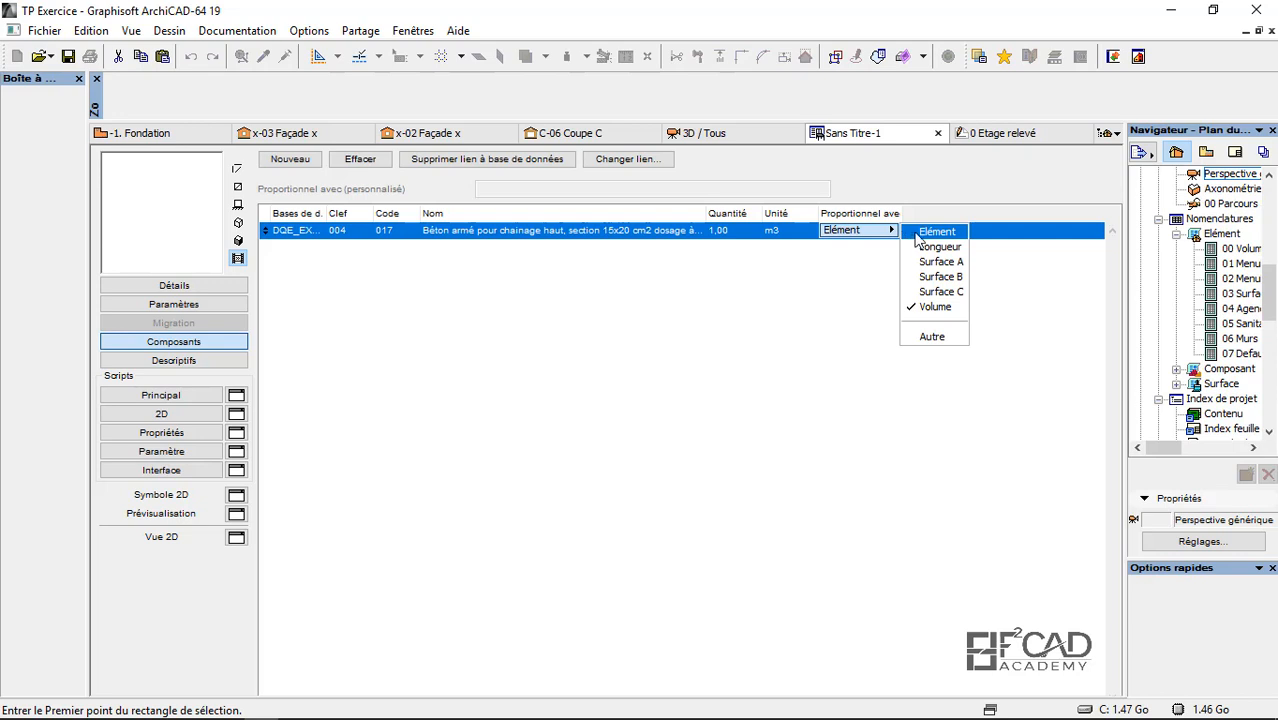
click(820, 264)
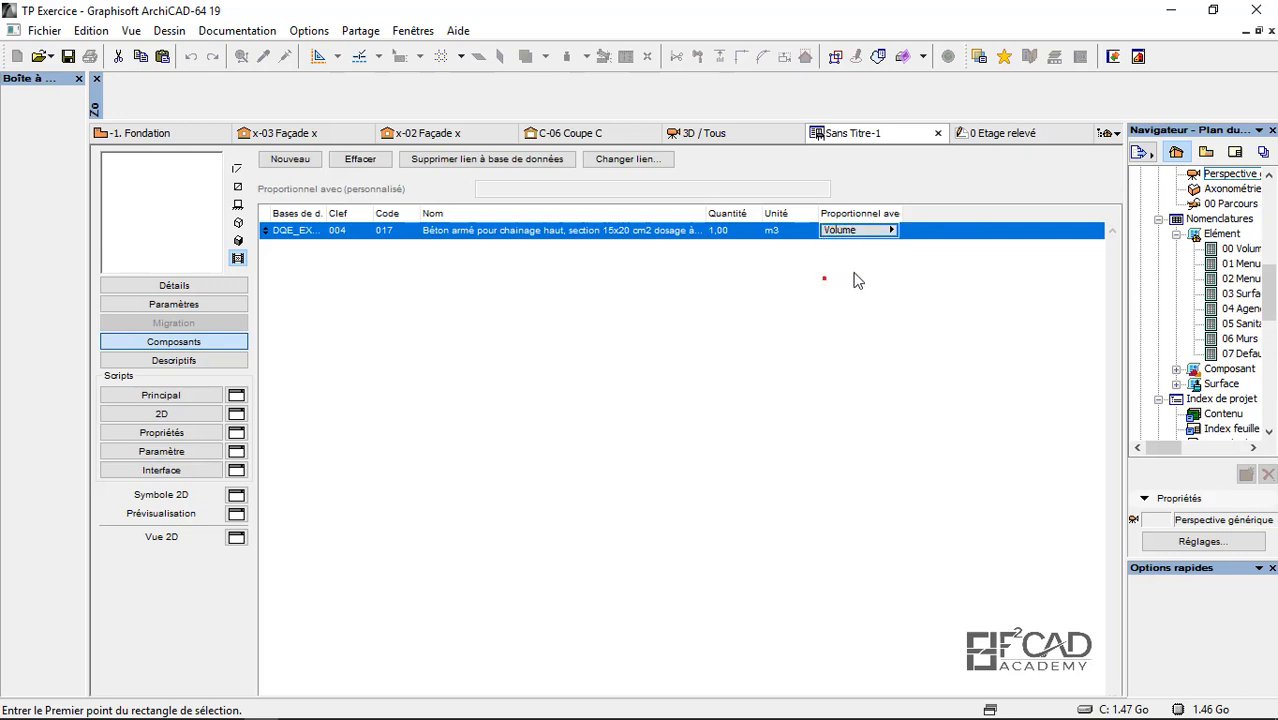
Step: Check the house's upper tie beam area in 3D, then close the property object and save it as Chainage in the Bibliothèque emboîtée
click(763, 136)
scroll(583, 444, up, 5)
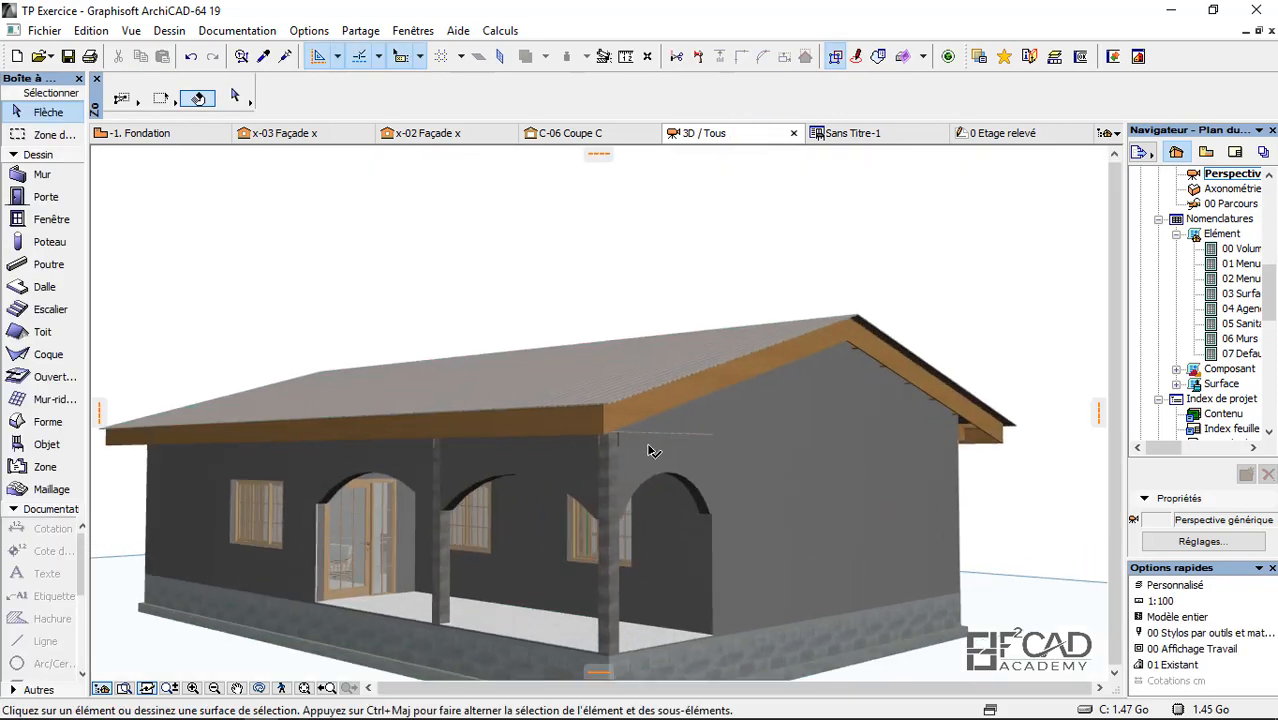
scroll(578, 420, up, 3)
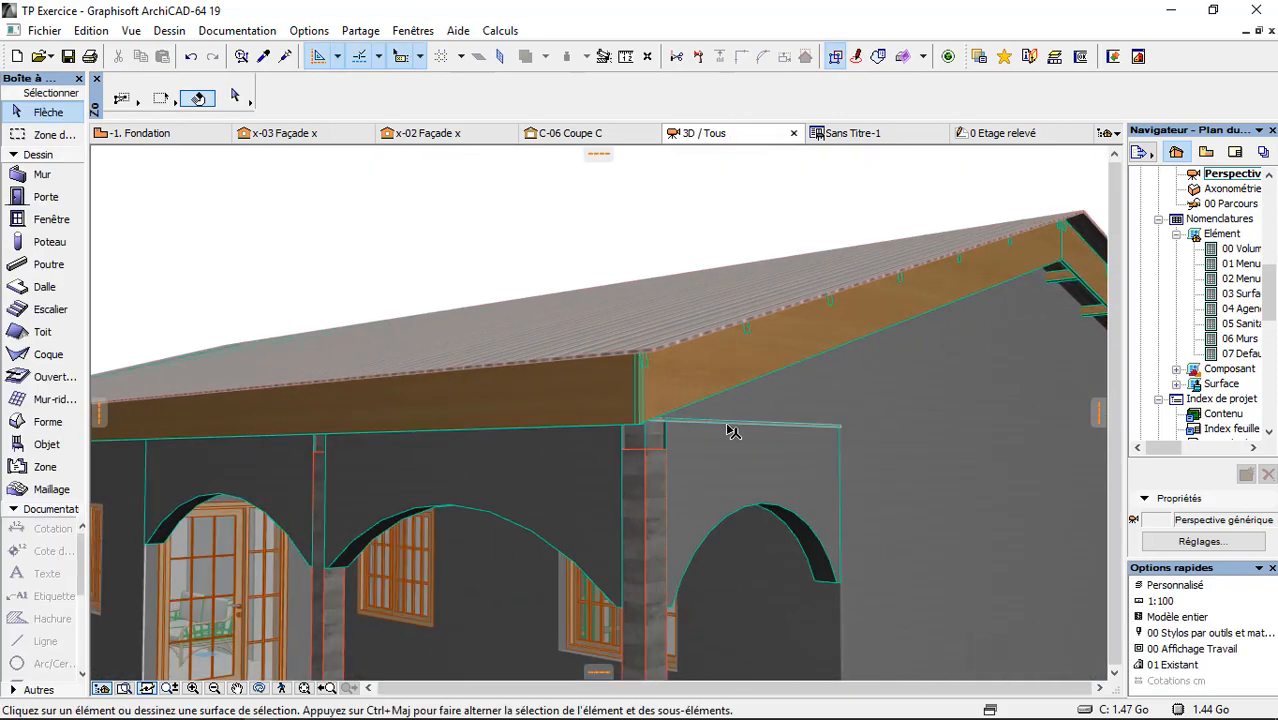
scroll(668, 450, down, 5)
key(ctrl+a)
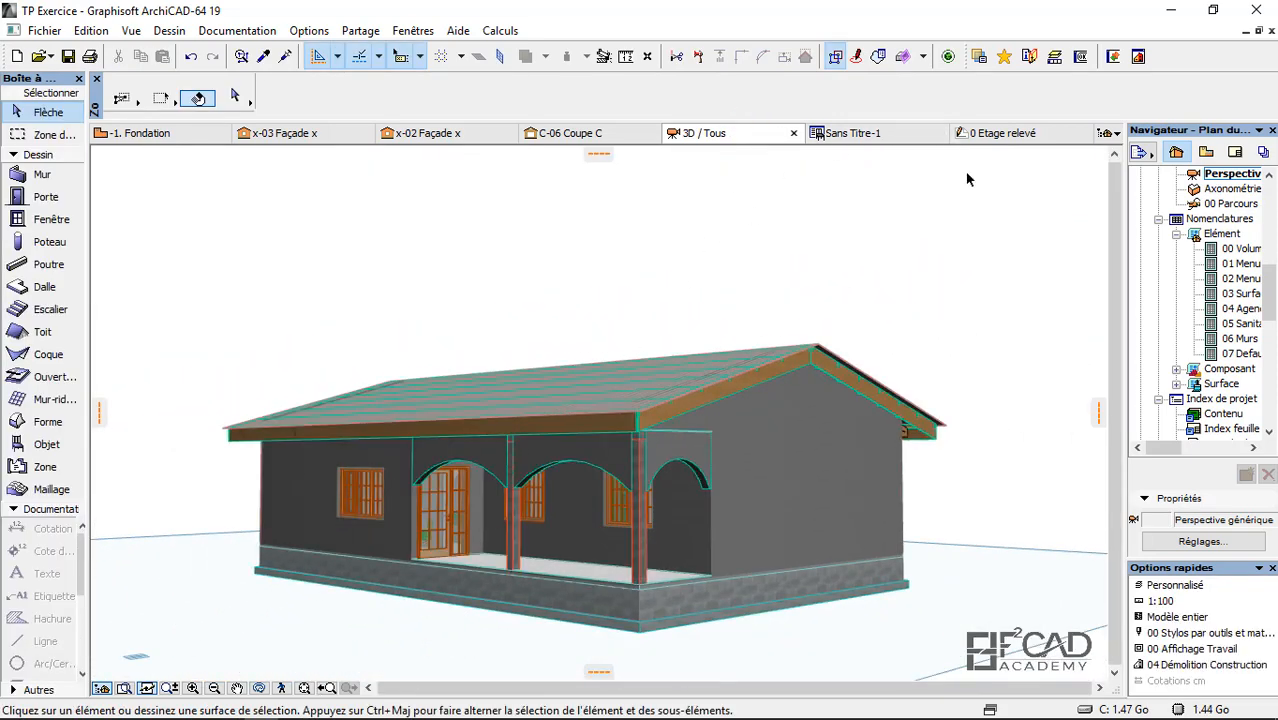
click(862, 134)
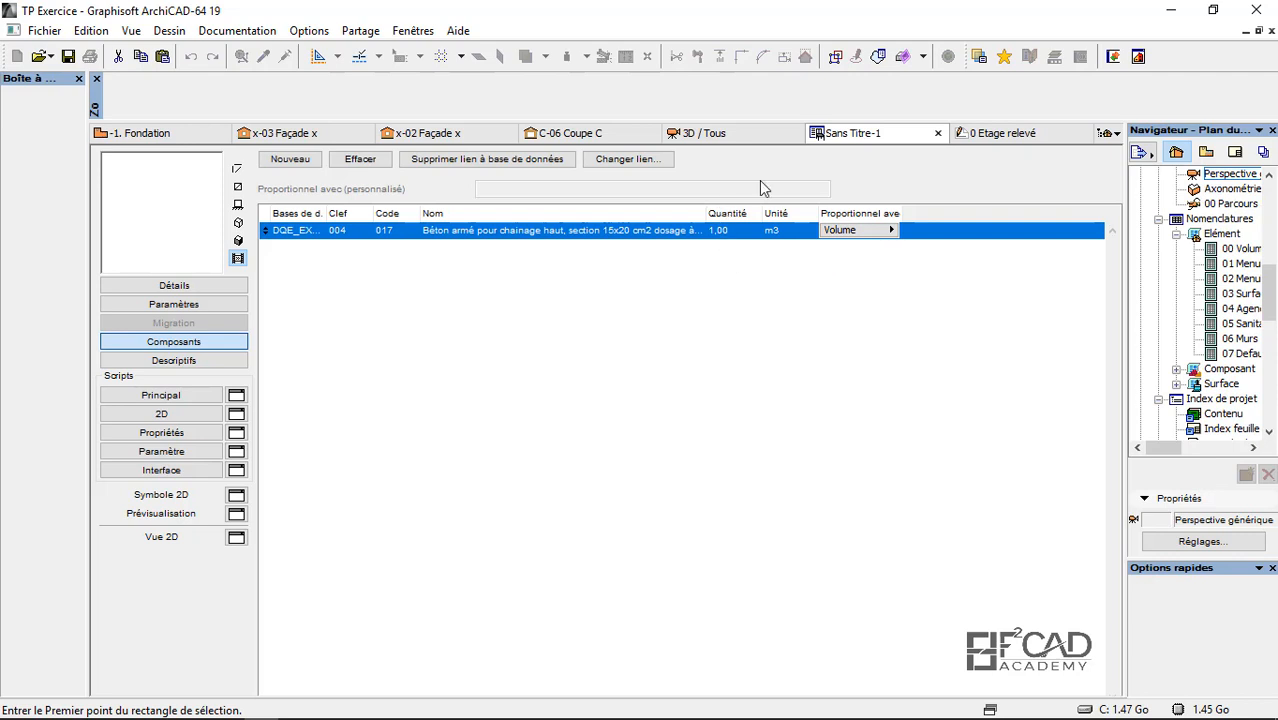
click(938, 134)
click(1210, 283)
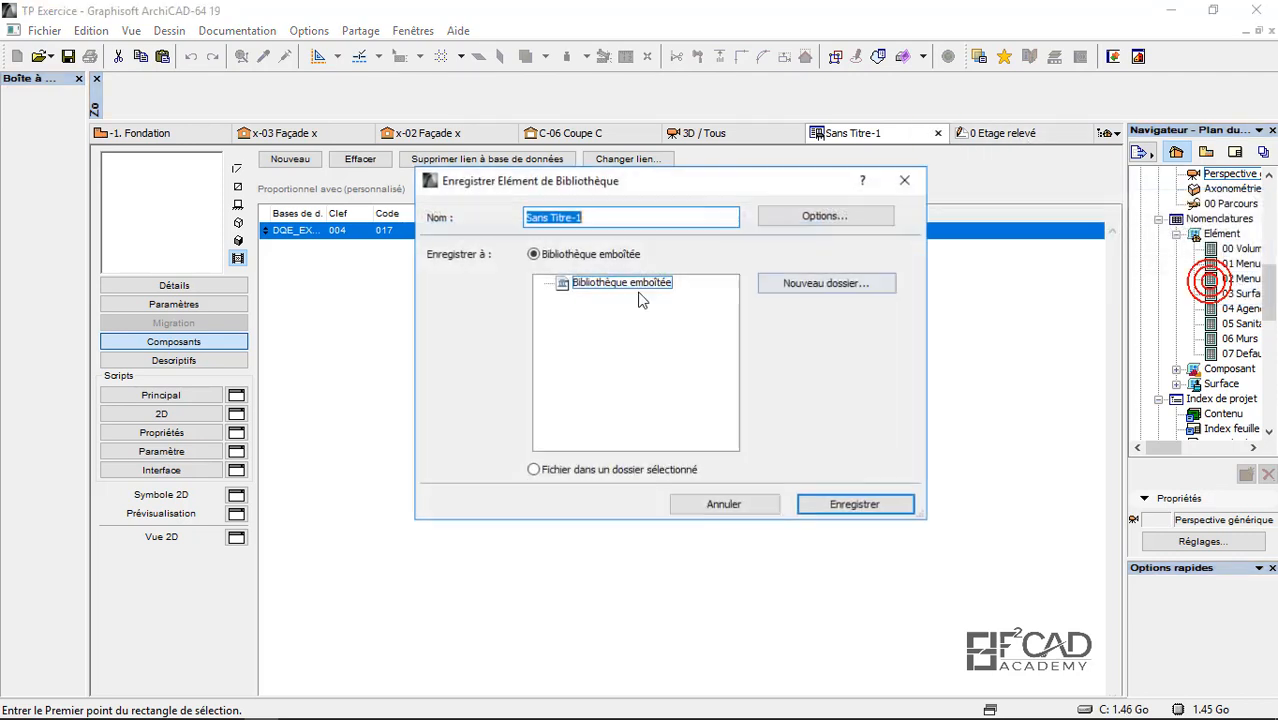
text(c)
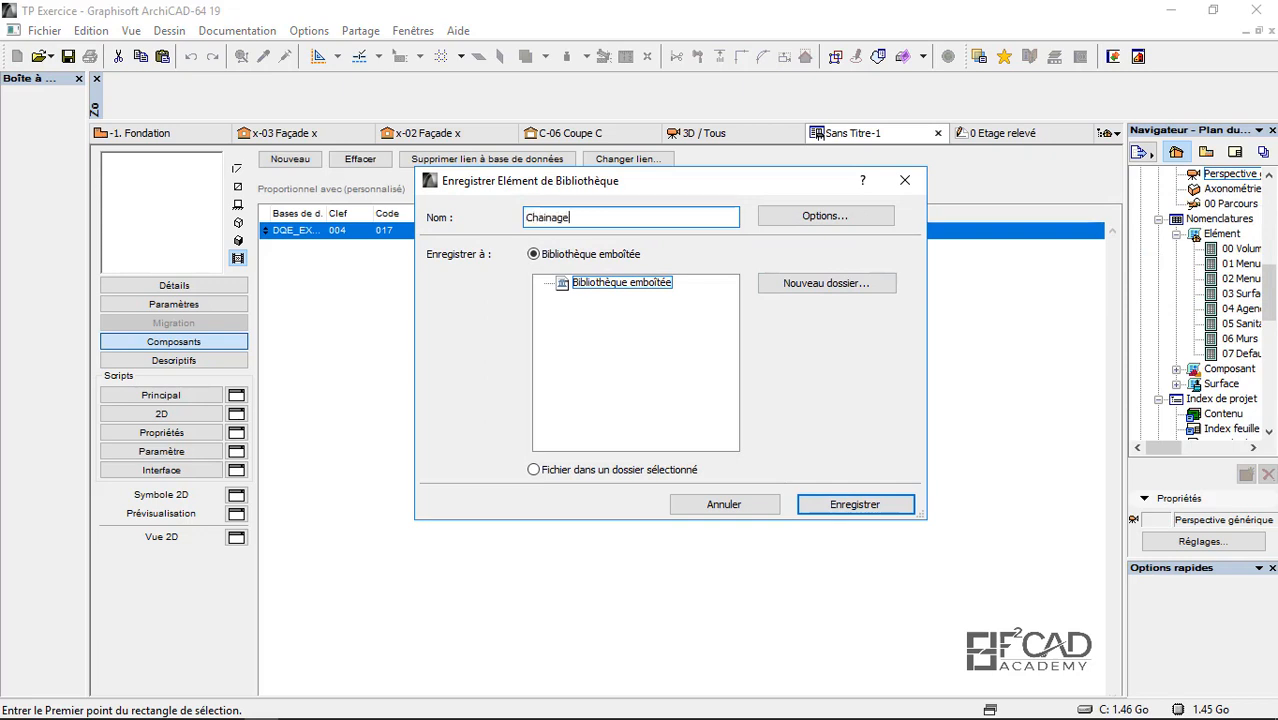
click(856, 505)
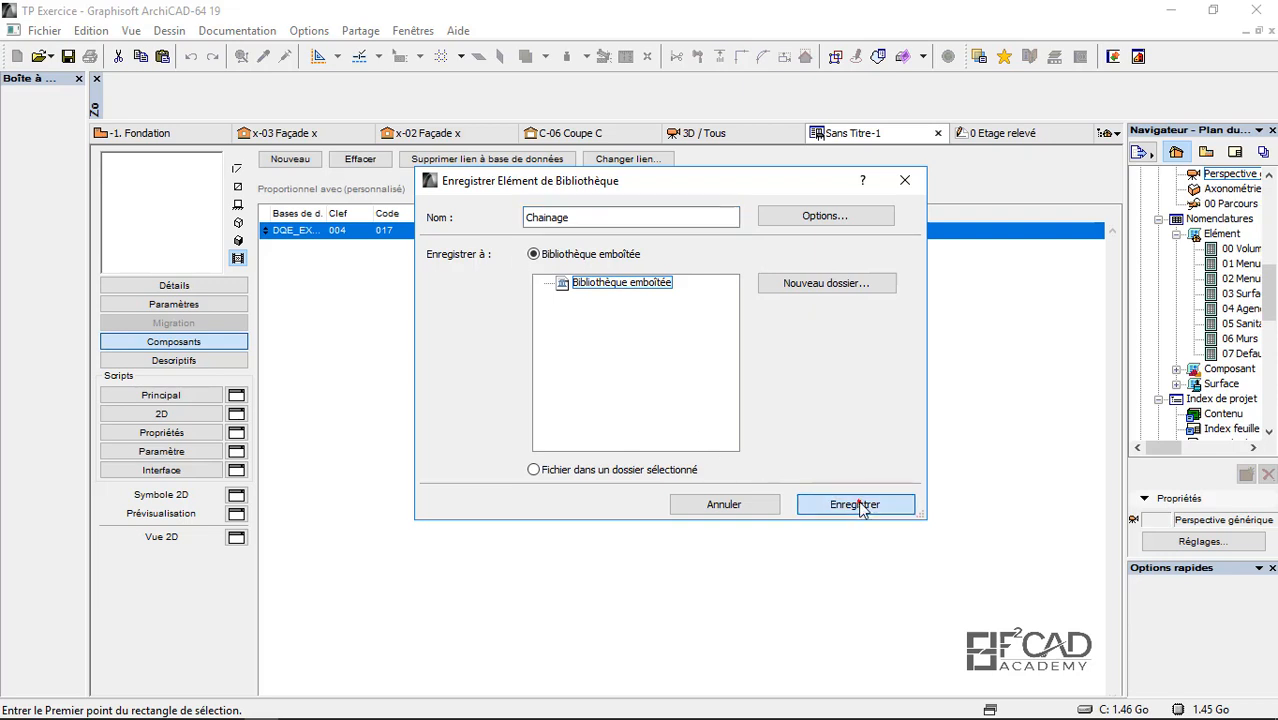
Step: Examine the tops of the veranda walls beneath the roof edge in the 3D view to locate the upper tie beams
key(F3)
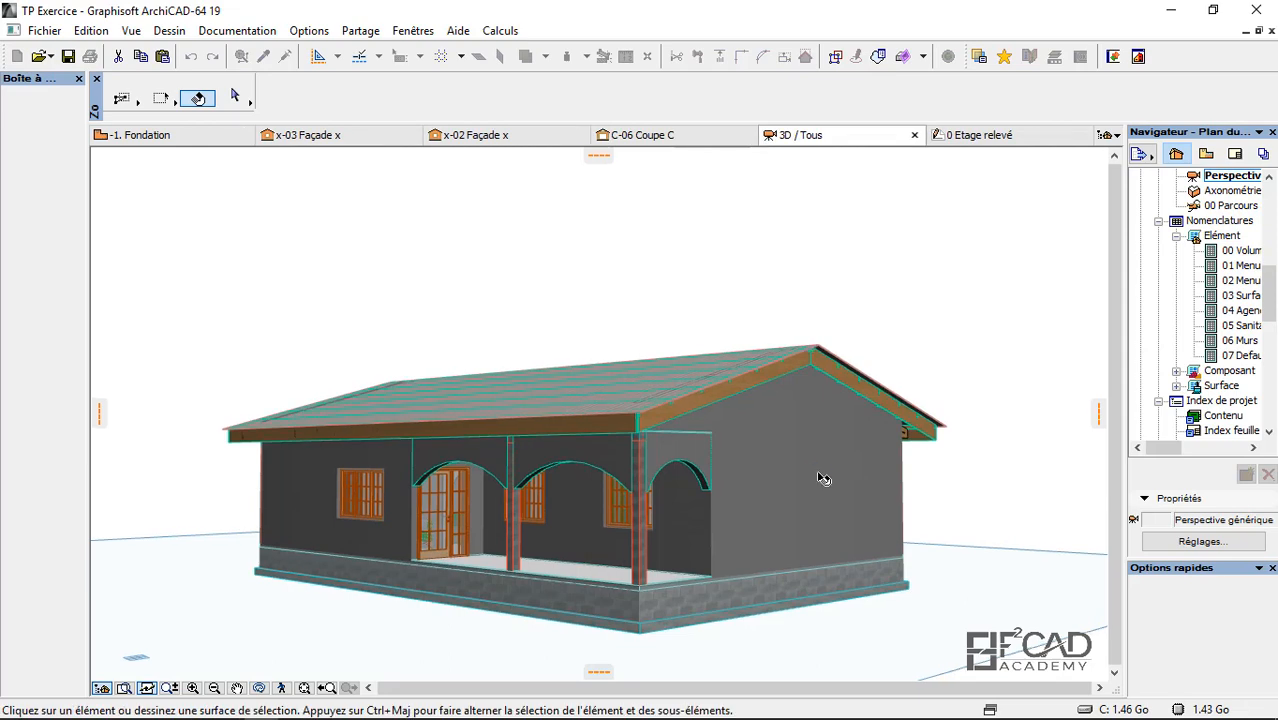
scroll(524, 330, down, 2)
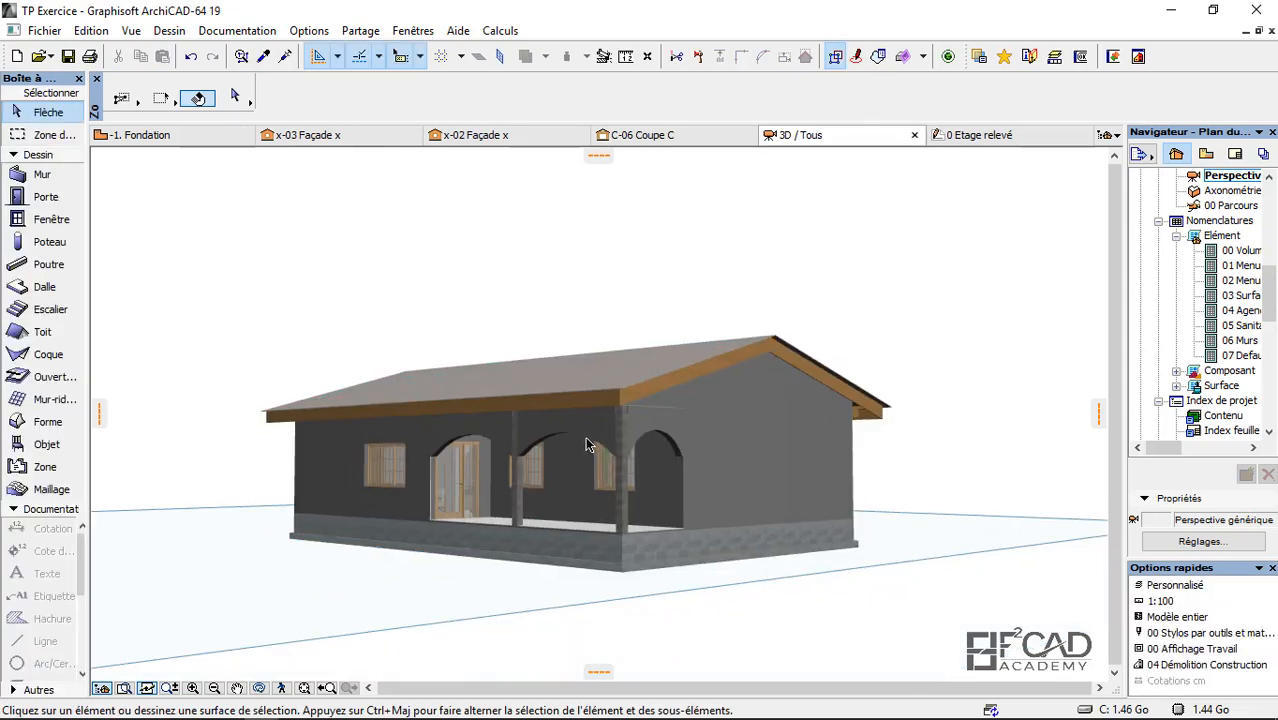
scroll(585, 436, up, 3)
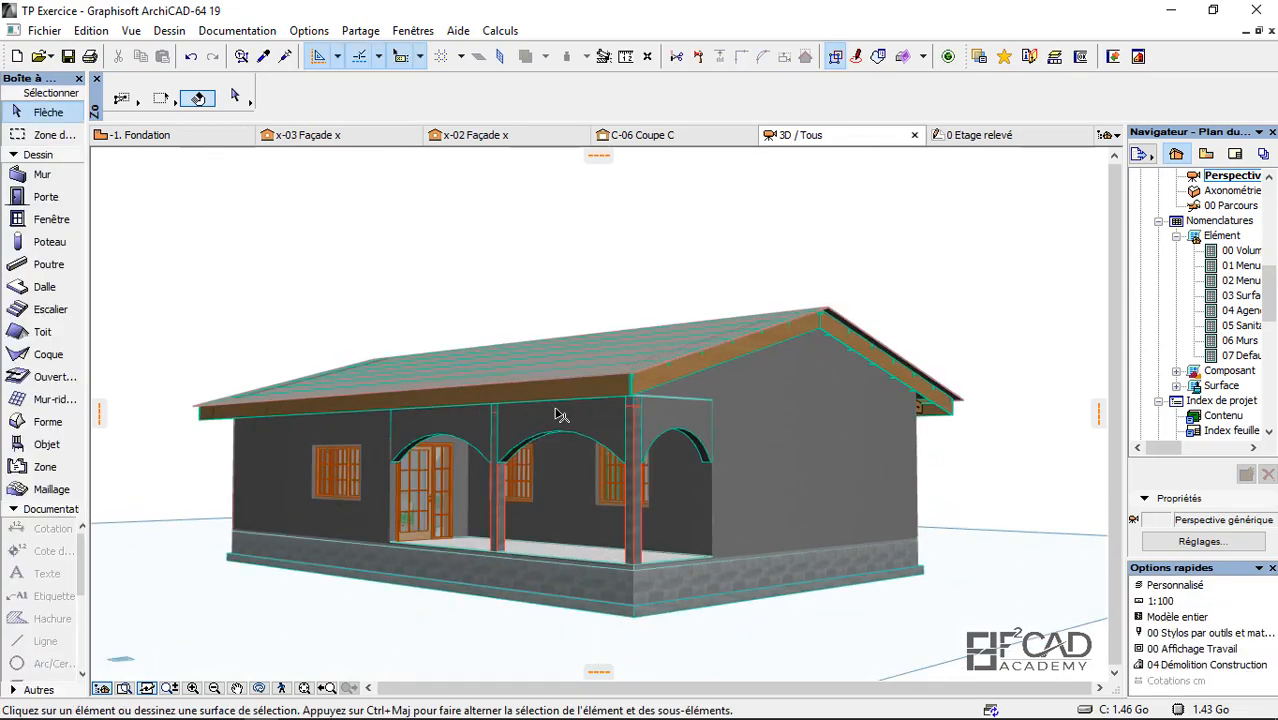
scroll(560, 415, up, 5)
scroll(675, 400, up, 4)
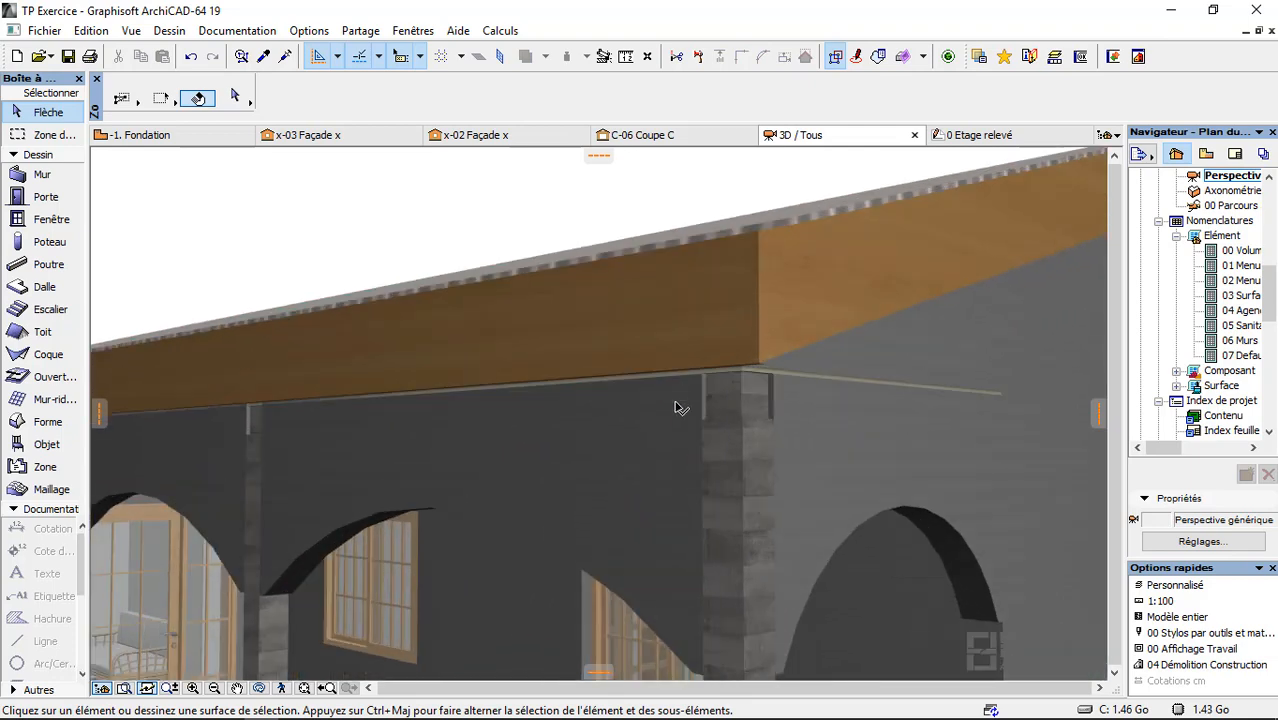
middle_drag(678, 402, 688, 225)
scroll(620, 380, down, 5)
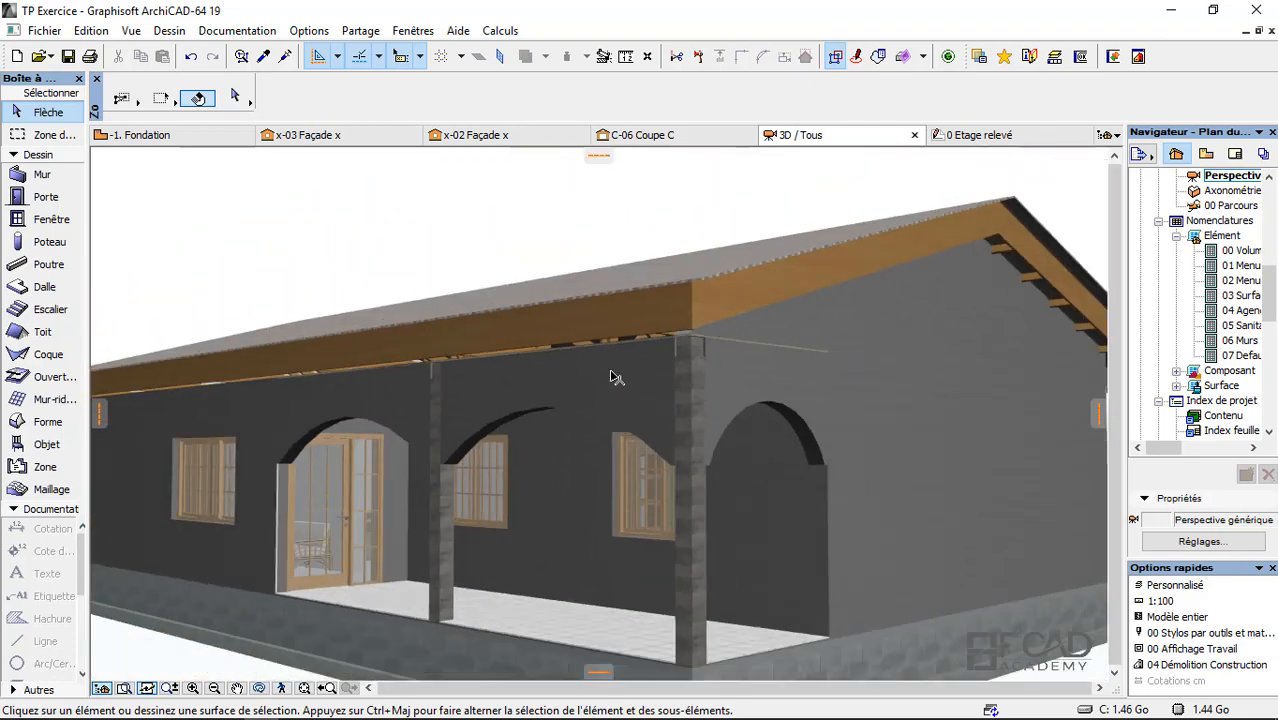
scroll(616, 377, down, 6)
Step: Select the roof covering of the house and hide its layer, Toit - Toitures
key(ctrl+a)
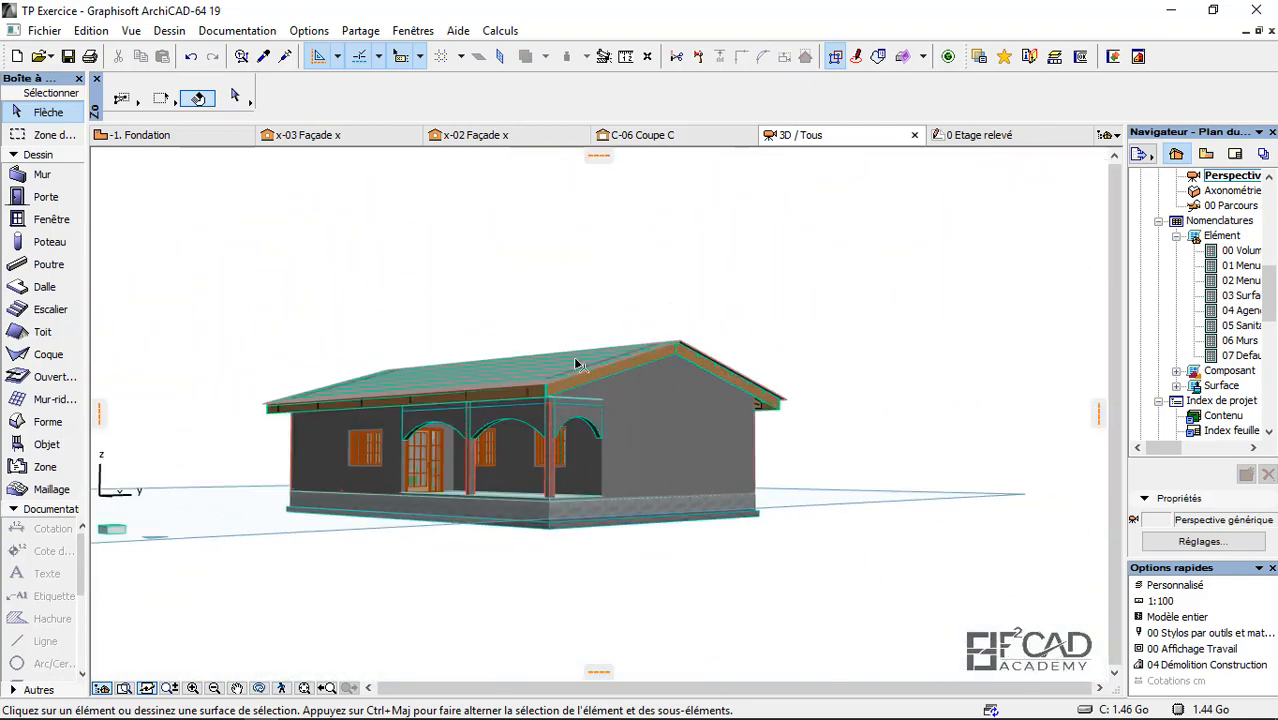
click(582, 362)
scroll(600, 360, up, 5)
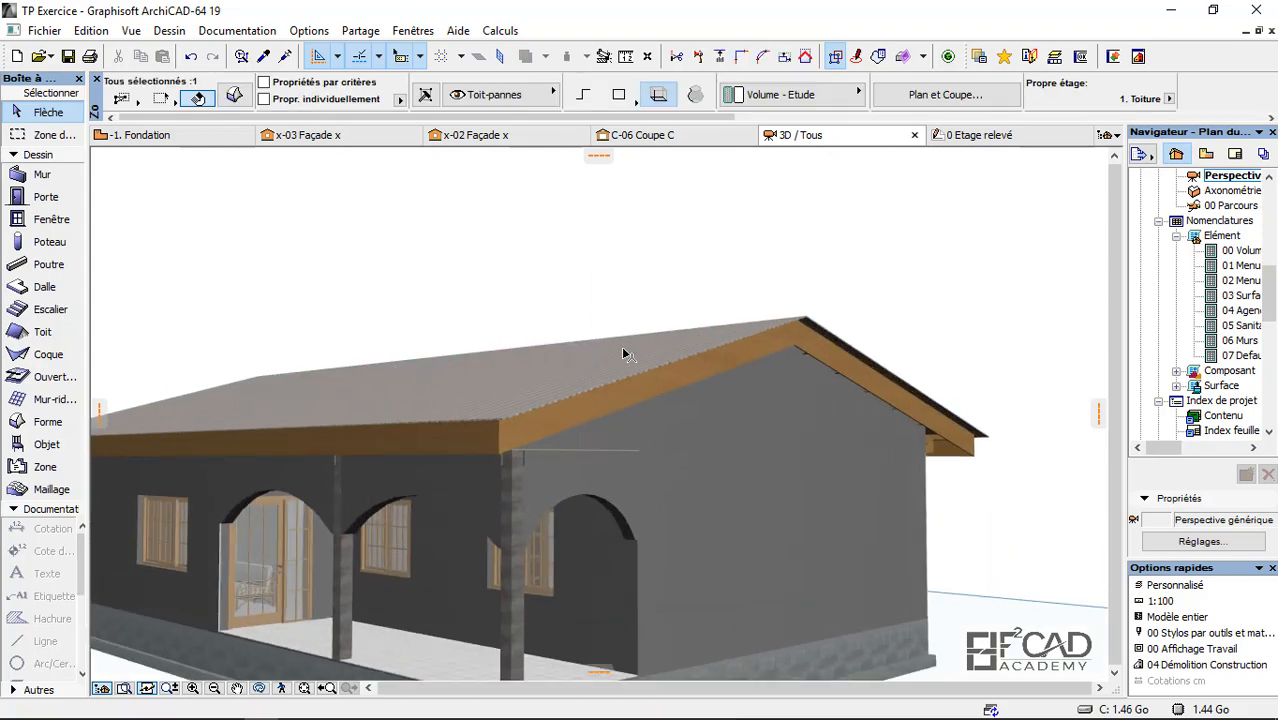
click(718, 333)
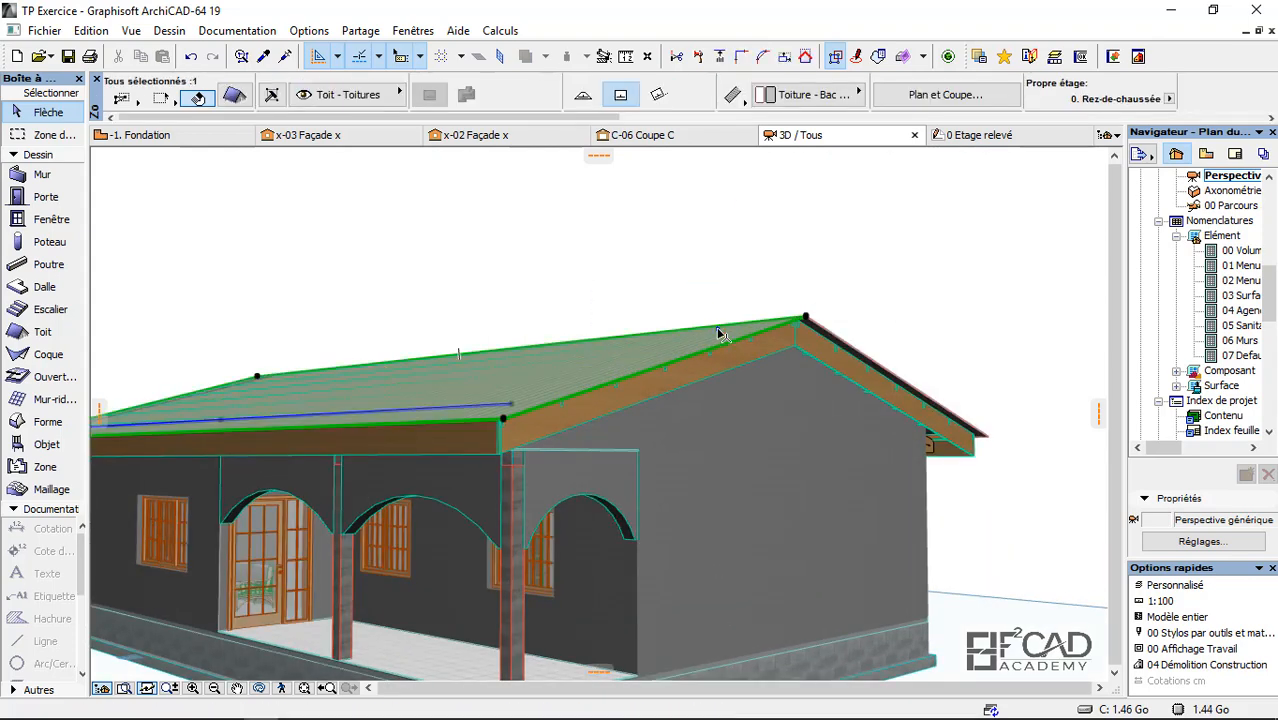
right_click(718, 333)
mouse_move(808, 428)
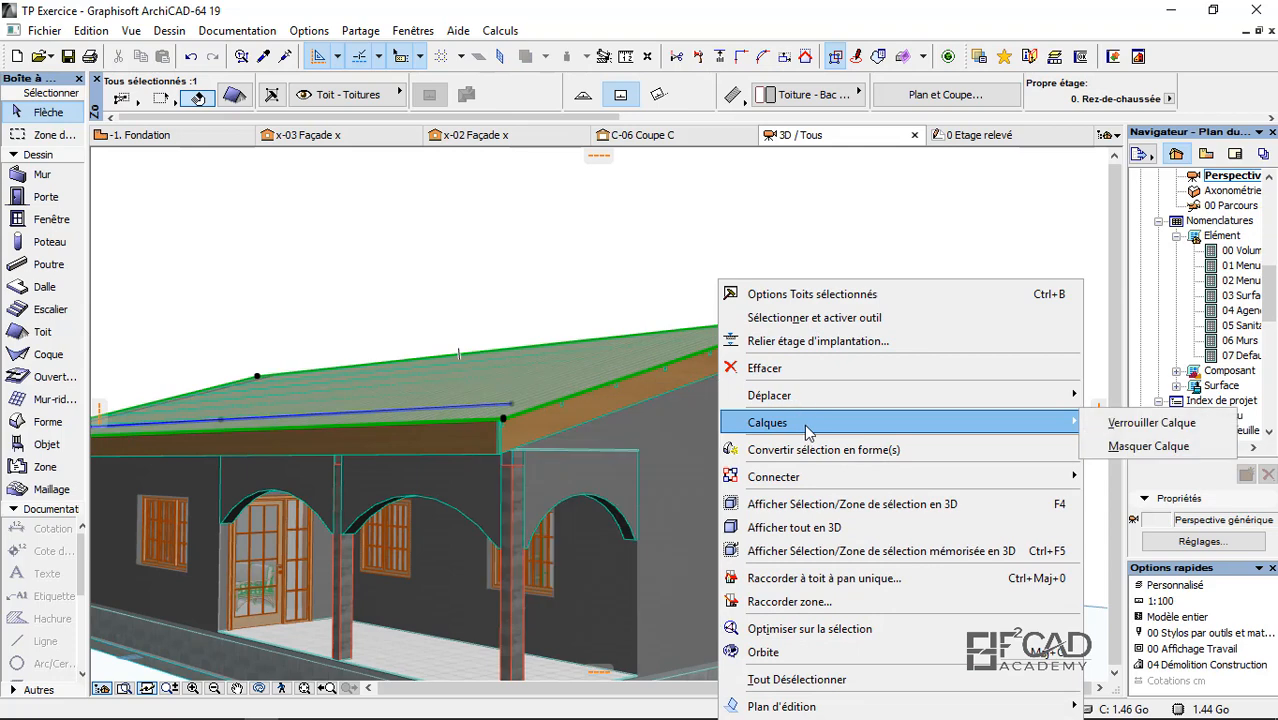
click(1190, 445)
Step: View the exposed roof structure from above, select a concrete tie beam beneath the trusses, and check its element ID
scroll(638, 400, down, 5)
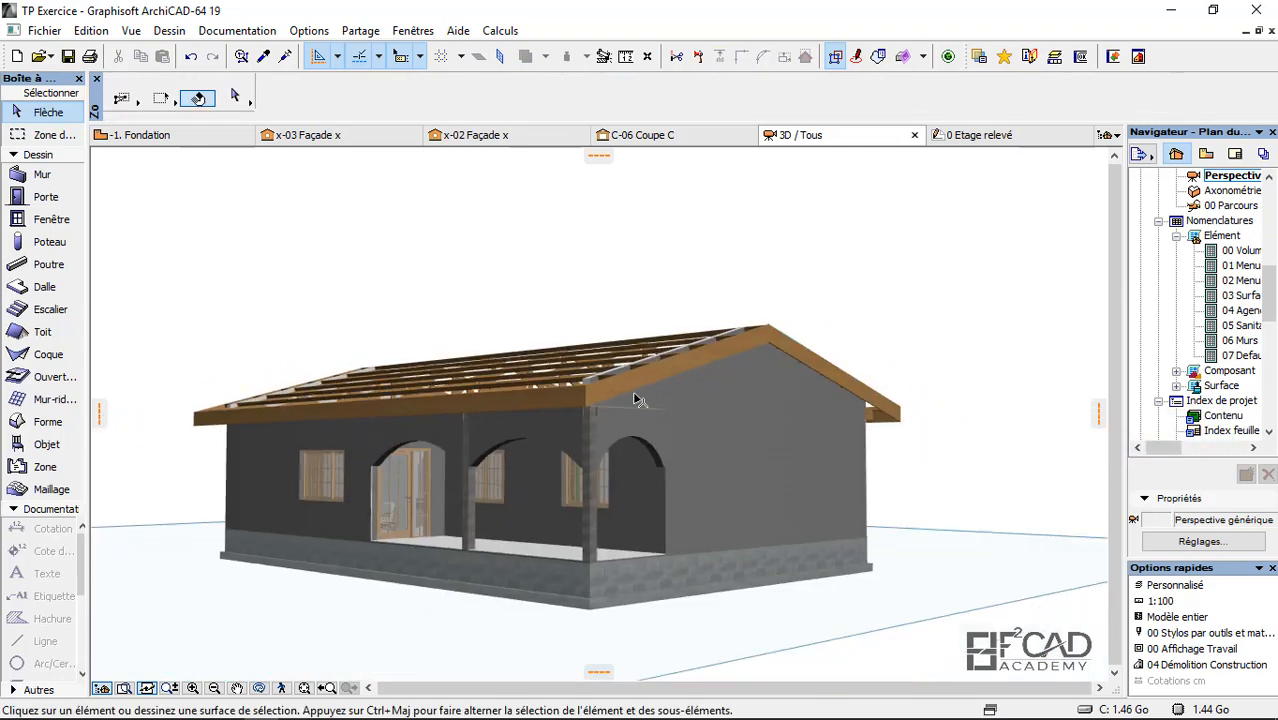
scroll(638, 400, down, 1)
click(260, 688)
drag(422, 520, 448, 591)
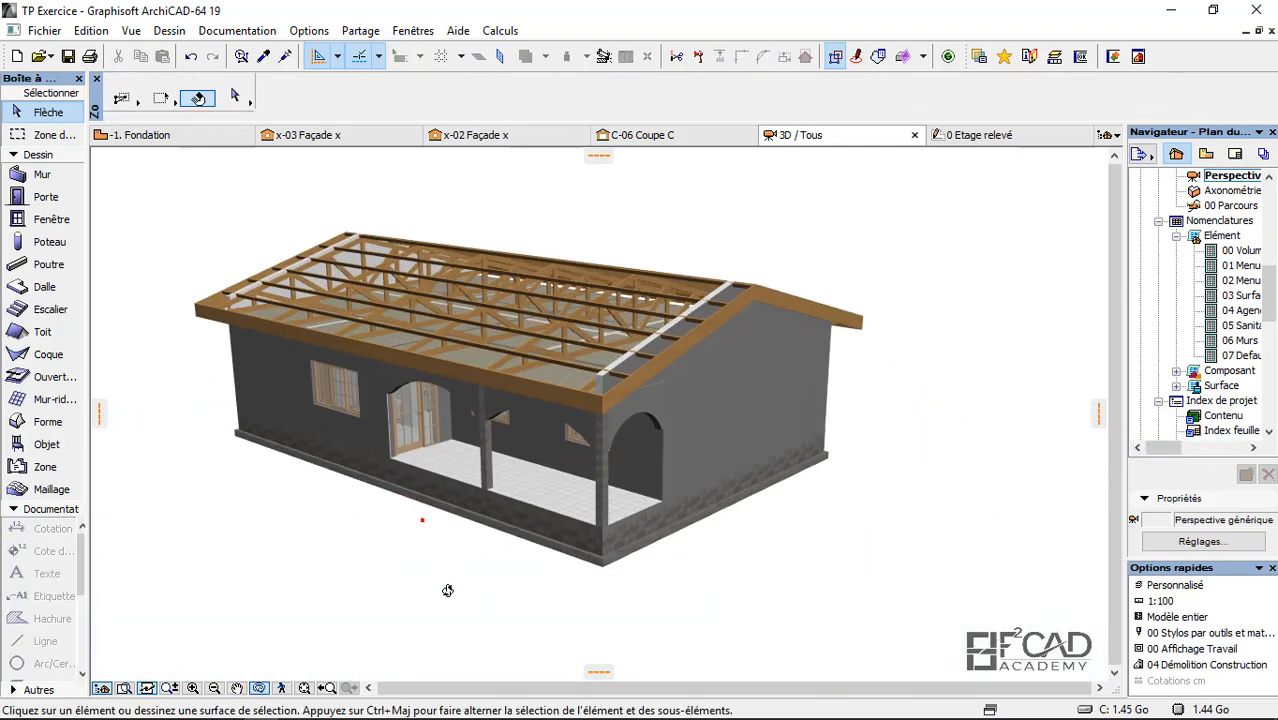
scroll(446, 339, up, 5)
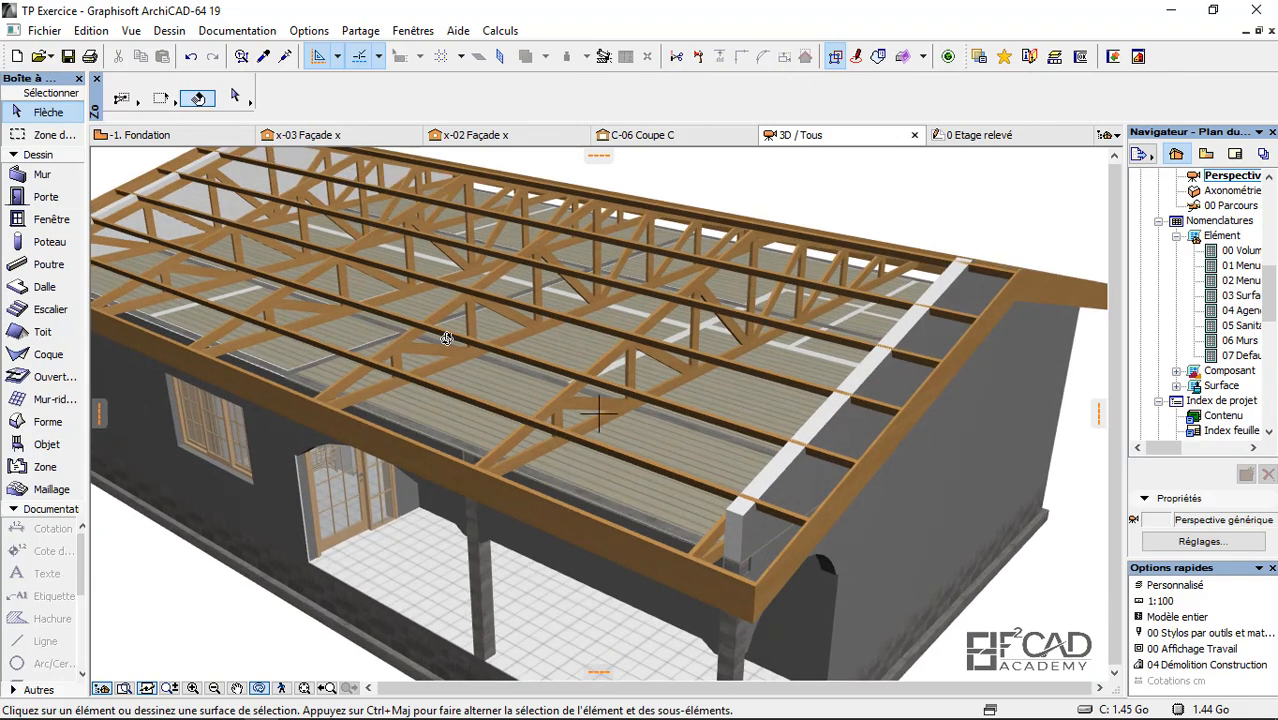
scroll(492, 362, up, 3)
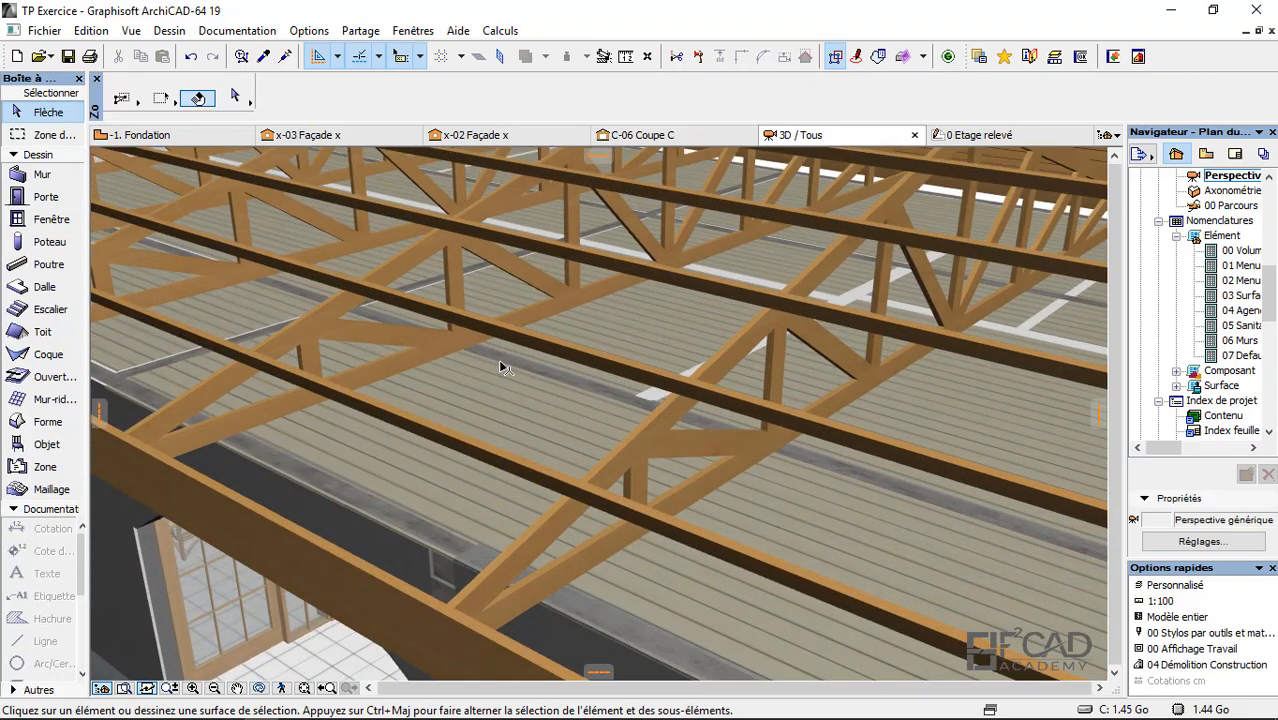
click(535, 368)
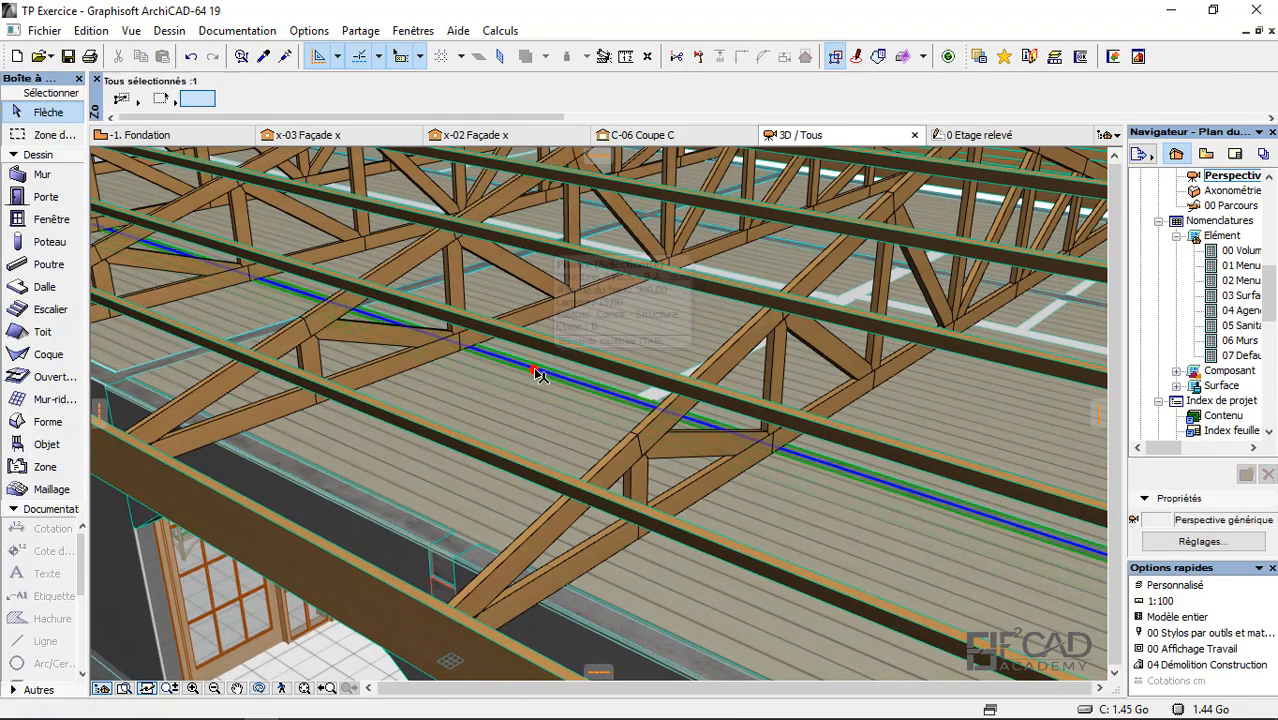
scroll(460, 425, down, 3)
scroll(460, 425, down, 2)
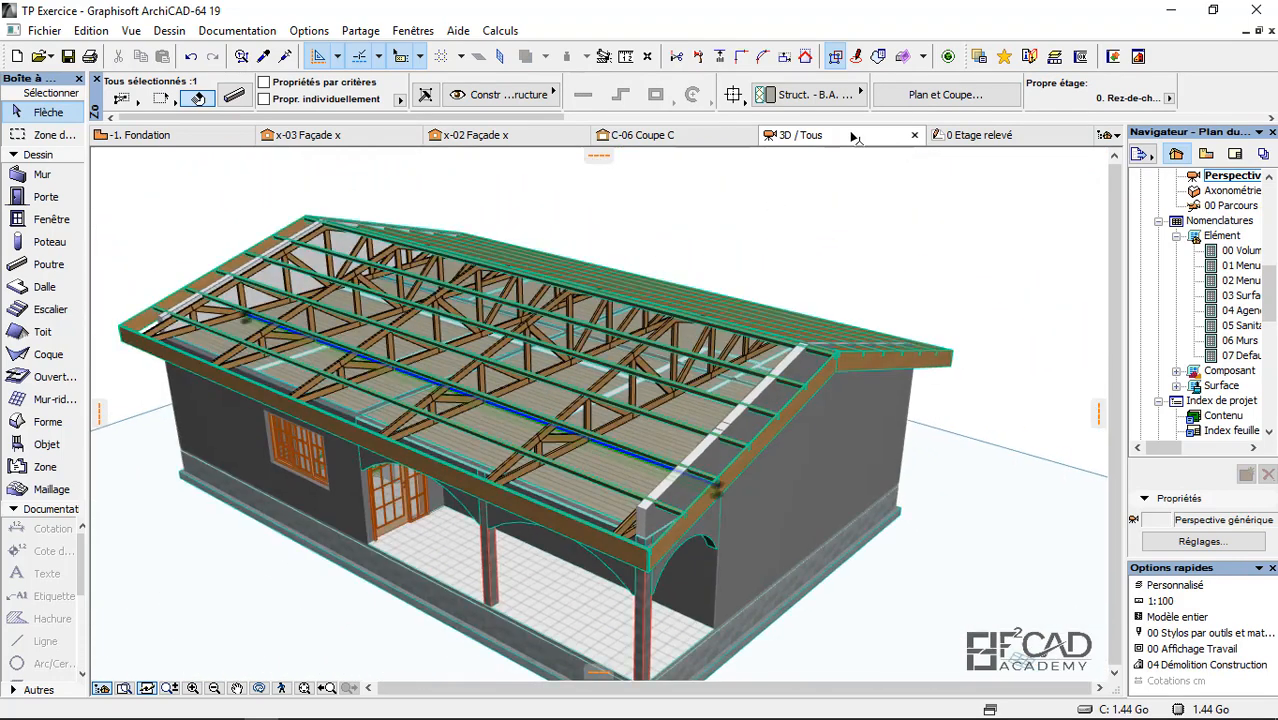
drag(490, 120, 1165, 125)
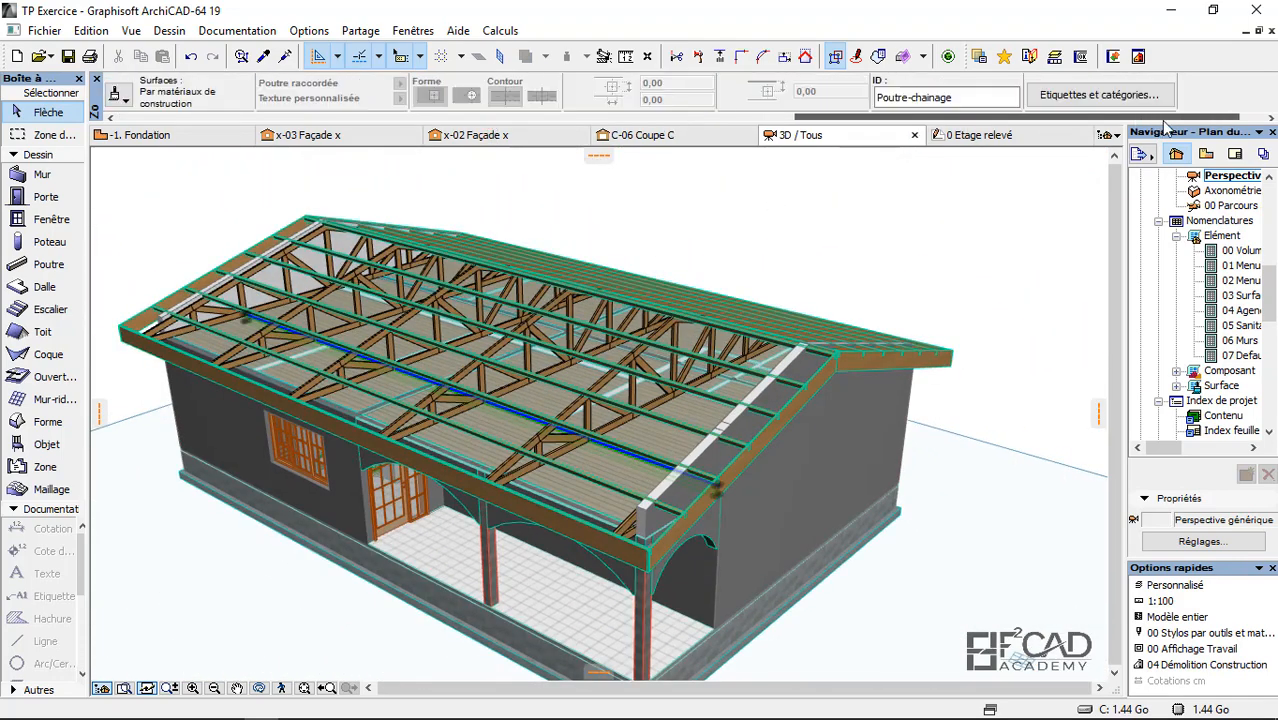
Step: Copy the selected tie beam's element ID, Poutre-chainage, and deselect the beam
double_click(960, 98)
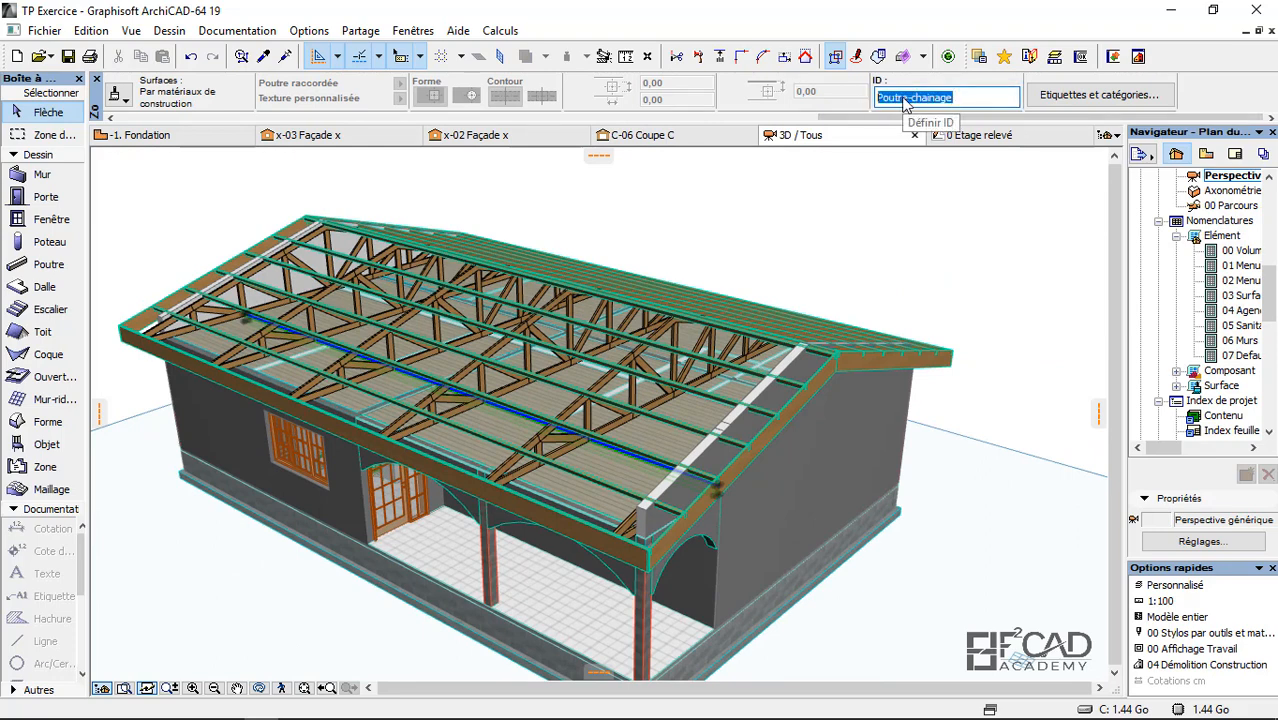
right_click(905, 98)
click(957, 185)
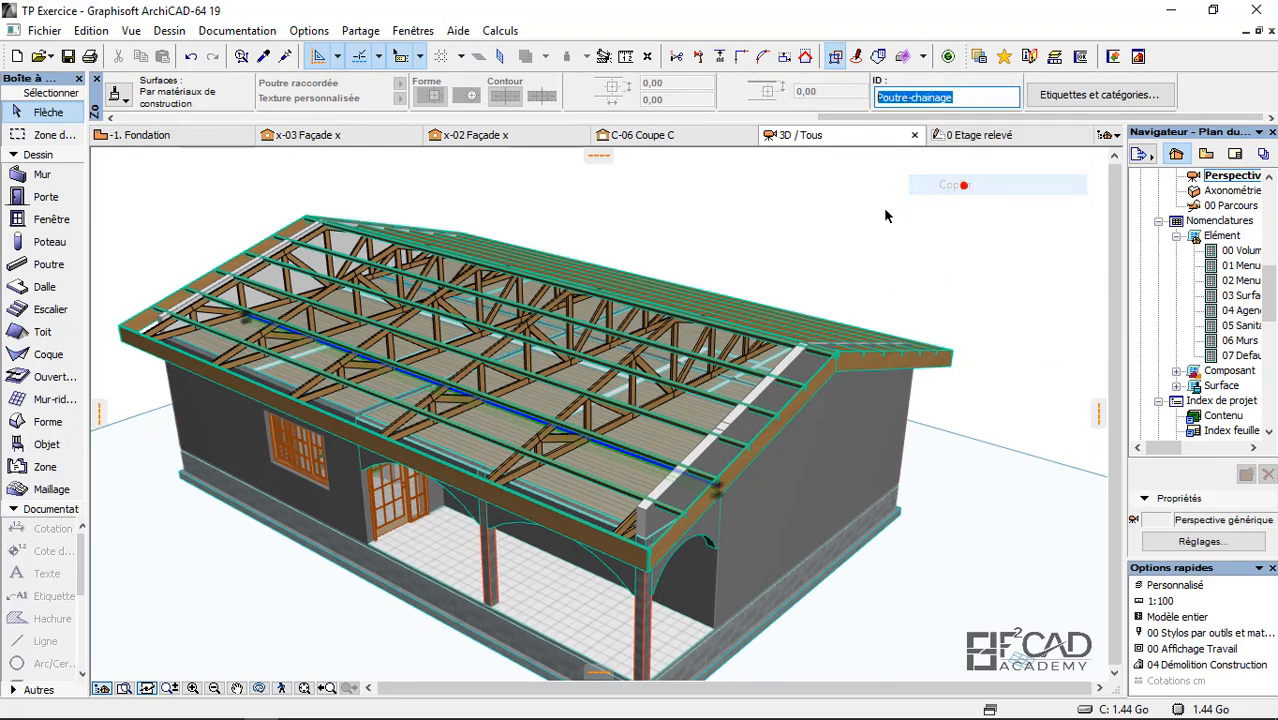
click(869, 214)
scroll(680, 390, down, 2)
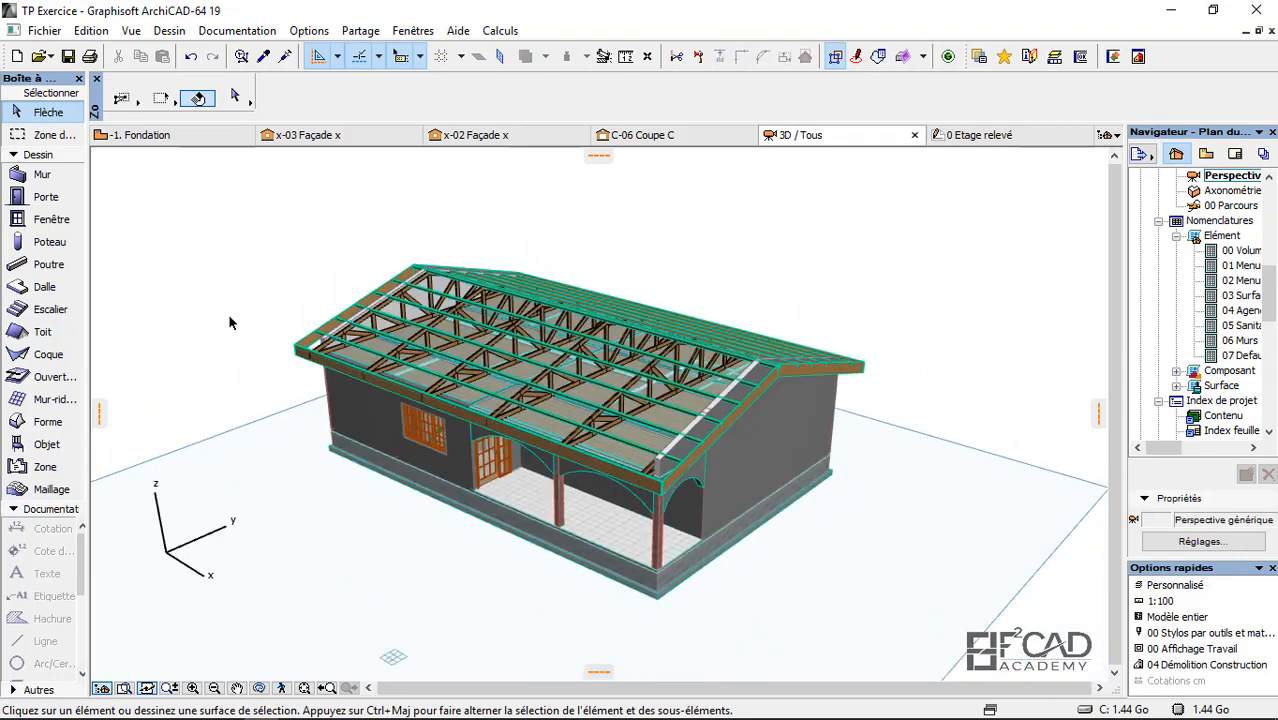
click(230, 306)
click(236, 364)
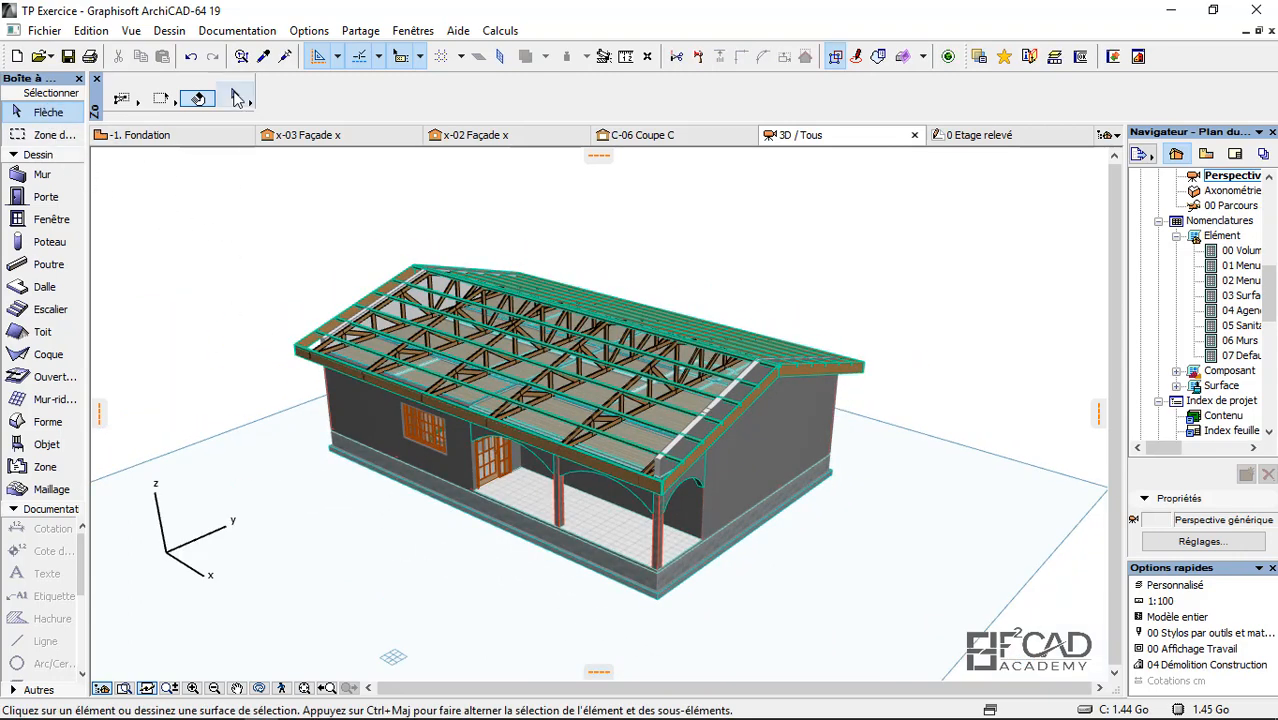
Step: Find and select all elements of type Poutre whose element ID is Poutre-chainage, and inspect the selected beams in the roof structure
click(242, 57)
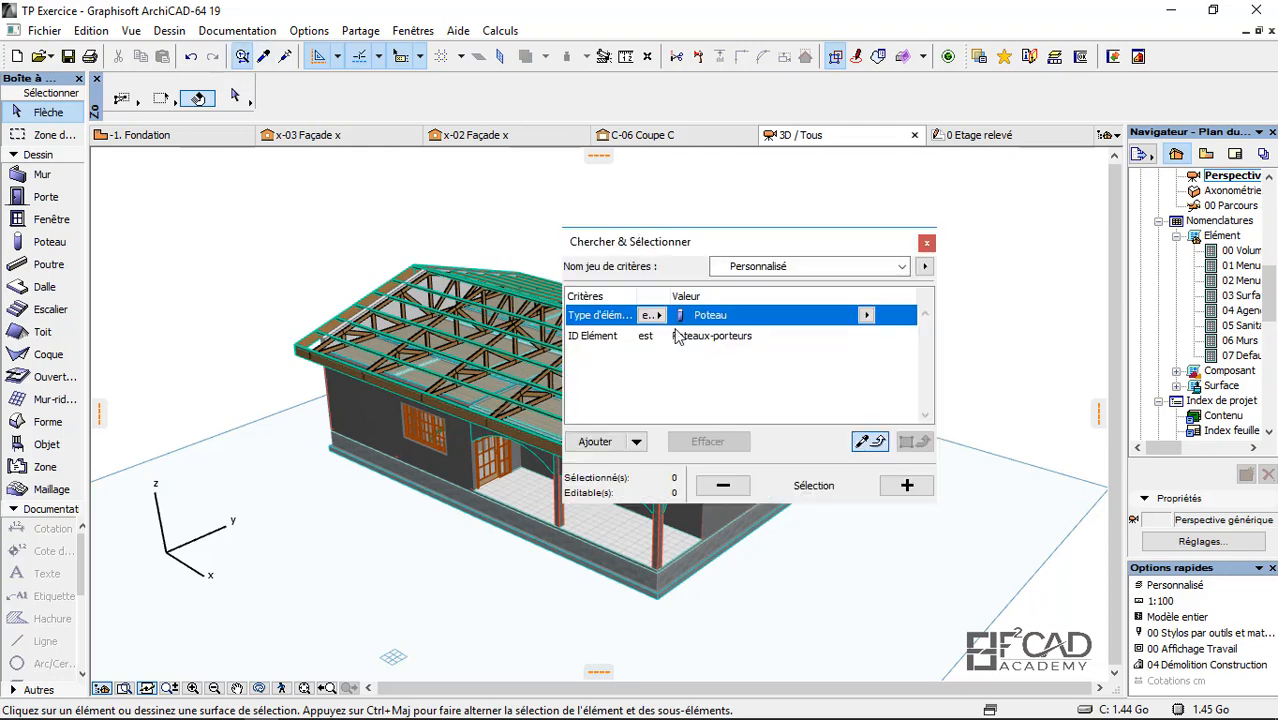
click(866, 315)
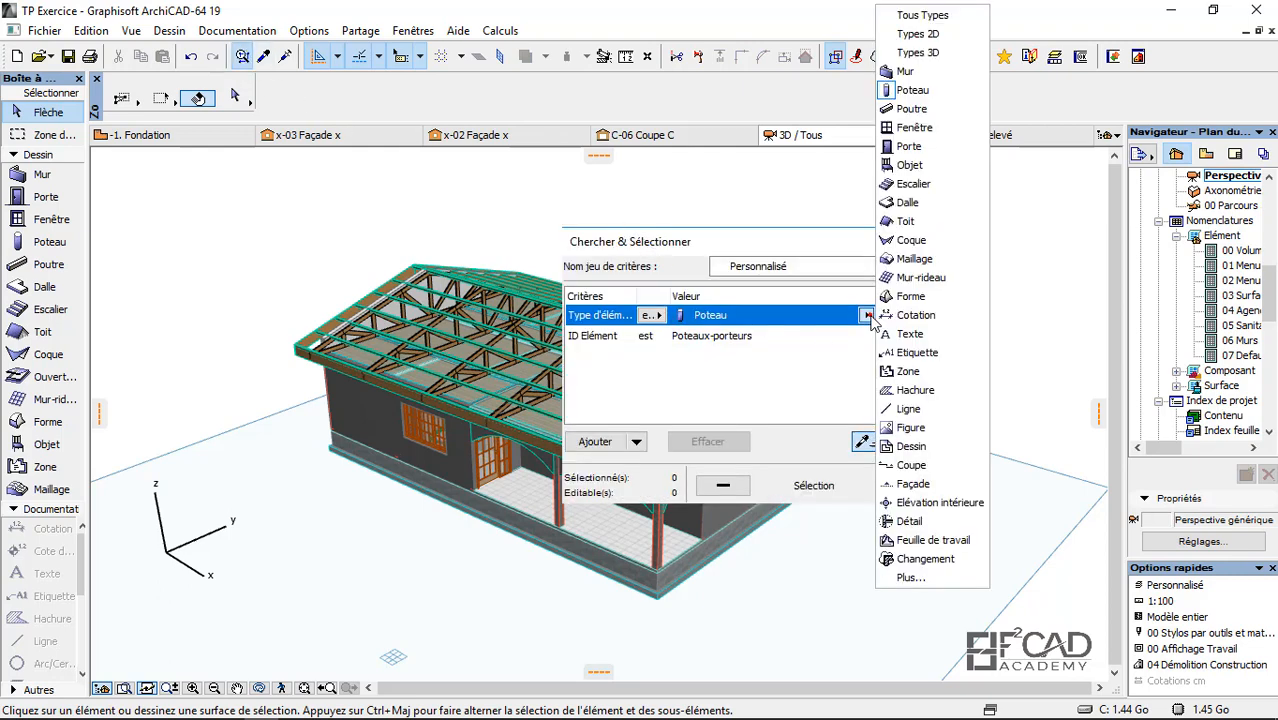
click(928, 109)
click(720, 336)
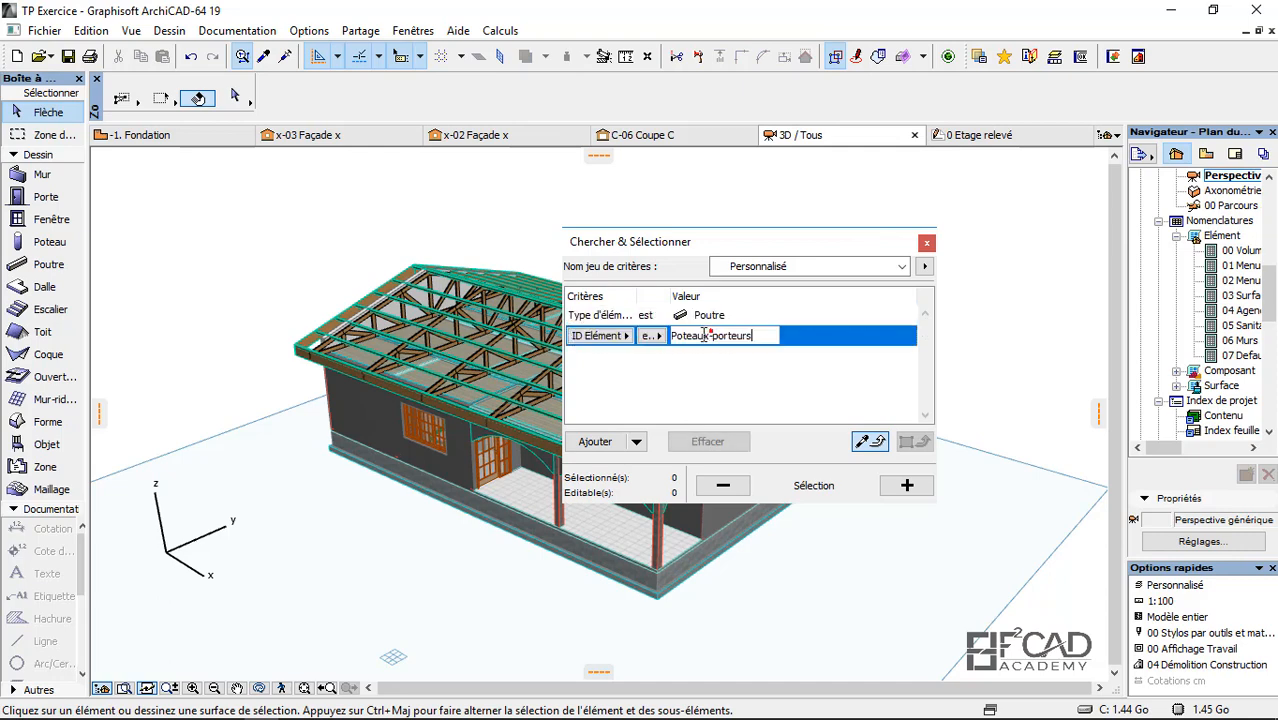
text(Poutre-chainage)
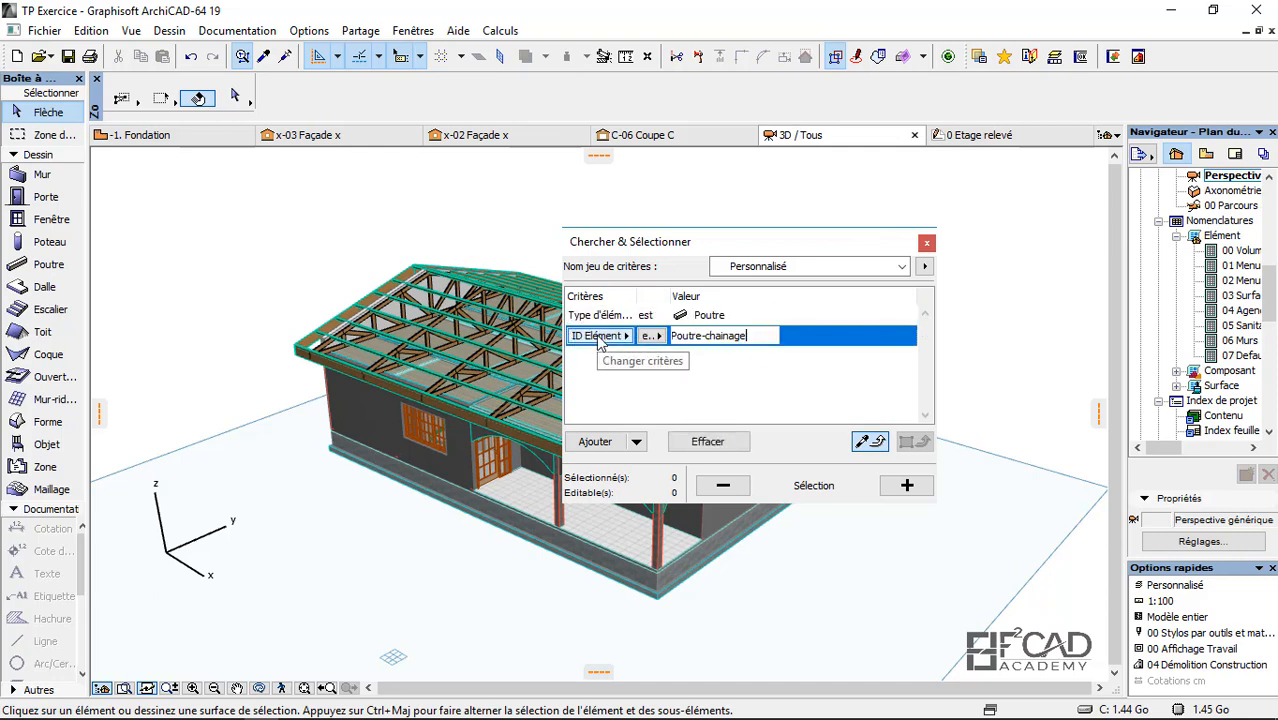
click(907, 485)
drag(765, 248, 1036, 288)
scroll(535, 403, up, 3)
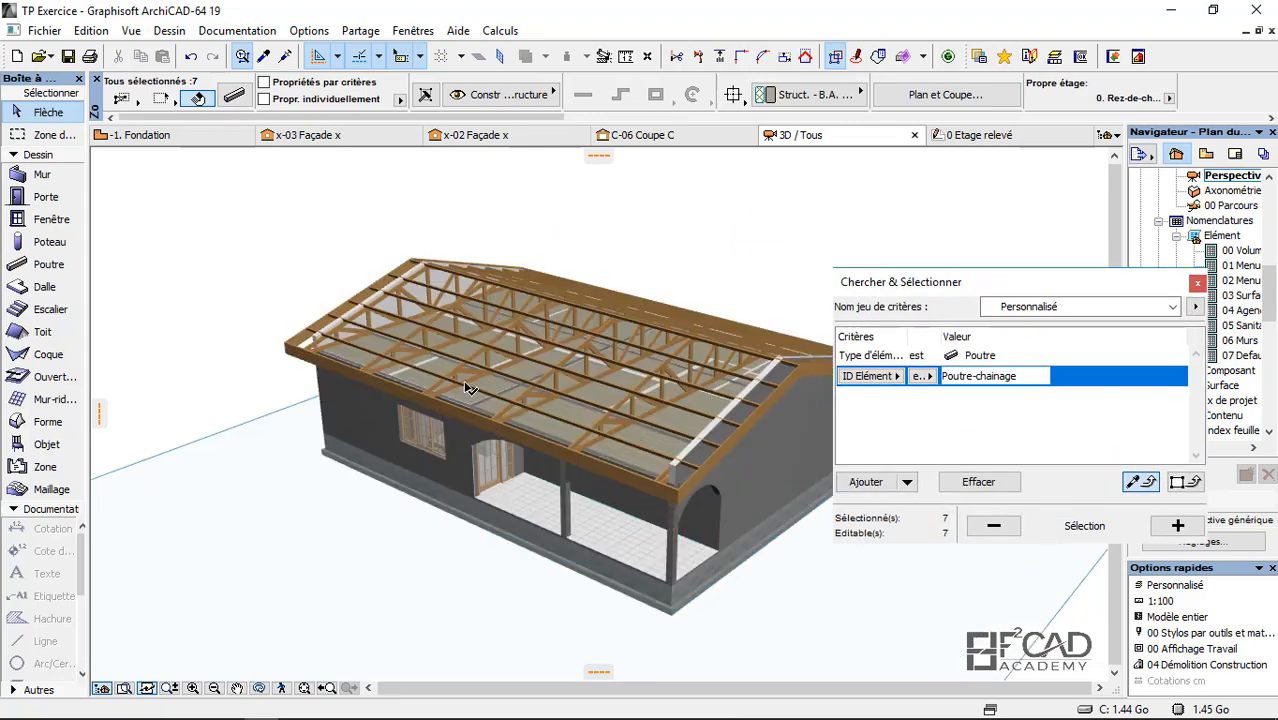
scroll(240, 322, up, 5)
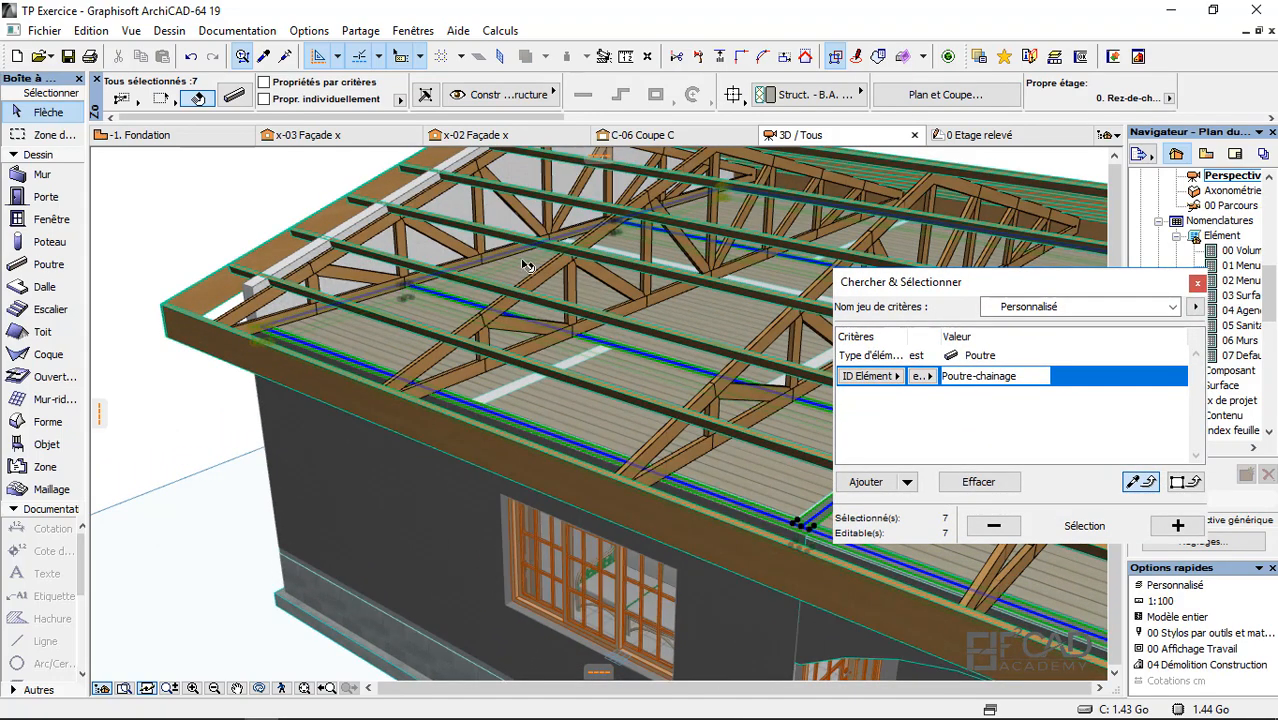
scroll(328, 337, down, 8)
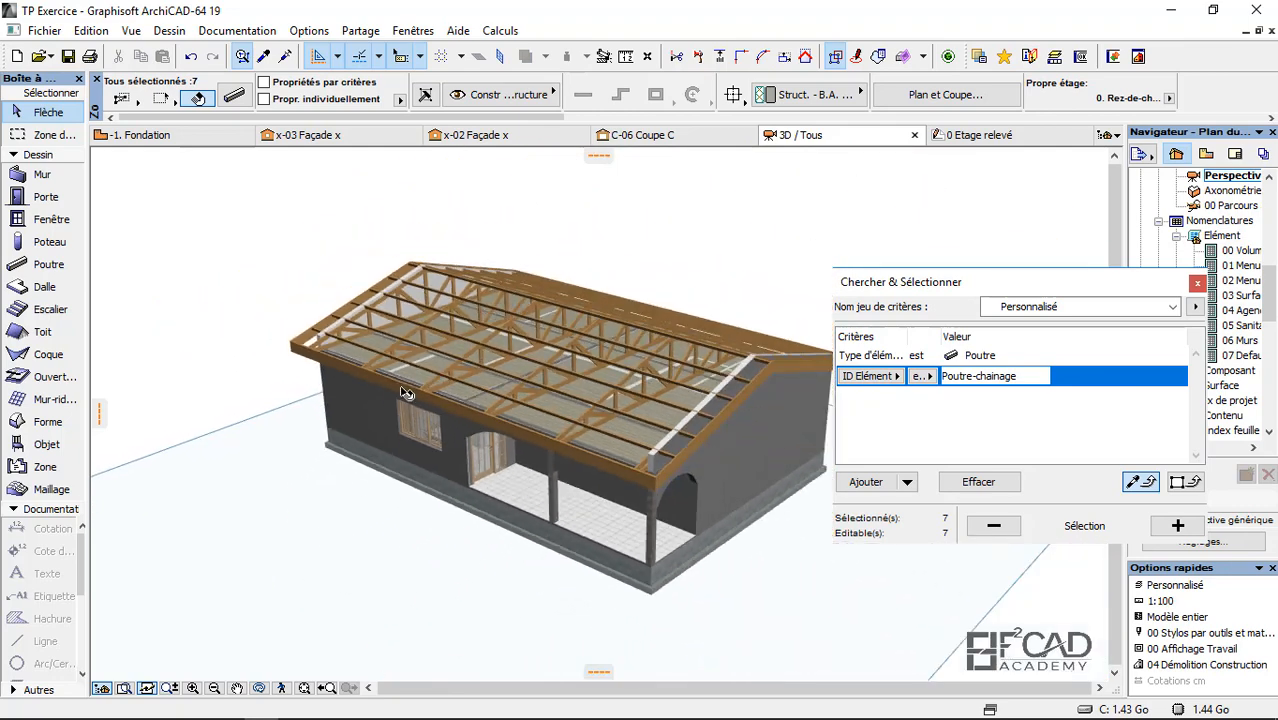
drag(926, 282, 696, 232)
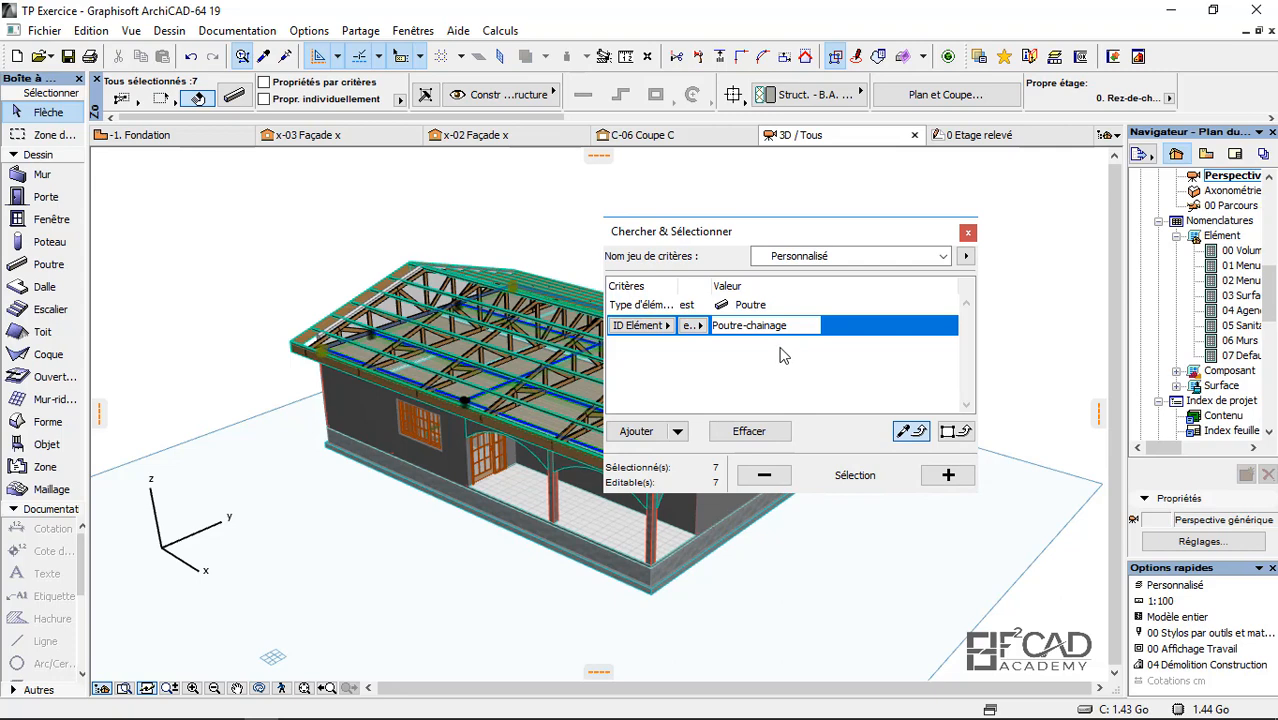
drag(772, 231, 659, 225)
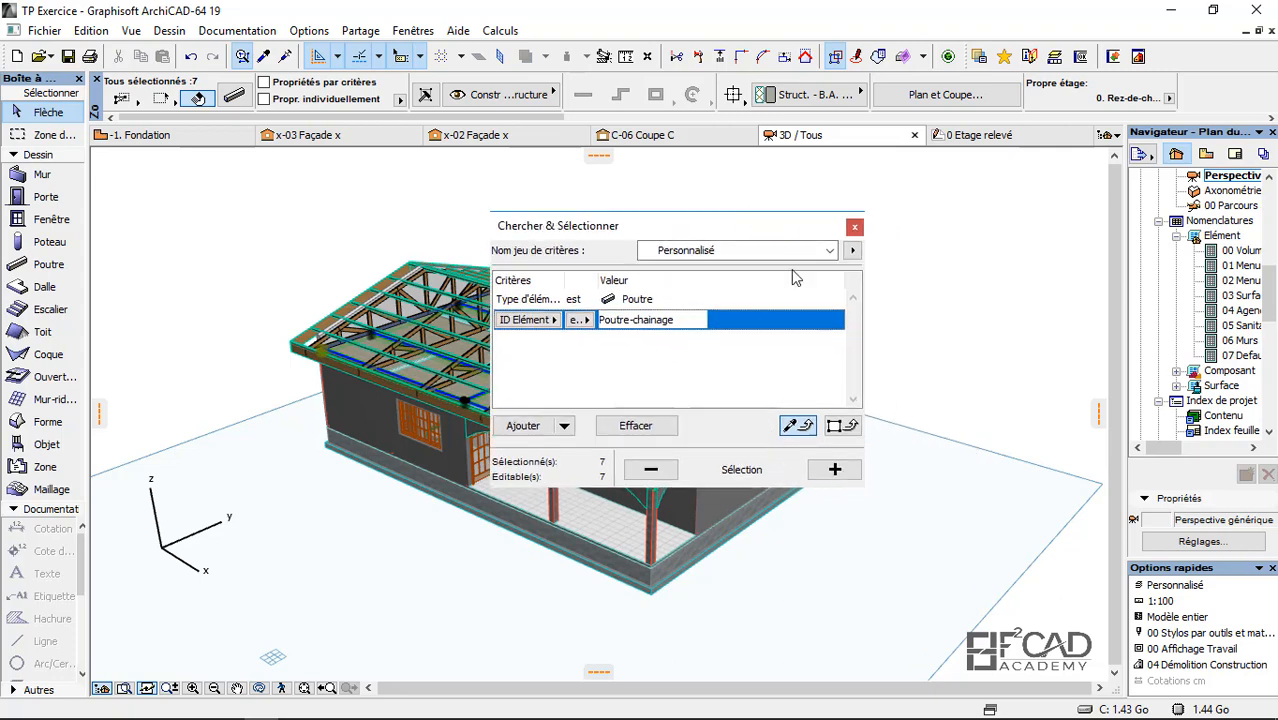
Step: Close the element search, enable properties by criteria for the selected tie beams, and deselect them
click(854, 227)
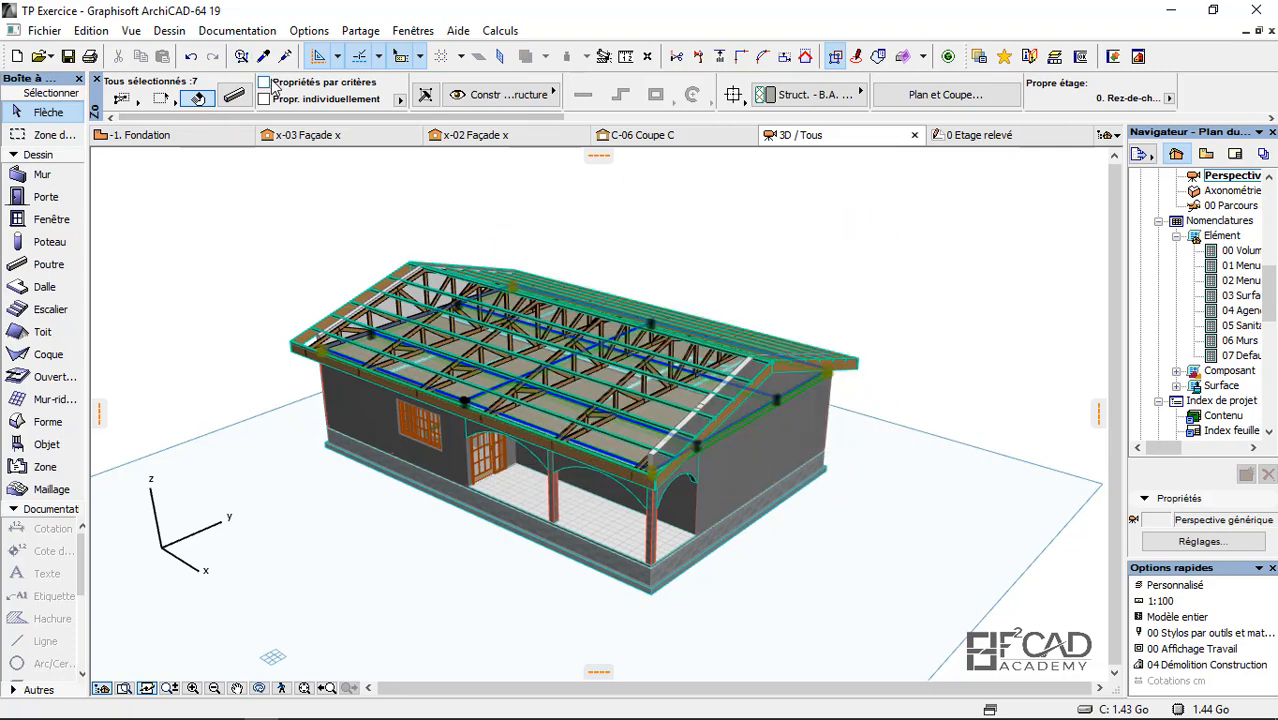
click(264, 82)
click(255, 203)
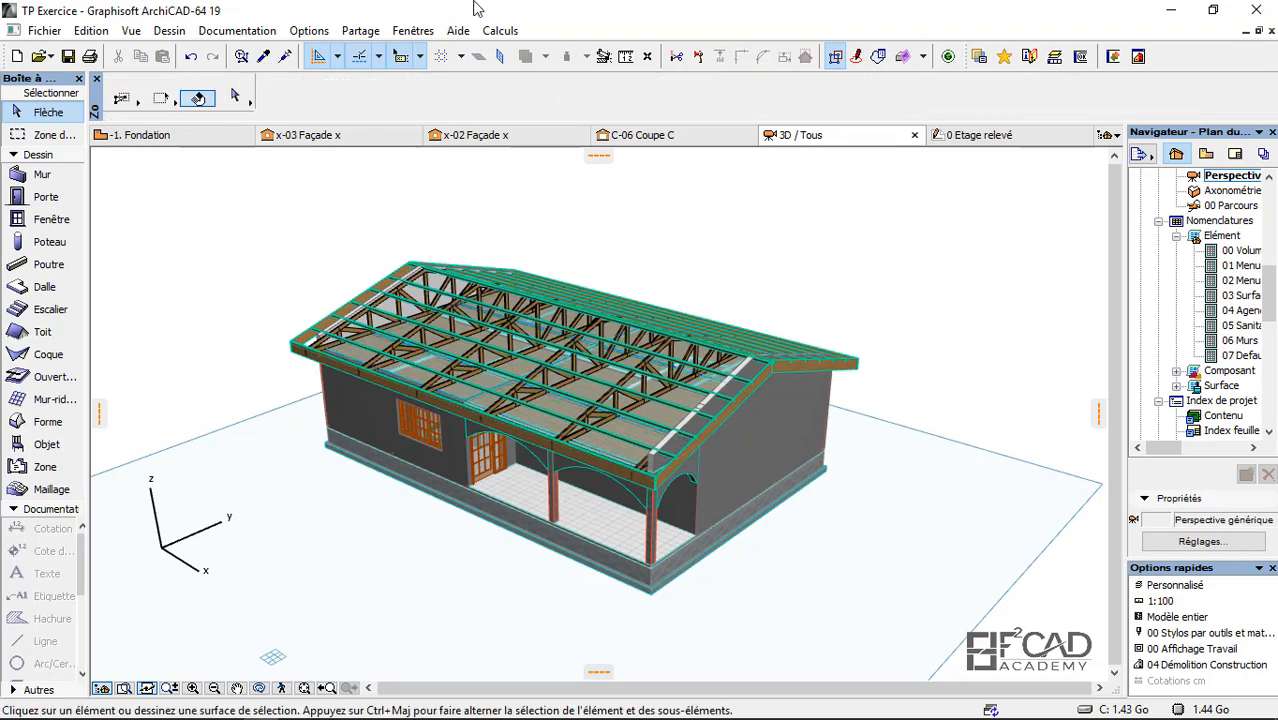
Step: Open the property-to-criteria links of the DQE_EXERCICE set and add a new link
click(500, 30)
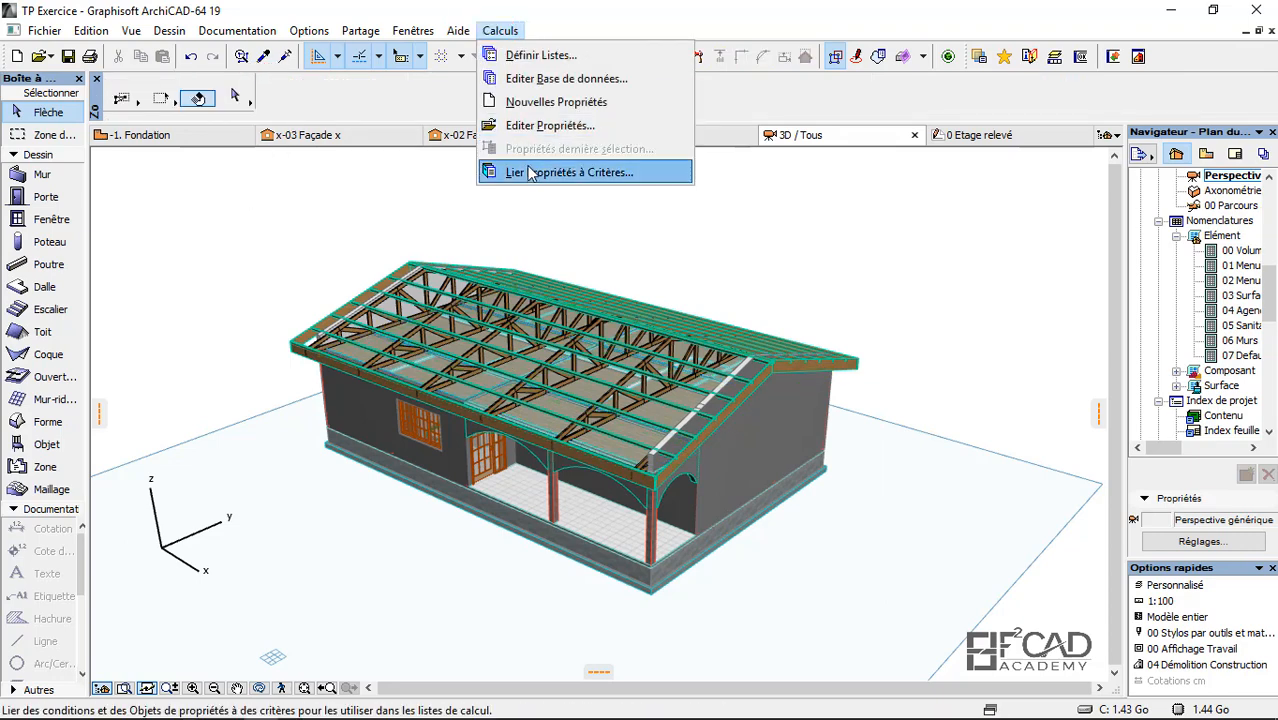
click(530, 173)
click(645, 186)
click(637, 218)
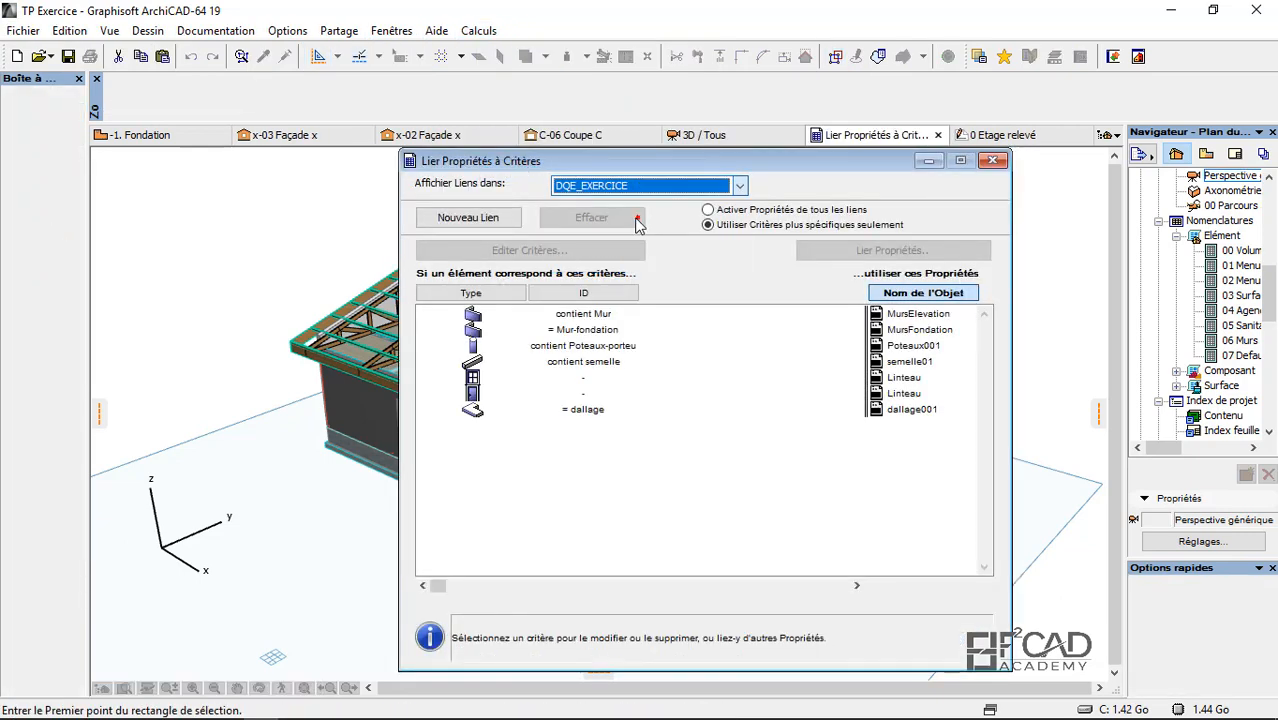
click(463, 219)
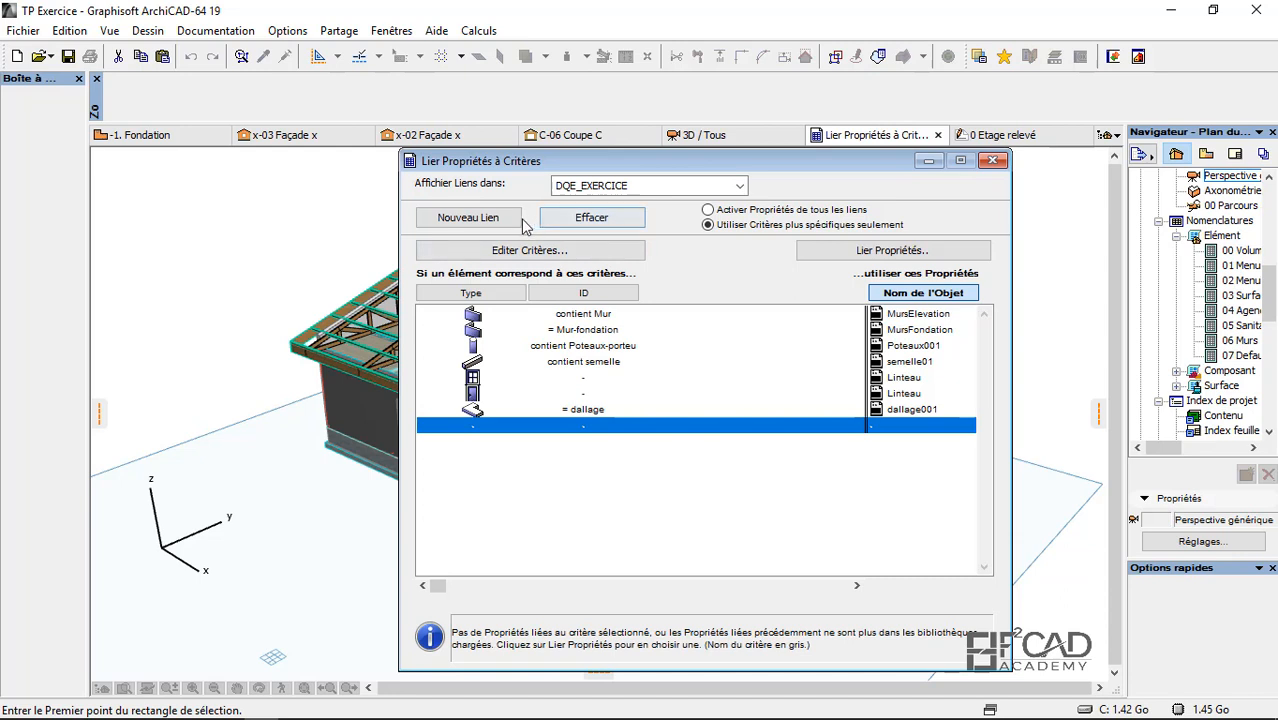
Step: Set the new link's criteria to element type Poutre with ID Elément est Poutre-chainage, and apply them
click(519, 251)
click(572, 244)
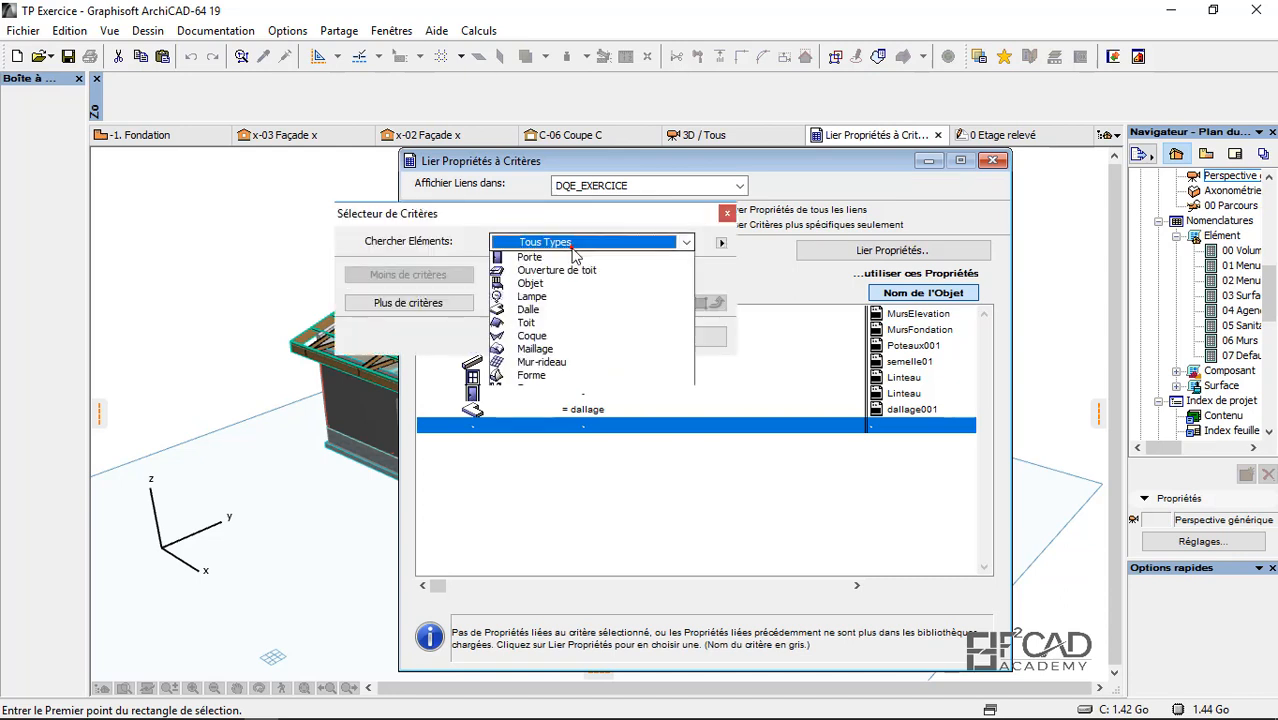
click(539, 309)
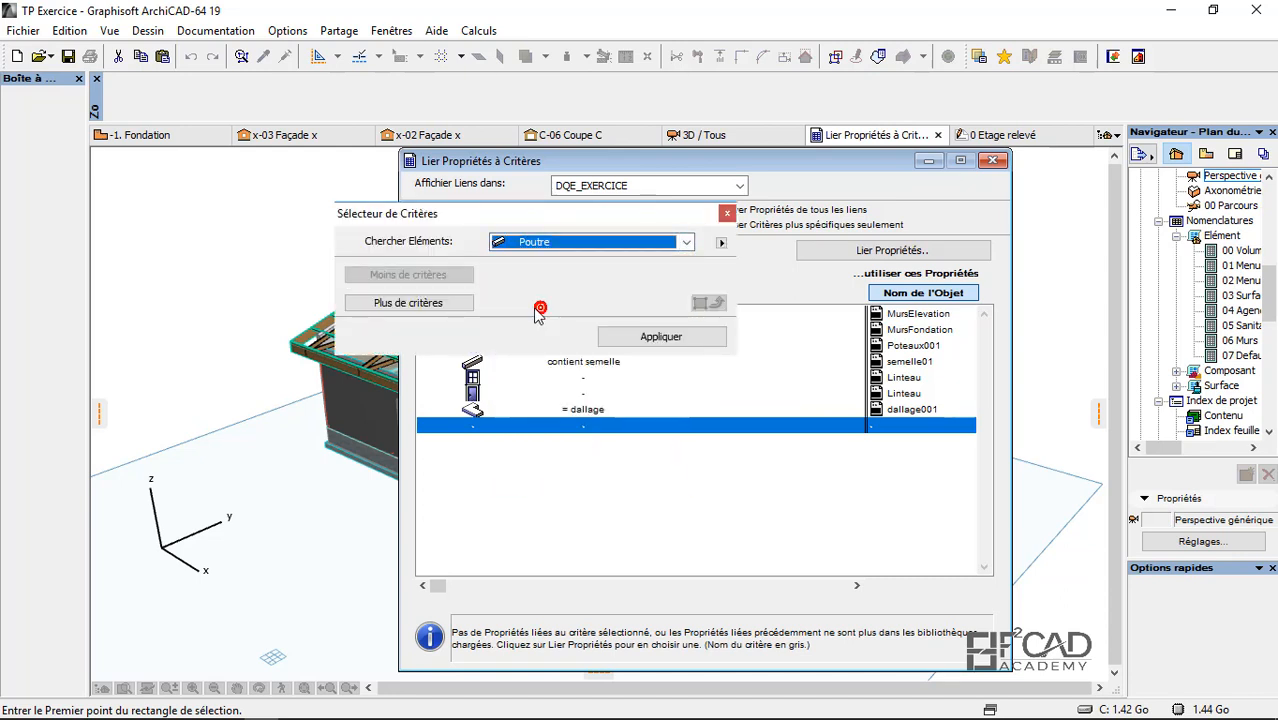
click(408, 302)
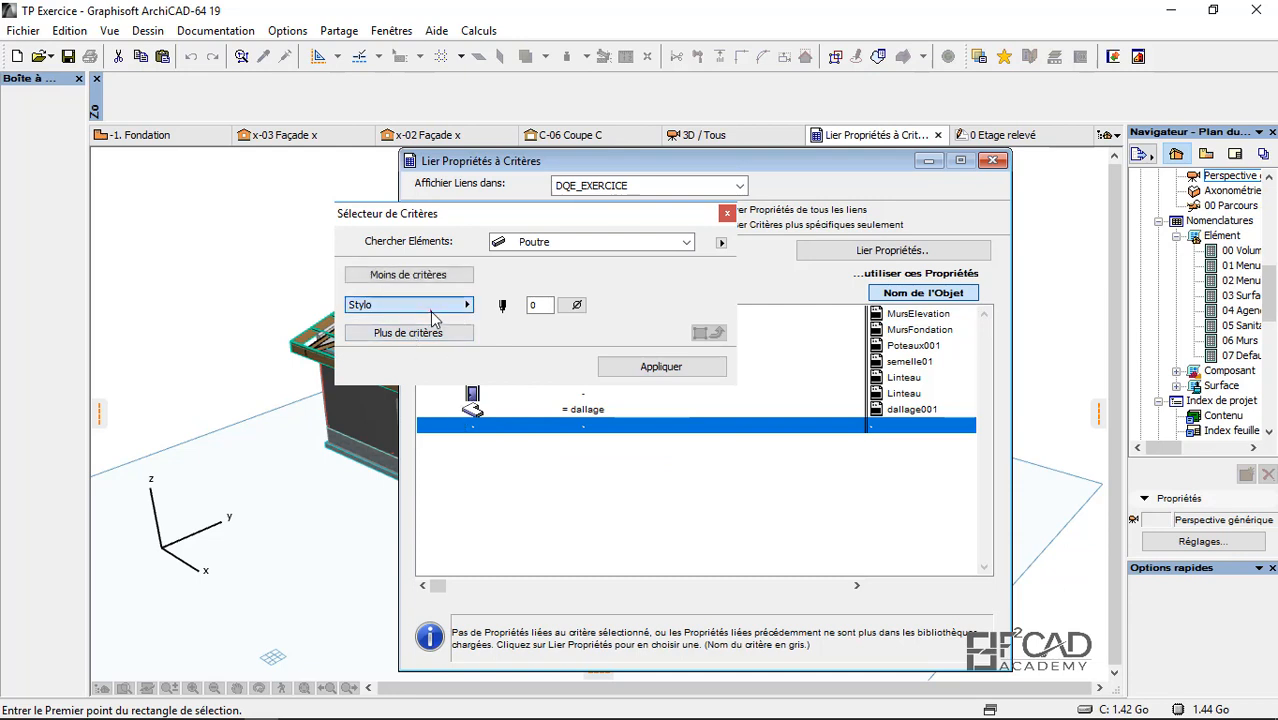
click(431, 309)
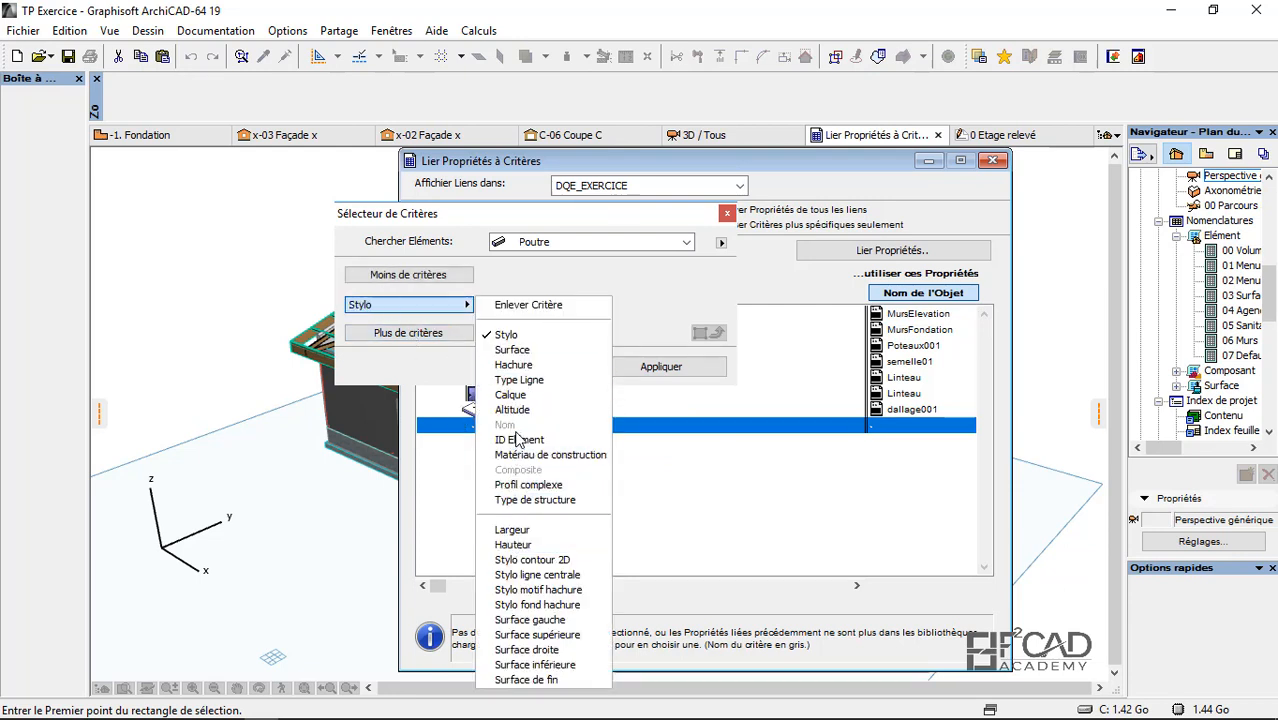
click(518, 440)
click(548, 311)
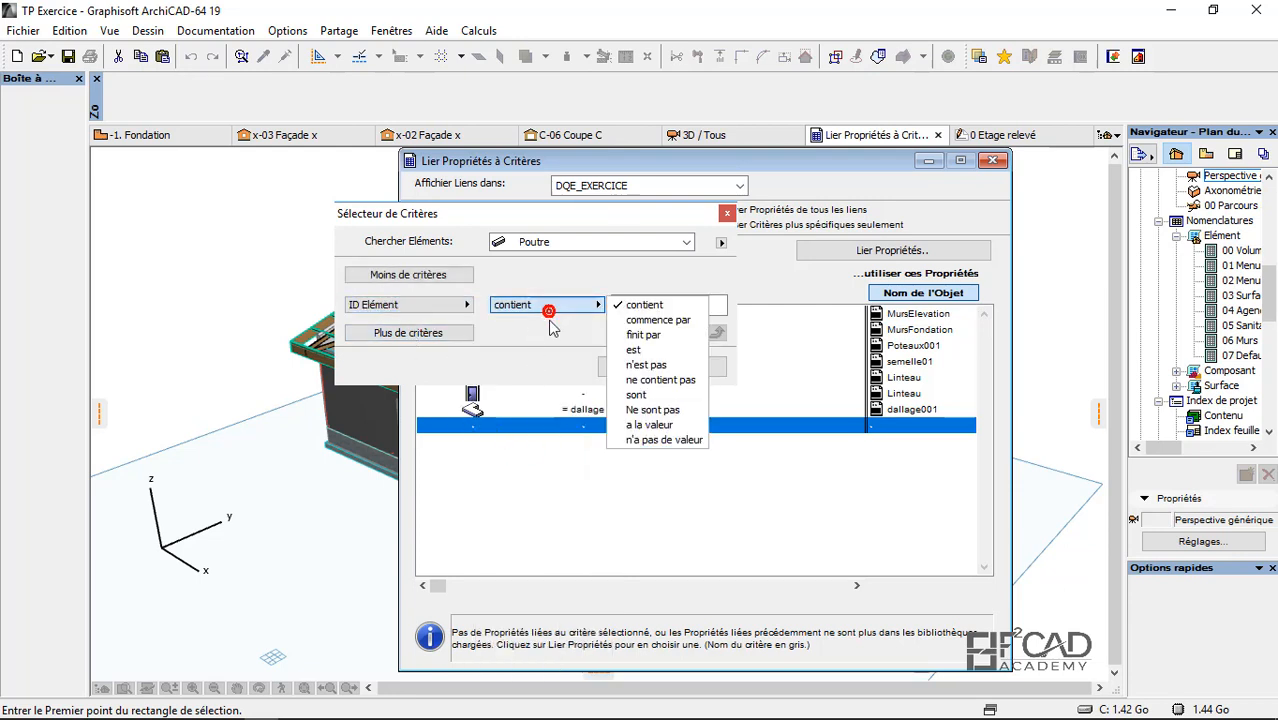
click(634, 349)
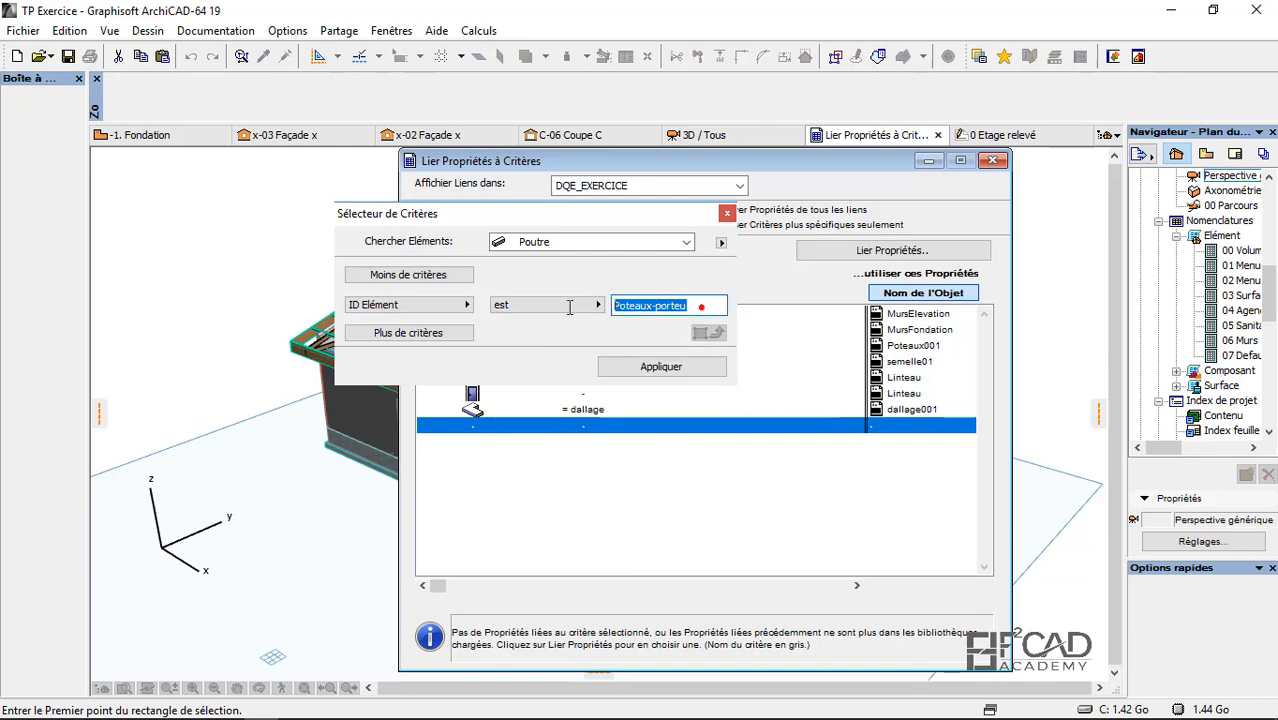
text(Poutre-chainage)
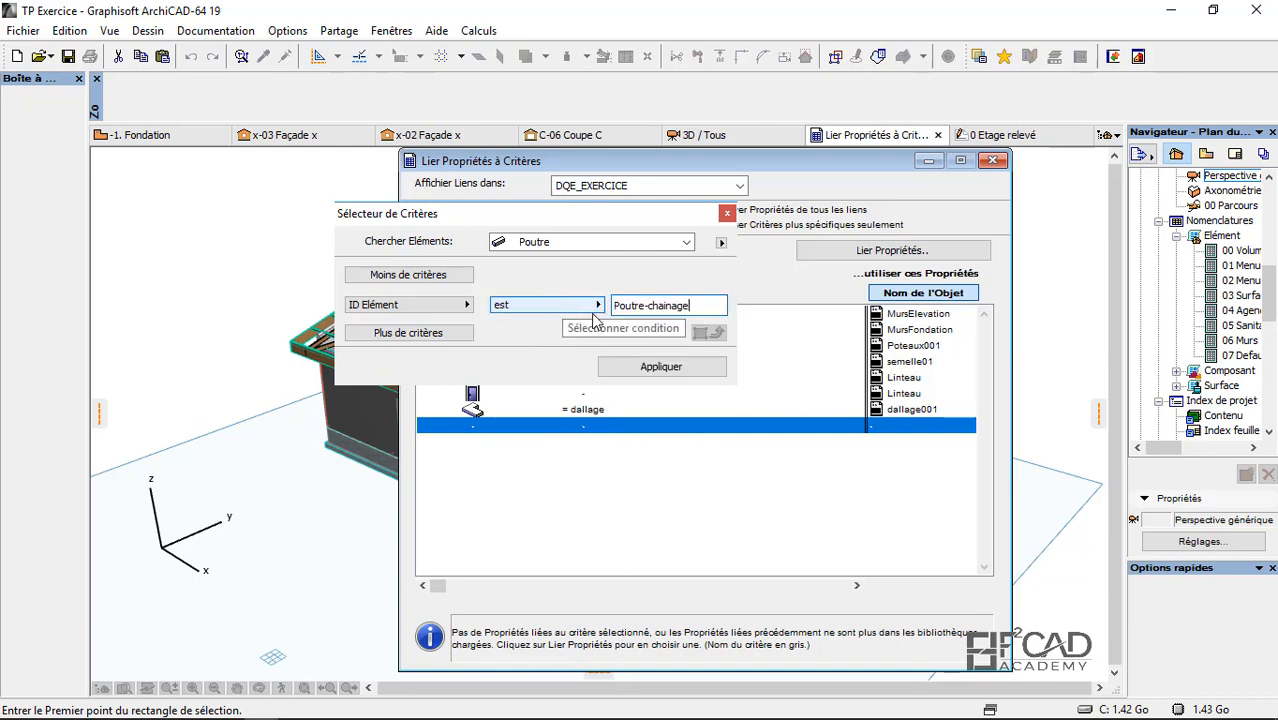
click(650, 368)
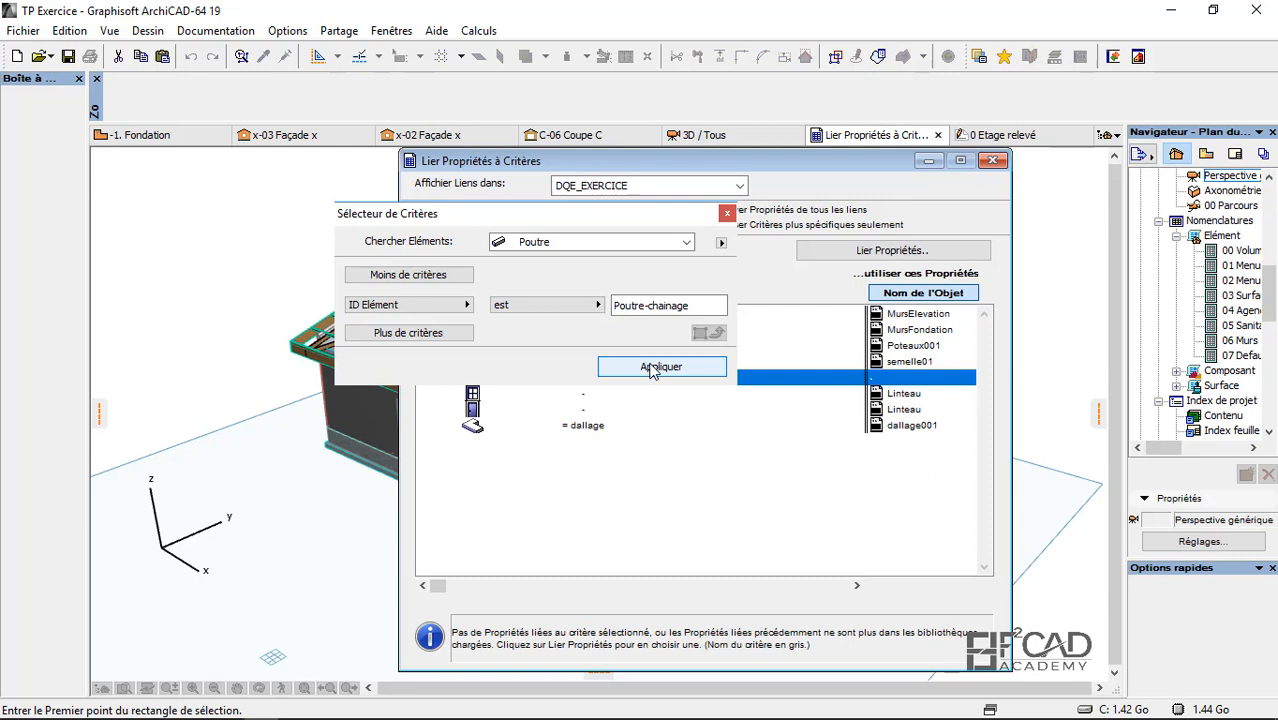
click(727, 213)
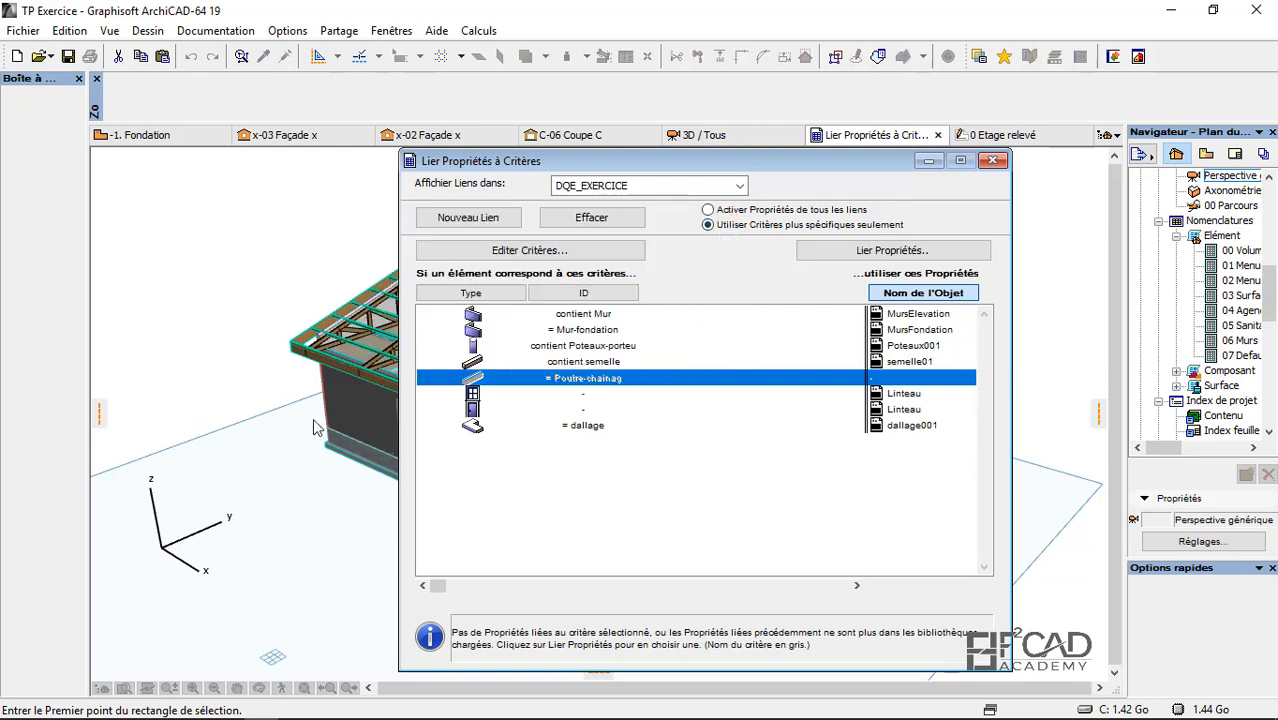
Step: Link the Chainage property object to the Poutre-chainage criterion and close the property links window
click(843, 252)
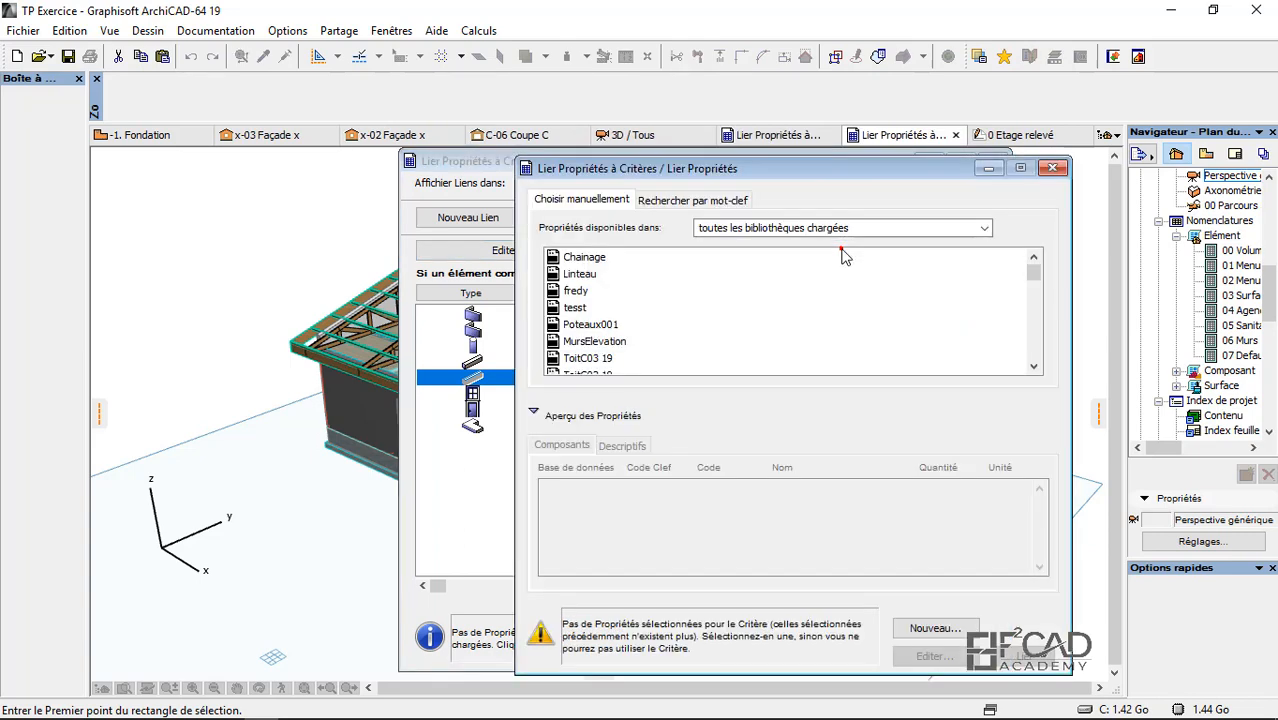
click(574, 257)
click(1018, 654)
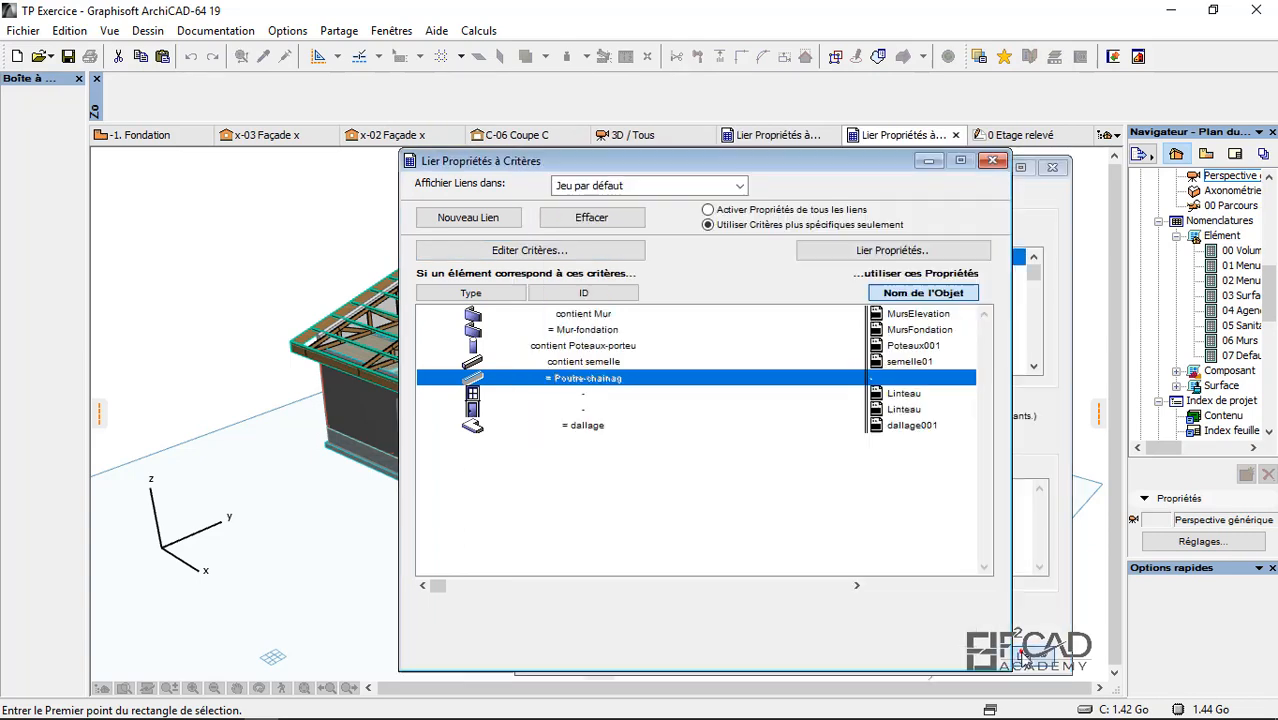
click(992, 161)
click(1206, 284)
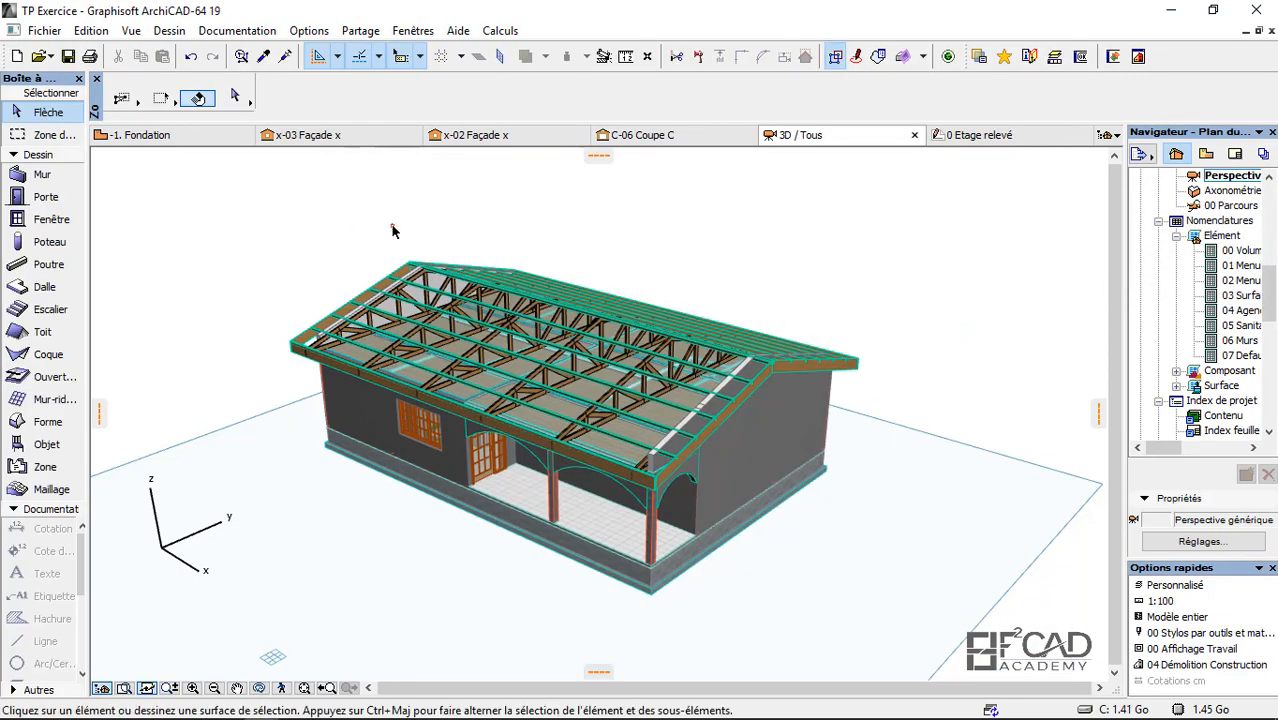
Step: Generate the DQE001 component list and check its Maçonnerie - Elévation entries for the tie beam concrete
click(237, 30)
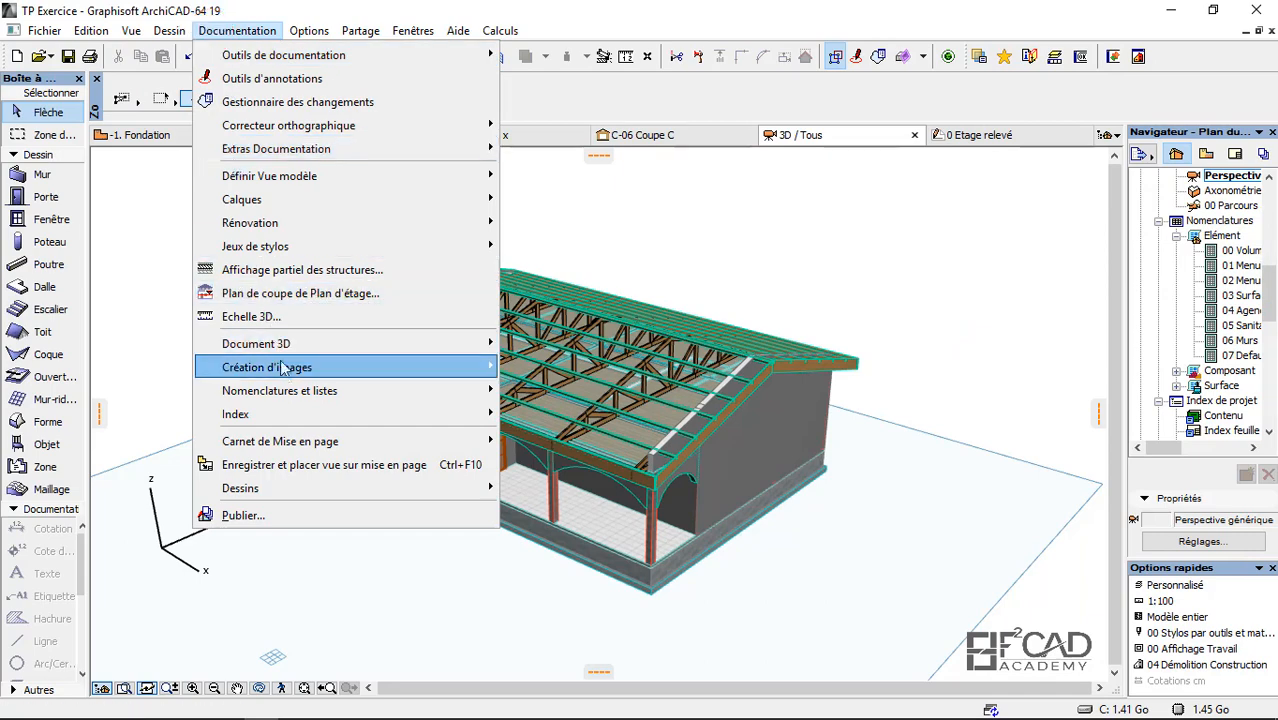
click(288, 400)
mouse_move(577, 441)
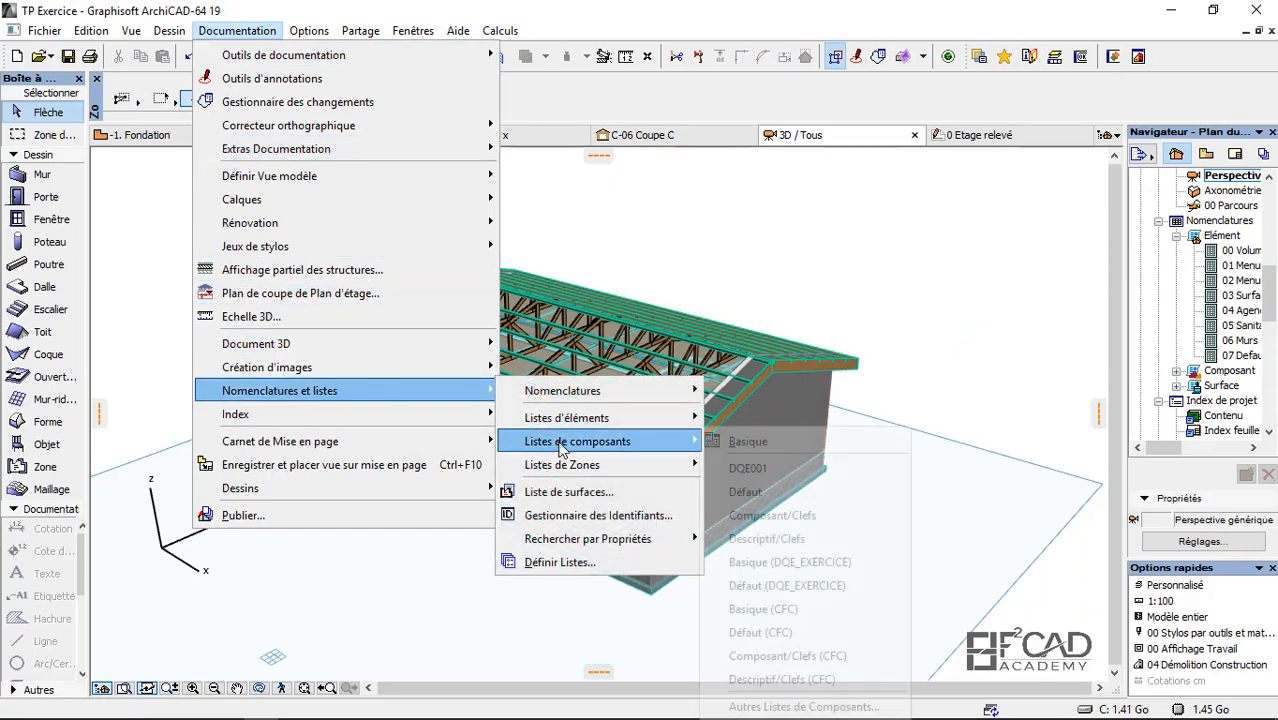
click(784, 468)
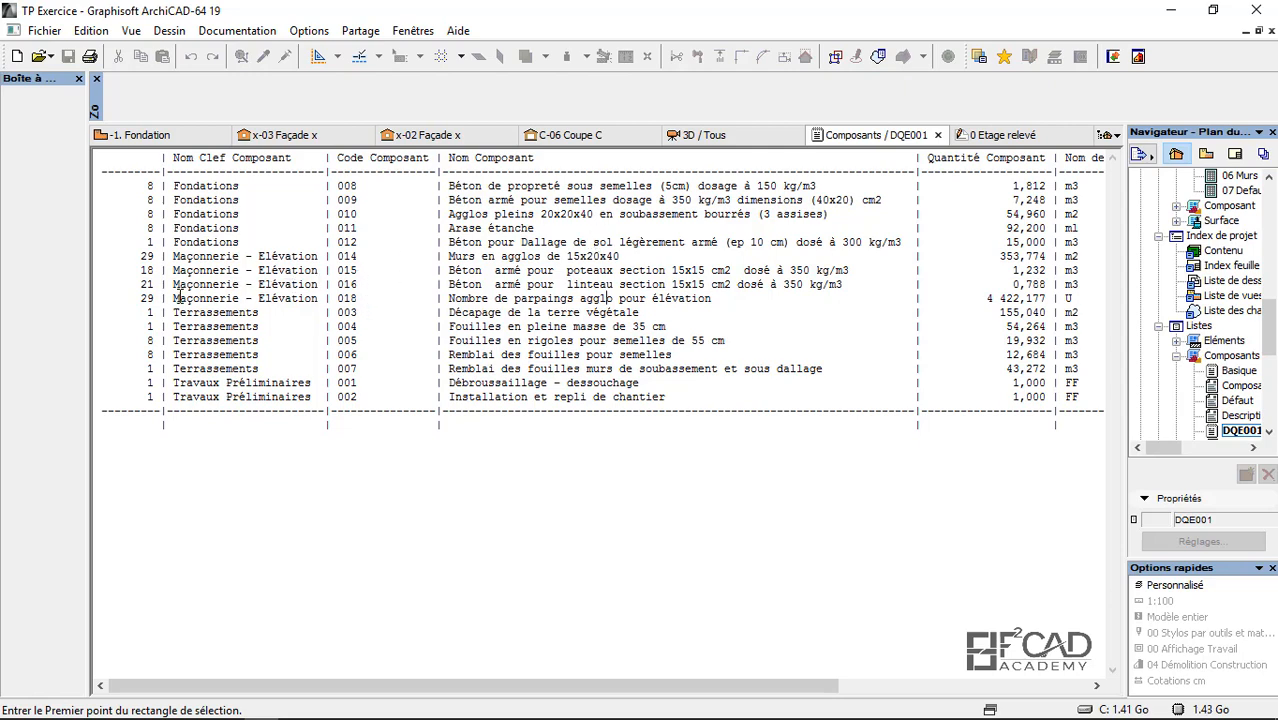
drag(582, 298, 772, 298)
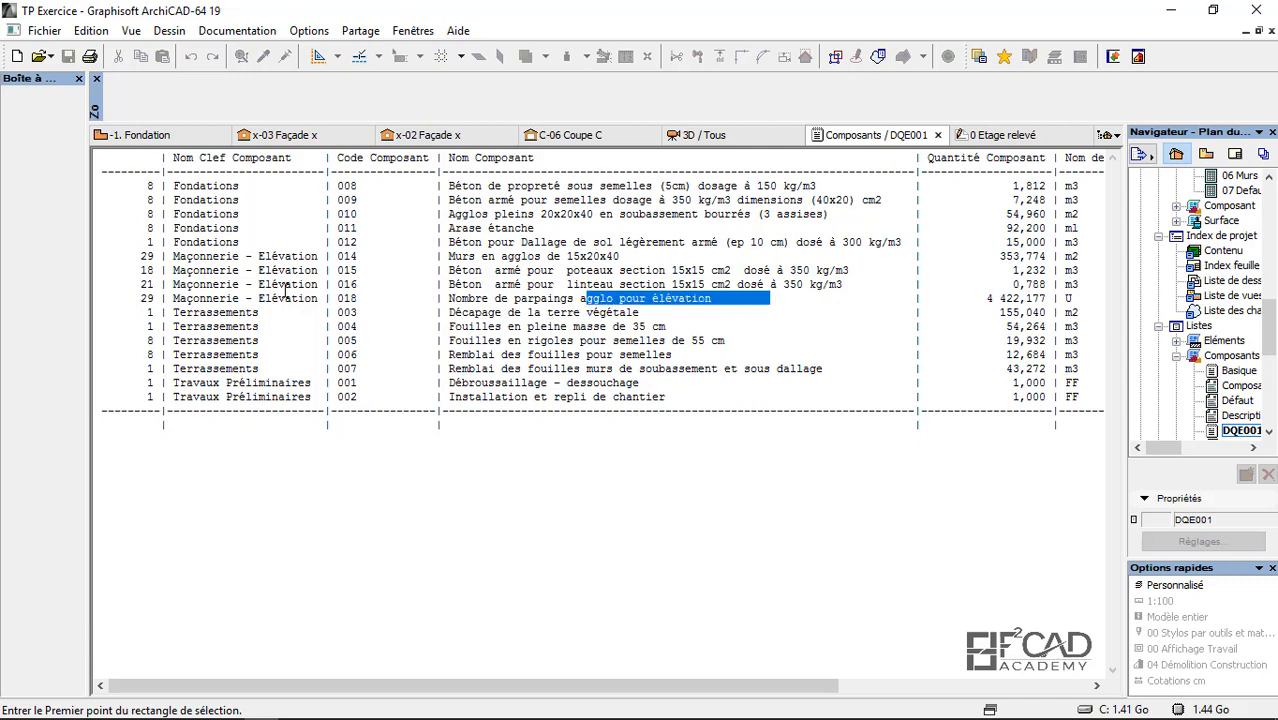
click(226, 256)
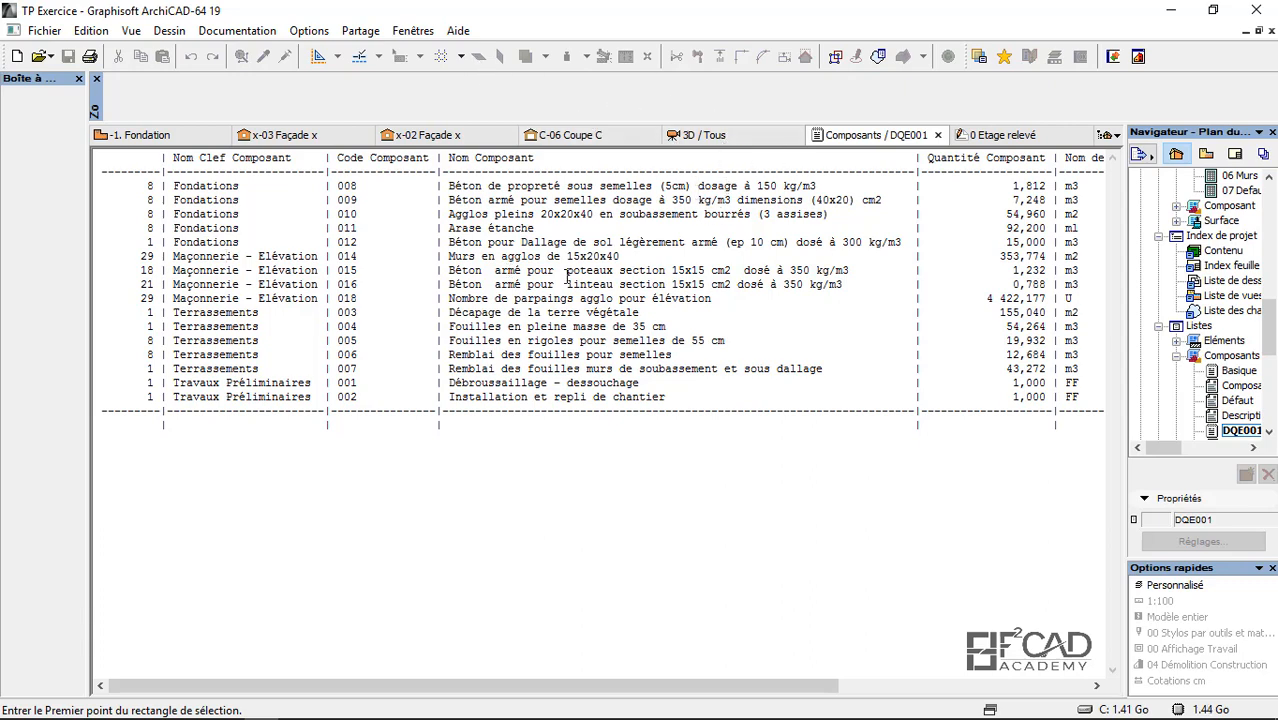
Step: Open the property-to-criteria links of the DQE_EXERCICE set and edit the criteria of the Chainage link
click(720, 136)
click(500, 30)
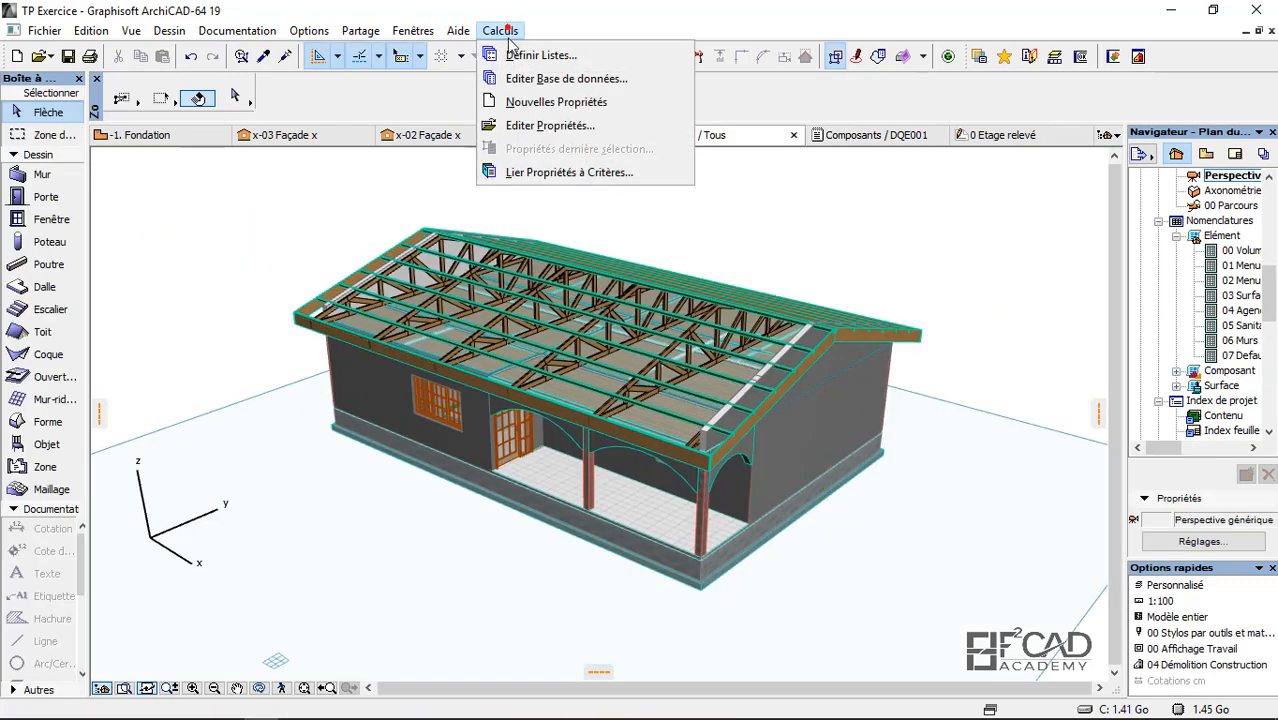
click(530, 173)
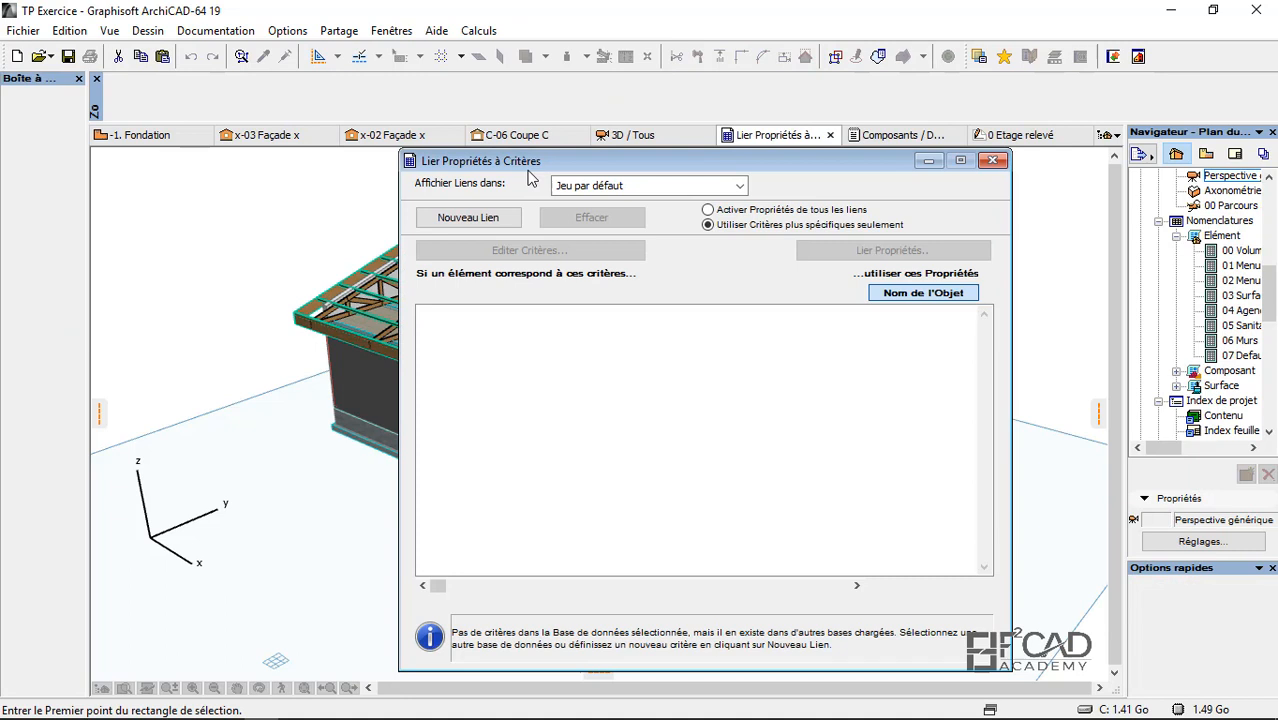
click(614, 191)
click(634, 222)
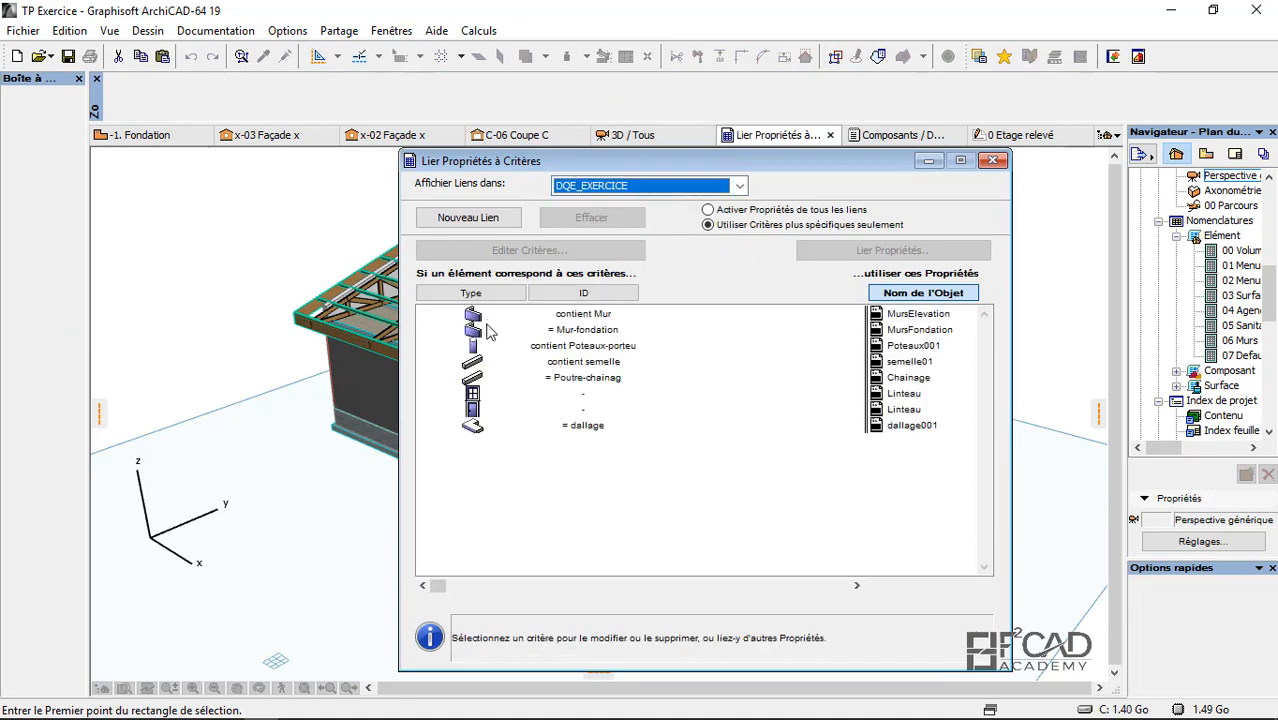
click(546, 379)
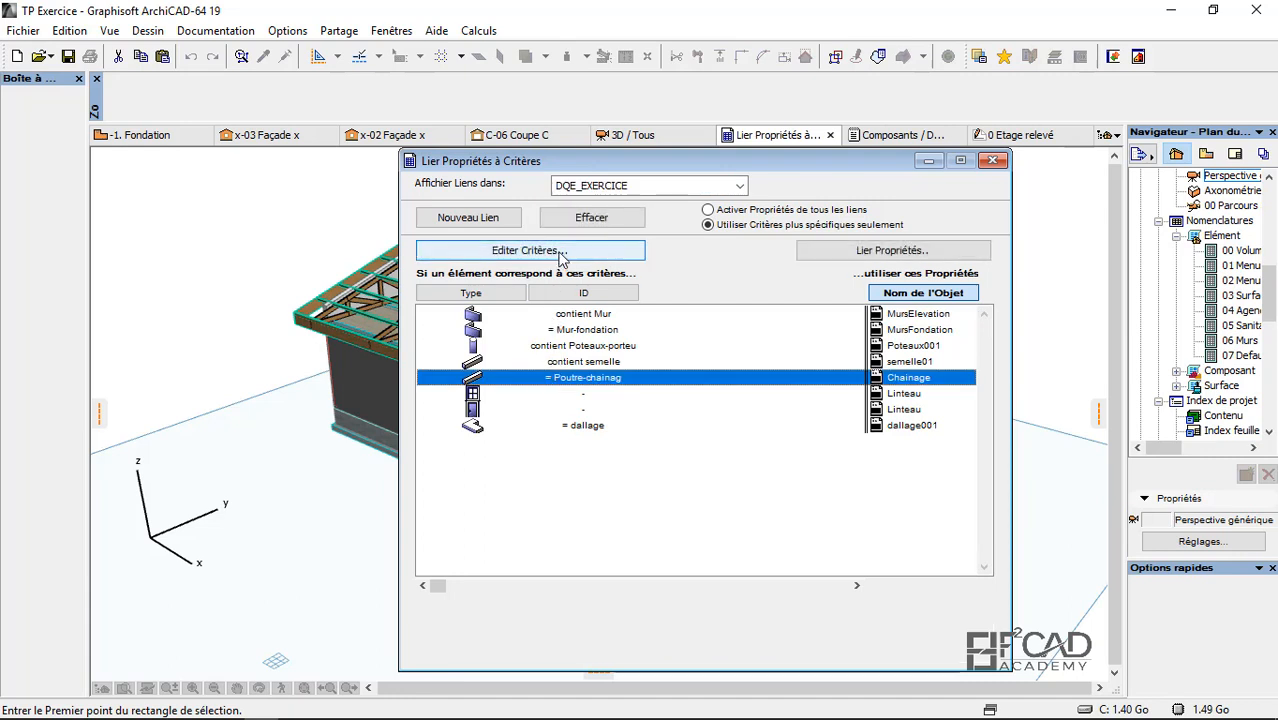
click(545, 251)
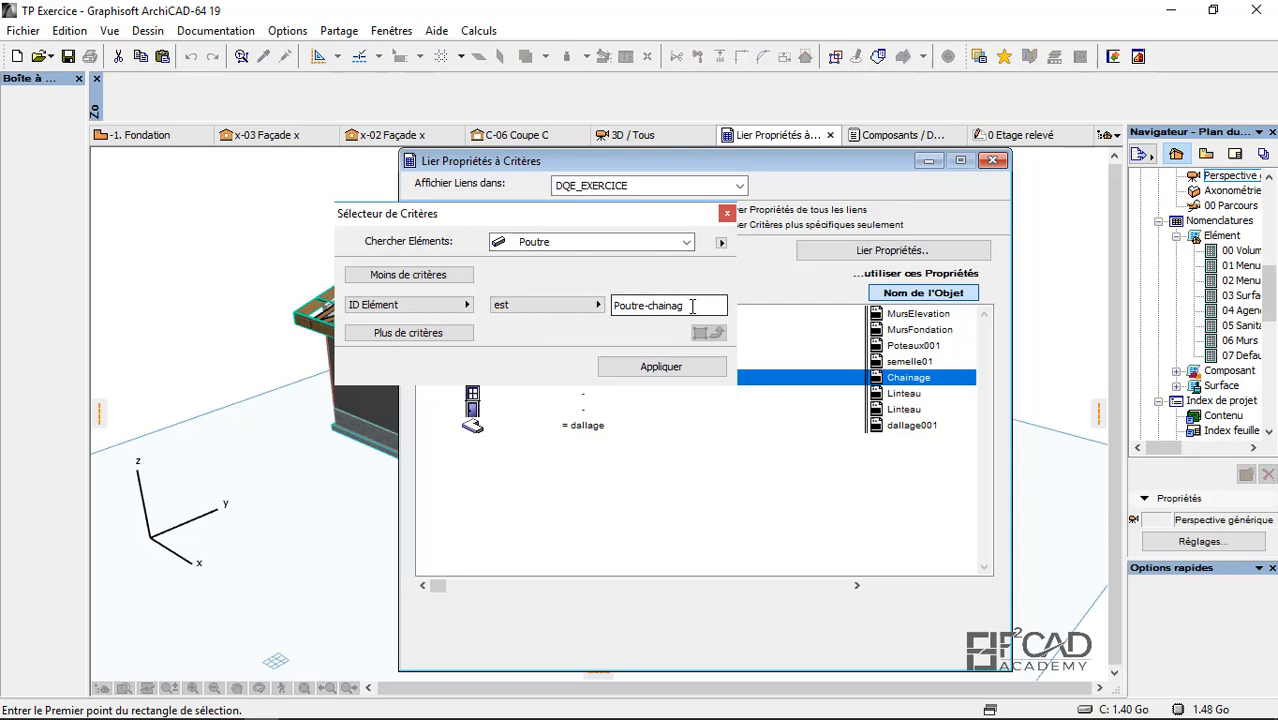
Step: Set the Chainage link's ID Elément condition to contient, apply it, and close the property links window
drag(693, 307, 727, 307)
double_click(665, 305)
click(515, 306)
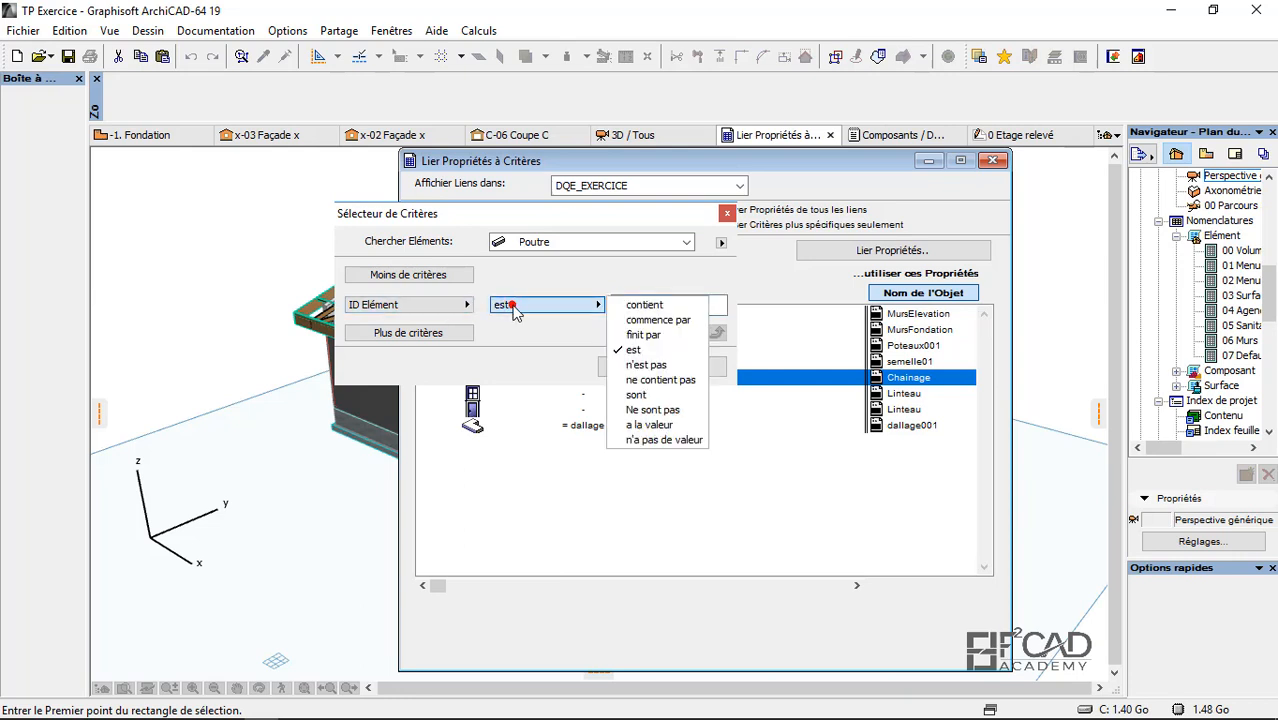
click(637, 310)
drag(692, 305, 666, 307)
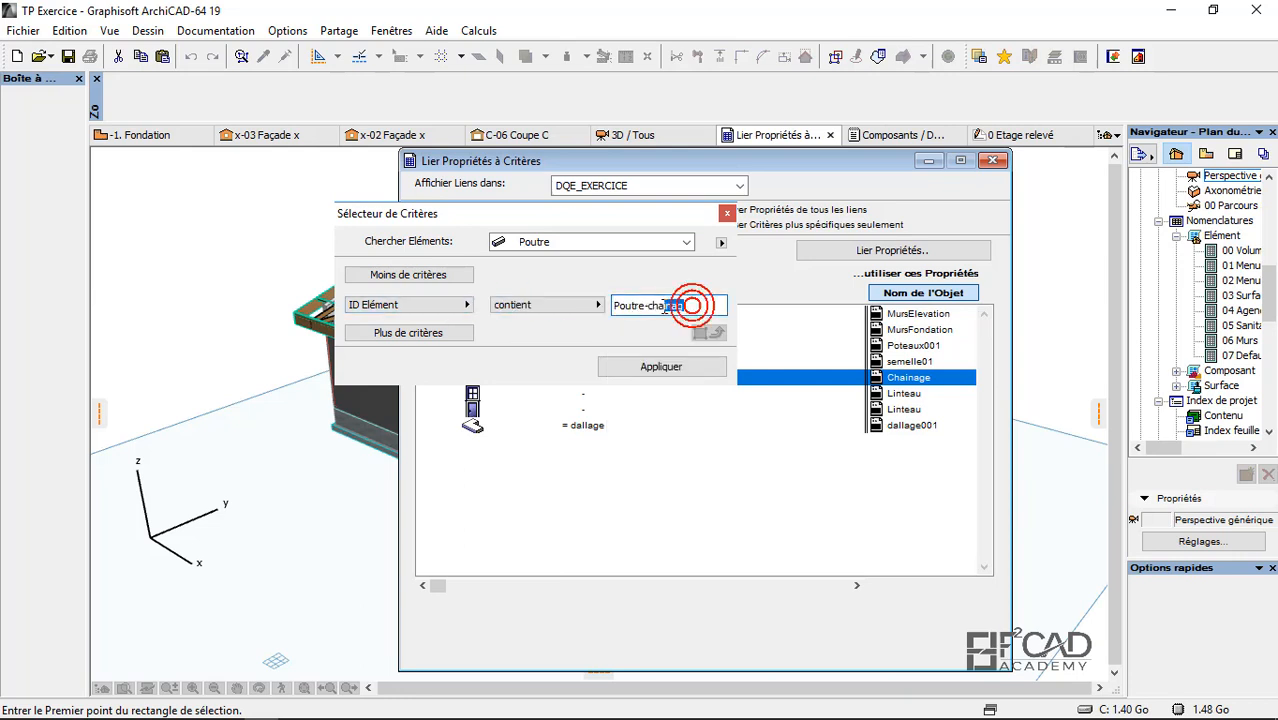
click(702, 305)
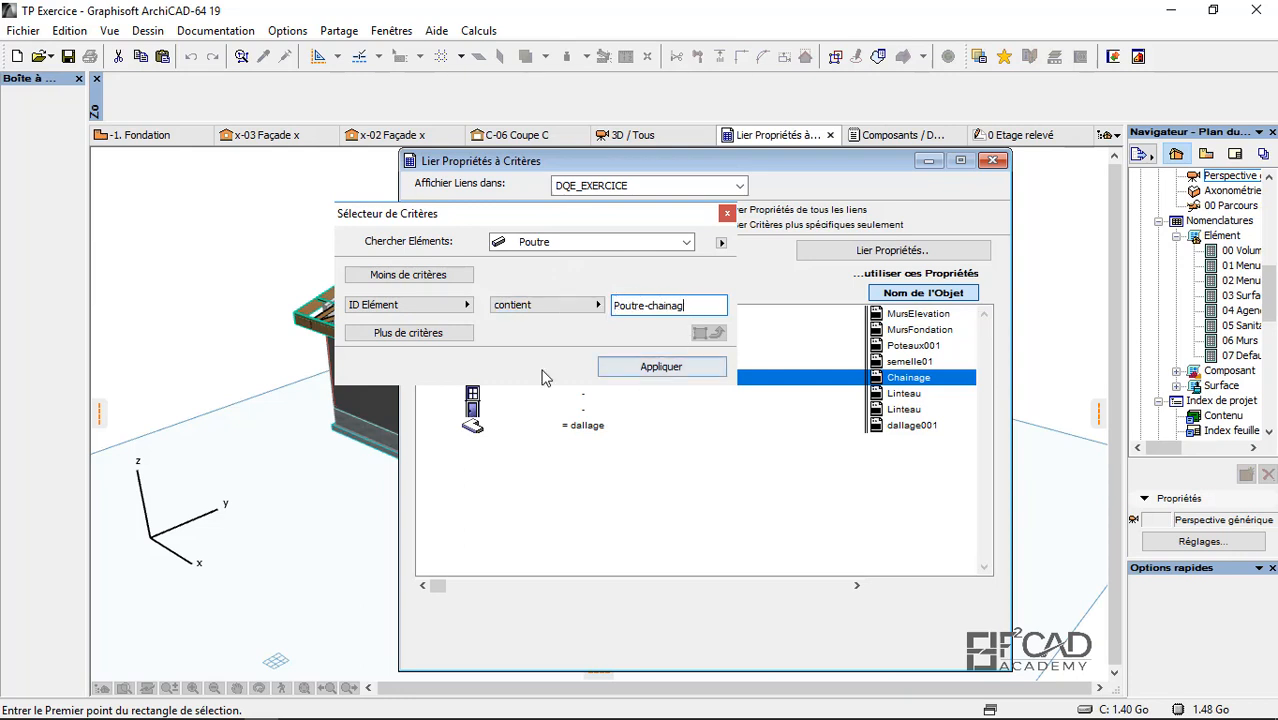
click(662, 368)
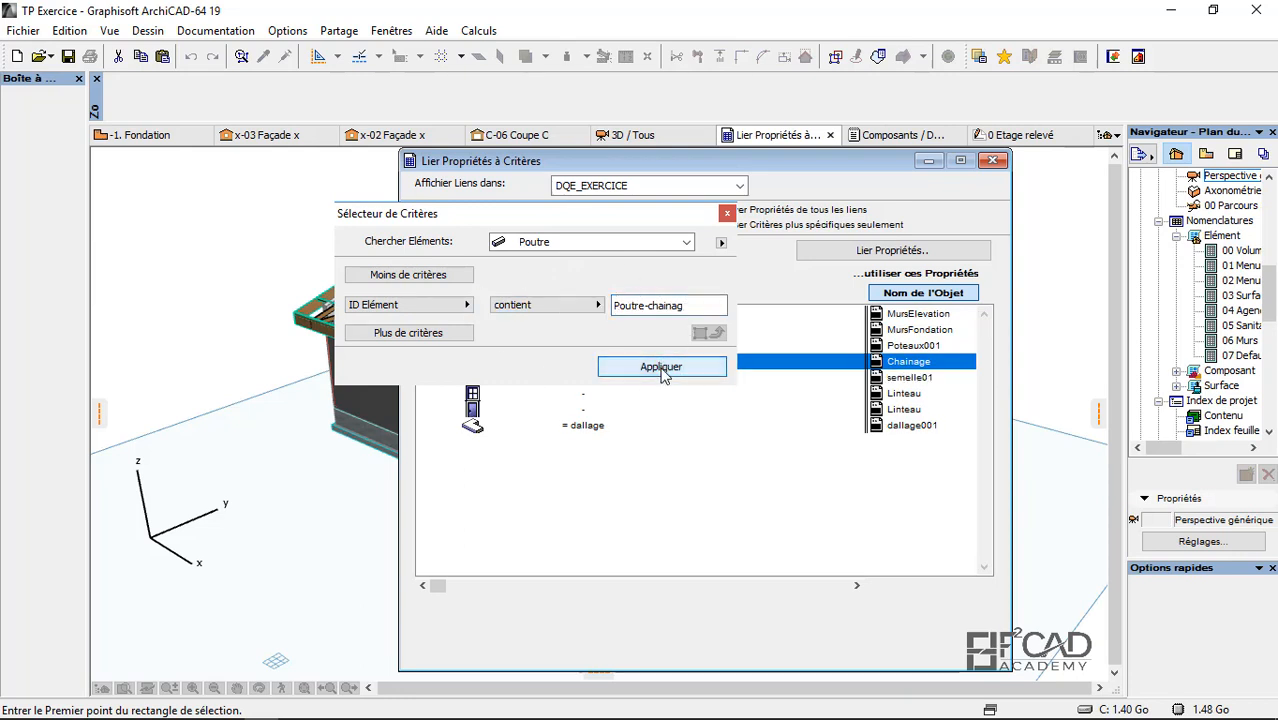
click(724, 213)
click(992, 160)
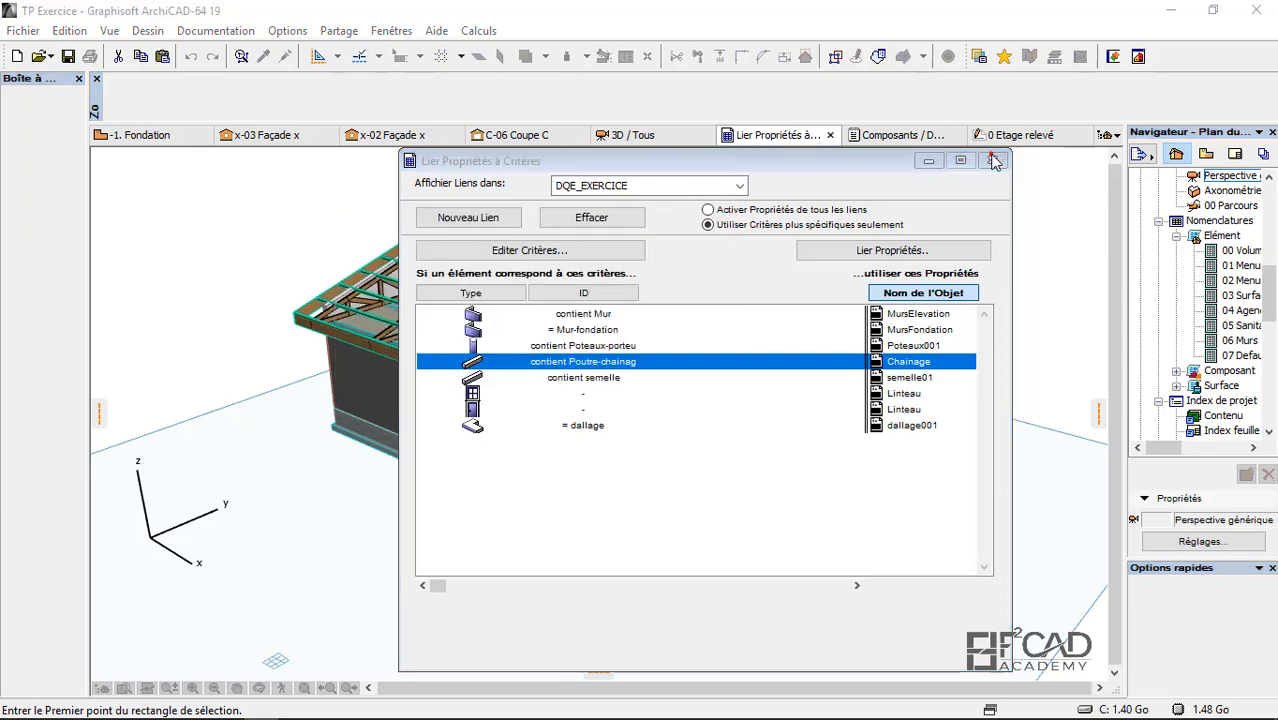
Step: Generate the DQE001 component list, check the chainage haut concrete entry, and close the list
click(1223, 280)
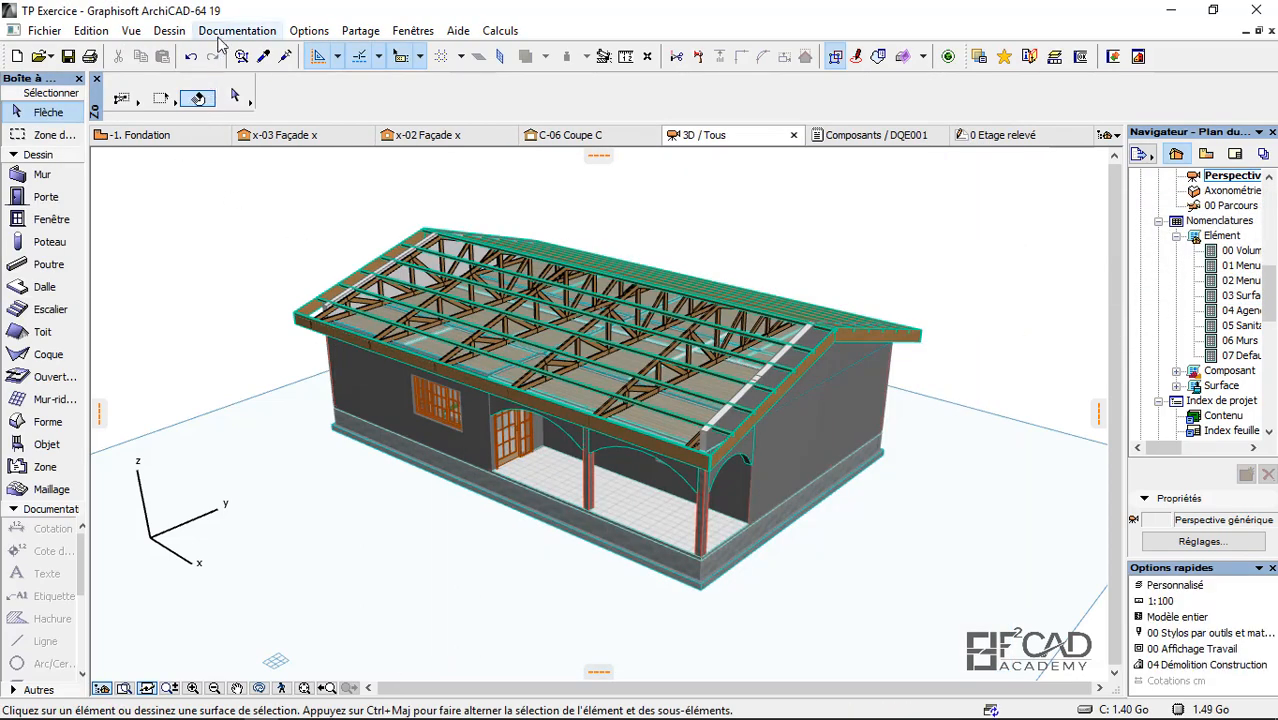
click(220, 32)
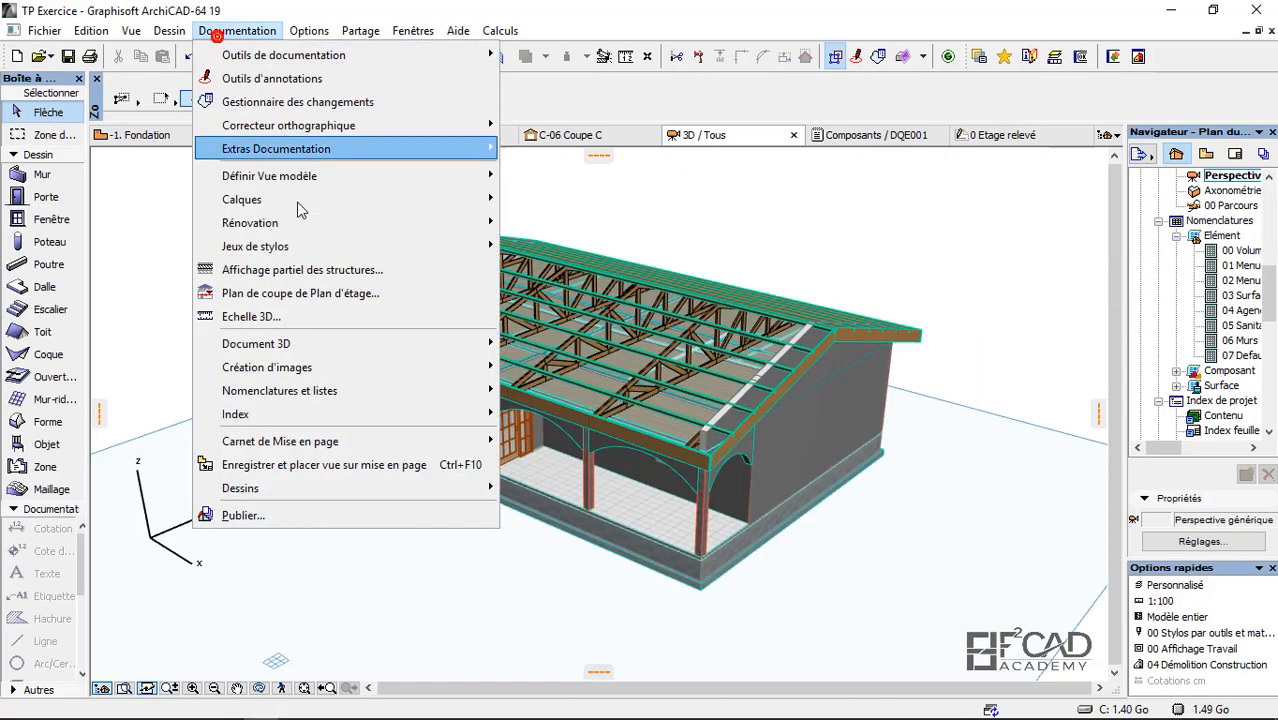
mouse_move(367, 389)
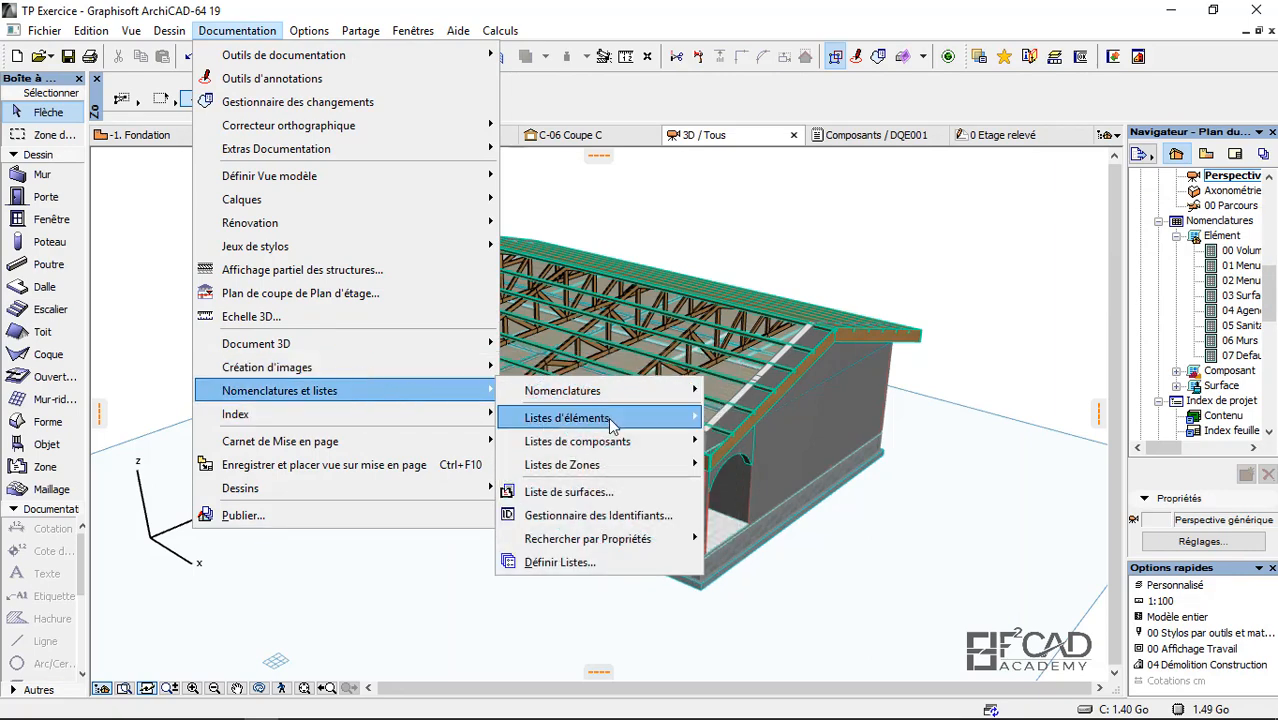
mouse_move(560, 437)
click(760, 465)
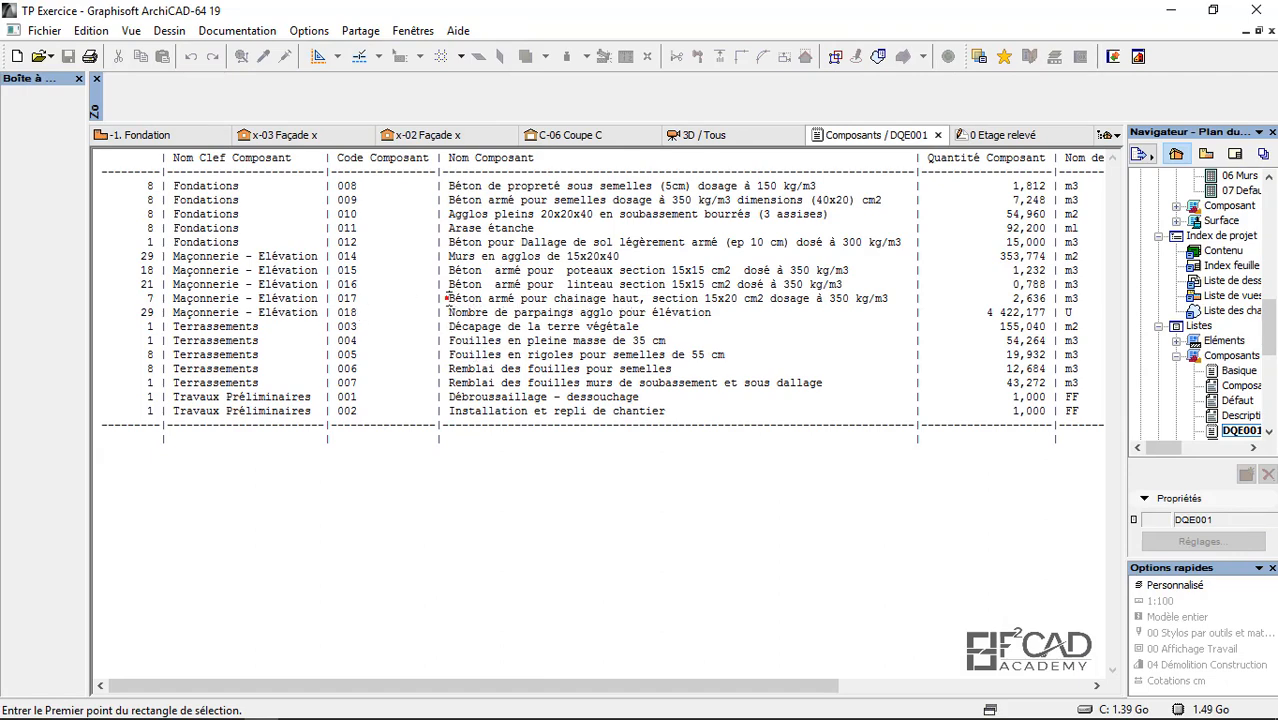
drag(446, 298, 1062, 298)
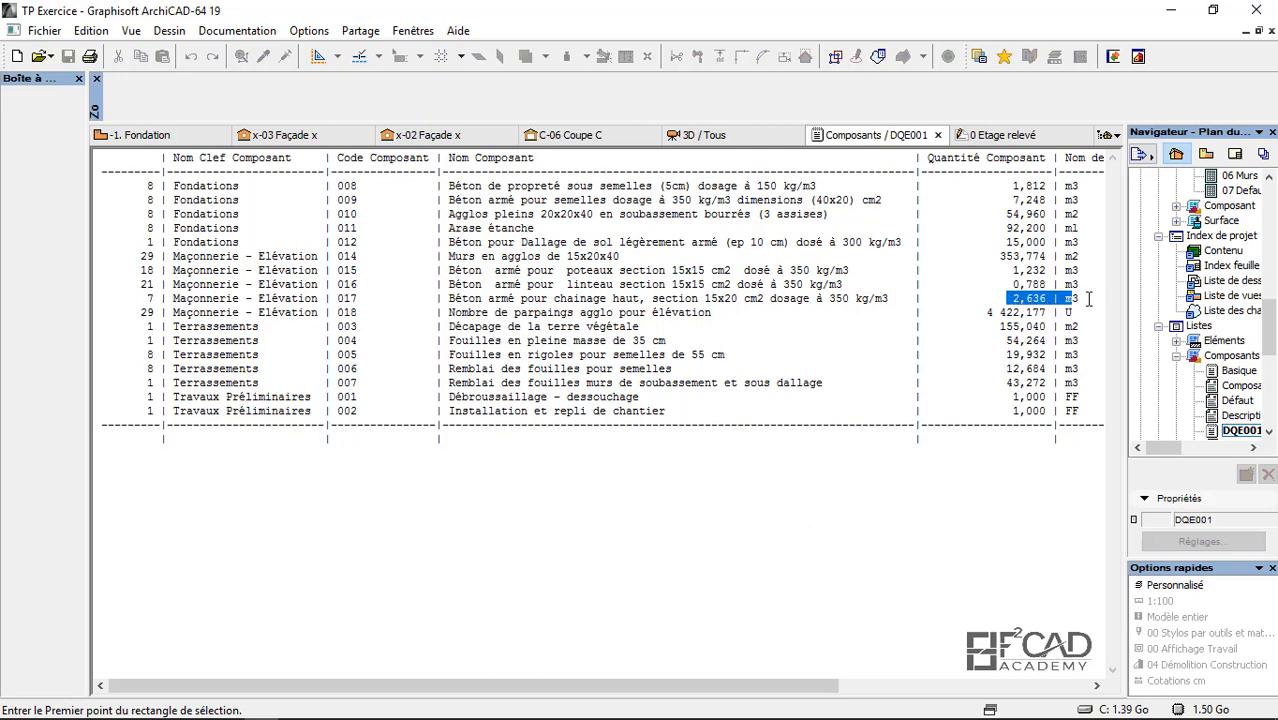
click(764, 550)
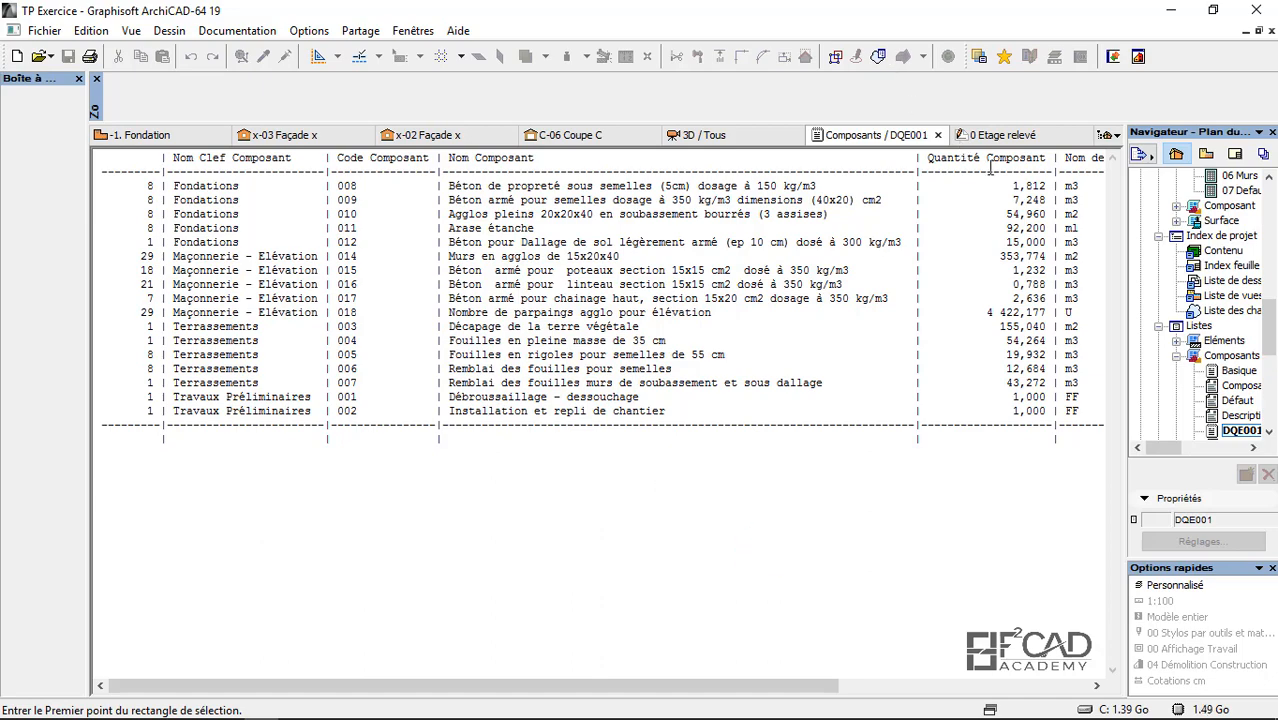
click(937, 134)
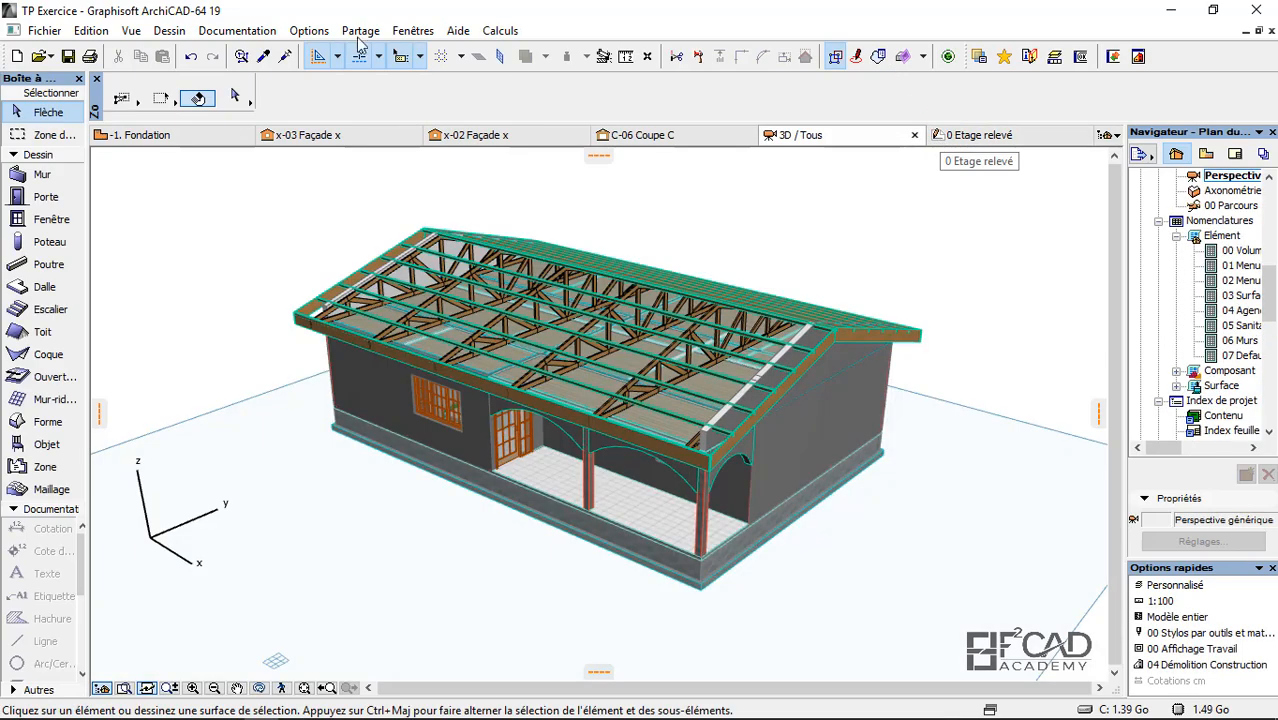
Step: Examine the terrace's arches and columns up close in the 3D view
key(Escape)
scroll(706, 508, up, 5)
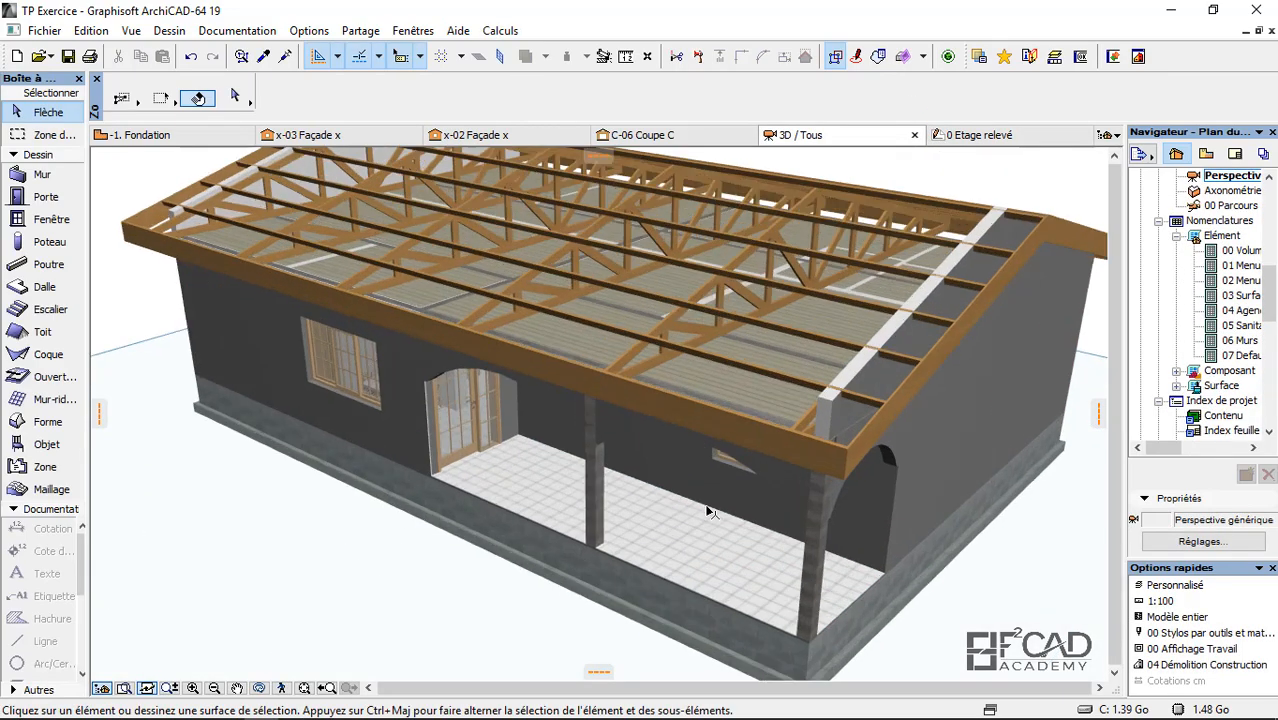
scroll(800, 474, up, 5)
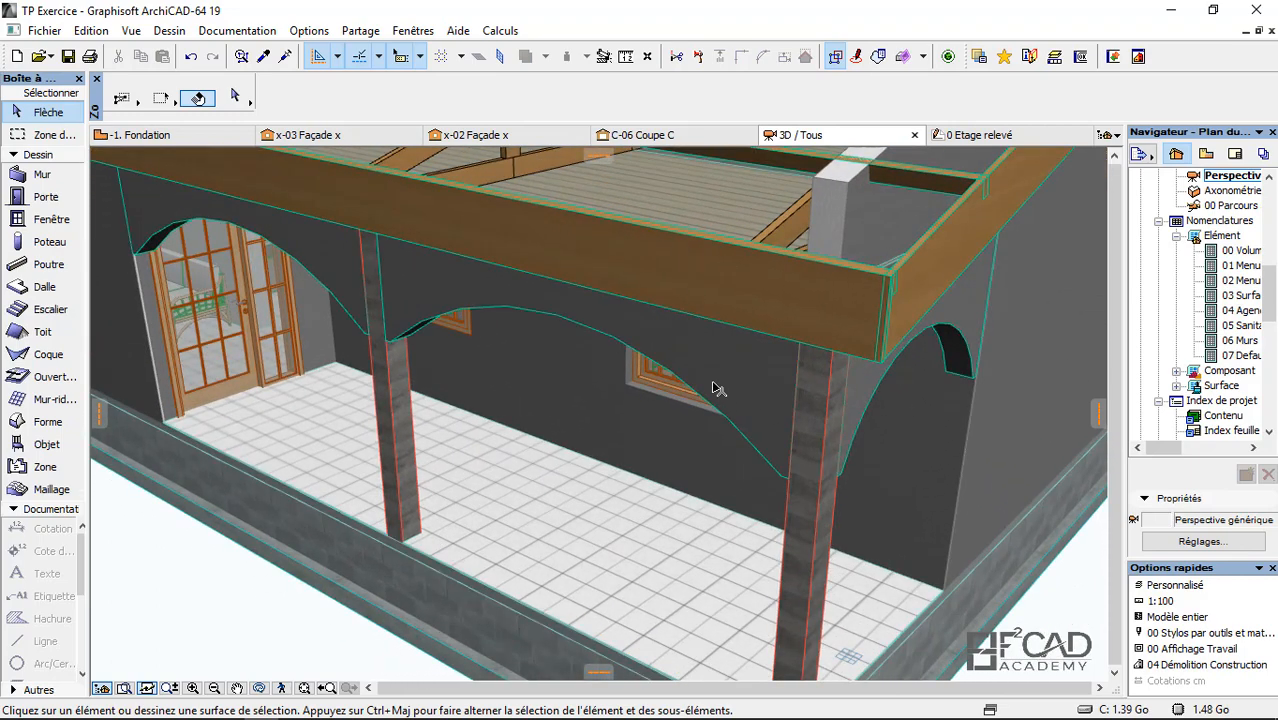
scroll(692, 428, down, 3)
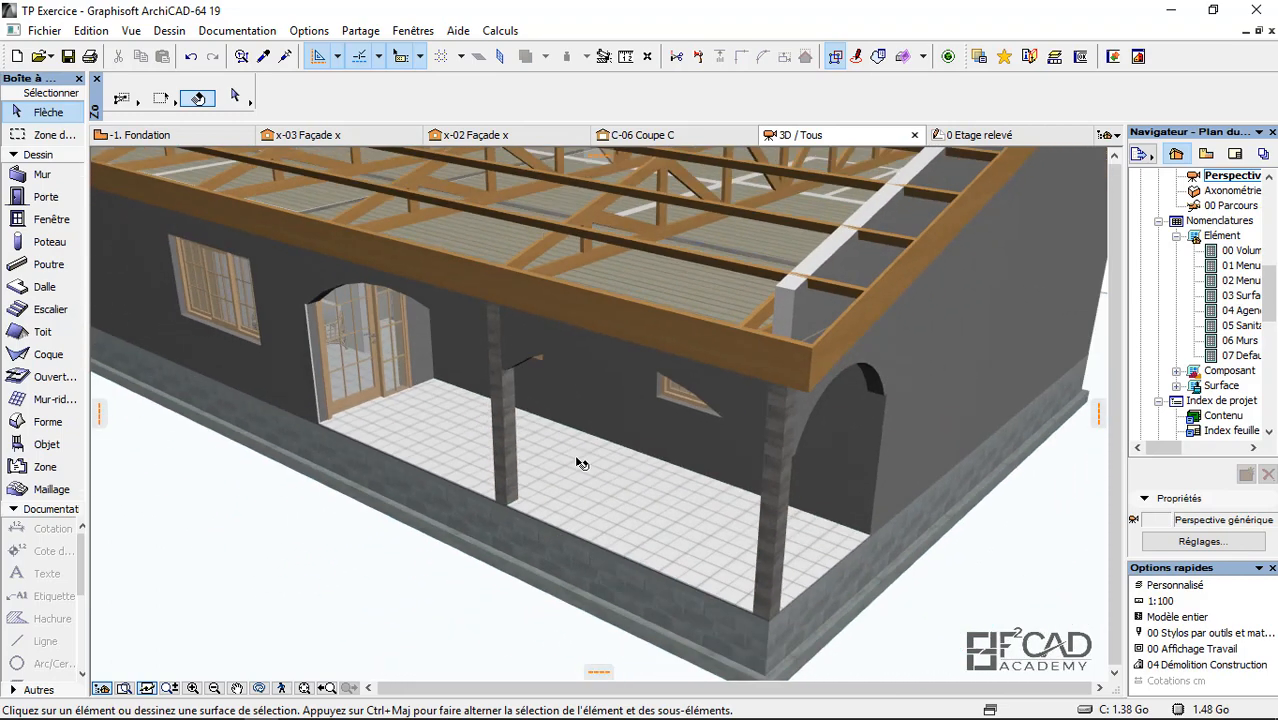
click(259, 689)
drag(302, 649, 647, 422)
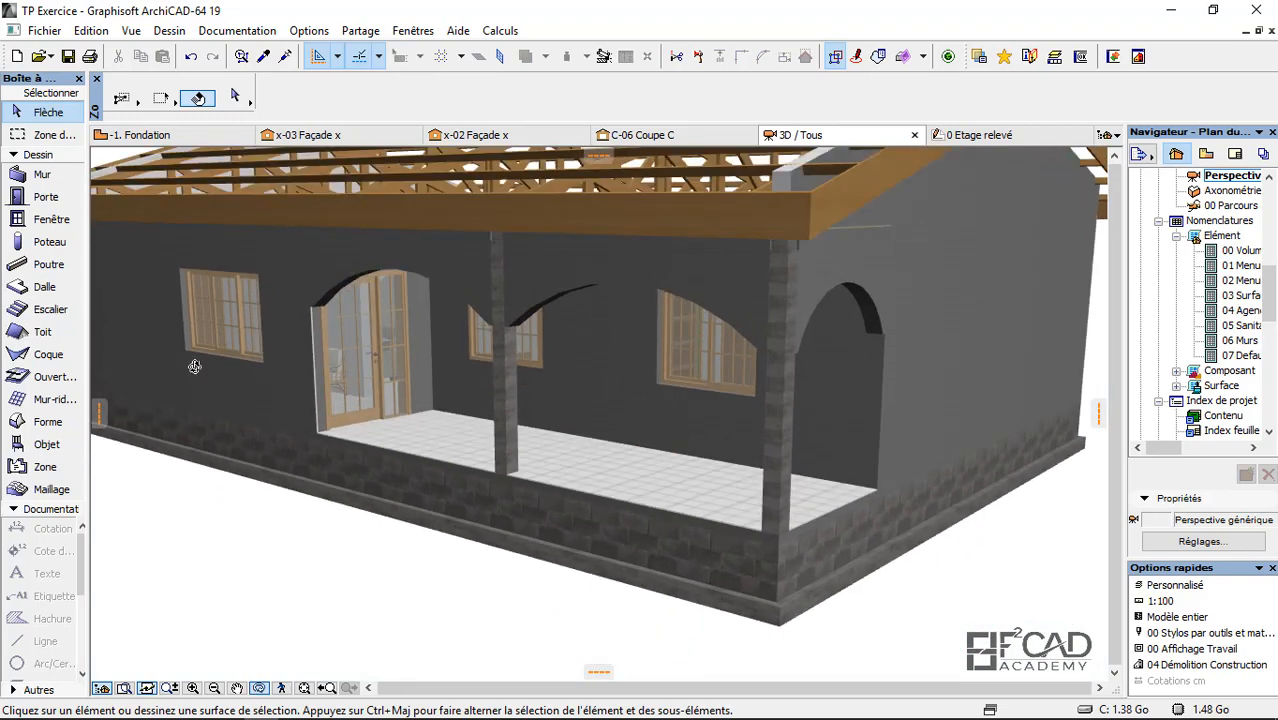
key(ctrl+a)
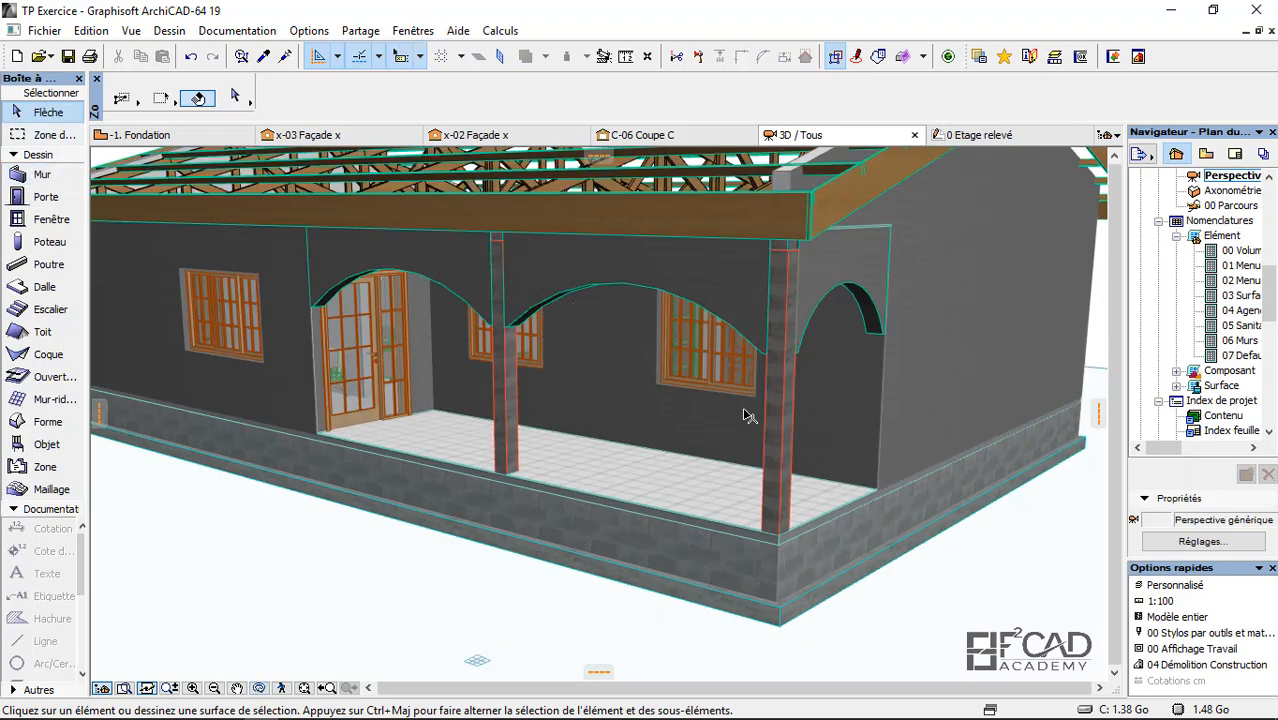
scroll(744, 411, down, 4)
scroll(666, 382, up, 4)
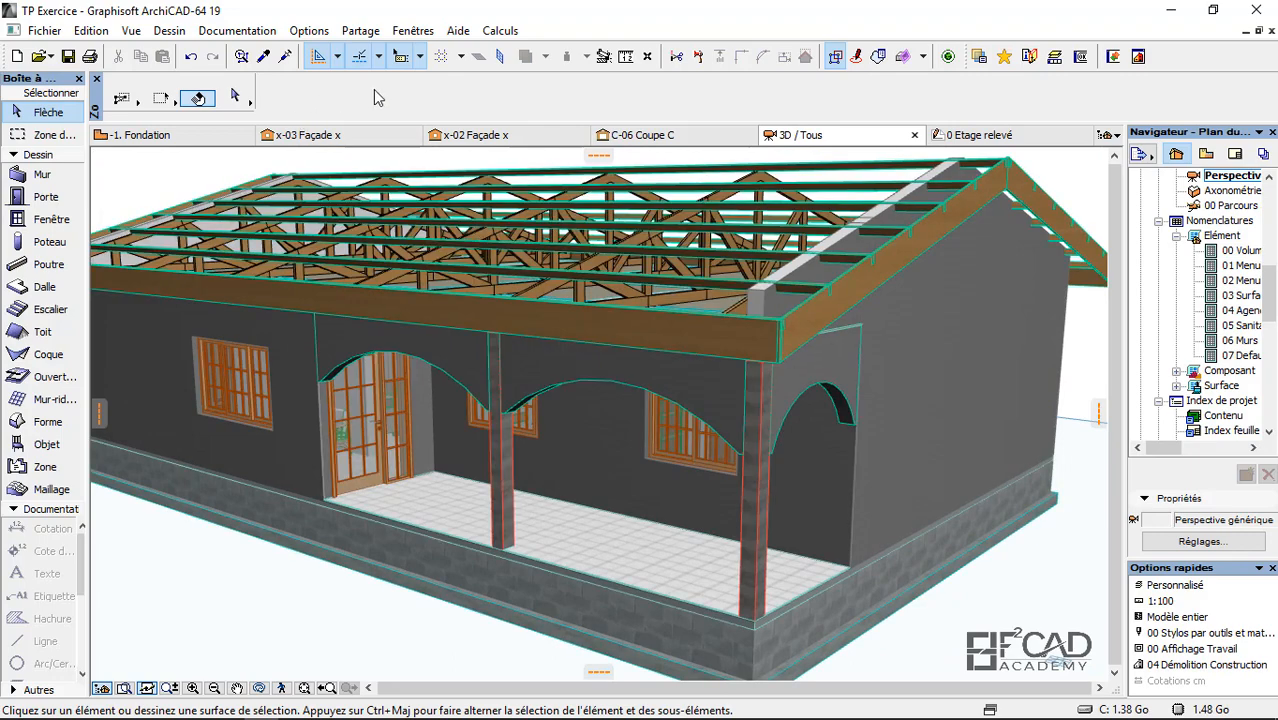
Step: Create a new property object for the calculations
click(500, 31)
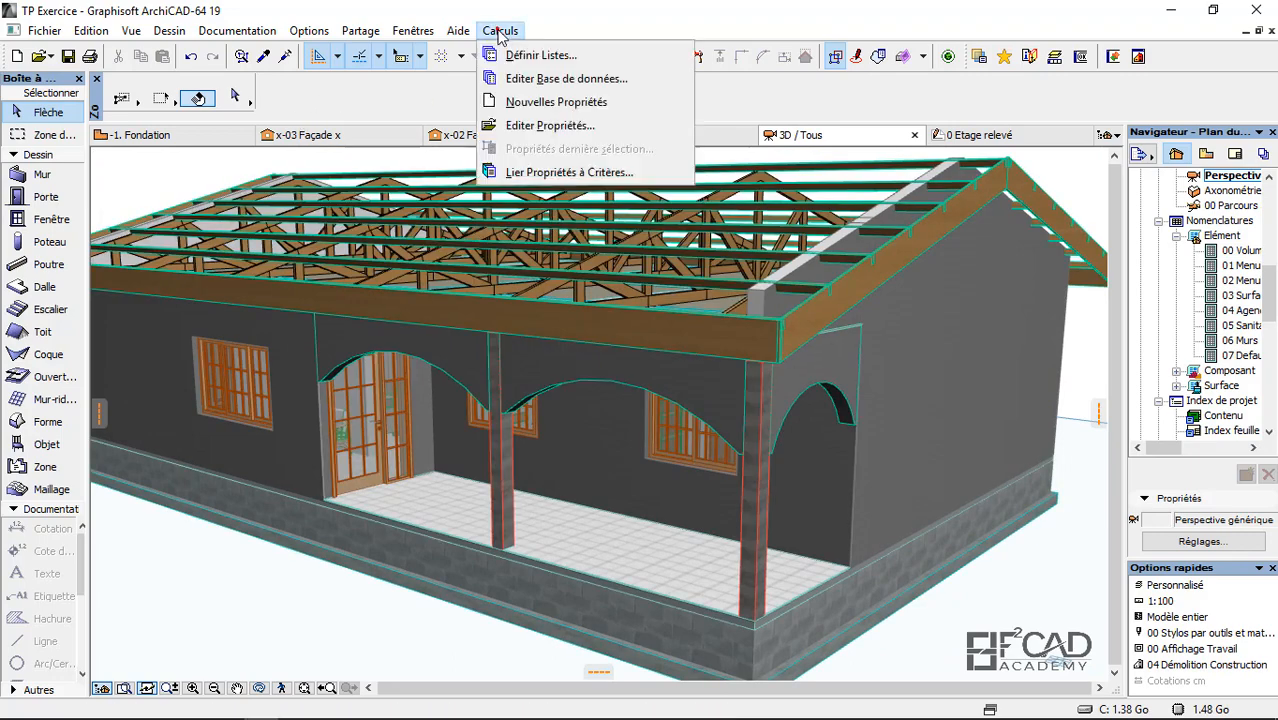
click(545, 101)
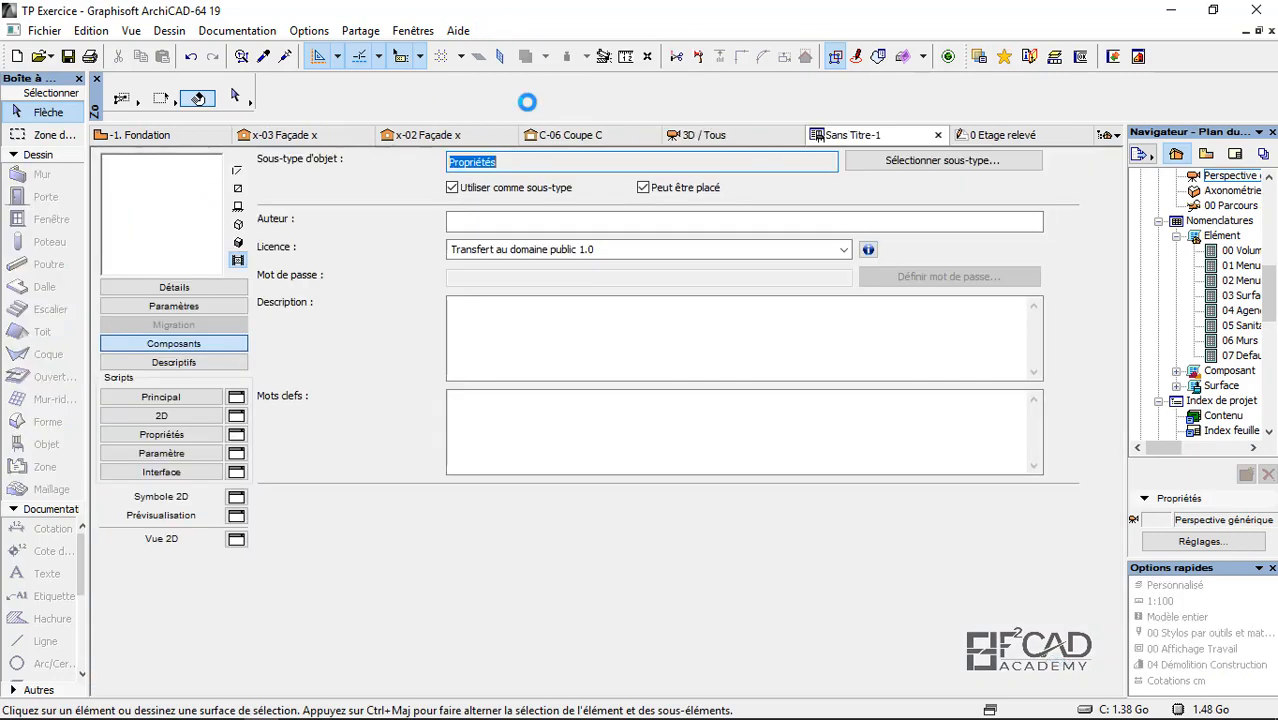
click(188, 362)
click(293, 160)
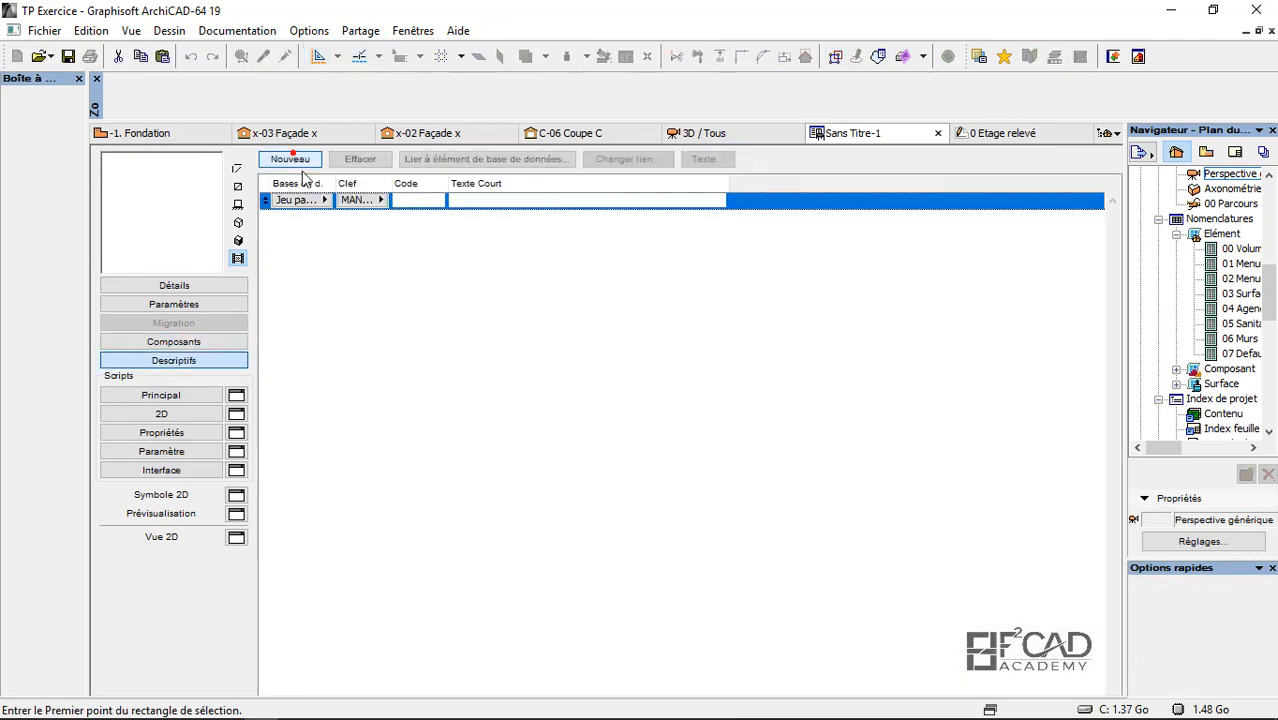
click(462, 161)
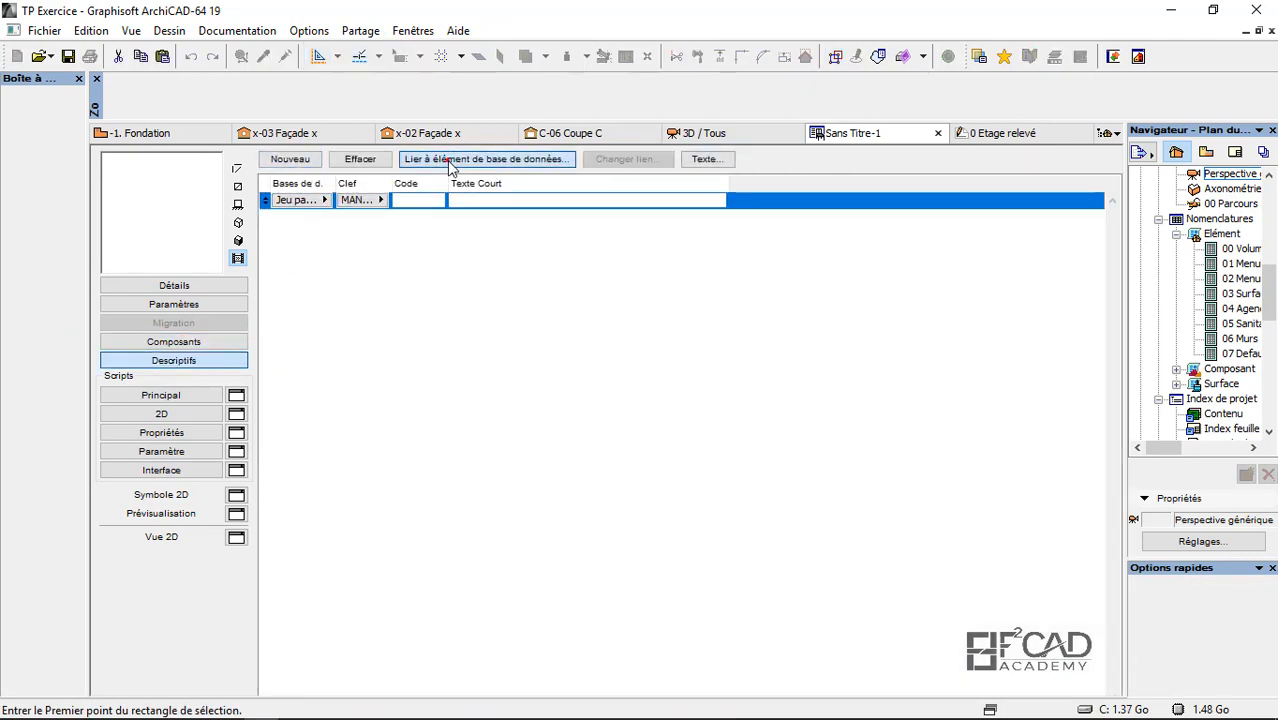
click(344, 172)
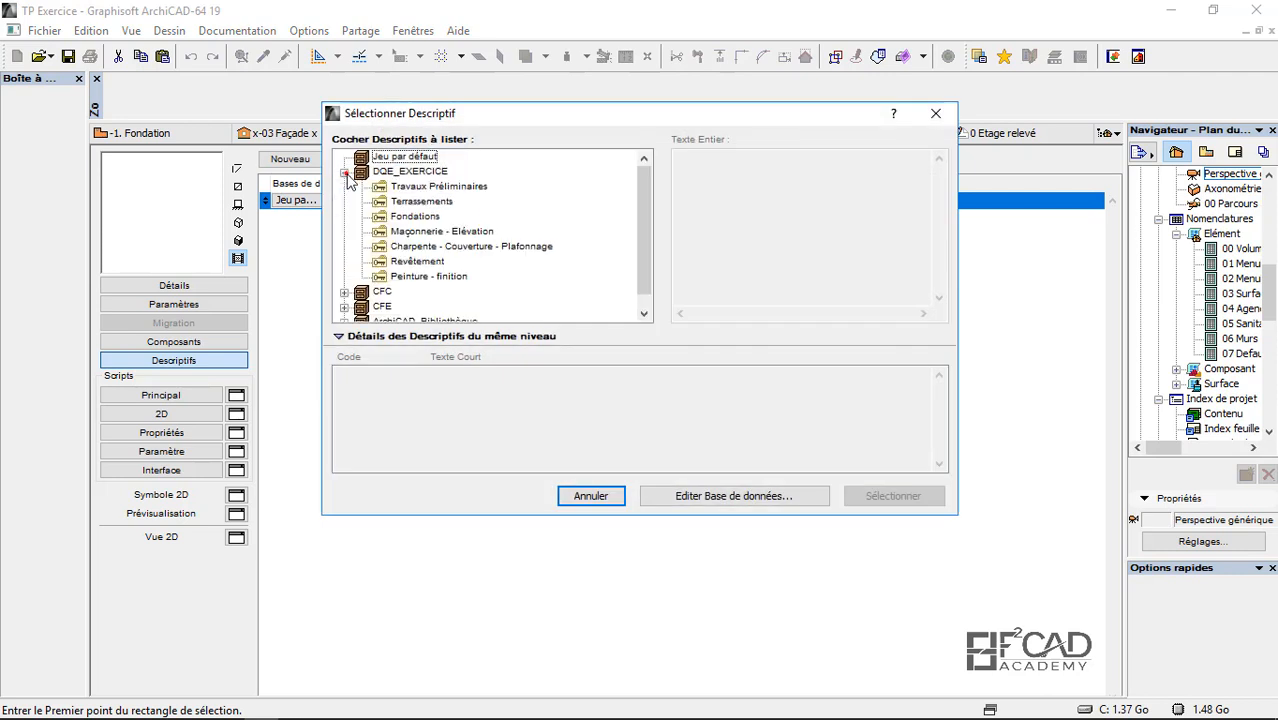
click(396, 233)
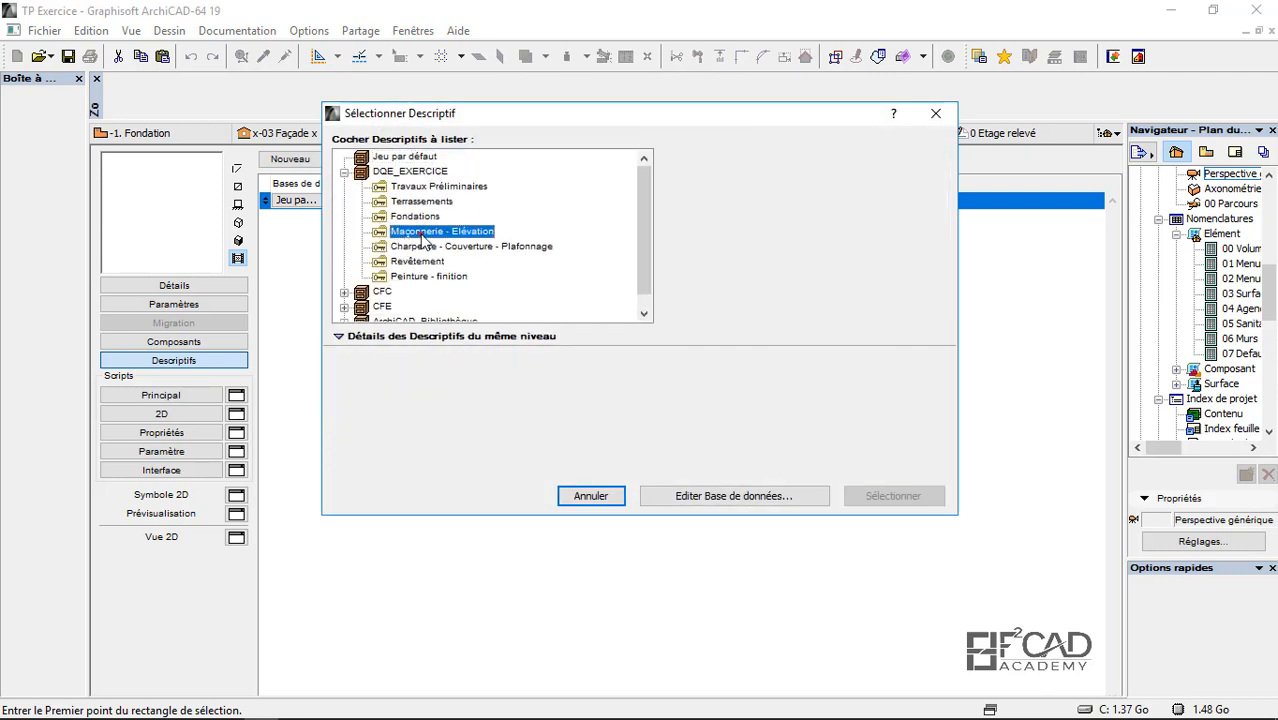
click(415, 218)
click(422, 233)
click(344, 172)
click(344, 172)
click(436, 260)
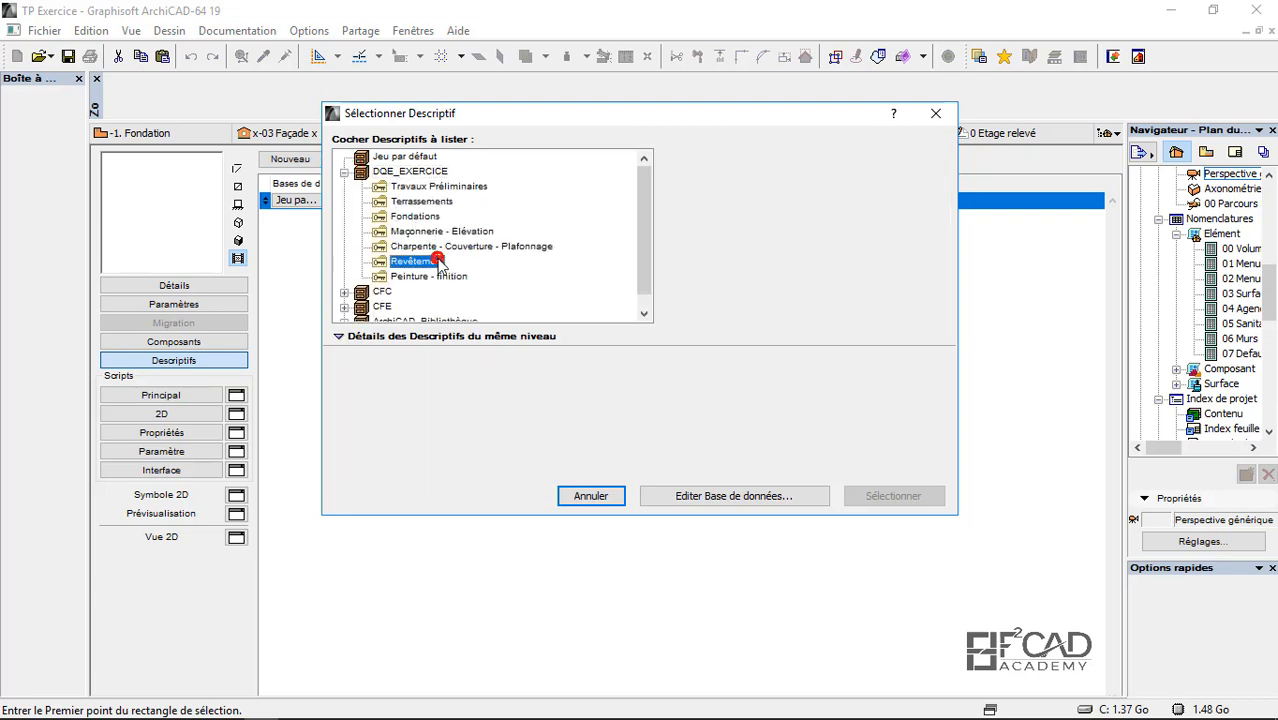
click(935, 113)
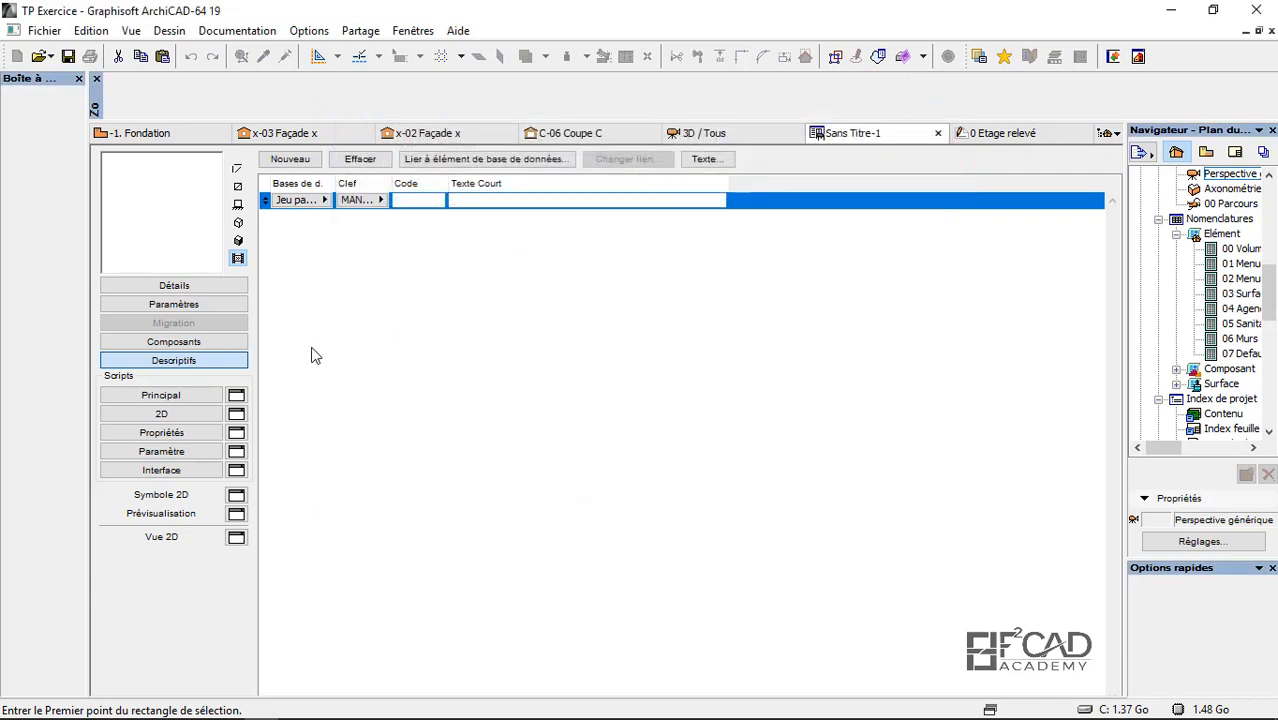
click(360, 159)
Step: Add a component to the property object and link it to Beton pour voutes under Maçonnerie - Elévation in DQE_EXERCICE
click(201, 345)
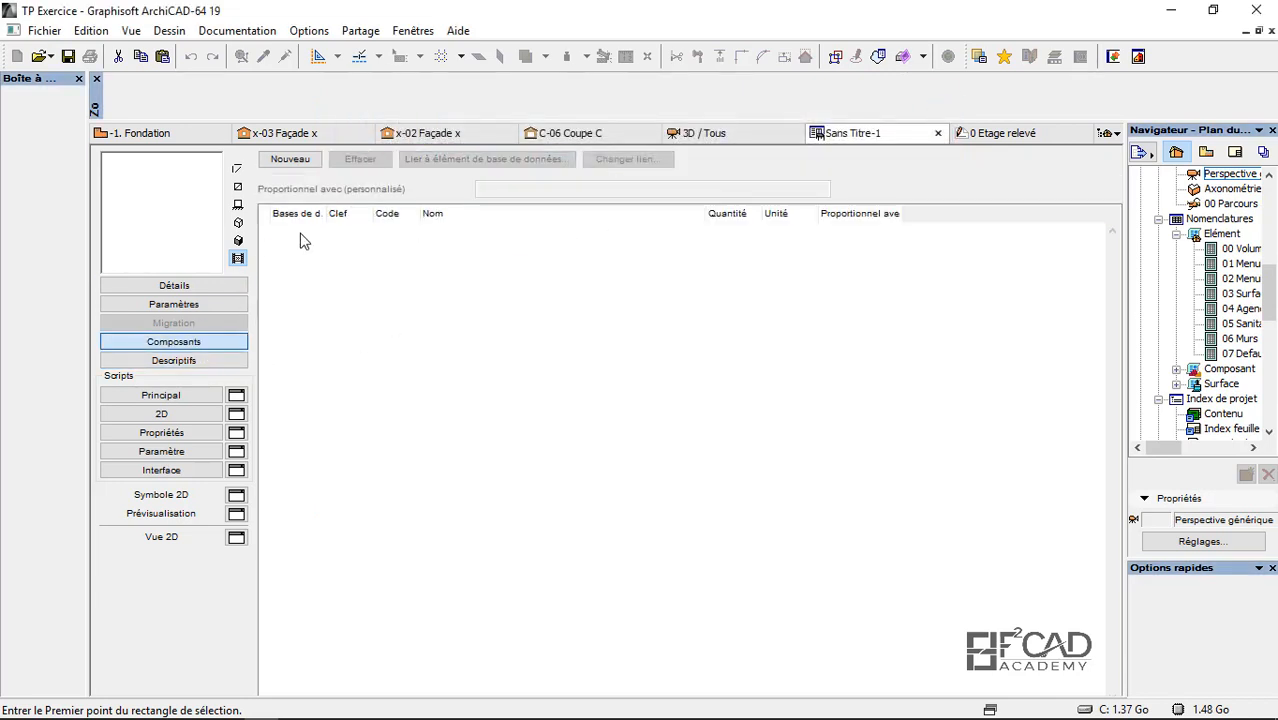
click(292, 159)
click(441, 163)
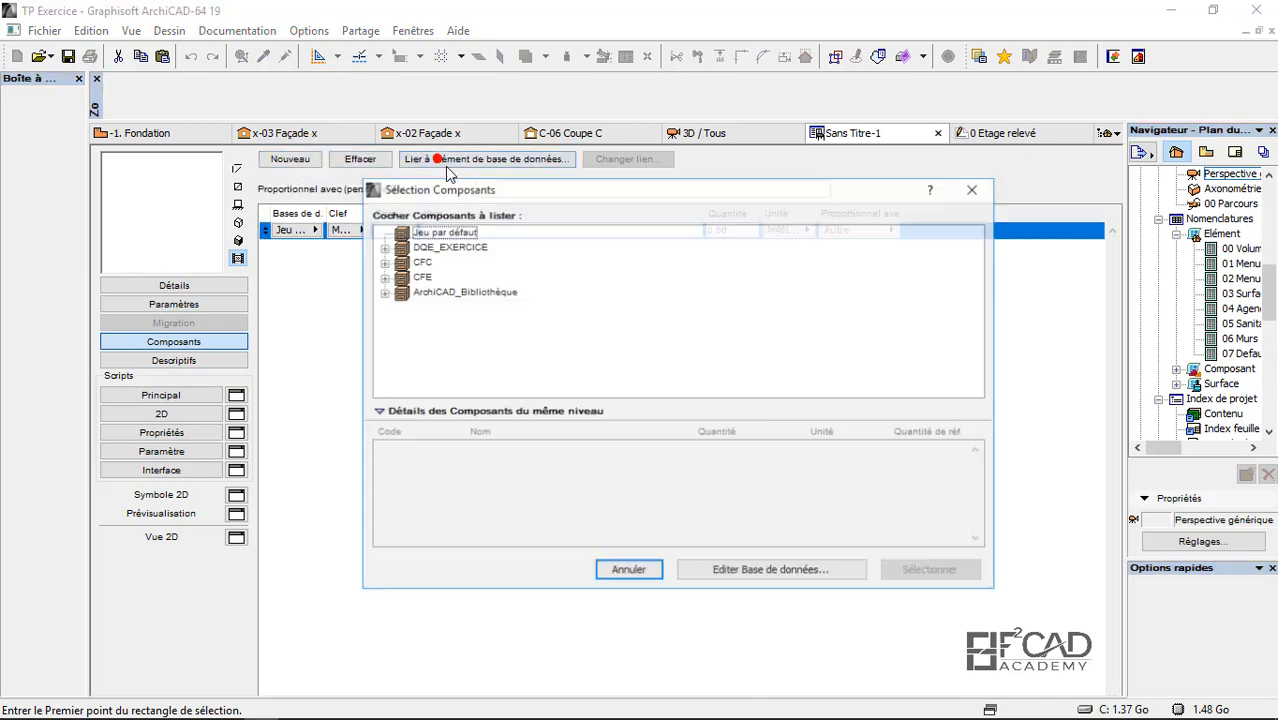
click(382, 247)
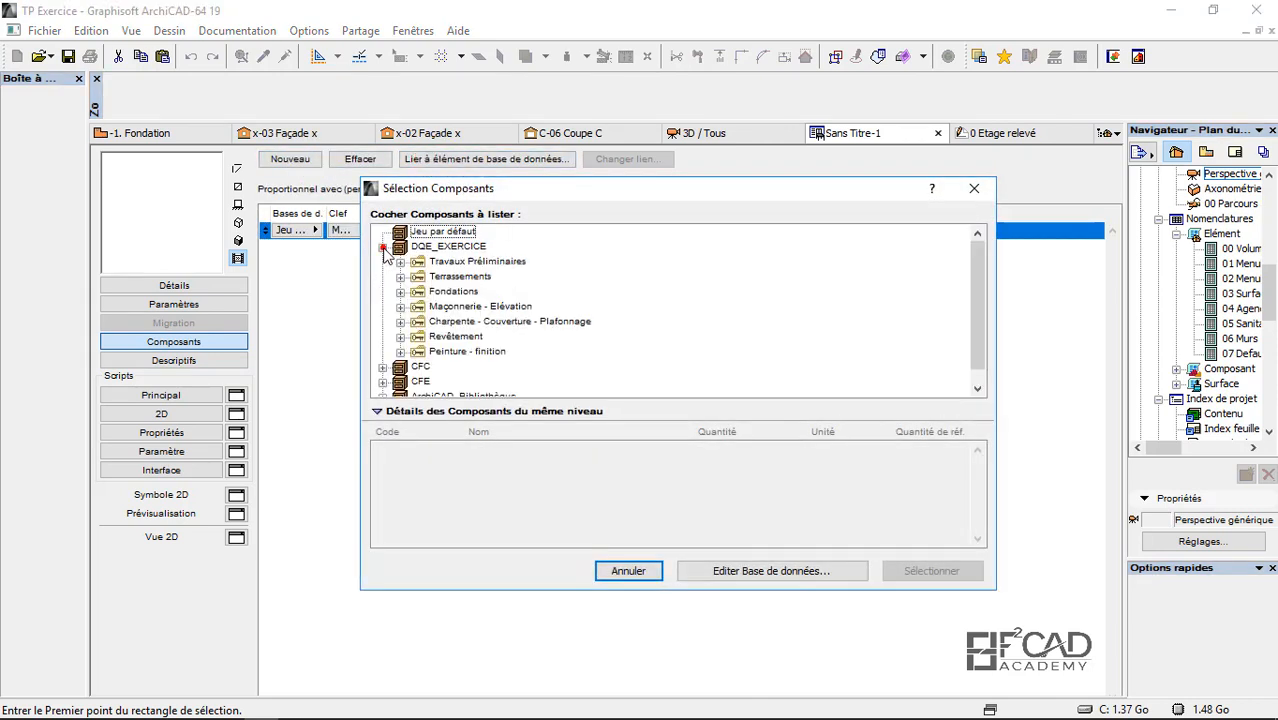
click(400, 306)
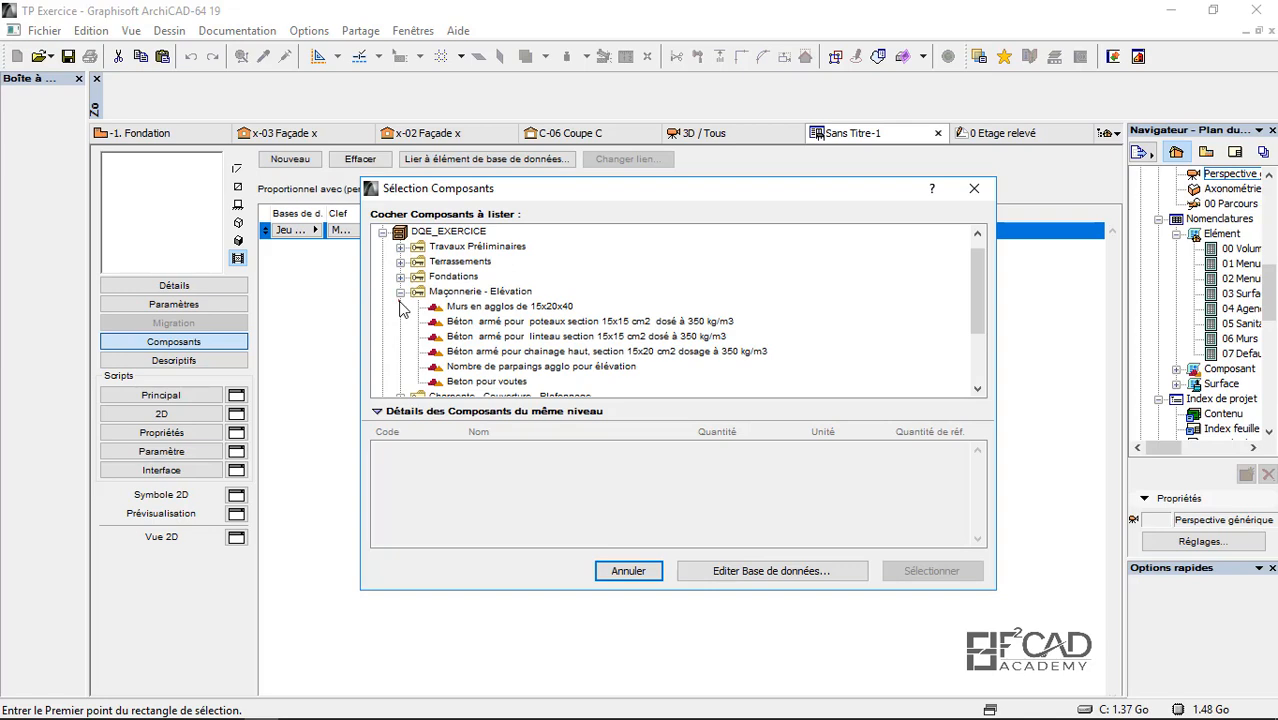
click(474, 382)
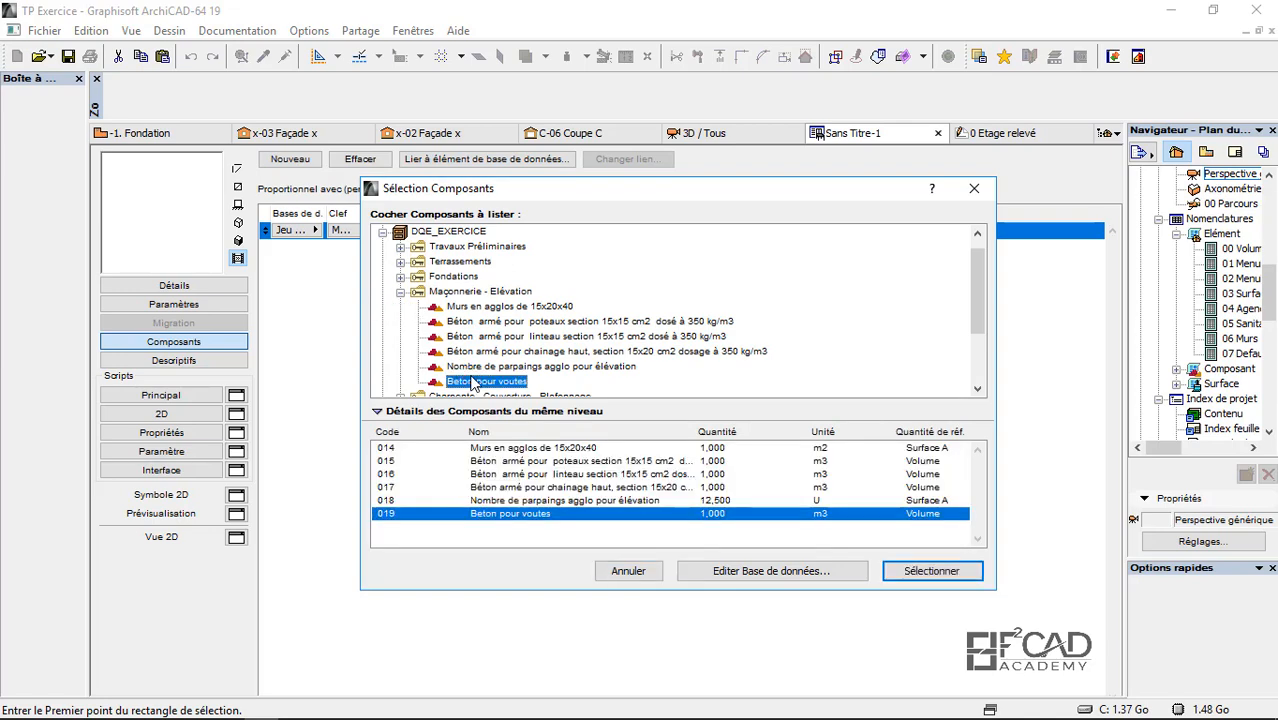
click(945, 575)
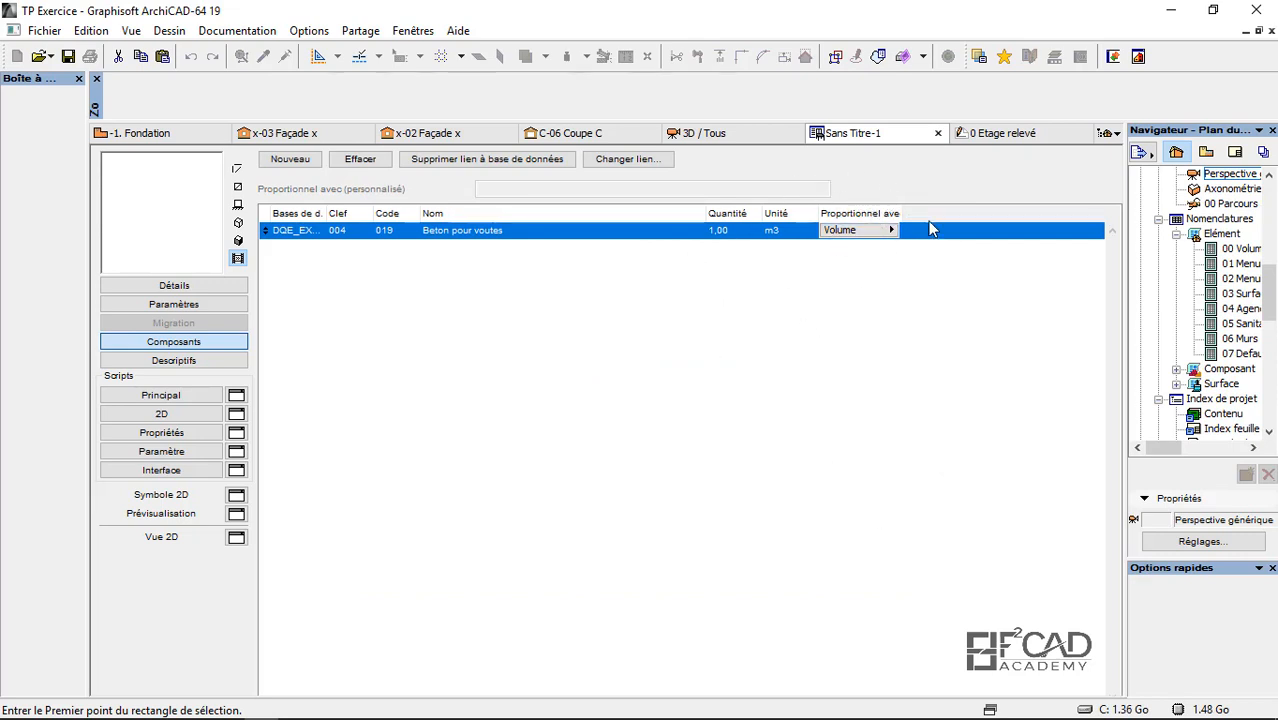
Step: Review the component's proportionality options and compare them with the terrace arches in the 3D view
click(745, 135)
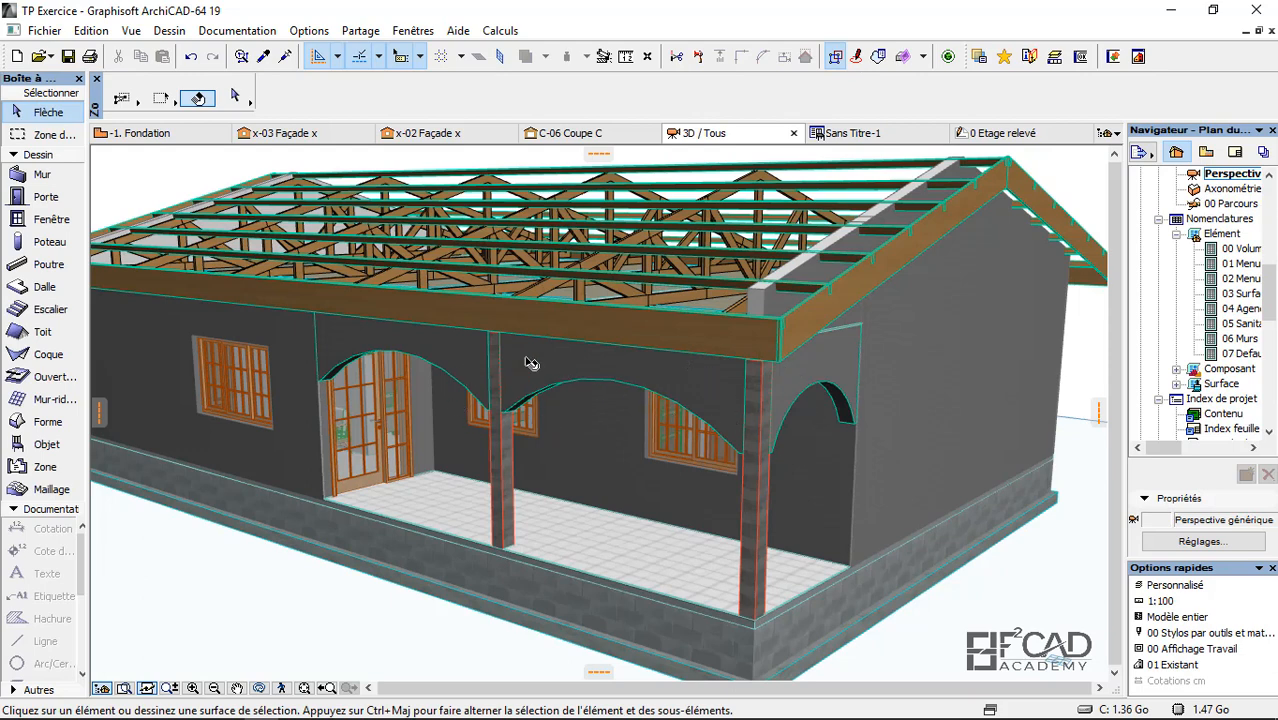
click(884, 133)
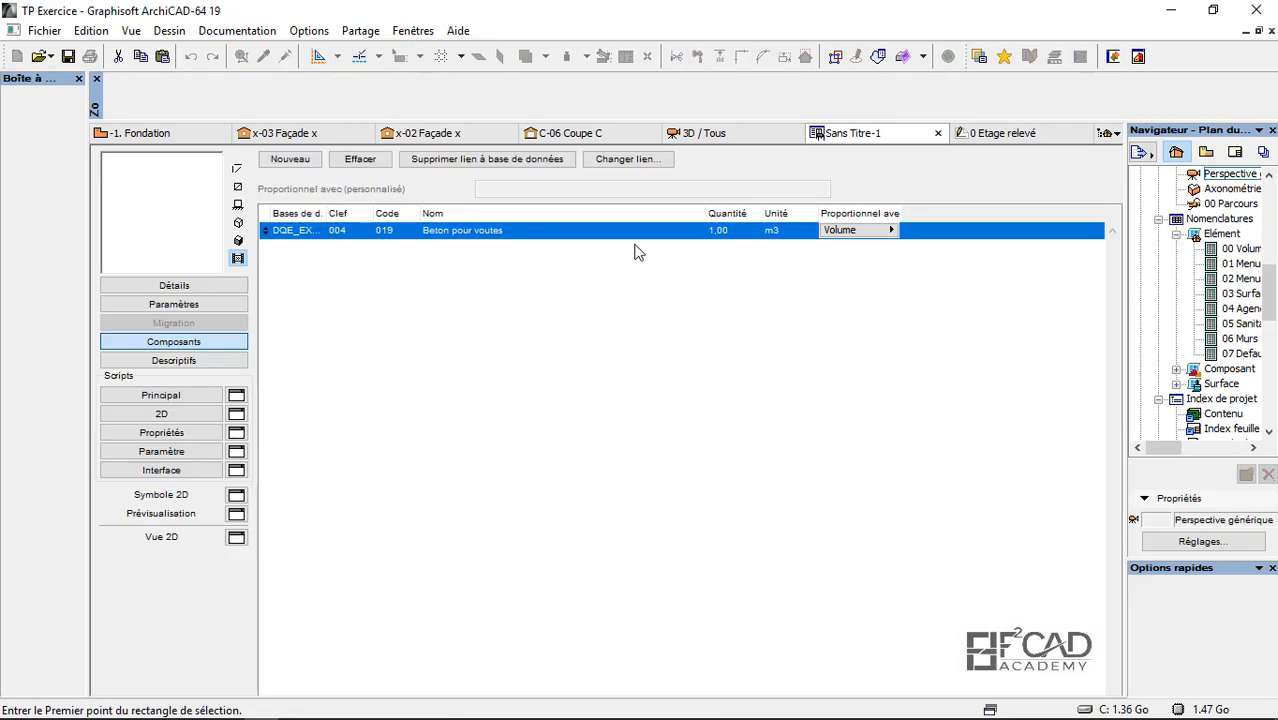
click(885, 230)
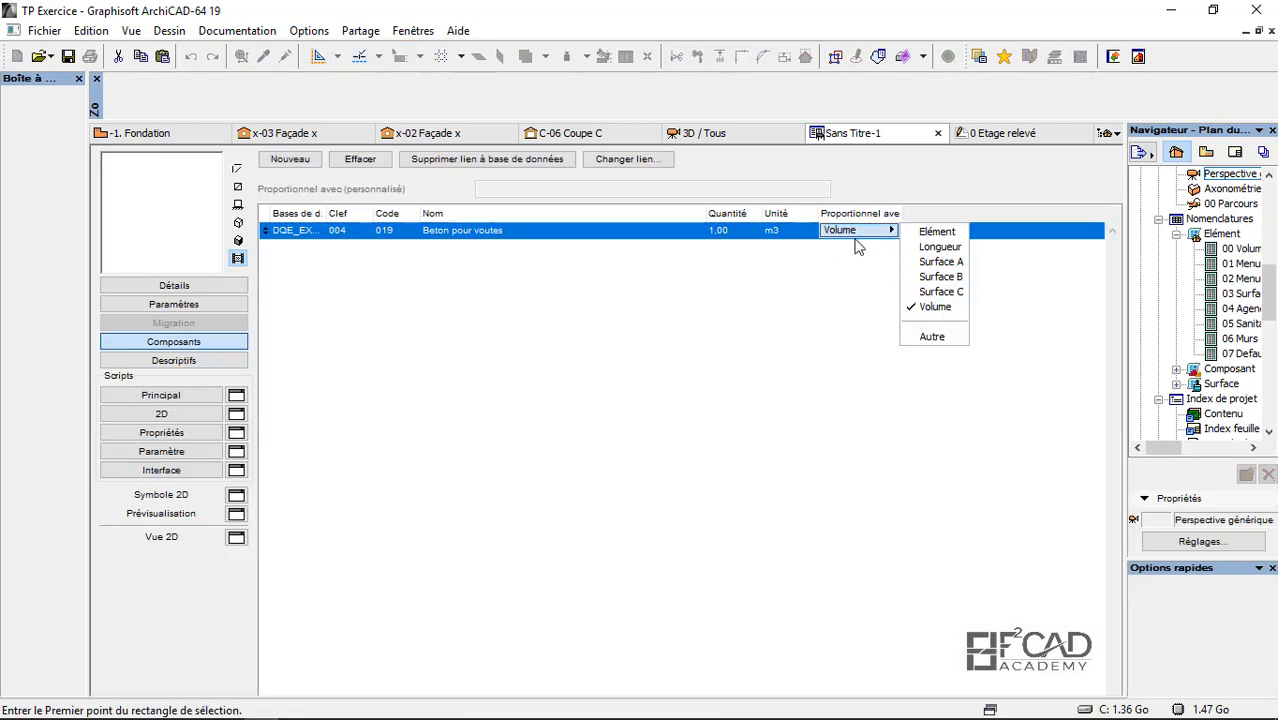
click(725, 137)
click(714, 134)
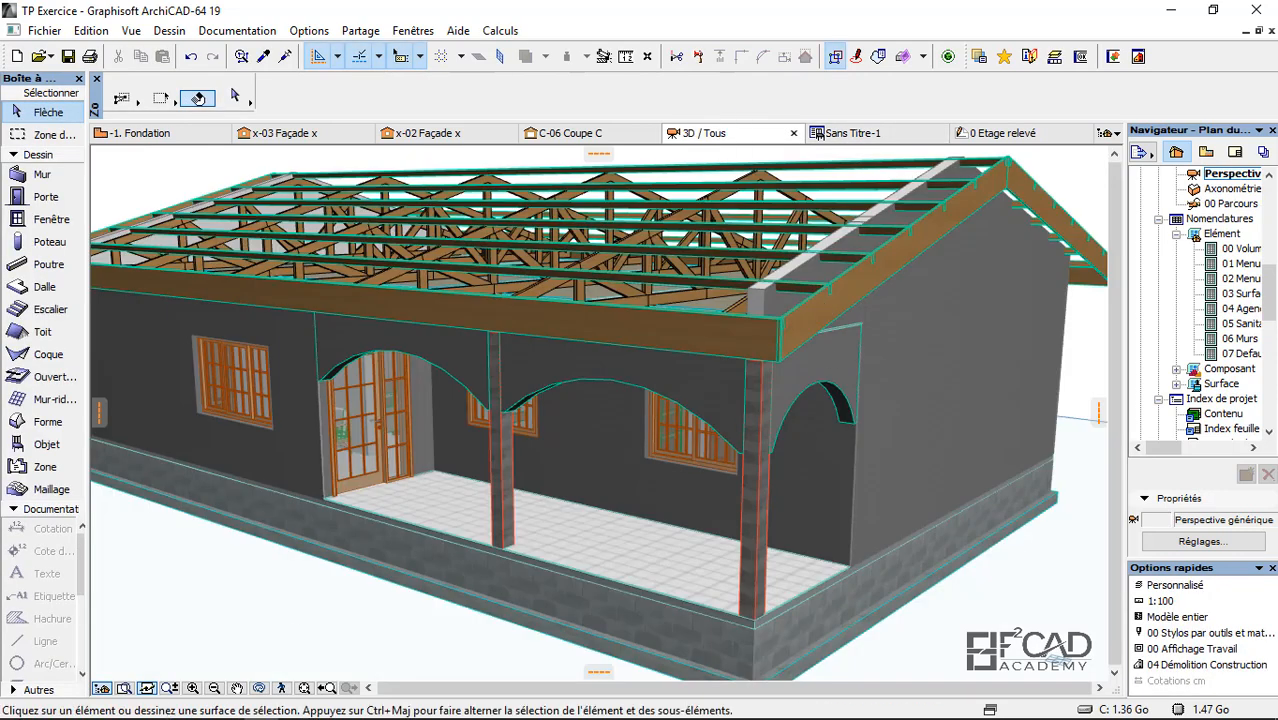
Step: Switch to Chrome, consult MORPH_VOLUME and MORPH_SURFACE on the GDL Center's Morph Parameters page, and return to ArchiCAD
click(228, 706)
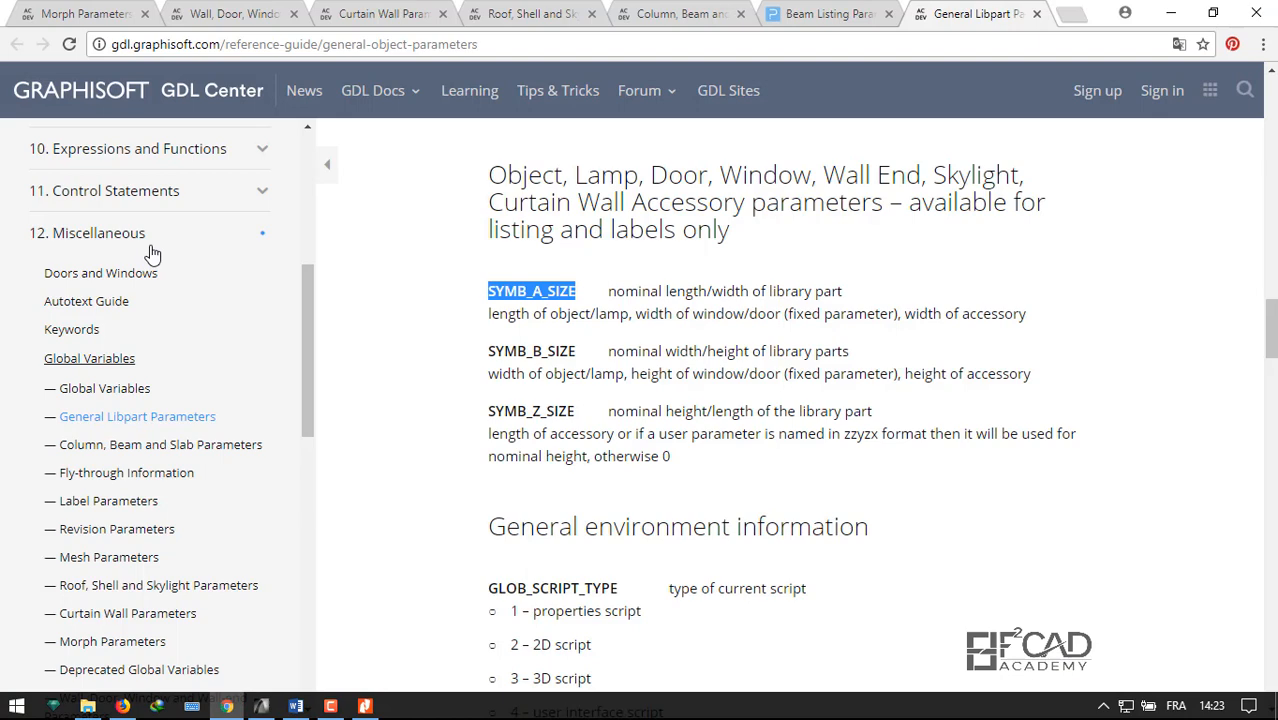
click(114, 16)
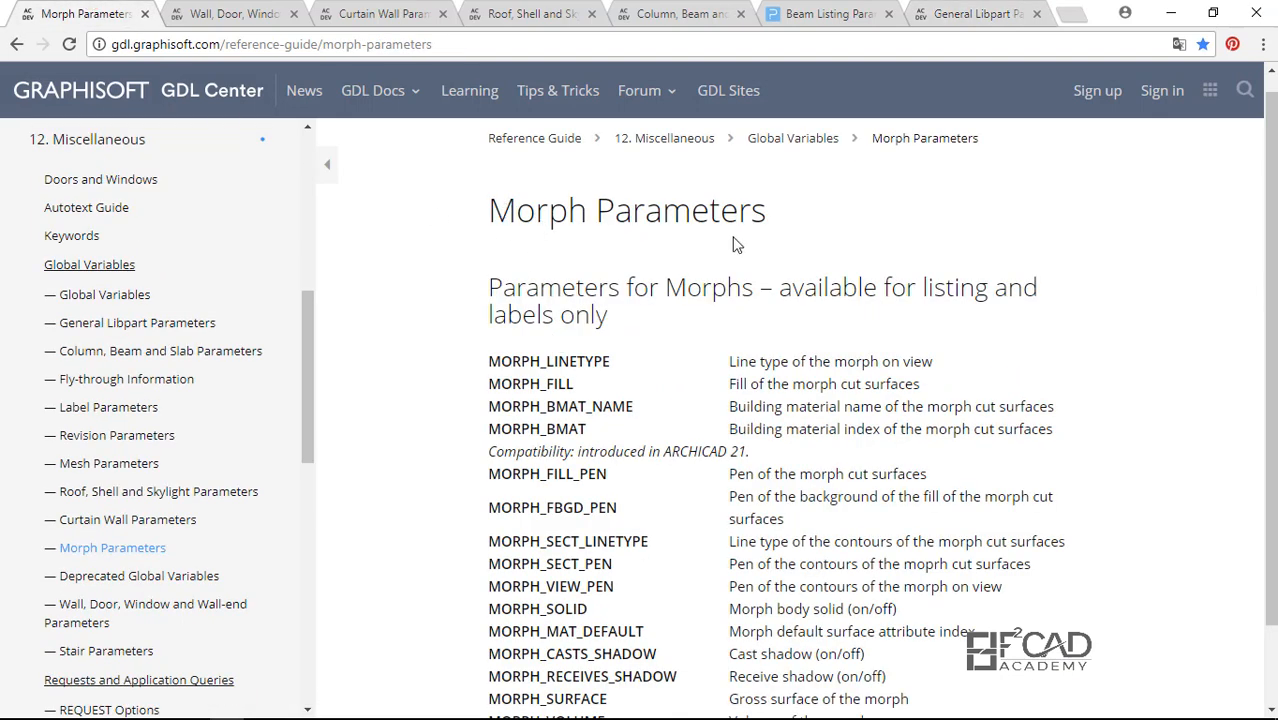
scroll(517, 397, down, 1)
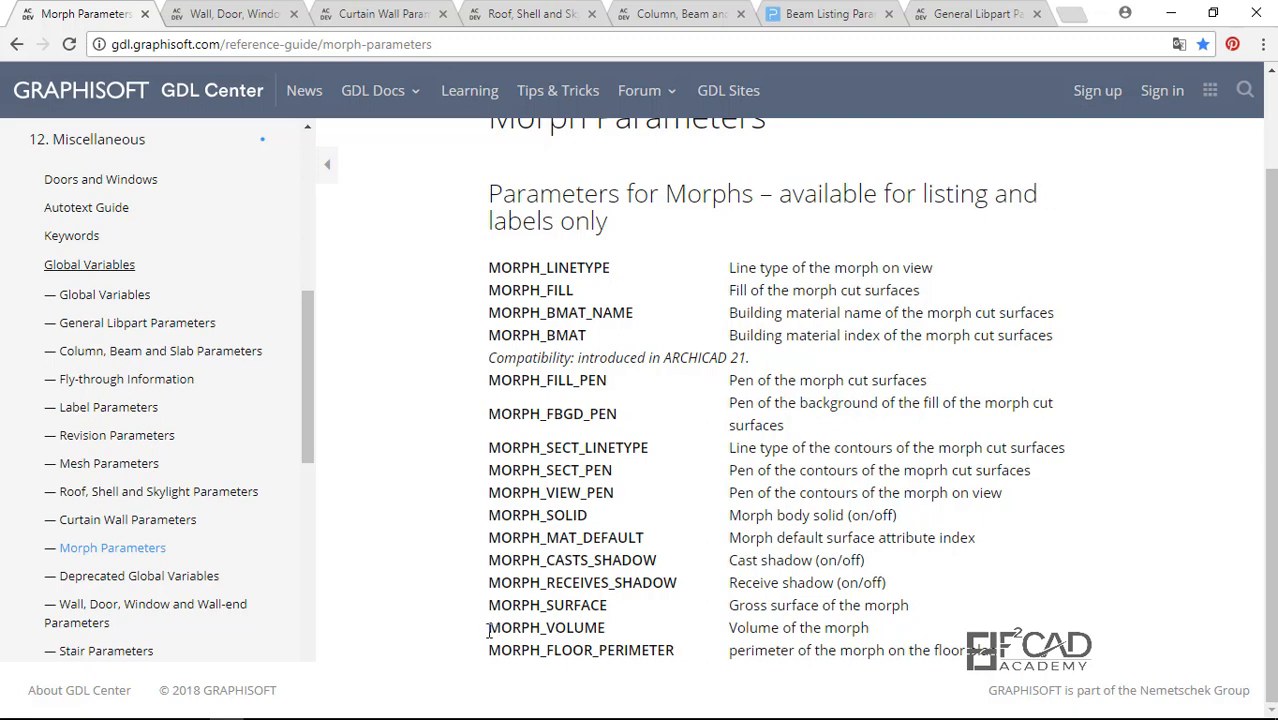
drag(488, 629, 661, 641)
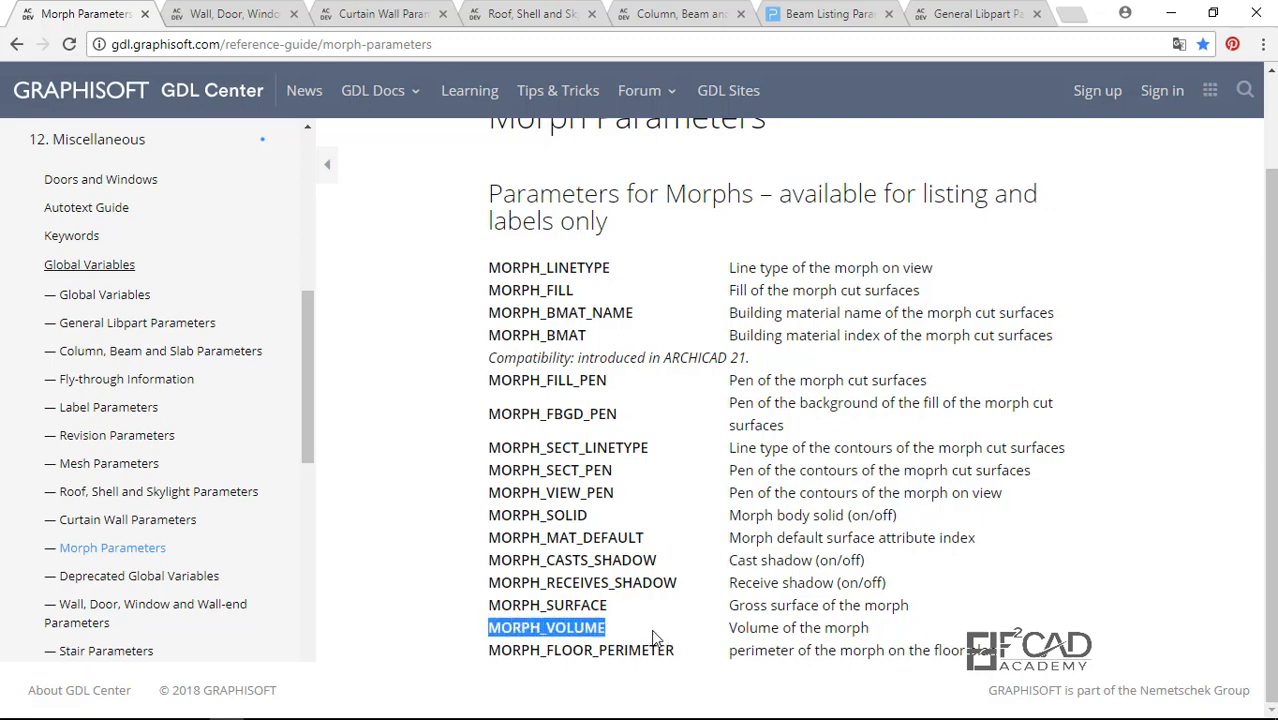
drag(489, 606, 613, 614)
drag(704, 613, 743, 606)
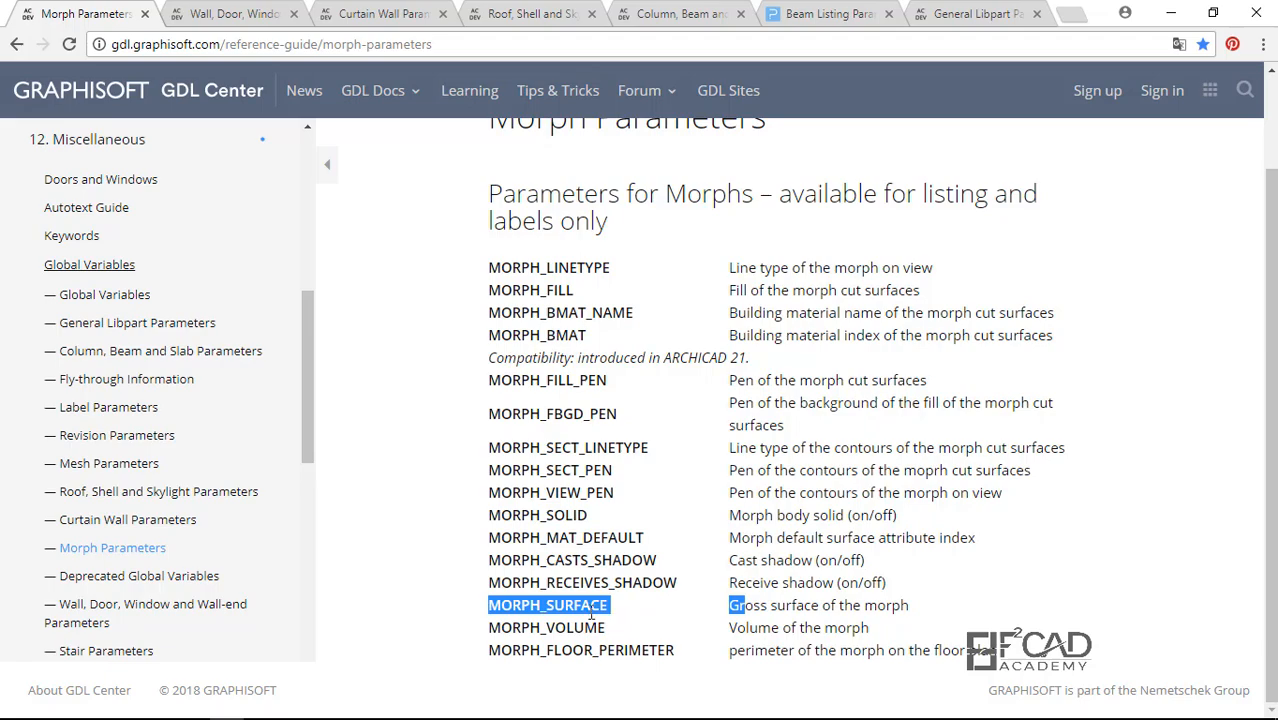
click(1170, 13)
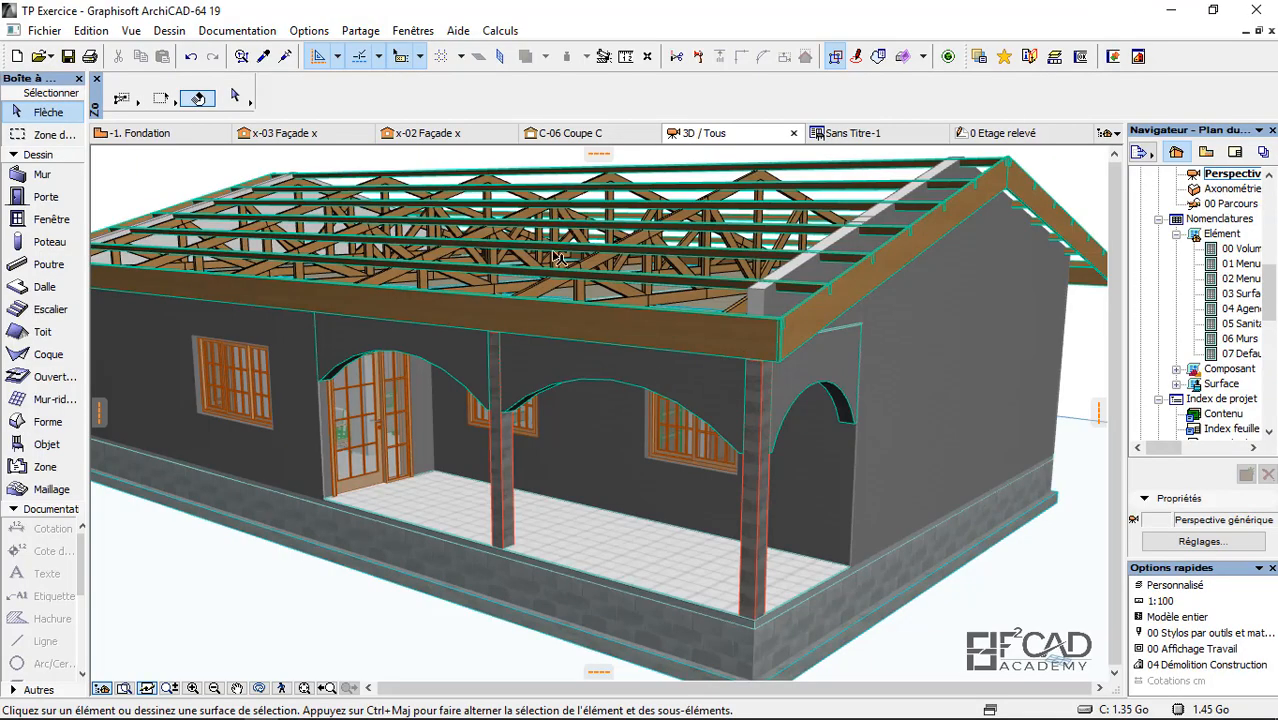
Step: Close the new property object, saving it as "voutes" in the Bibliothèque emboîtée
click(853, 133)
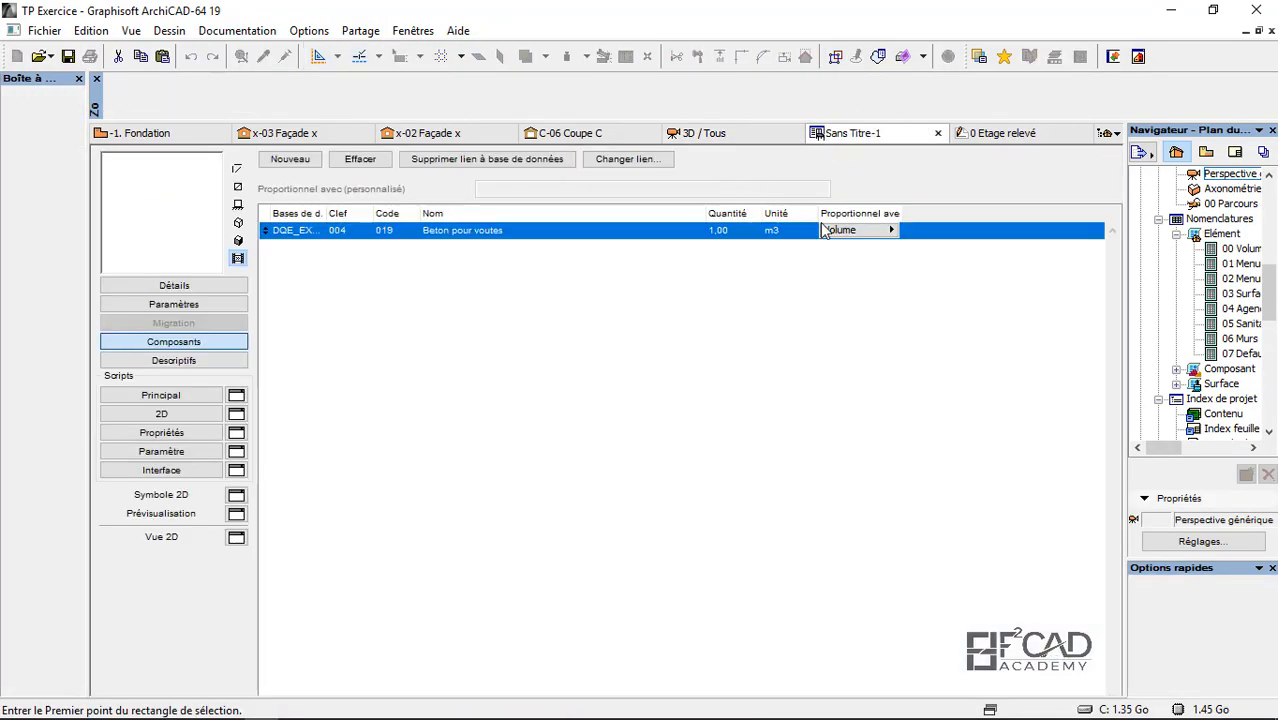
click(714, 133)
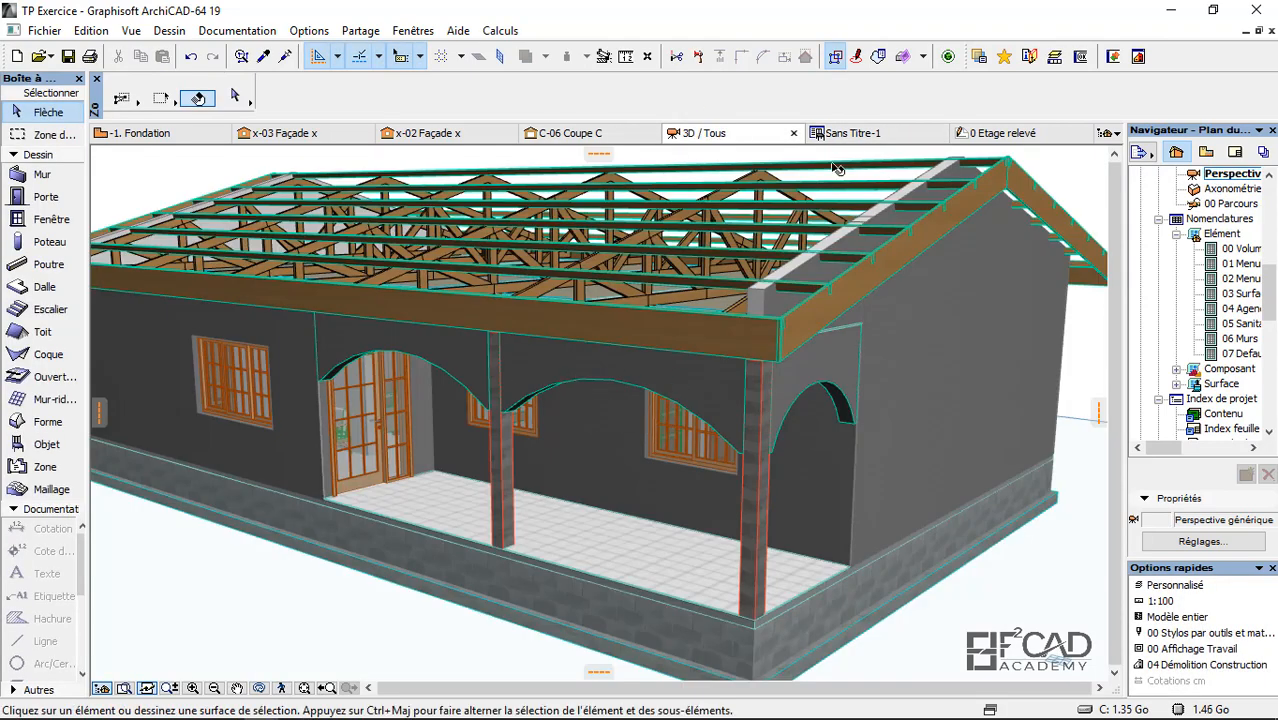
click(848, 134)
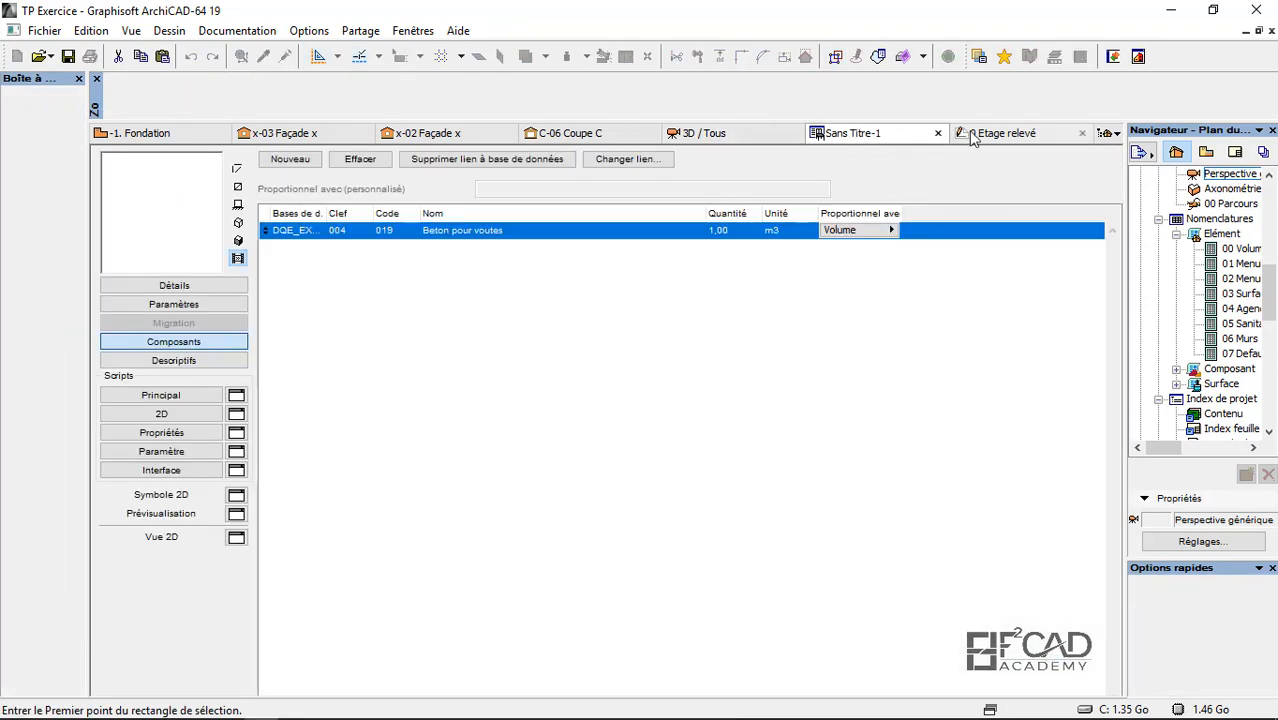
click(938, 133)
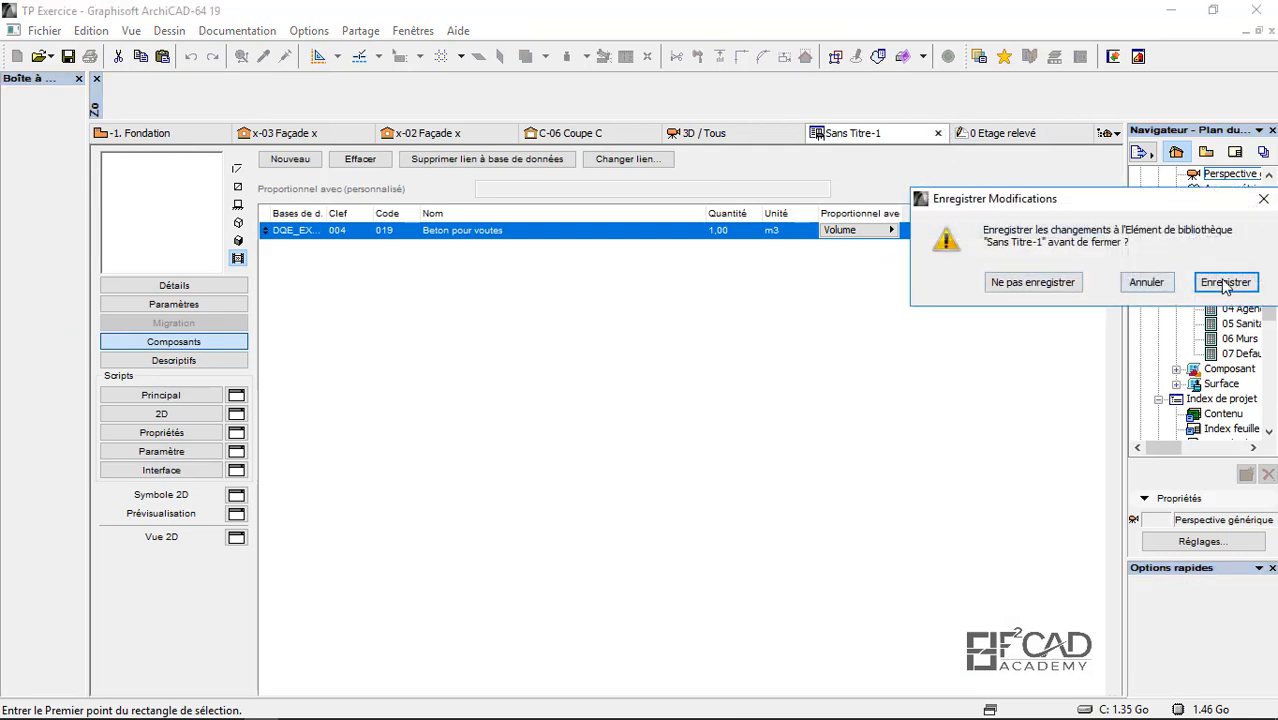
click(1226, 283)
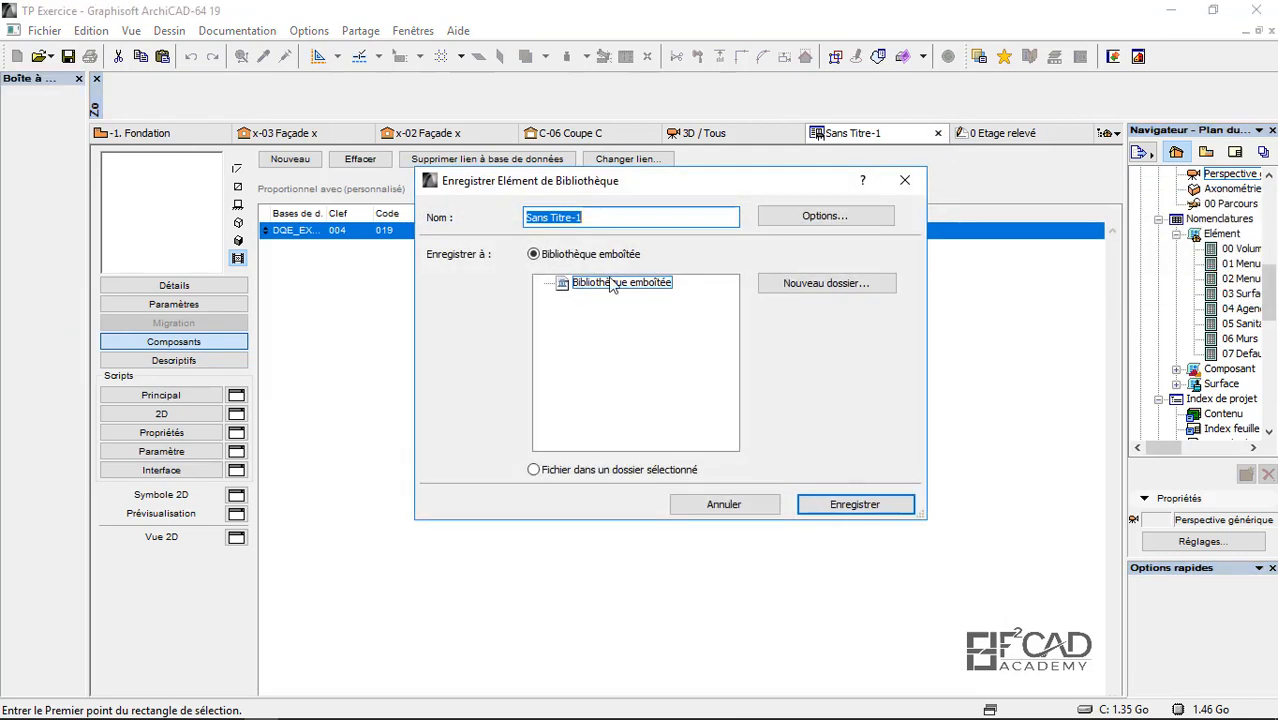
text(voutes)
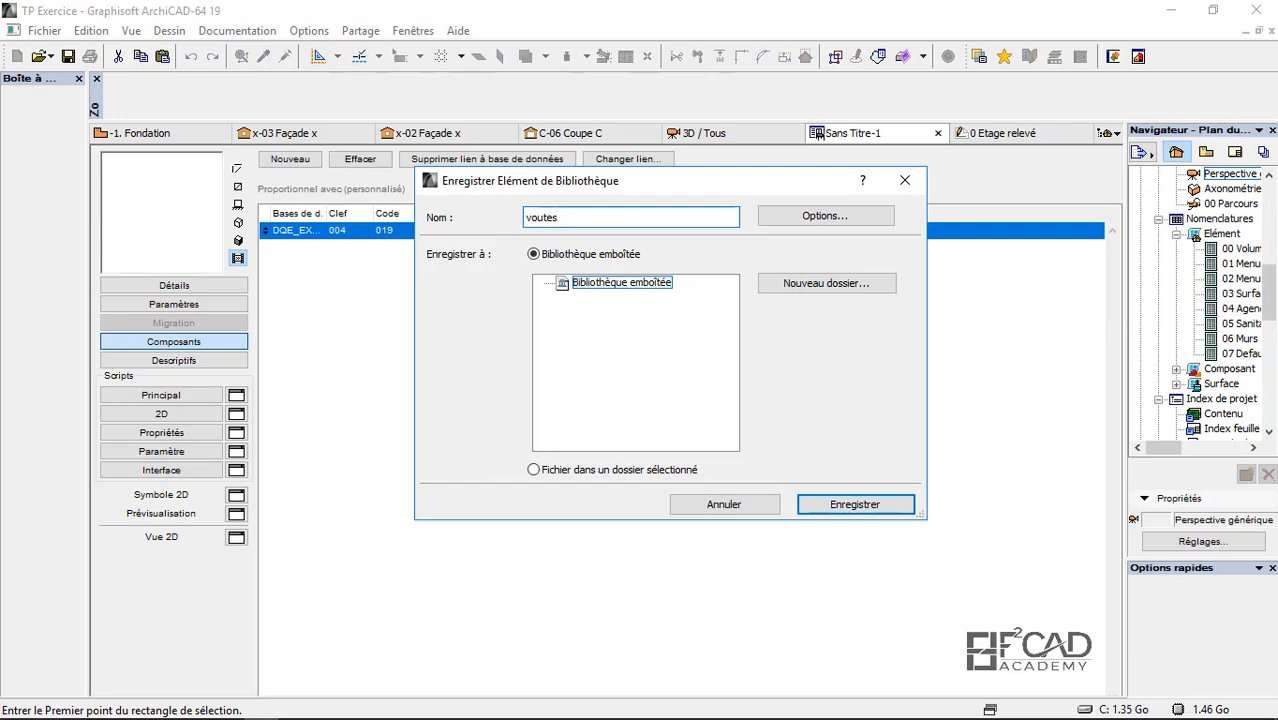
click(860, 507)
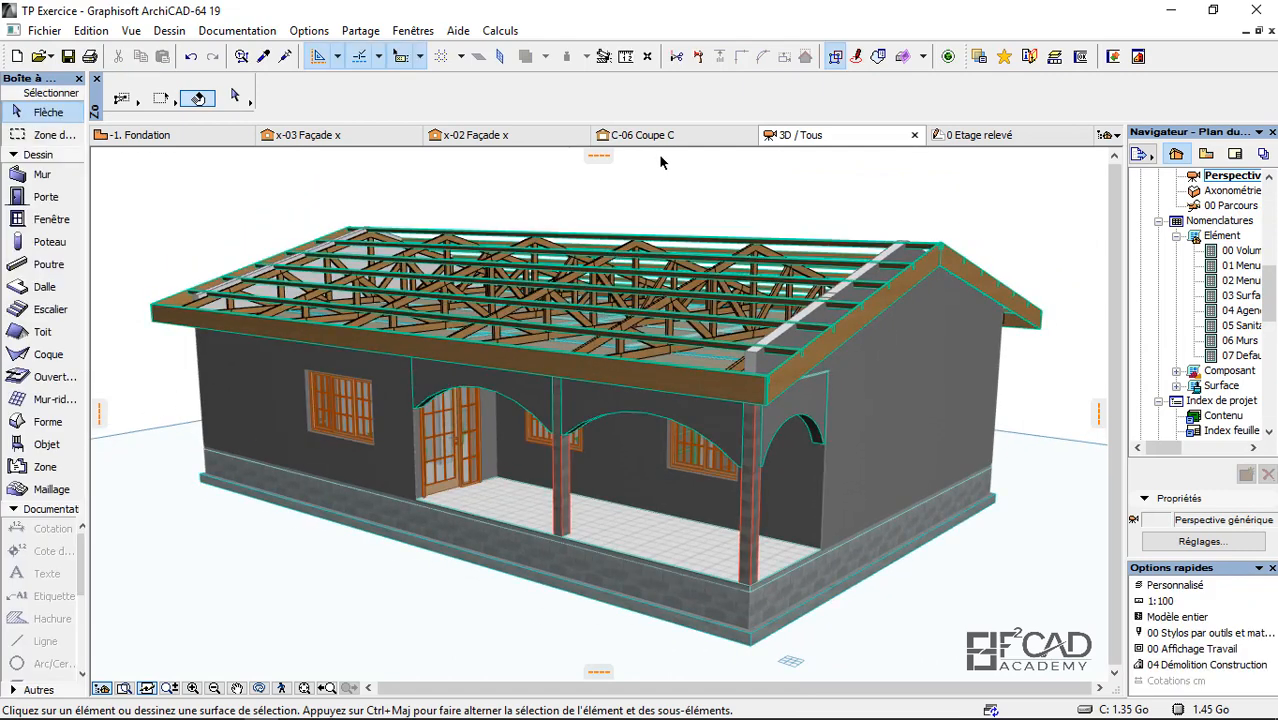
Step: Enable Propriétés par critères for the terrace's three arch elements in the 3D view and deselect them
click(490, 405)
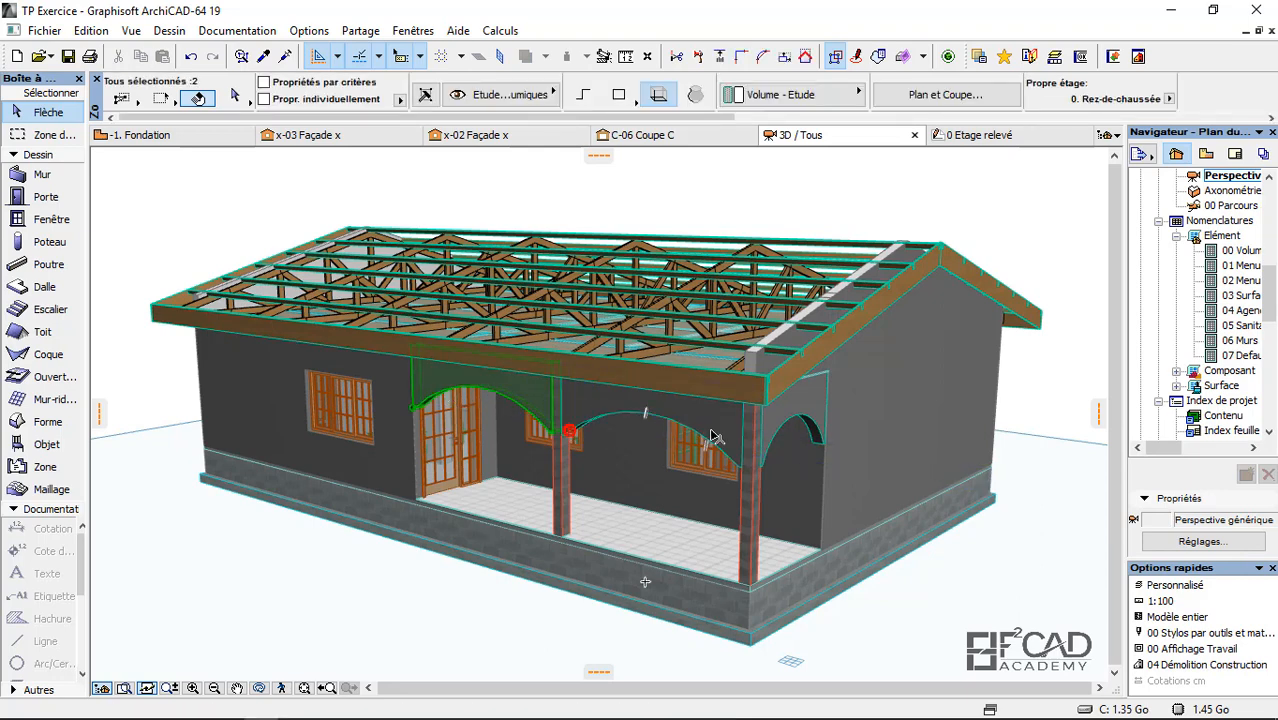
shift+click(574, 434)
shift+click(775, 445)
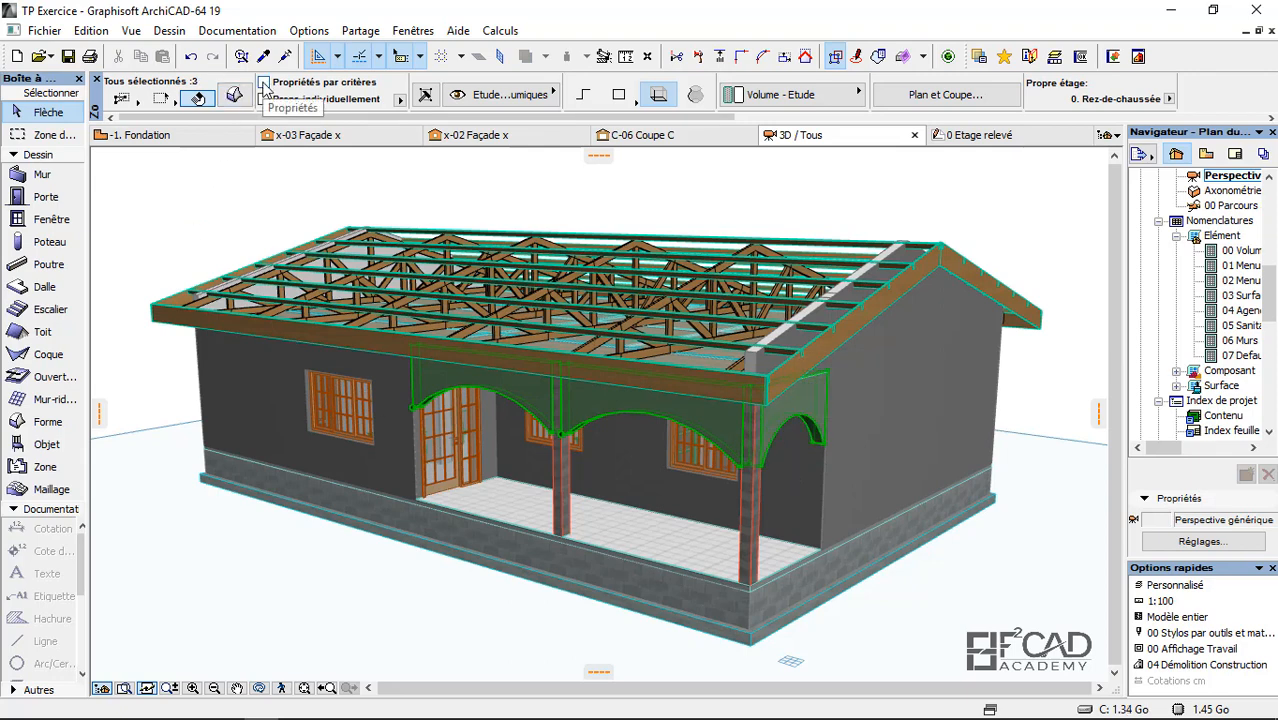
click(263, 84)
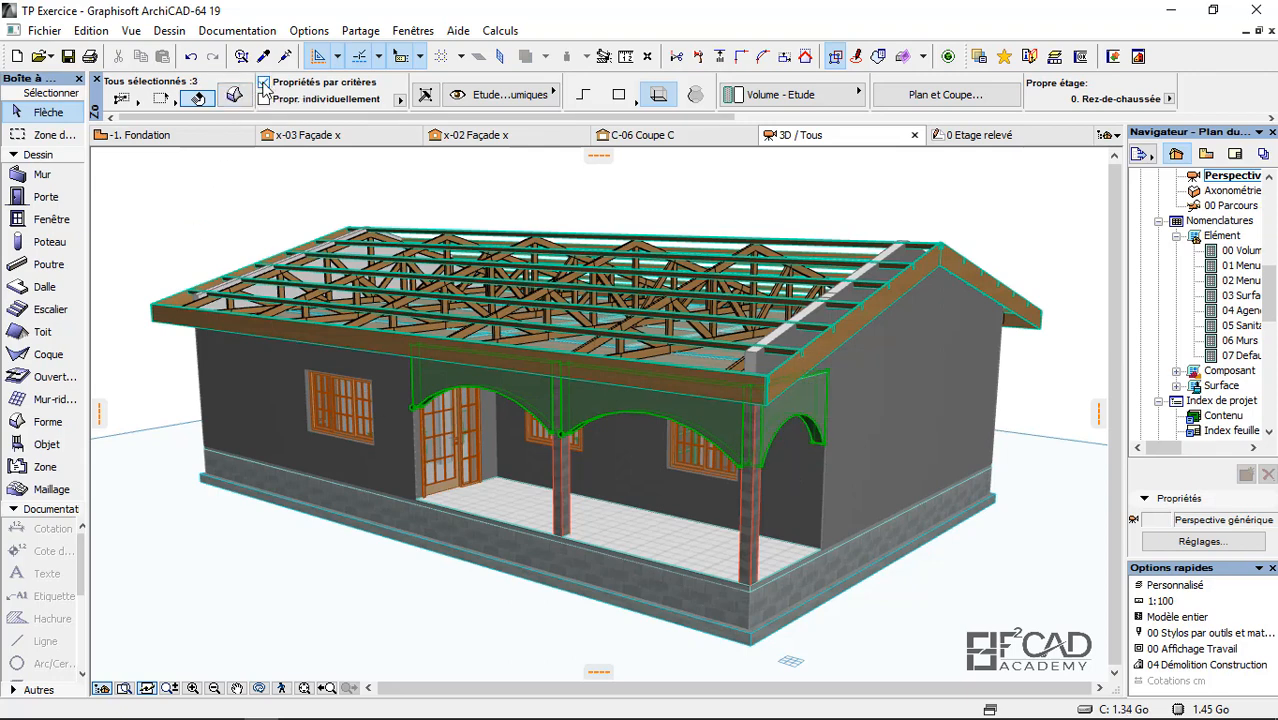
click(180, 236)
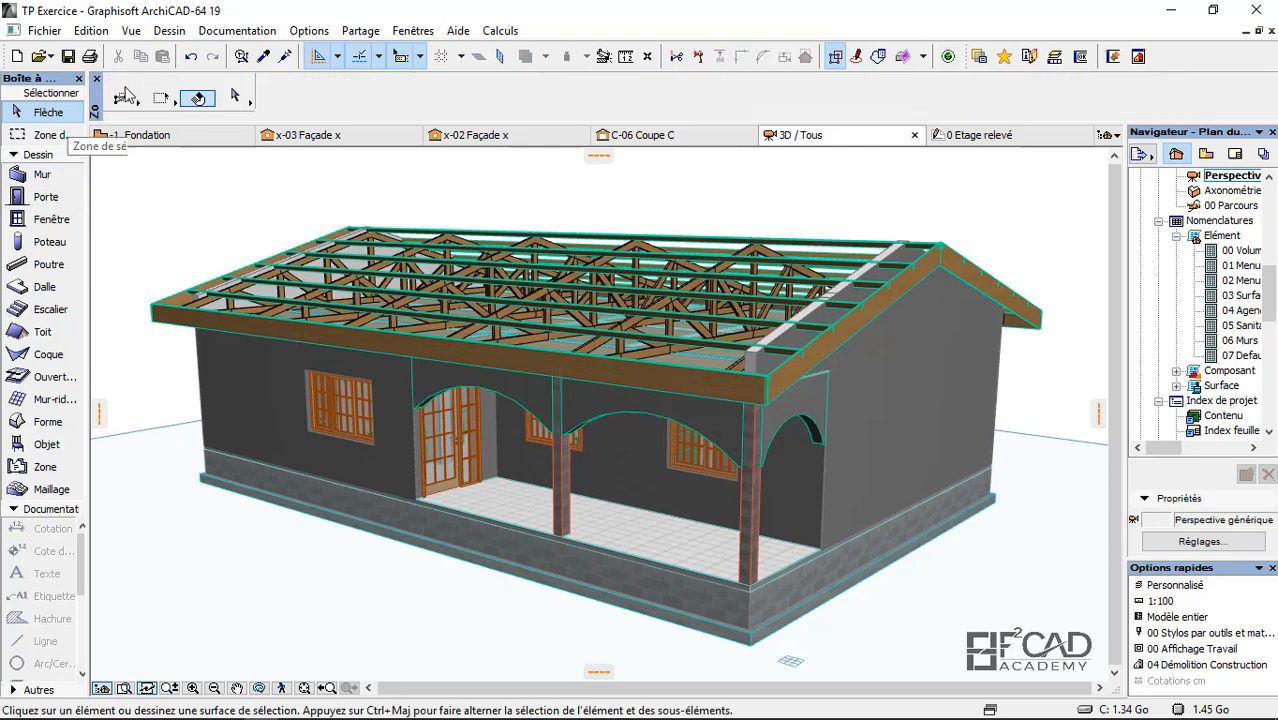
Step: Open the Lier Propriétés à Critères window
click(489, 38)
click(569, 172)
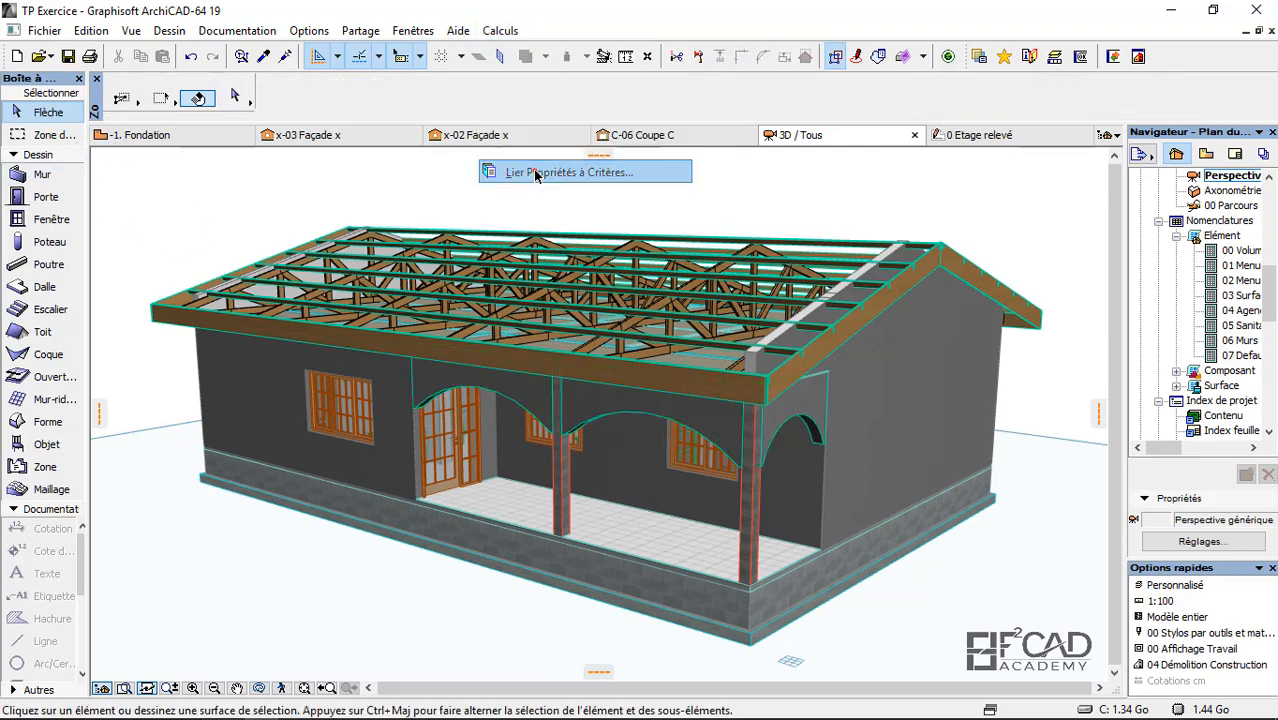
drag(590, 163, 550, 177)
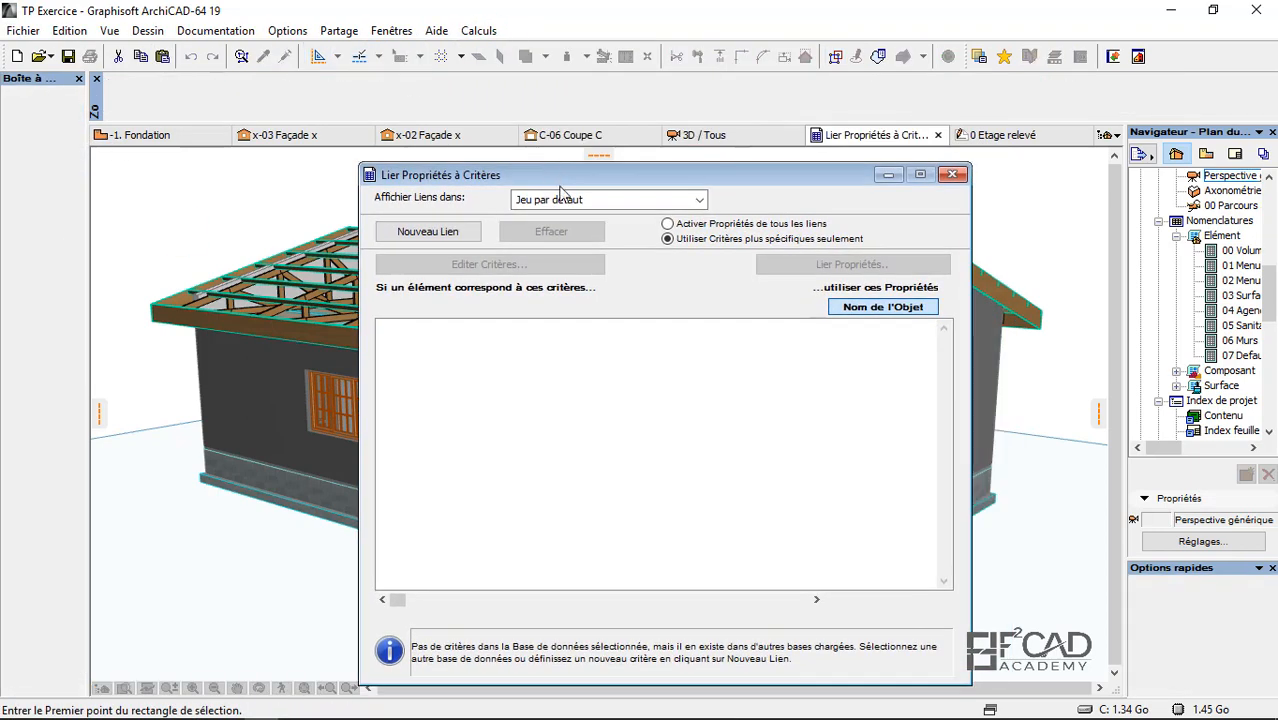
click(452, 234)
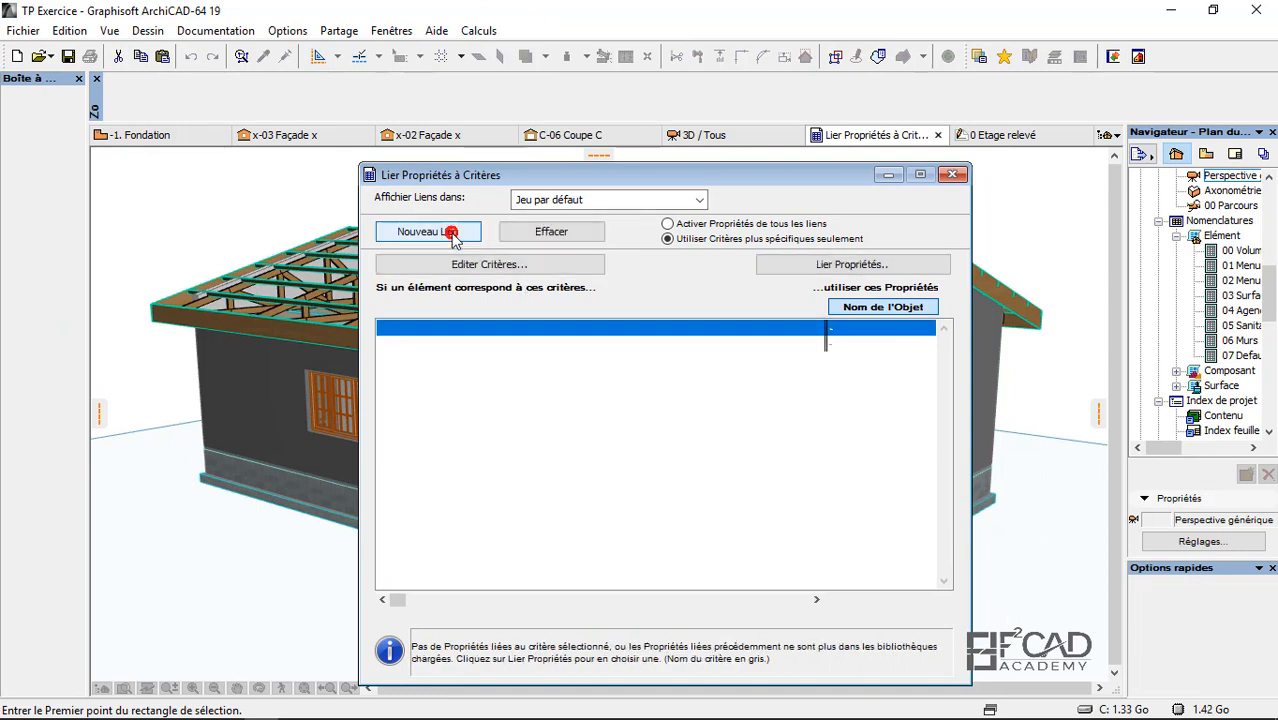
click(592, 200)
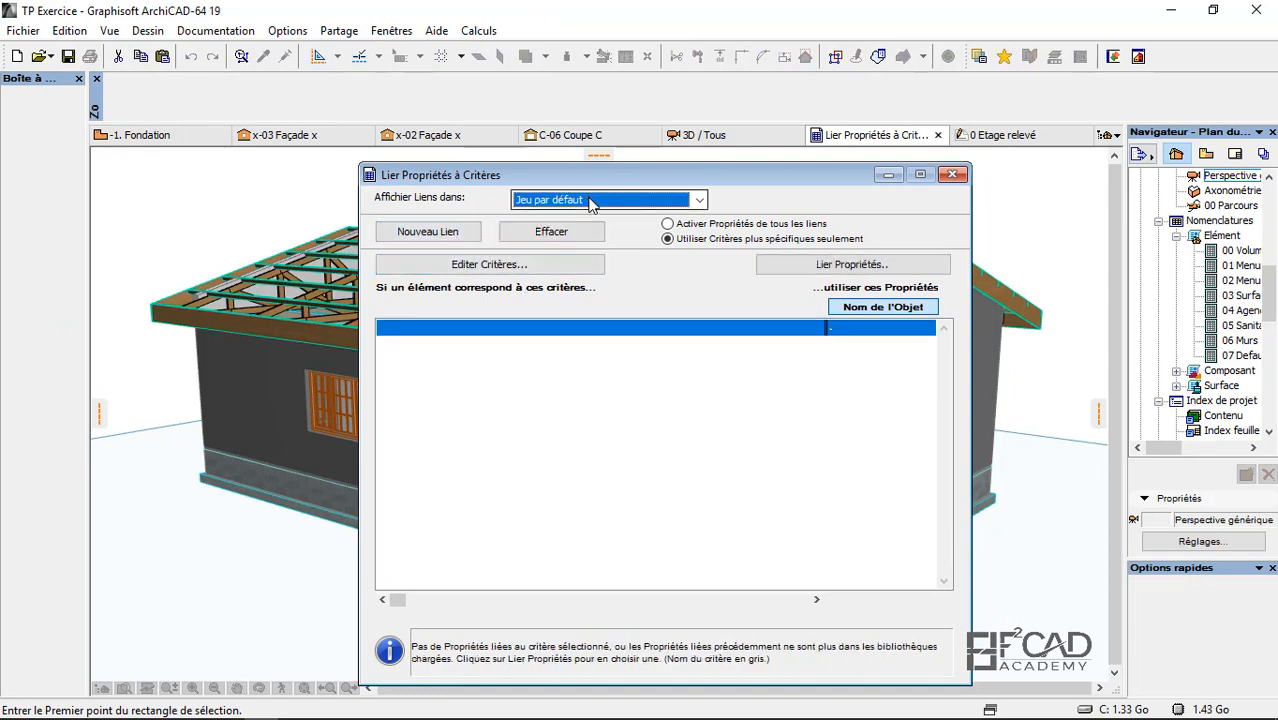
click(685, 316)
click(551, 233)
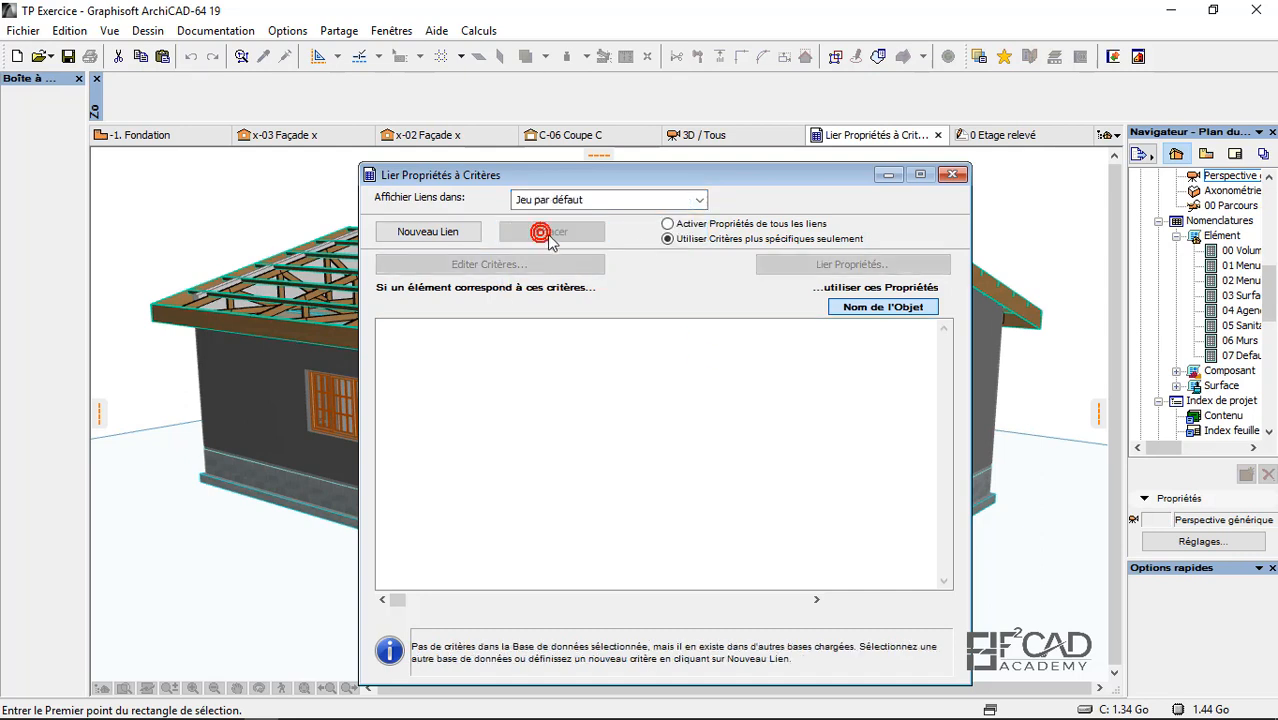
Step: Display the links of the DQE_EXERCICE set and add a new link
click(624, 200)
click(577, 233)
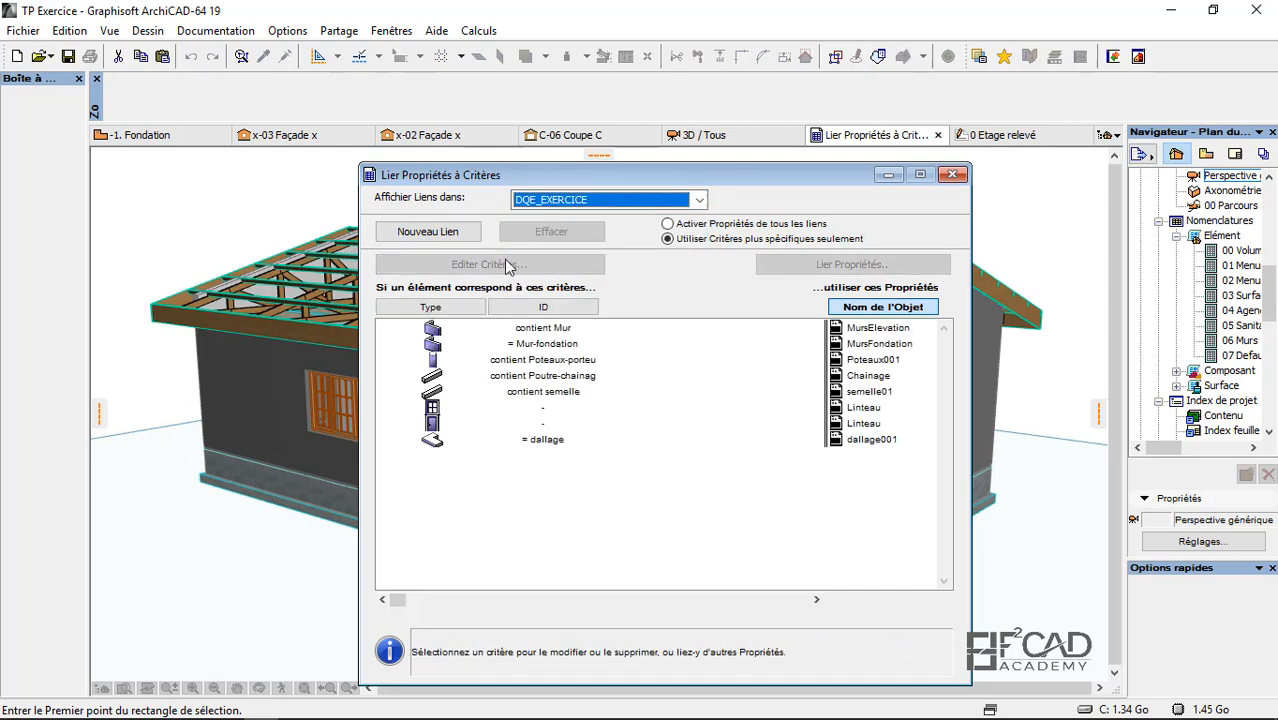
click(432, 233)
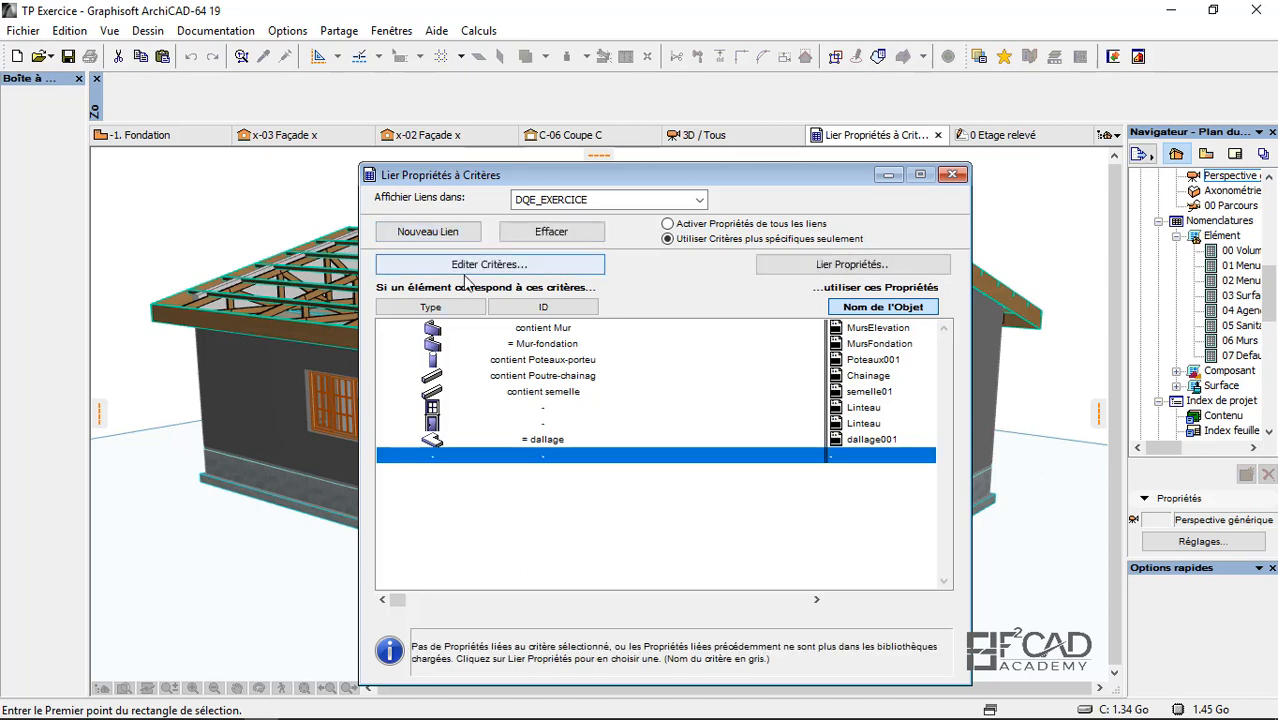
click(465, 266)
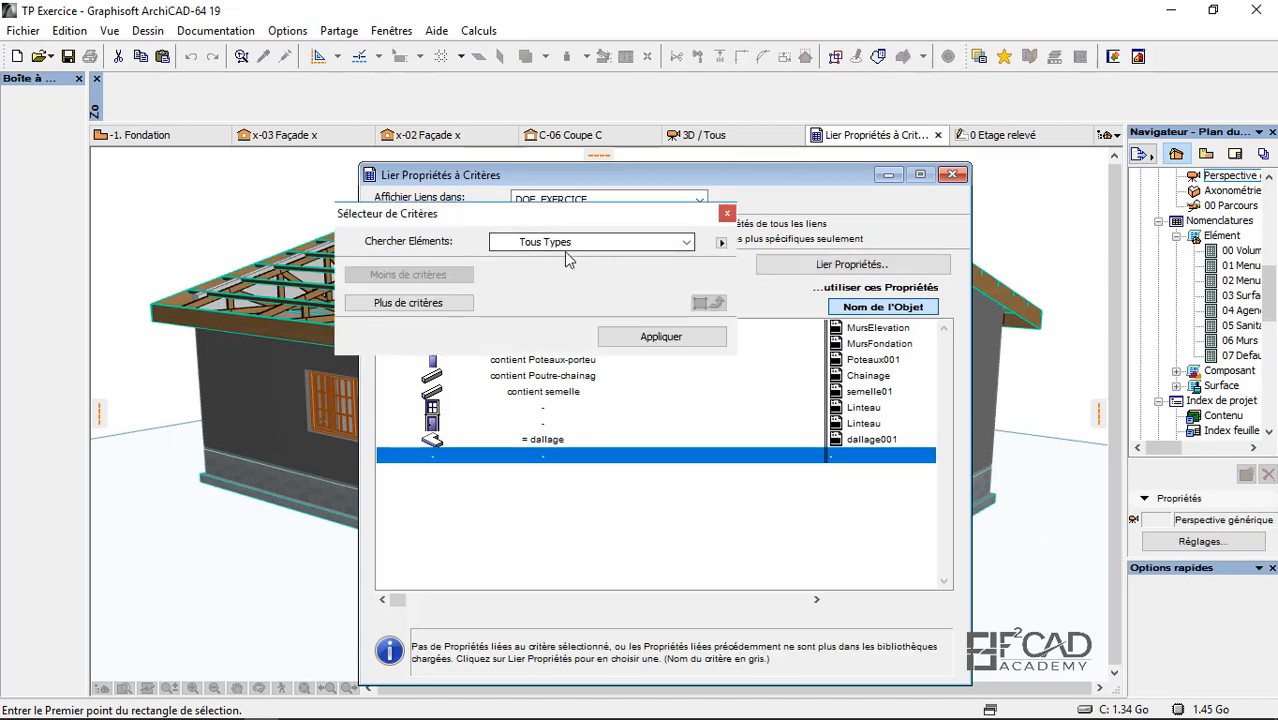
click(557, 244)
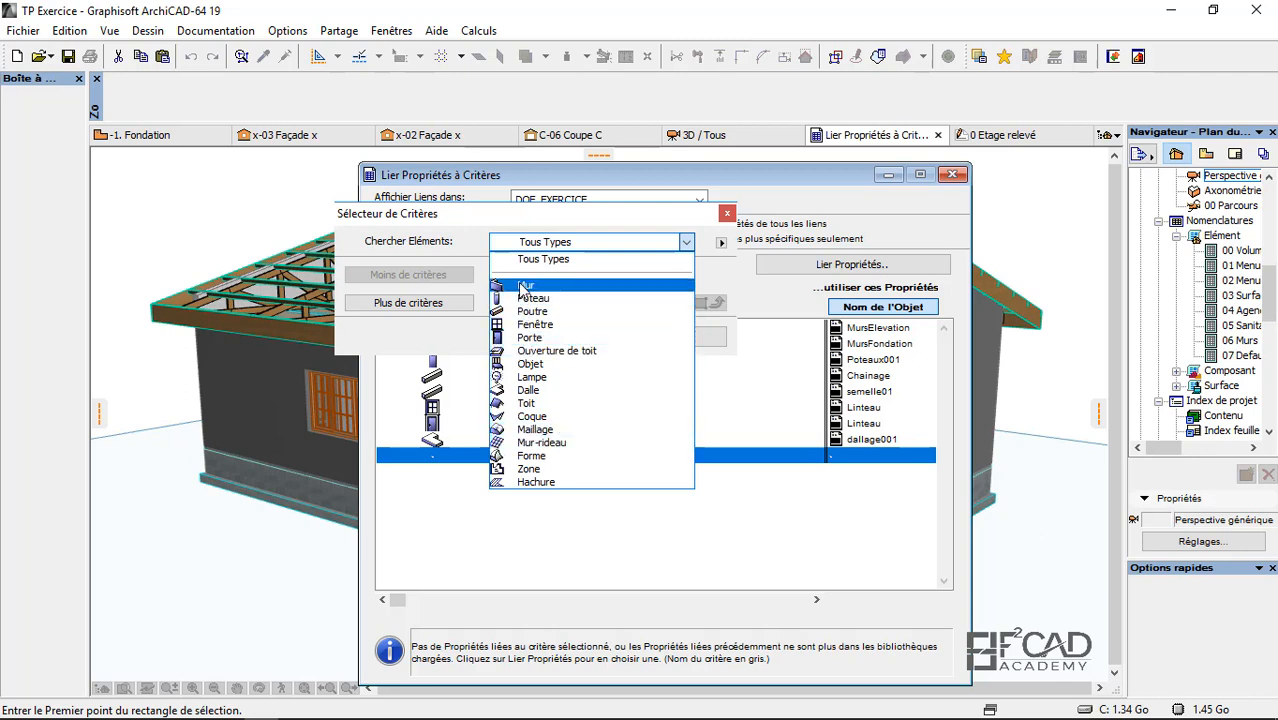
click(533, 455)
click(410, 303)
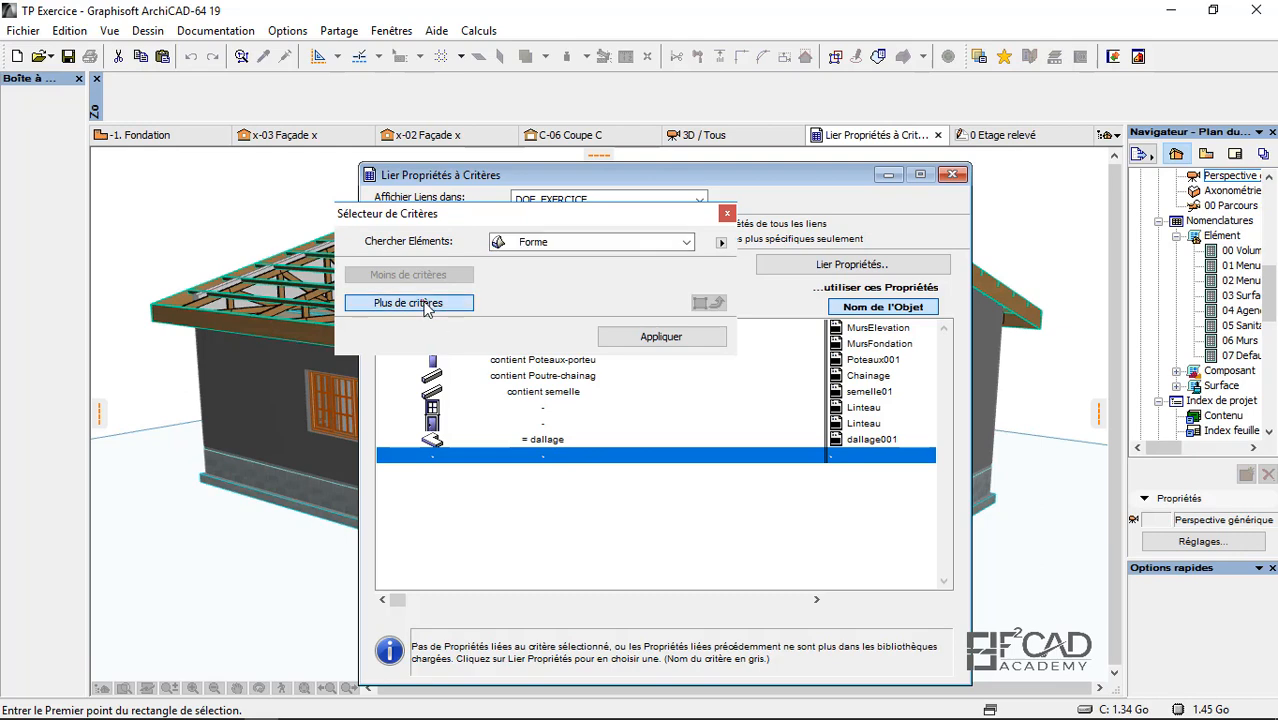
click(422, 305)
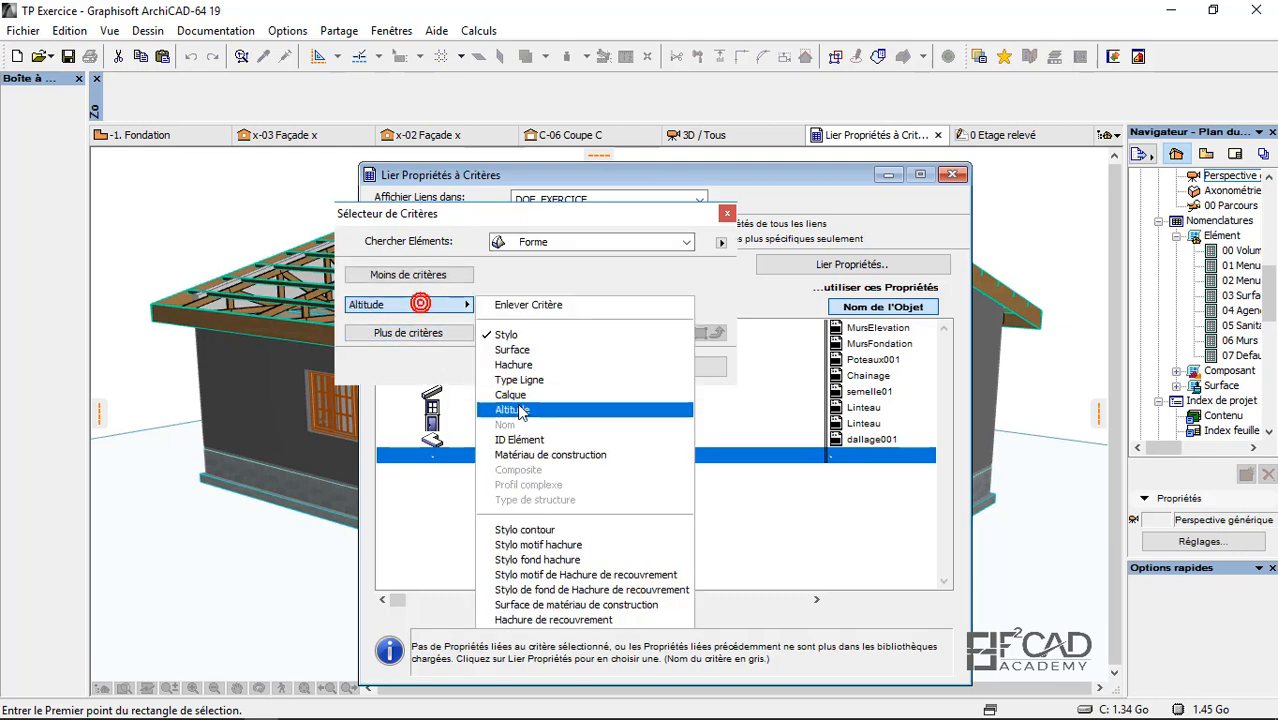
click(518, 437)
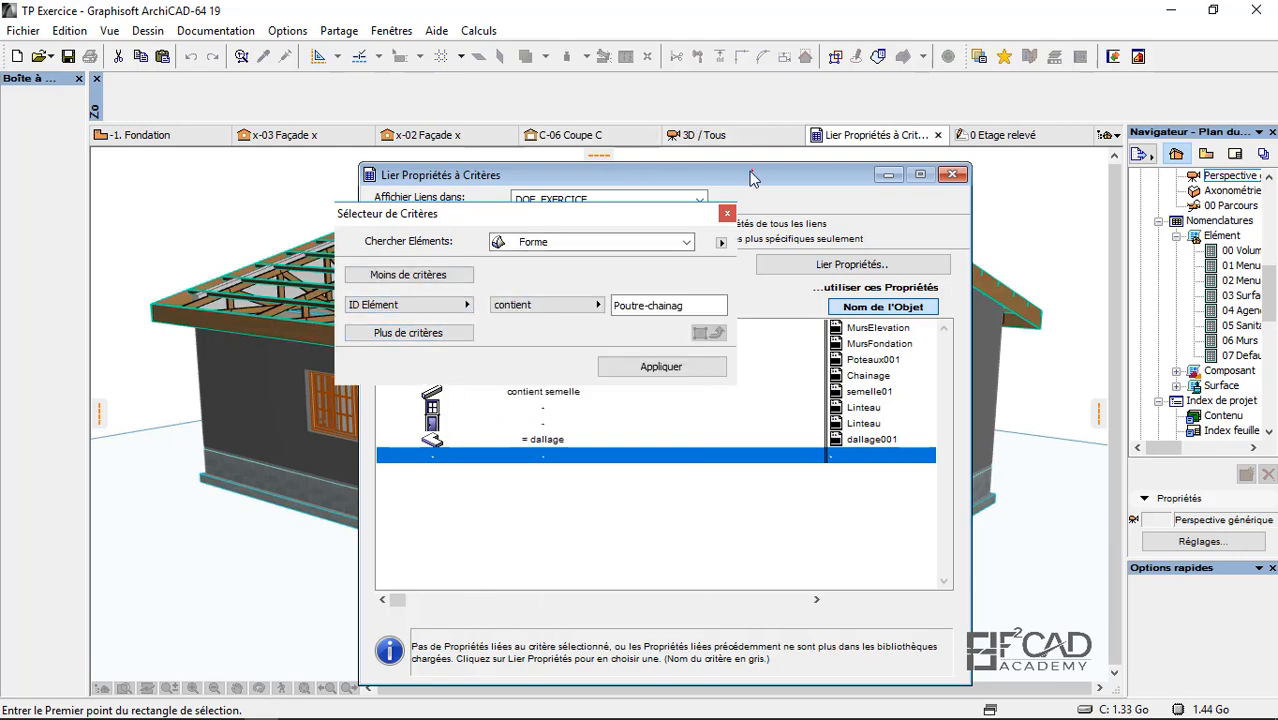
Step: Copy the element ID "voute" from the terrace's arch in the 3D view, and return to the Lier Propriétés à Critères window
drag(752, 178, 362, 188)
click(795, 420)
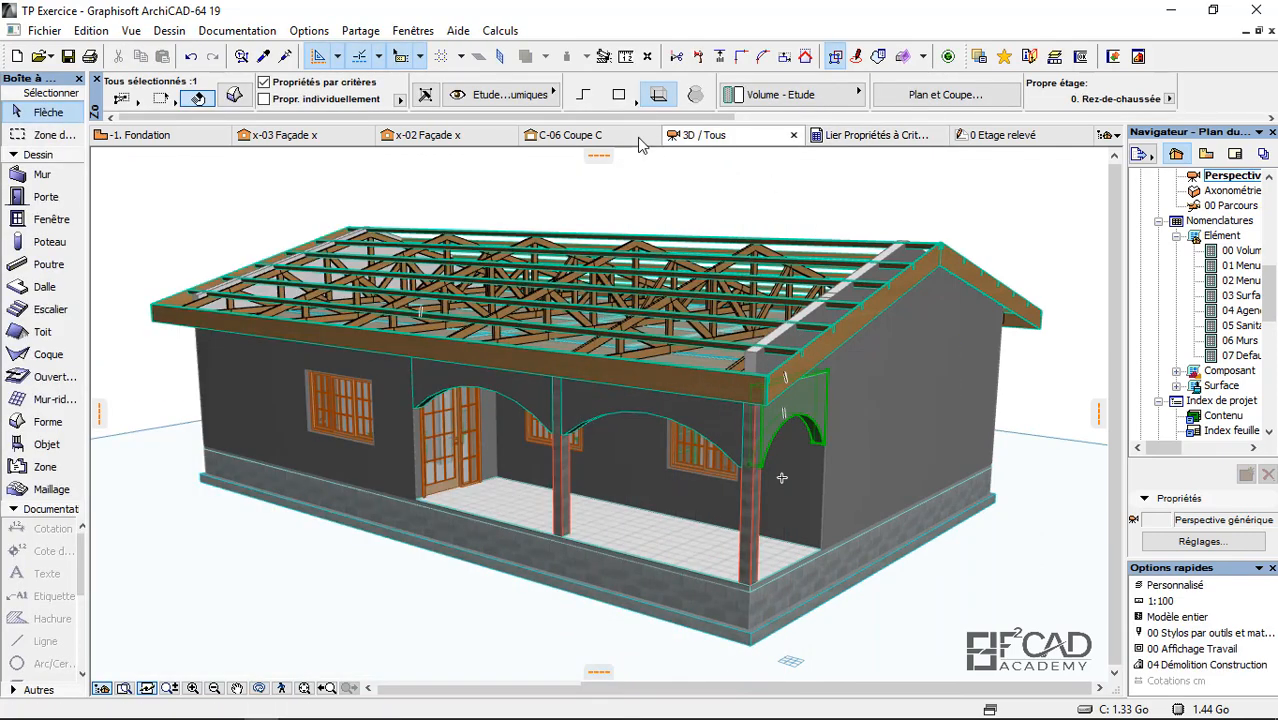
drag(548, 118, 1040, 118)
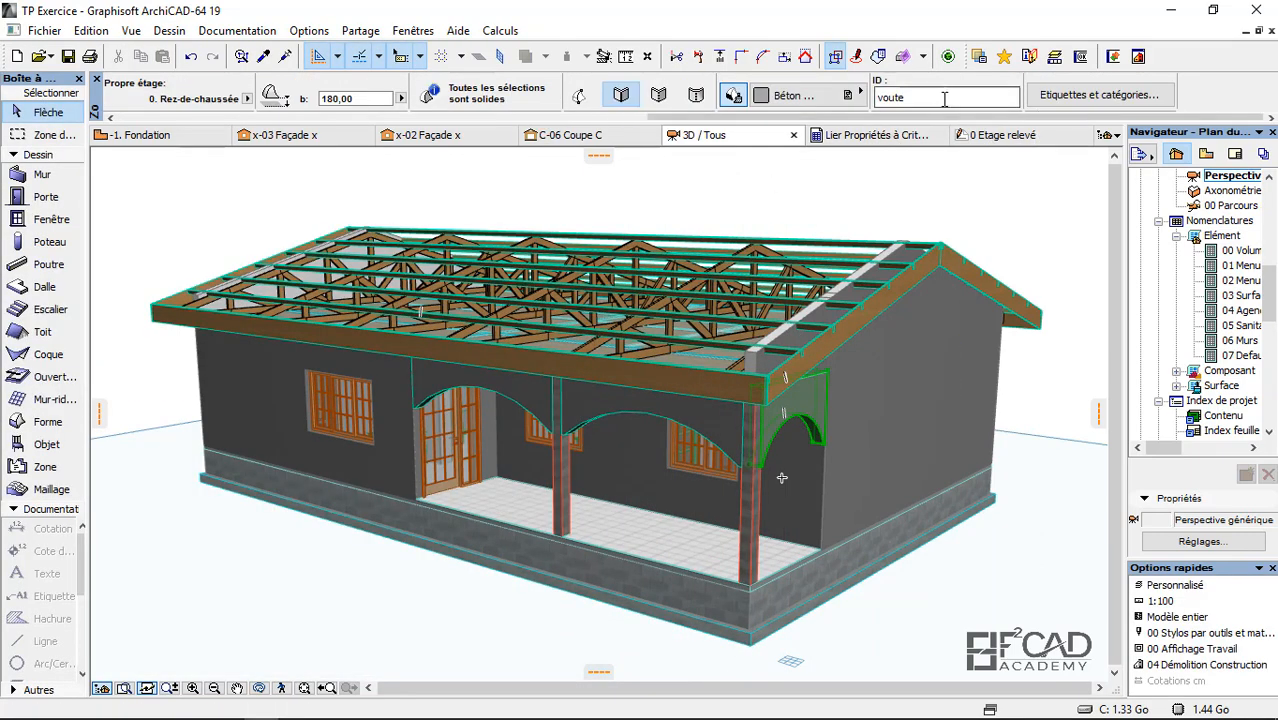
double_click(944, 99)
right_click(894, 97)
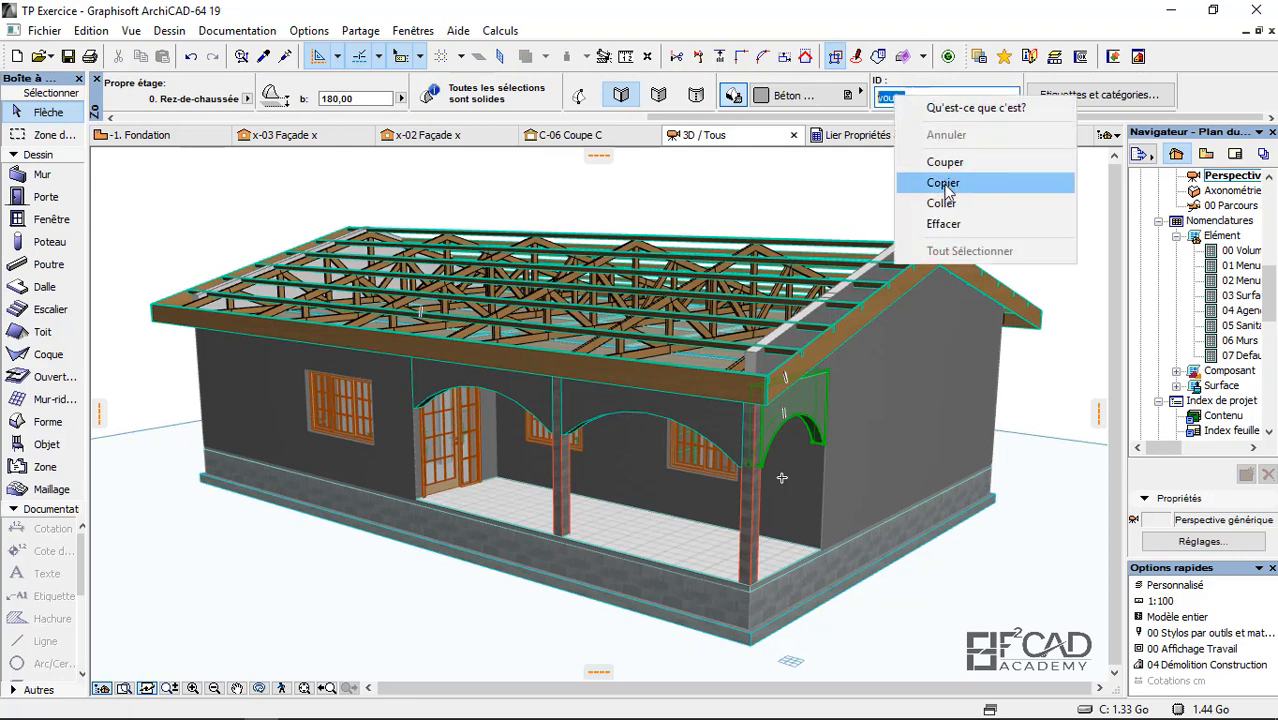
click(944, 186)
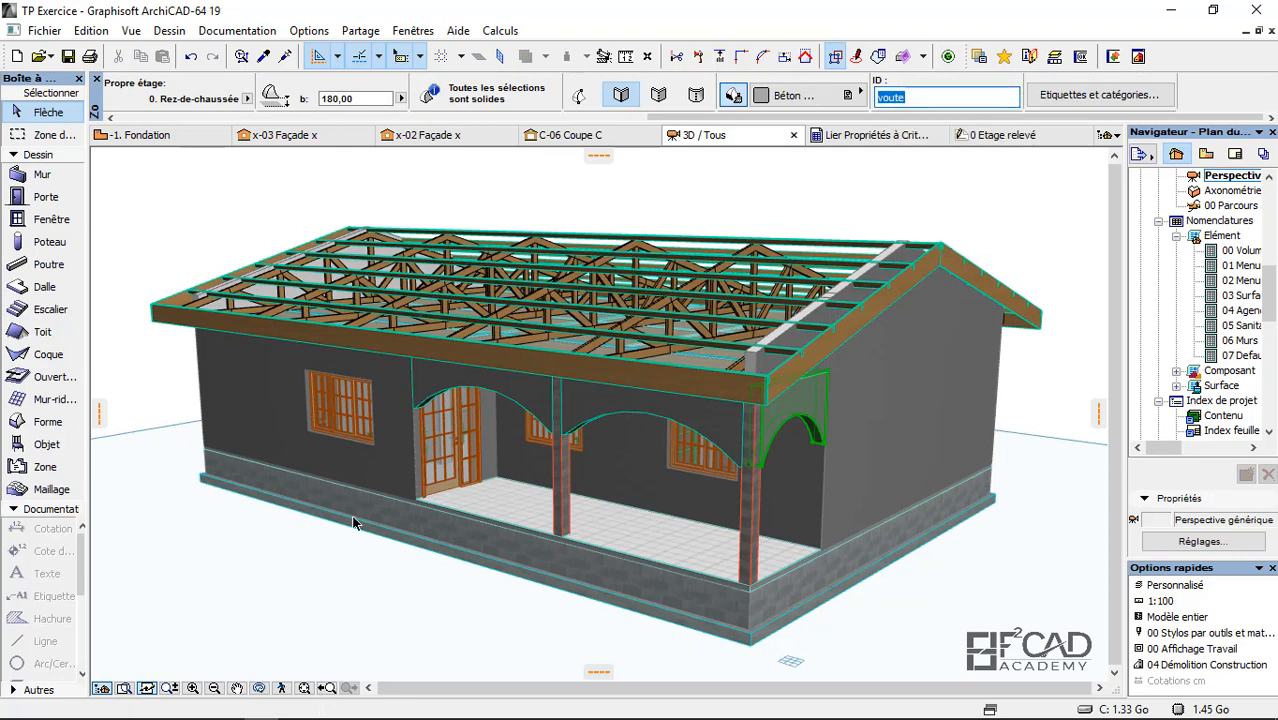
click(866, 135)
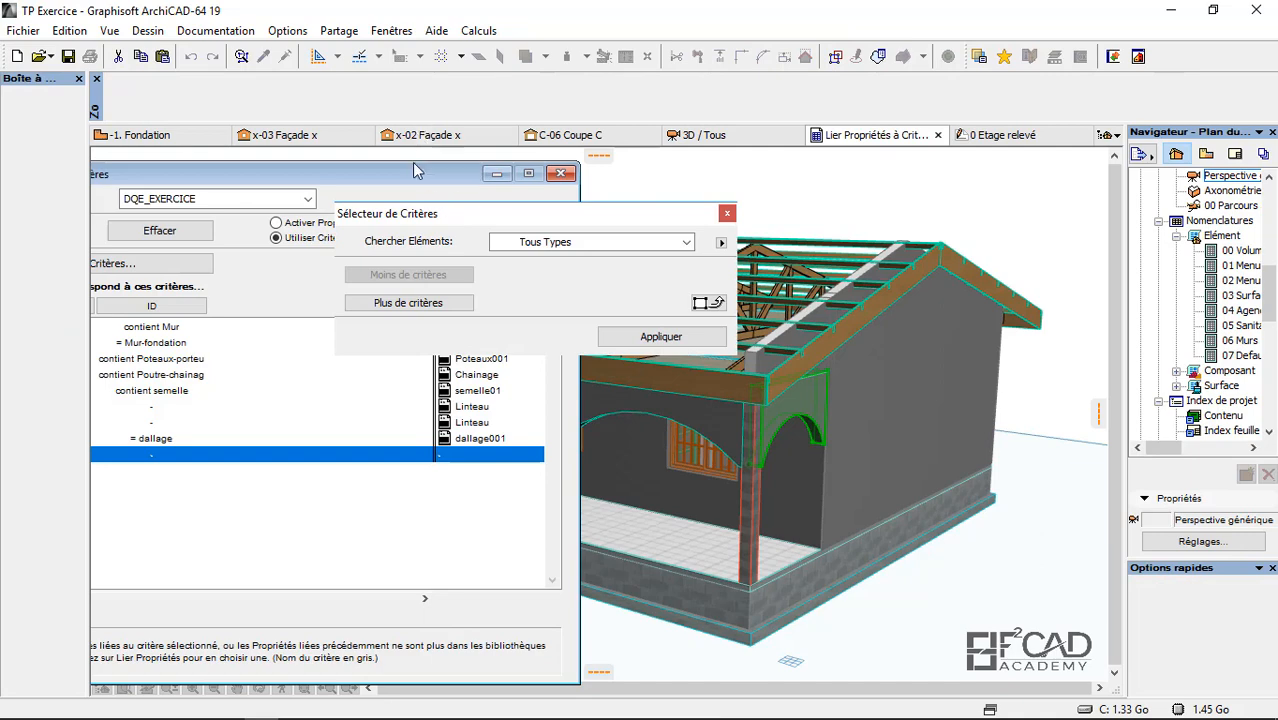
click(410, 302)
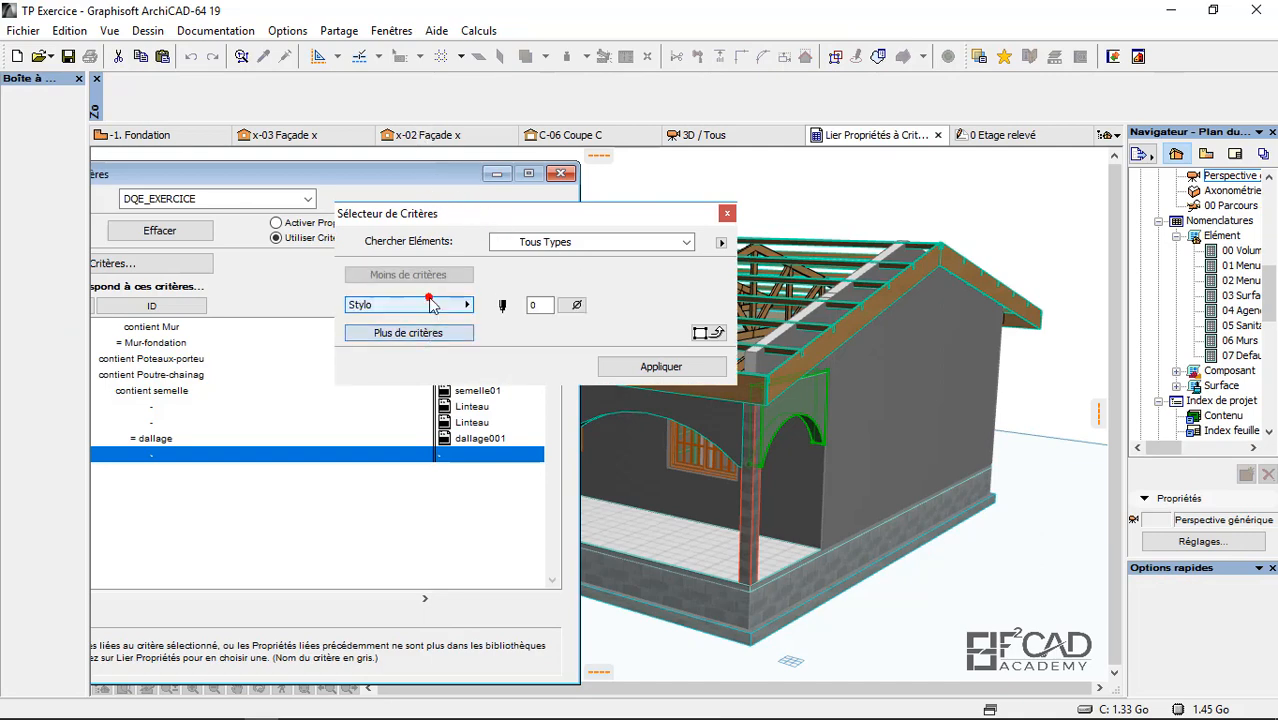
click(533, 243)
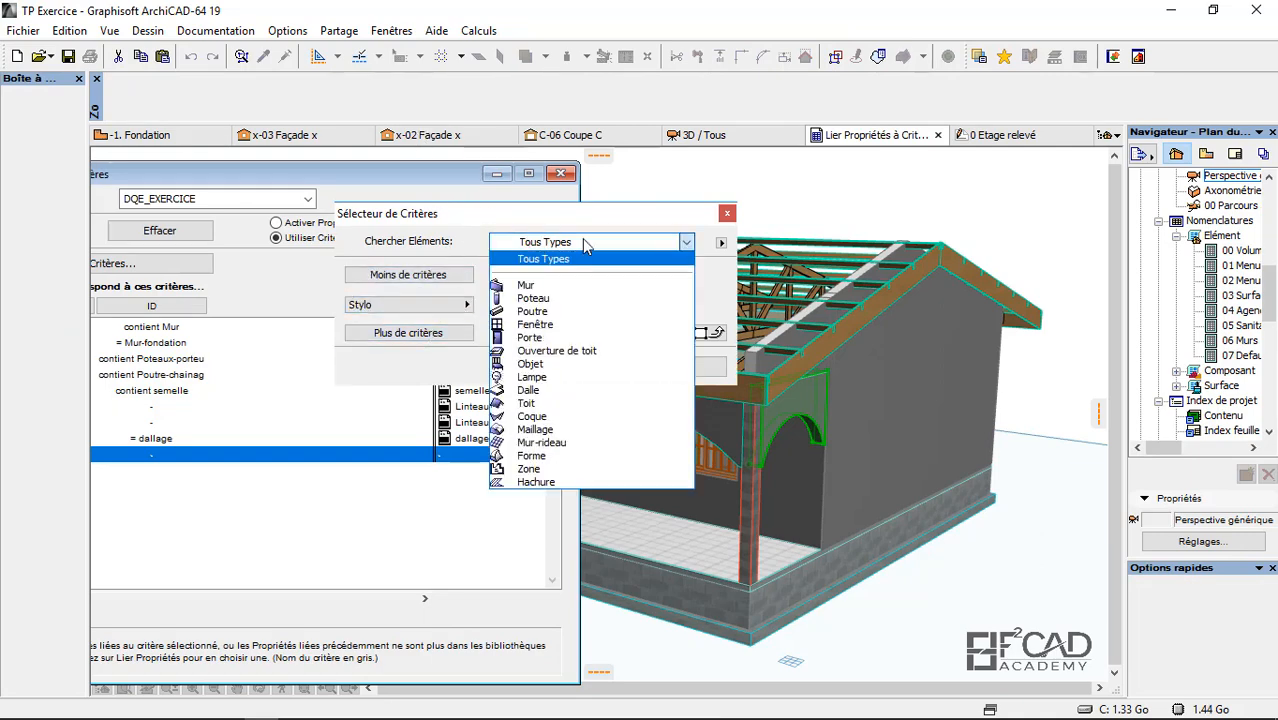
click(723, 224)
click(727, 214)
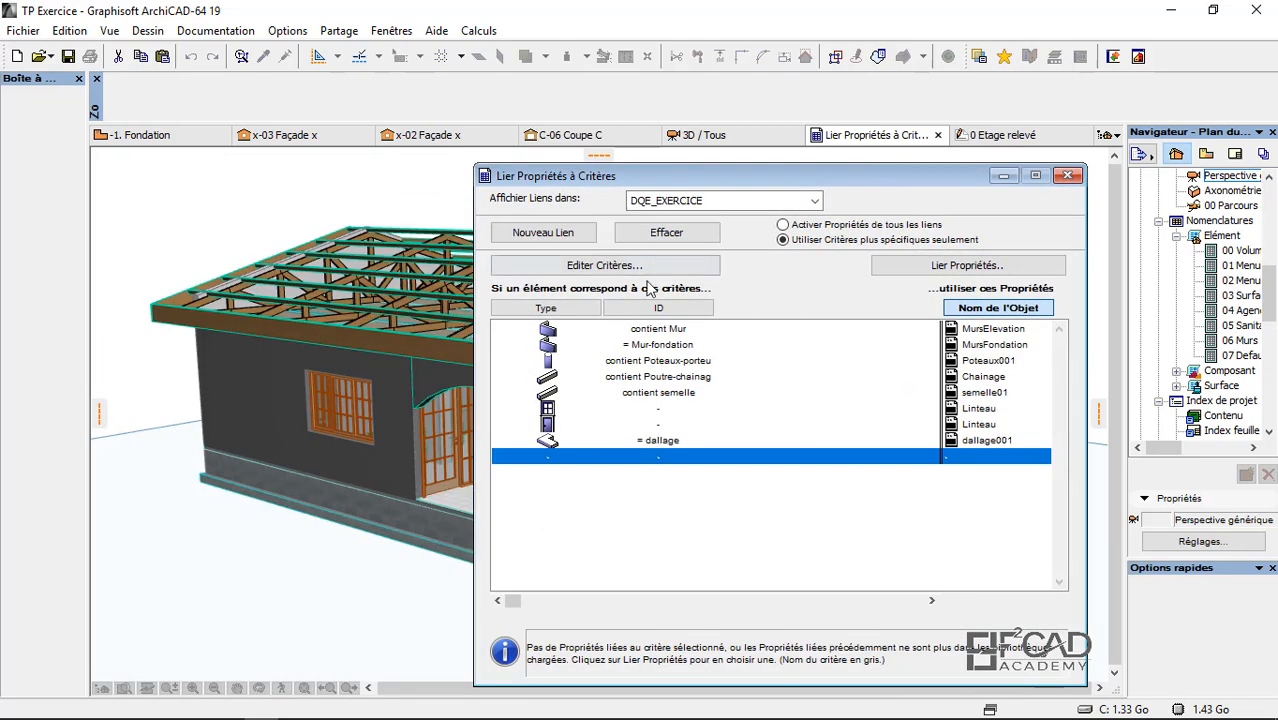
Step: Apply criteria to the new link that match Forme elements whose ID Elément "est" voute, pasting the copied ID
click(646, 266)
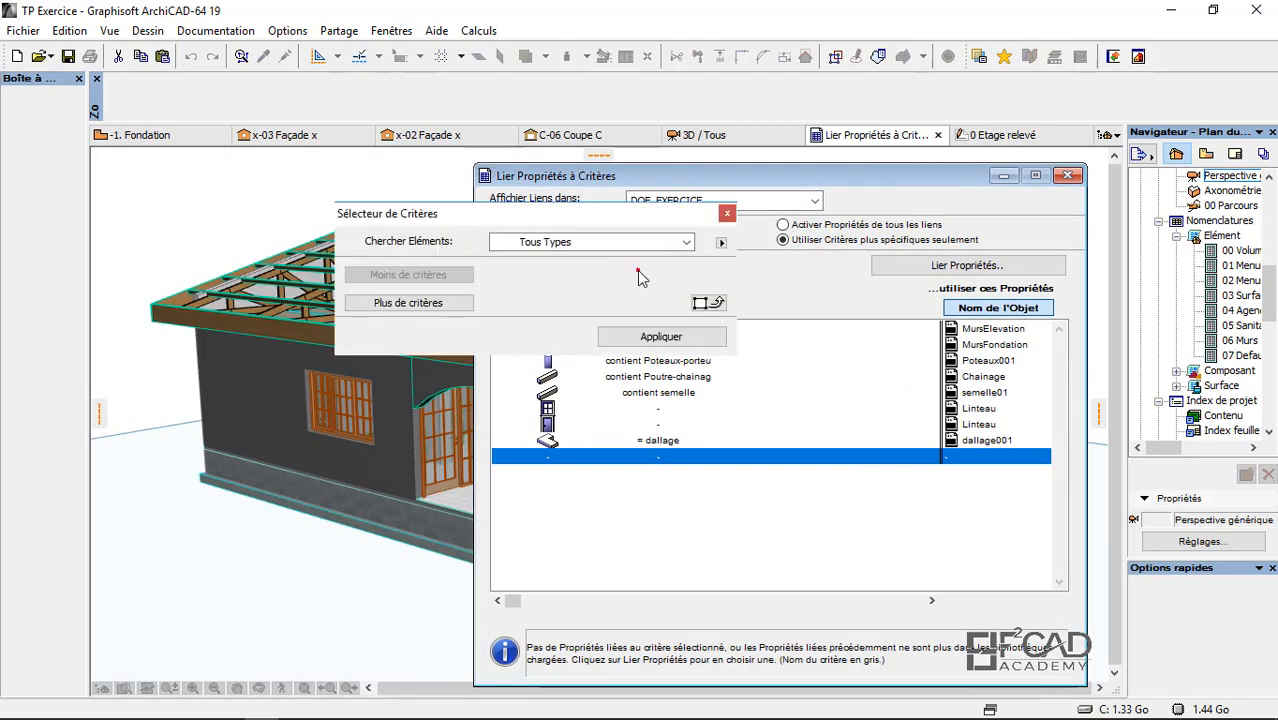
click(543, 243)
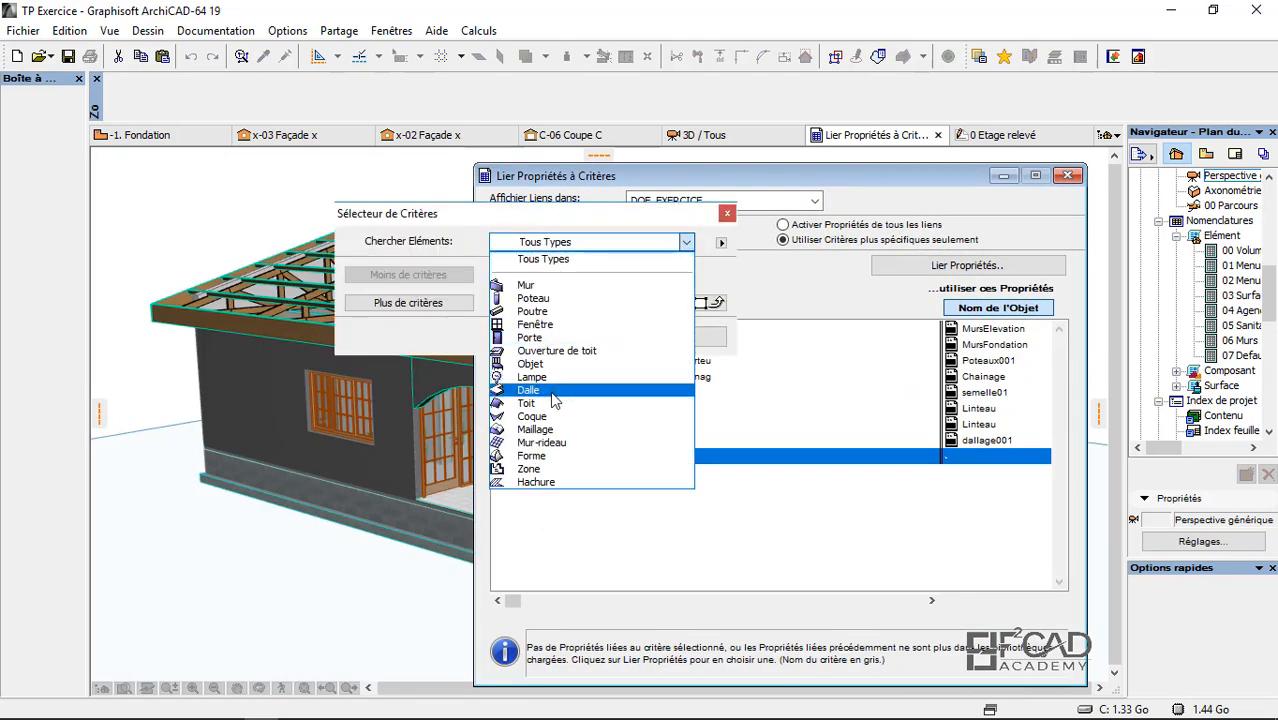
click(533, 456)
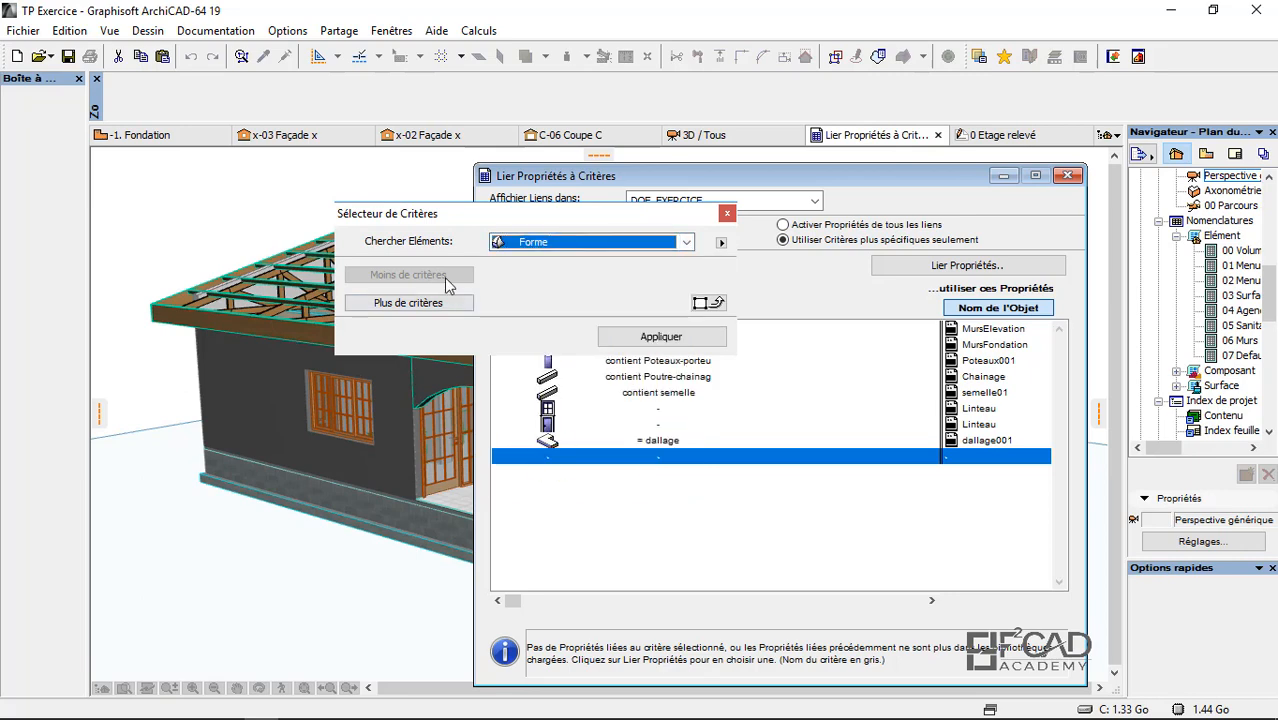
click(447, 302)
click(401, 306)
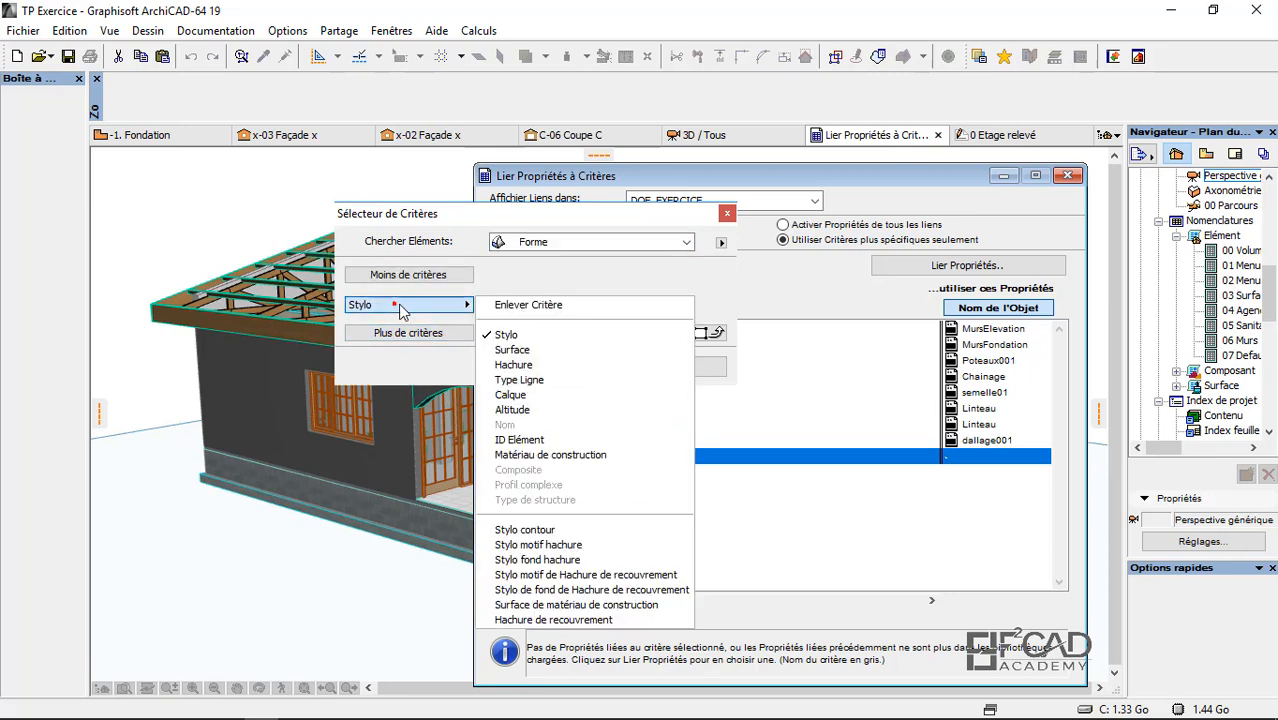
click(520, 439)
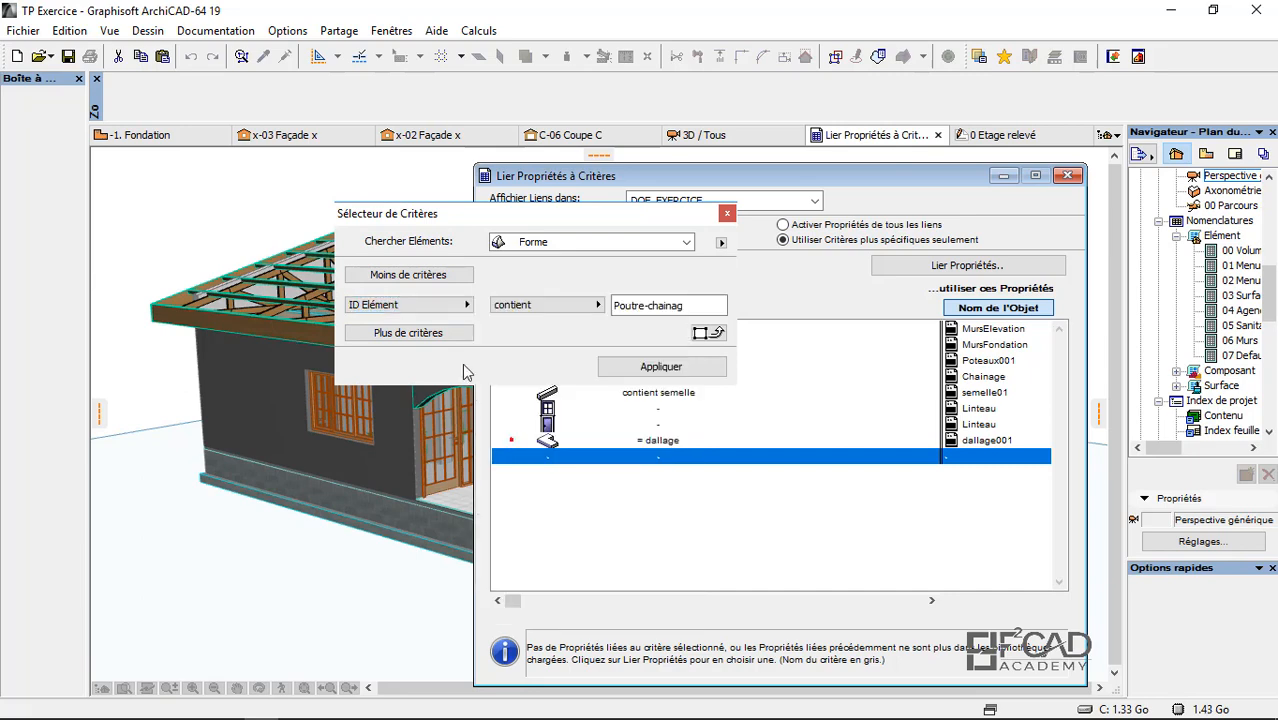
click(520, 306)
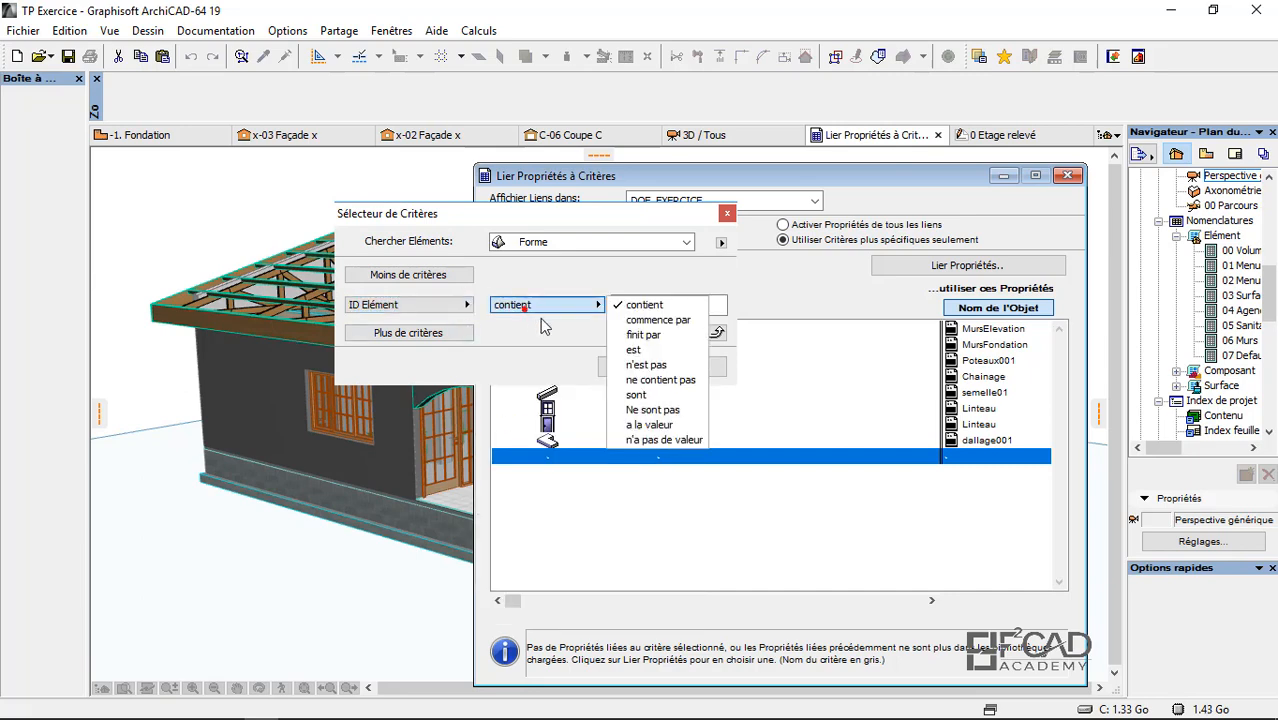
click(647, 353)
drag(687, 306, 593, 311)
right_click(630, 305)
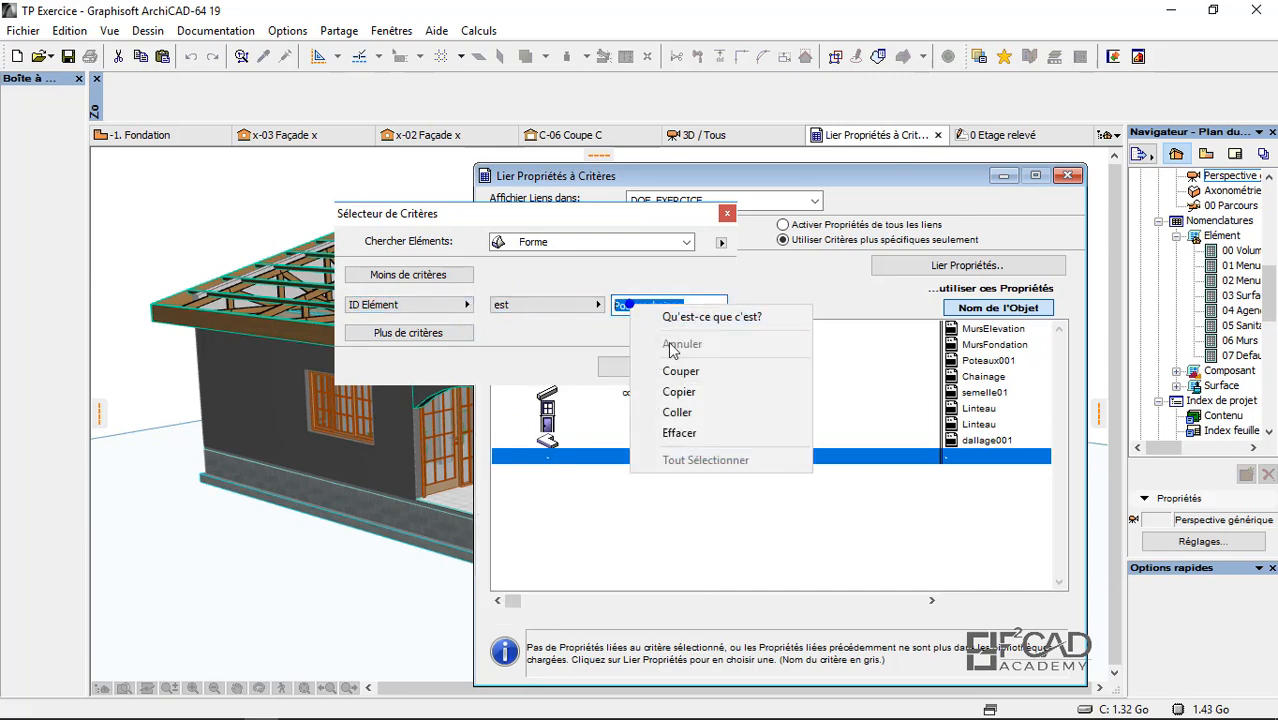
click(677, 412)
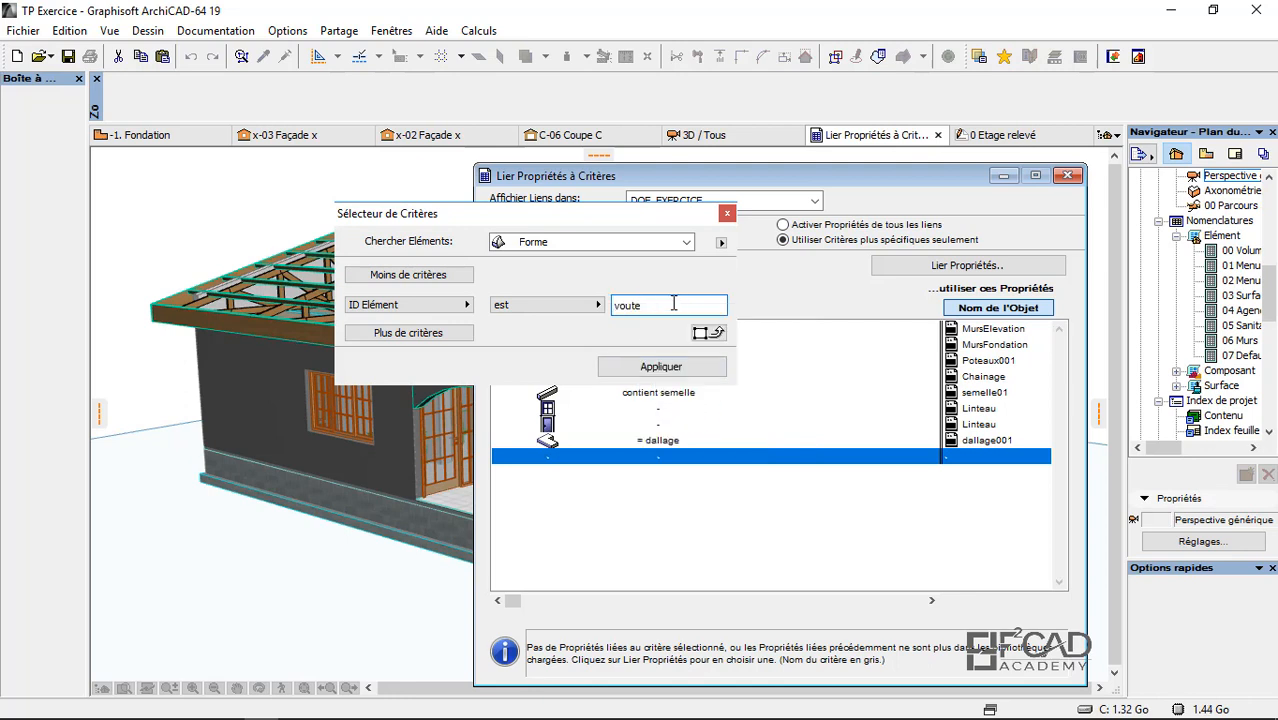
click(663, 368)
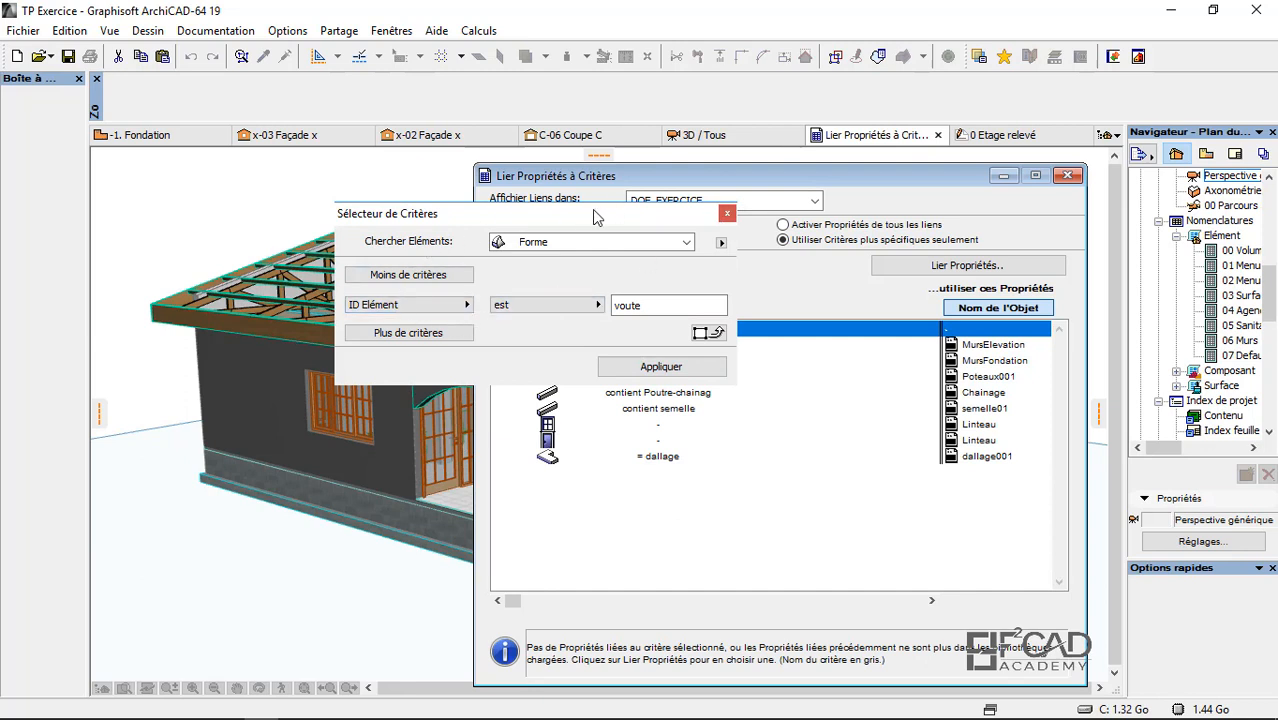
drag(597, 218, 641, 242)
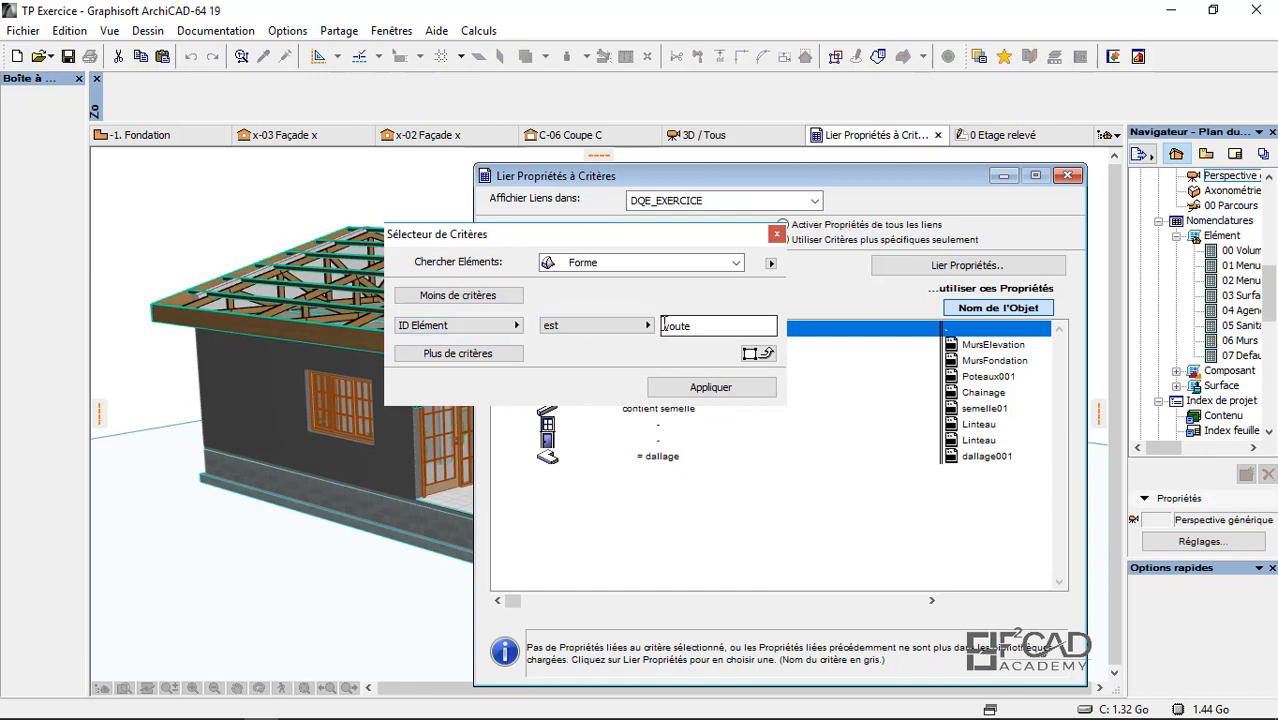
drag(701, 325, 647, 325)
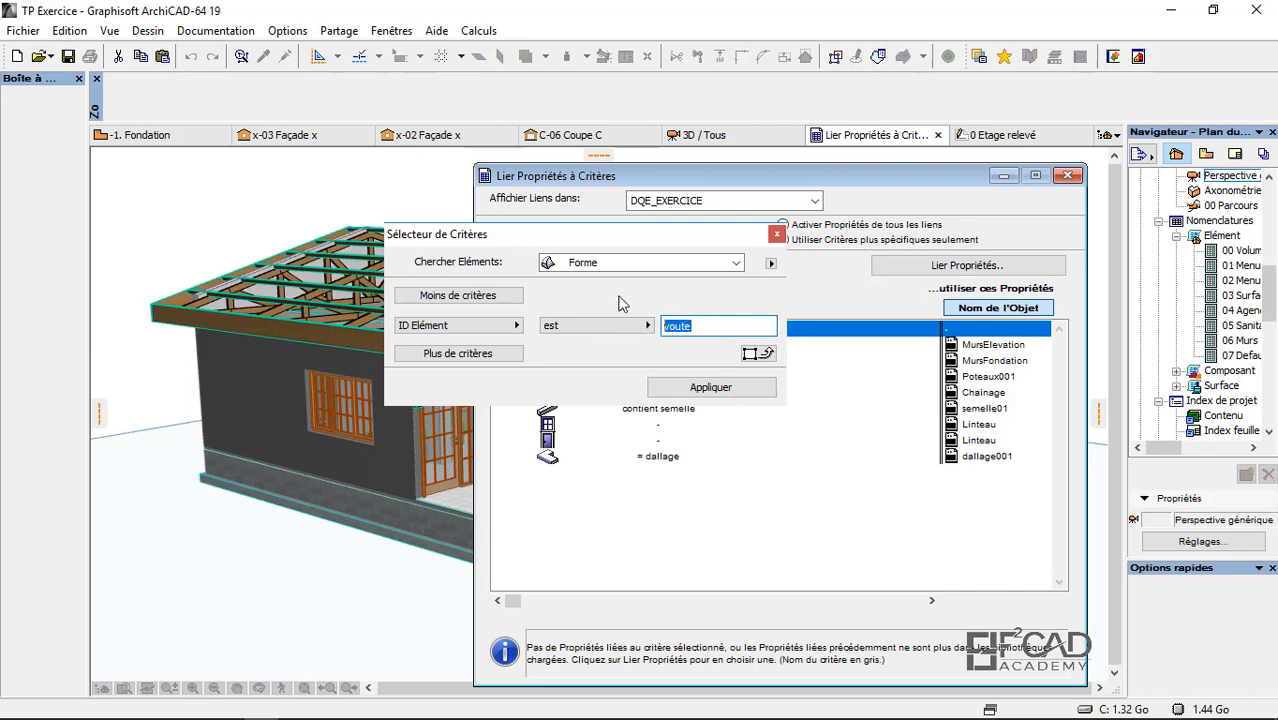
drag(590, 234, 742, 233)
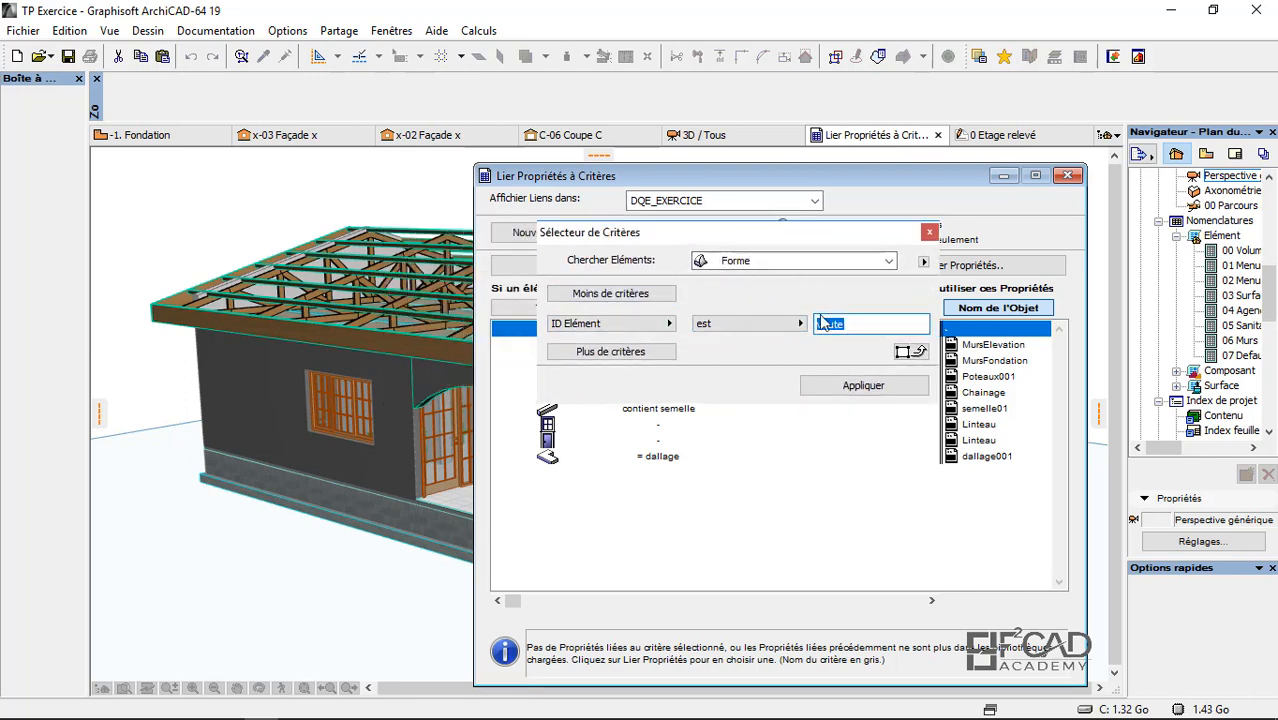
drag(785, 238, 859, 247)
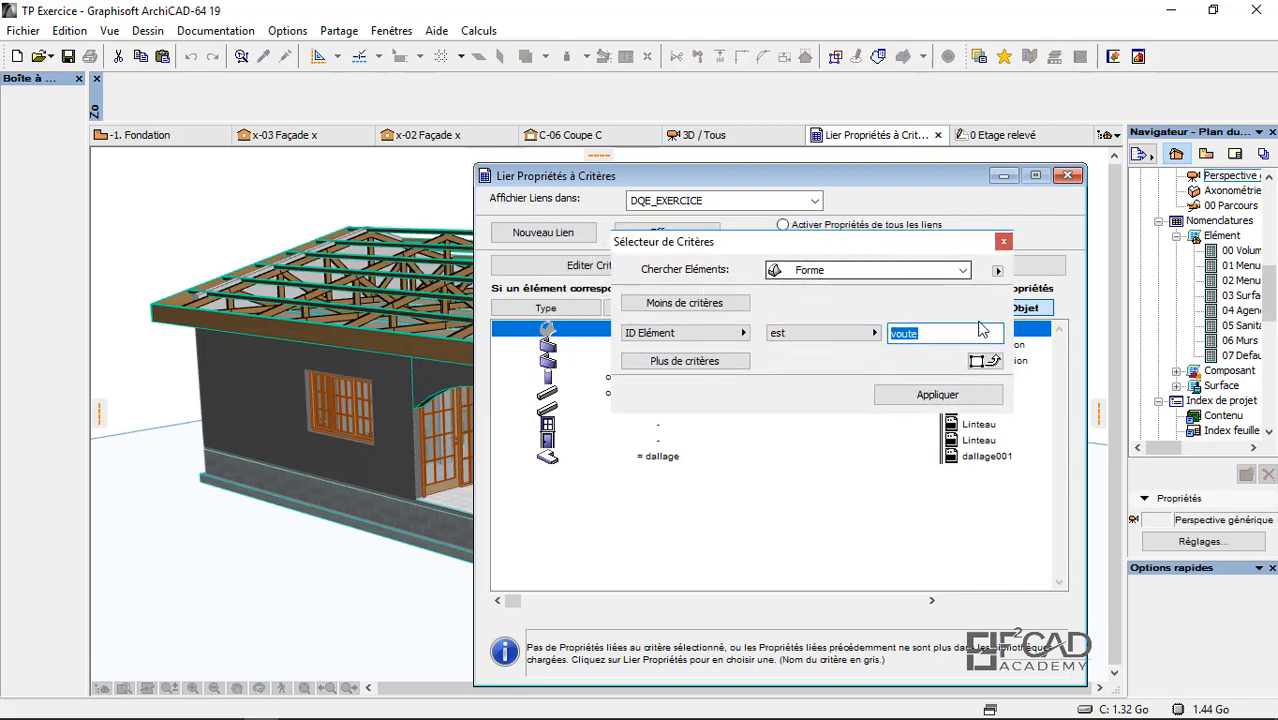
click(937, 395)
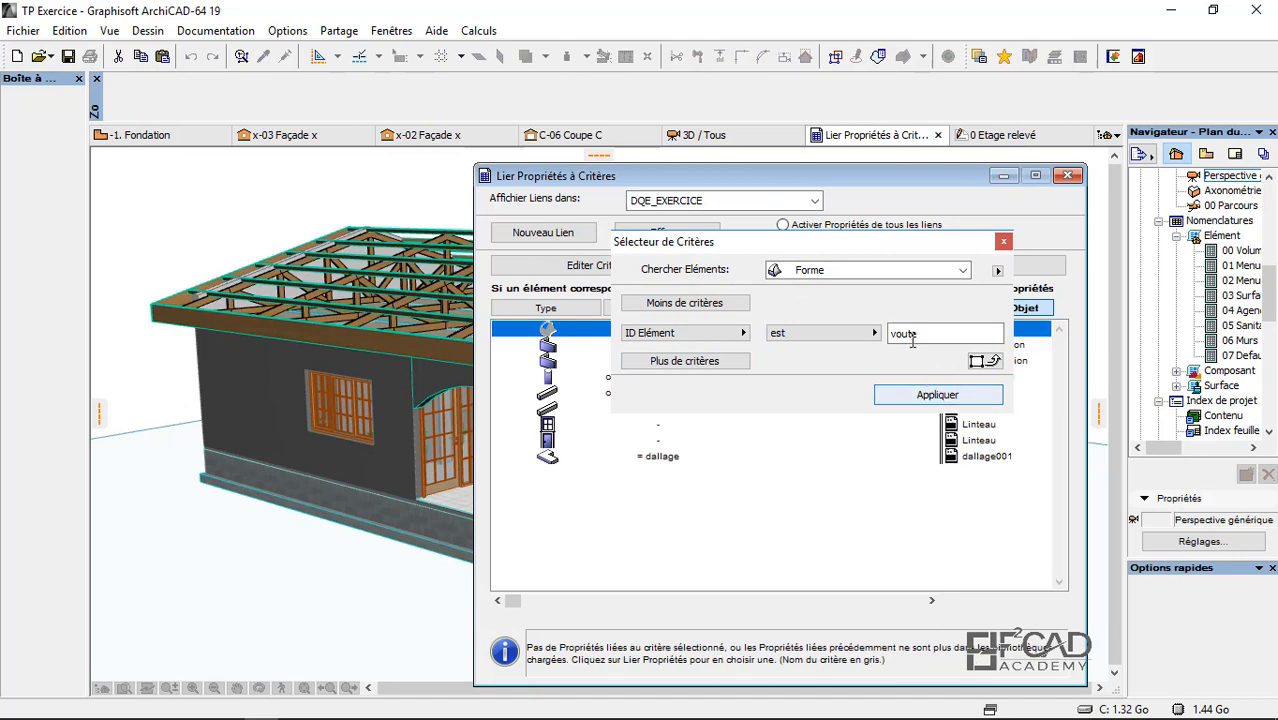
drag(919, 240, 769, 254)
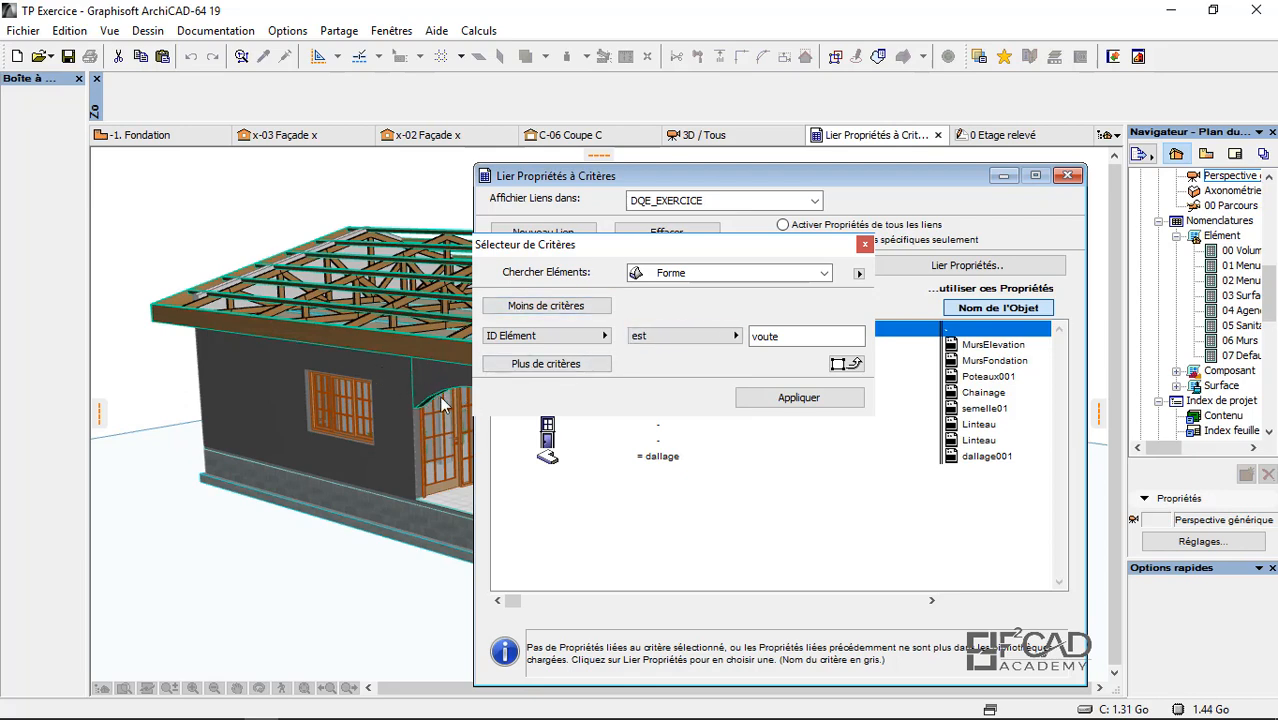
drag(522, 247, 594, 271)
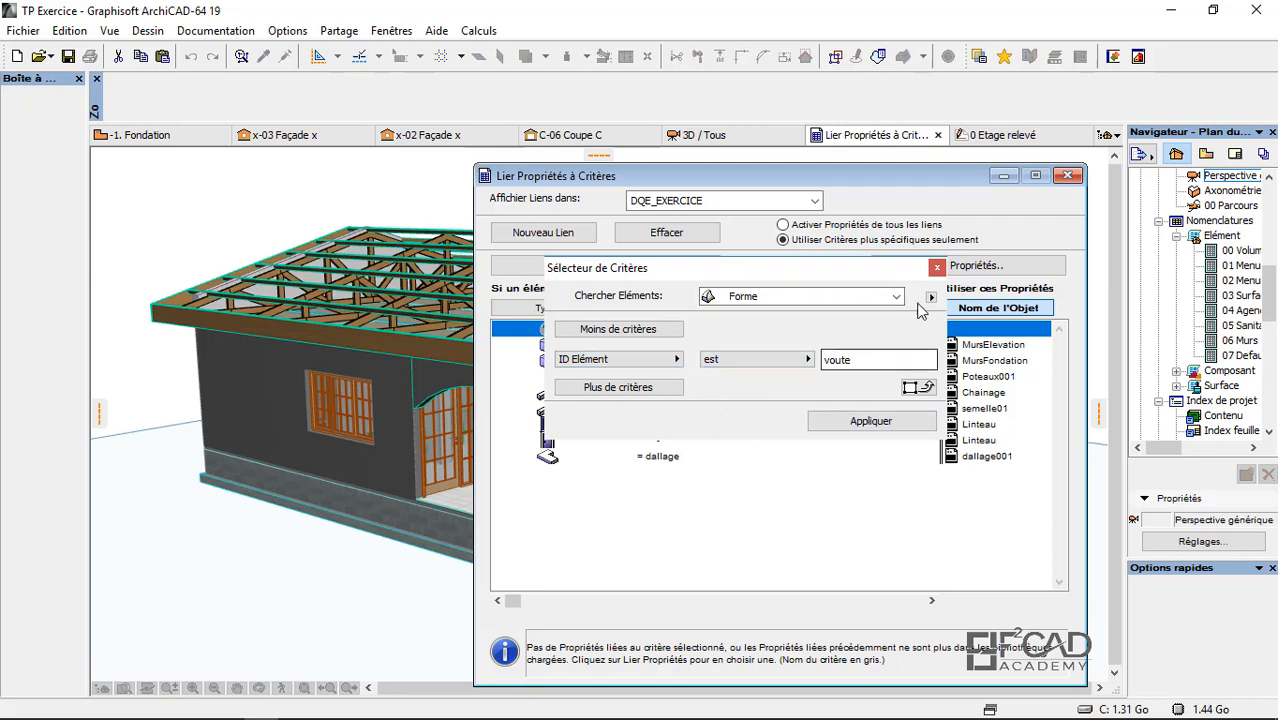
Step: Close the criteria selector and delete the voute link from the DQE_EXERCICE set
click(937, 267)
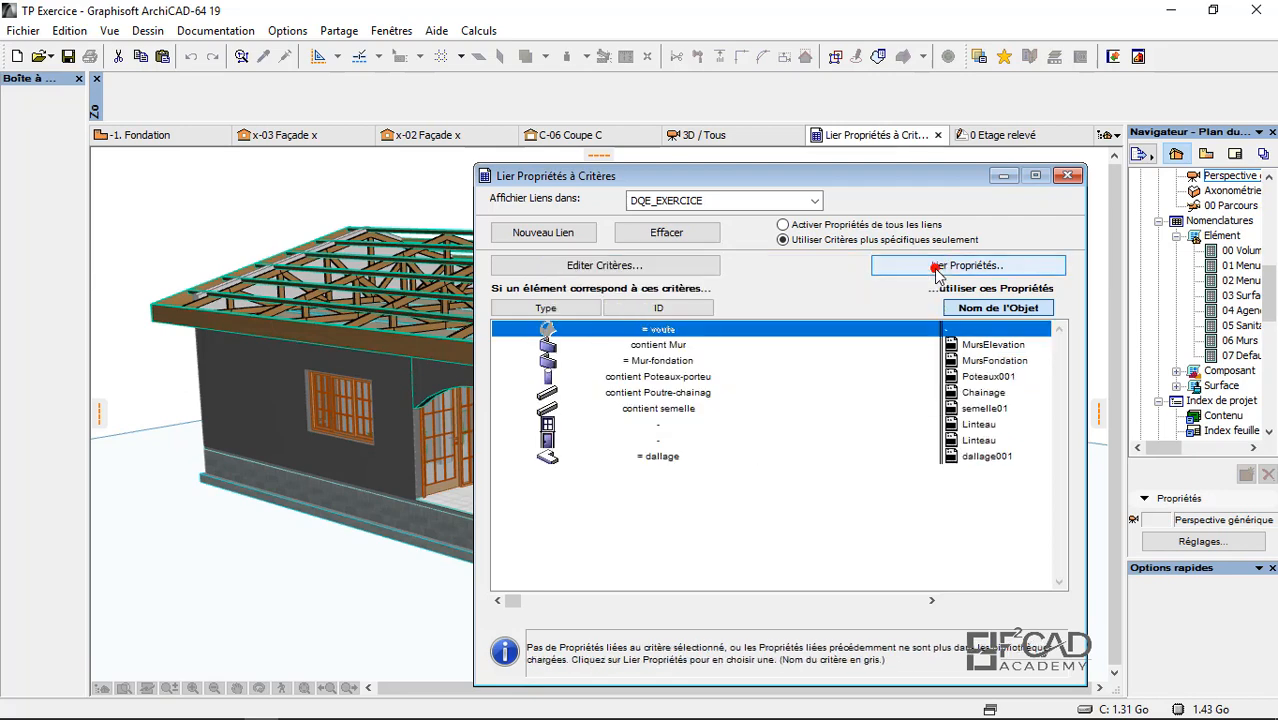
click(757, 328)
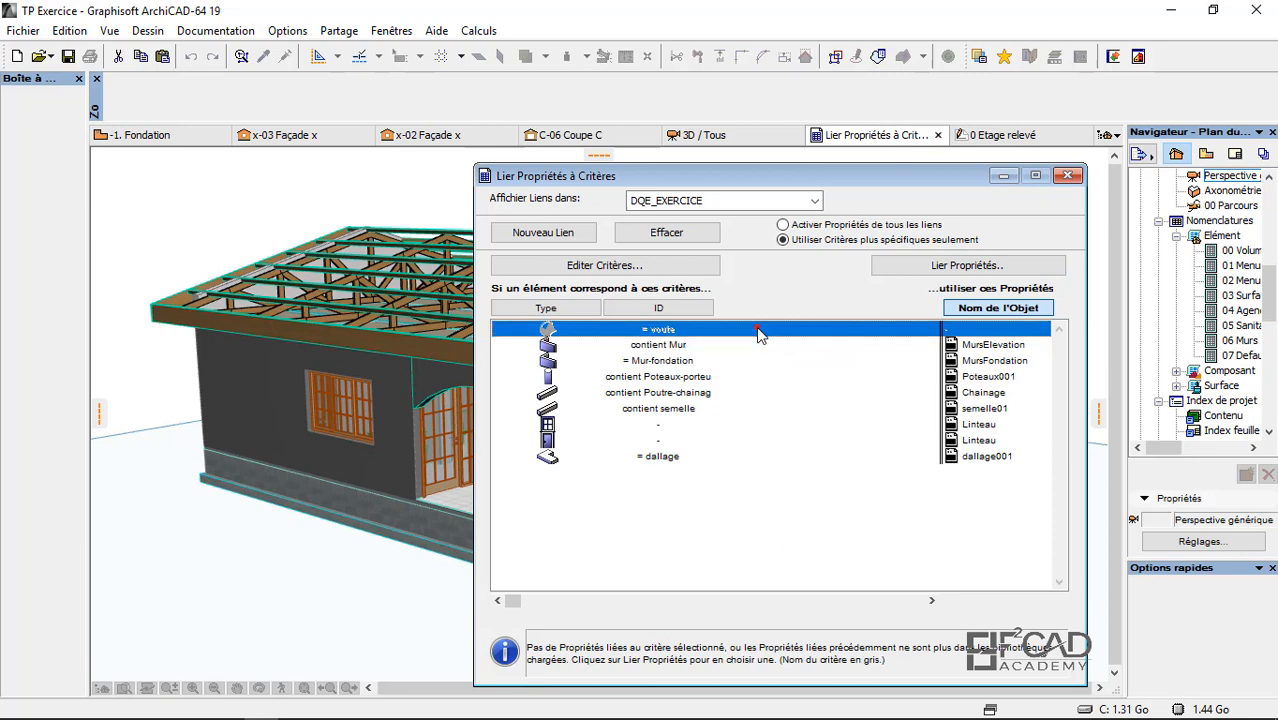
click(667, 240)
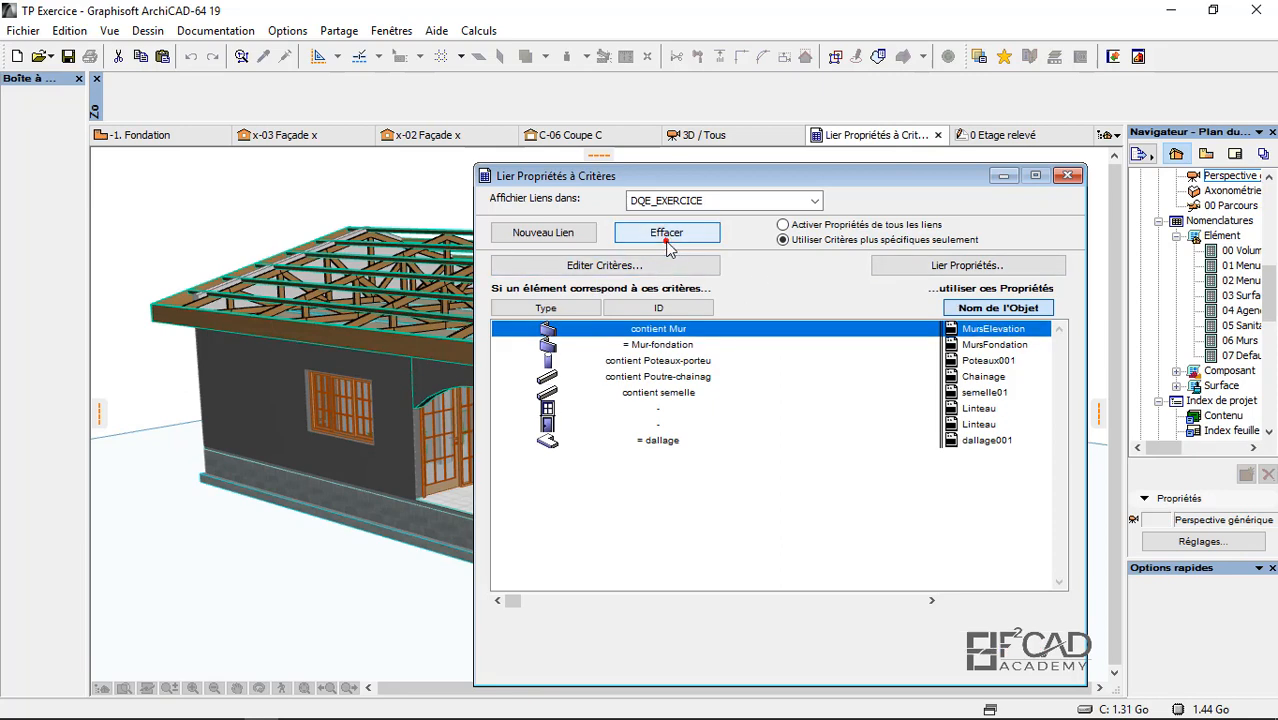
Step: Add a new link to the DQE_EXERCICE set and set its criteria to search for Forme elements
click(561, 232)
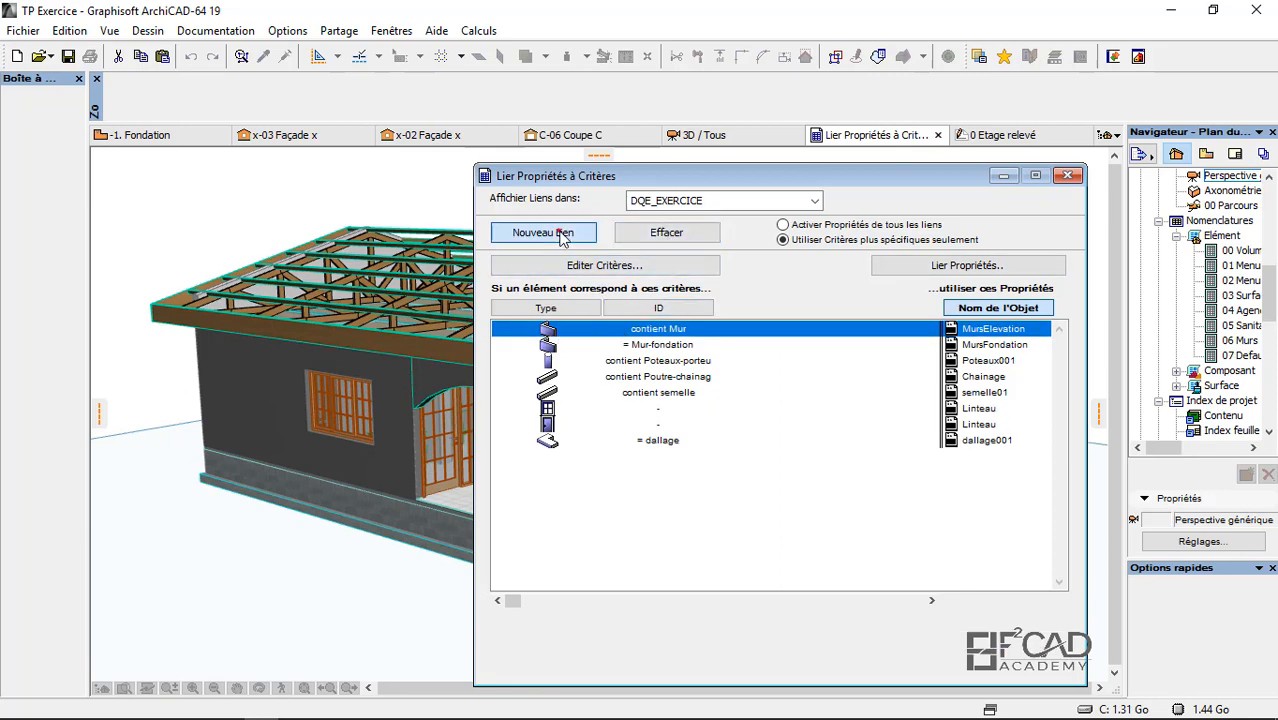
click(607, 275)
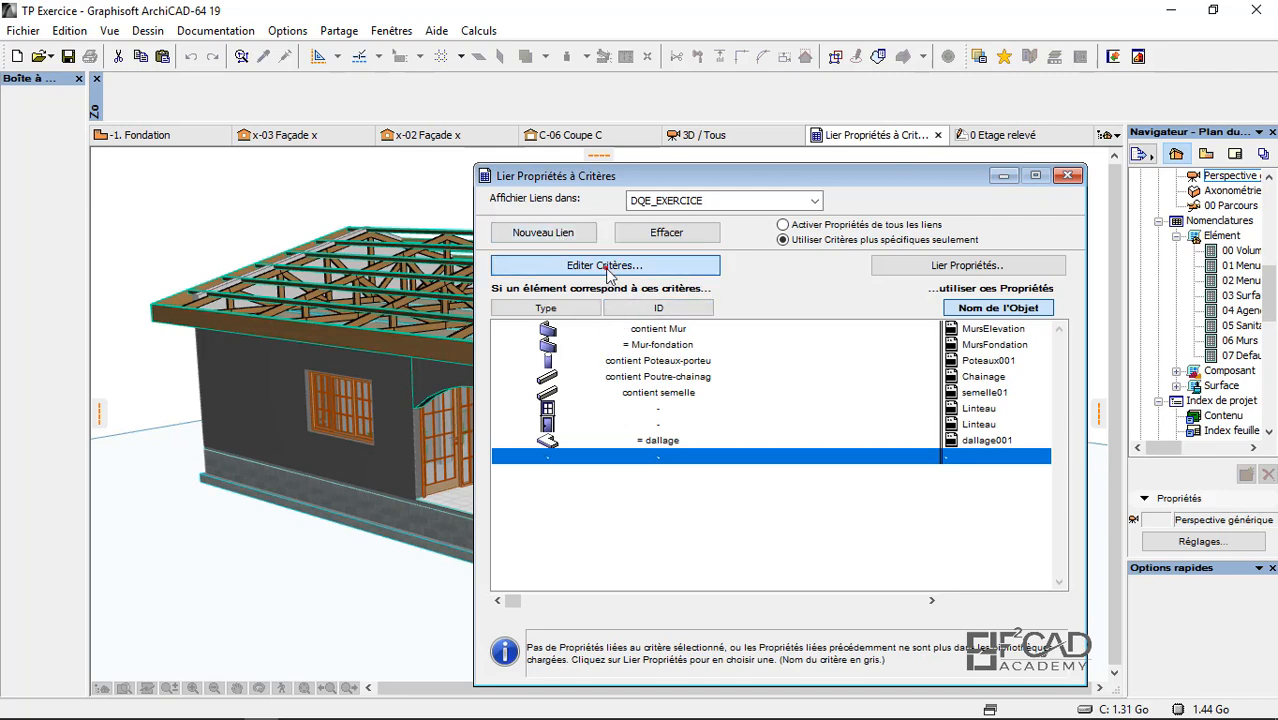
click(760, 297)
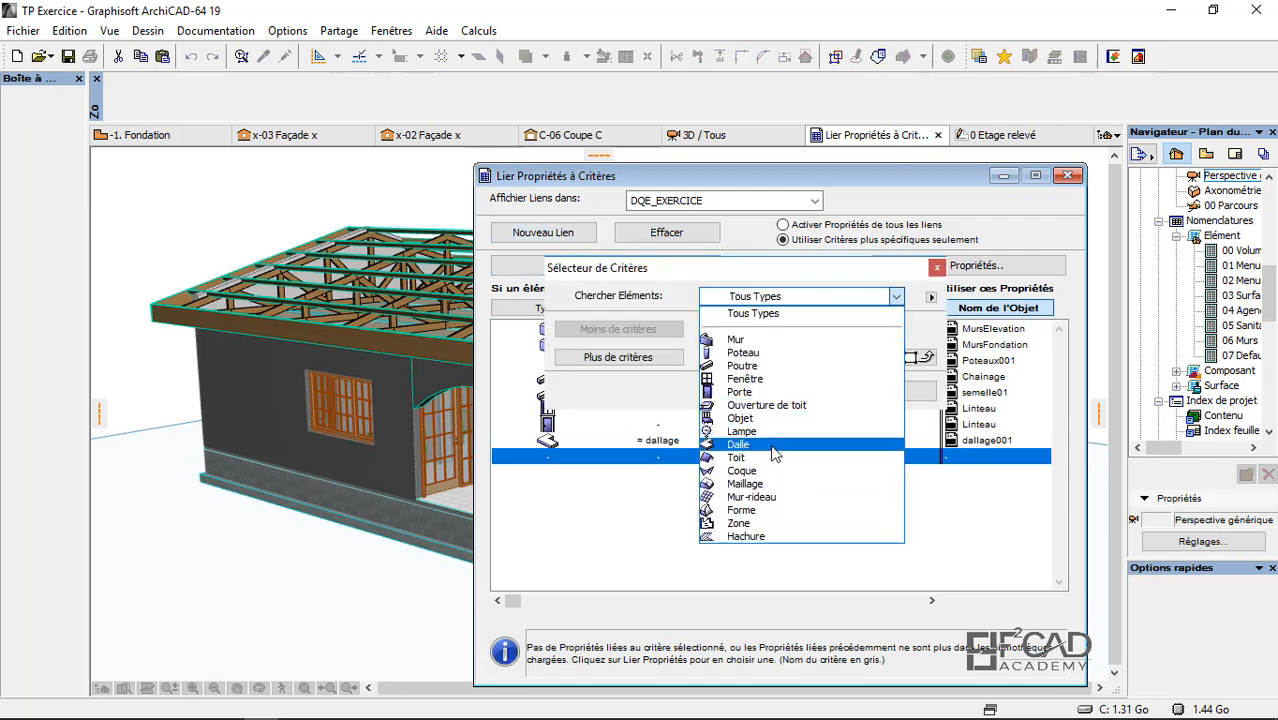
click(758, 484)
click(800, 296)
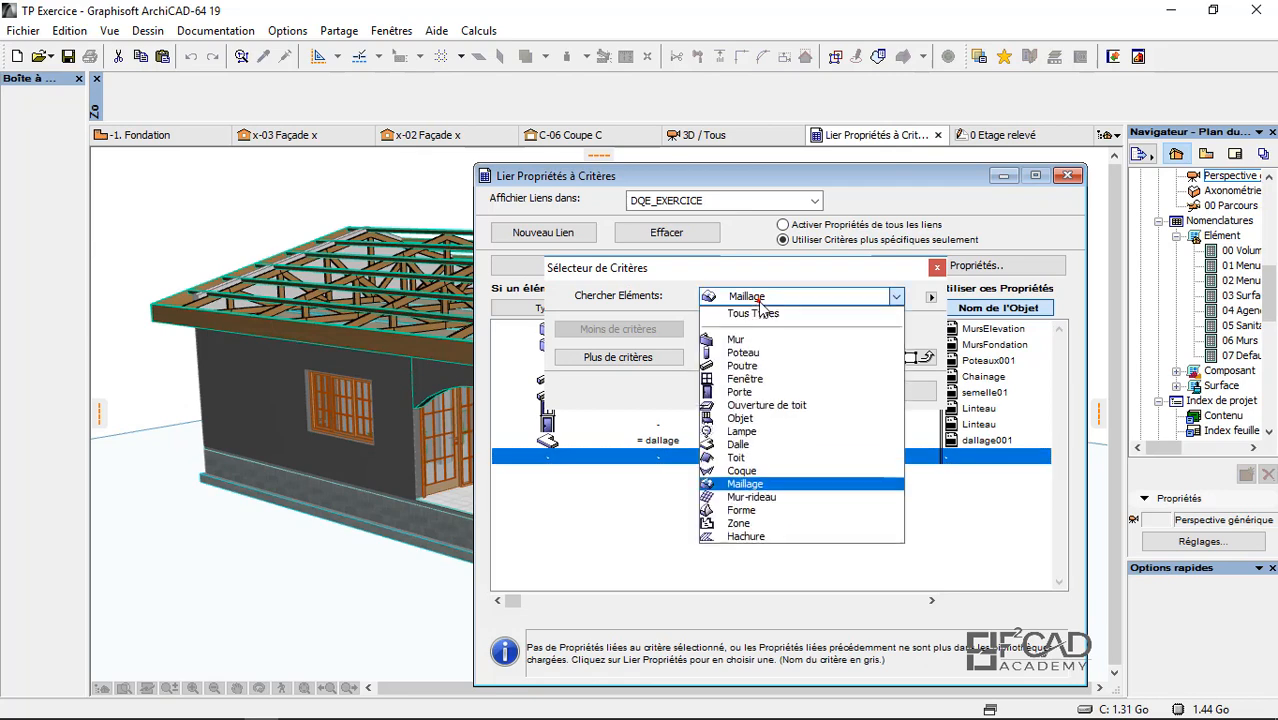
click(745, 511)
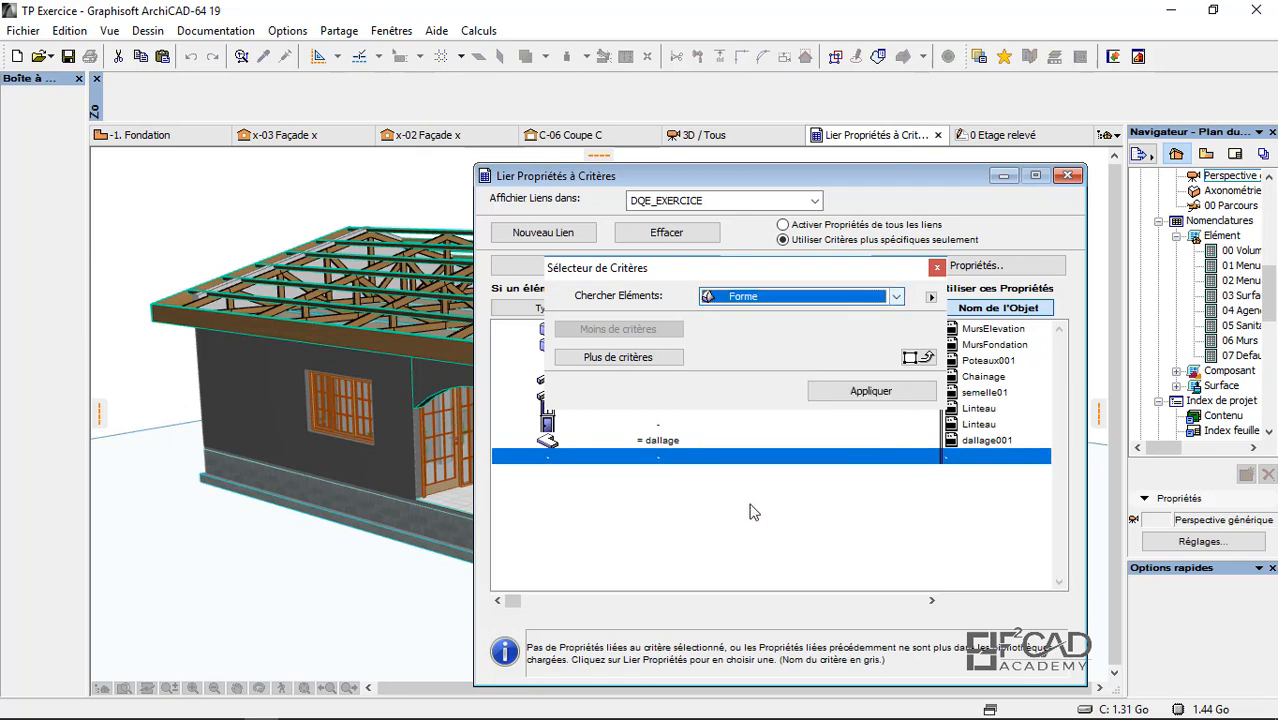
Step: Add the criterion ID Elément "est" voute, apply it to the new link and close the criteria selector
click(615, 358)
click(609, 395)
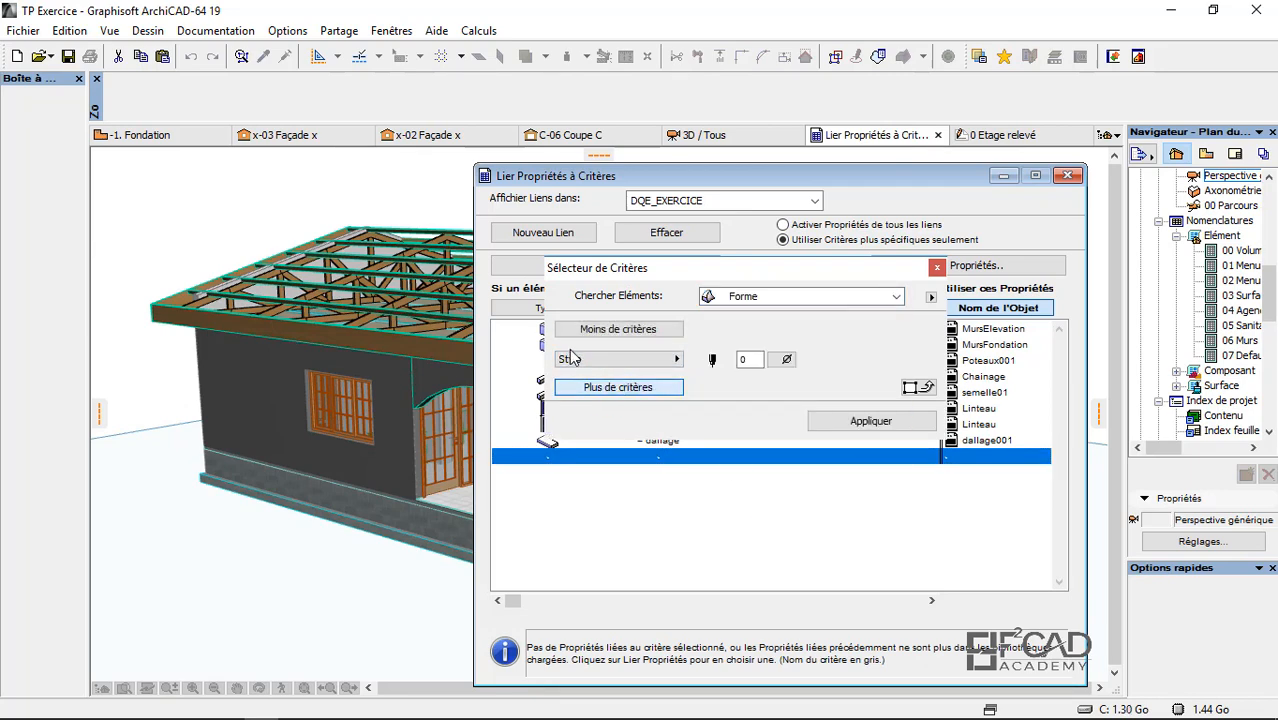
click(572, 358)
click(747, 492)
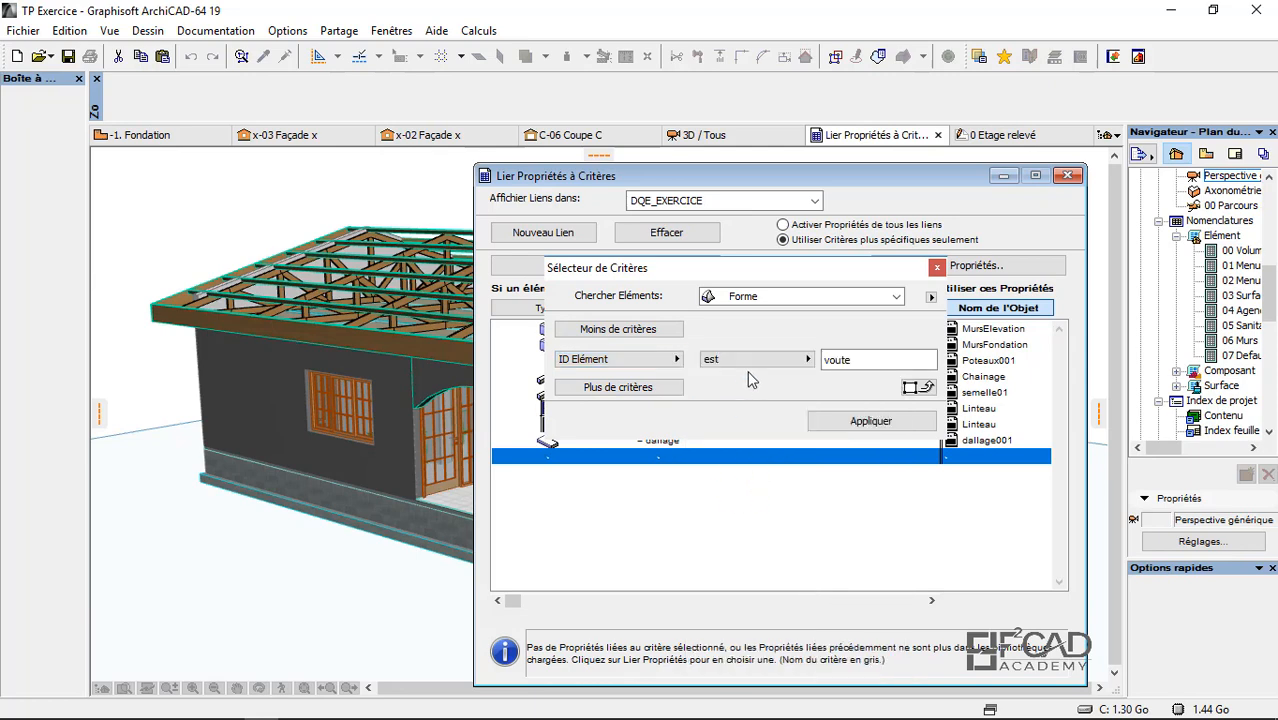
click(876, 358)
click(812, 421)
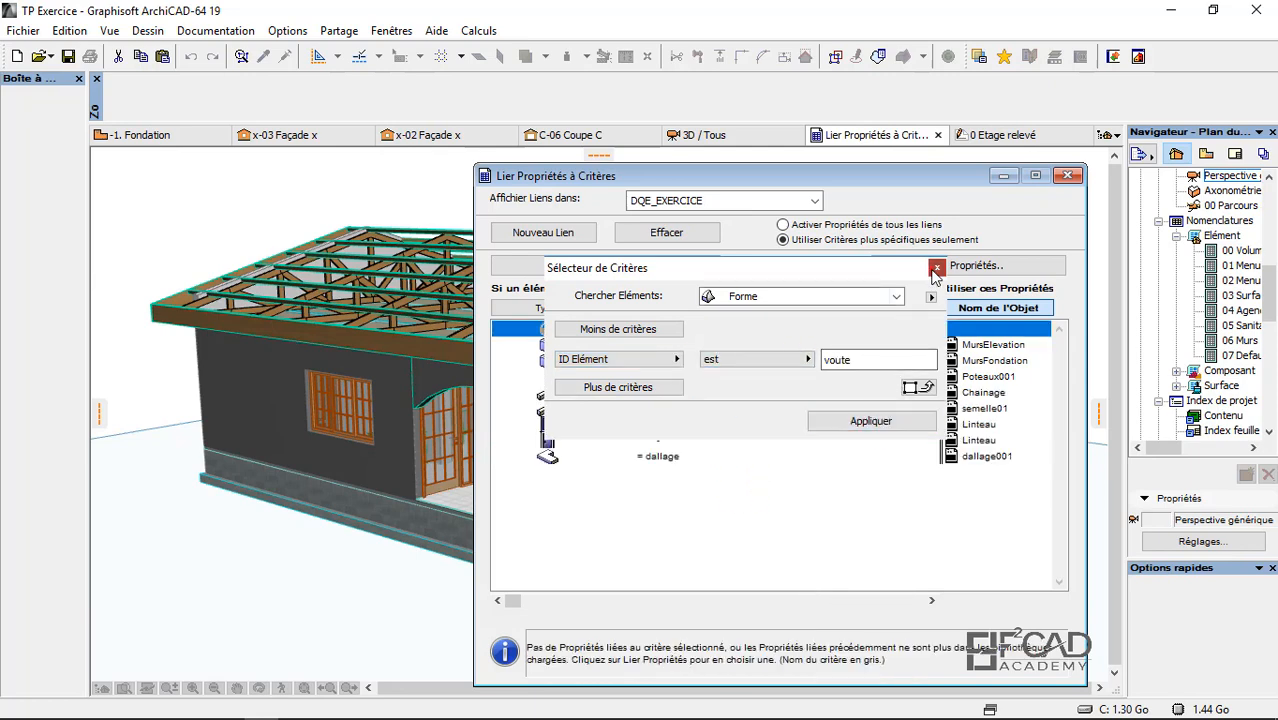
click(936, 268)
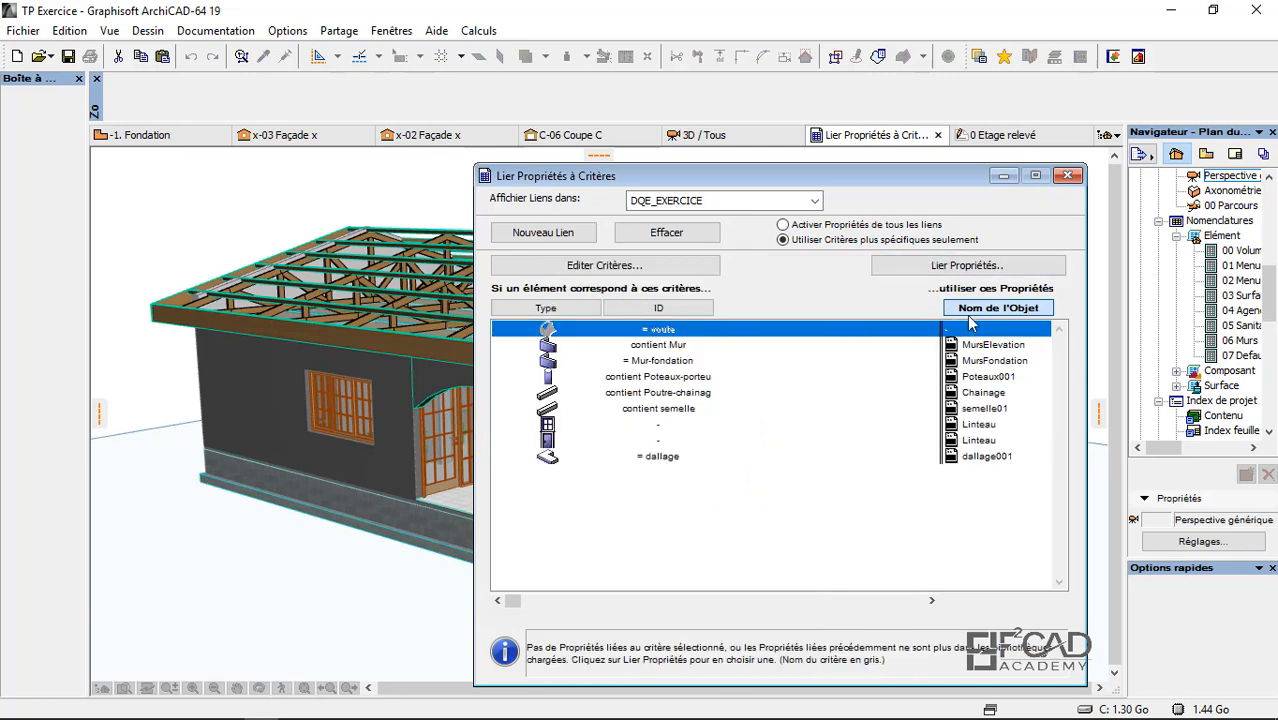
Step: Link the voutes property object to the voute criteria, and close the Lier Propriétés à Critères window, saving the changes
click(960, 265)
click(604, 257)
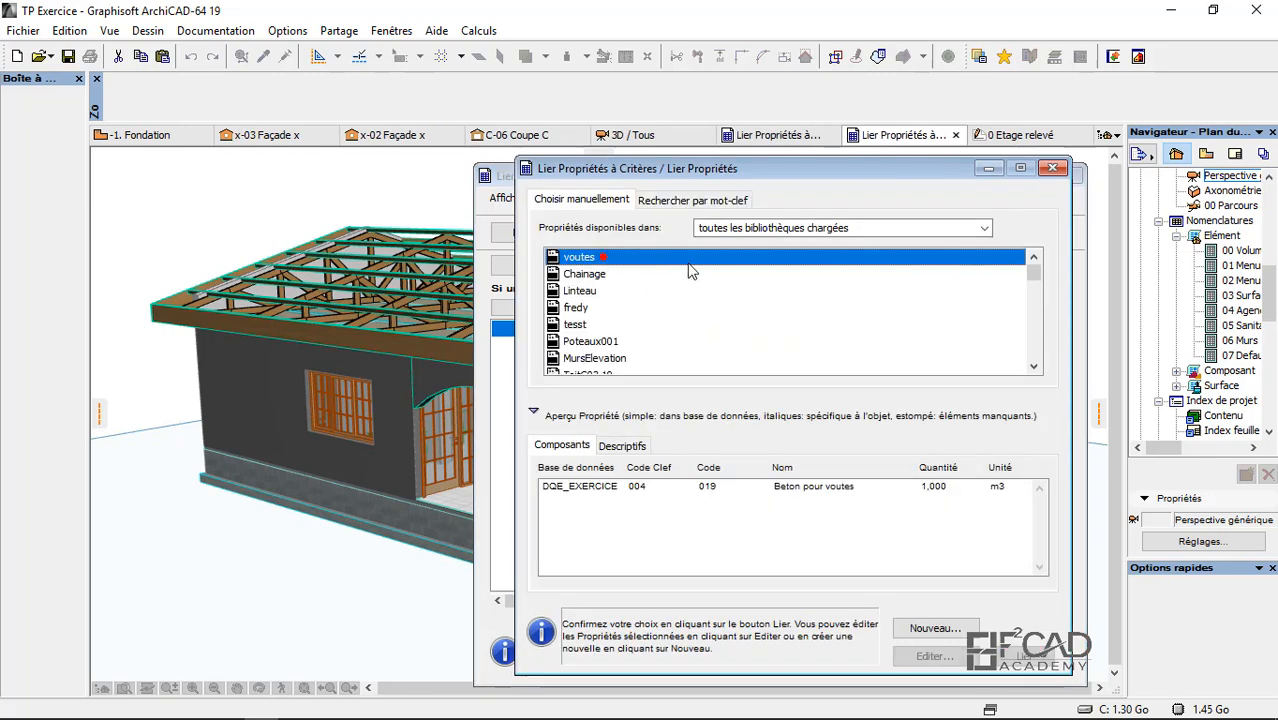
click(1028, 656)
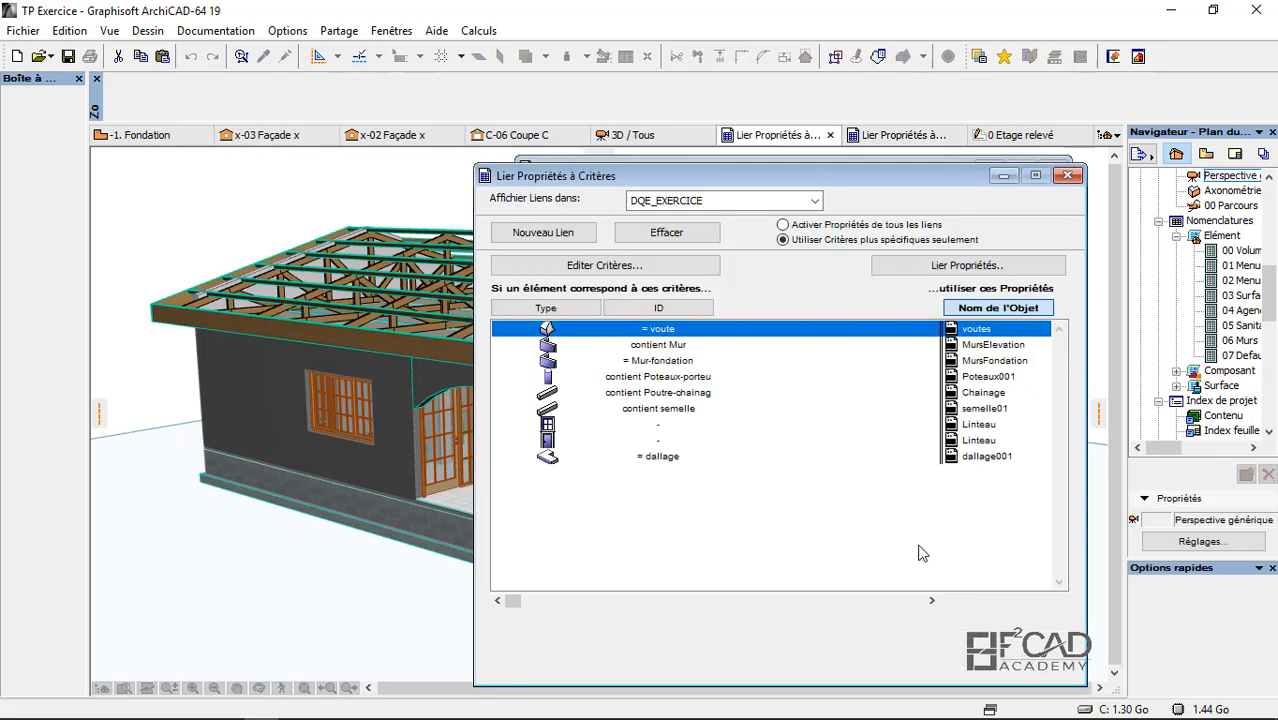
click(1066, 180)
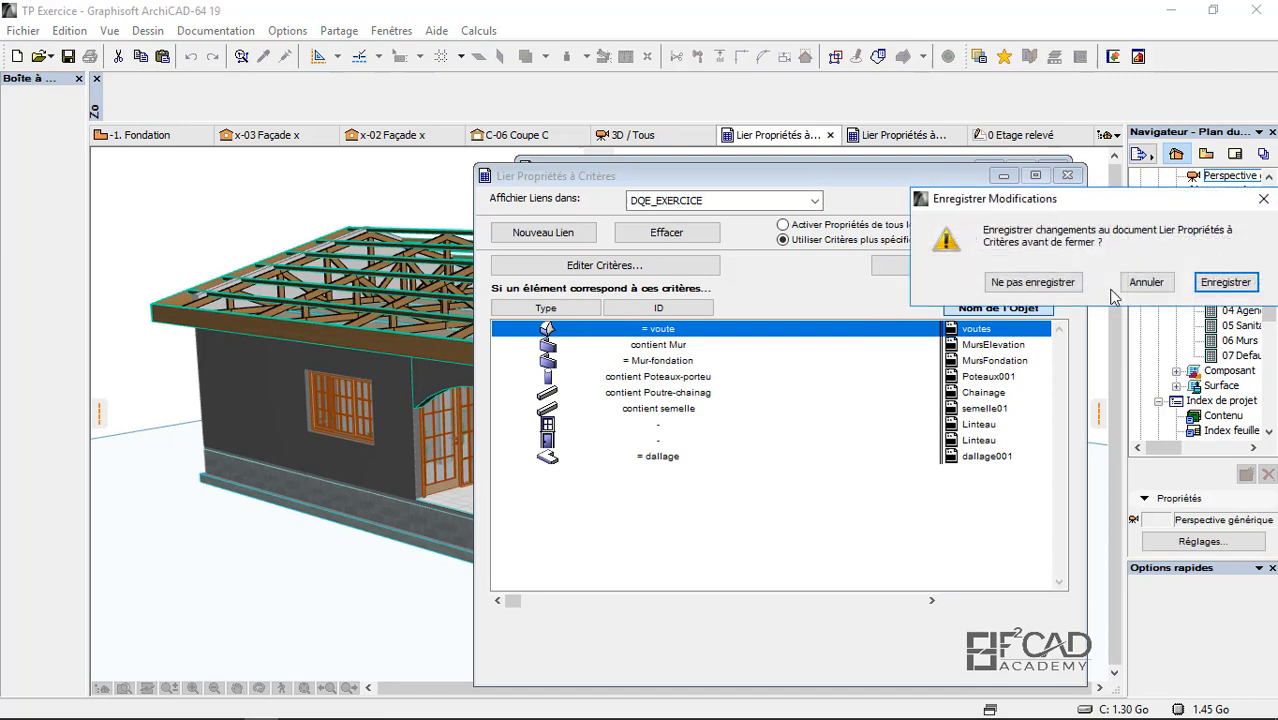
click(1221, 283)
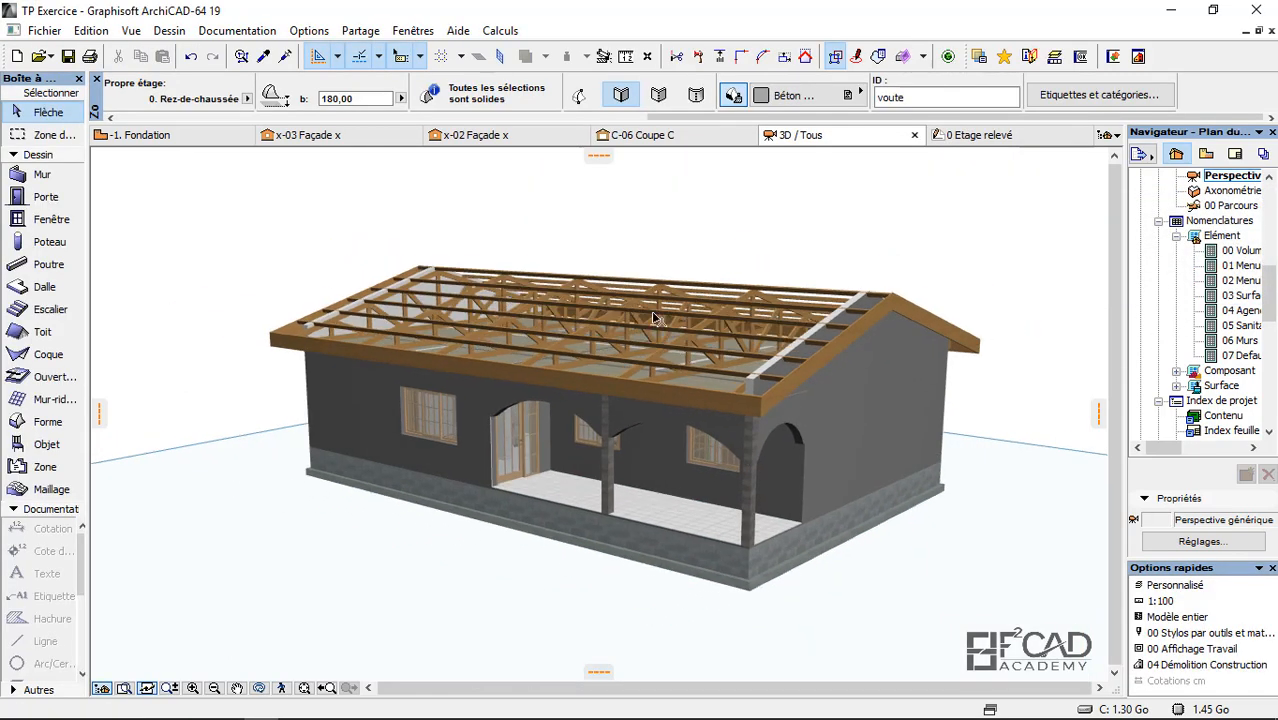
Step: Deselect the terrace arch in the 3D view and generate the DQE001 components list
scroll(660, 285, up, 2)
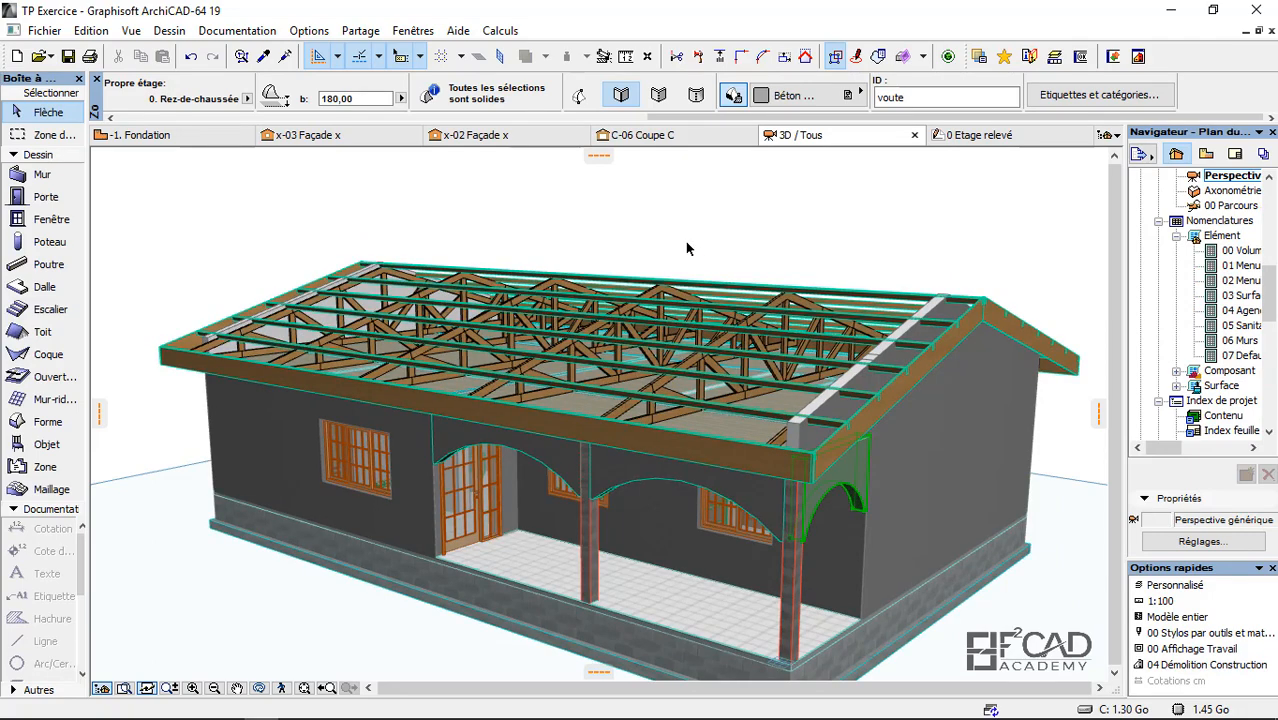
click(686, 243)
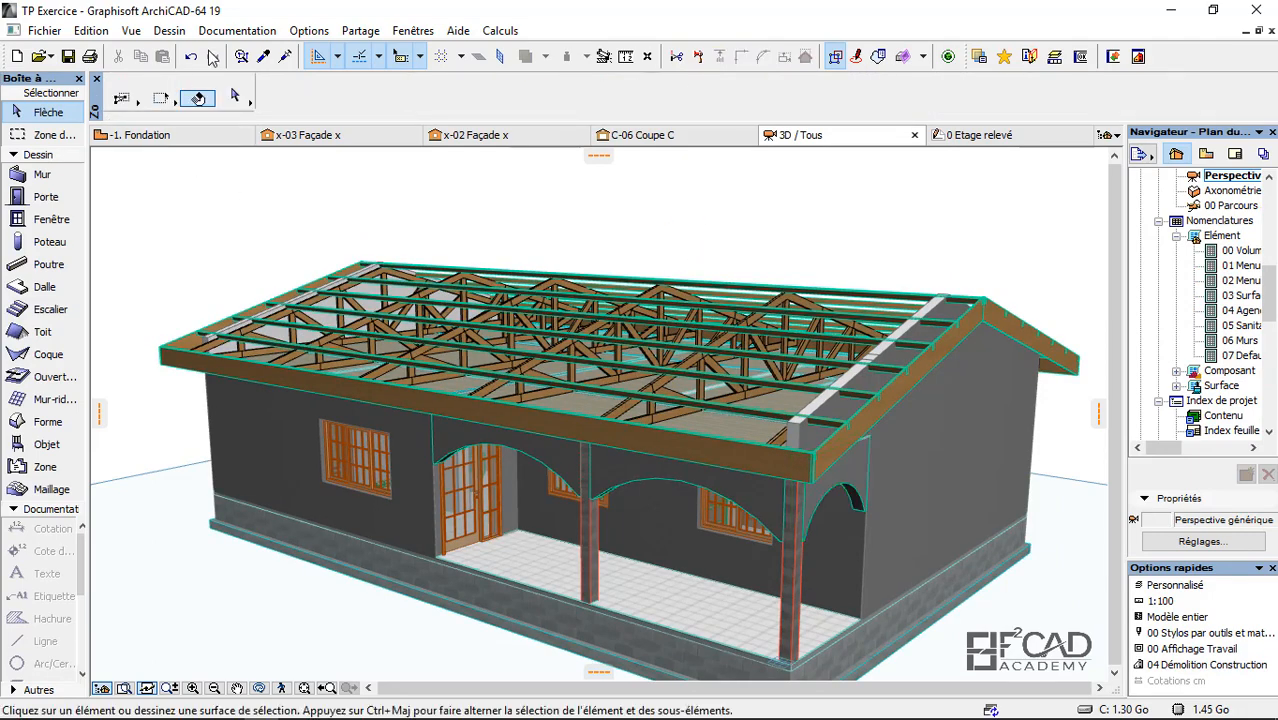
click(237, 30)
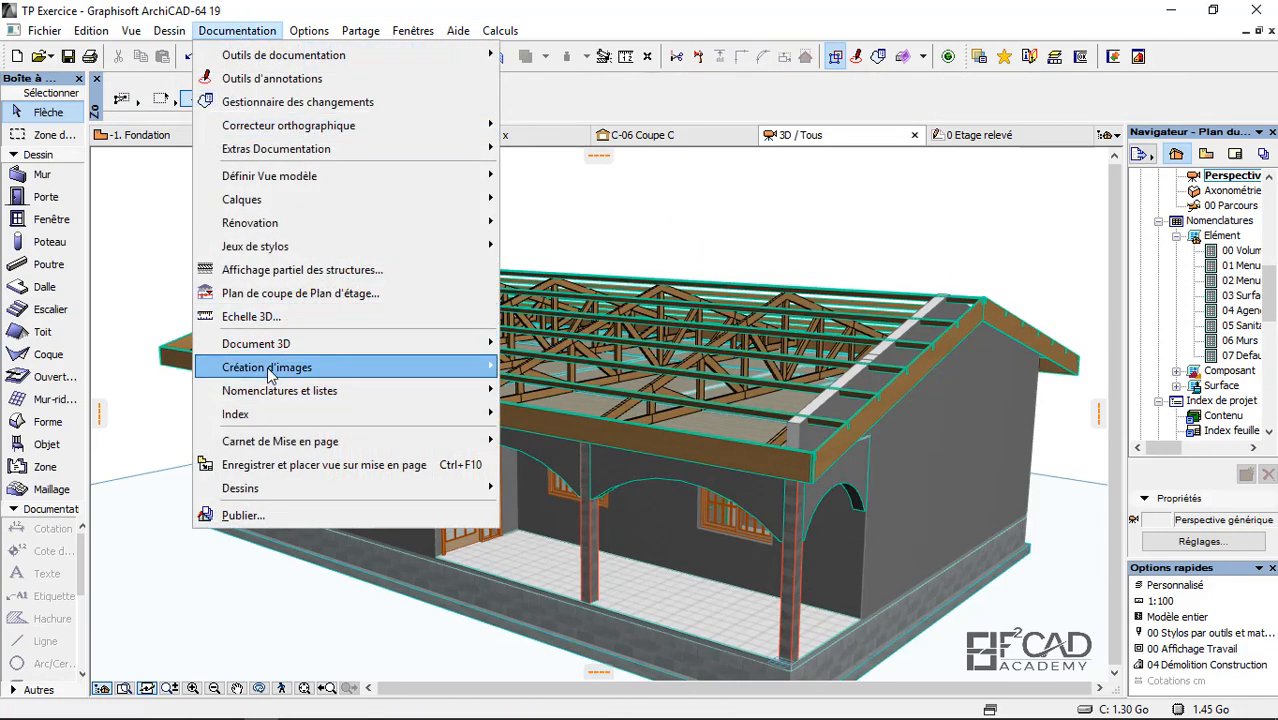
click(290, 391)
click(573, 449)
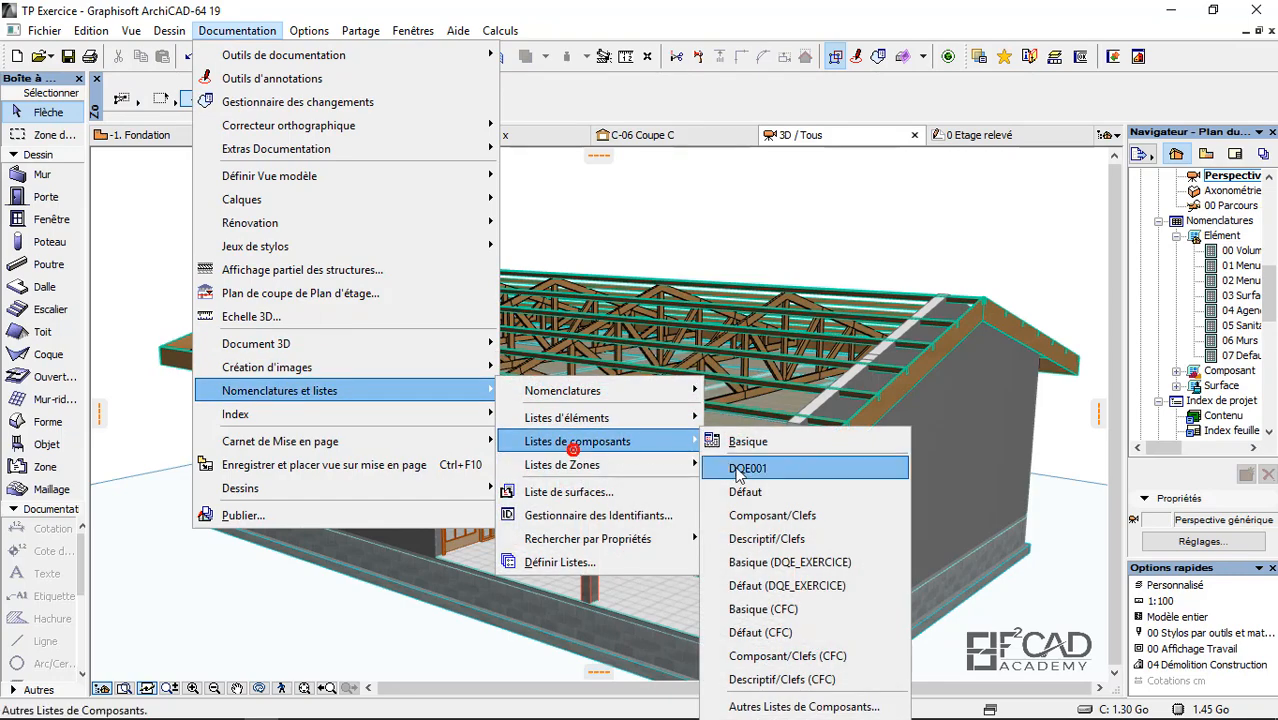
click(740, 469)
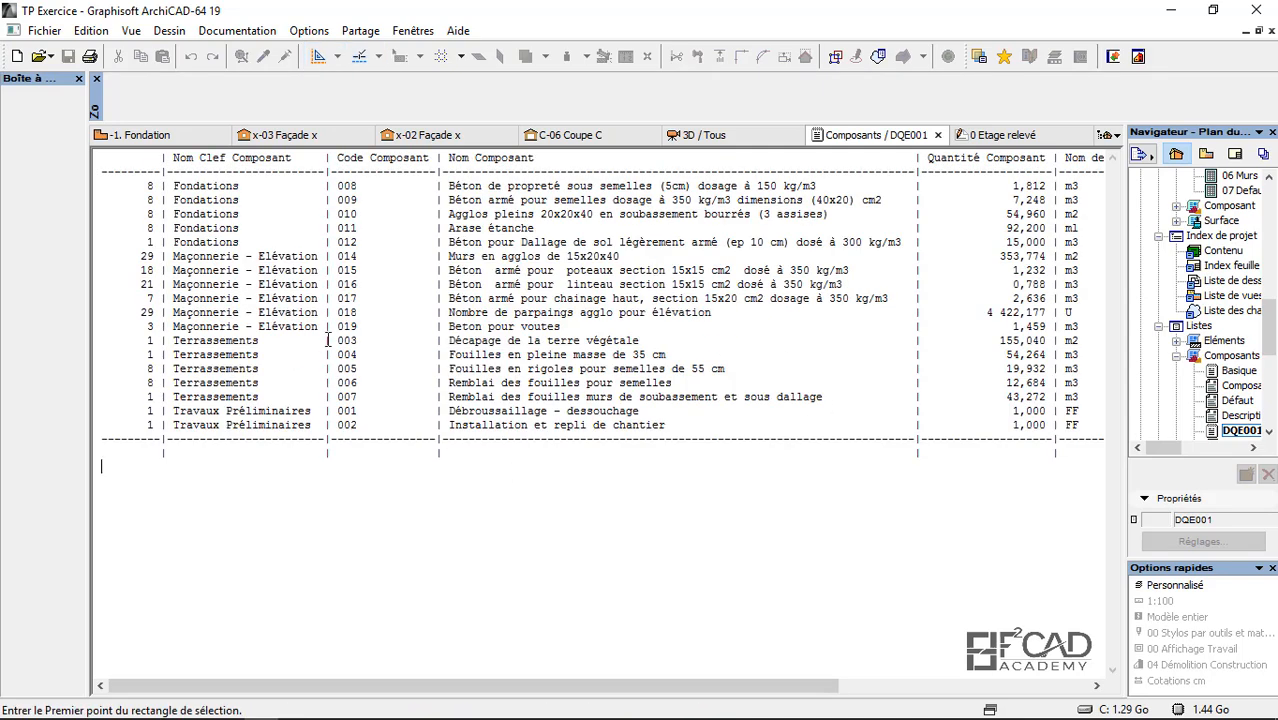
Step: Check the quantity of Beton pour voutes in the components list, and return to the 3D view
drag(449, 330, 1048, 338)
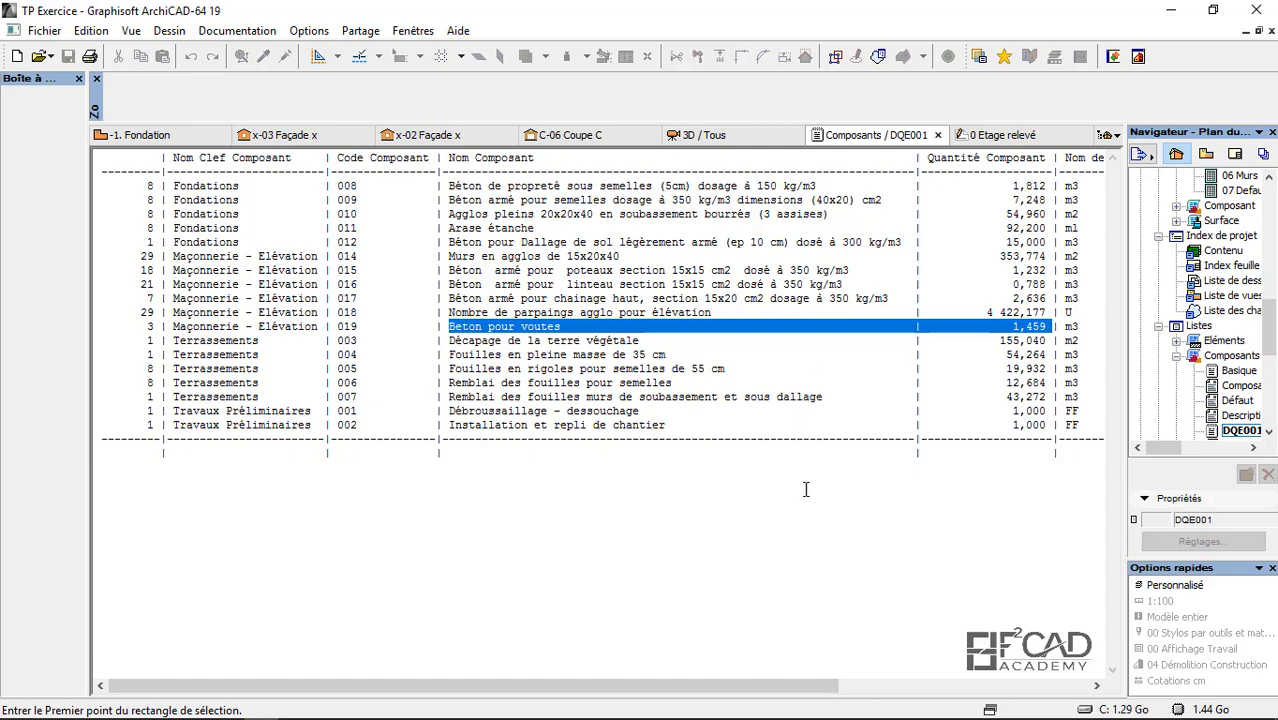
drag(806, 489, 665, 483)
click(698, 138)
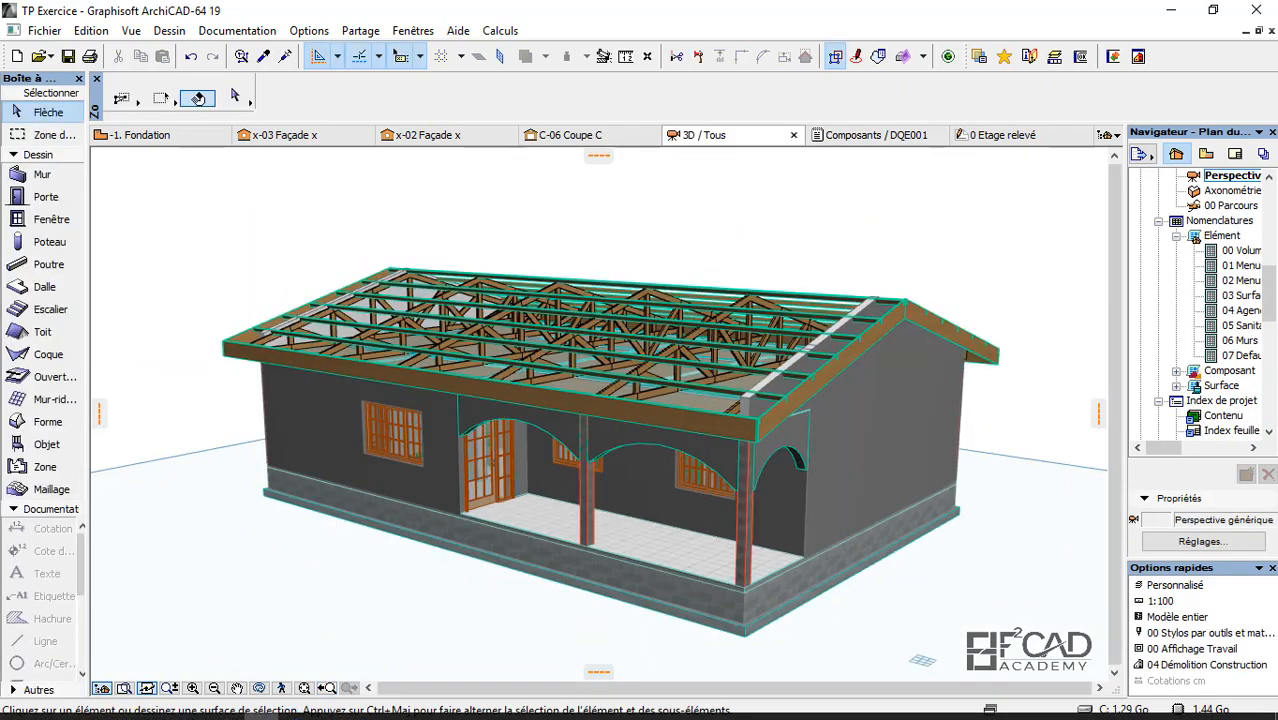
Step: Switch to the Word estimate, review the items under Charpente – Couverture – Plafonnage, and return to ArchiCAD
click(303, 708)
scroll(500, 502, down, 3)
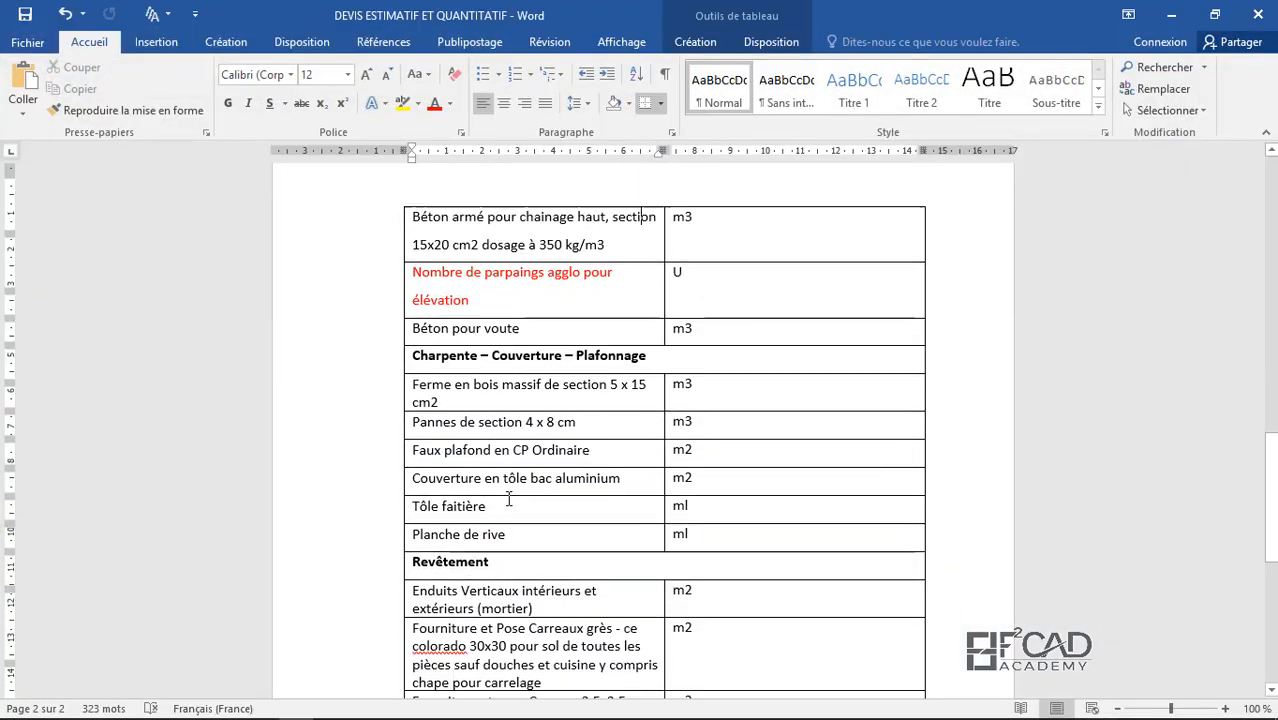
scroll(442, 400, up, 8)
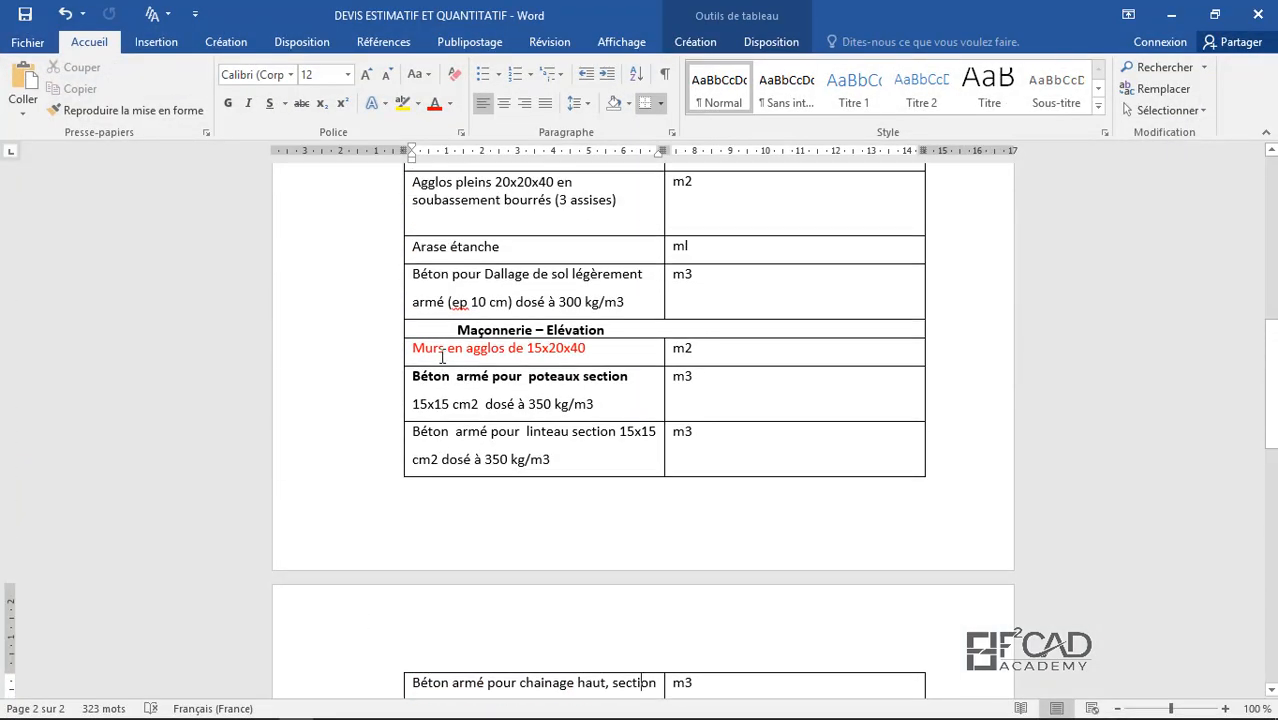
scroll(508, 357, down, 12)
scroll(508, 362, up, 4)
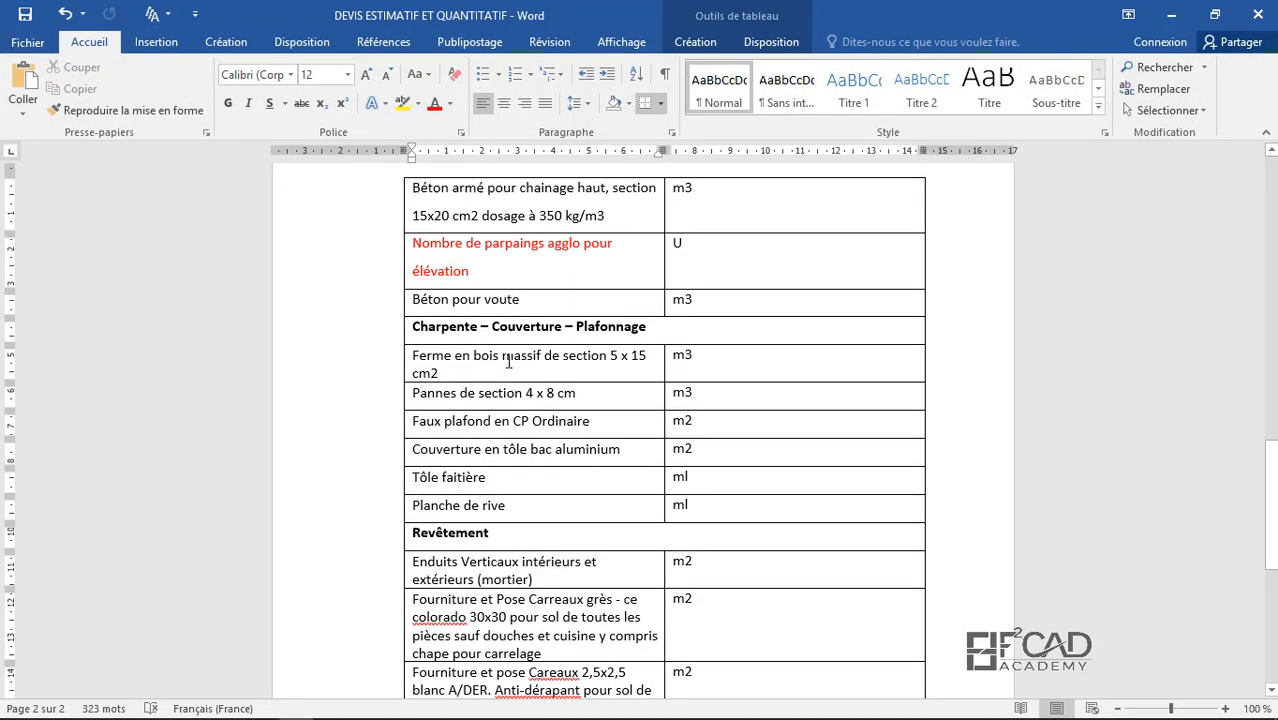
scroll(508, 362, down, 3)
scroll(508, 362, up, 1)
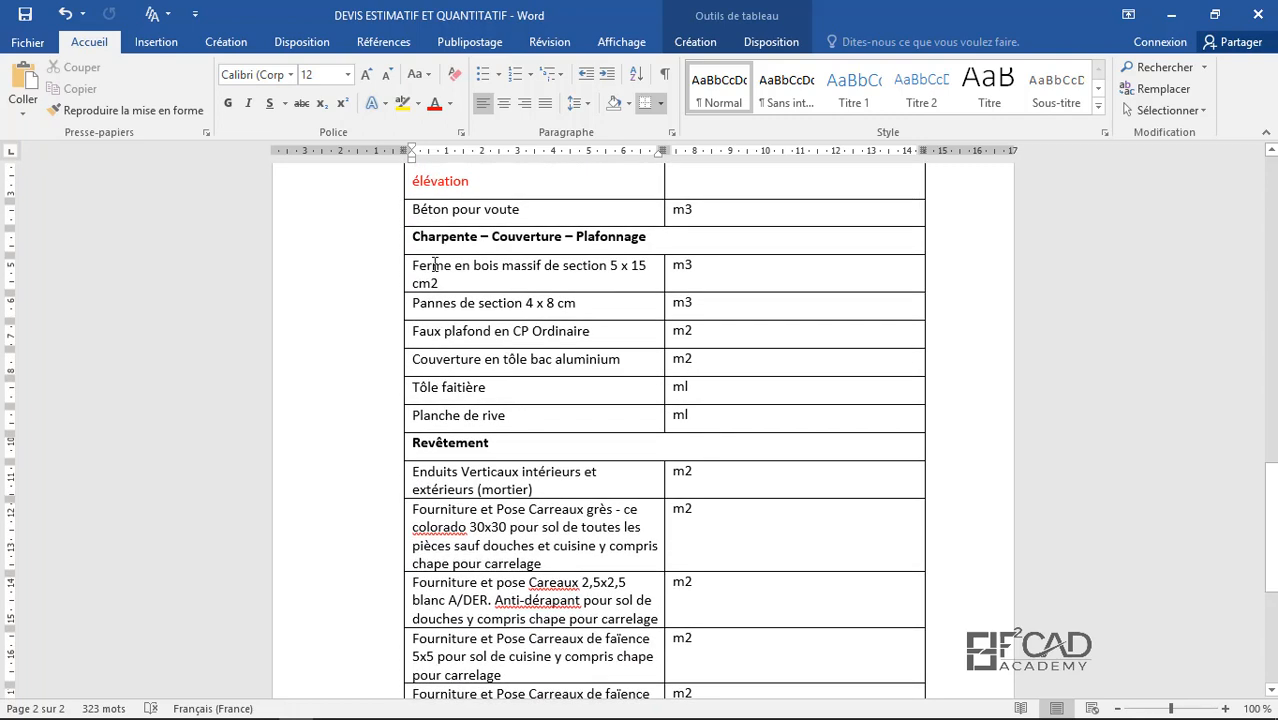
mouse_move(436, 254)
mouse_down()
mouse_move(442, 408)
mouse_move(447, 245)
mouse_up()
scroll(478, 489, down, 3)
scroll(600, 420, up, 8)
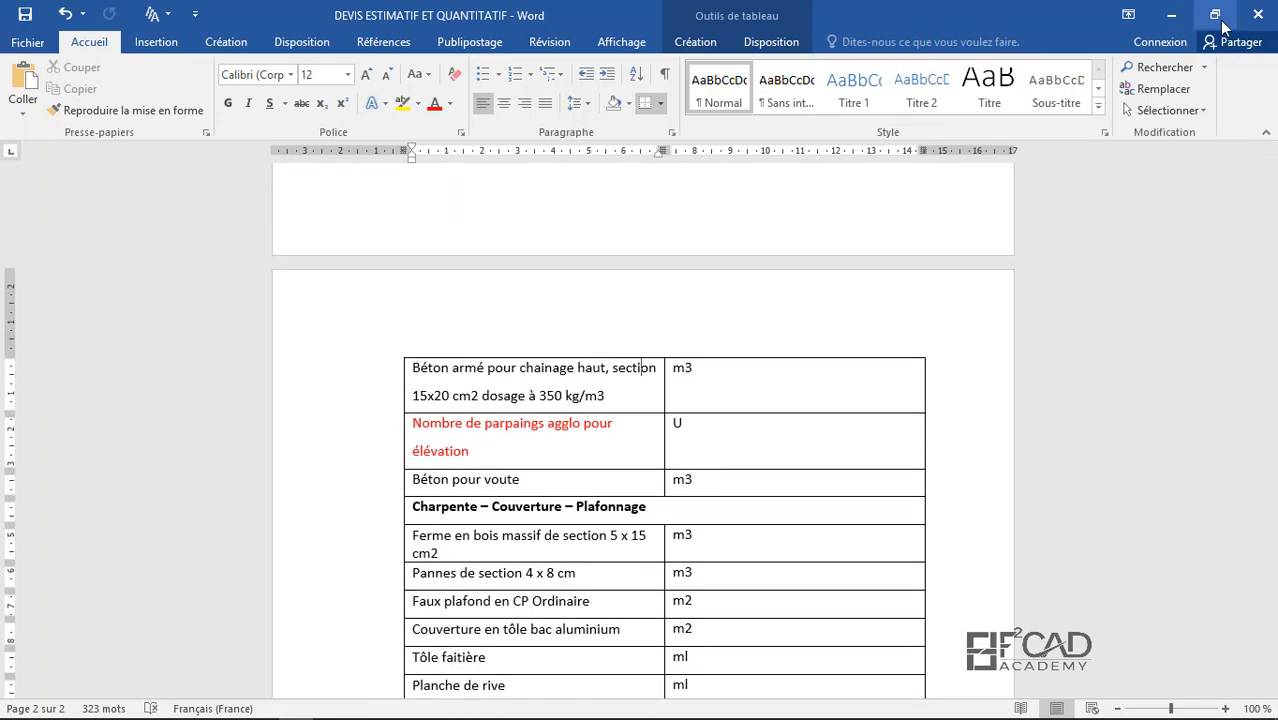
click(1171, 15)
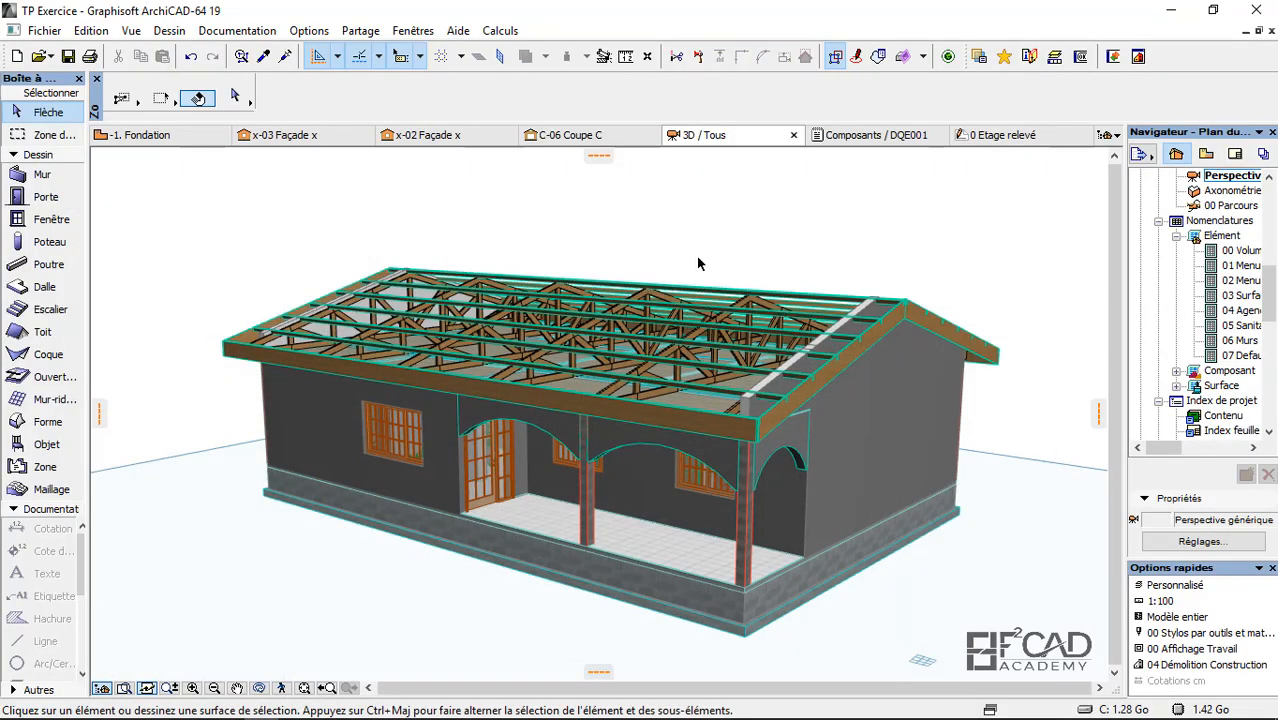